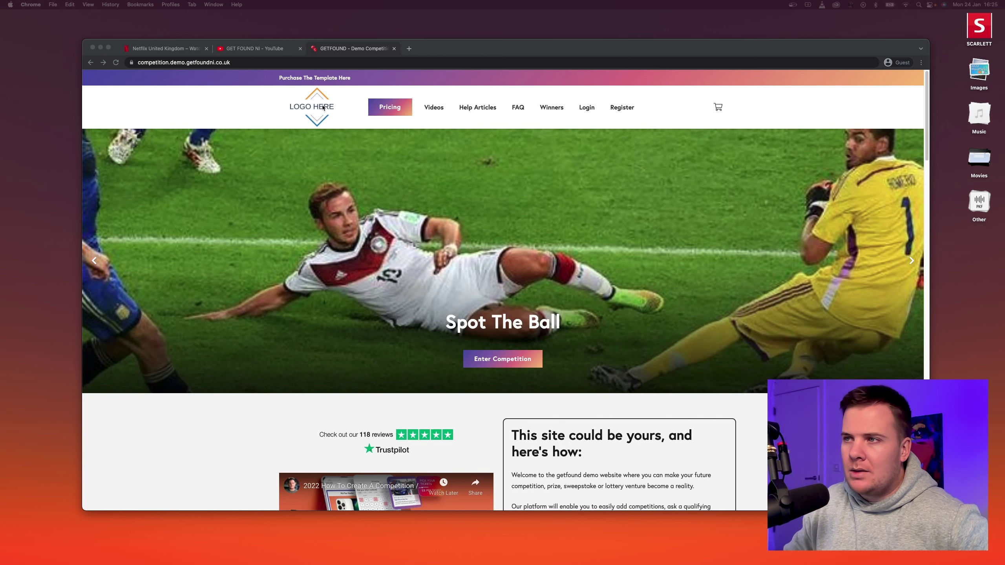
Switch to the Netflix United Kingdom tab to use netflix.com as the design reference.
left_click(155, 48)
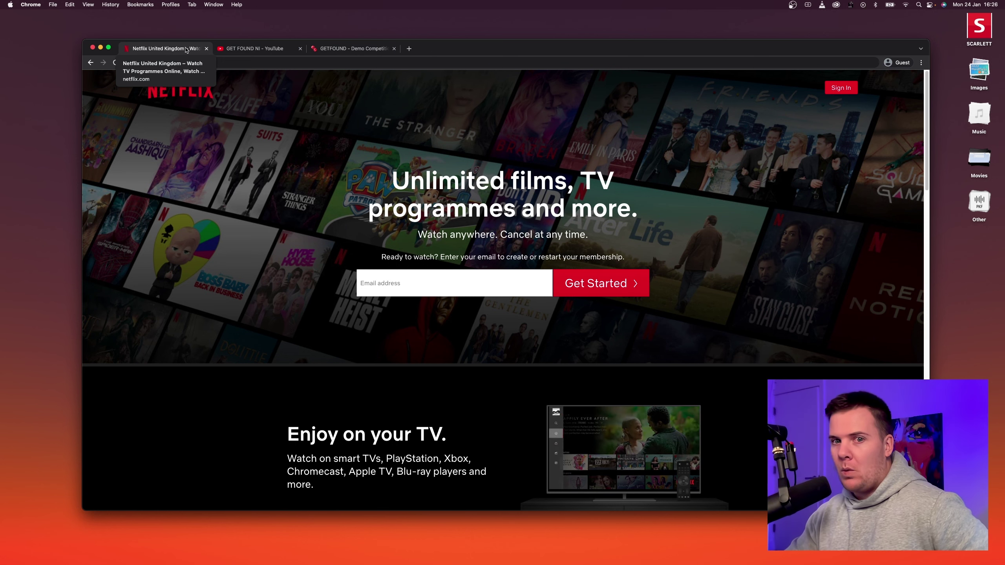
Go to breezywp.com in a new tab and sign in with the account e-mail and password.
left_click(410, 49)
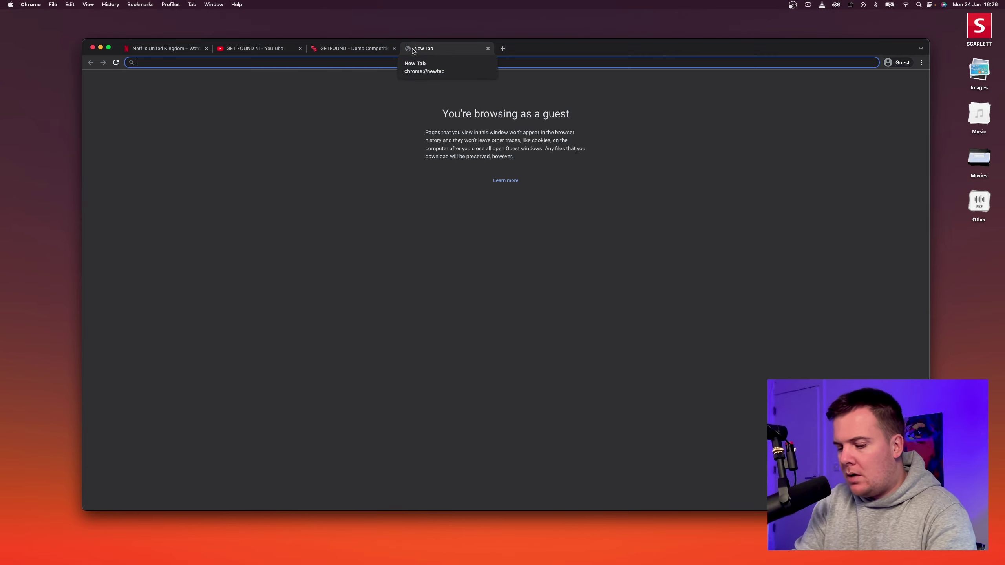
type("br")
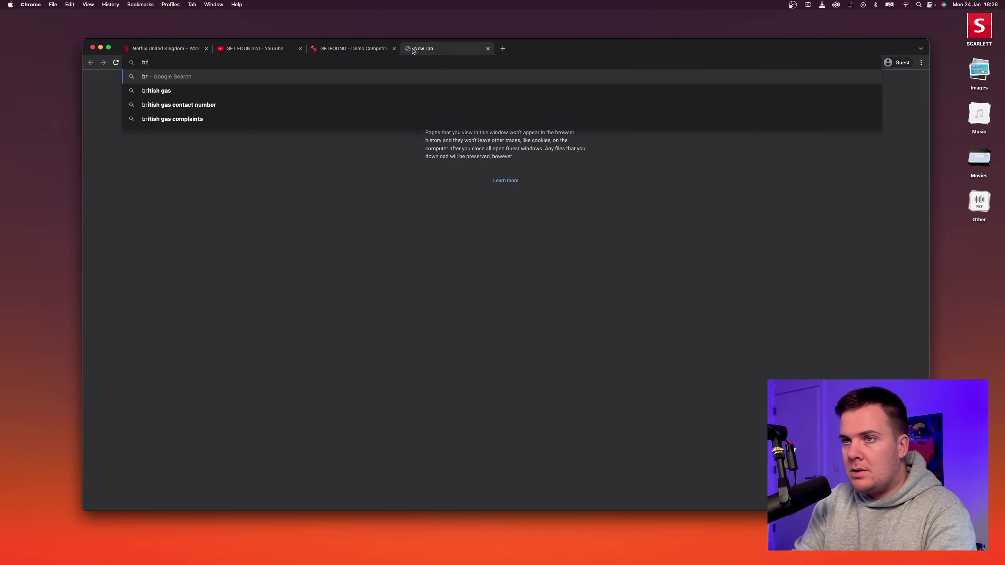
type("eezyw")
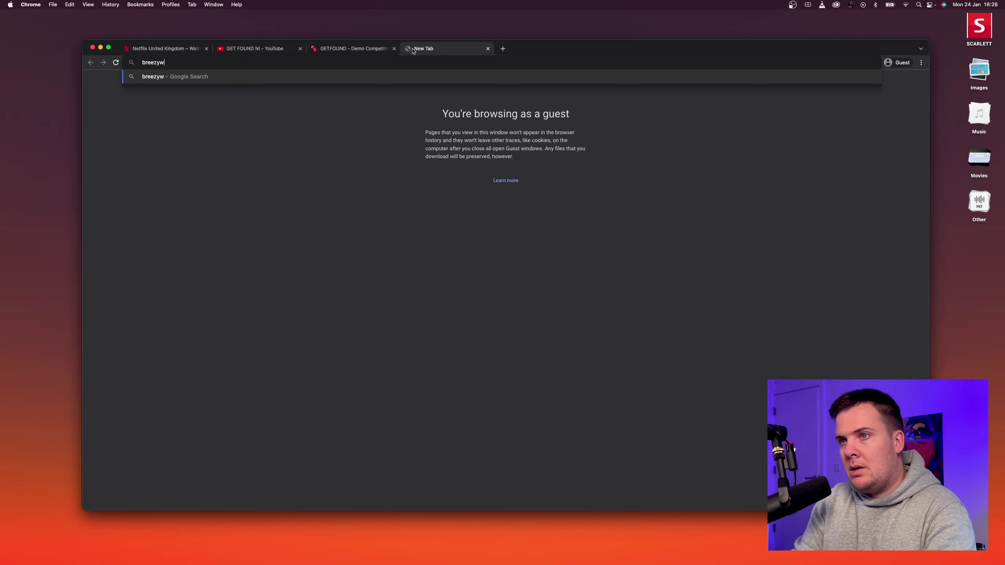
type("p.com")
key("Return")
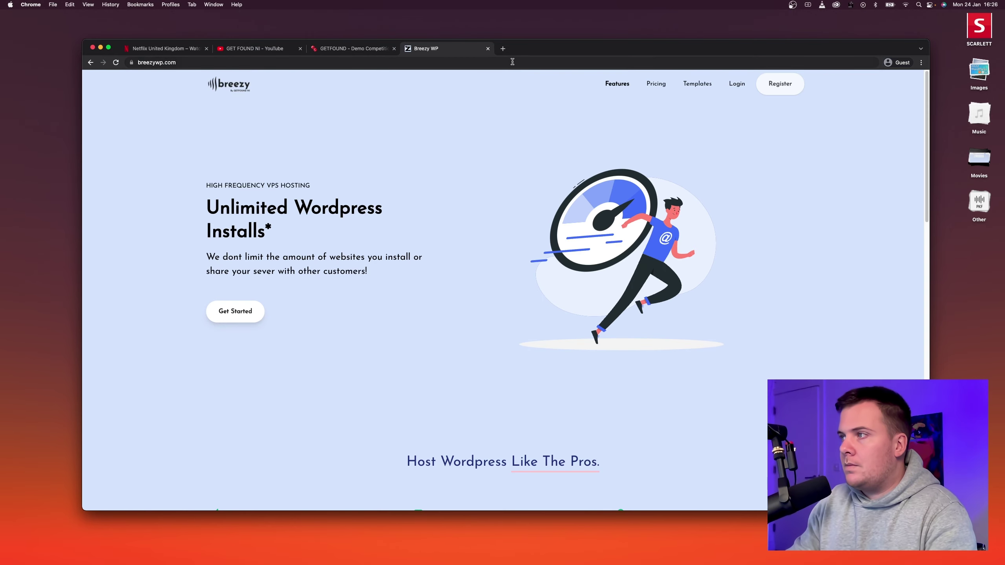
left_click(733, 86)
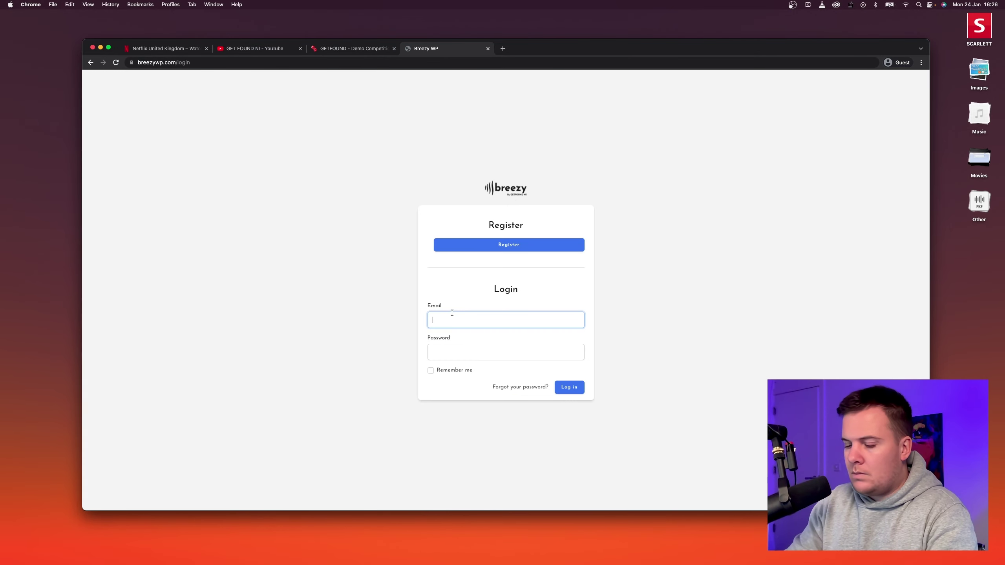
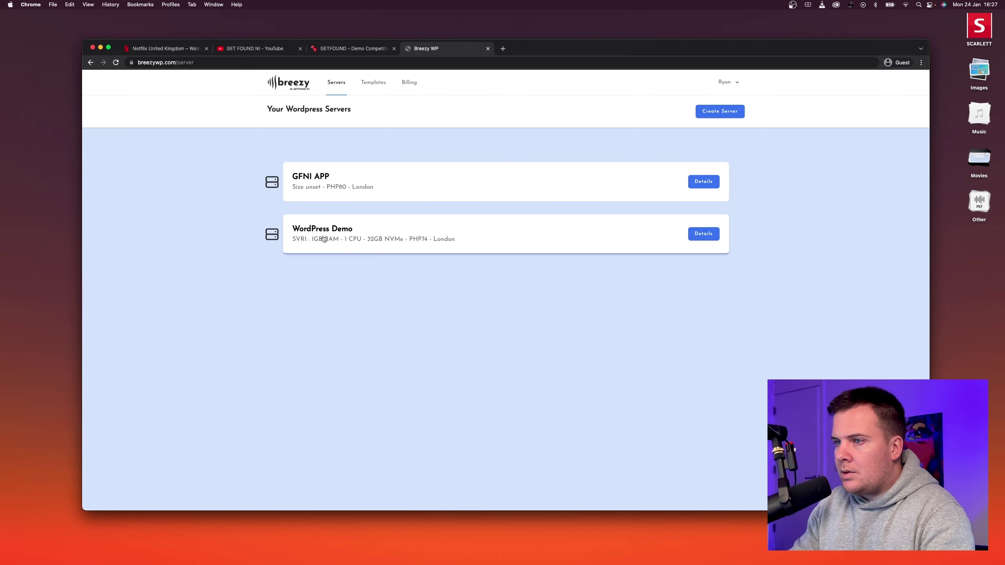
Create the site netflix.breezywp.com on the WordPress Demo server.
left_click(323, 235)
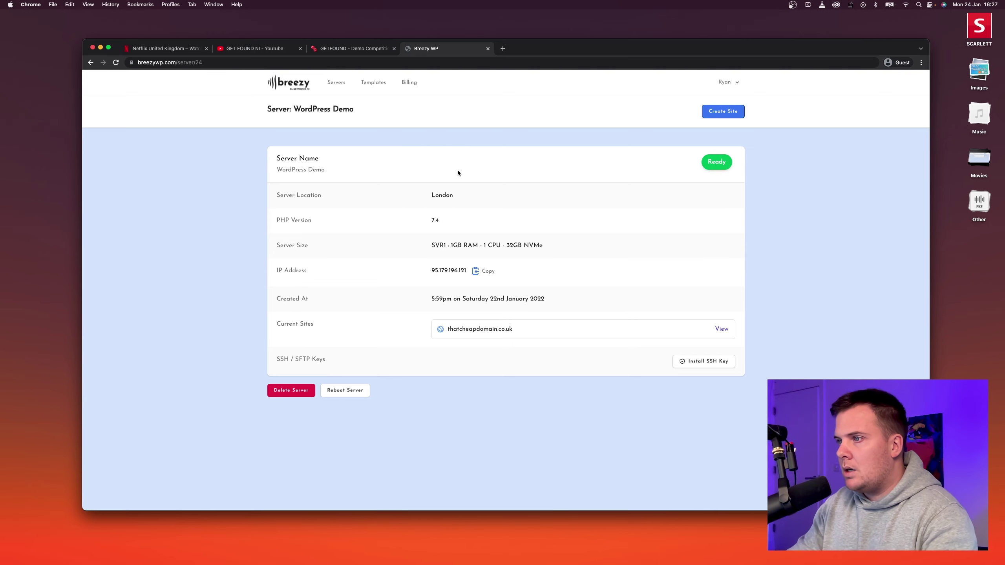
type("n")
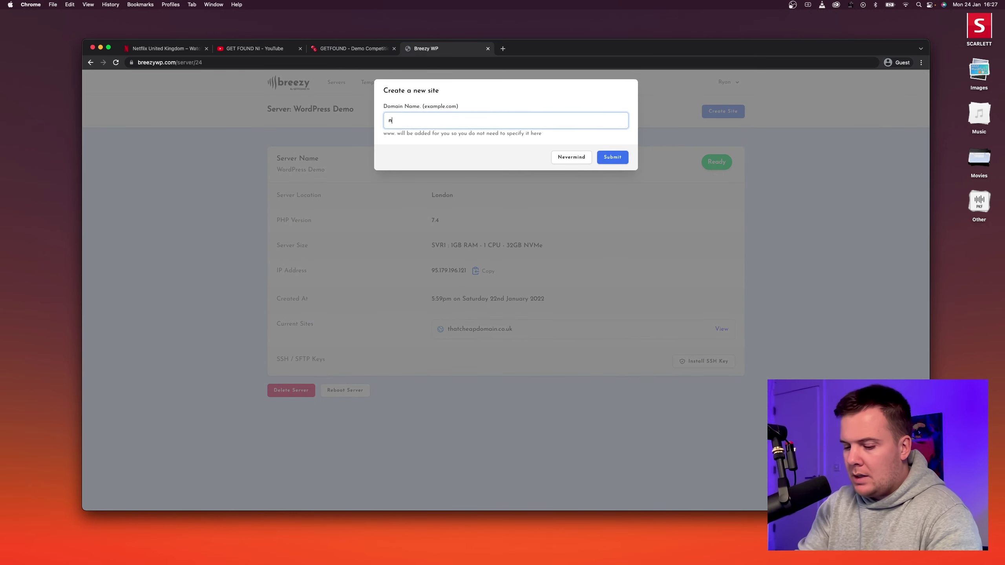
type("etflix.b")
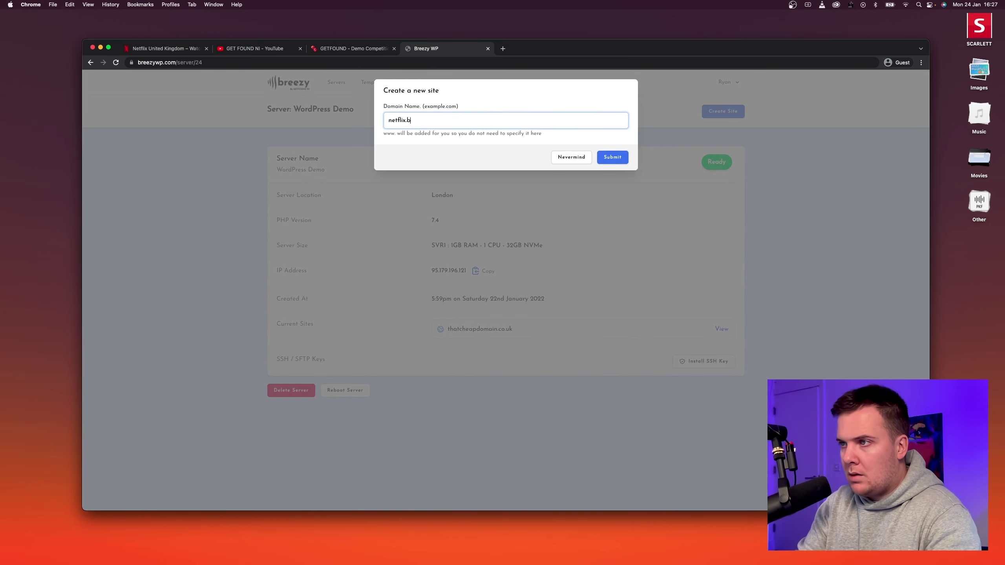
type("reezywp.com")
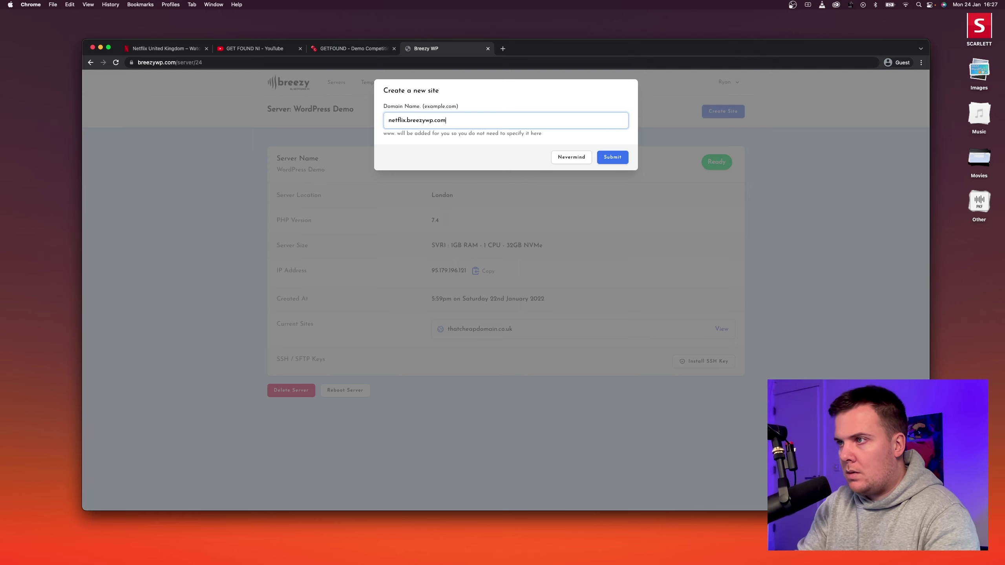
double_click(397, 120)
double_click(420, 121)
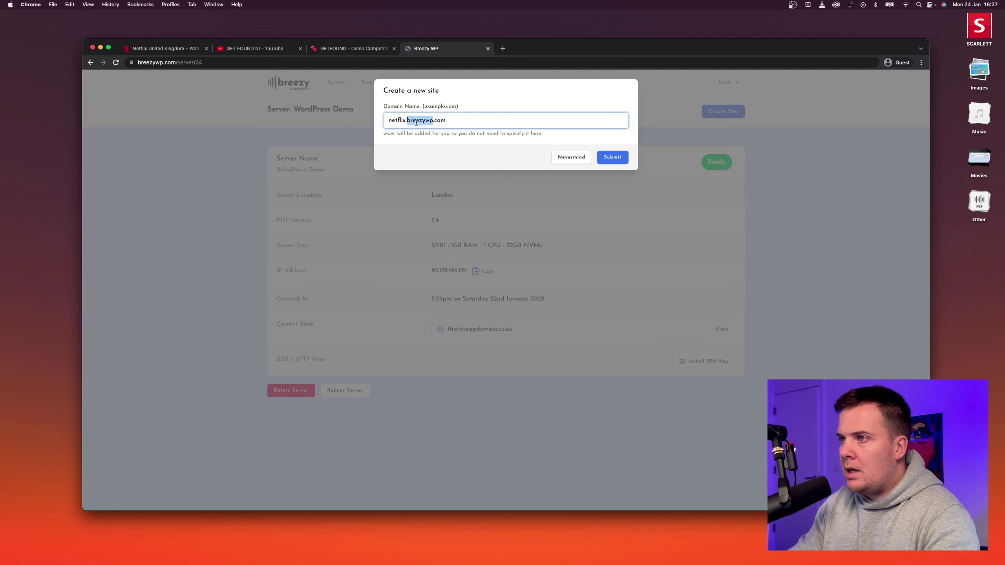
left_click(472, 123)
mouse_move(472, 123)
left_mouse_down()
mouse_move(397, 124)
mouse_move(457, 126)
left_mouse_up()
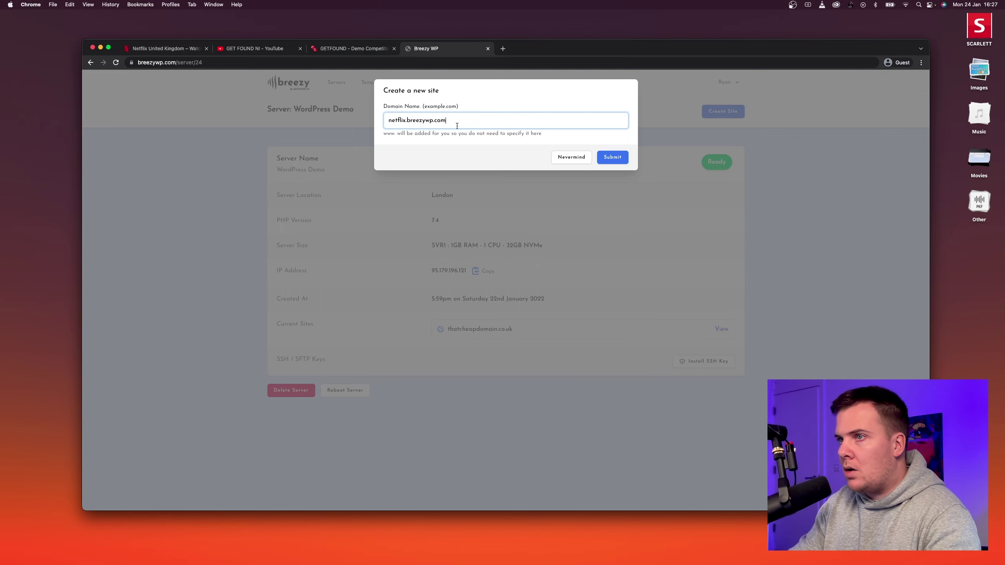
left_click(620, 161)
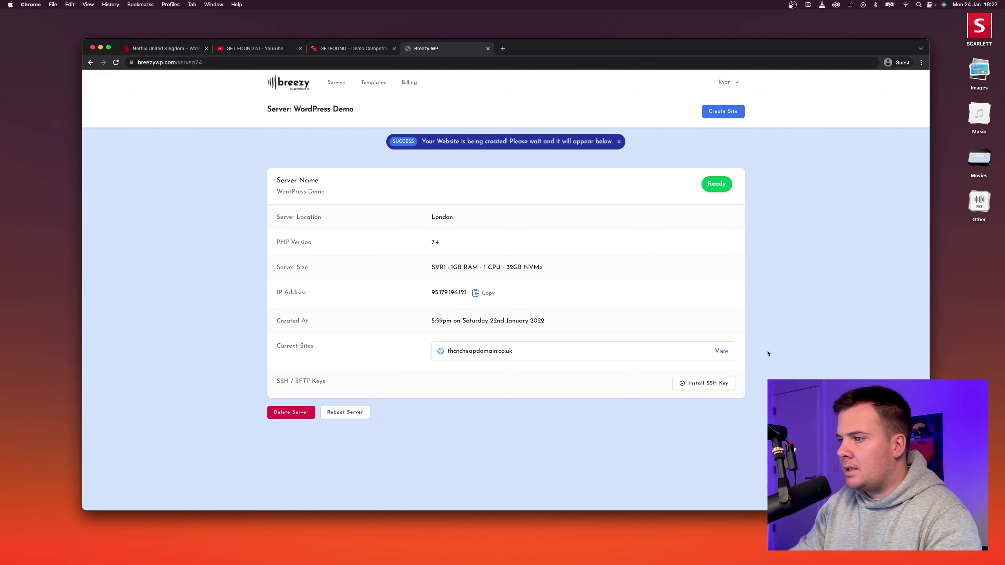
Copy the server's IP address and open the netflix.breezywp.com site details.
left_click(489, 293)
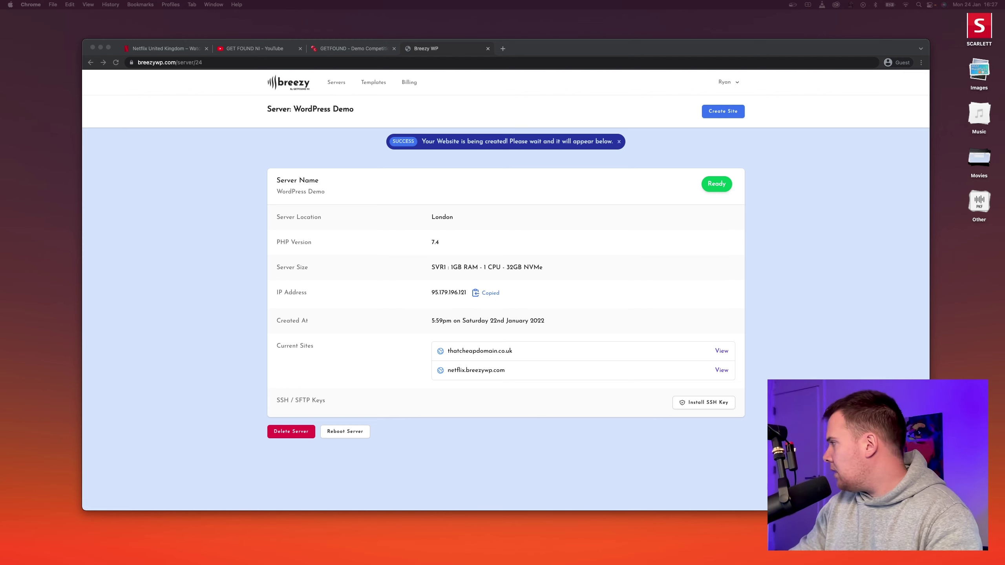
left_click(858, 305)
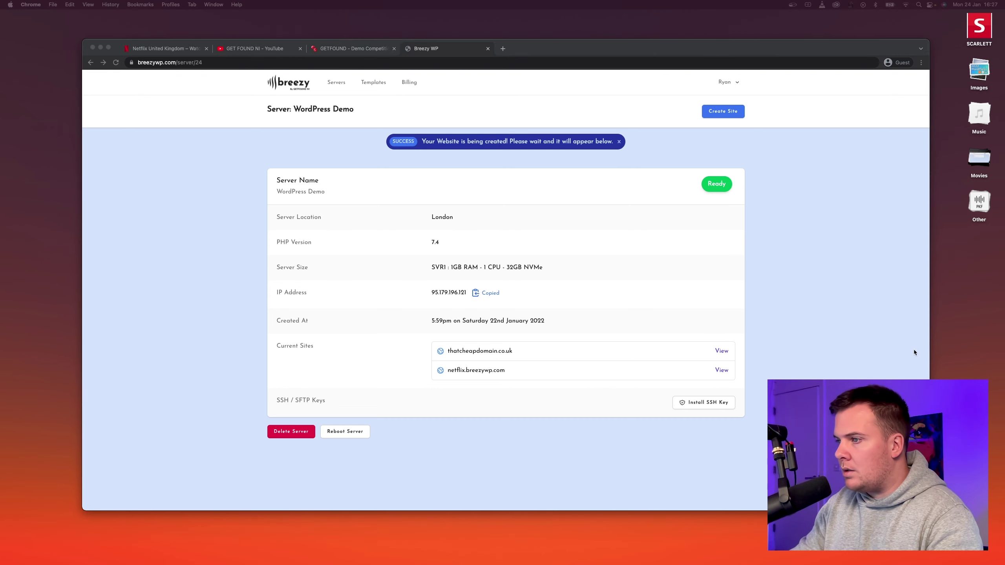
left_click(735, 307)
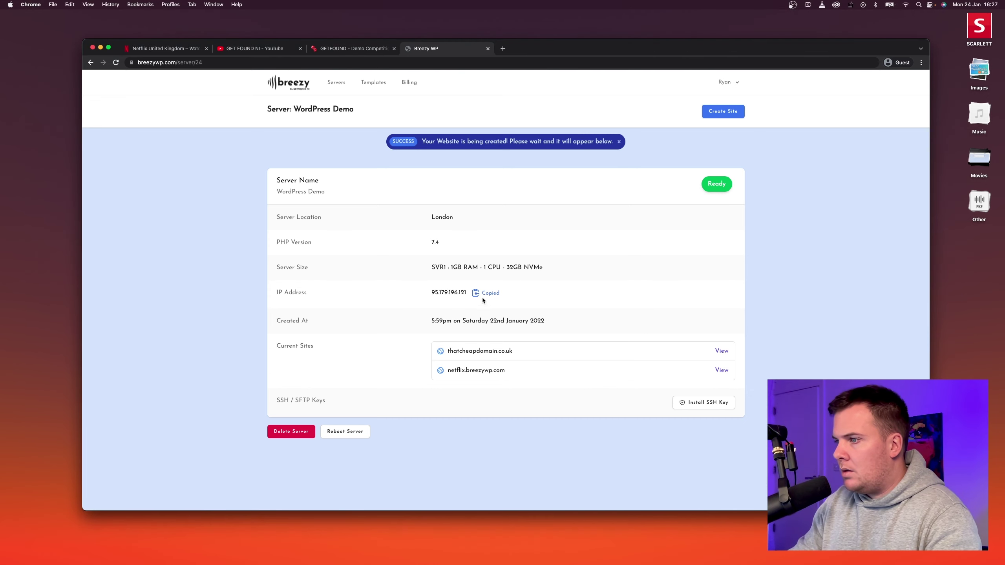
left_click(721, 371)
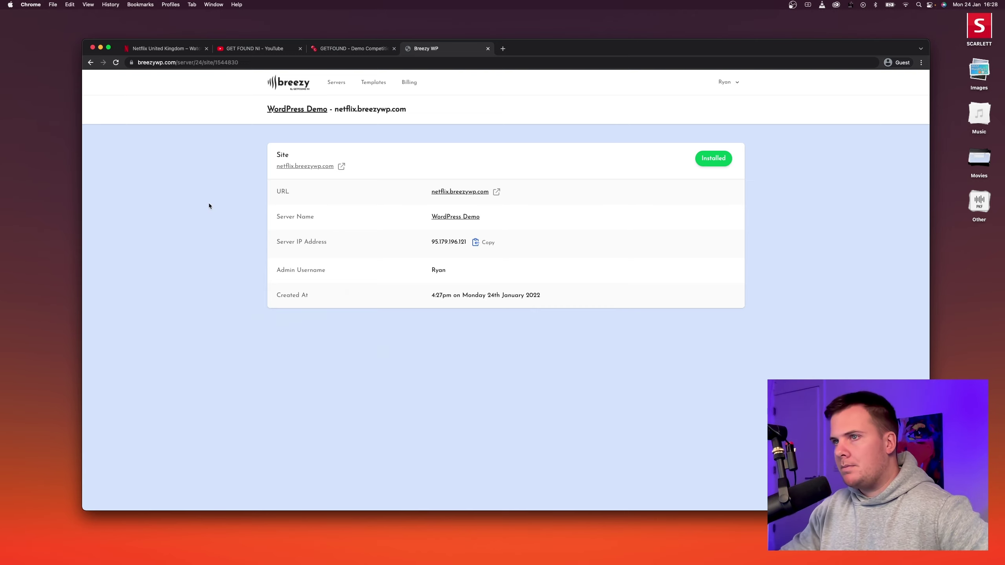
Install the Raffle Website Template on netflix.breezywp.com.
left_click(116, 62)
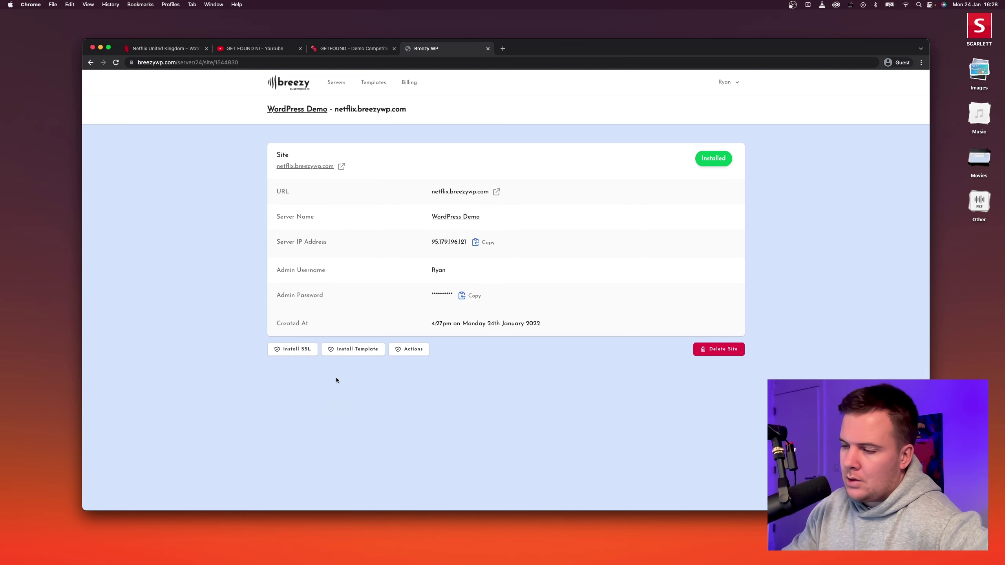
left_click(352, 350)
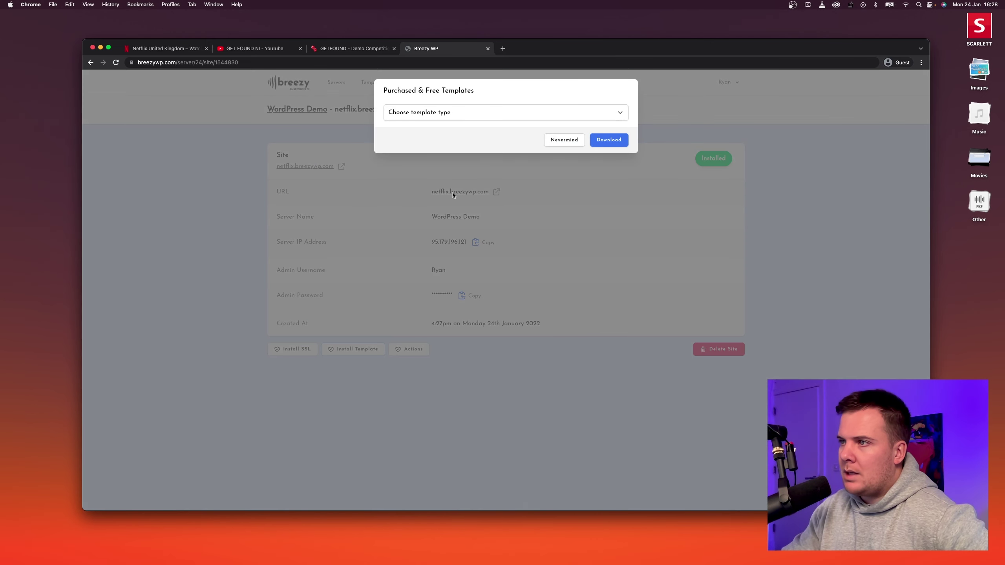
left_click(421, 116)
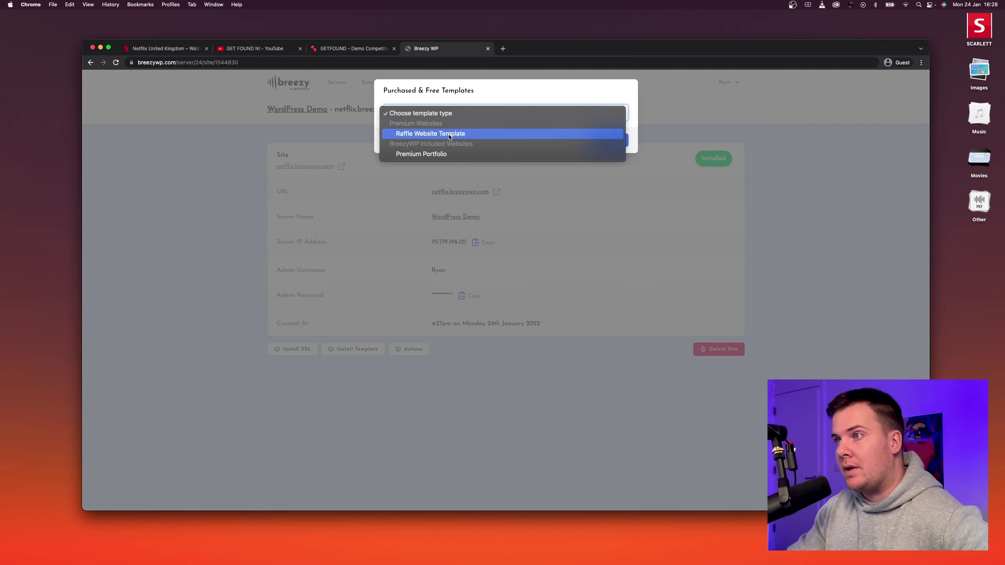
left_click(450, 135)
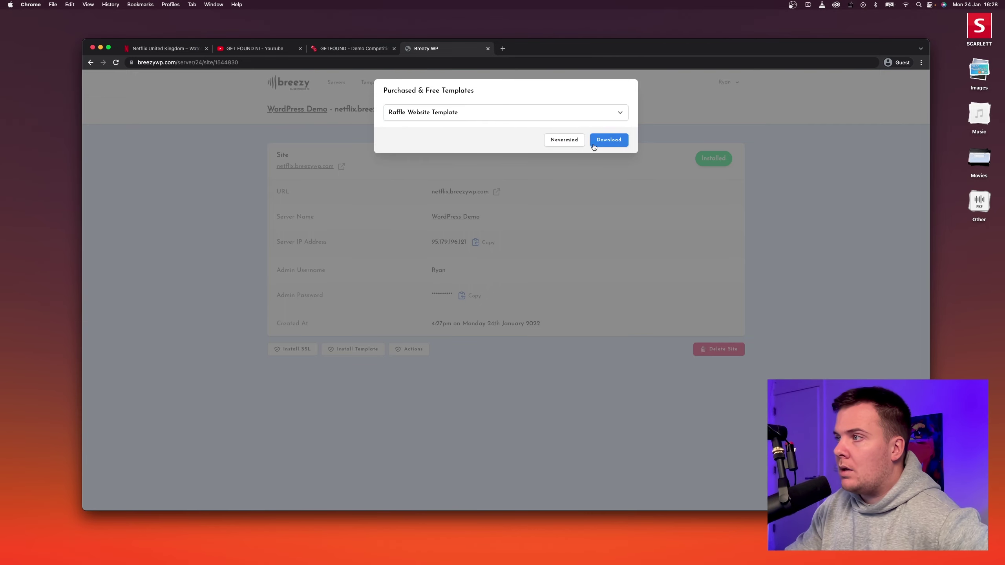
left_click(607, 144)
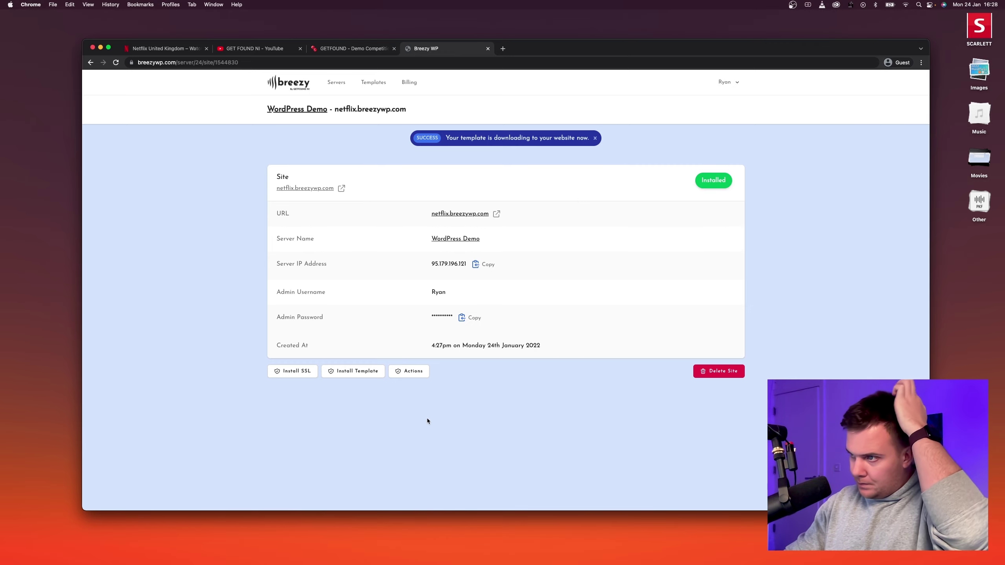
Install an Automated SSL certificate for the site.
left_click(295, 372)
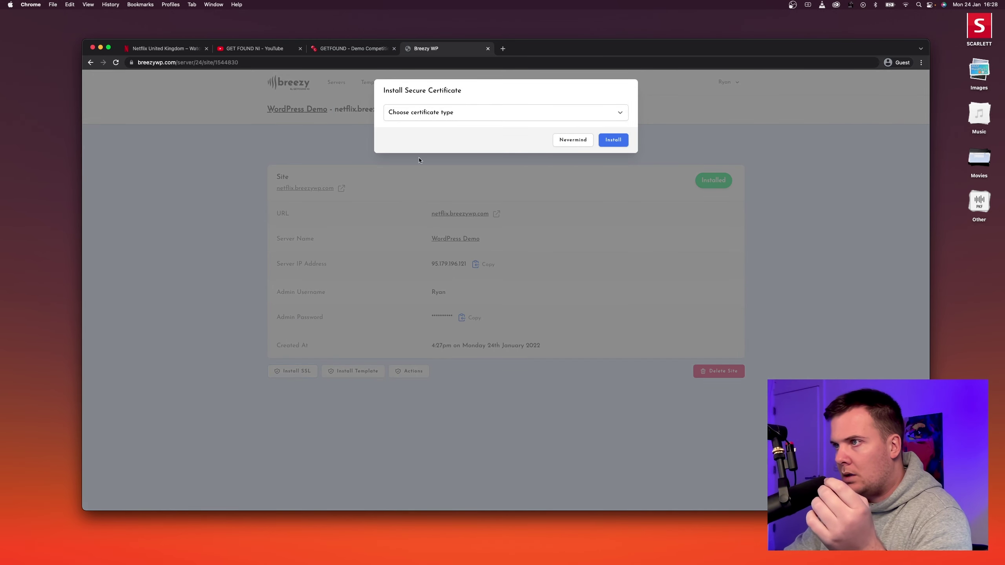
left_click(453, 113)
left_click(450, 124)
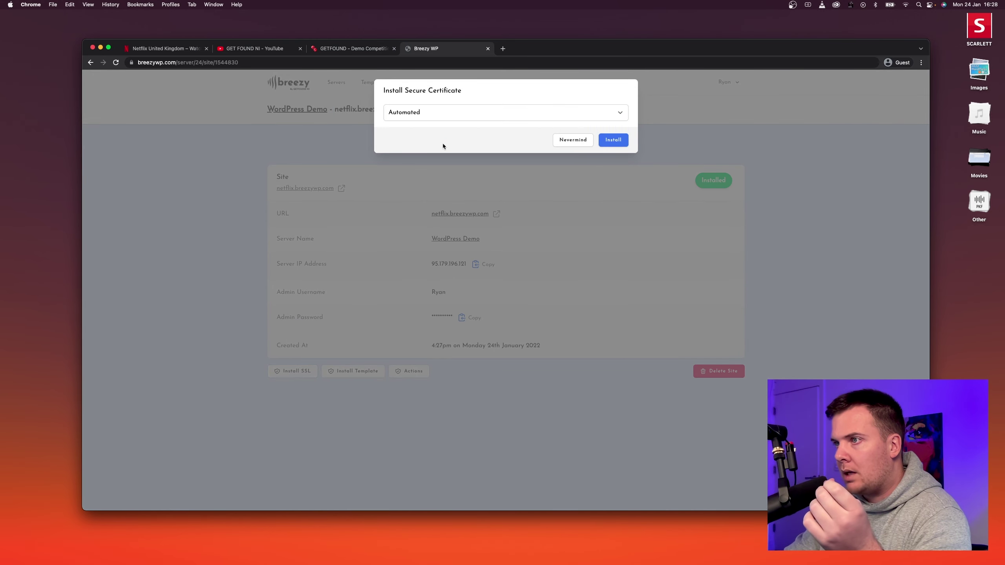
left_click(613, 140)
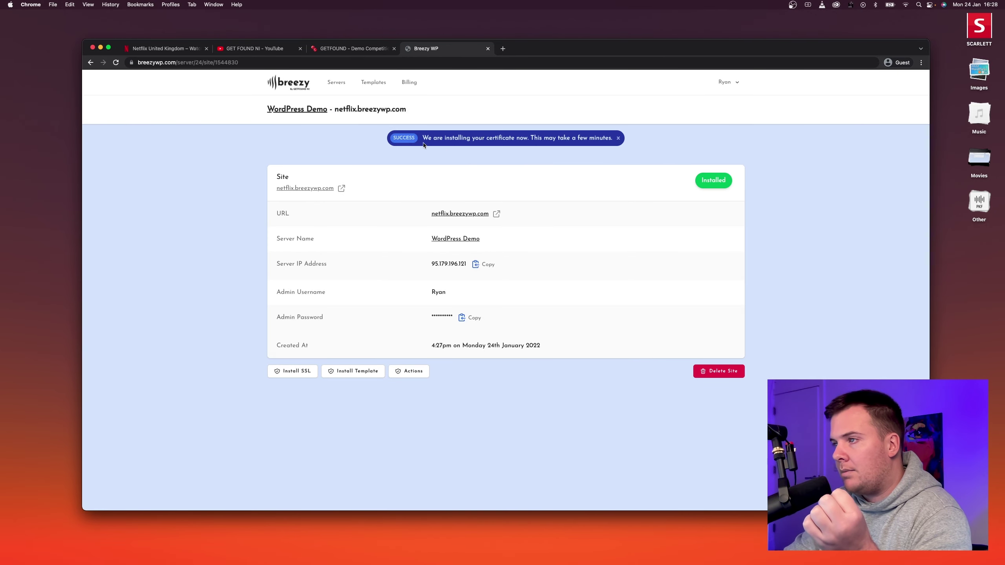
left_click_drag(423, 145, 576, 139)
left_click(530, 141)
left_click(581, 139)
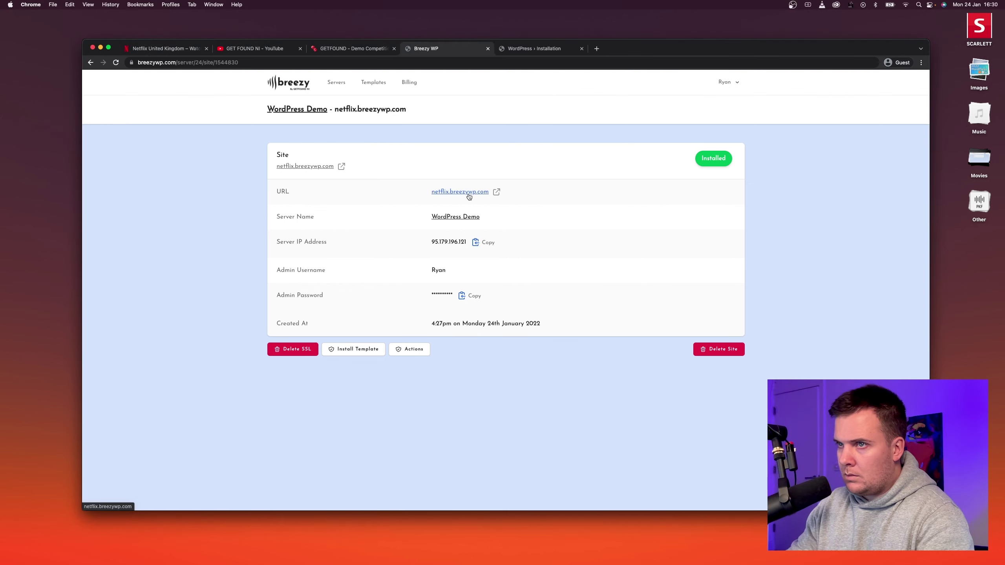
Log into netflix.breezywp.com/wp-admin with the admin username and the copied password.
left_click(443, 194)
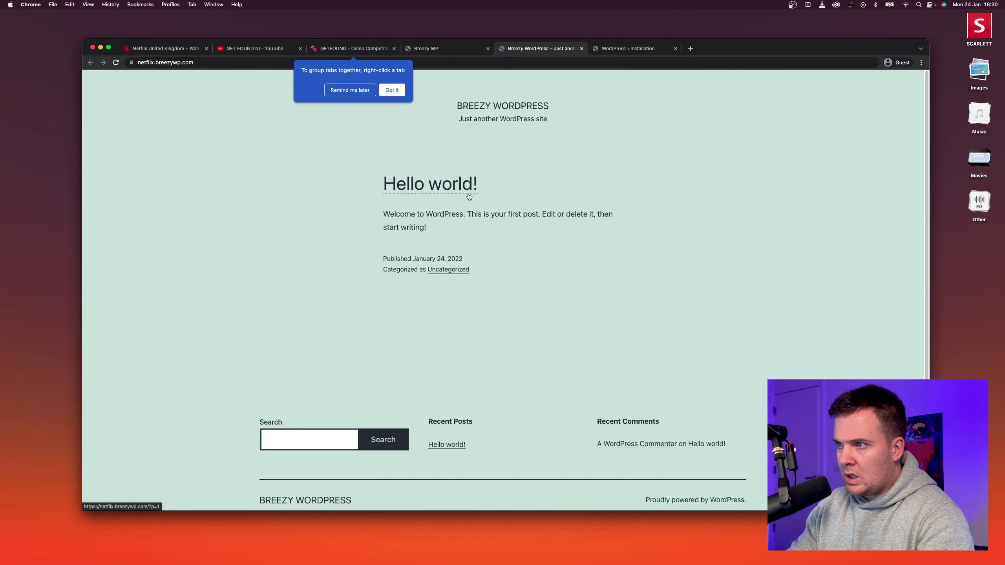
left_click(207, 64)
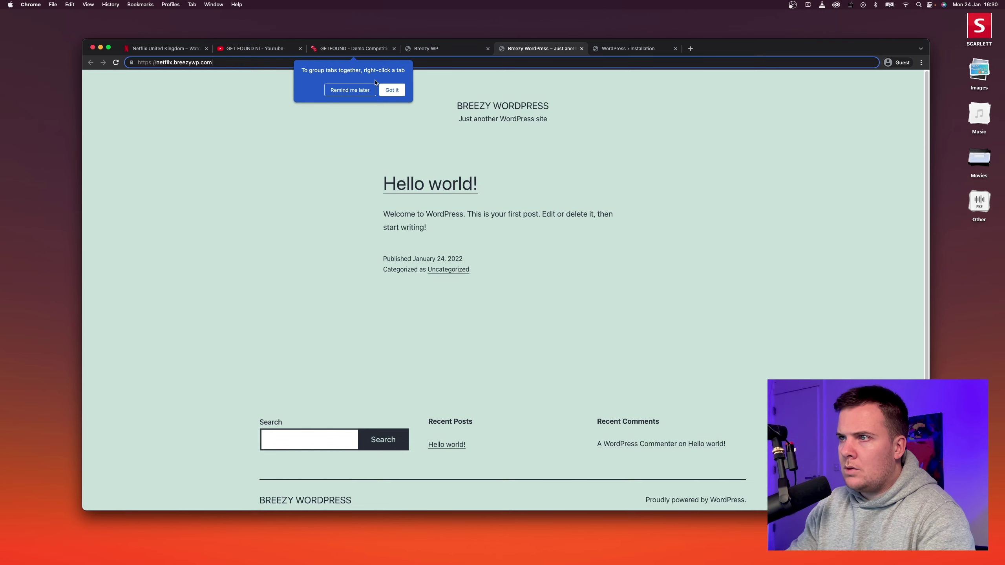
left_click(361, 94)
left_click(255, 63)
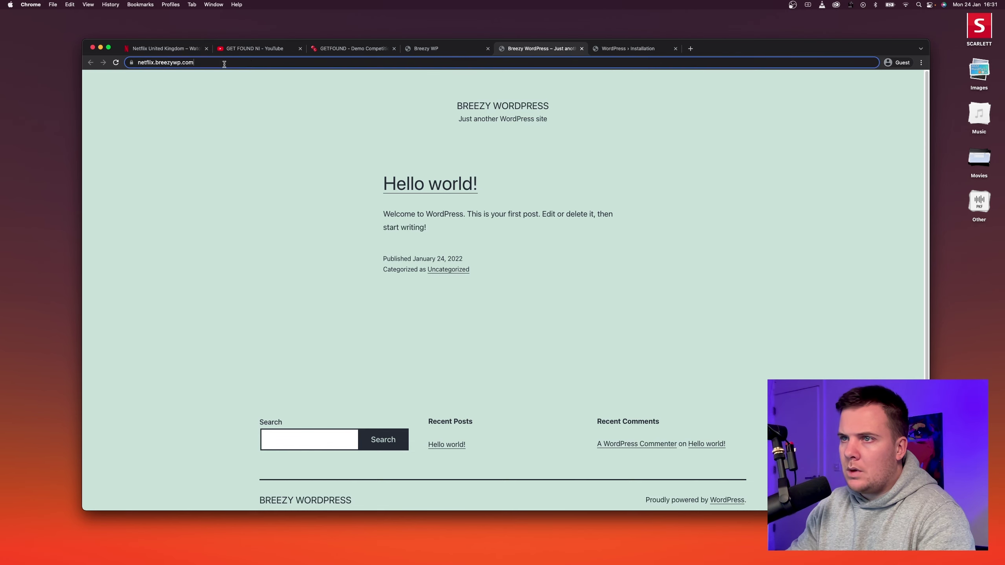
type("/wp-admiin")
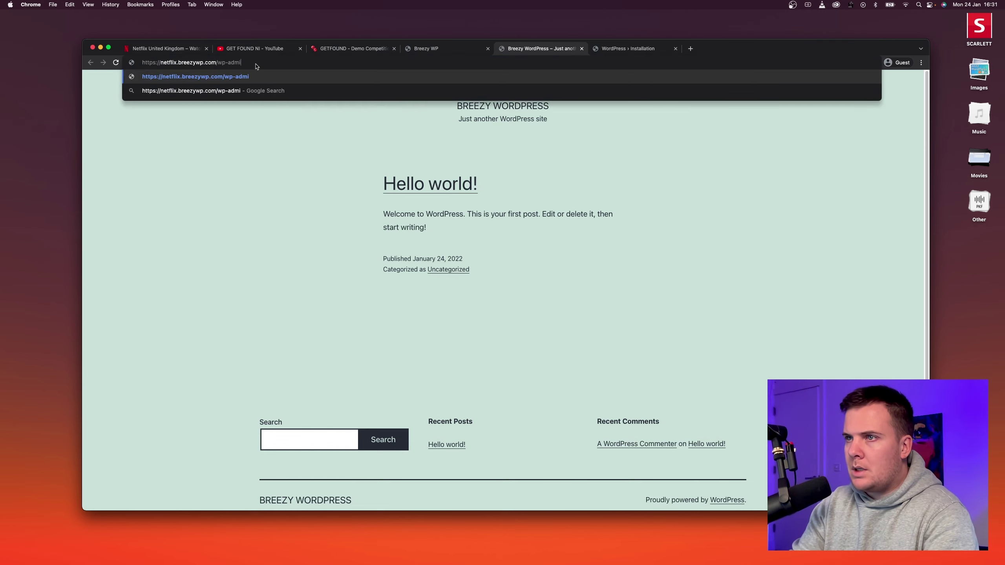
key("Return")
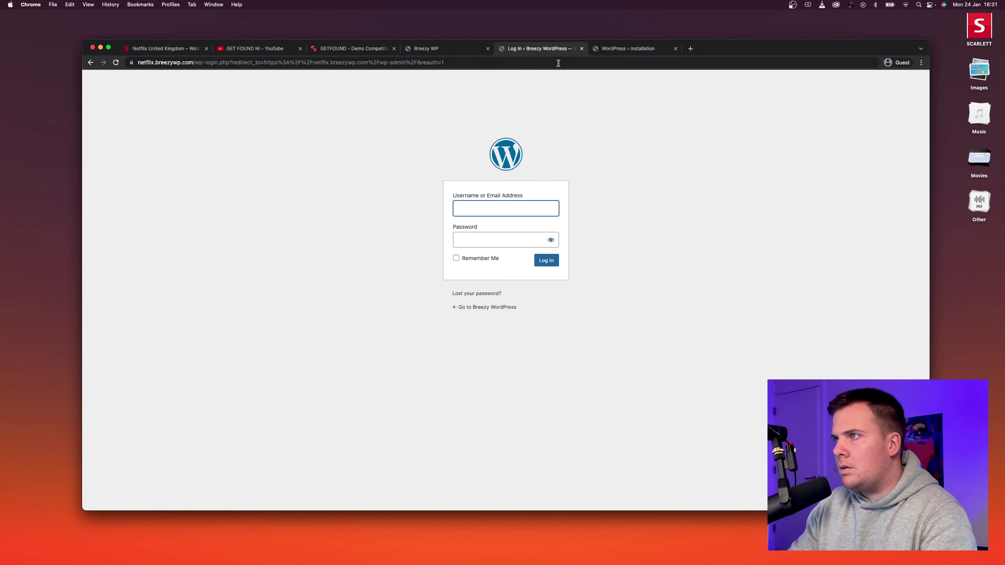
left_click(452, 50)
left_click(470, 295)
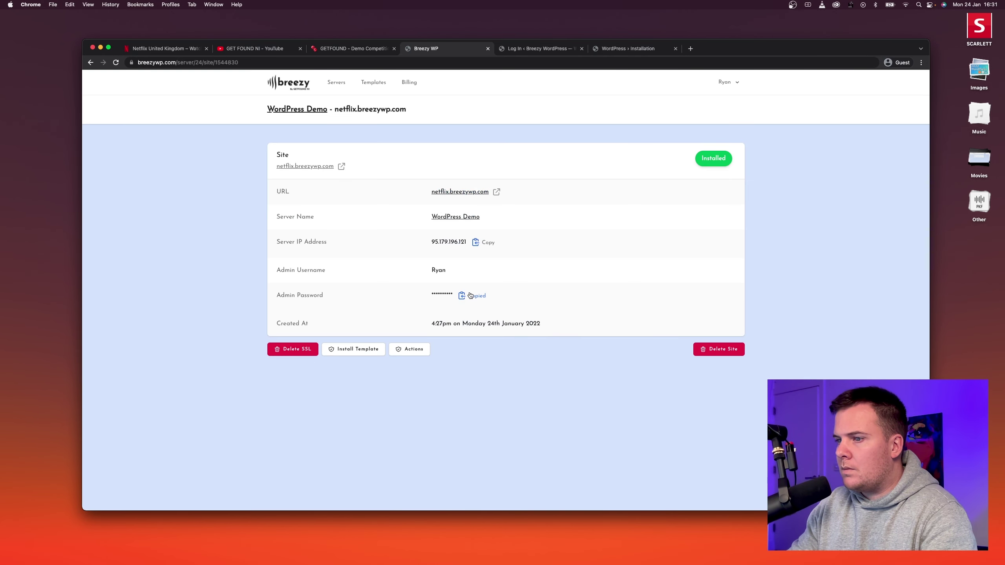
left_click(533, 49)
type("ryan")
key("Tab")
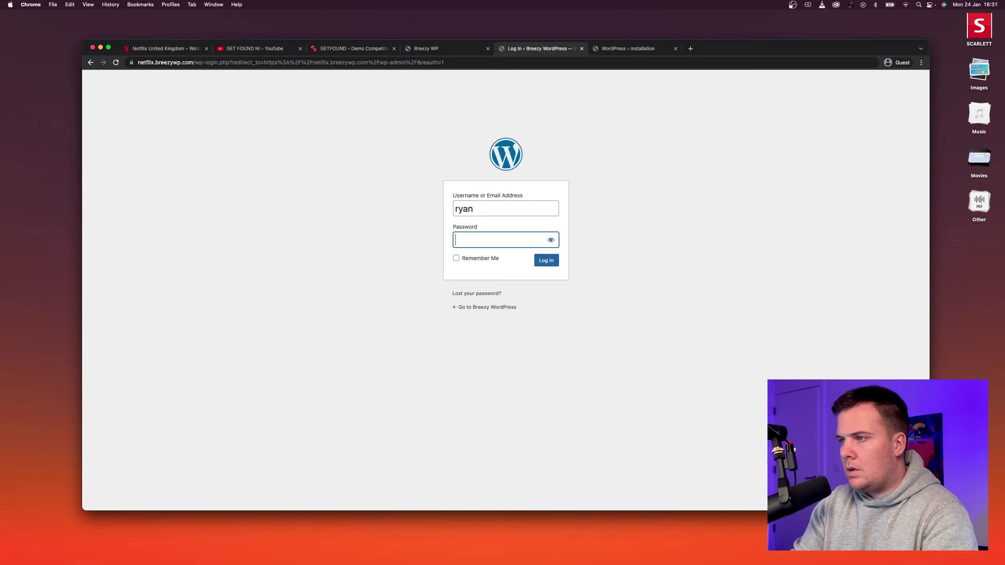
key("super+v")
key("Return")
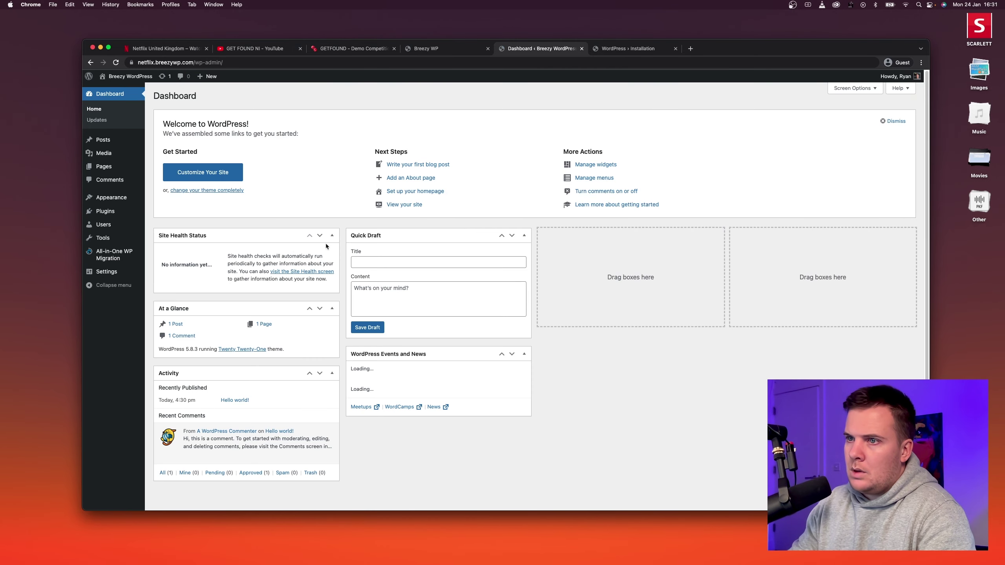
Dismiss Welcome and hide Quick Draft, Events and News, Activity, At a Glance, Site Health widgets.
left_click(895, 121)
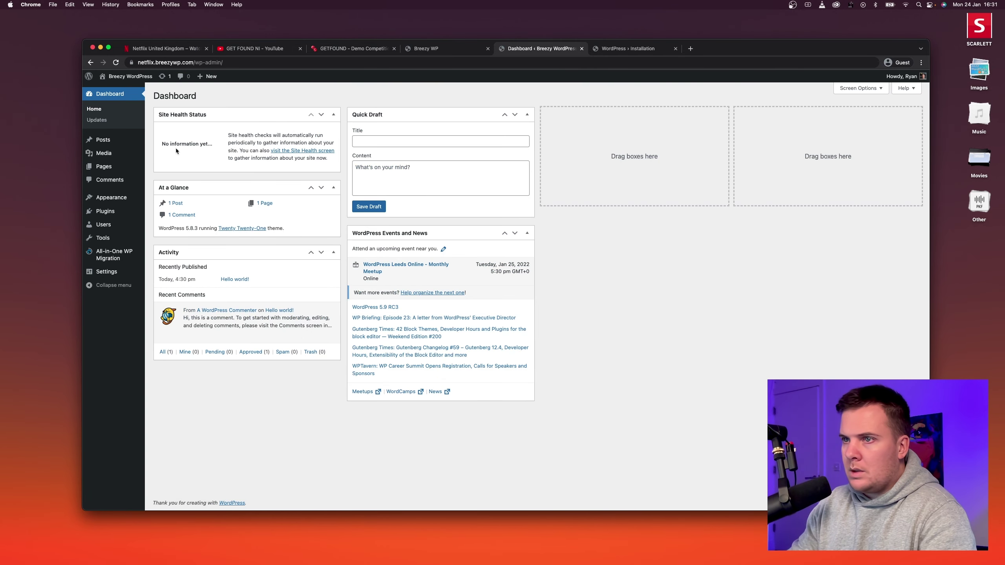
left_click(860, 88)
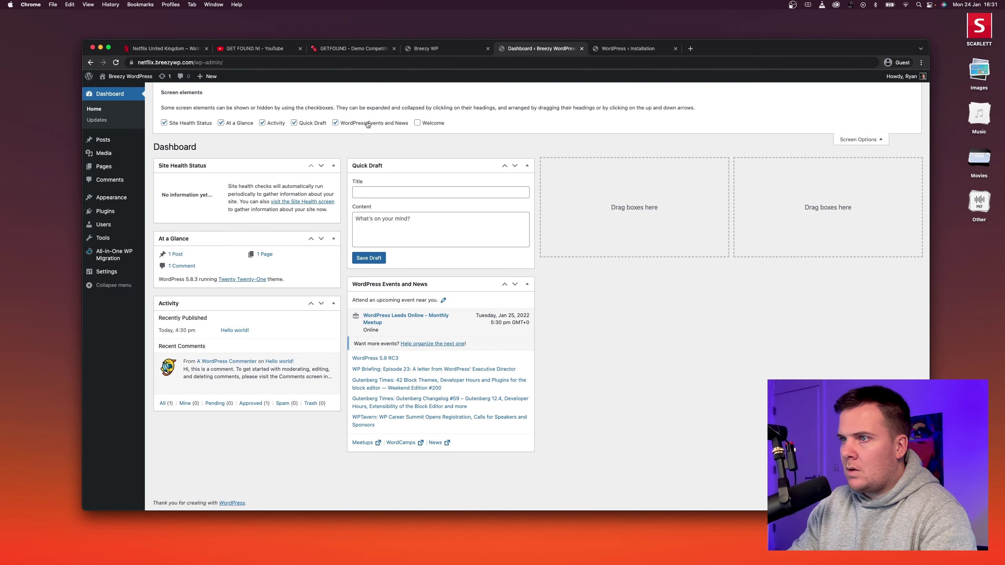
left_click(368, 124)
left_click(294, 123)
left_click(262, 123)
left_click(221, 123)
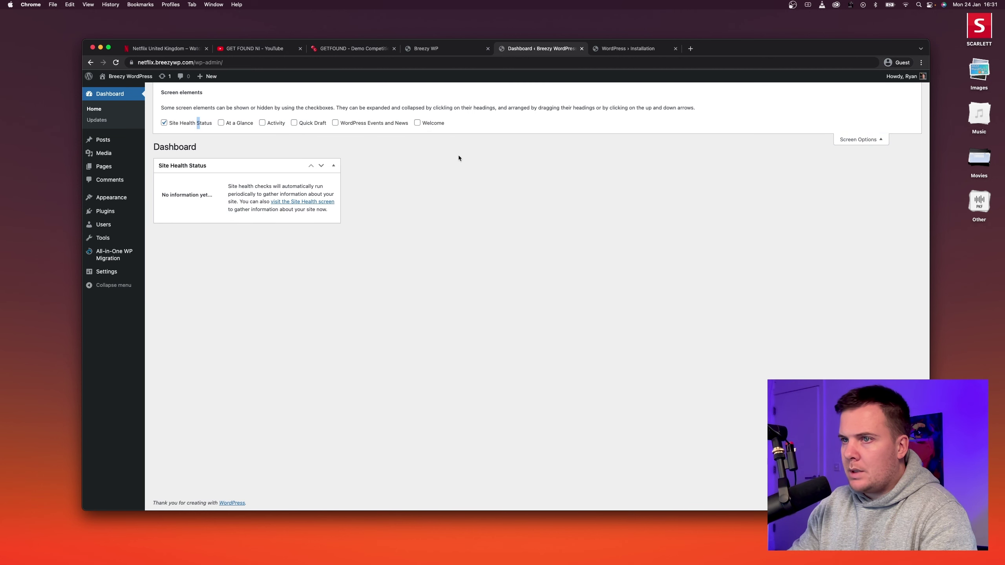
left_click(185, 123)
left_click(854, 140)
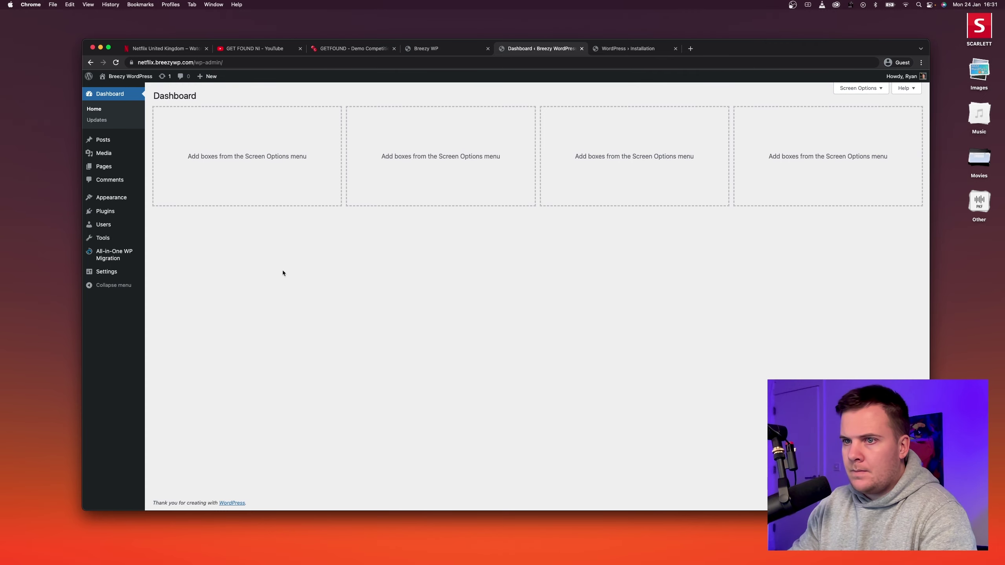
Restore diyraffle-v3.0.wpress from All-in-One WP Migration Backups and visit the DIYRAFFLE homepage.
mouse_move(106, 259)
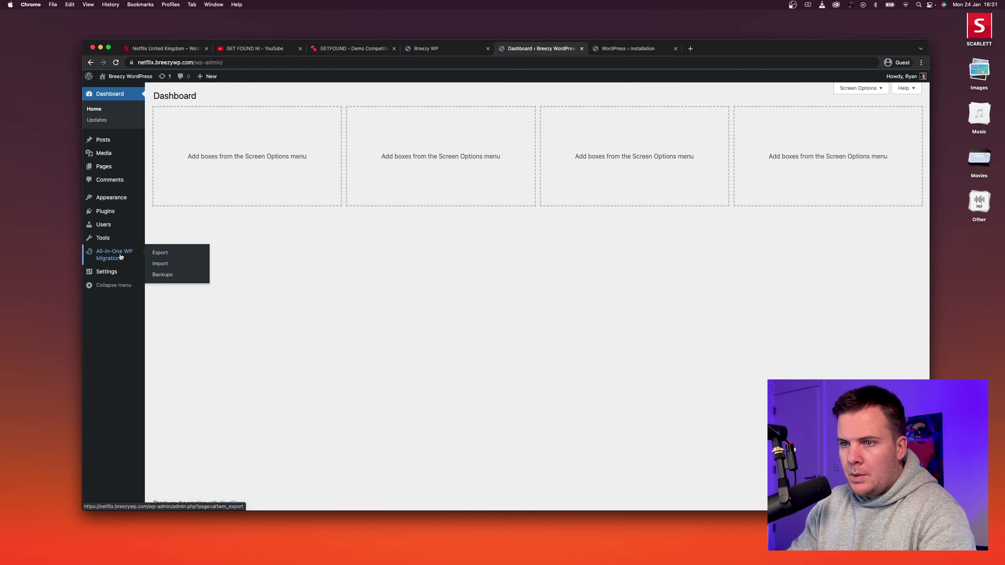
left_click(162, 275)
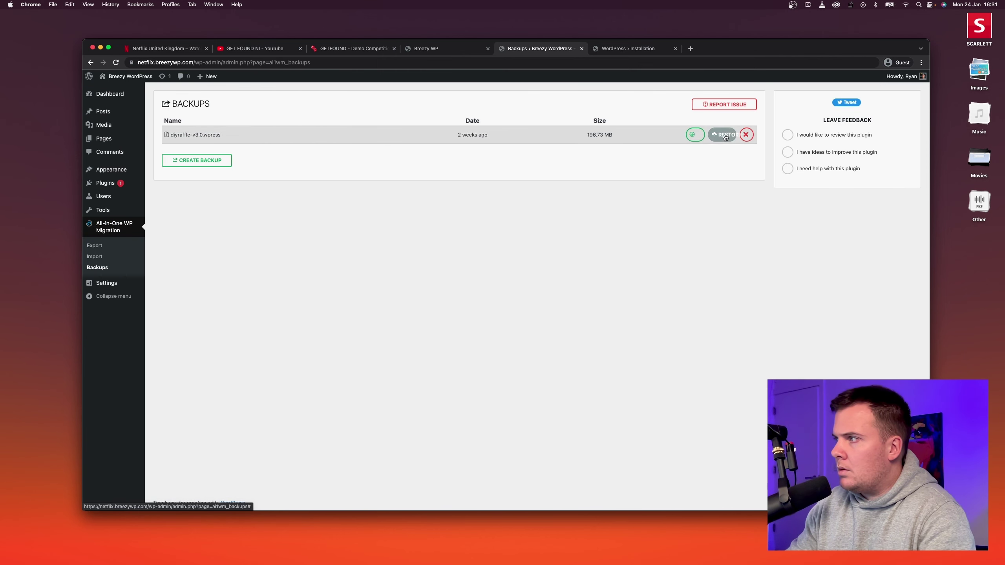
left_click(729, 135)
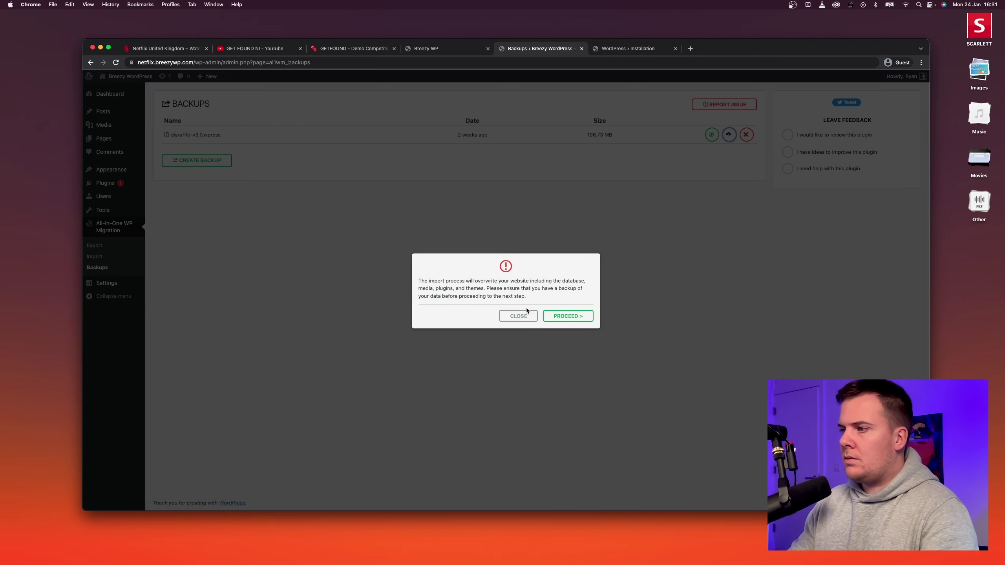
left_click(556, 317)
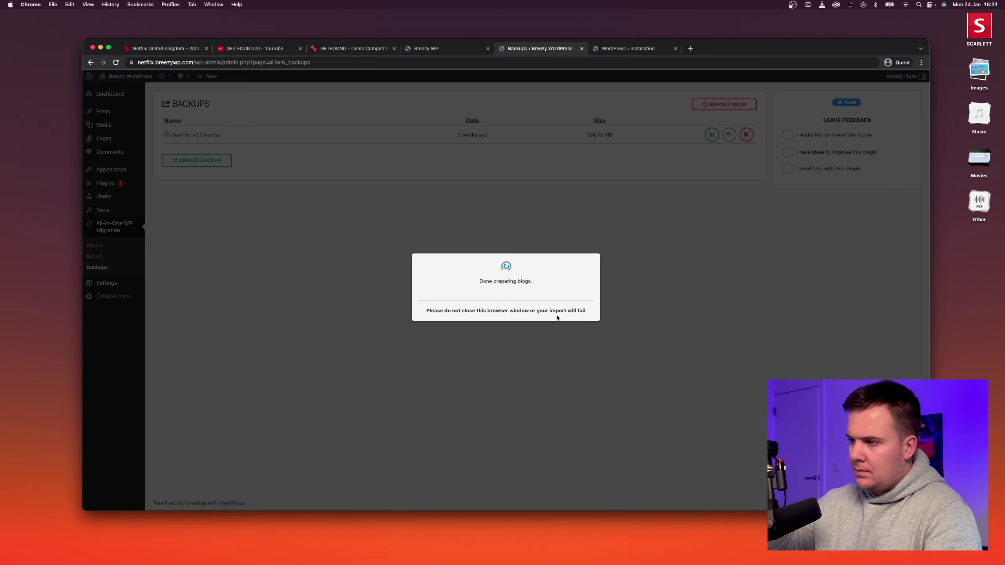
left_click(512, 313)
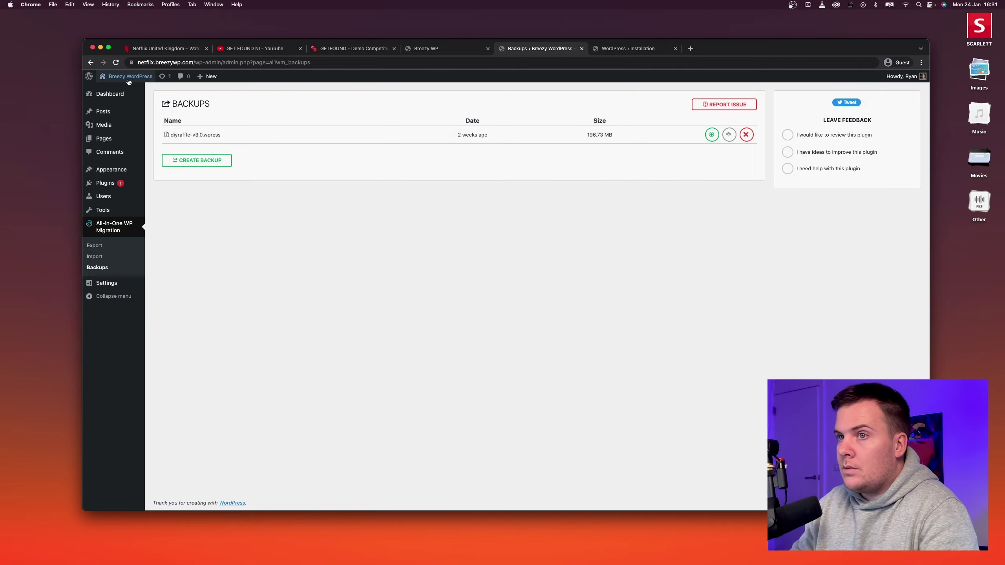
left_click(121, 89)
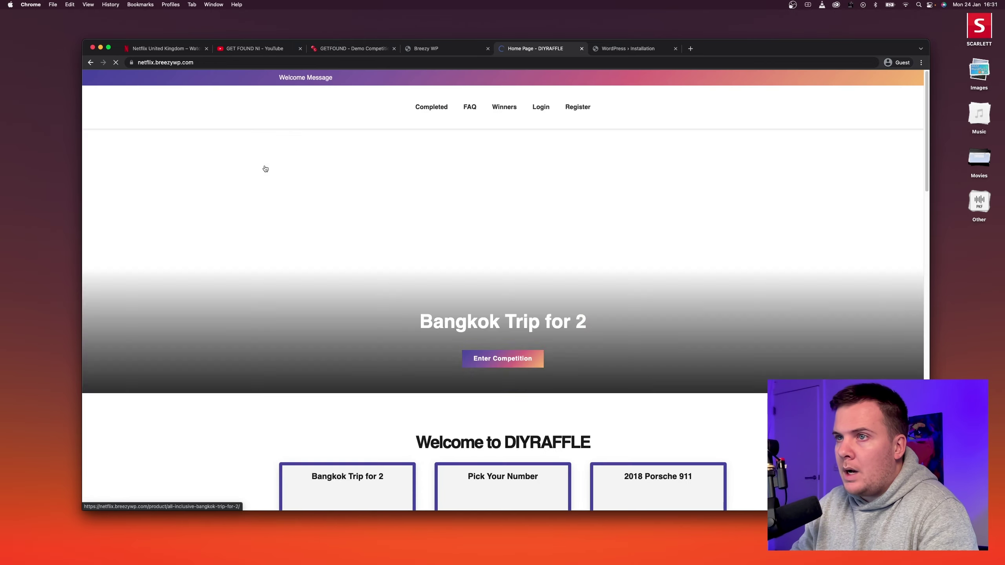
Log back in at /wp-admin with the pasted admin password and open Raffle Options.
scroll(323, 248, "down", 15)
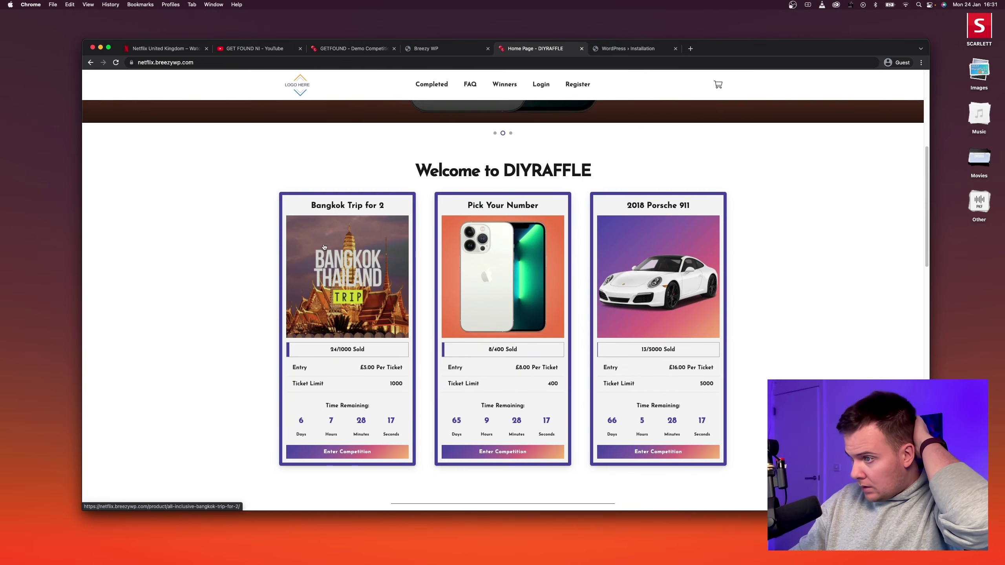
scroll(323, 247, "up", 15)
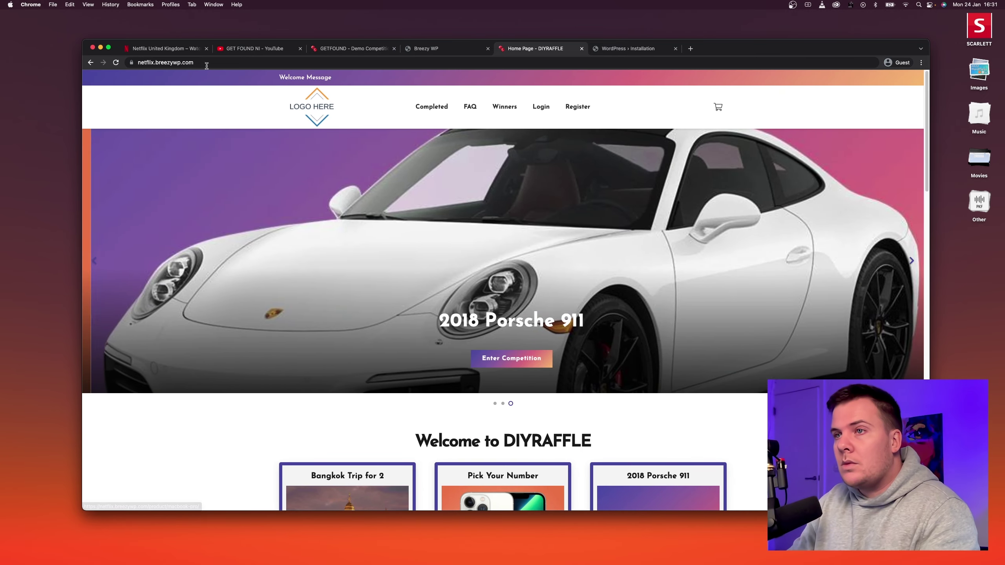
left_click(236, 64)
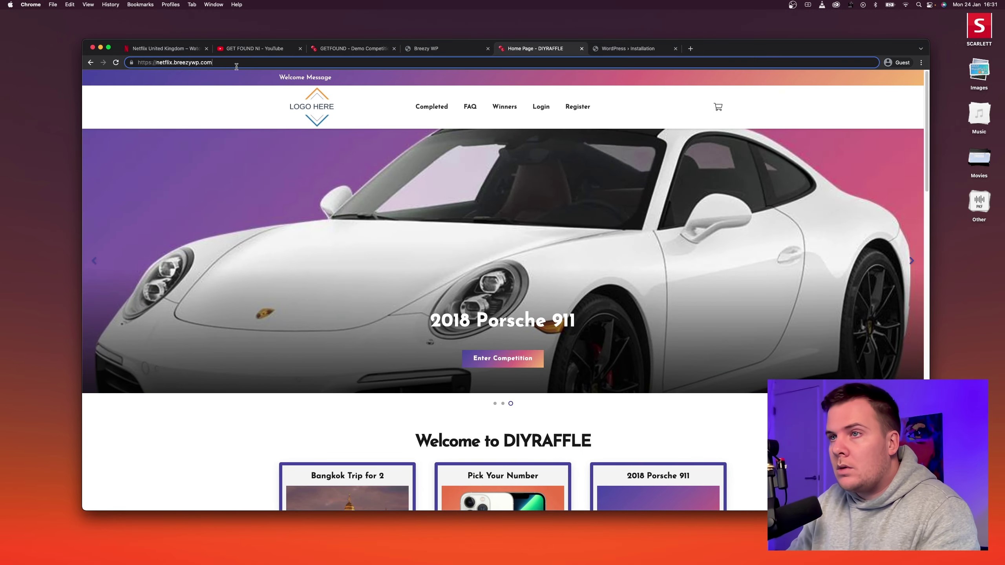
type("/wp-admin")
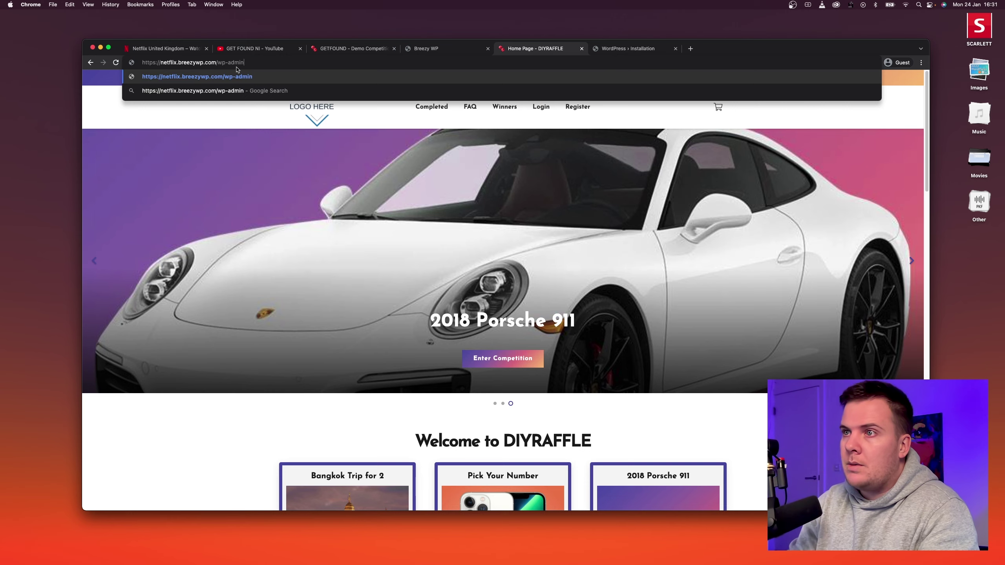
key("Return")
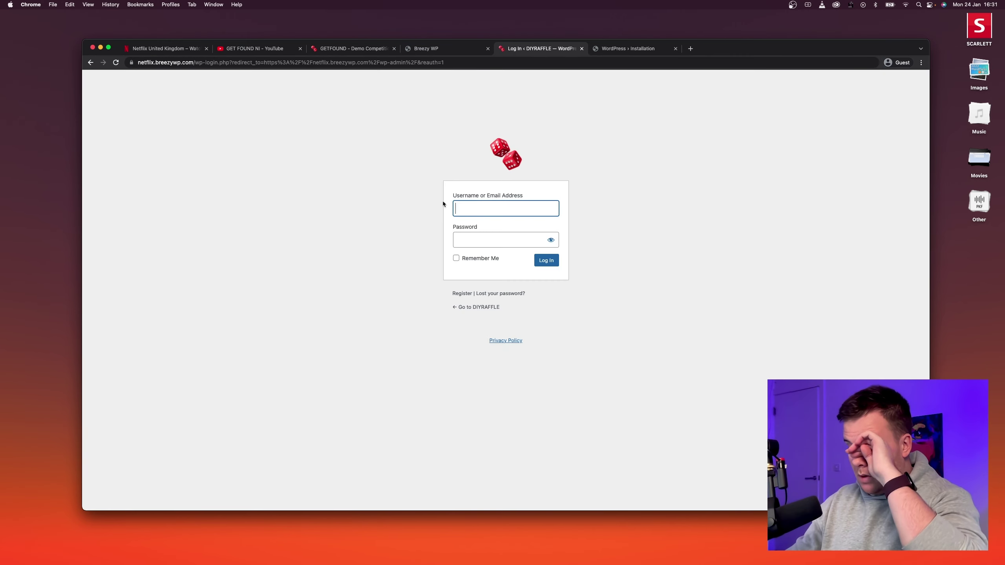
type("ryan")
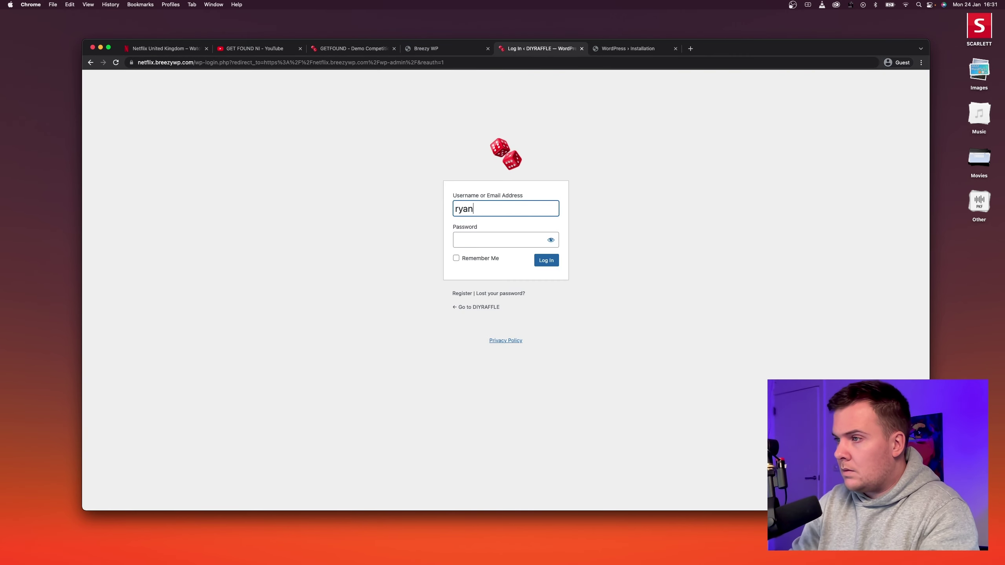
key("Tab")
key("super+v")
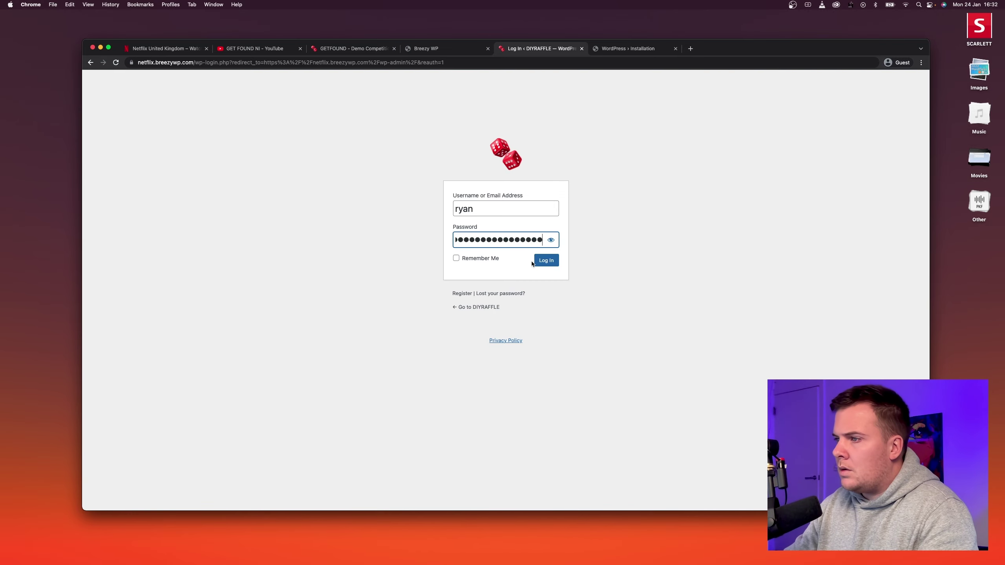
left_click(546, 261)
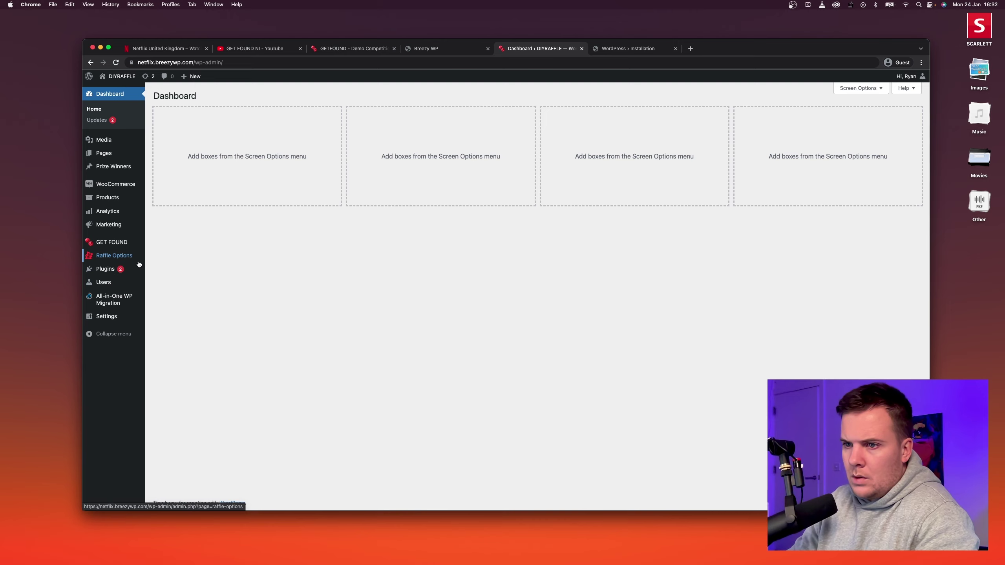
left_click(111, 257)
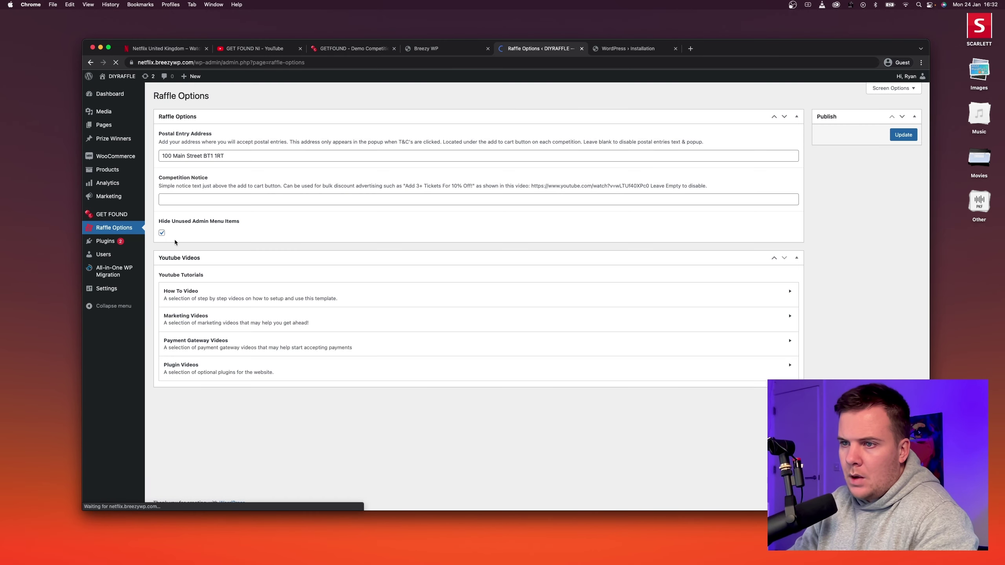
Untick Hide Unused Admin Menu Items and open the live raffle site in a new tab.
left_click(162, 233)
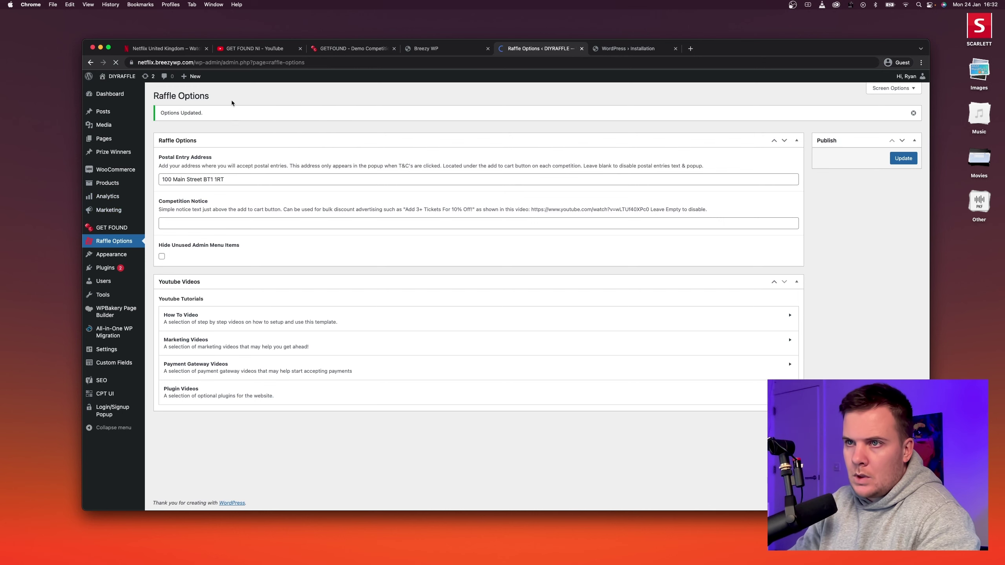
left_click(123, 90, "super")
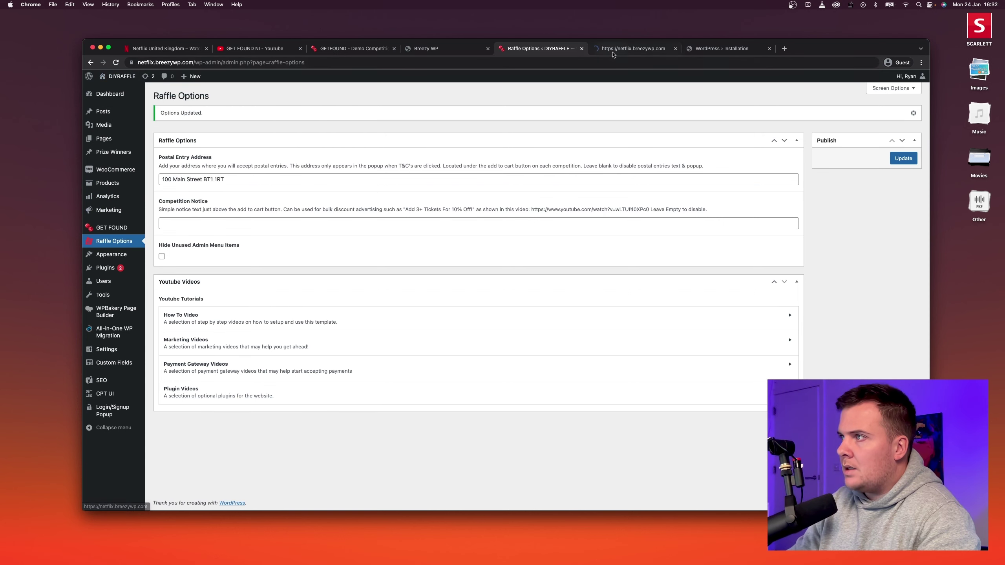
left_click(613, 54)
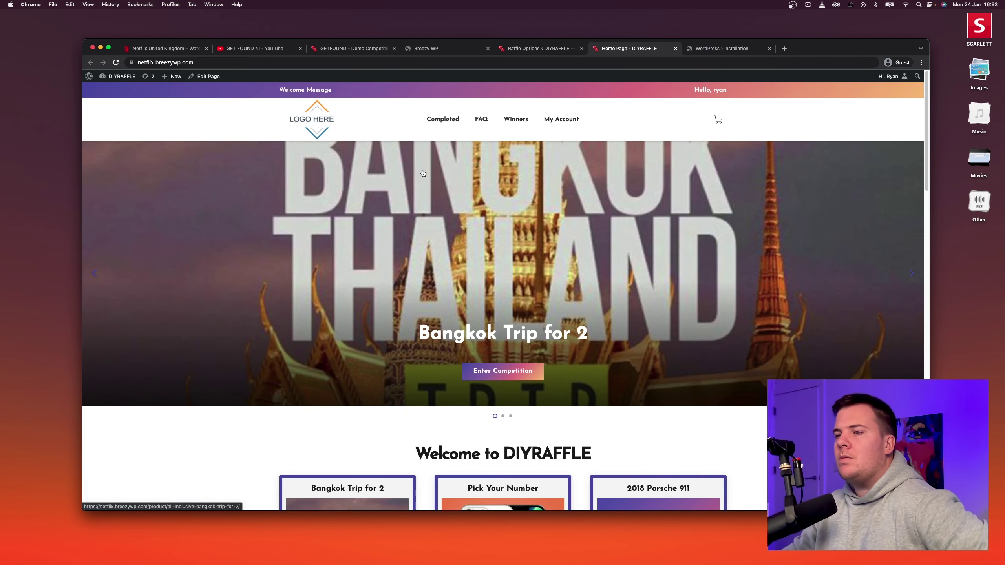
Scroll through the DIYRAFFLE homepage, then return to the Netflix reference tab.
scroll(358, 321, "down", 10)
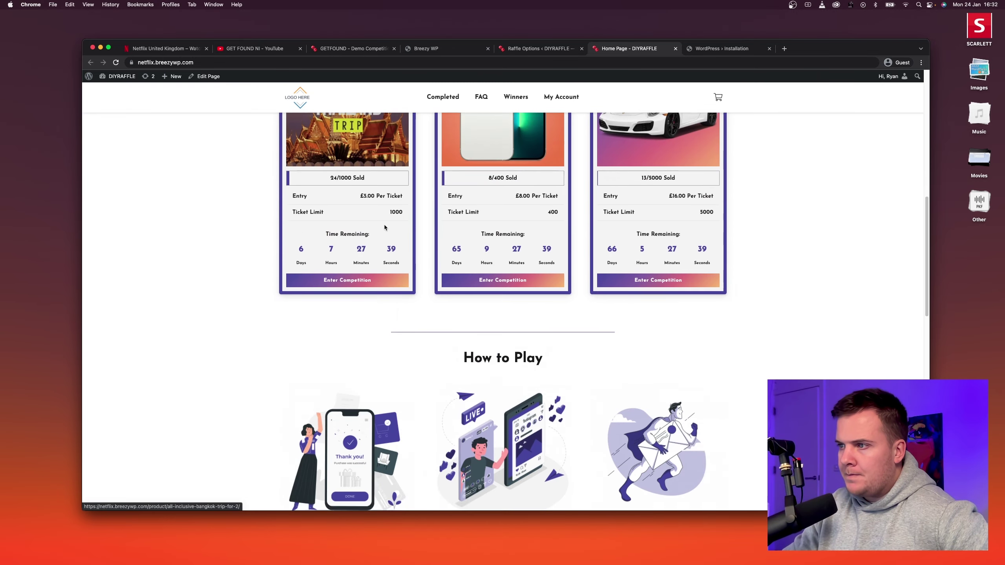
scroll(384, 228, "down", 10)
scroll(382, 223, "up", 20)
scroll(382, 223, "down", 3)
scroll(370, 214, "up", 3)
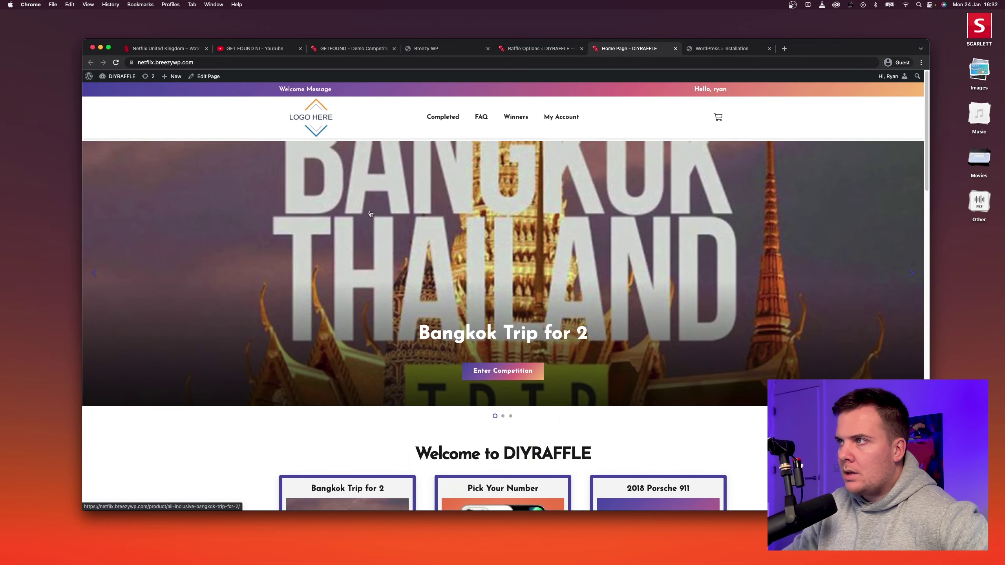
left_click(177, 51)
Search image results for 'netflix logo png' in a new tab.
right_click(182, 88)
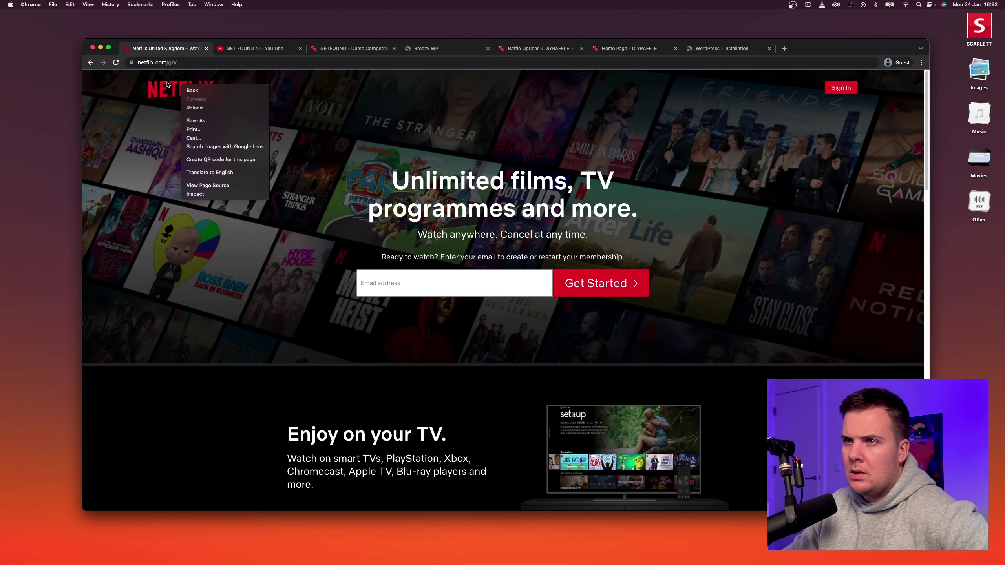
left_click(167, 84)
left_click(214, 63)
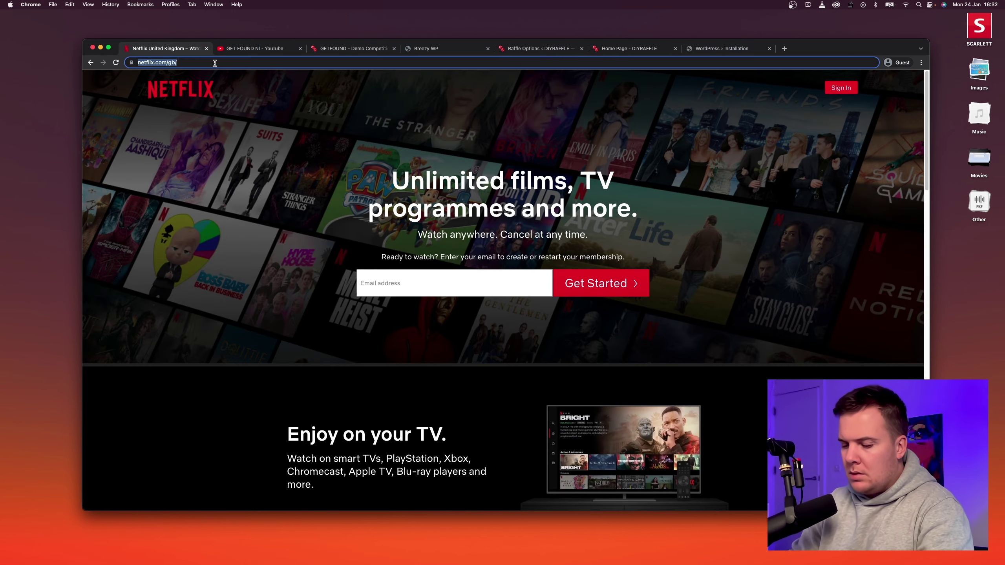
key("super+t")
type("netflix lo")
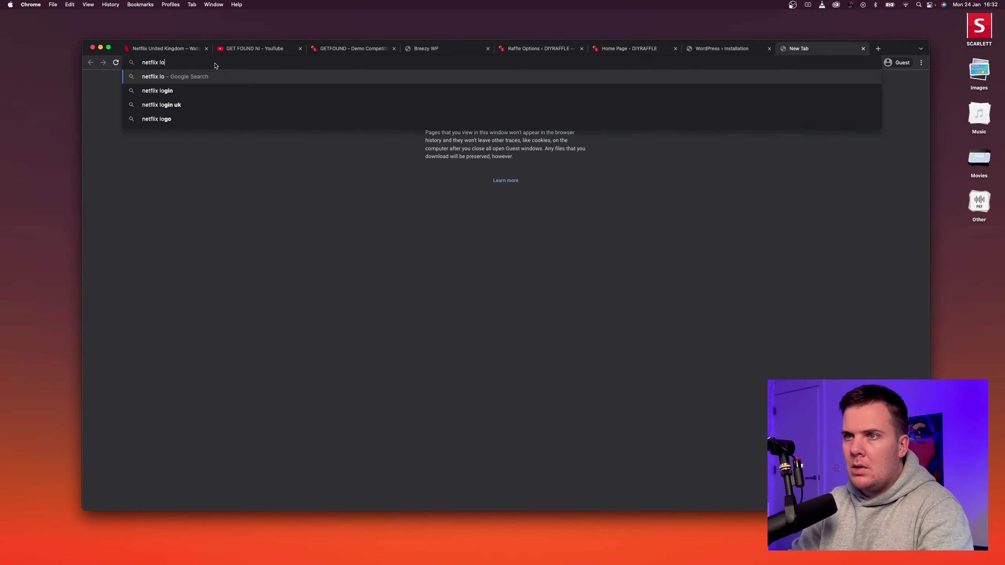
type("go")
key("Return")
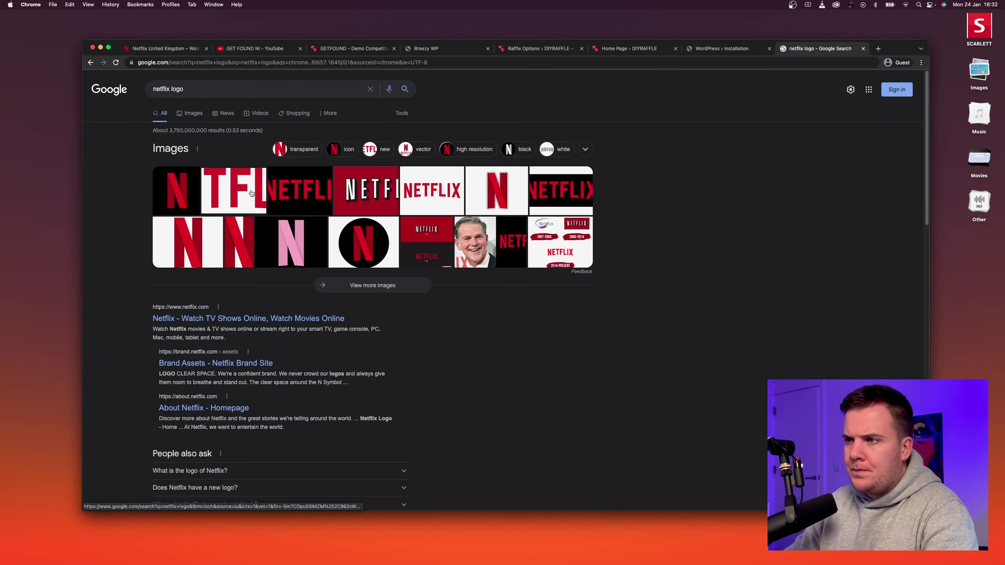
left_click(211, 88)
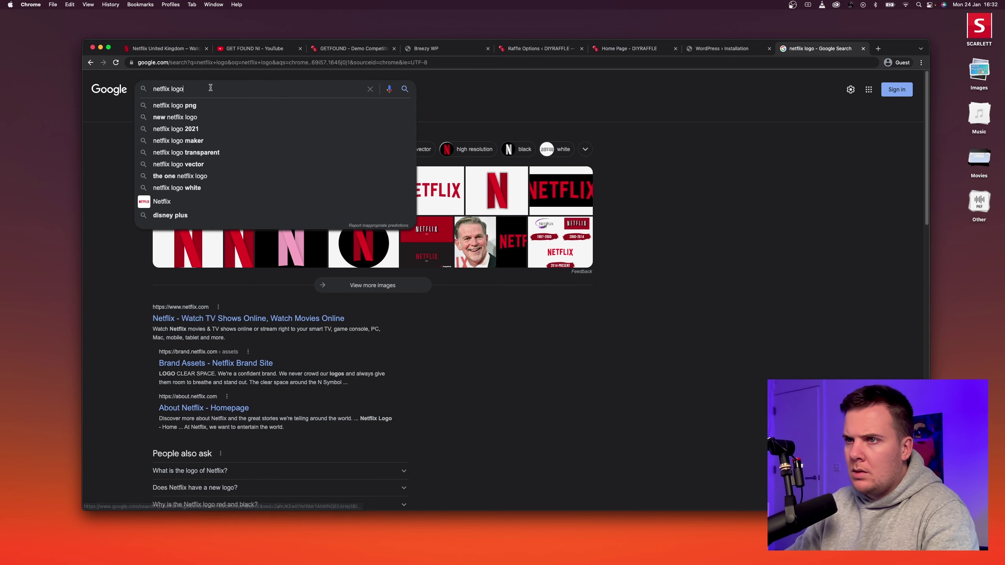
type("png")
key("Return")
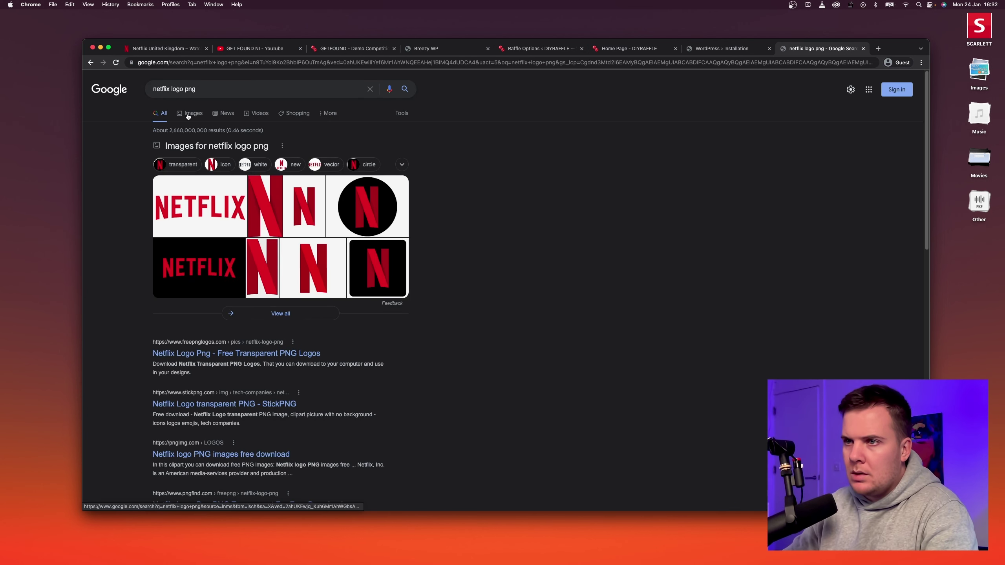
left_click(188, 115)
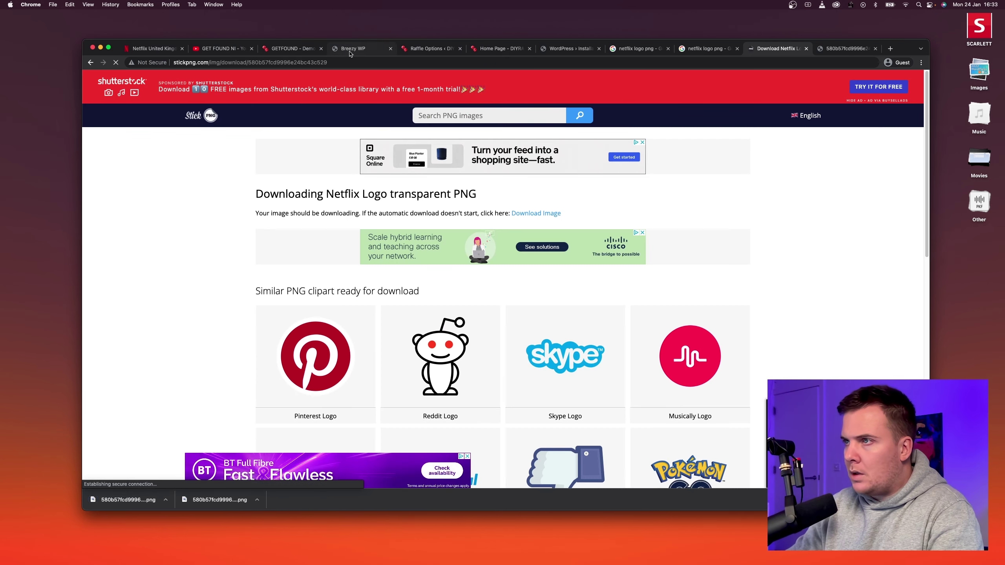
Search 'netflix red hex code', select #E50914, and return to the Netflix homepage.
left_click(818, 58)
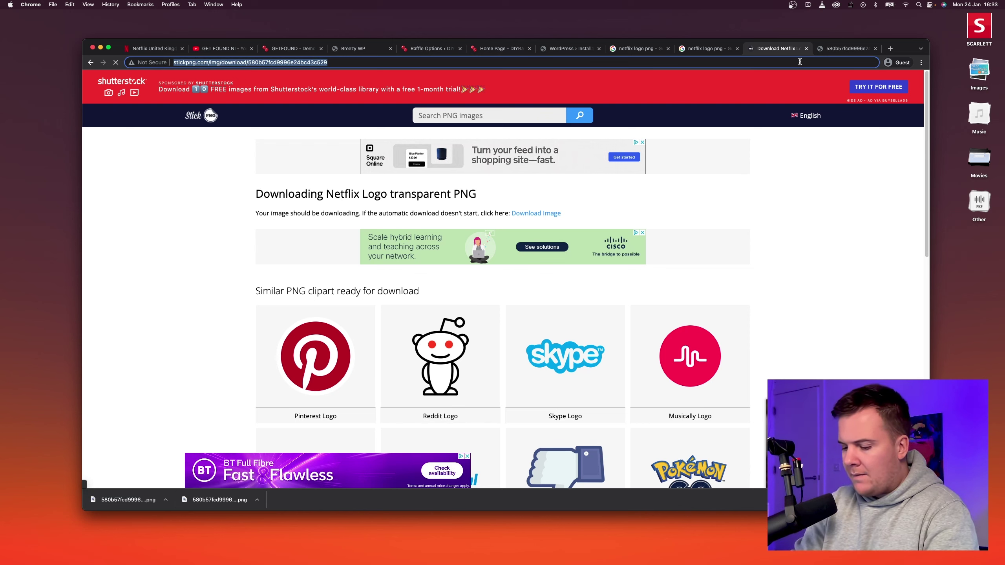
type("netflix ")
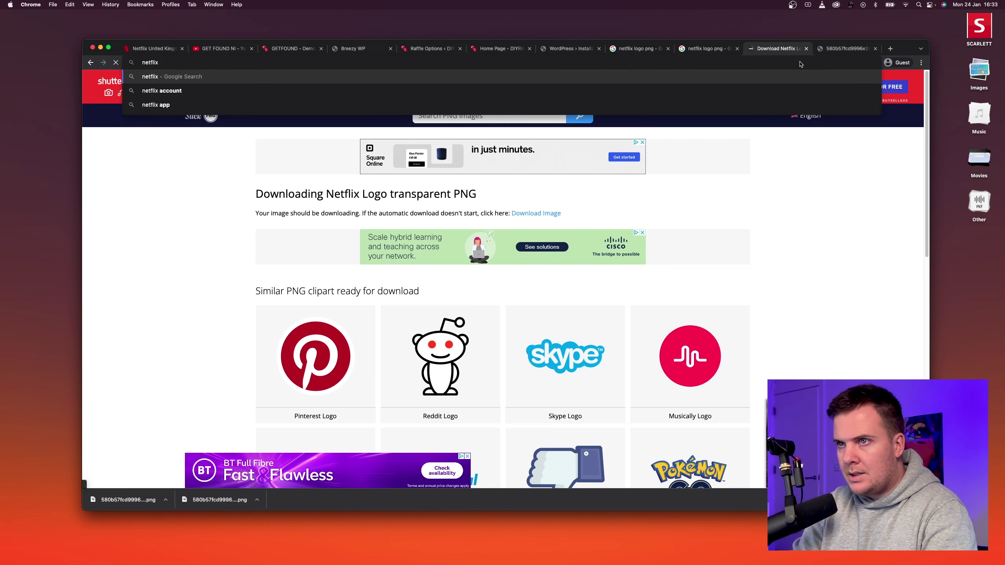
type("red ")
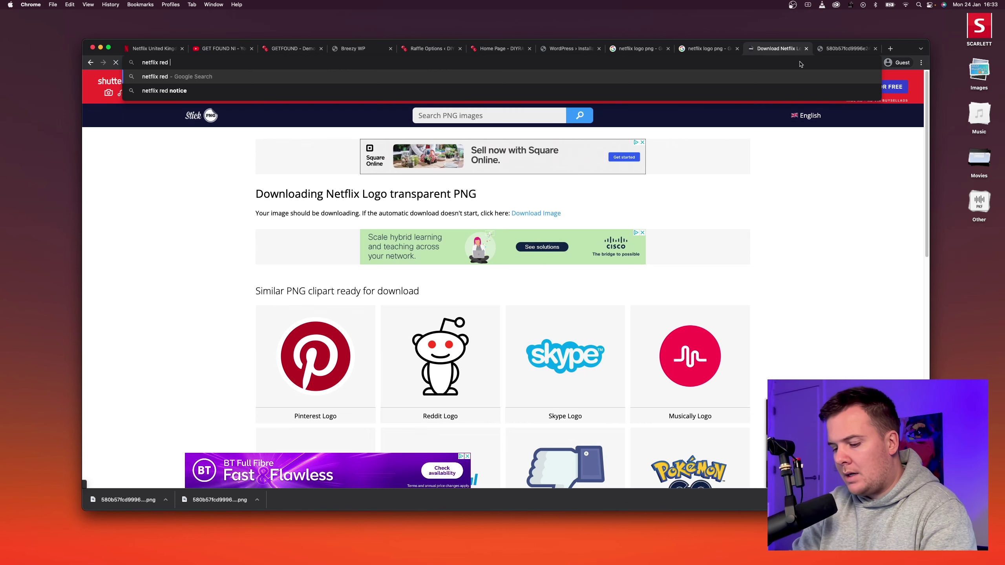
type("hex code")
key("Return")
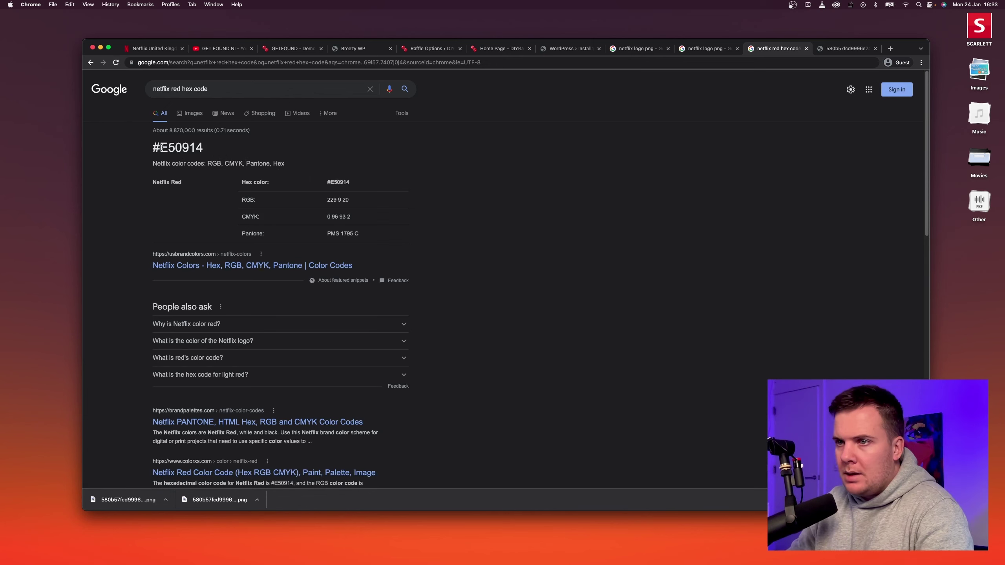
left_click_drag(160, 148, 218, 148)
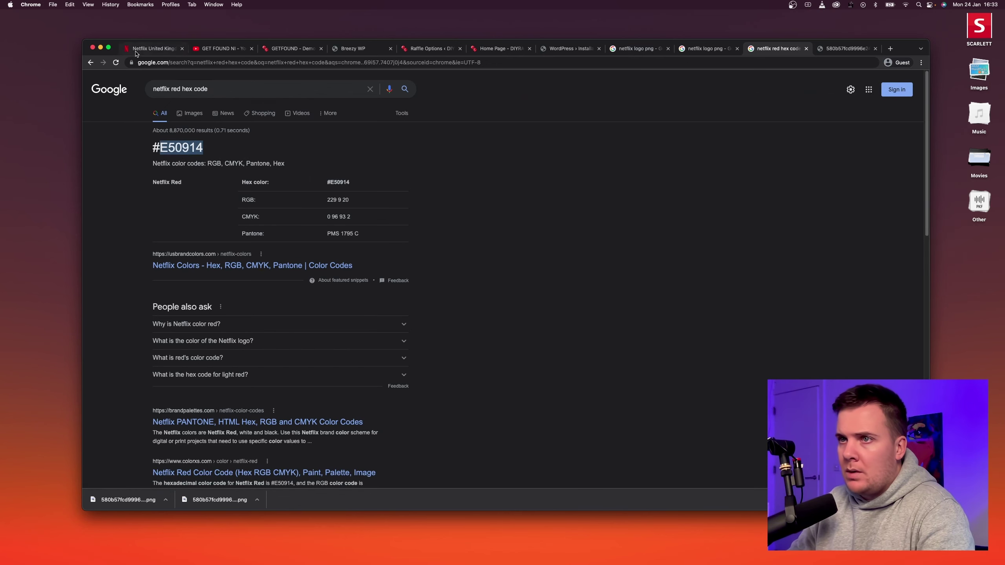
left_click(150, 48)
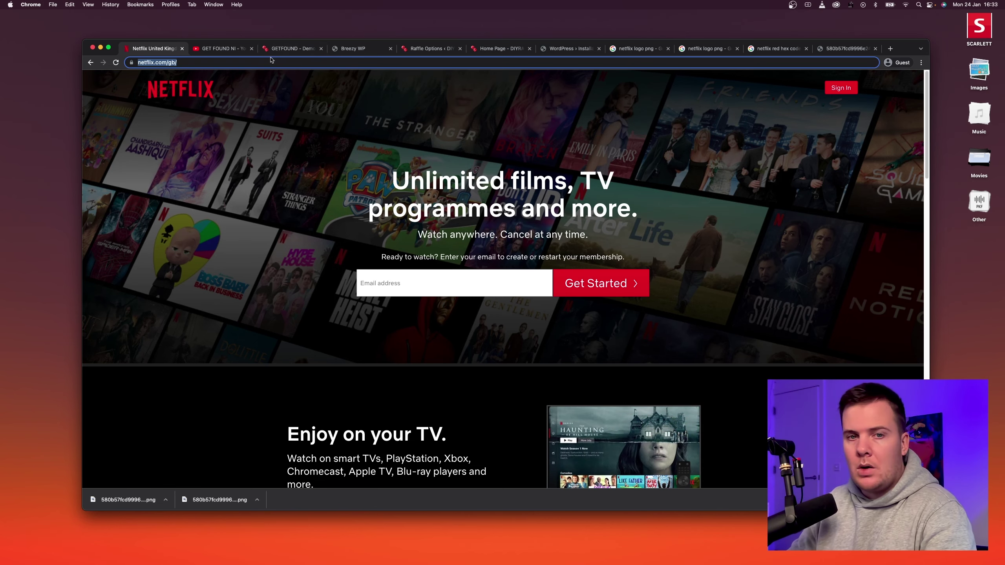
Open GET FOUND Theme Options > Colours and browse presets like Twilight, Night Fire, Dark Orange.
left_click(355, 49)
left_click(431, 48)
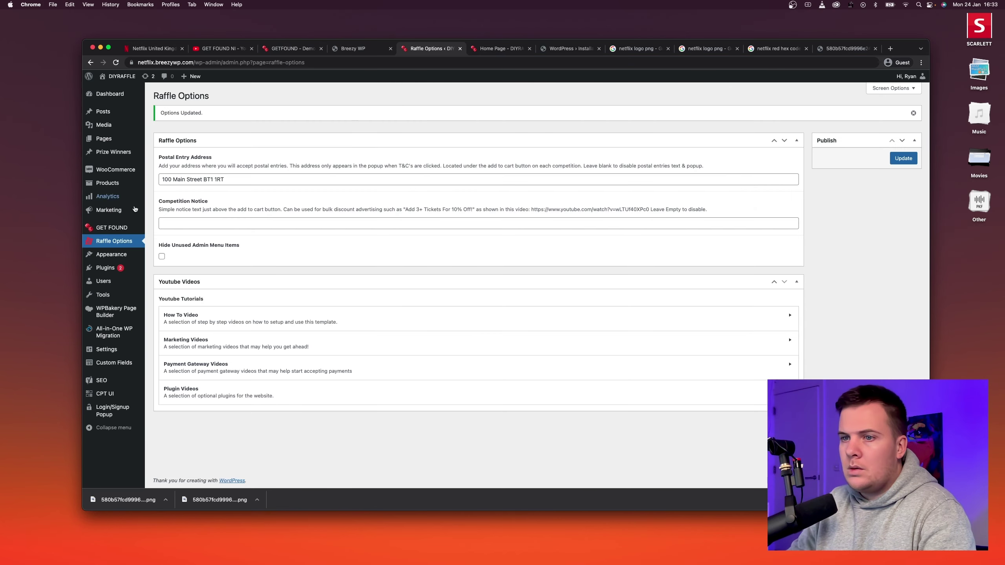
mouse_move(119, 228)
left_click(162, 229)
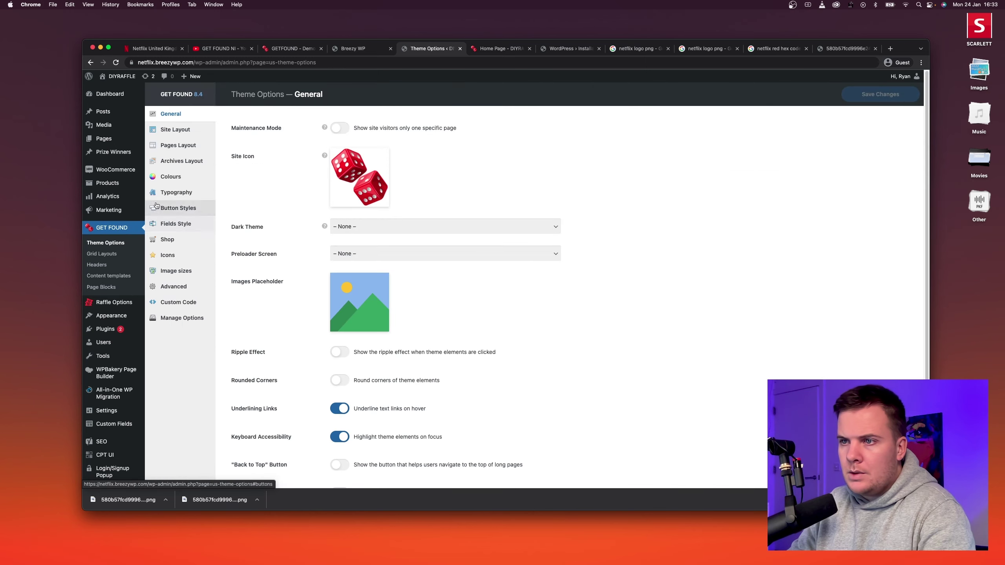
left_click(171, 177)
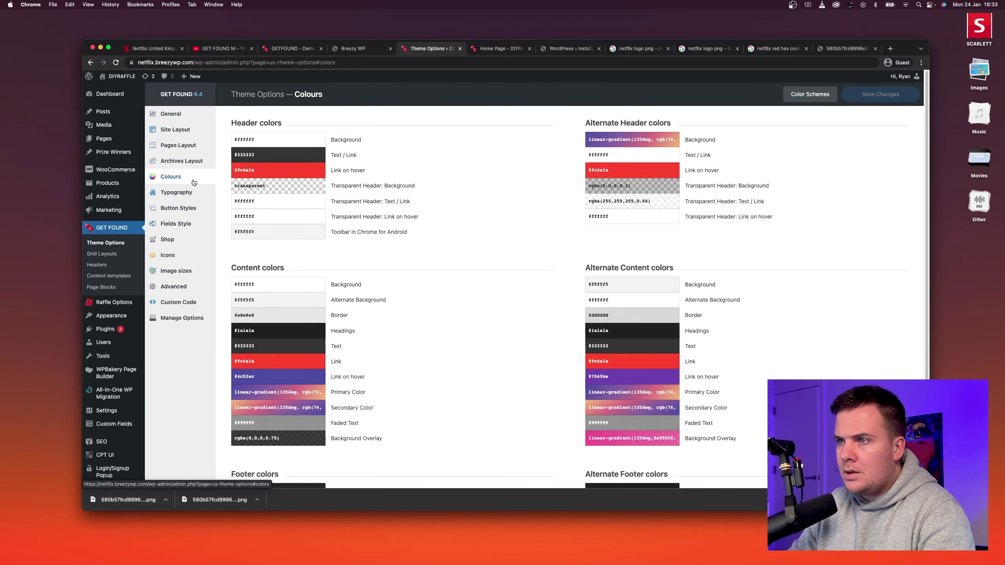
left_click(809, 94)
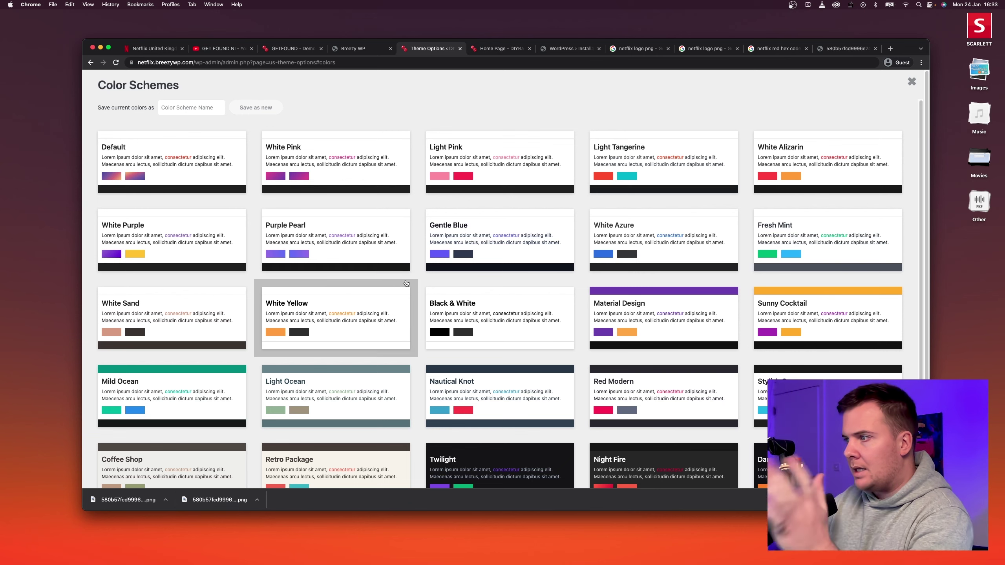
scroll(352, 300, "down", 3)
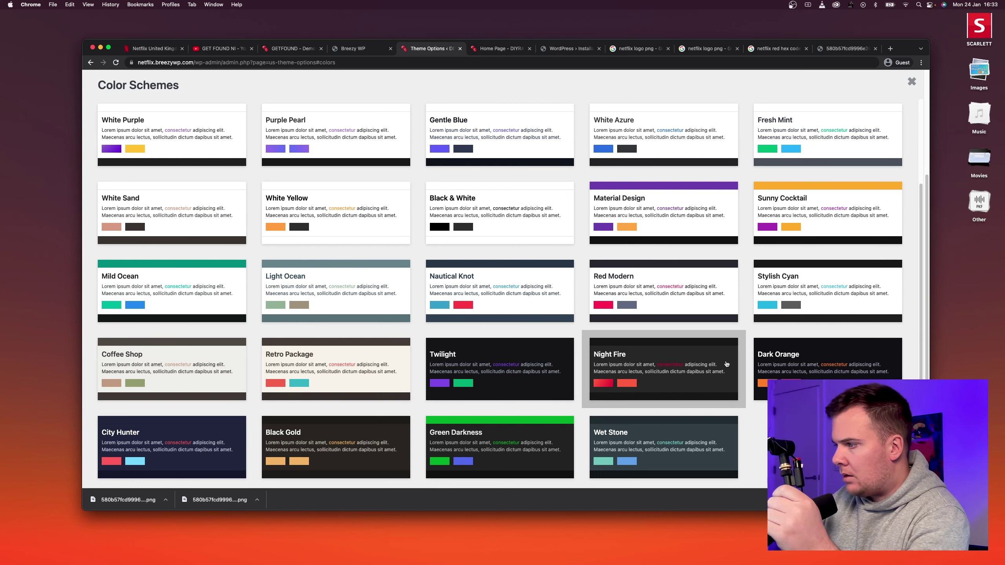
Review the Netflix UK homepage's dark sections and red Get Started buttons down to the FAQ and footer.
left_click(153, 49)
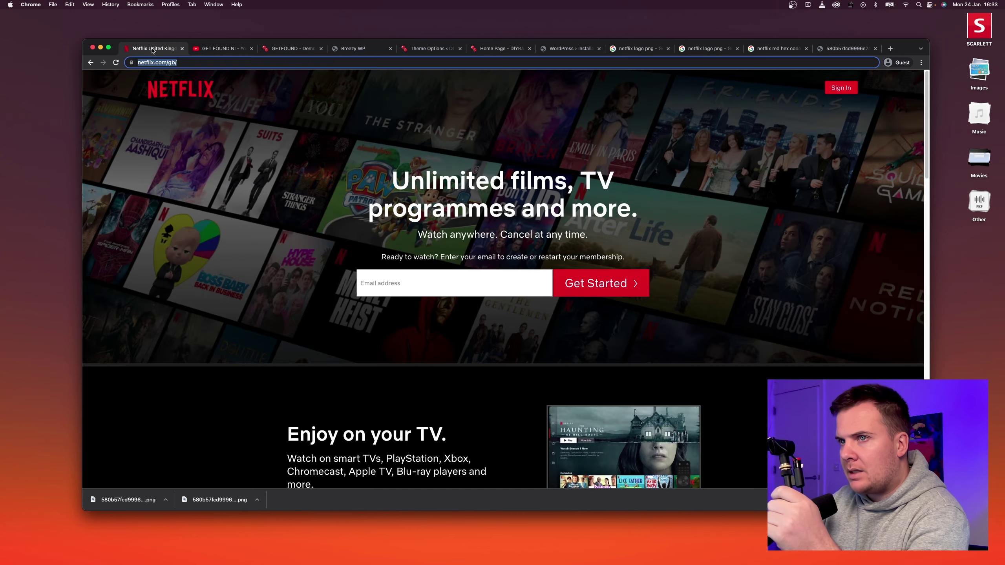
scroll(197, 255, "down", 20)
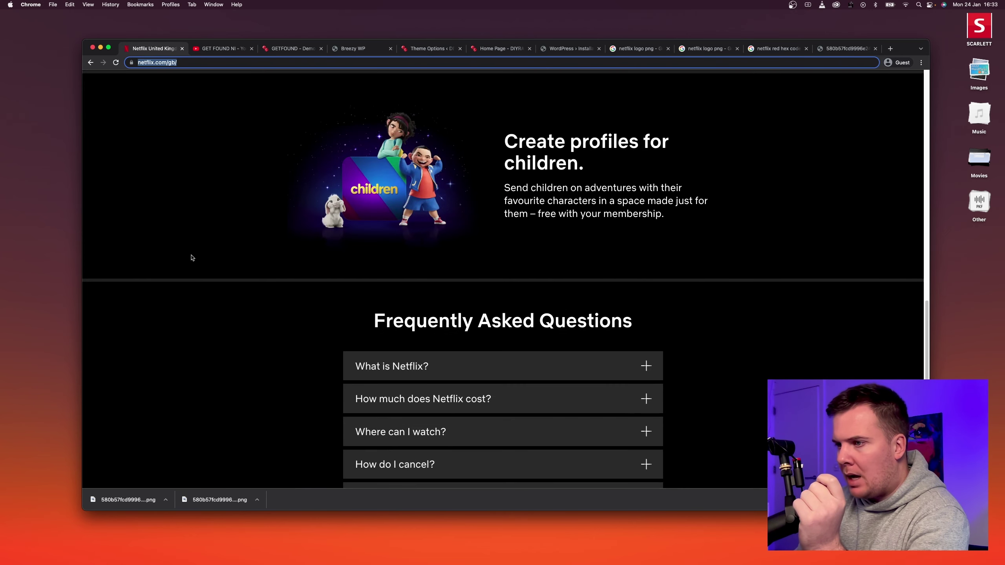
scroll(418, 217, "up", 2)
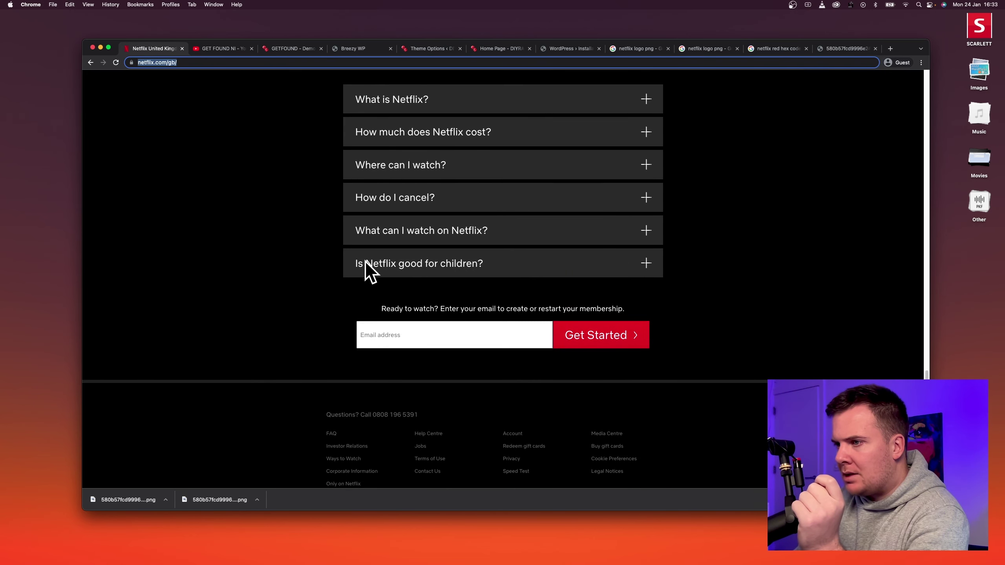
scroll(545, 288, "down", 2)
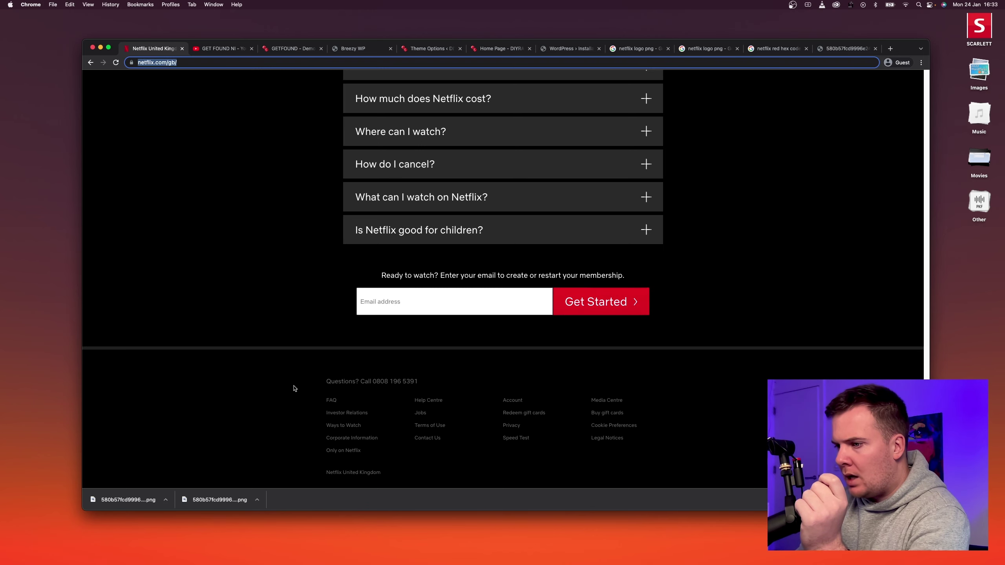
mouse_move(294, 389)
left_mouse_down()
mouse_move(417, 455)
mouse_move(295, 397)
left_mouse_up()
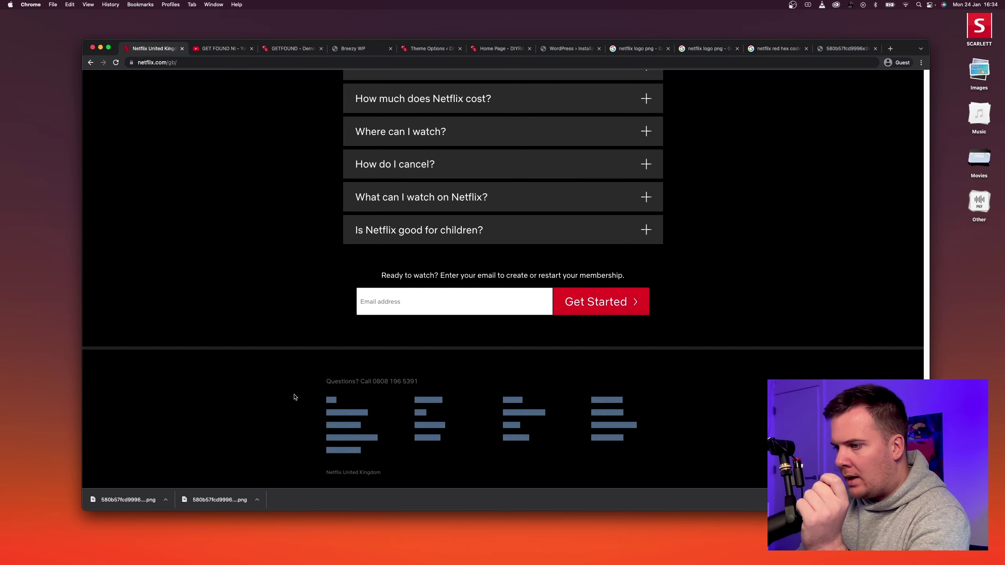
left_click(294, 396)
scroll(455, 199, "up", 10)
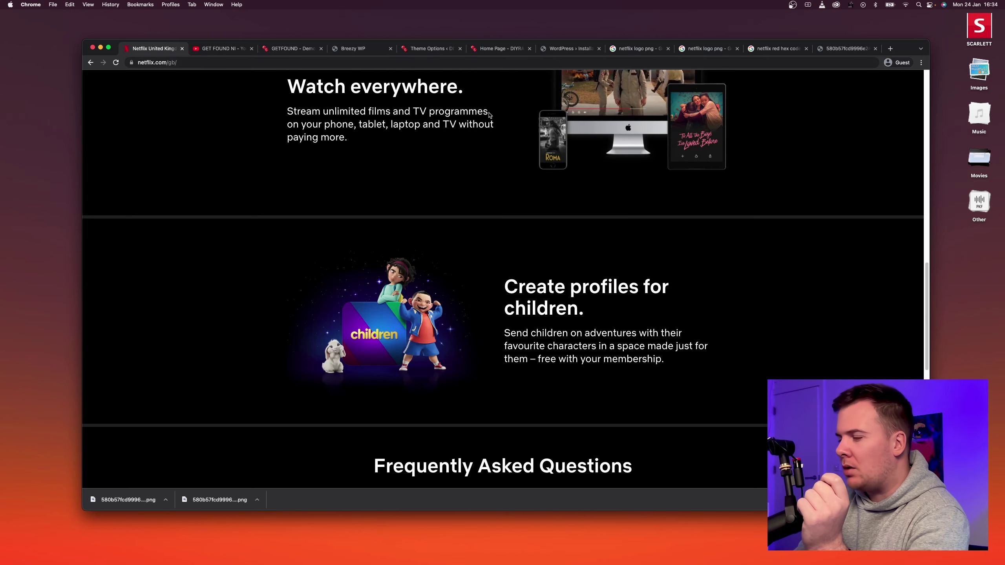
scroll(499, 119, "down", 10)
scroll(520, 128, "up", 12)
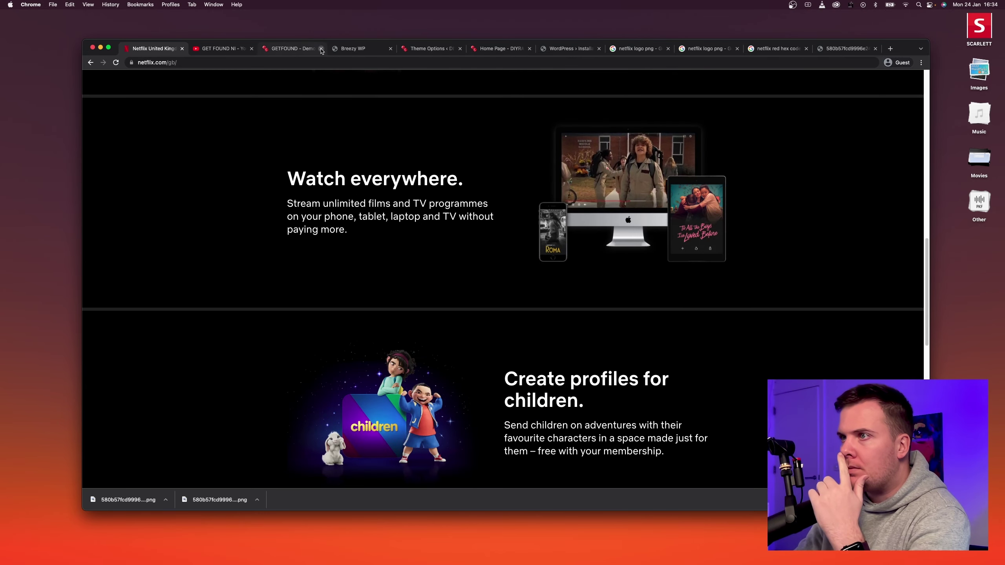
Apply the Night Fire colour scheme and set the content and footer Link colours to #E50914.
left_click(445, 51)
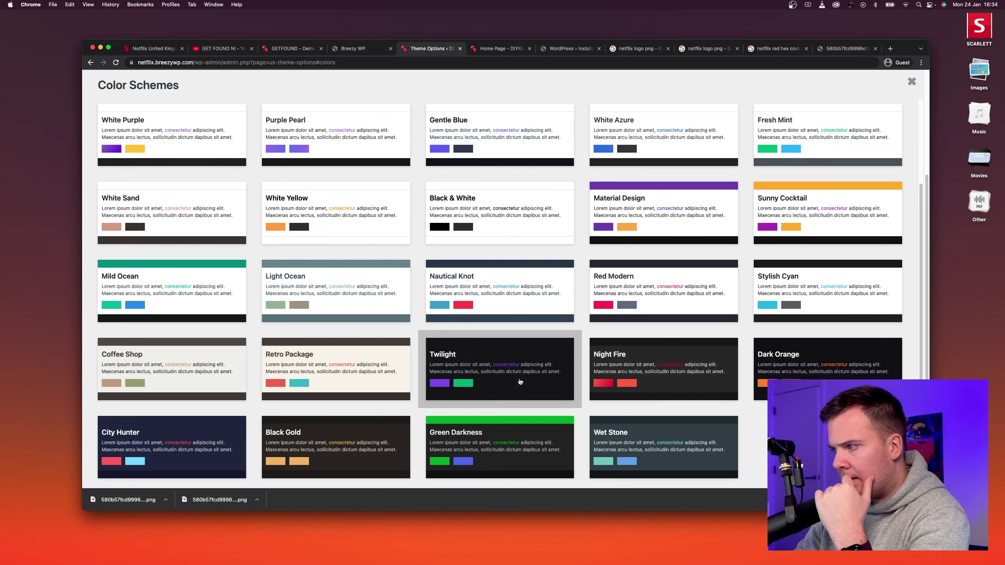
left_click(655, 383)
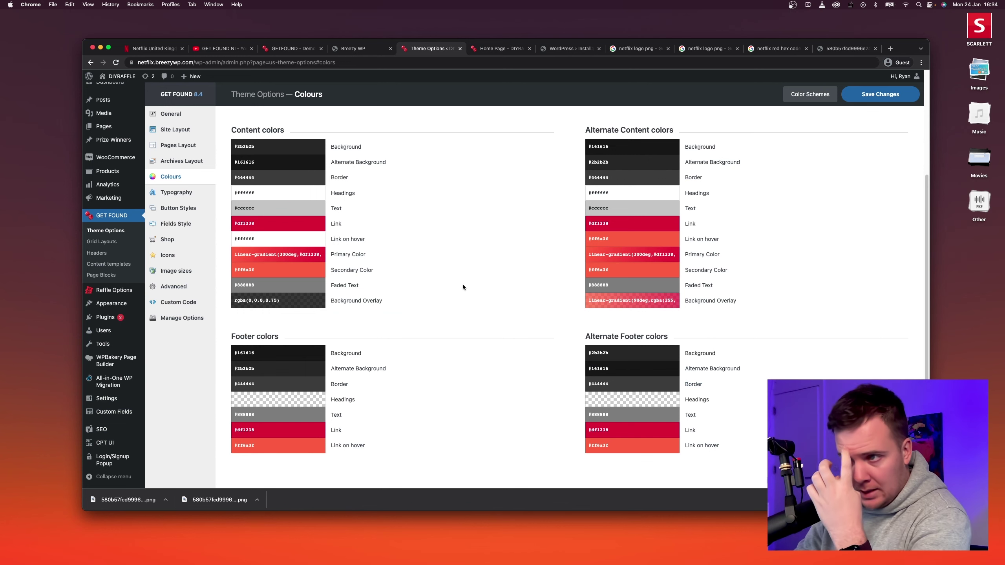
left_click(309, 225)
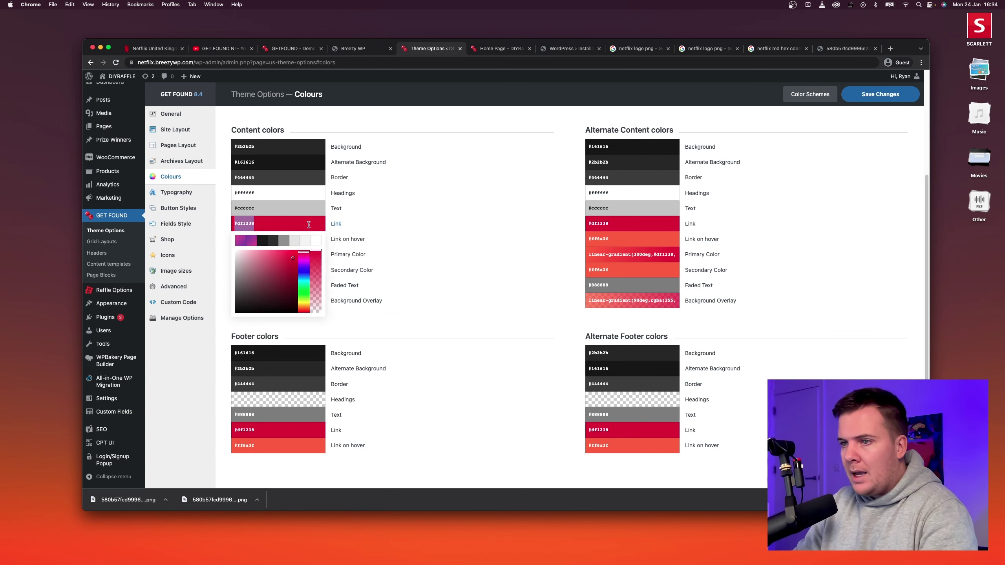
type("#E50914")
left_click(396, 221)
left_click(282, 430)
type("#E50914")
left_click(458, 409)
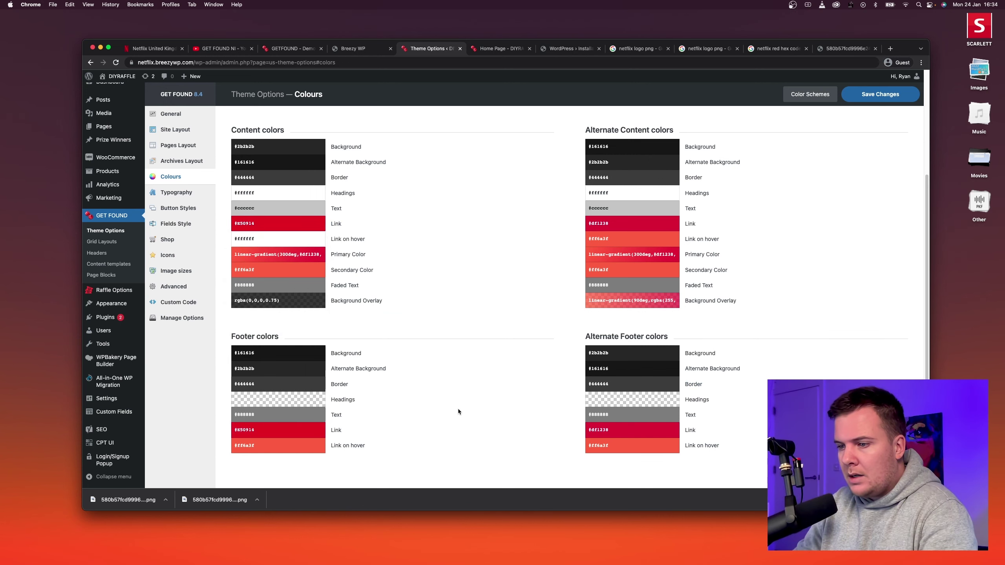
Set the alternate content Link and Alternate Footer Link colours to #E50914.
left_click(633, 223)
type("#E50914")
left_click(813, 234)
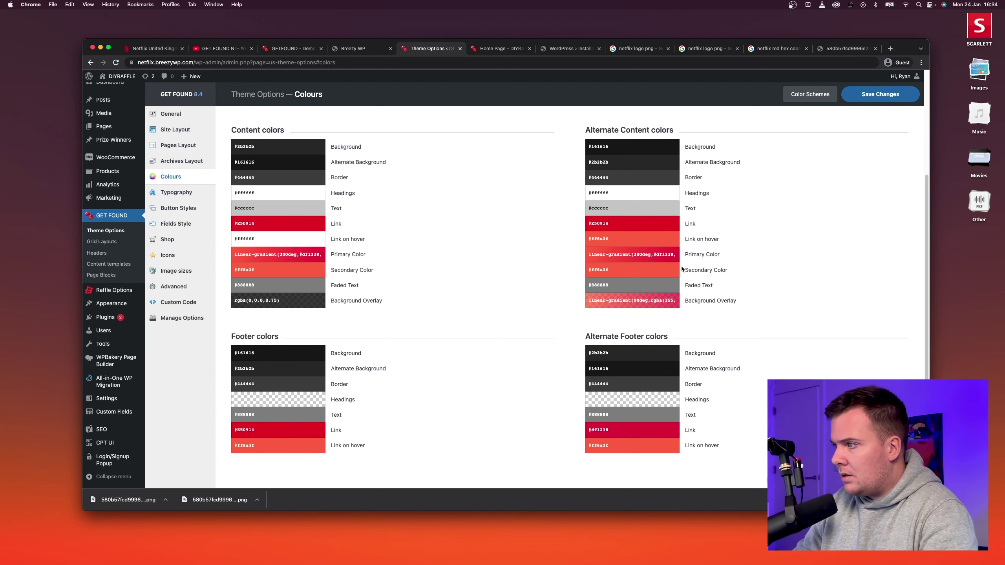
left_click(638, 256)
left_click(681, 247)
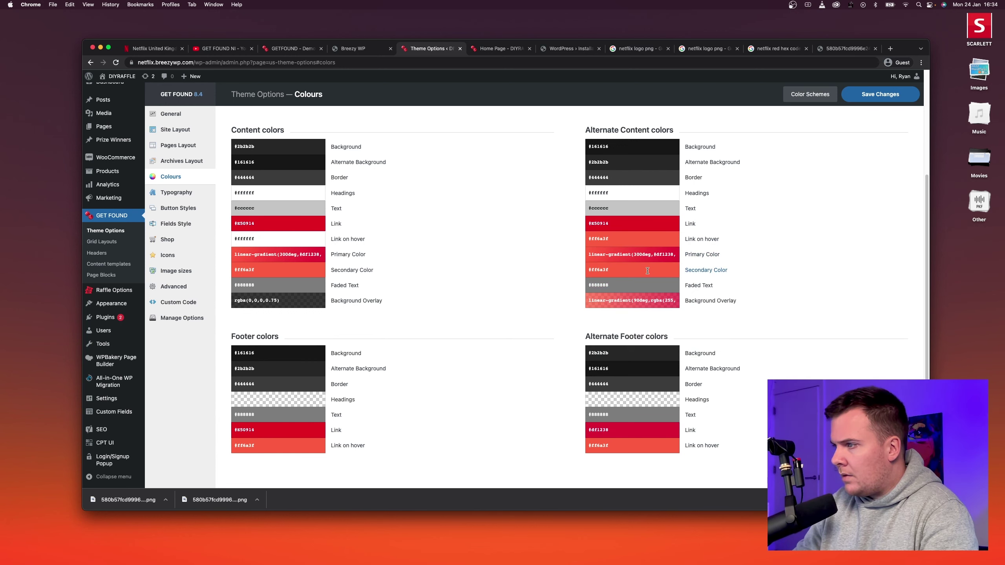
type("#E50914")
left_click(582, 391)
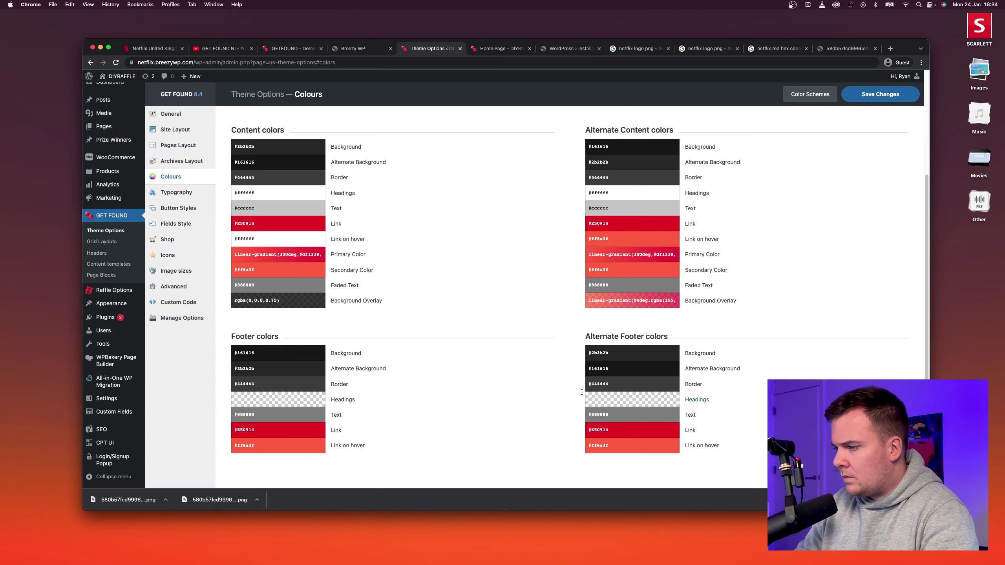
Change the Header, Alternate Header and Transparent Header Link on hover colours from #df1238 to #E50914.
scroll(485, 392, "up", 4)
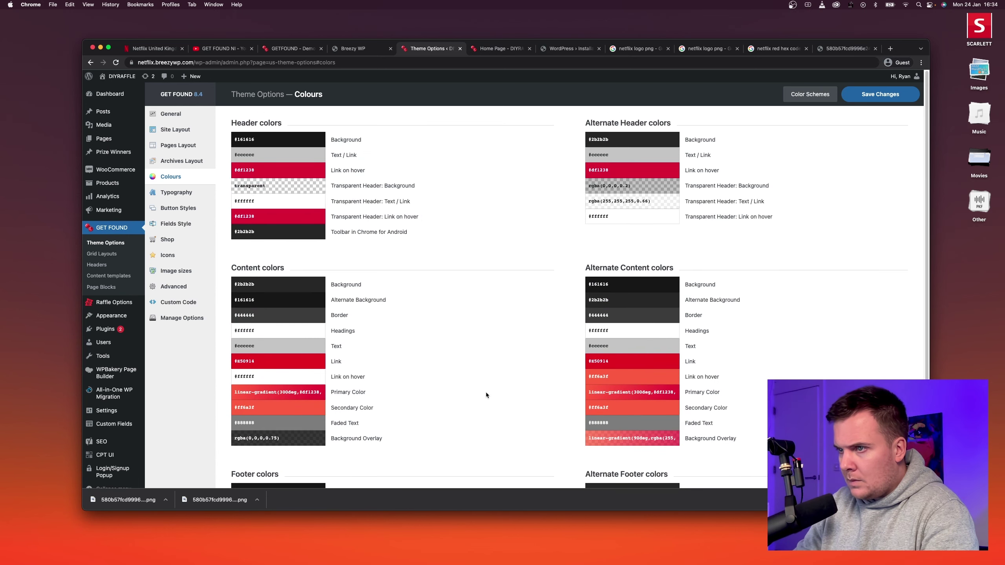
left_click(275, 171)
type("#E50914")
left_click(623, 173)
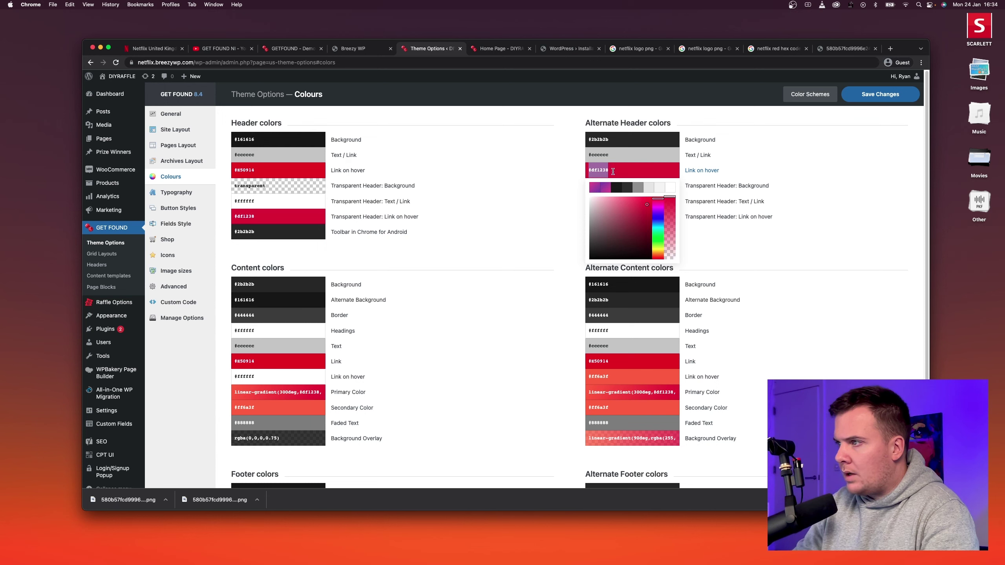
type("#E50914")
left_click(526, 210)
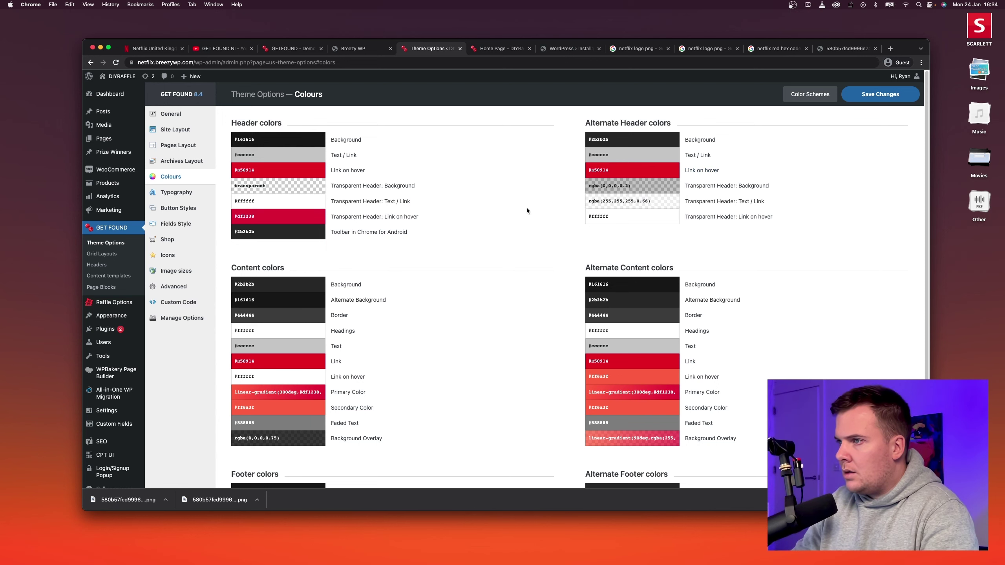
left_click(275, 217)
type("#E50914")
left_click(461, 255)
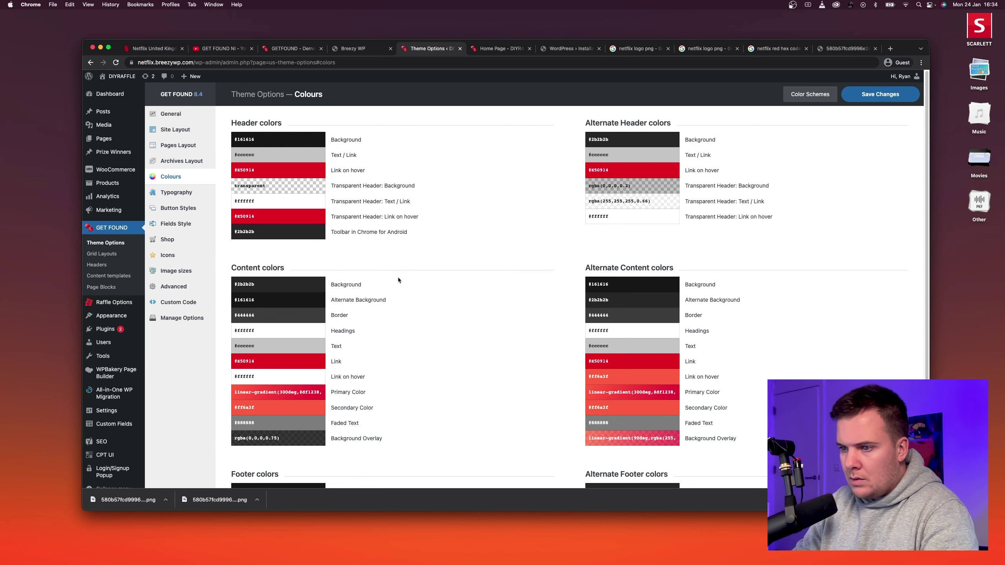
scroll(398, 279, "down", 5)
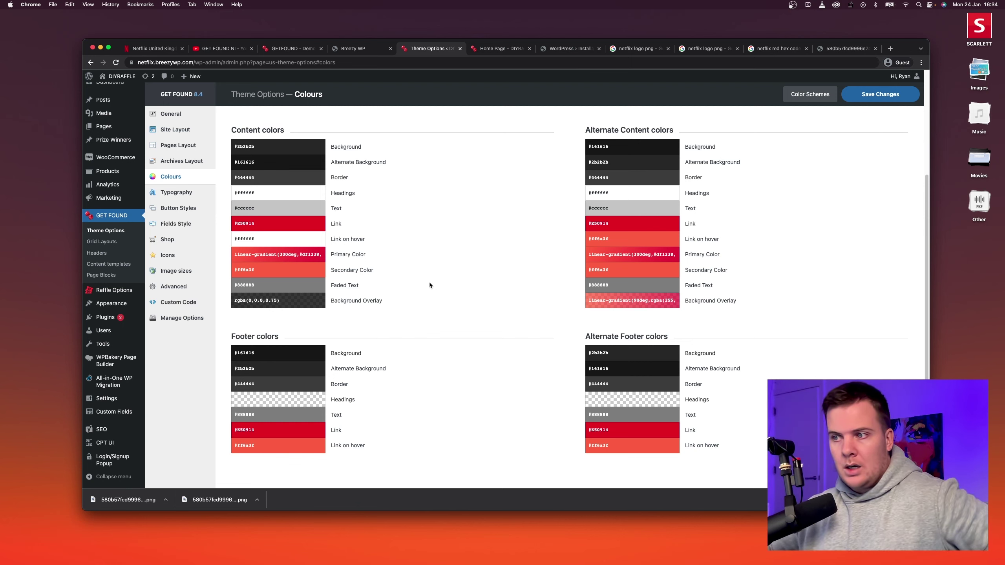
Swap the Content Primary, Alternate Primary and Alternate Background Overlay gradients for solid #E50914.
left_click(304, 254)
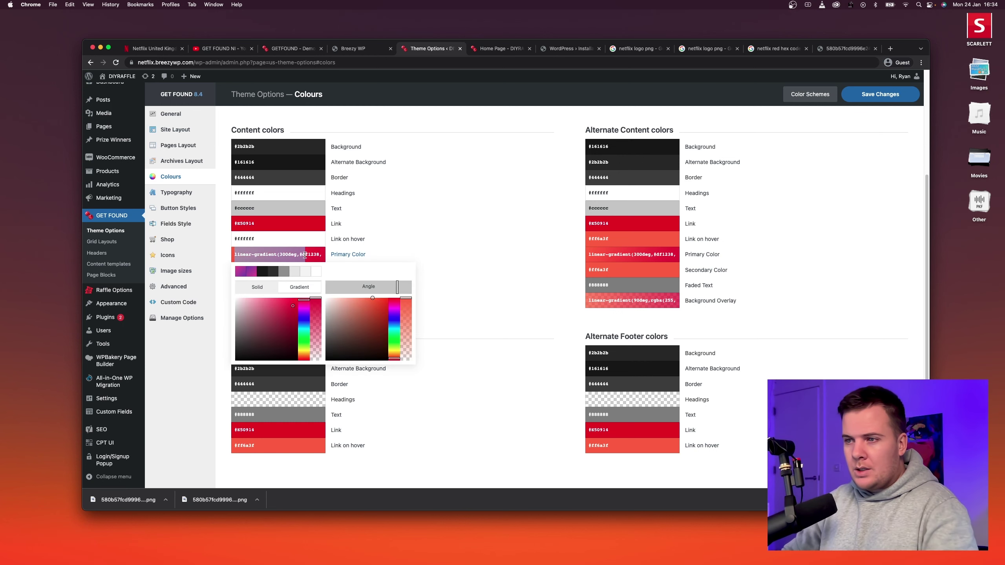
type("#E50914")
left_click(430, 244)
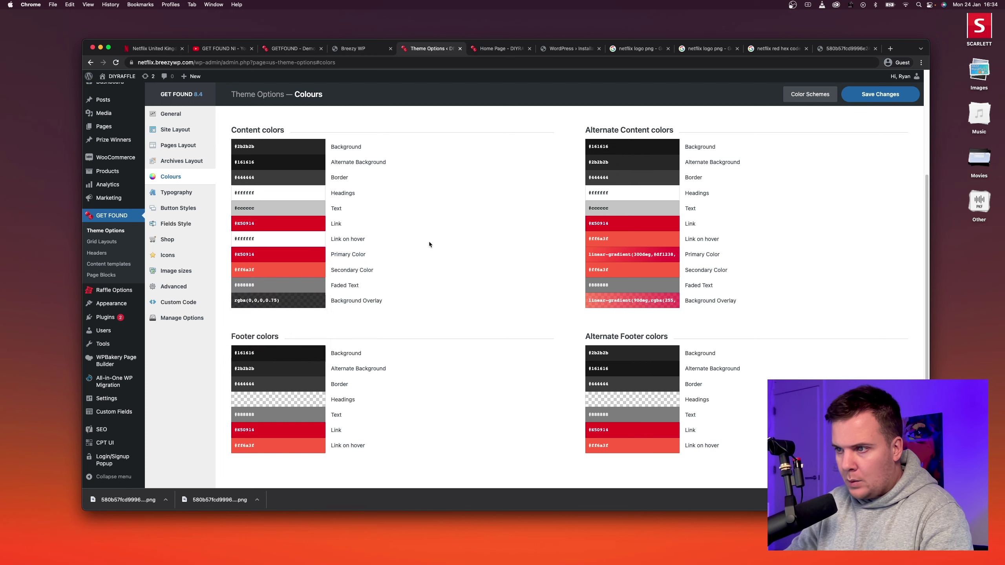
left_click(632, 254)
type("#E50914")
left_click(529, 295)
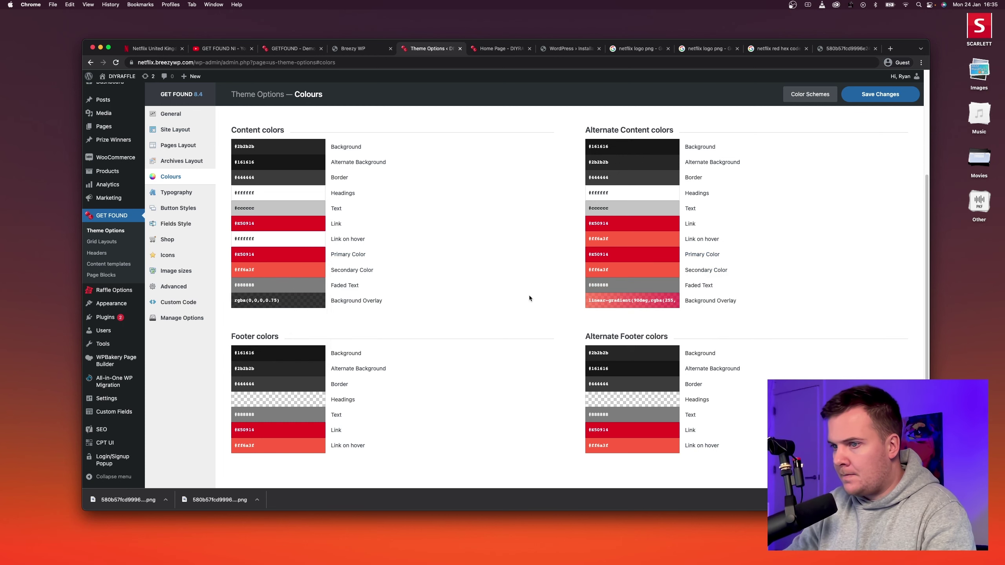
left_click(598, 300)
type("E50914")
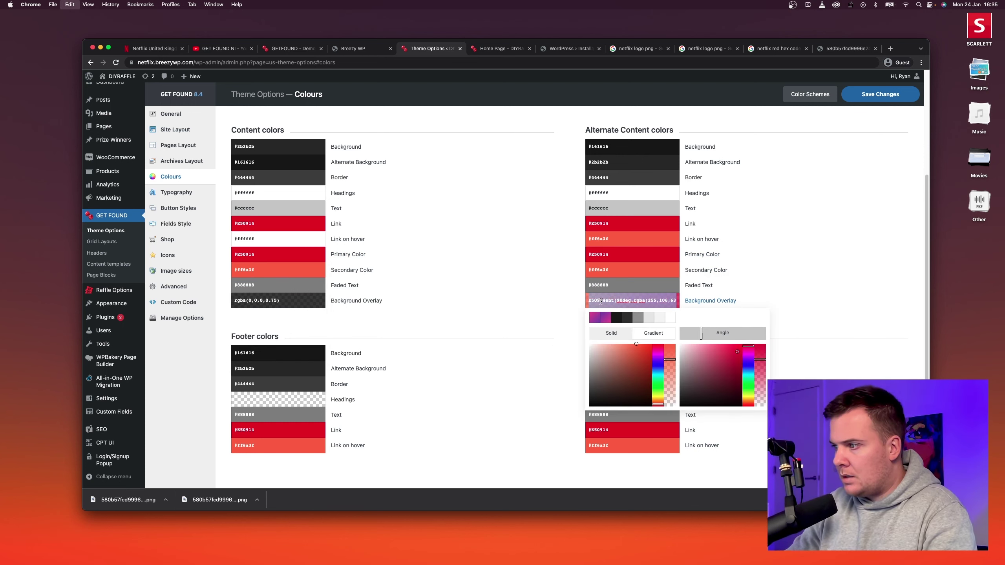
left_click(490, 373)
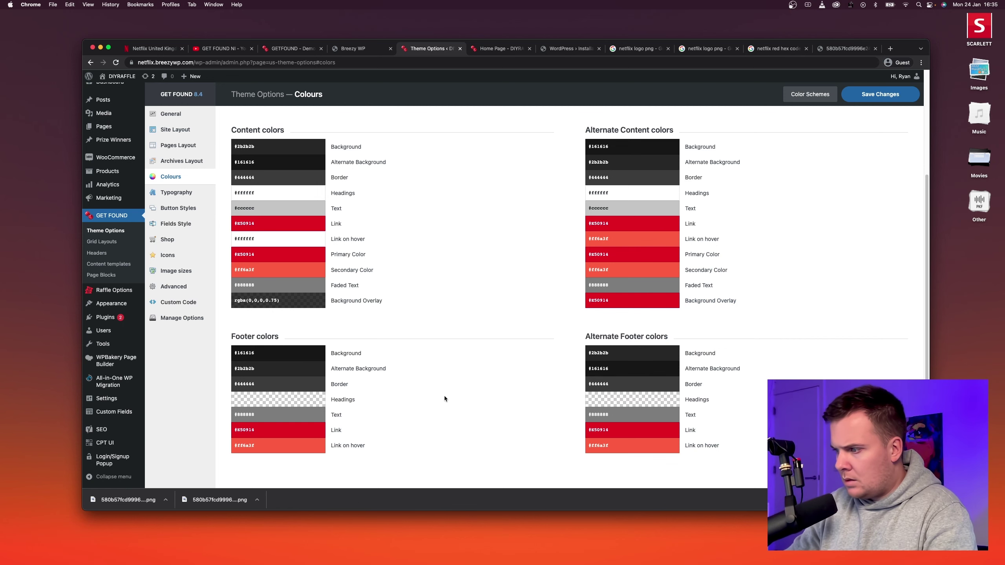
scroll(444, 398, "up", 5)
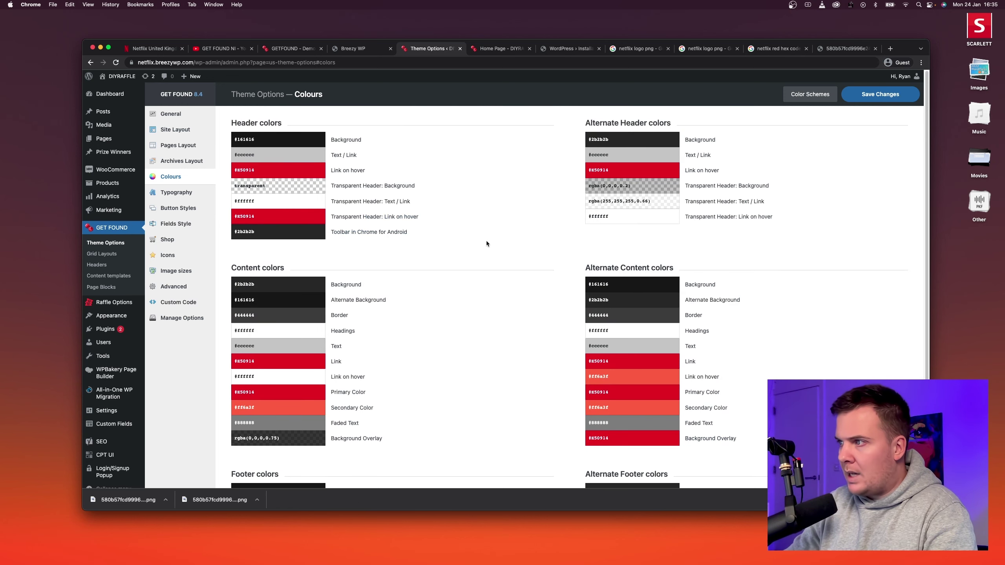
scroll(486, 242, "down", 5)
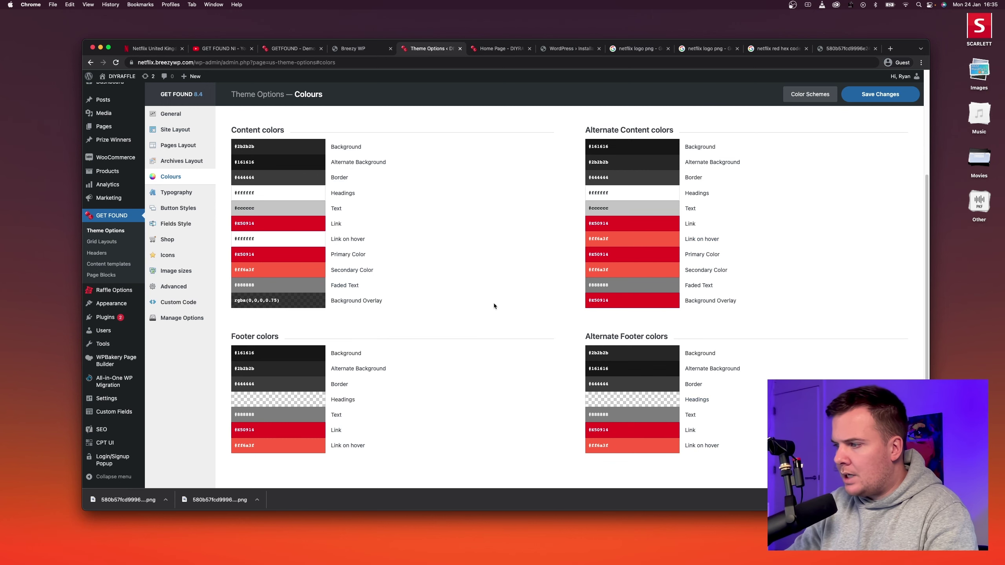
scroll(439, 291, "up", 2)
Set the Content Background colour to #000000.
scroll(388, 281, "up", 3)
left_click(252, 272)
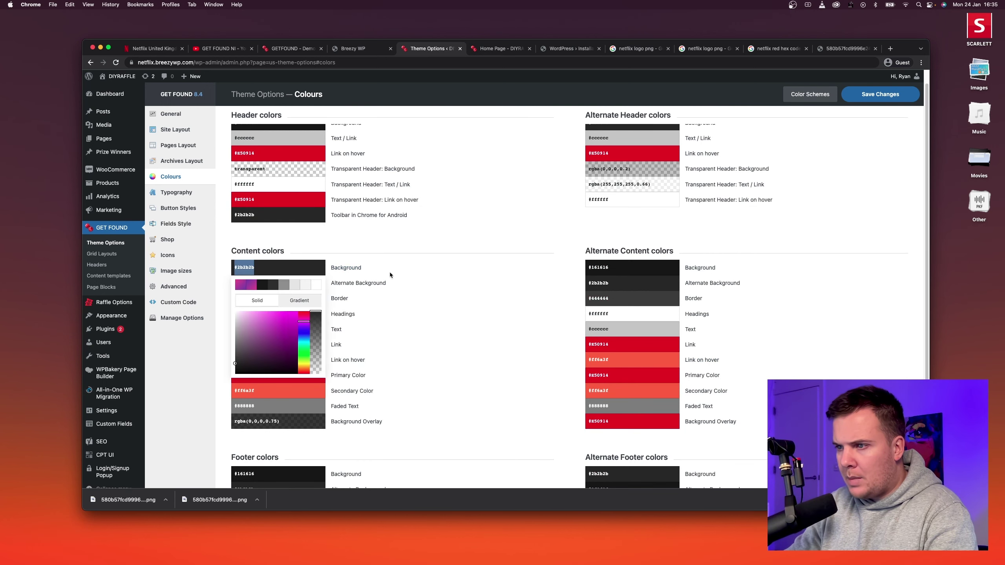
left_click(458, 234)
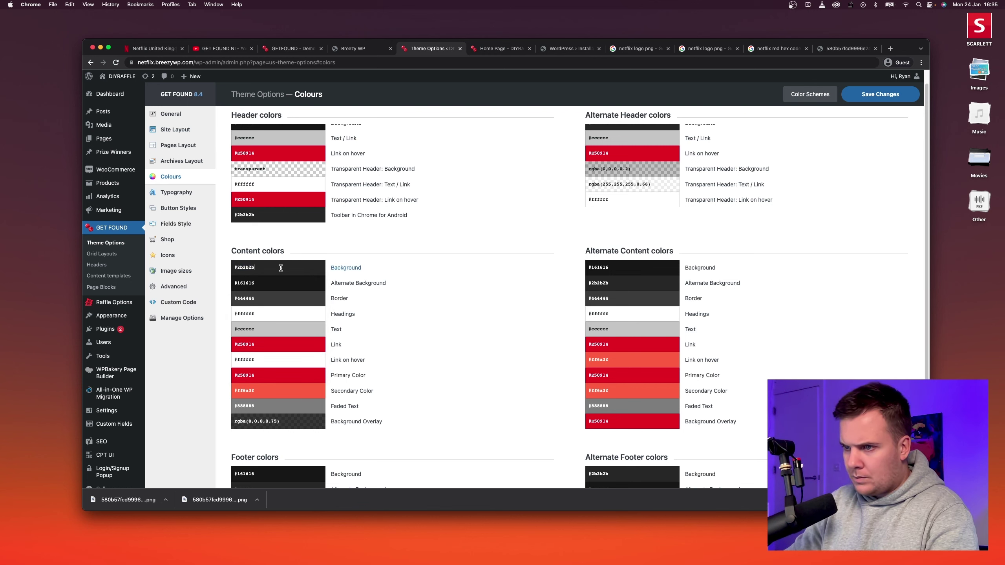
left_click(281, 268)
type("000")
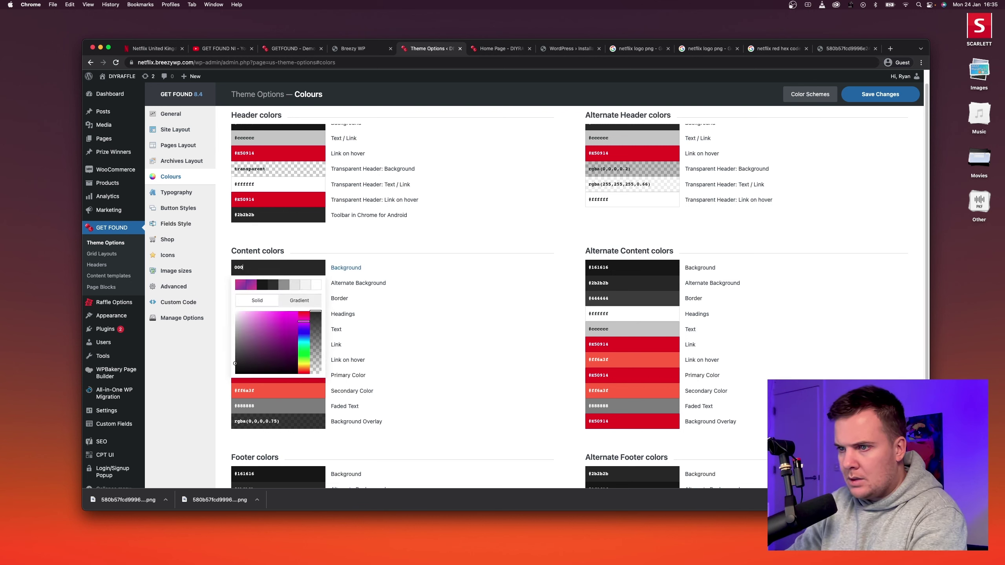
left_click(394, 245)
Set the Alternate Content Background to #000000 and save the colour settings.
left_click(644, 267)
type("0")
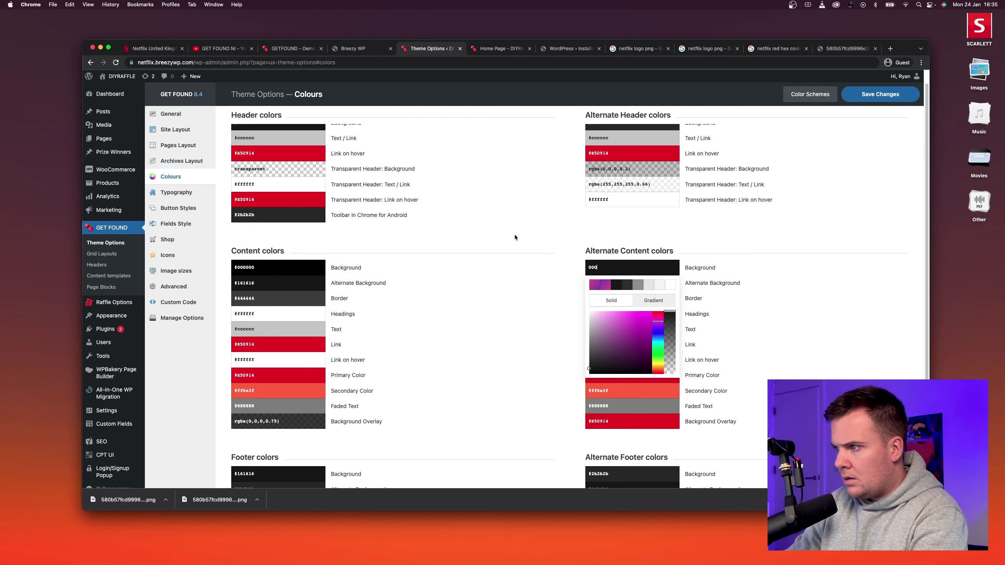
type("00")
left_click(514, 236)
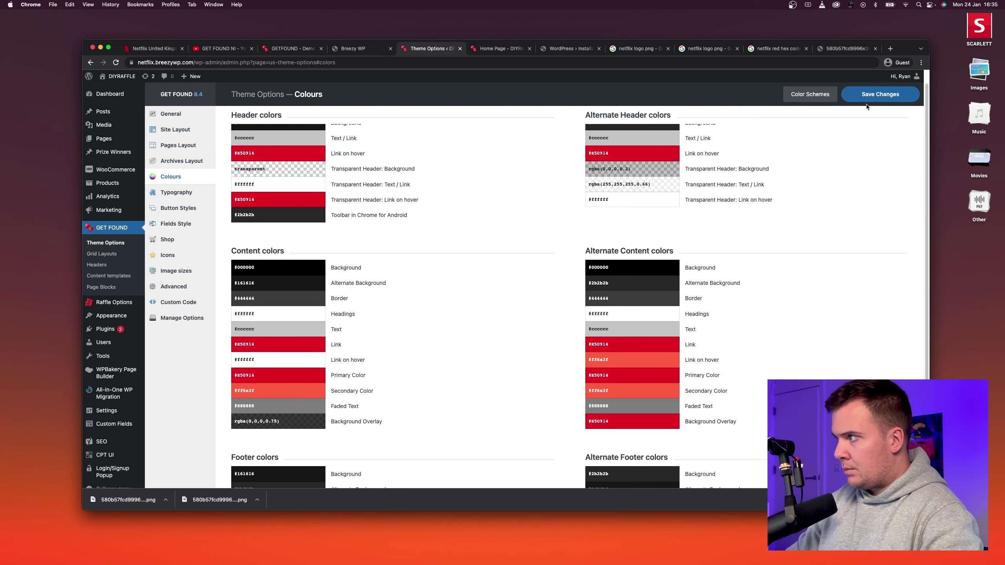
left_click(865, 98)
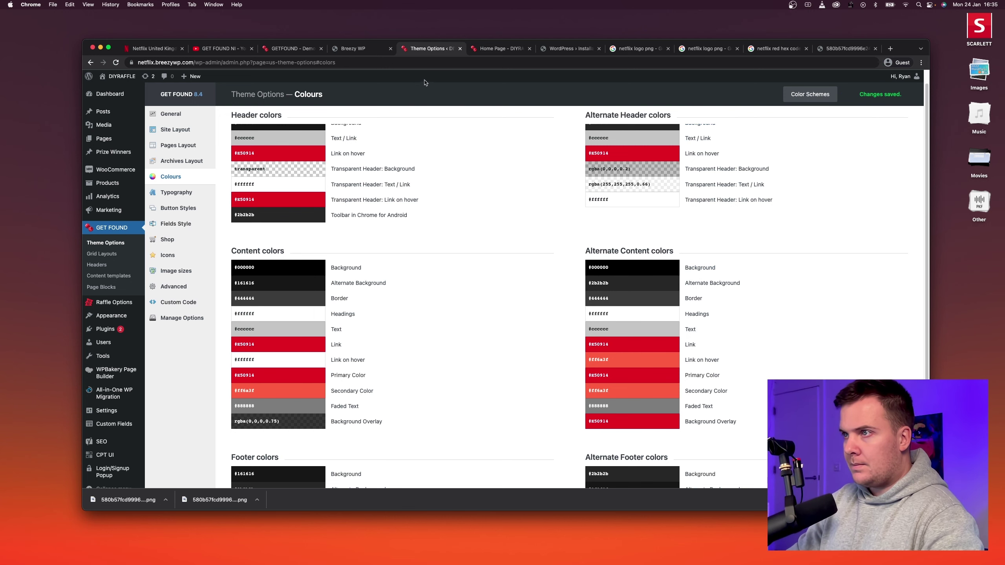
left_click(492, 50)
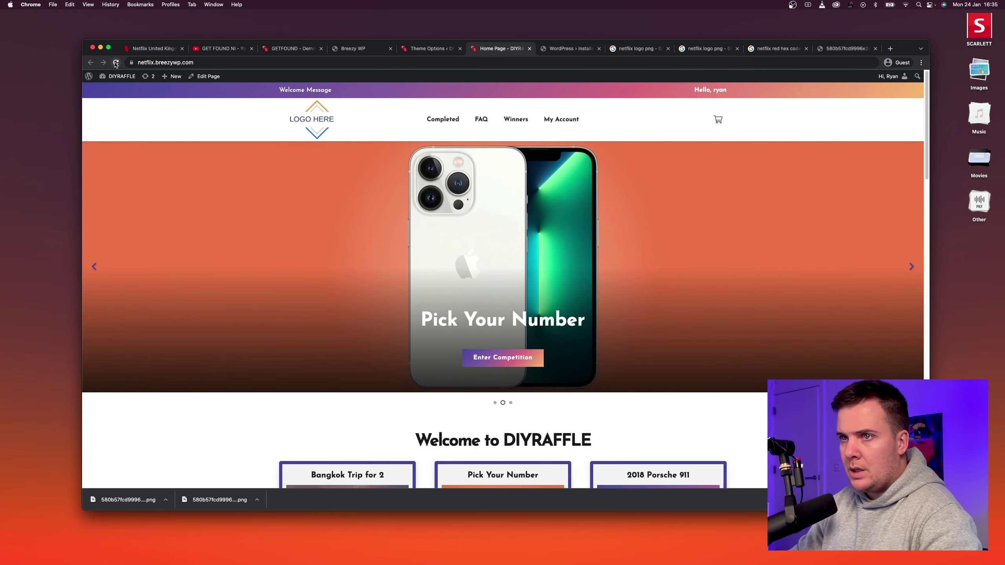
Reload the DIYRAFFLE home page and check the black sections, red Enter Competition buttons and Lucky Winners band.
left_click(115, 62)
scroll(240, 218, "down", 8)
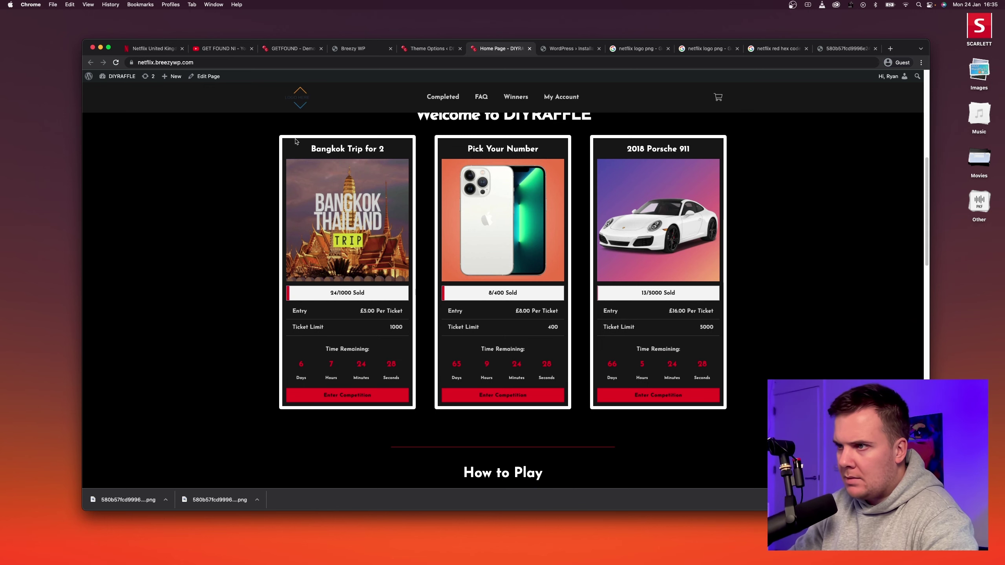
scroll(266, 174, "down", 1)
scroll(257, 186, "down", 5)
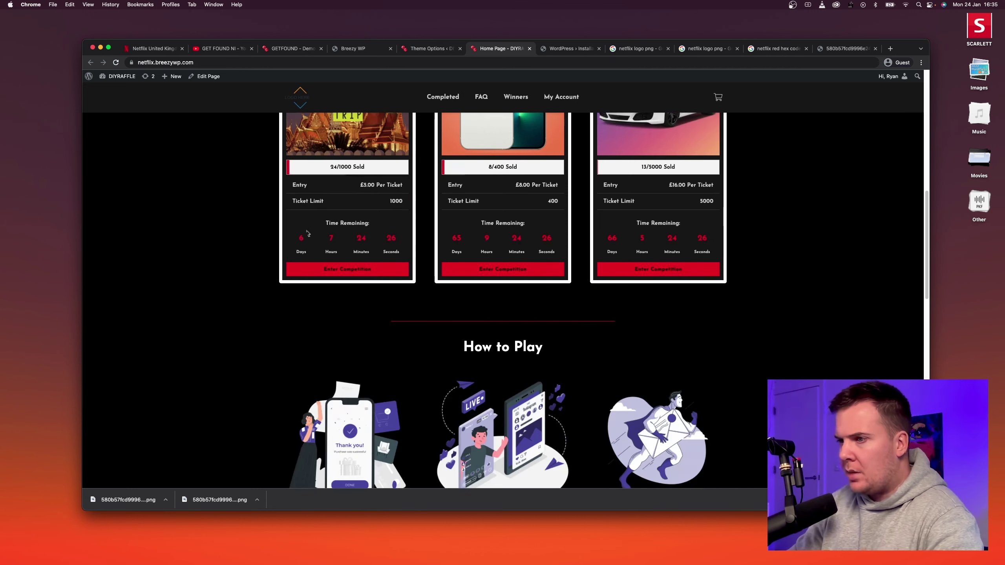
left_click_drag(295, 237, 361, 240)
scroll(213, 227, "down", 5)
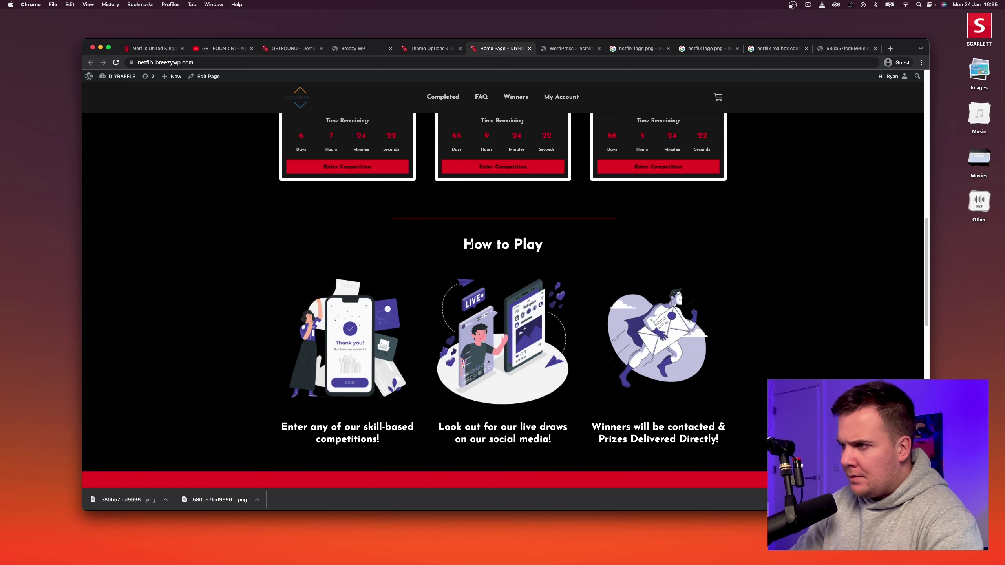
left_click_drag(462, 244, 490, 246)
scroll(436, 233, "down", 10)
scroll(436, 233, "down", 15)
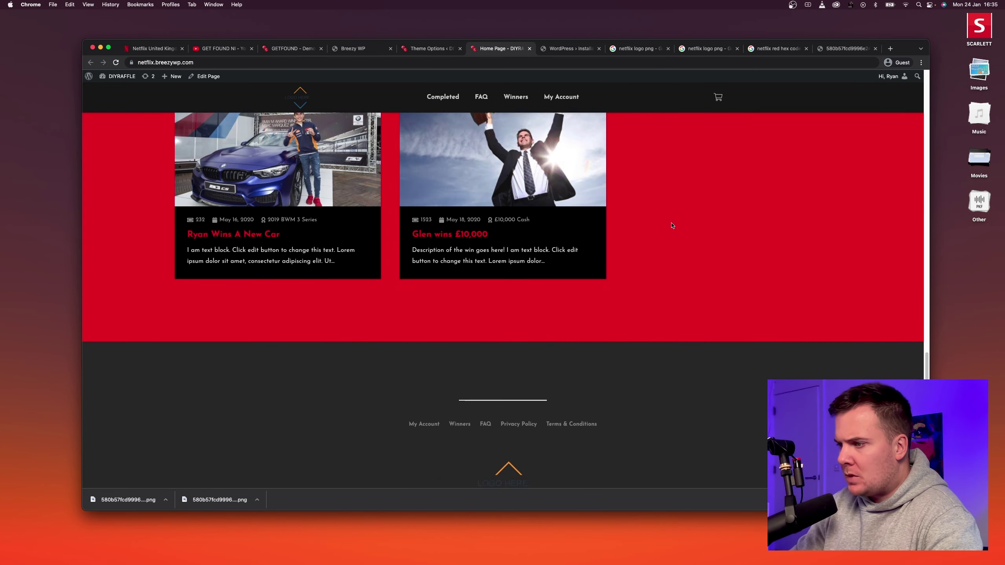
scroll(505, 390, "up", 20)
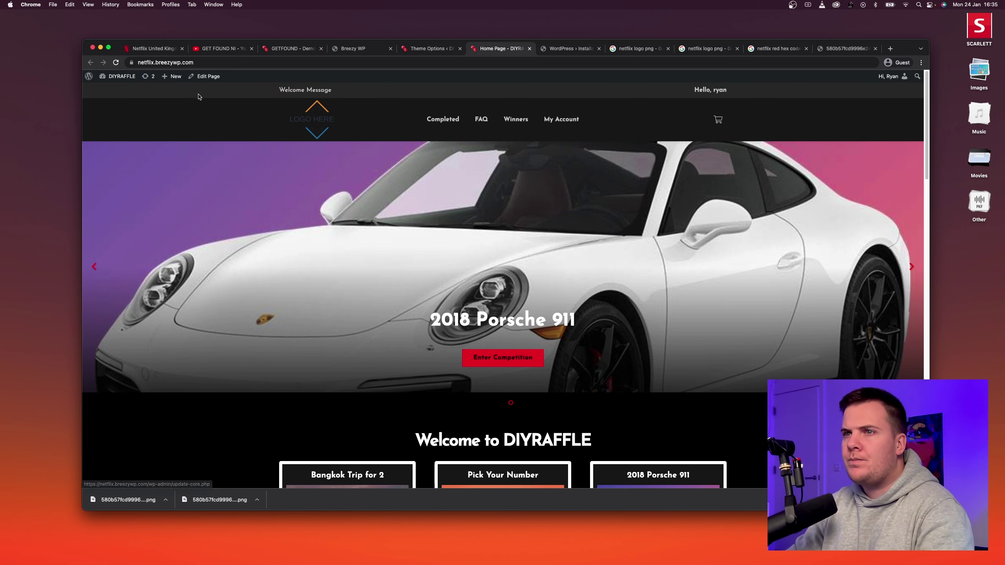
Open the Main header's logo Image element, delete the placeholder logo and bring up the Media Library.
mouse_move(119, 77)
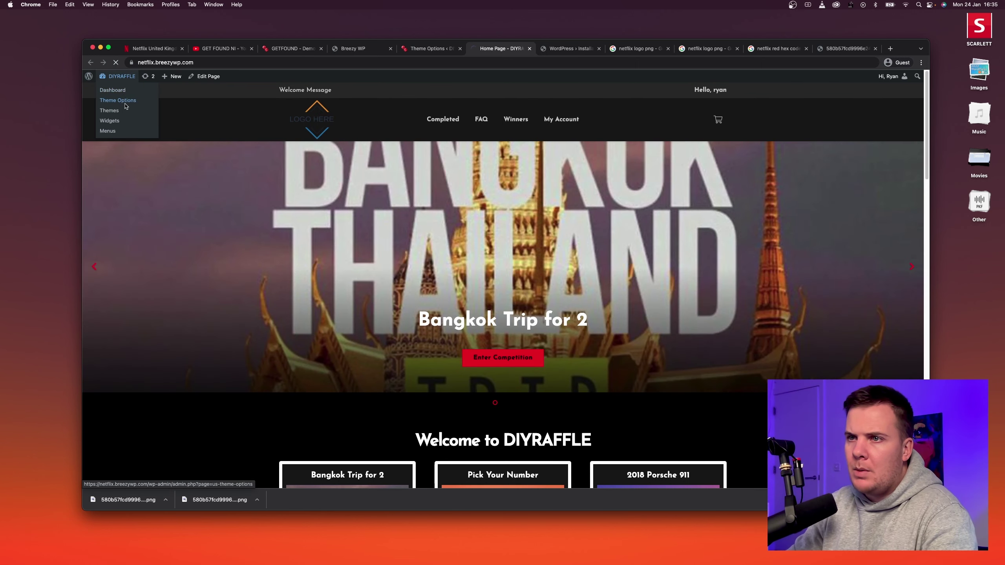
left_click(126, 105)
left_click(97, 264)
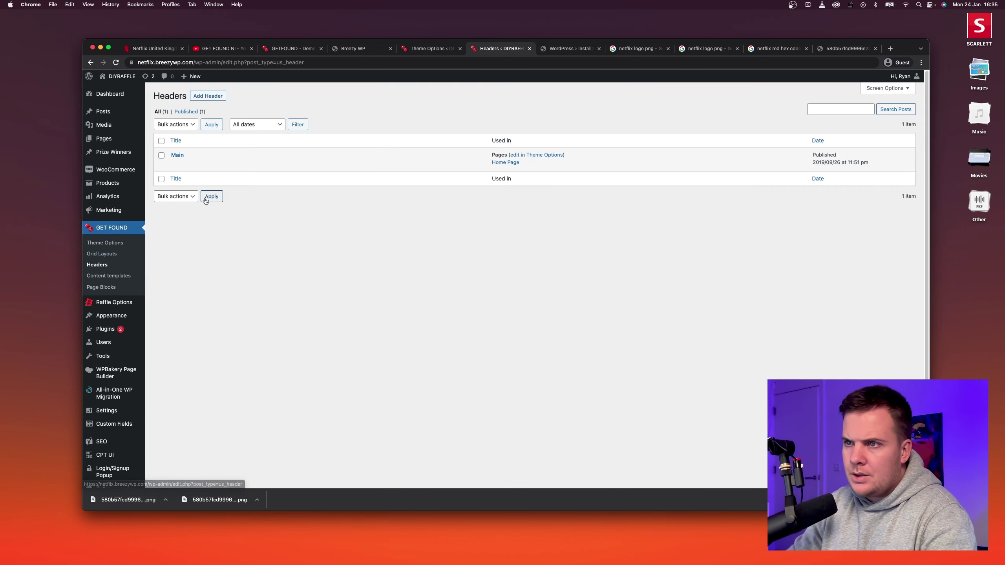
left_click(174, 163)
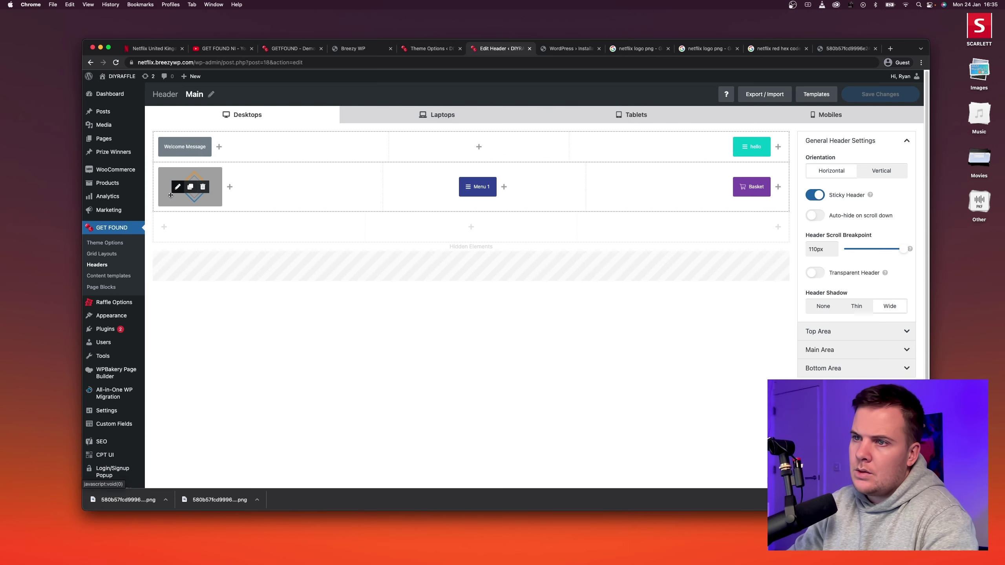
left_click(178, 187)
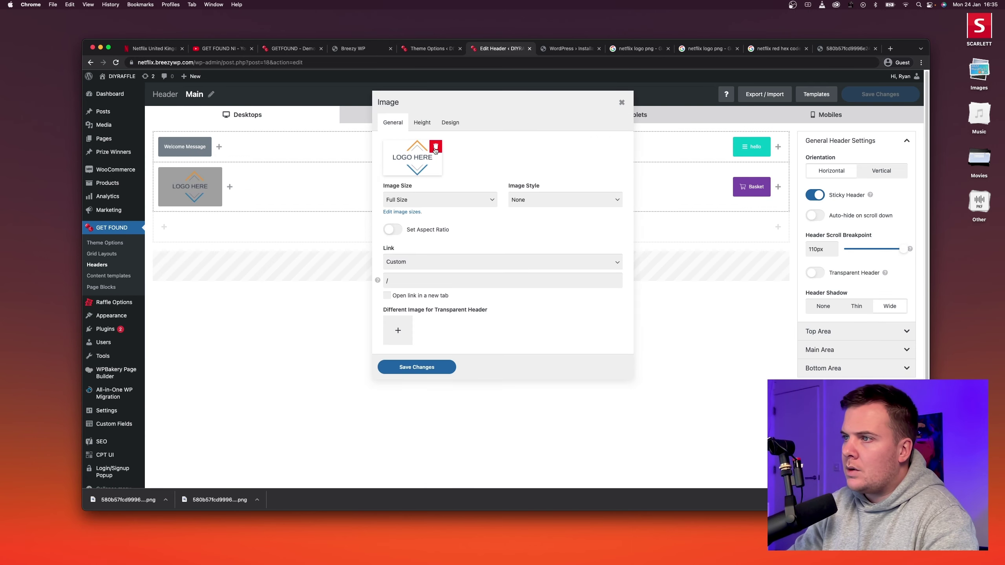
left_click(436, 150)
left_click(398, 153)
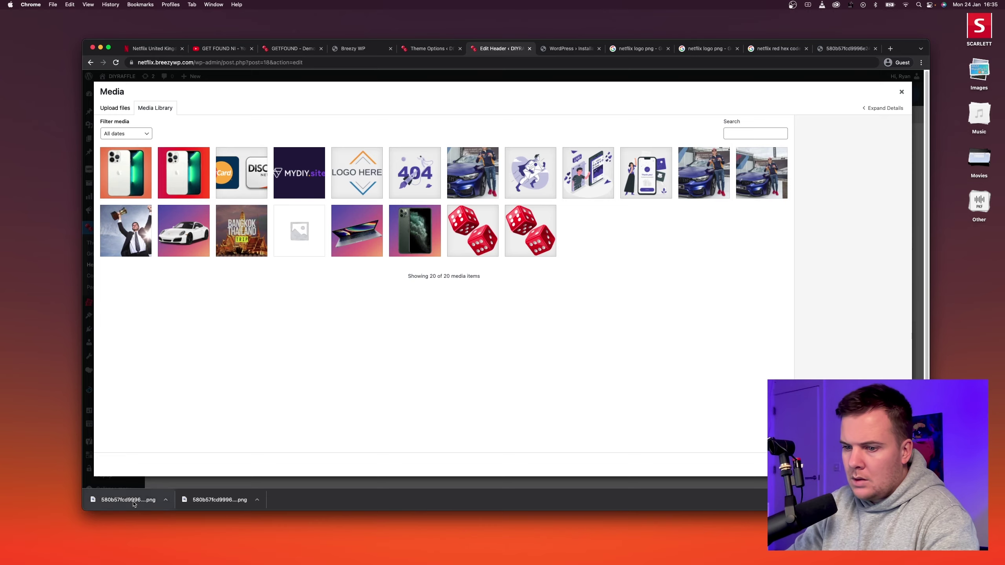
Upload the Netflix logo PNG and crop it to 2137 × 627 pixels around the NETFLIX lettering.
left_click_drag(133, 503, 181, 363)
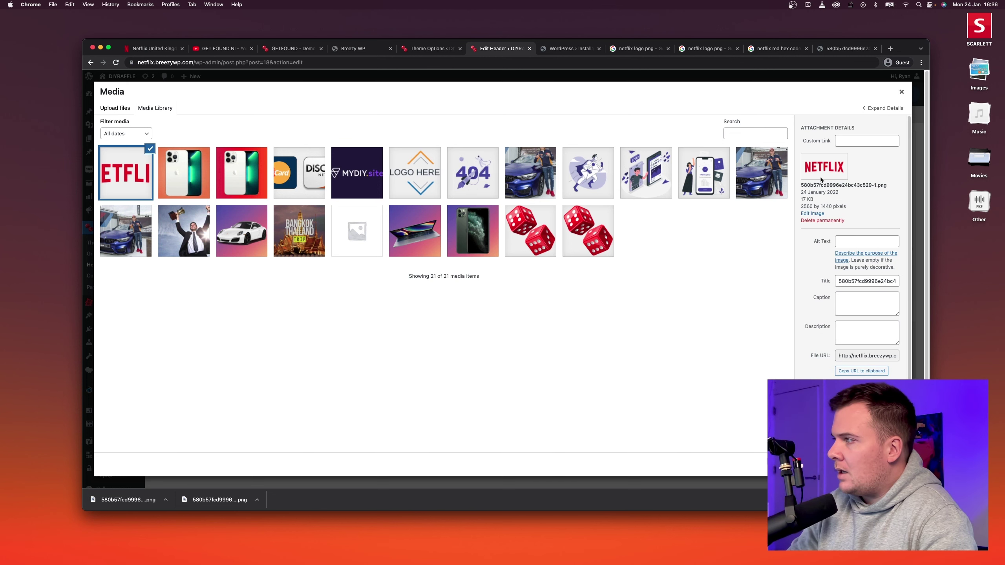
left_click(815, 215)
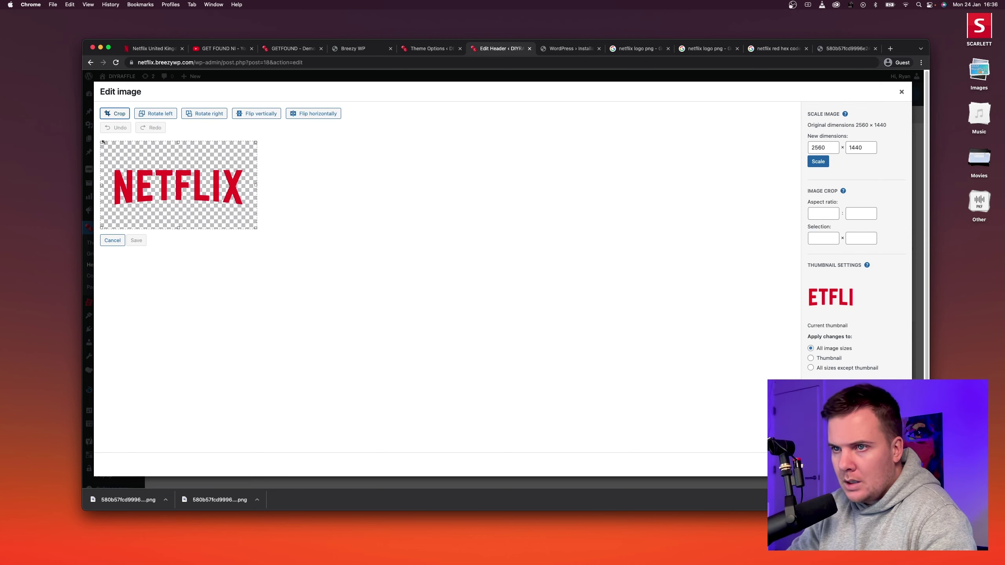
left_click_drag(102, 143, 113, 168)
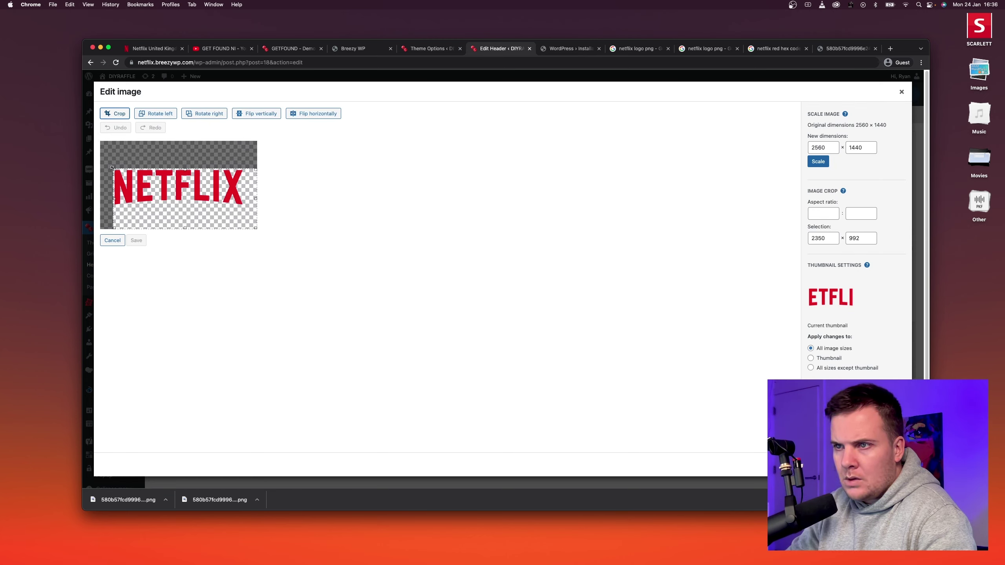
left_click_drag(253, 230, 246, 208)
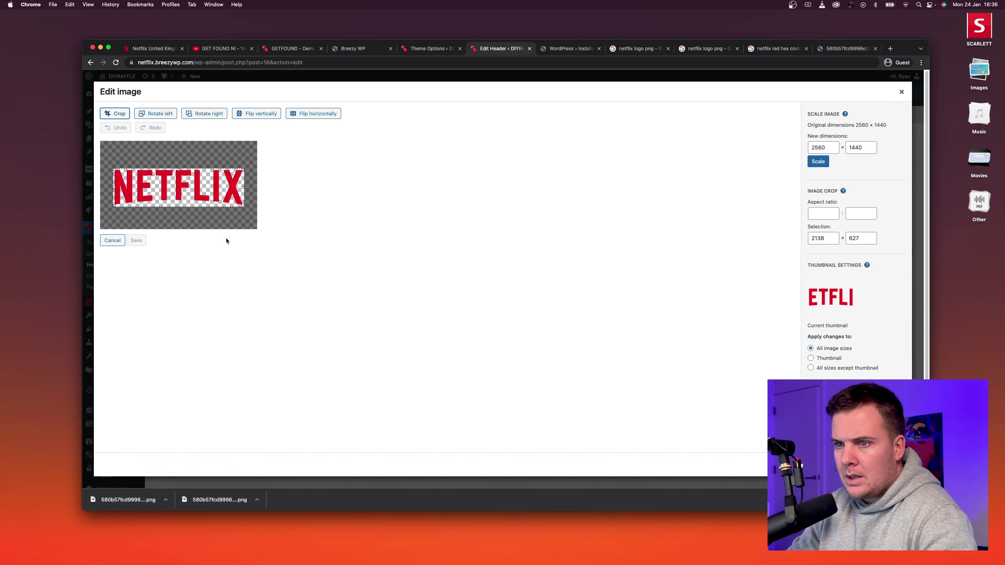
left_click(115, 114)
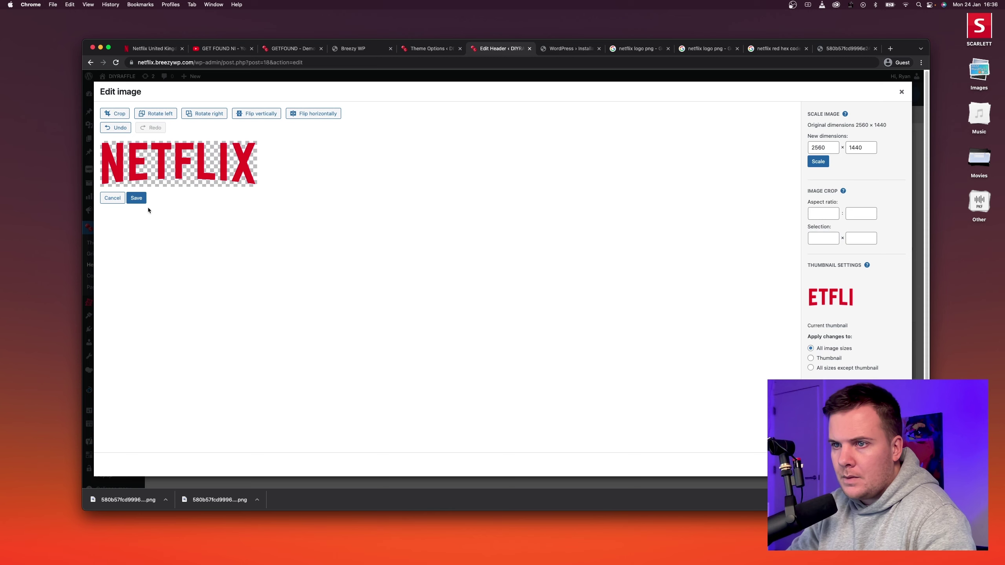
left_click(139, 199)
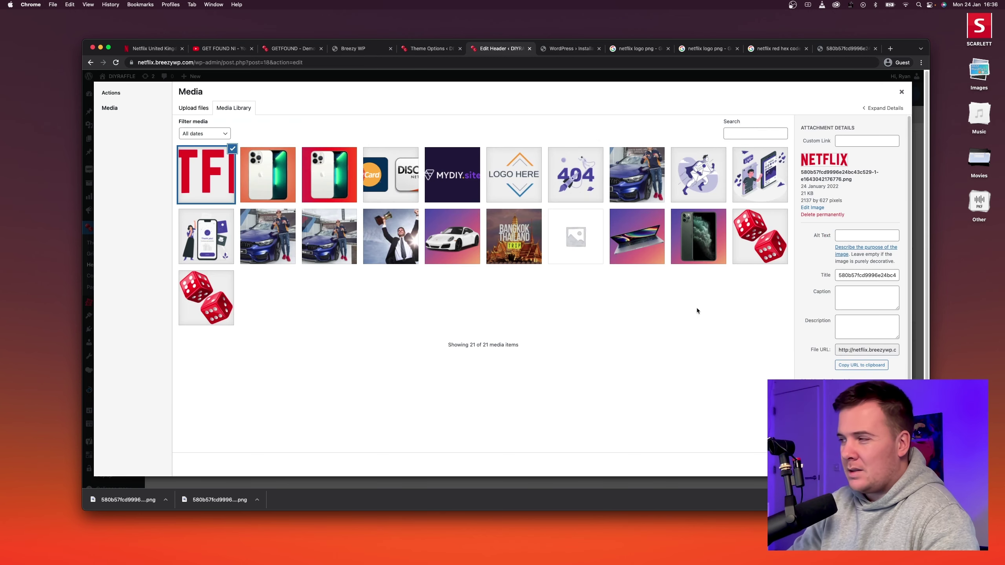
left_click(812, 207)
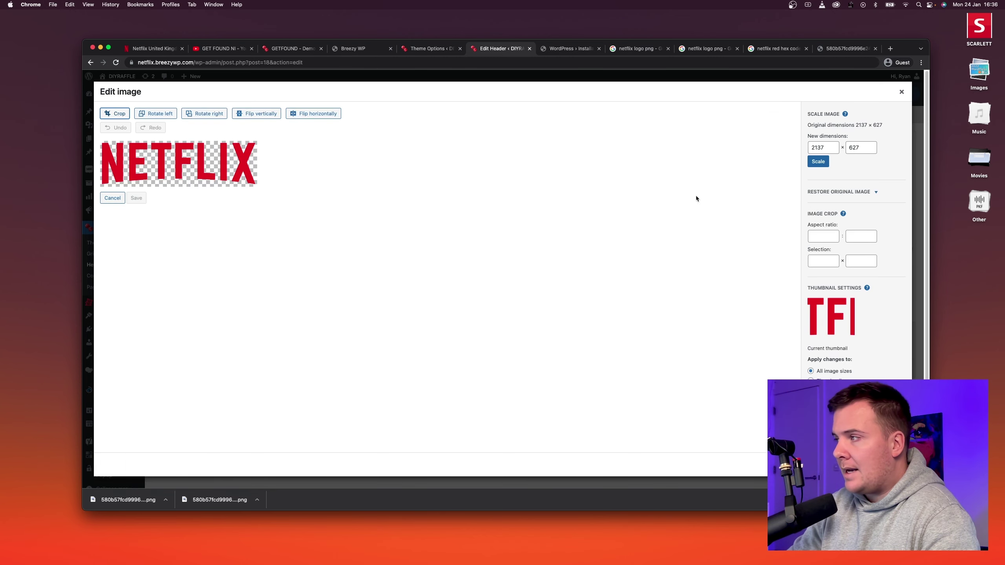
Scale the Netflix logo to 600 × 176 pixels and select it as the Main header logo.
double_click(821, 147)
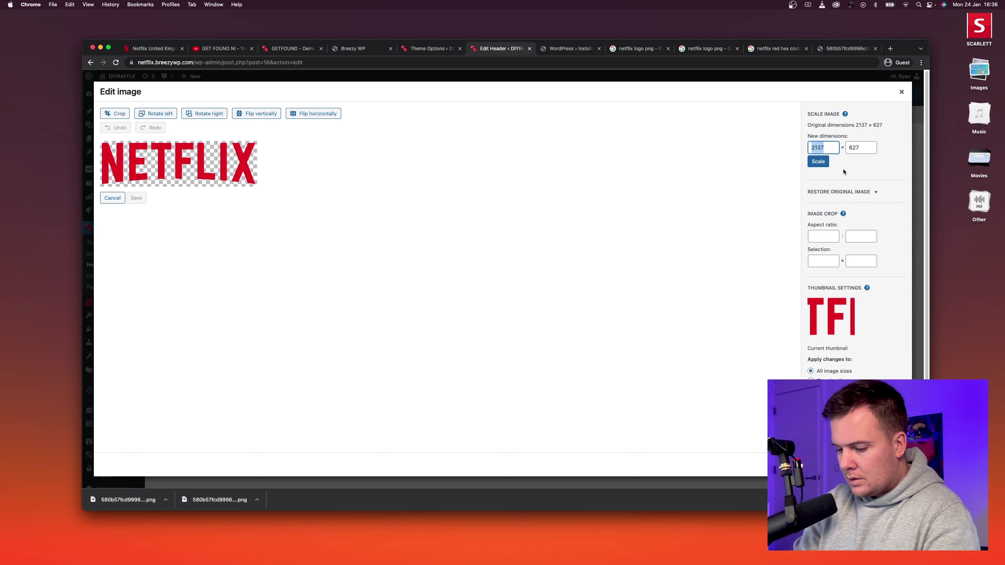
type("500")
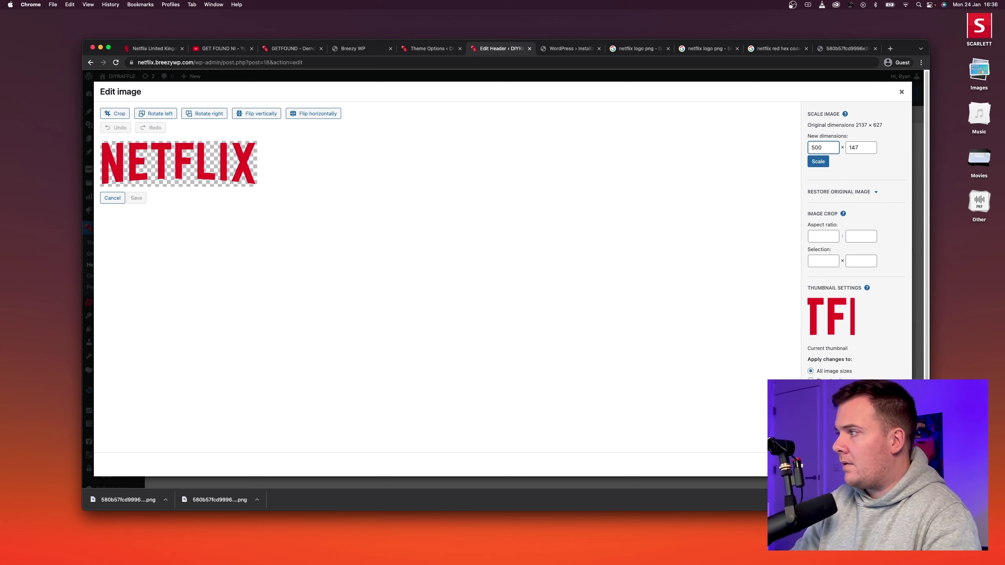
key("BackSpace")
key("BackSpace")
type("600")
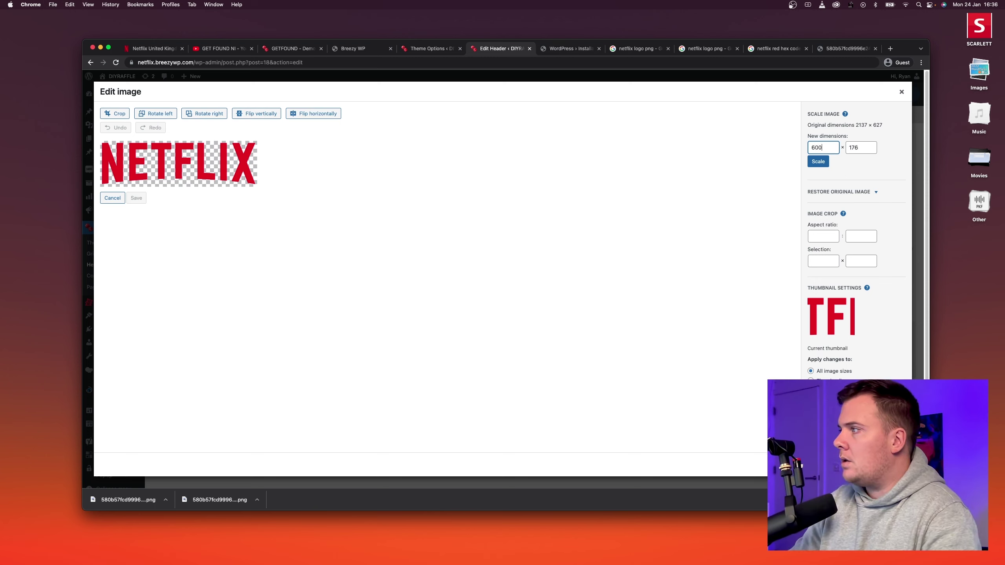
left_click(818, 161)
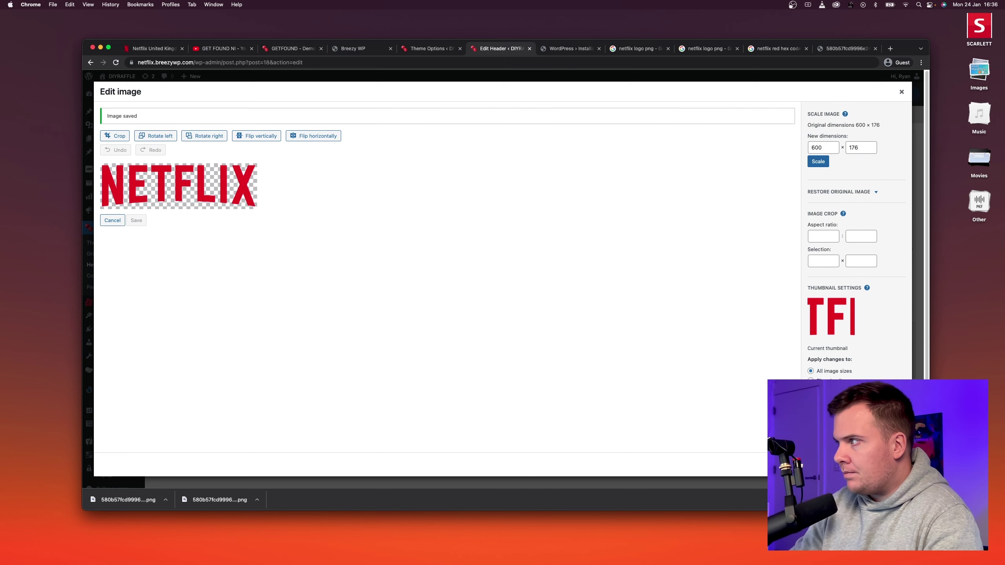
left_click(112, 220)
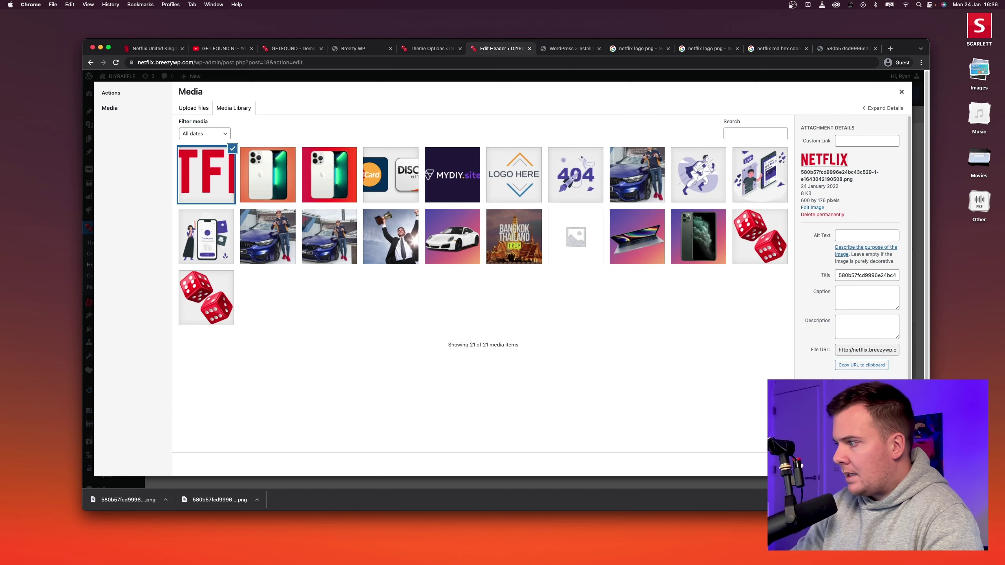
left_click(893, 465)
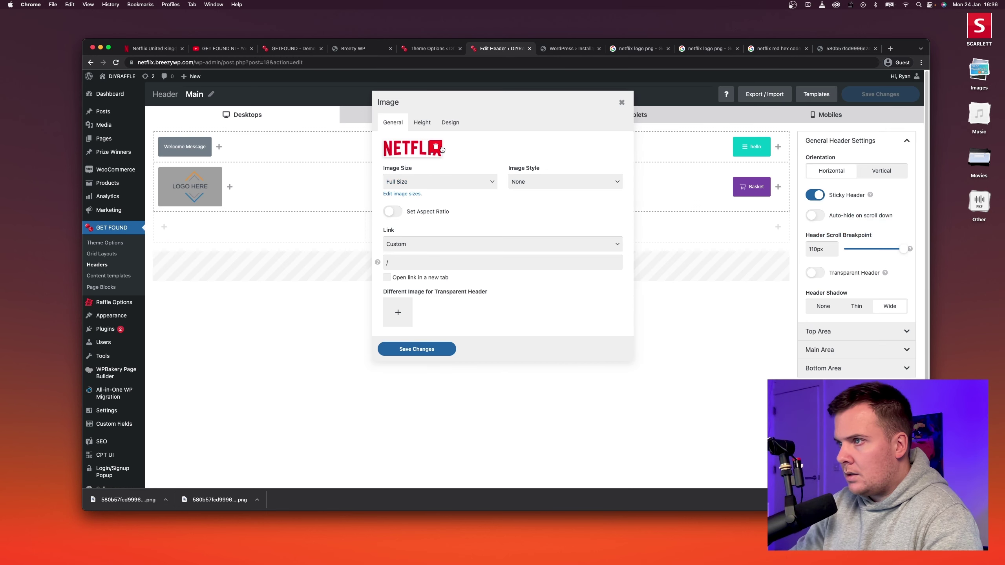
Review the logo's Height settings and save the Netflix logo into the Main header.
left_click(422, 122)
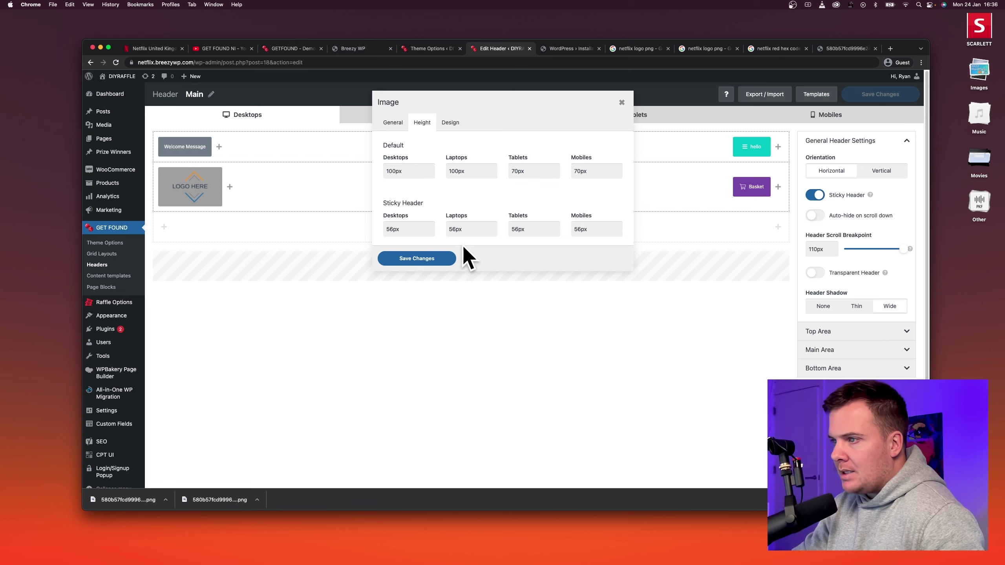
left_click(422, 260)
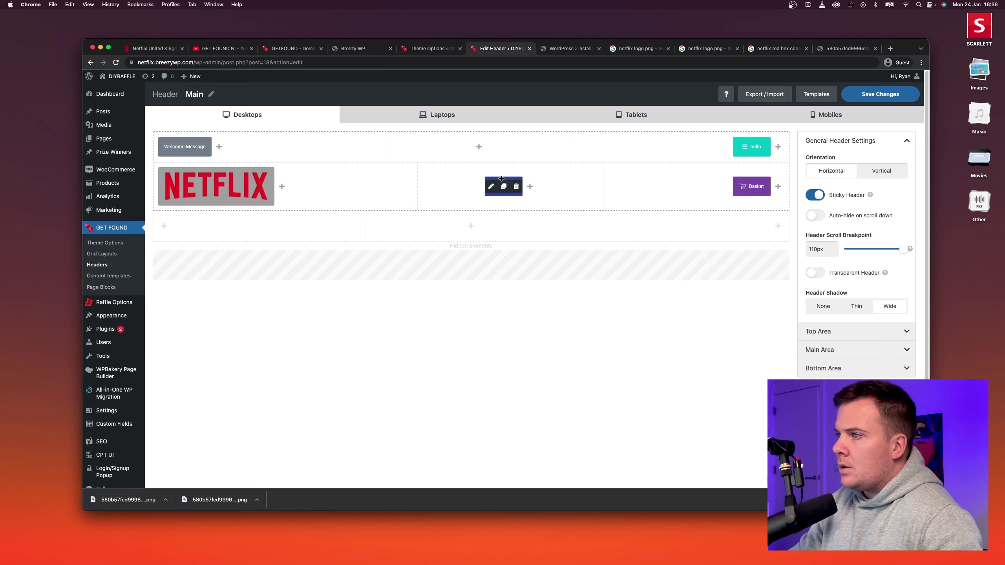
Move Menu 1 beside Basket in the main row and open the Top Area settings (40px height).
left_click_drag(501, 181, 711, 183)
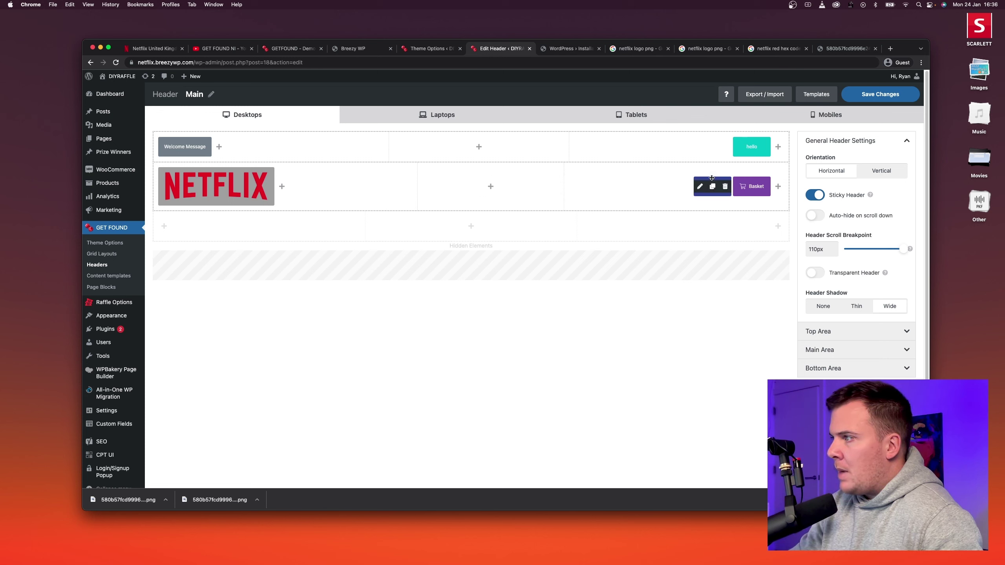
mouse_move(749, 147)
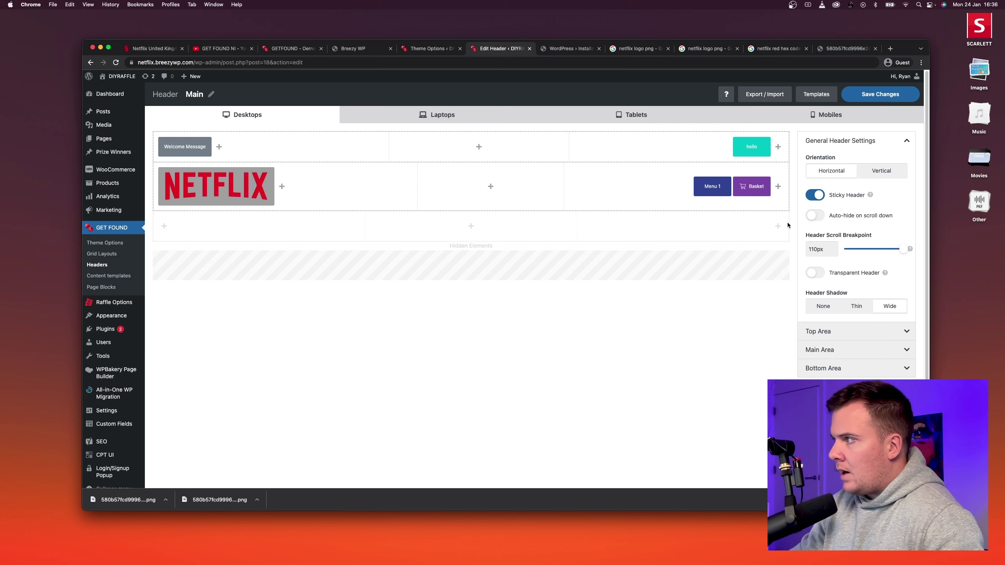
left_click(844, 332)
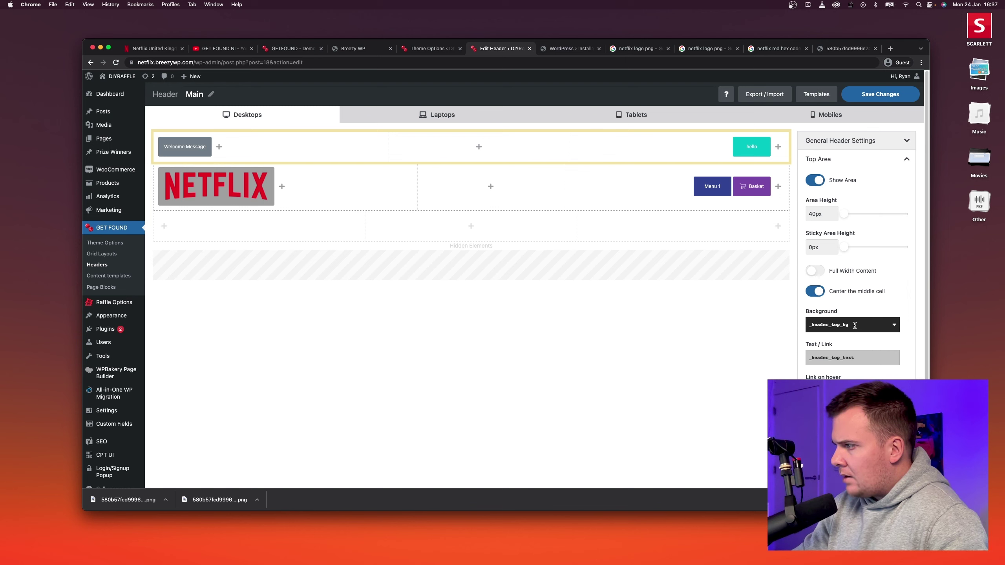
left_click(894, 325)
left_click(894, 324)
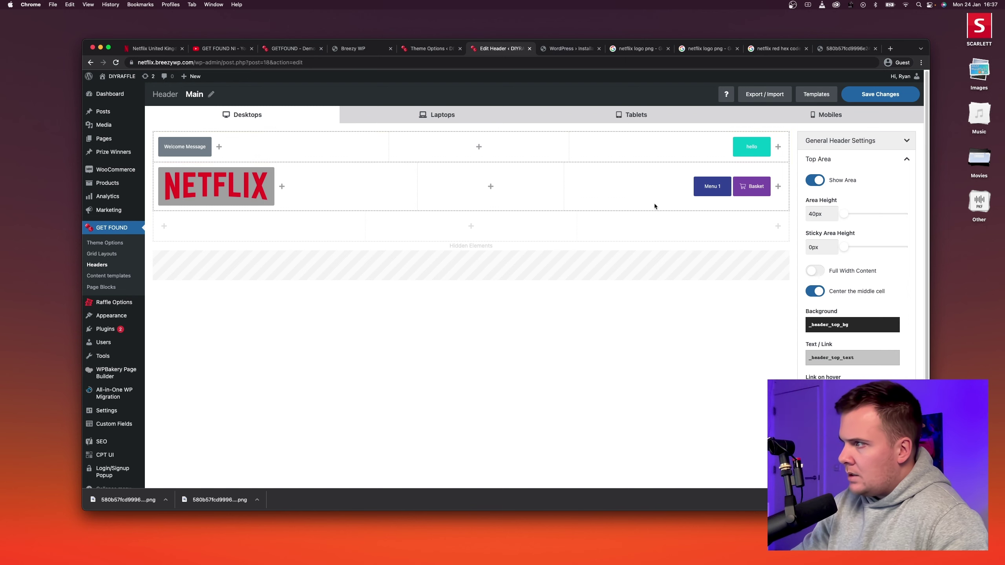
mouse_move(192, 155)
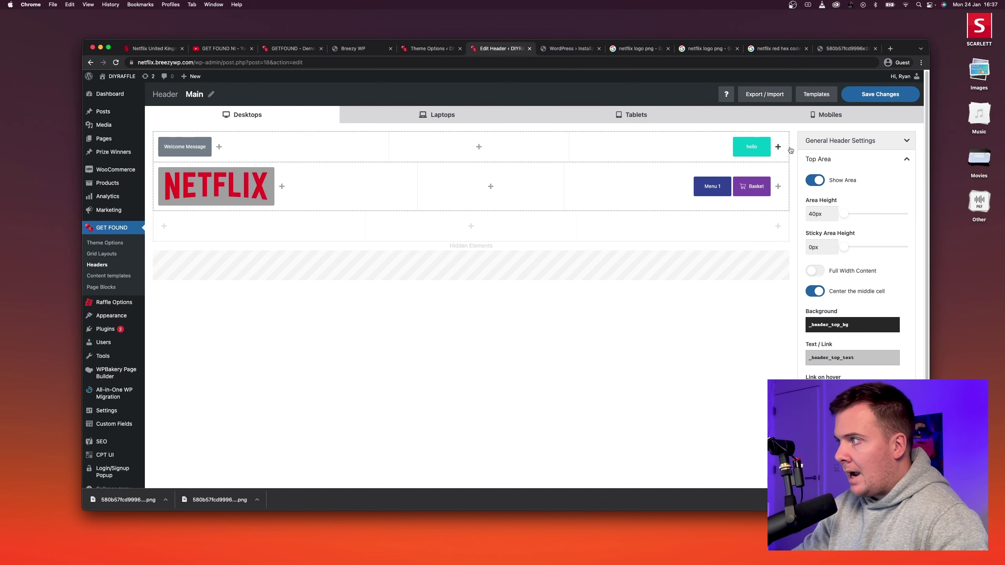
scroll(853, 300, "down", 3)
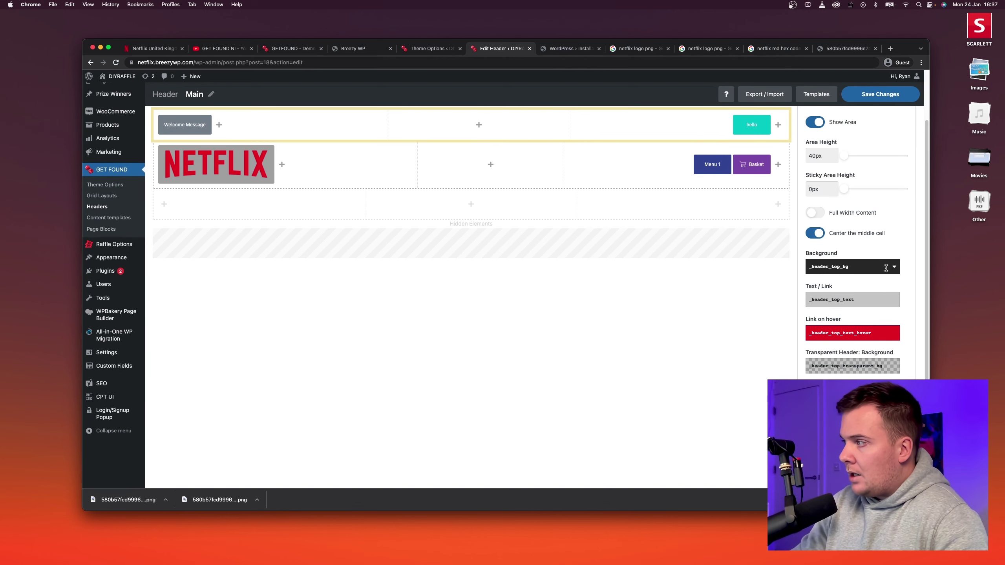
Switch off Center the middle cell in the header's Main Area and save the header.
left_click(893, 269)
scroll(857, 308, "down", 3)
scroll(866, 320, "up", 6)
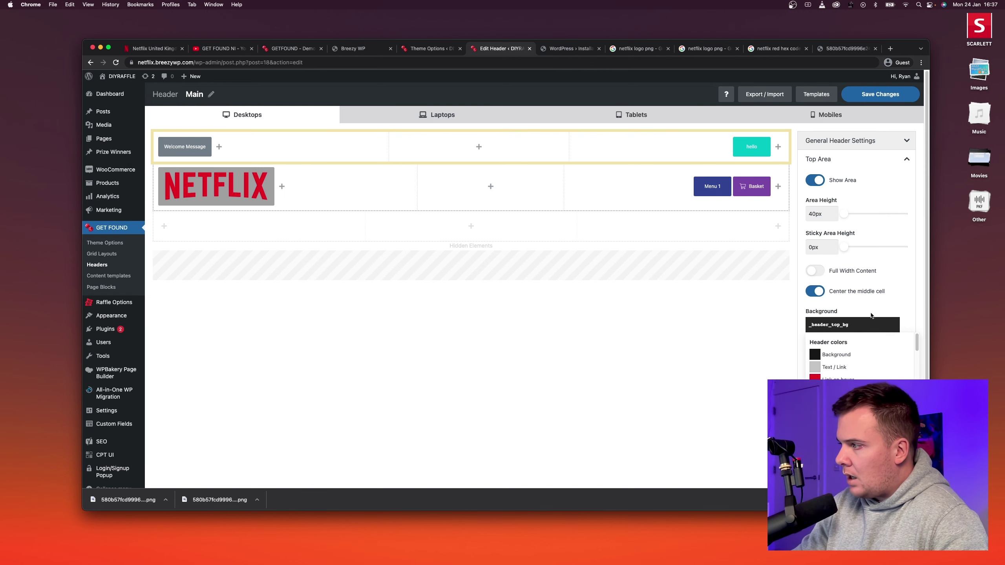
left_click(893, 331)
scroll(912, 297, "down", 4)
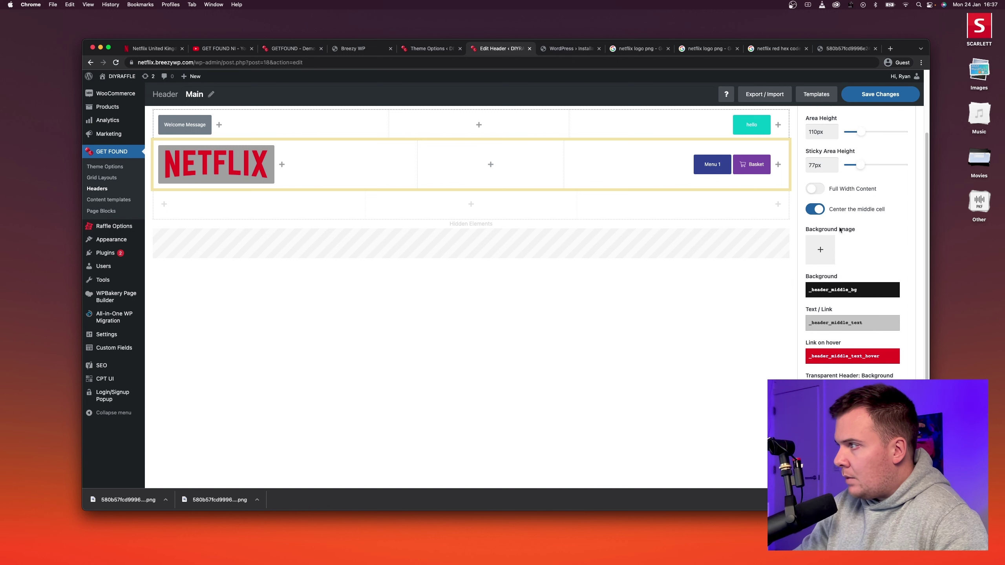
scroll(863, 302, "down", 1)
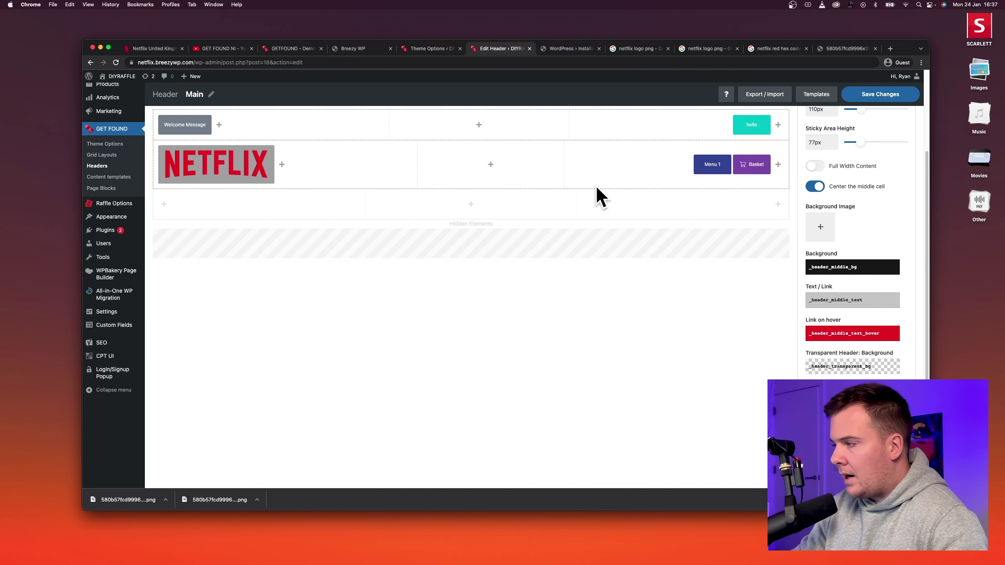
scroll(735, 255, "up", 2)
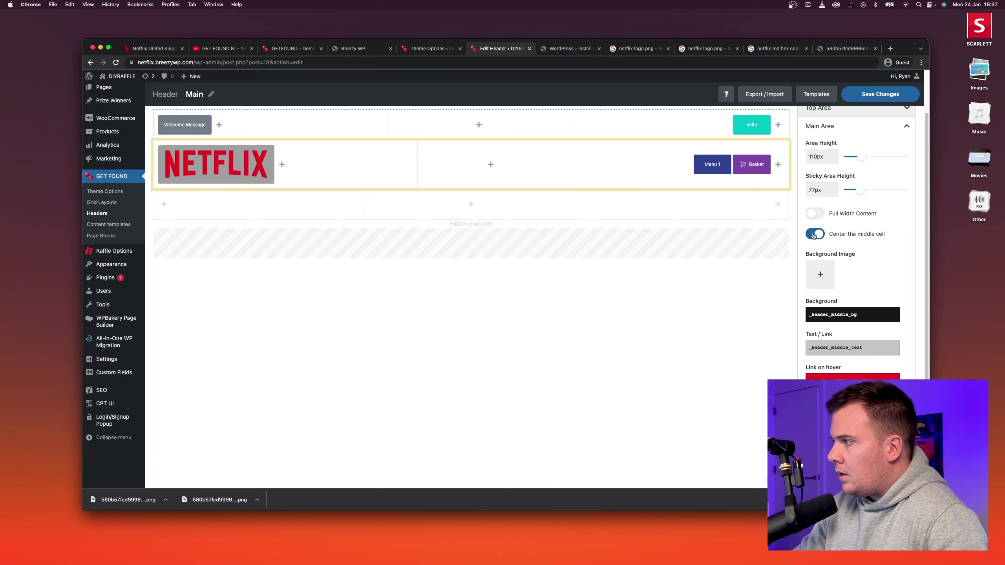
scroll(833, 238, "up", 1)
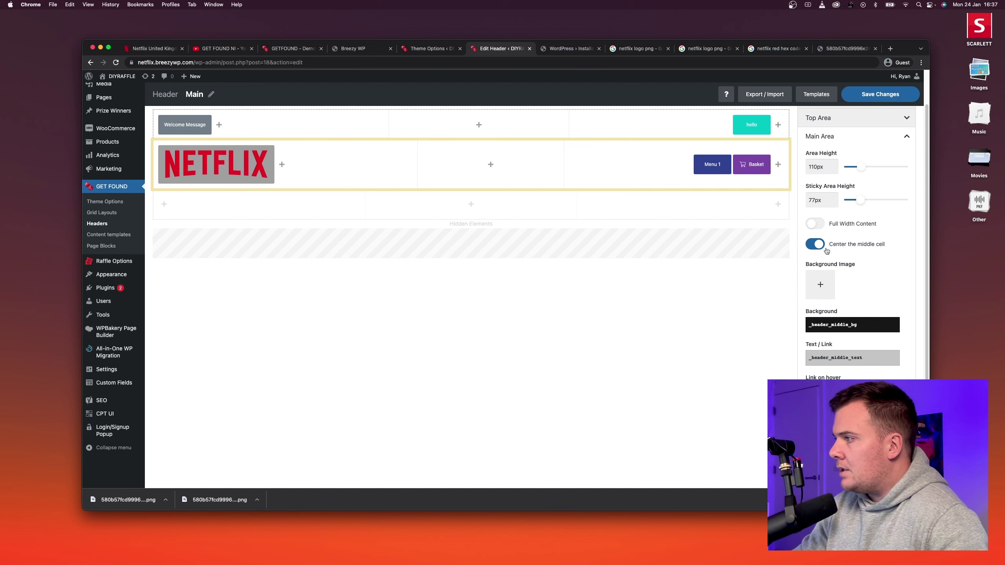
left_click(816, 244)
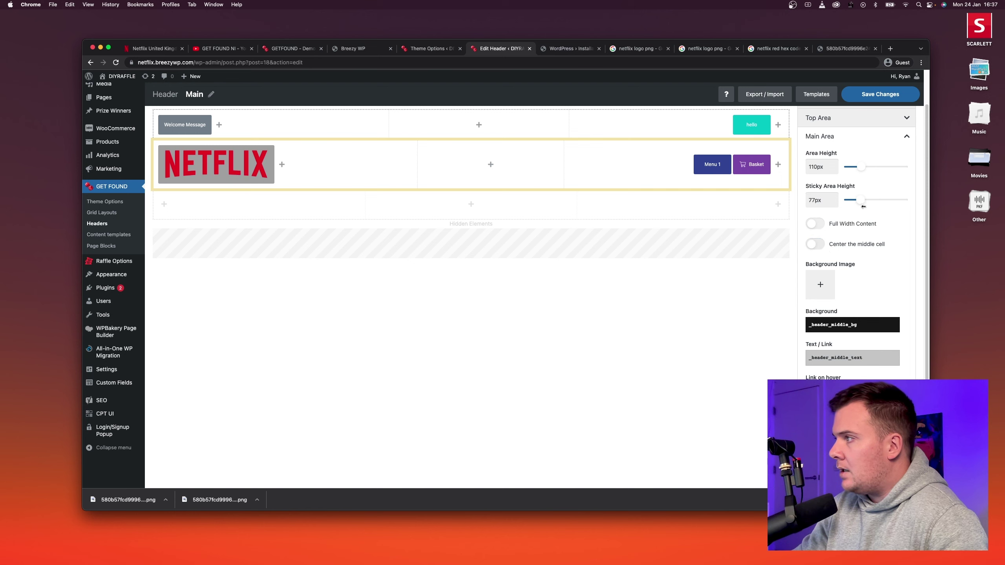
left_click(890, 96)
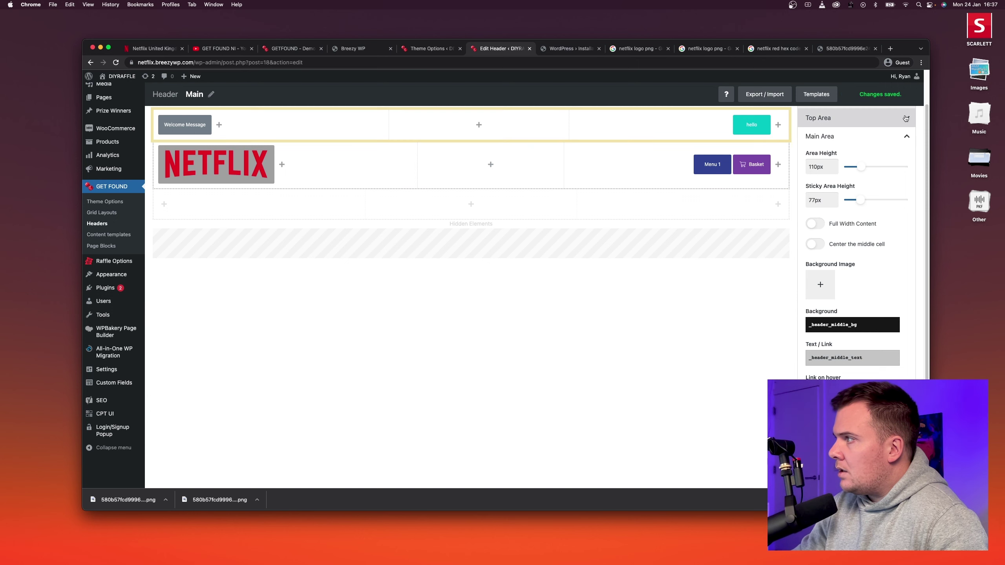
left_click(836, 120)
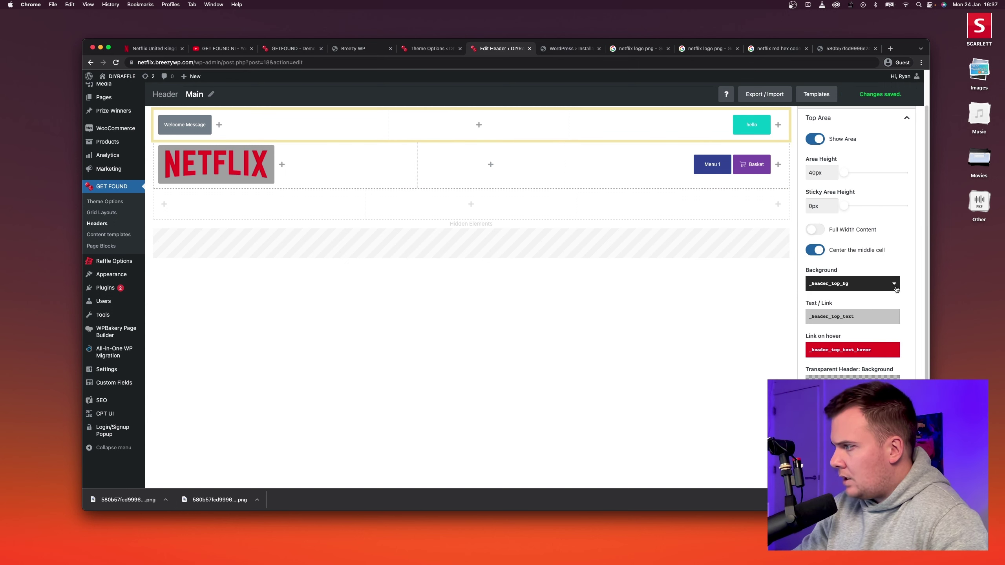
Set the Top Area background to red _content_primary and link hover to black _header_middle_bg.
left_click(895, 285)
scroll(866, 341, "down", 3)
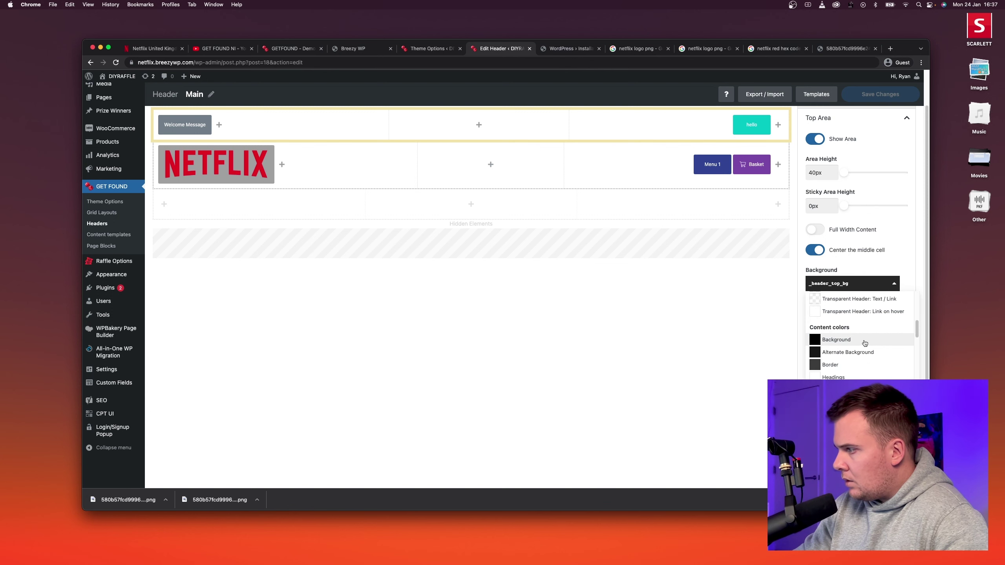
left_click(851, 336)
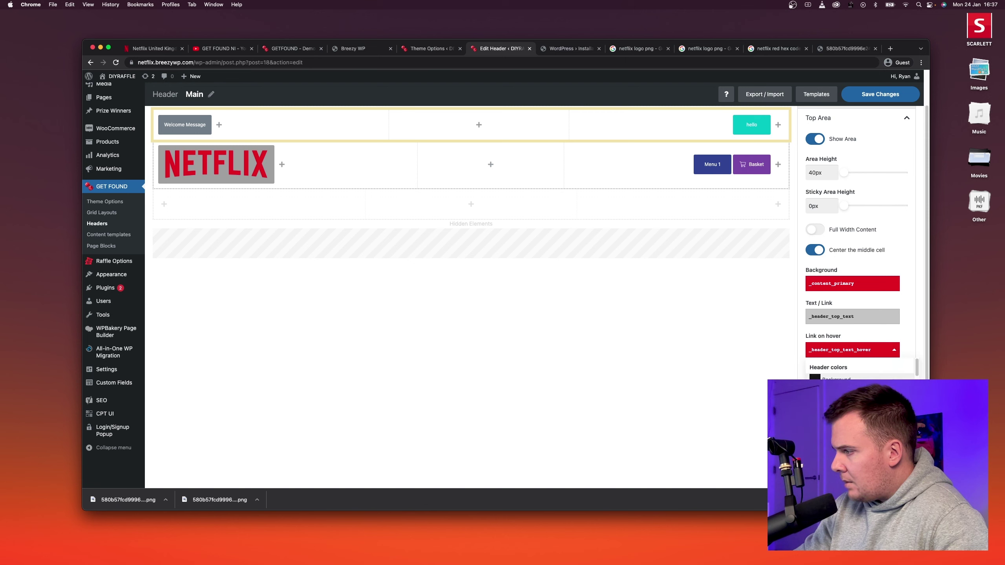
left_click(870, 381)
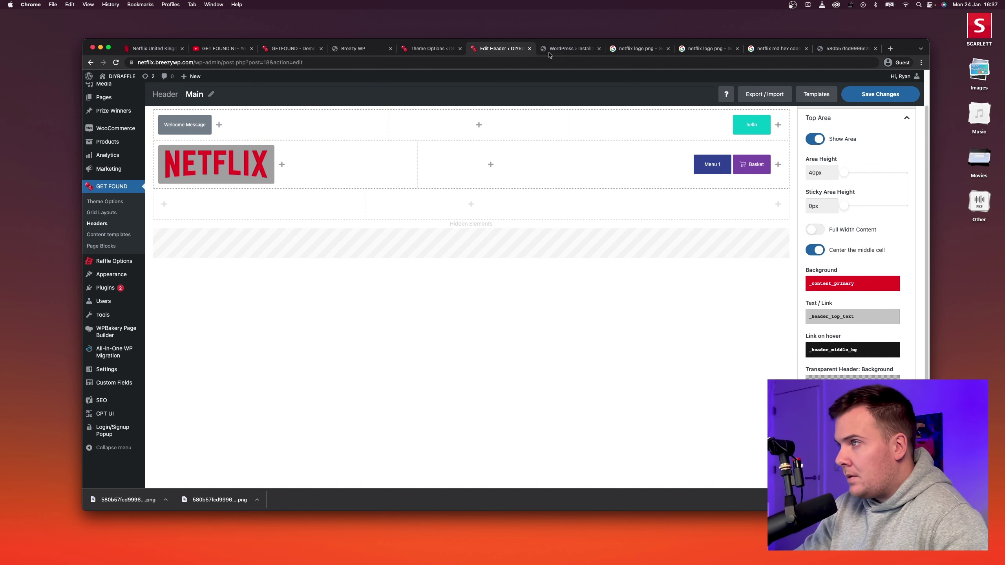
Compare against the Netflix UK site, then save the red top bar header settings.
left_click(153, 49)
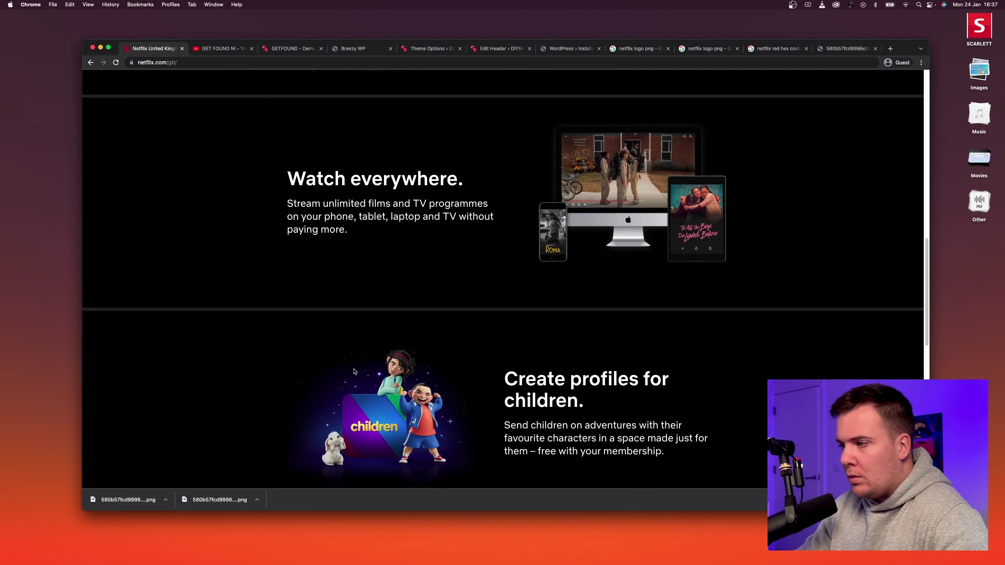
scroll(390, 345, "down", 10)
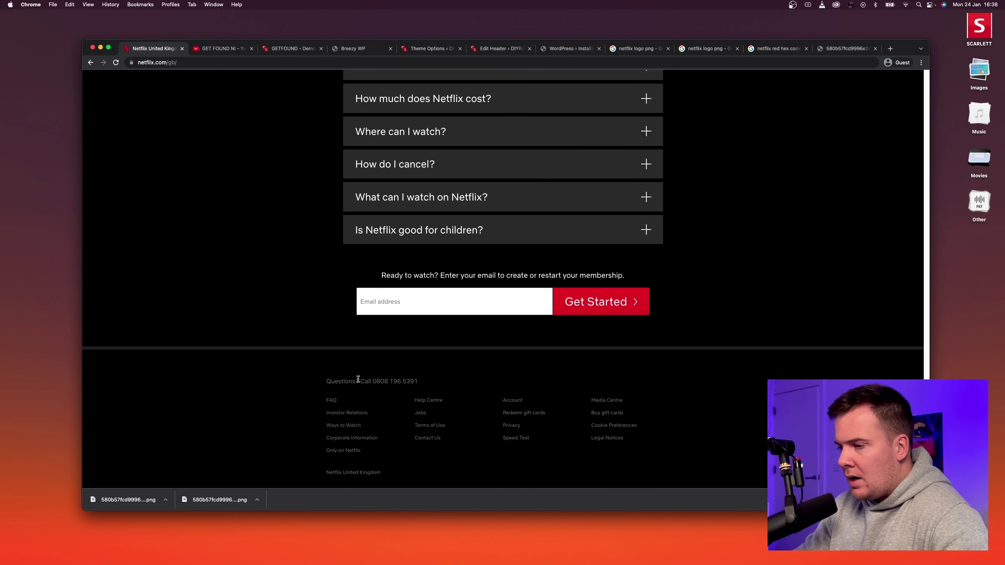
left_click(490, 49)
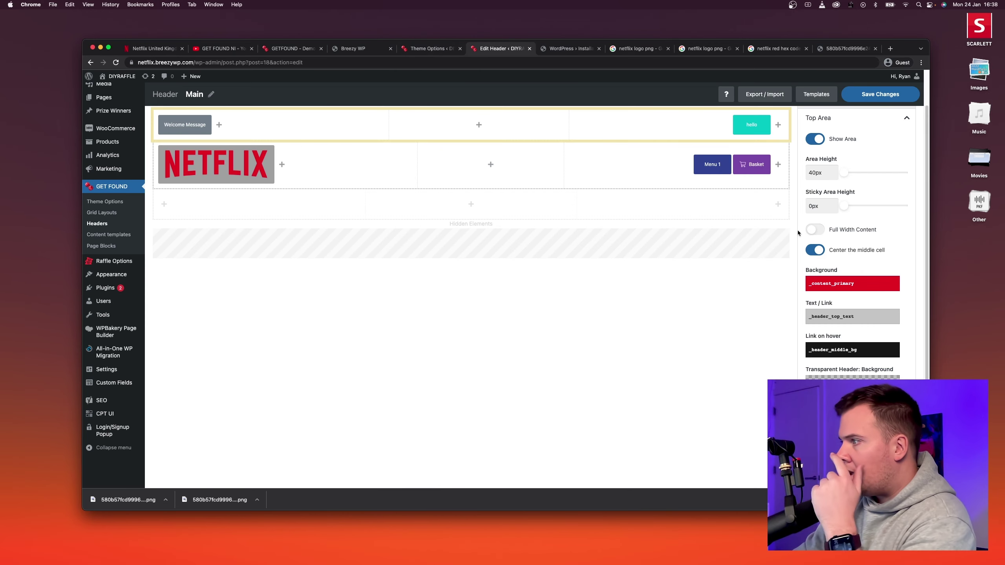
scroll(797, 233, "down", 2)
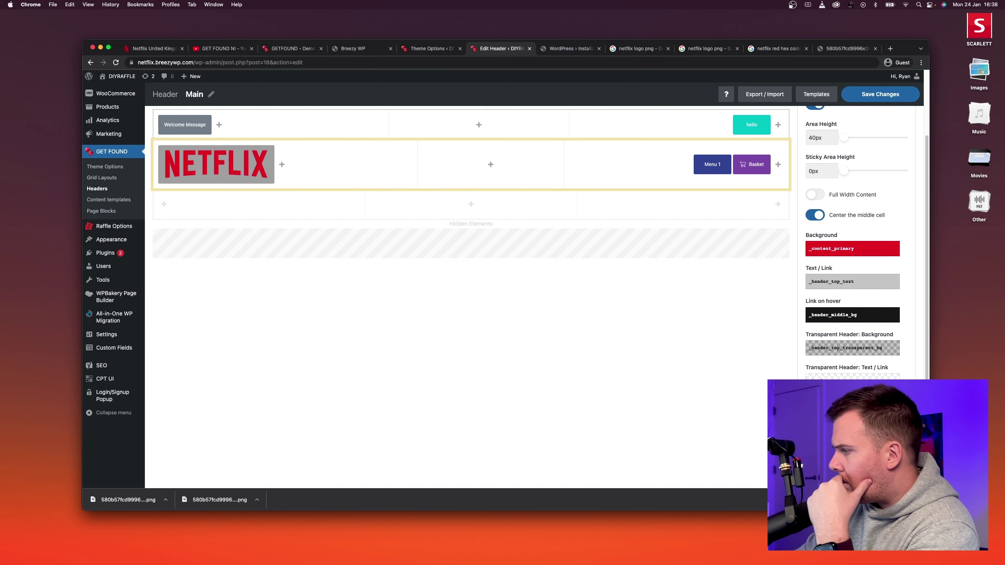
left_click(880, 94)
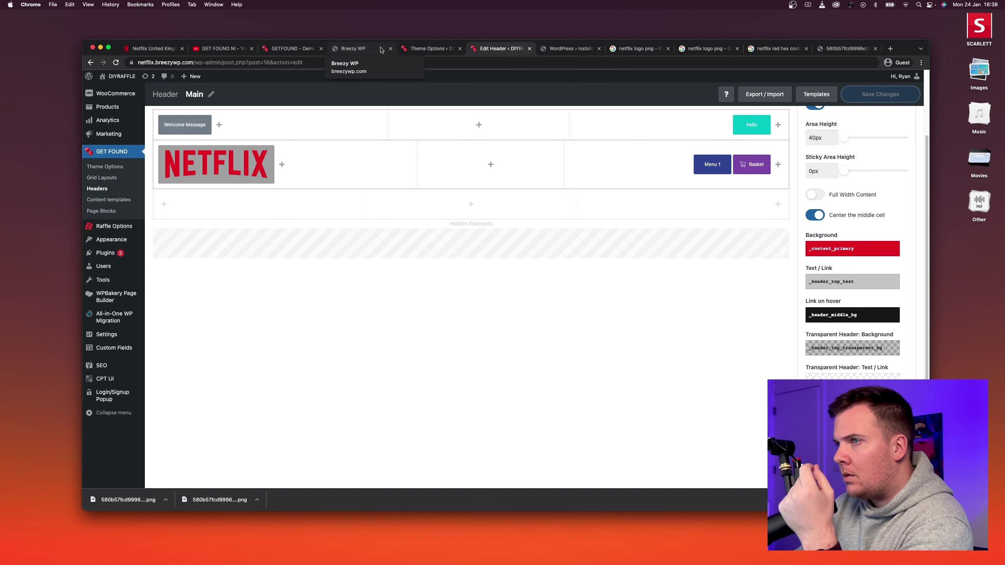
left_click(427, 48)
Inspect the red top bar on the live homepage in a new tab, then open the Headers list.
right_click(118, 91)
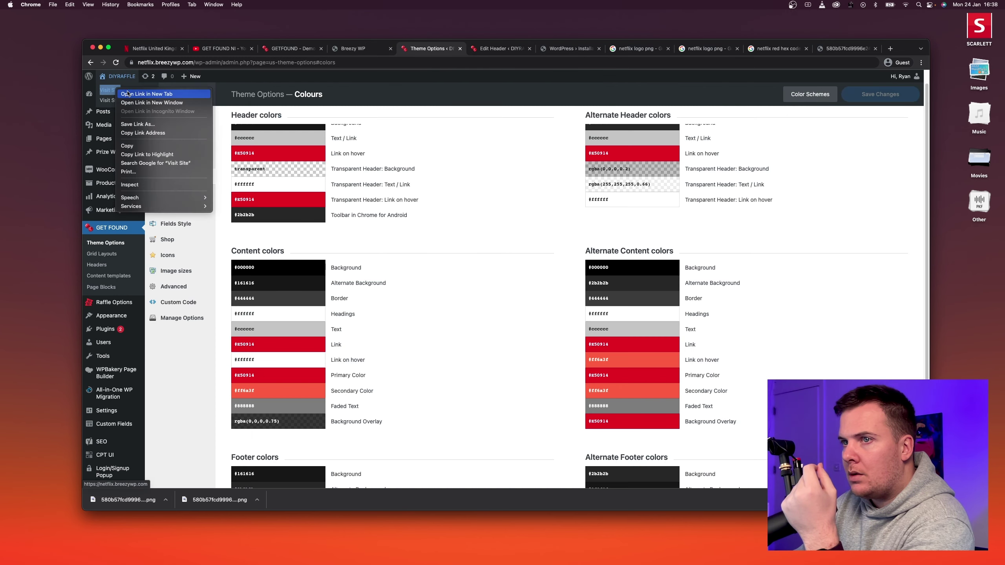
left_click(128, 94)
left_click(463, 48)
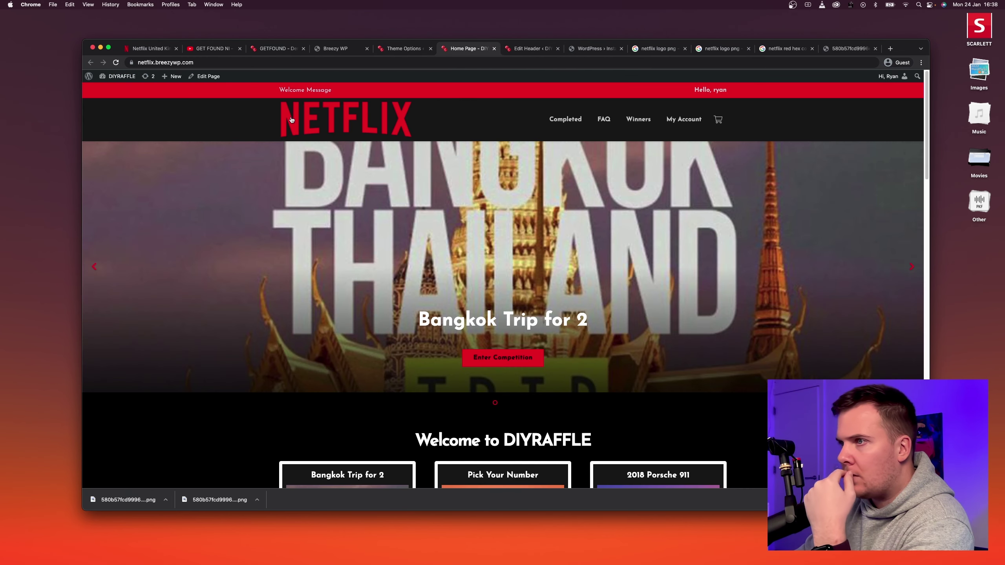
triple_click(282, 91)
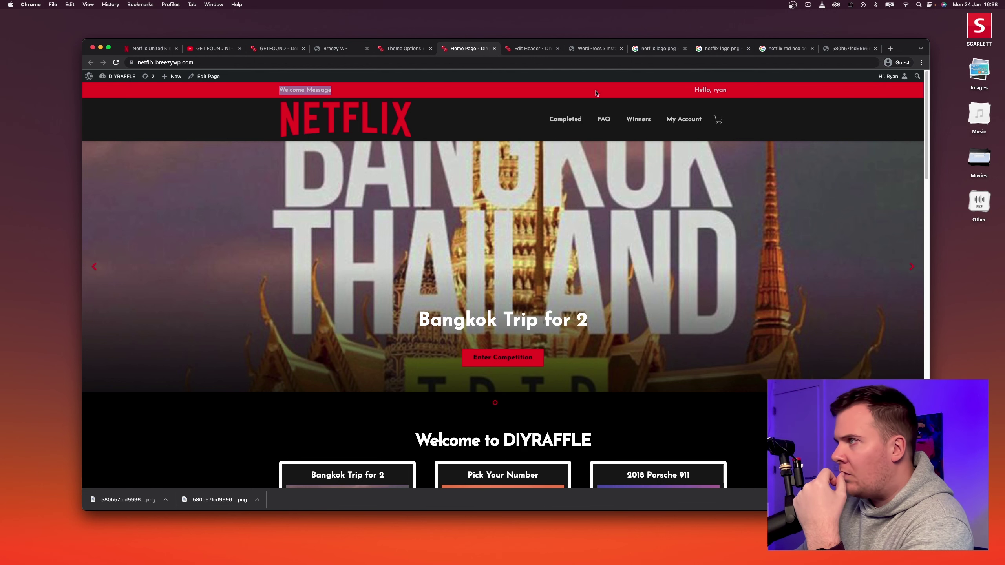
triple_click(663, 92)
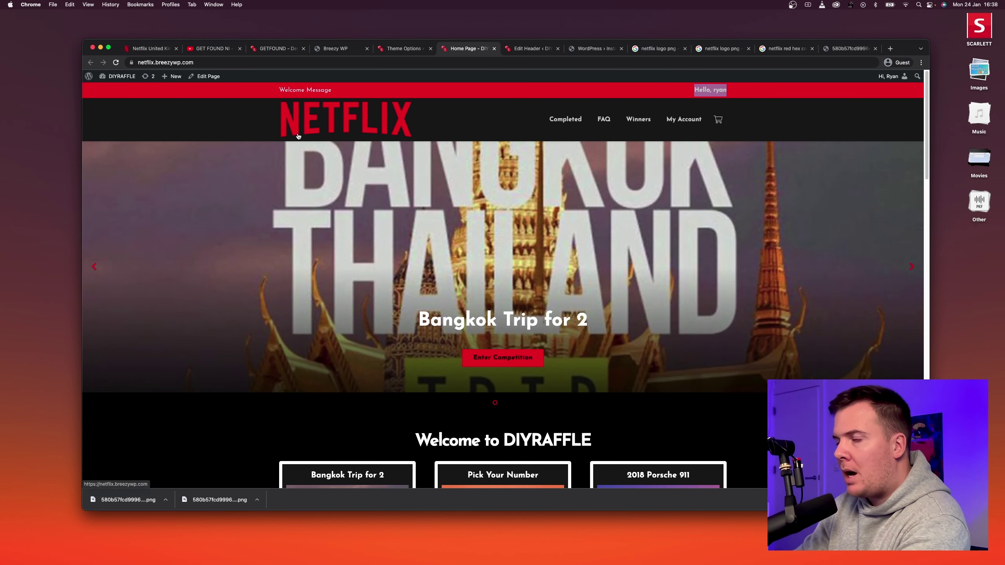
left_click(408, 48)
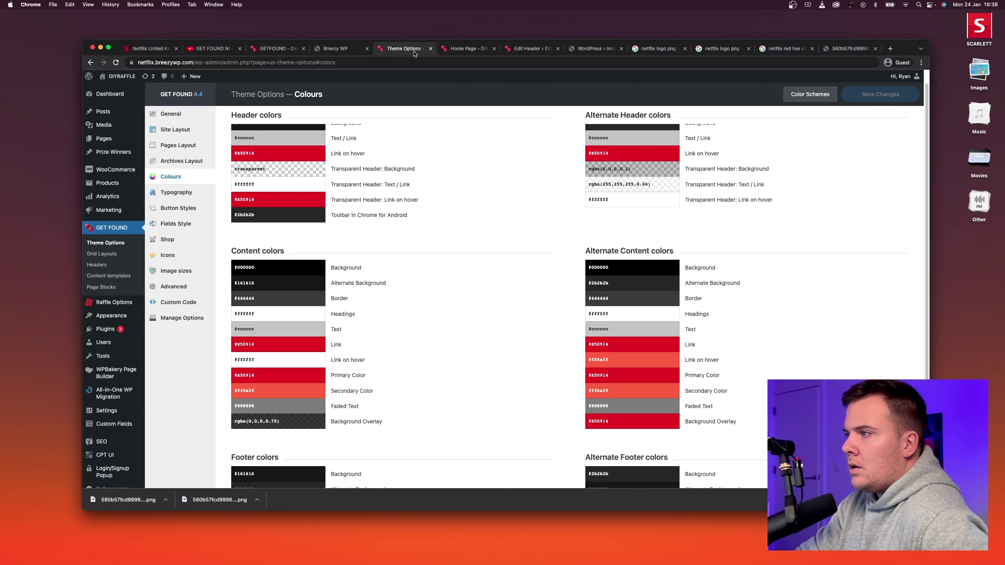
left_click(97, 265)
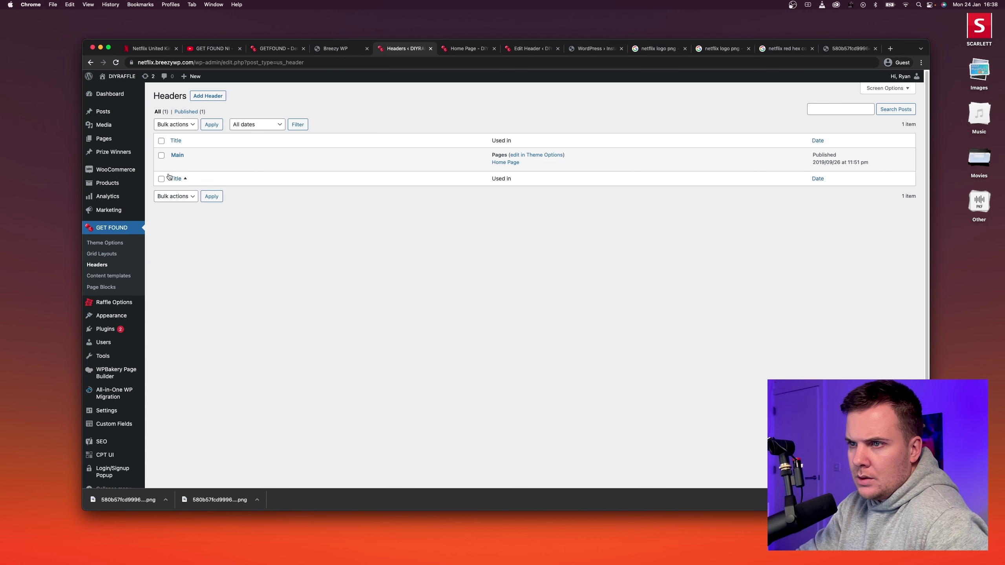
Turn on Transparent Header in the Main header's General Header Settings and save it.
left_click(174, 164)
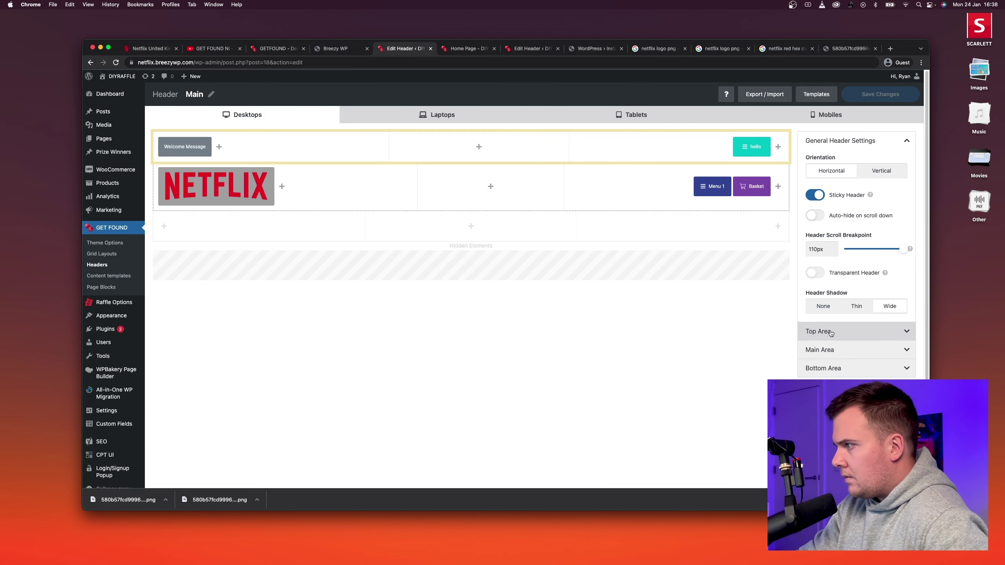
left_click(837, 350)
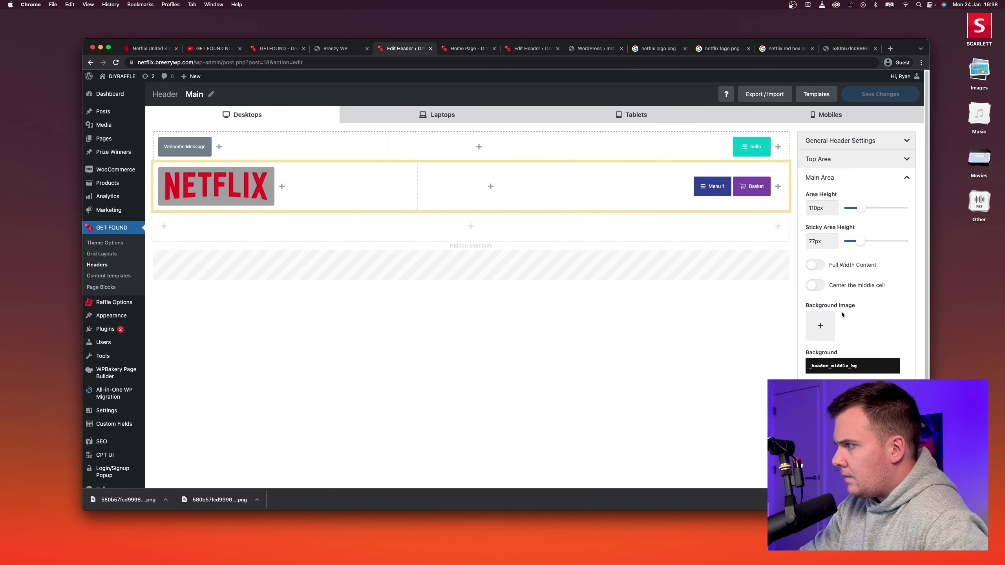
left_click(851, 141)
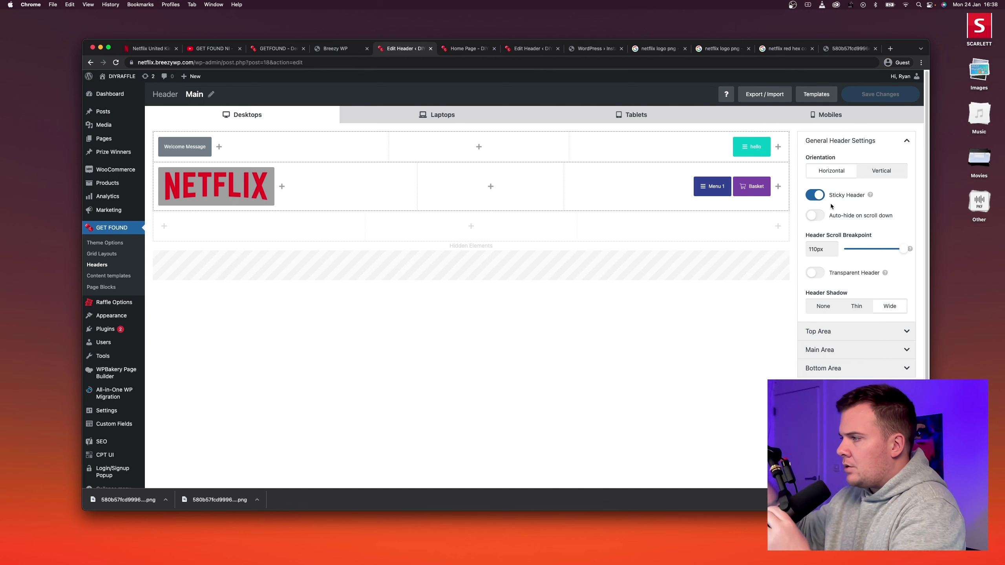
left_click(816, 272)
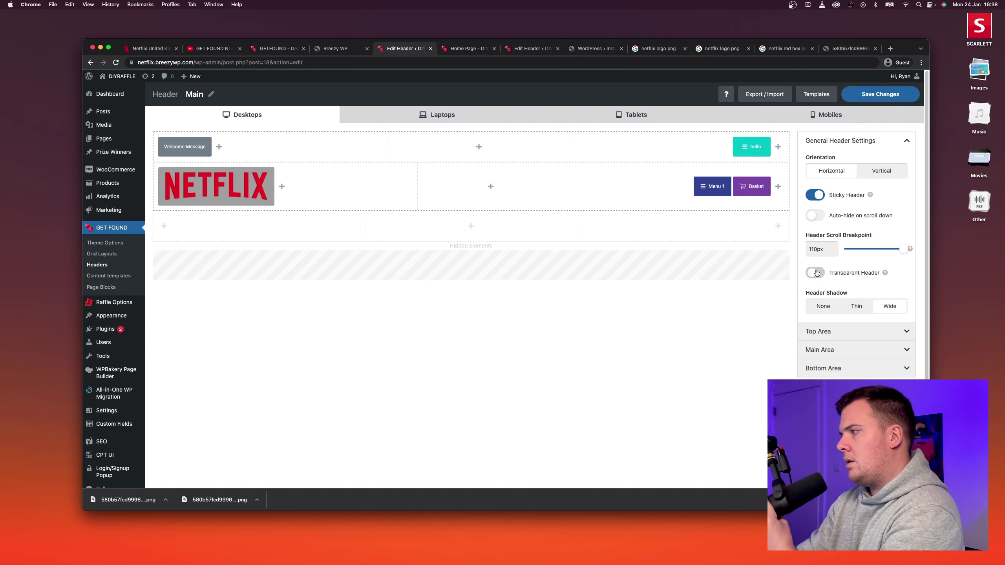
left_click(862, 95)
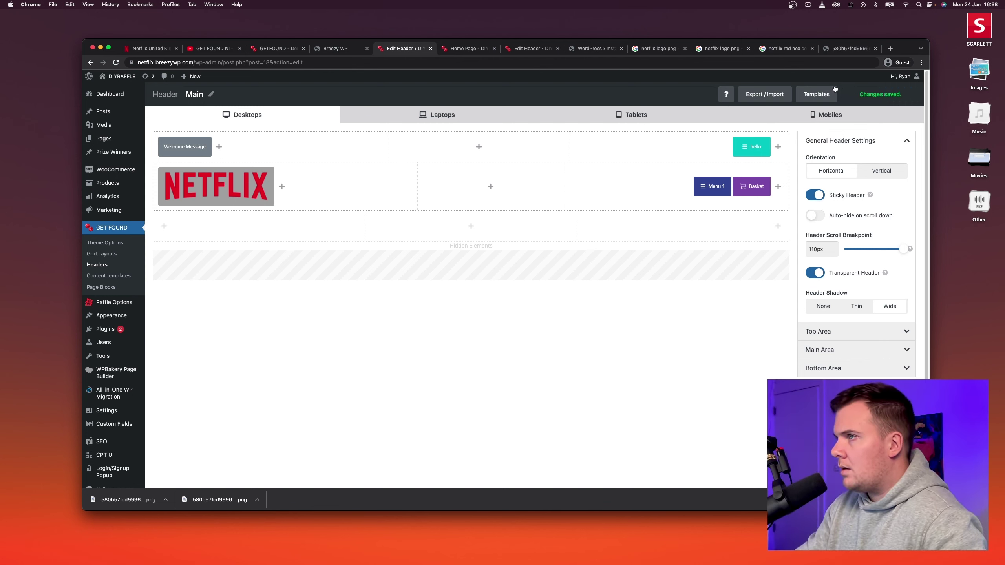
left_click(465, 49)
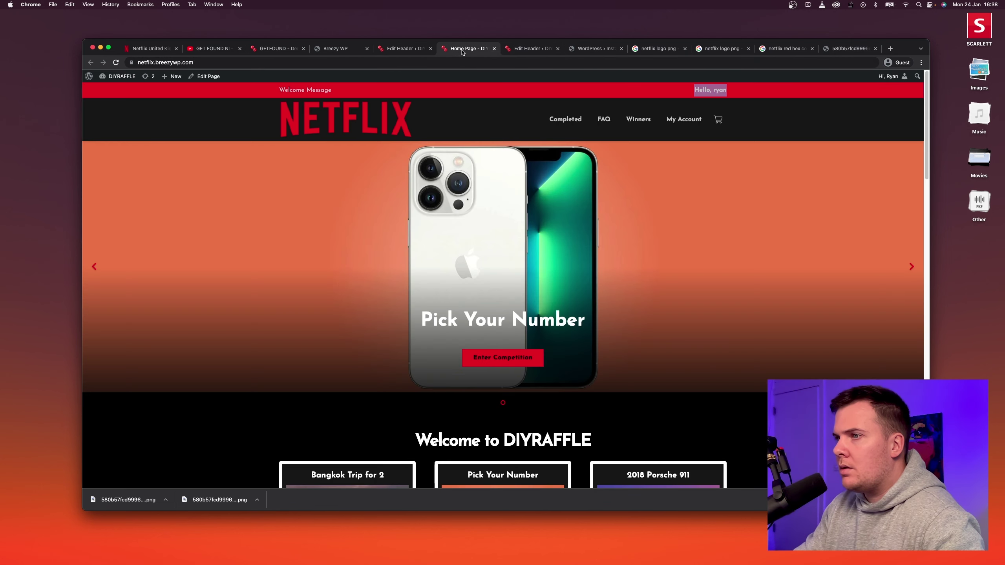
Reload the homepage to see the NETFLIX header over the slider, then return to the header builder.
left_click(116, 62)
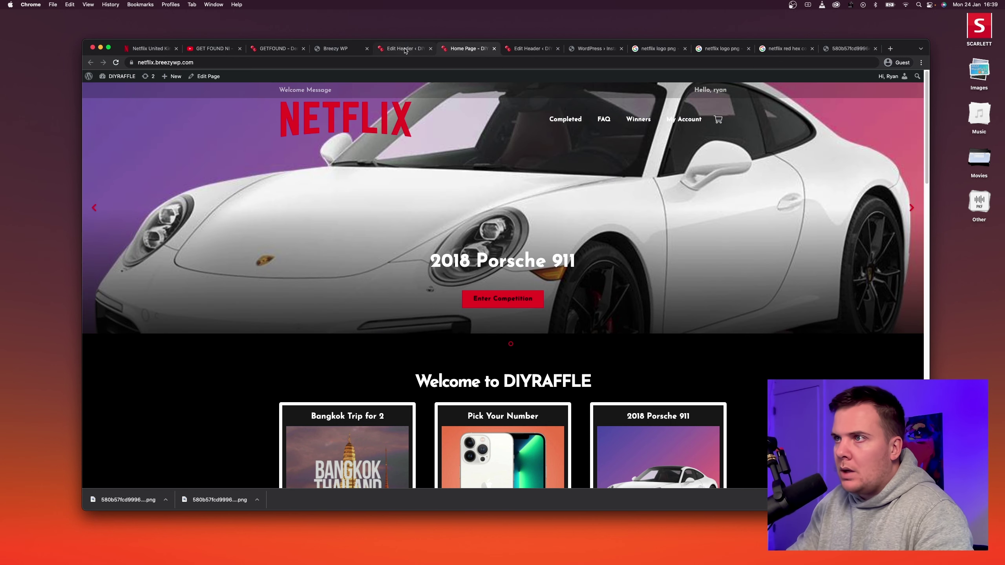
left_click(404, 49)
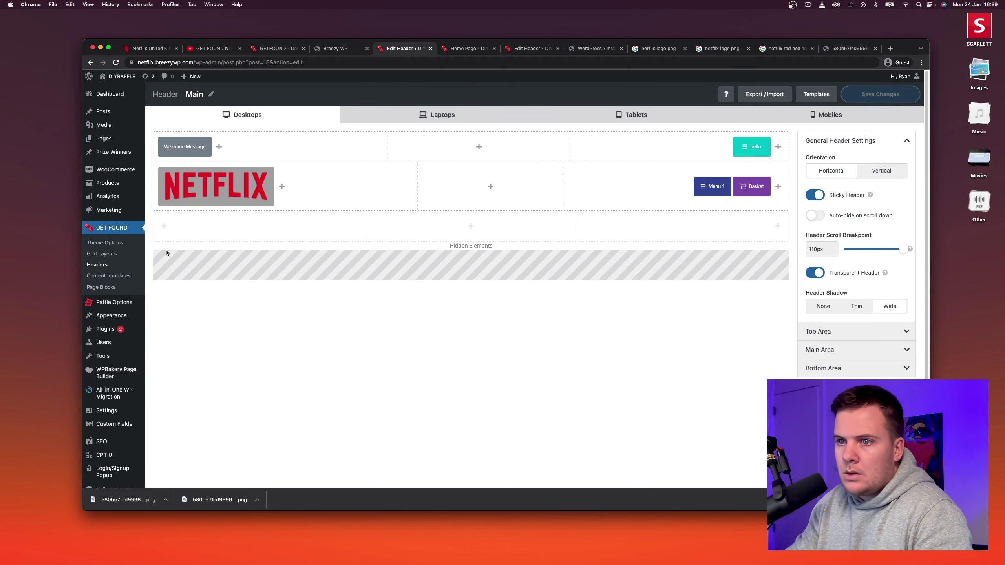
Open the Homepage Slider grid layout and review the slide text wrapper's design settings.
left_click(103, 254)
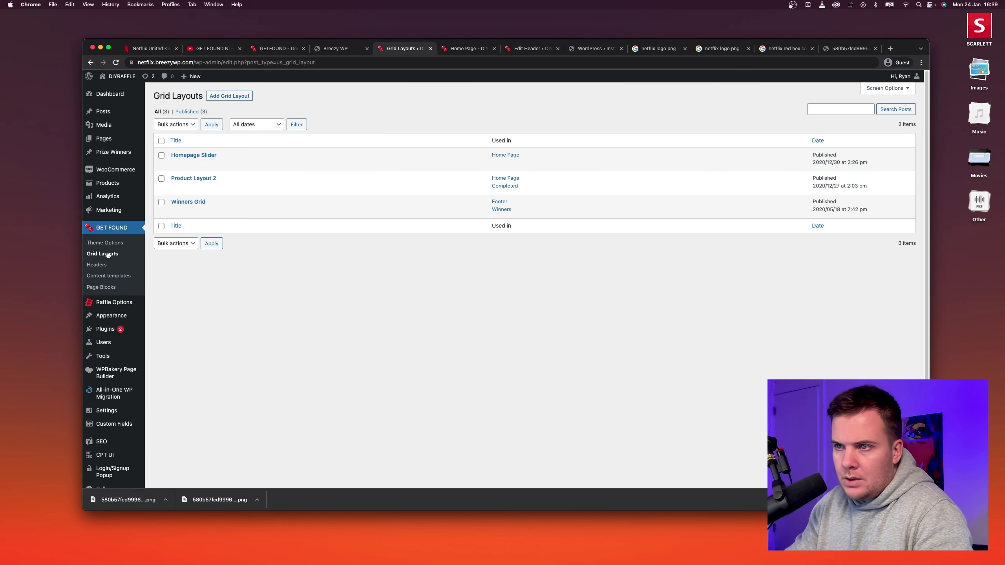
left_click(175, 164)
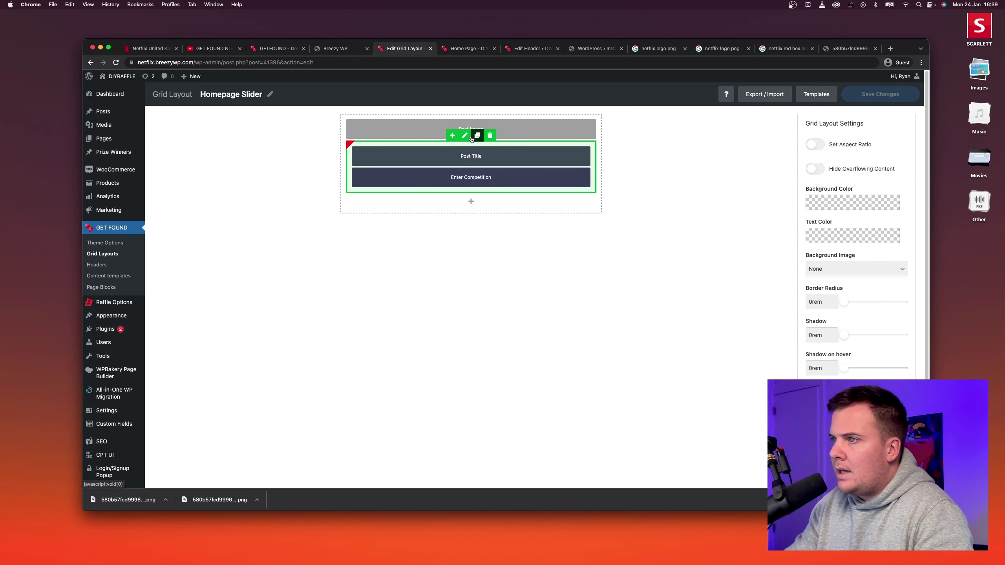
left_click(465, 136)
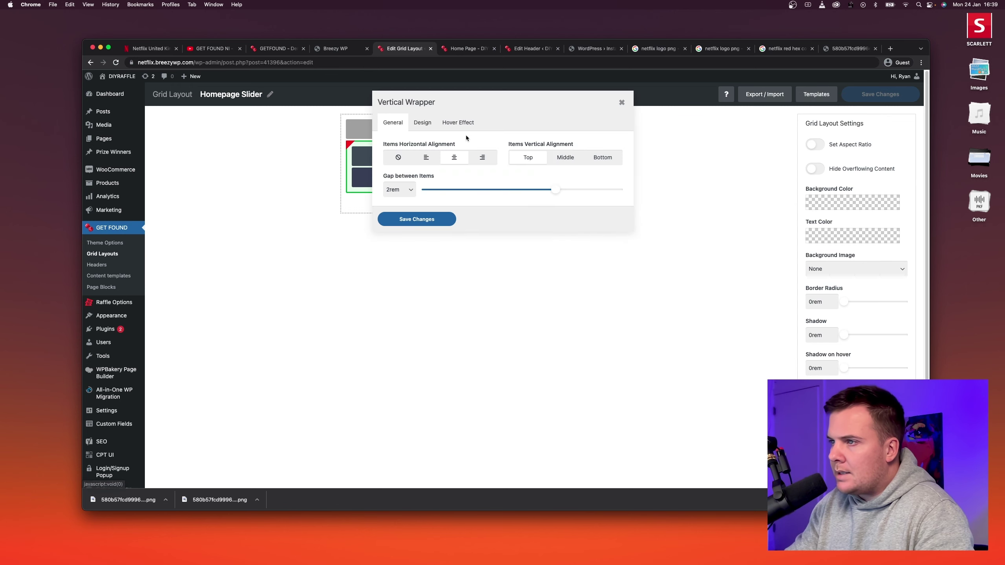
left_click(432, 125)
left_click(419, 222)
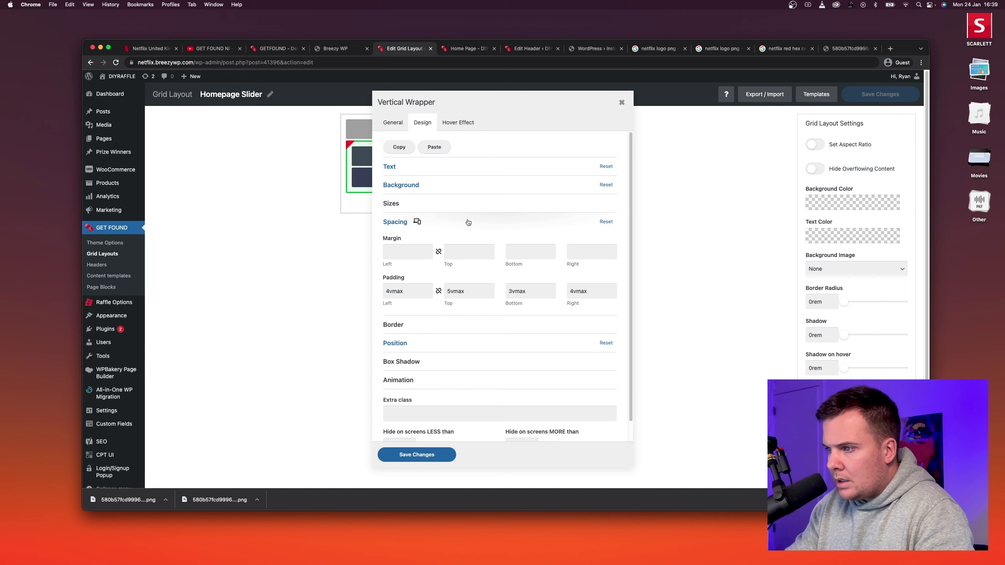
left_click(439, 340)
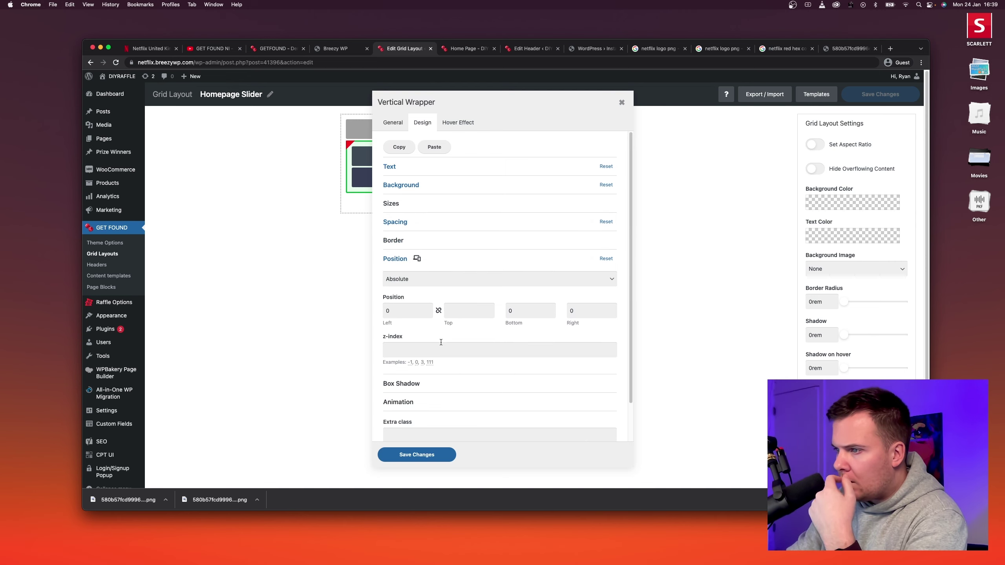
left_click(393, 122)
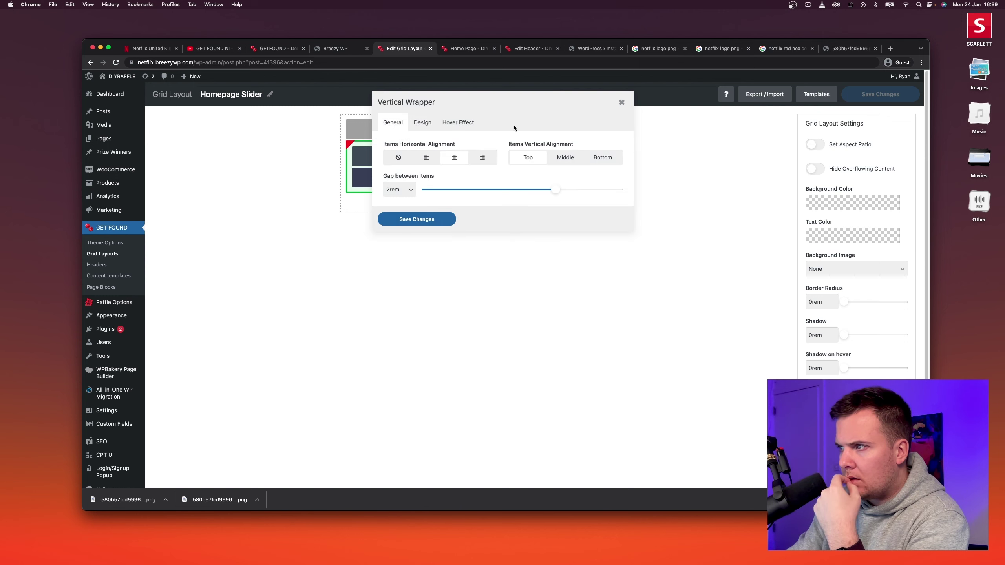
left_click(619, 104)
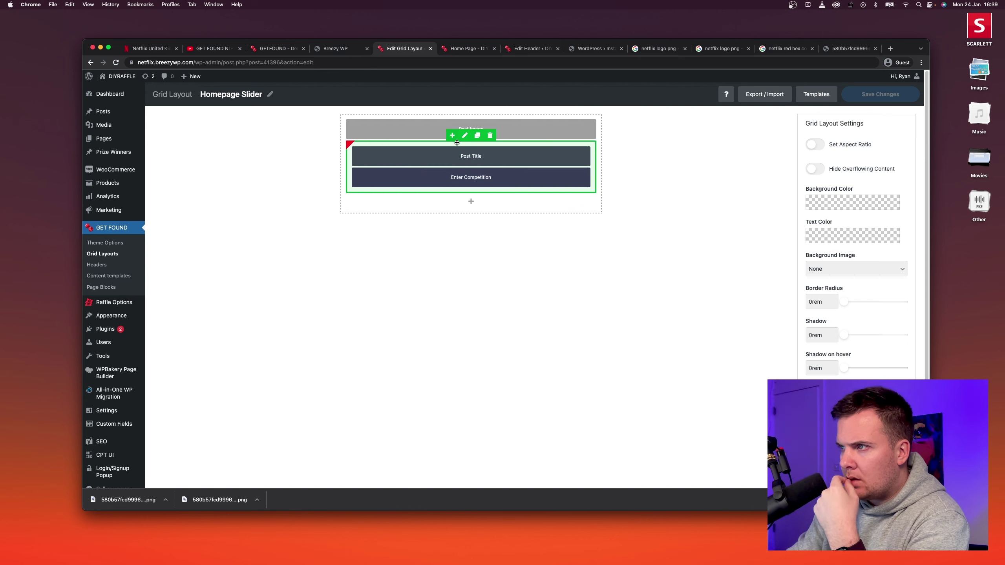
Find the Post Image's current 60vh desktop height under Design > Sizes, comparing with the live page.
left_click(454, 130)
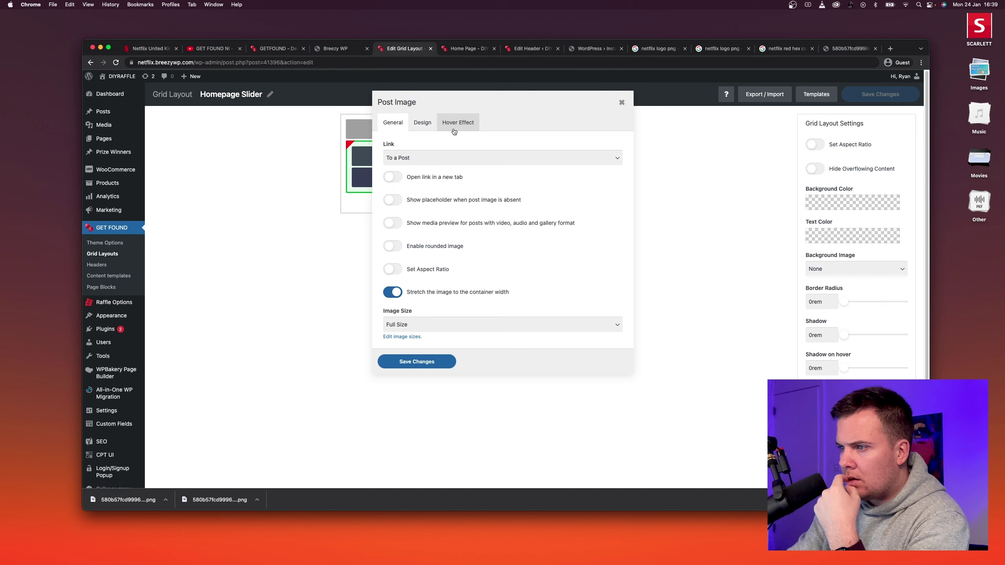
left_click(423, 124)
left_click(446, 205)
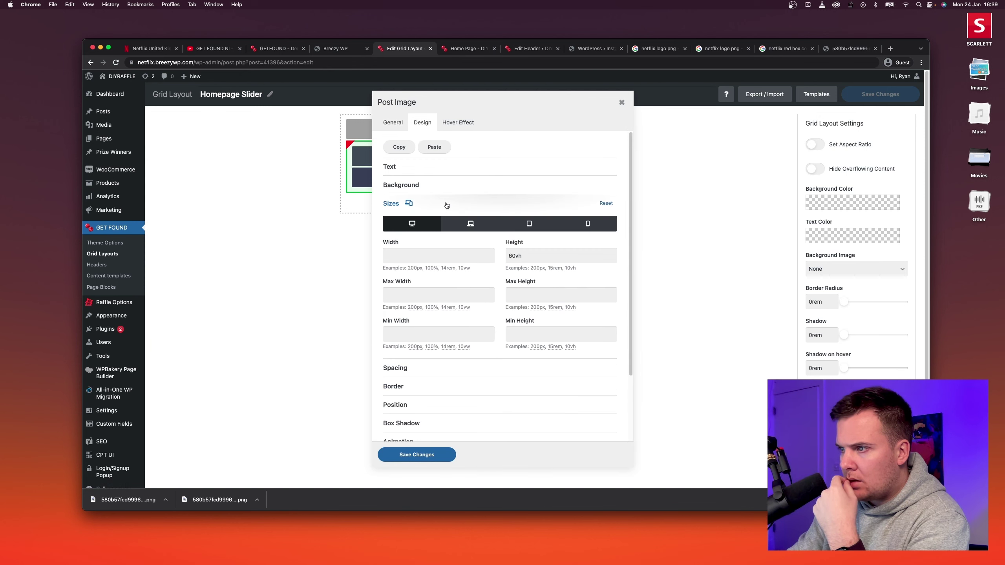
left_click(446, 205)
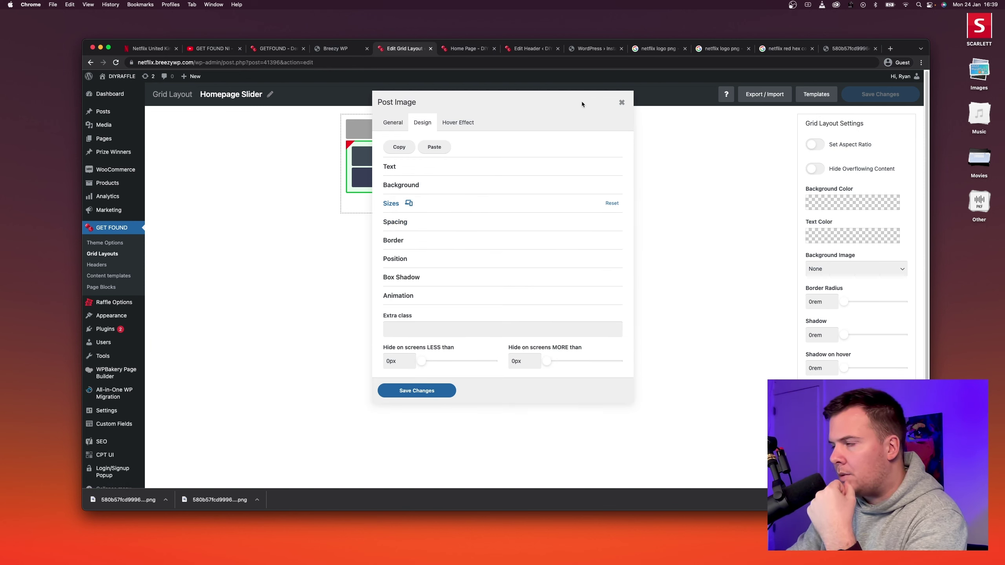
left_click(621, 102)
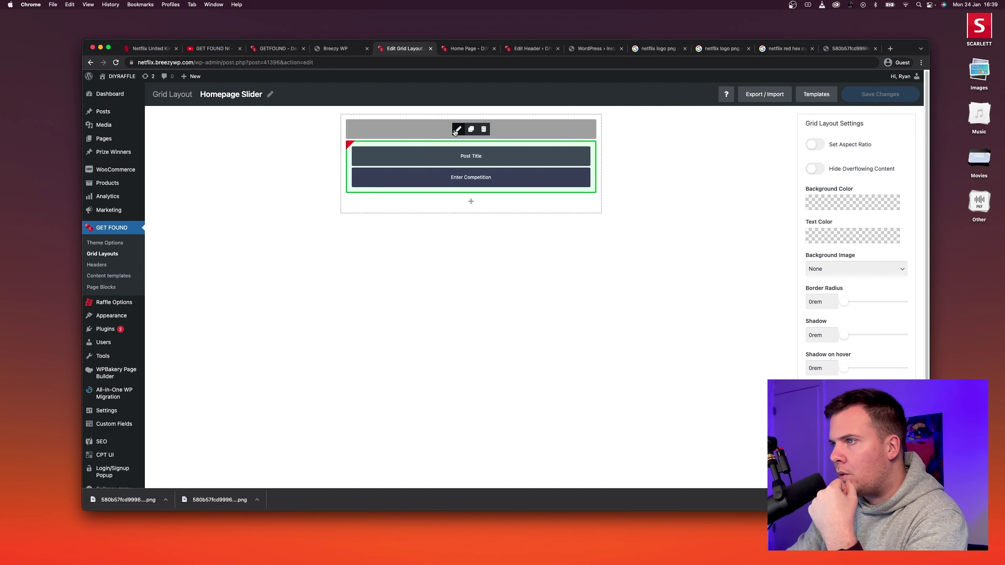
left_click(456, 133)
left_click(424, 126)
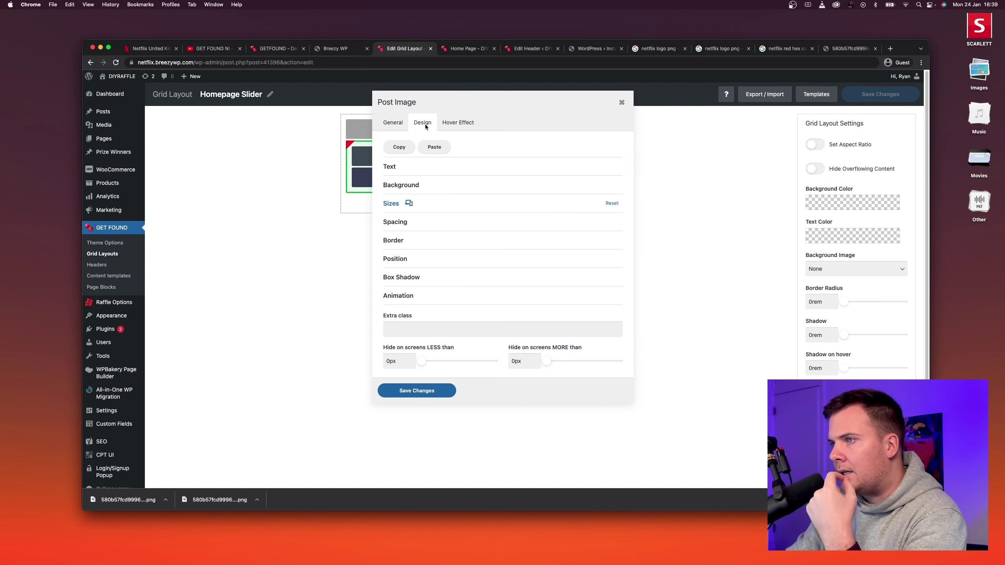
left_click(439, 203)
double_click(512, 256)
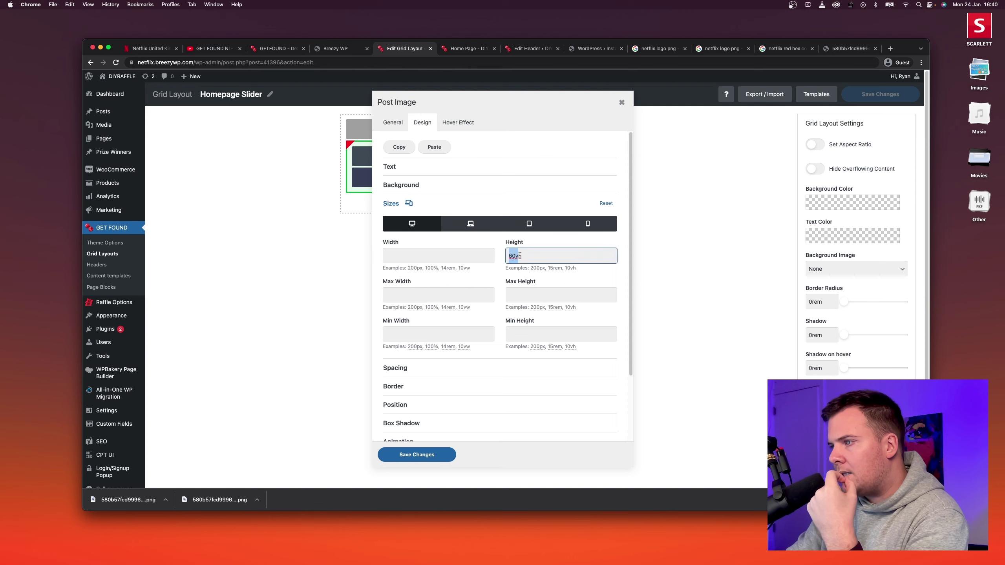
left_click(522, 256)
left_click_drag(523, 257, 507, 257)
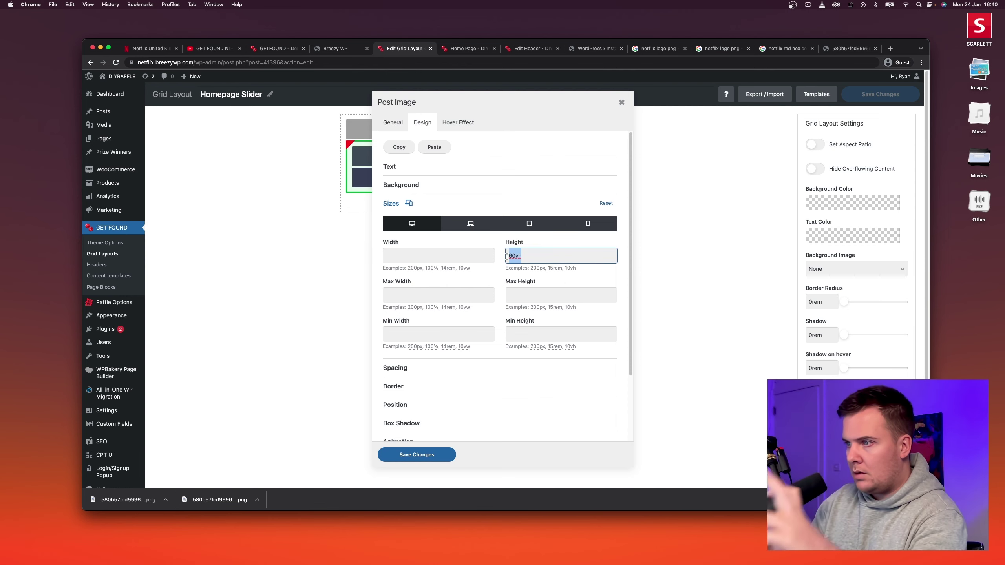
left_click(466, 48)
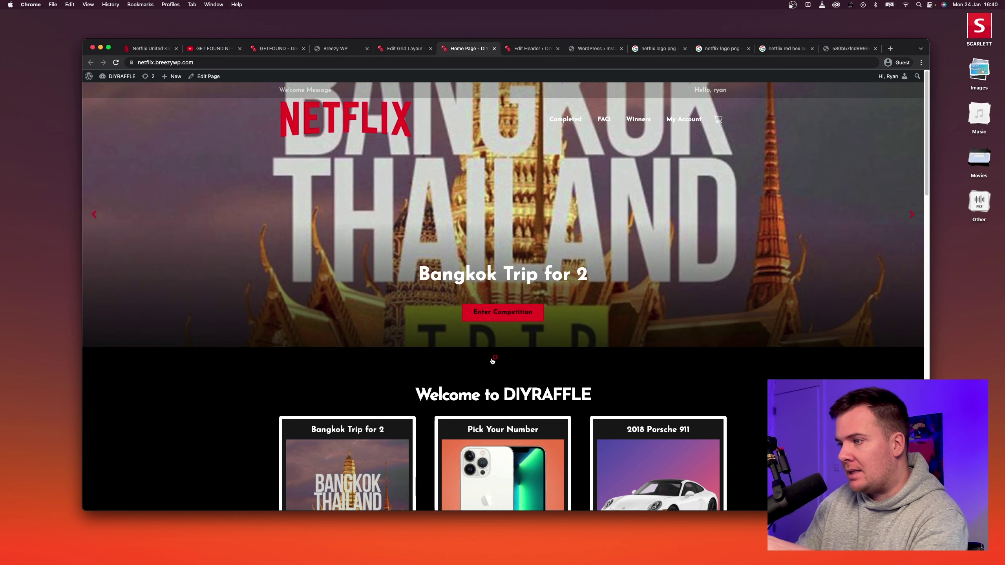
left_click(404, 49)
Change the Post Image desktop height to 75vh and the laptop height to 70vh.
left_click(513, 257)
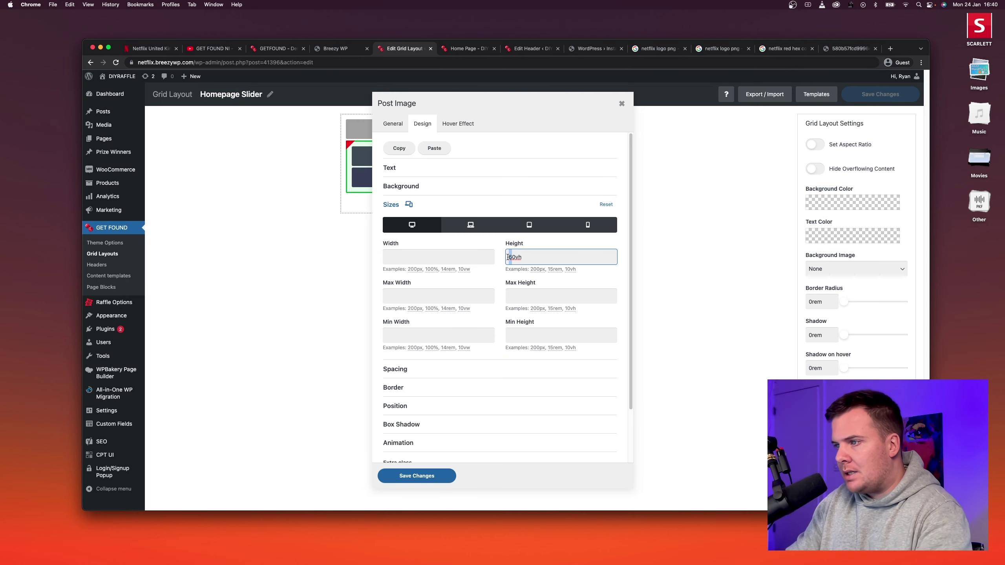
type("7")
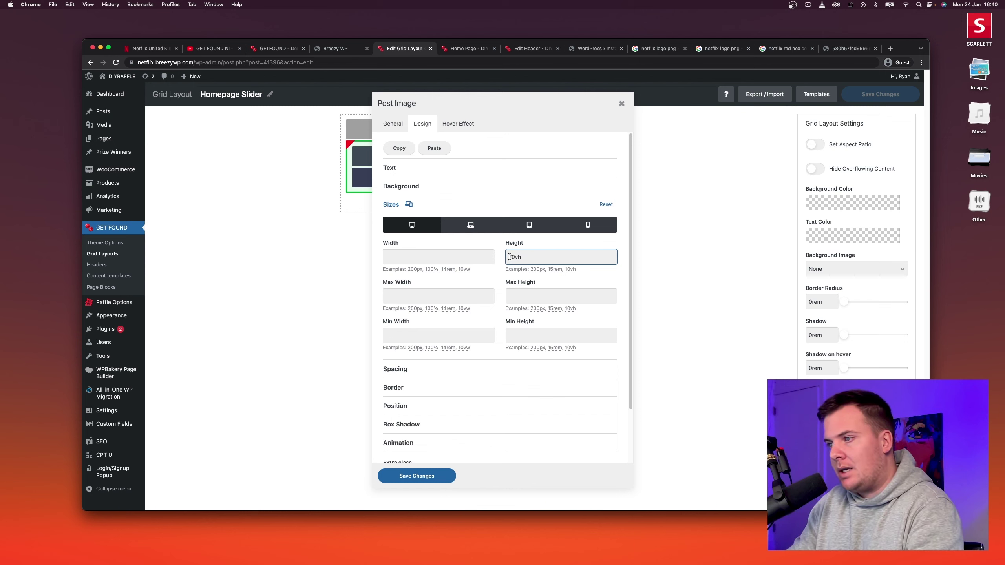
type("5")
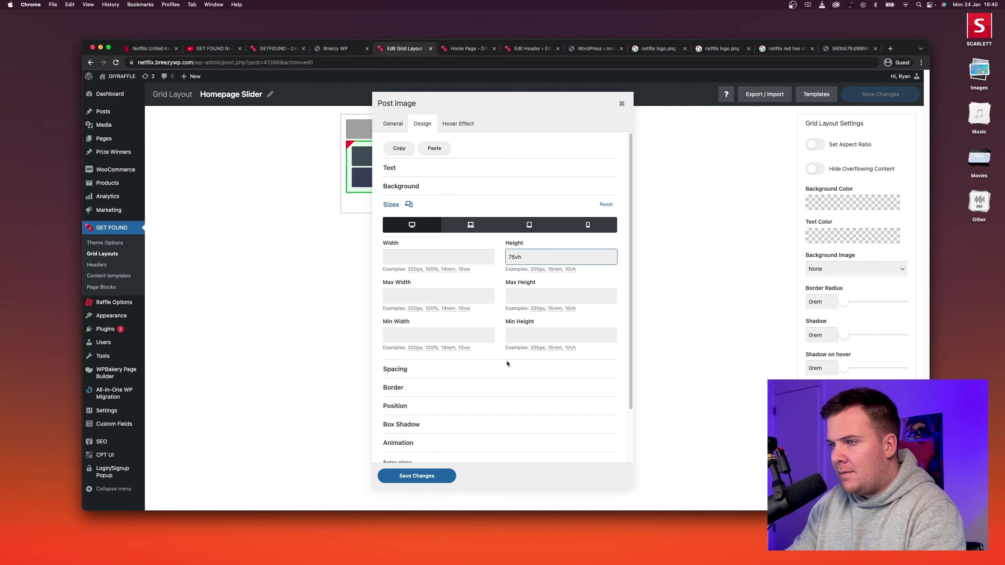
left_click(473, 229)
left_click(526, 231)
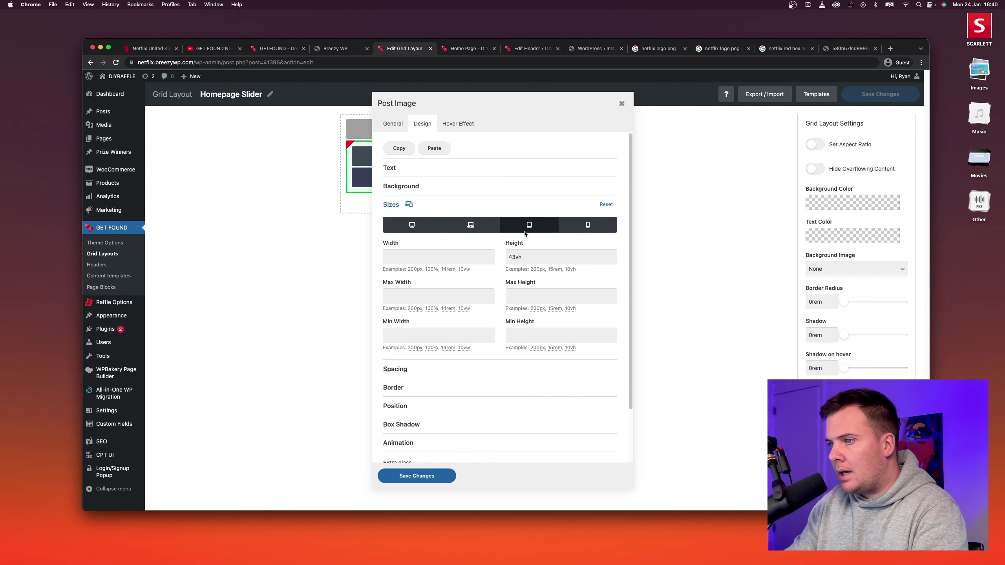
left_click(590, 231)
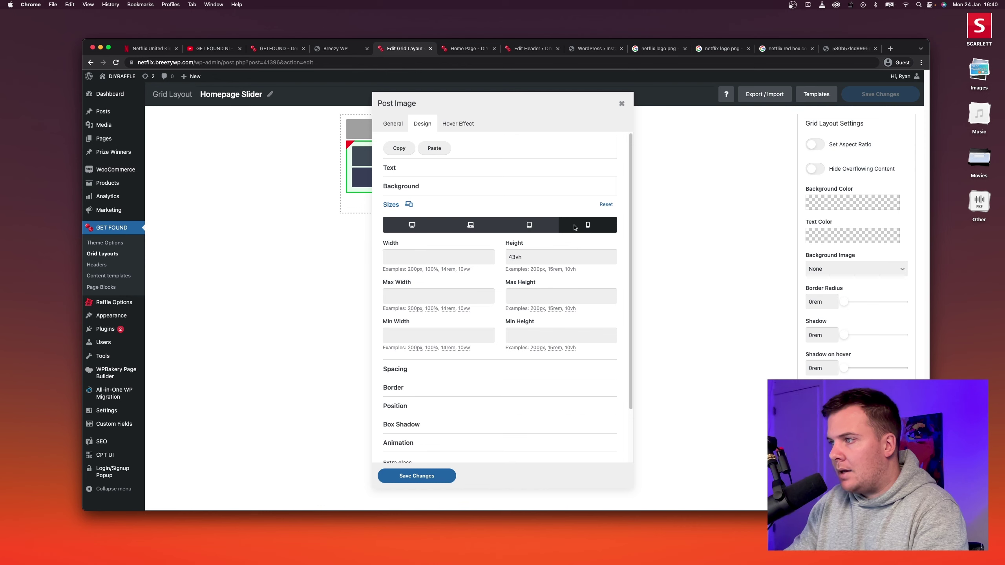
left_click_drag(513, 257, 508, 256)
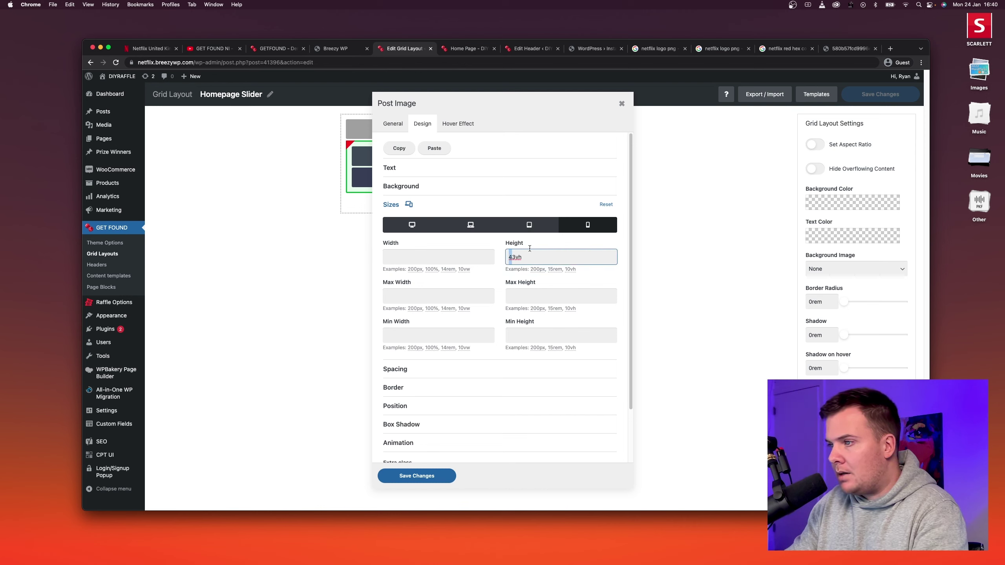
left_click(477, 227)
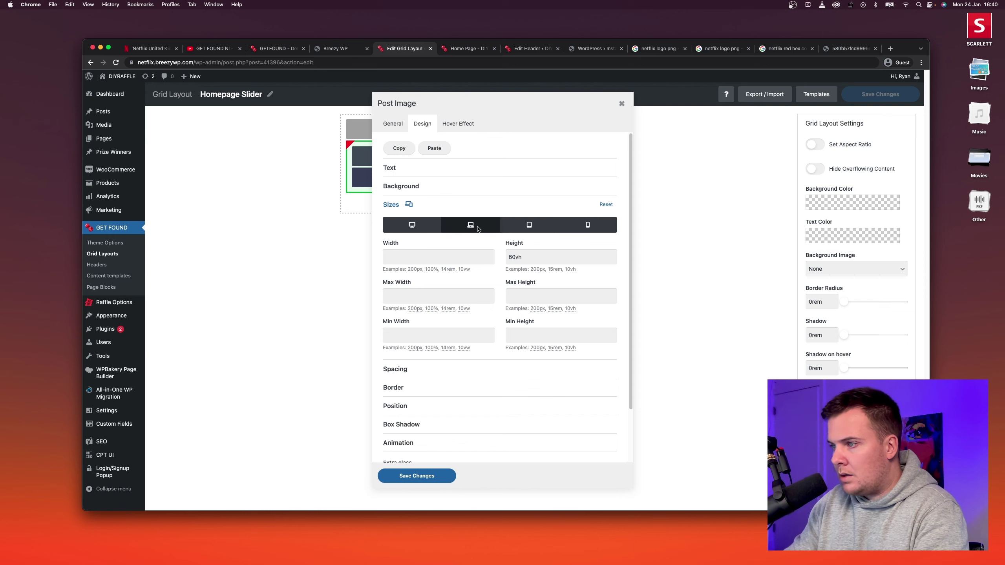
left_click_drag(512, 256, 506, 257)
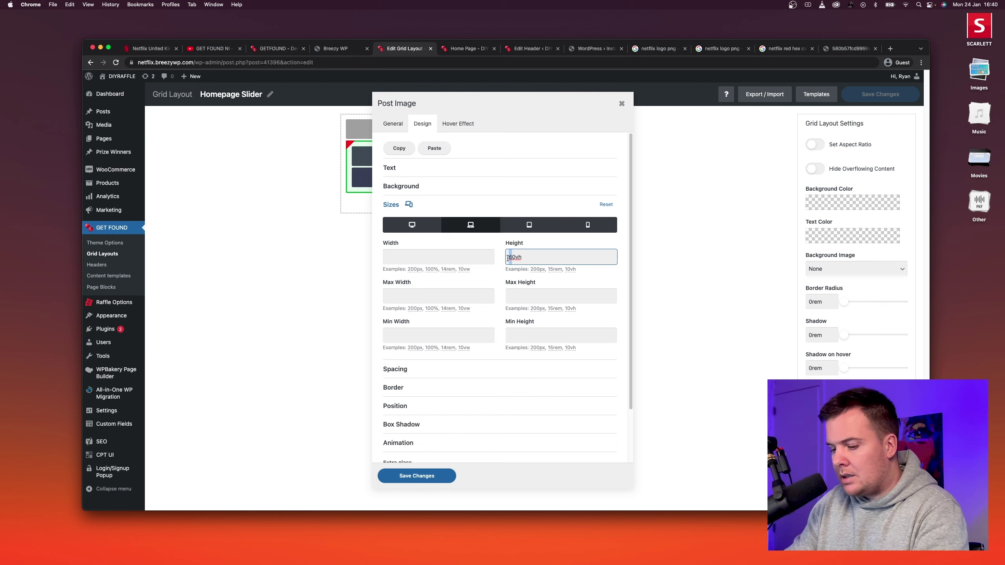
Apply the Post Image size changes and save the Homepage Slider layout.
left_click(435, 476)
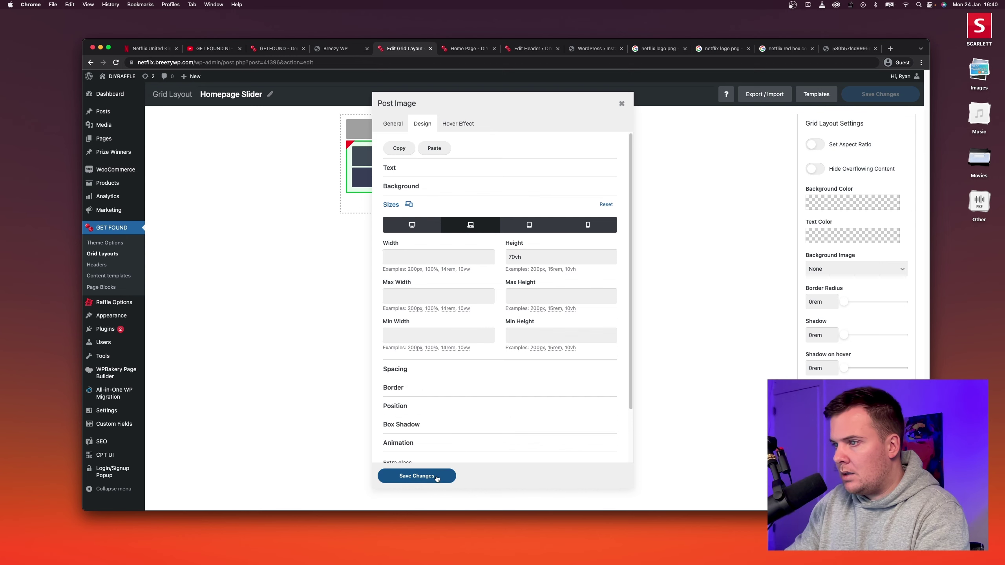
left_click(879, 95)
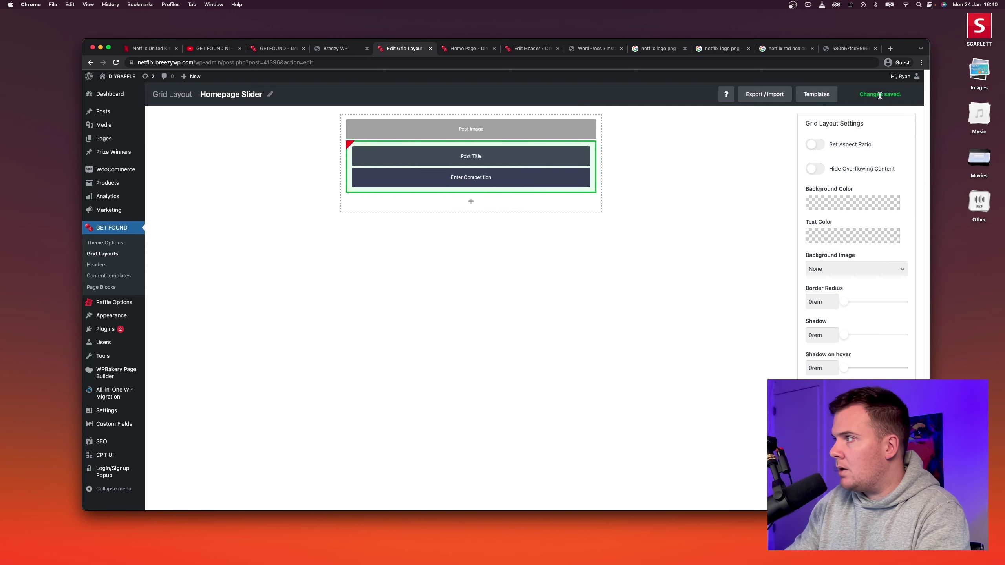
left_click(467, 48)
Reload the homepage to view the taller slider and visit the 2018 Porsche 911 competition.
left_click(116, 63)
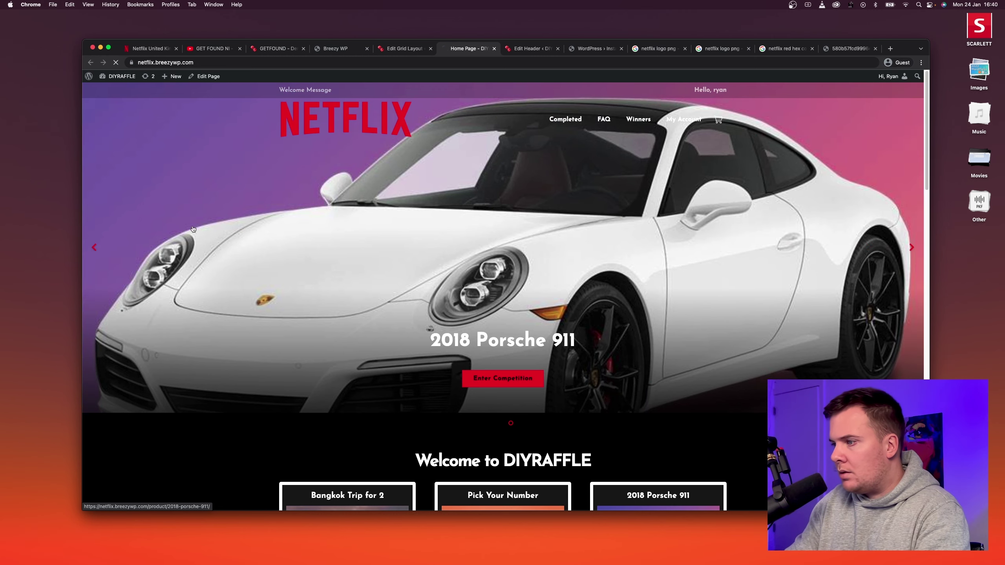
left_click_drag(193, 230, 222, 173)
left_click(222, 166)
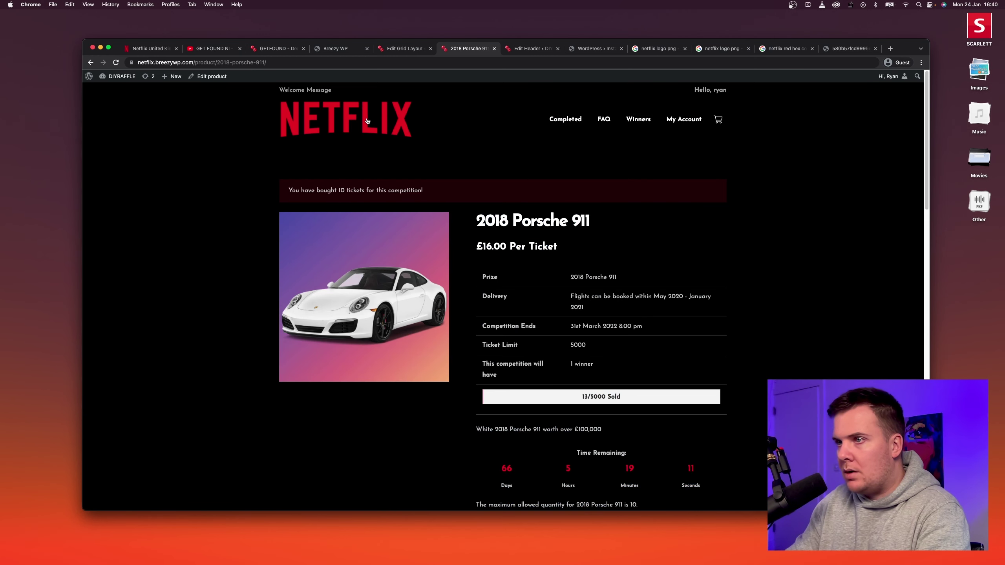
left_click(293, 131)
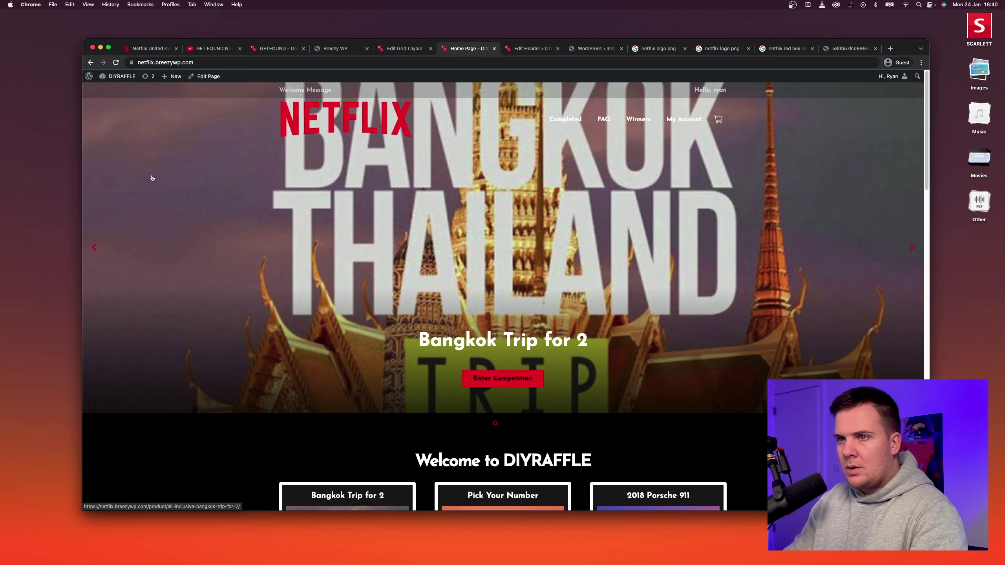
Open Chrome DevTools beside the homepage using Inspect from the page's context menu.
key("alt+super+i")
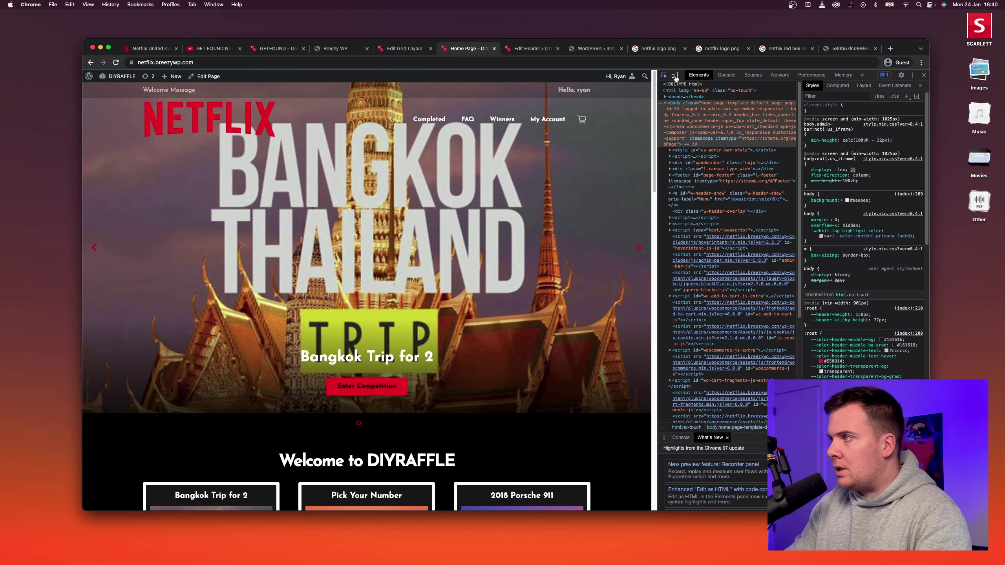
left_click(674, 75)
left_click(674, 76)
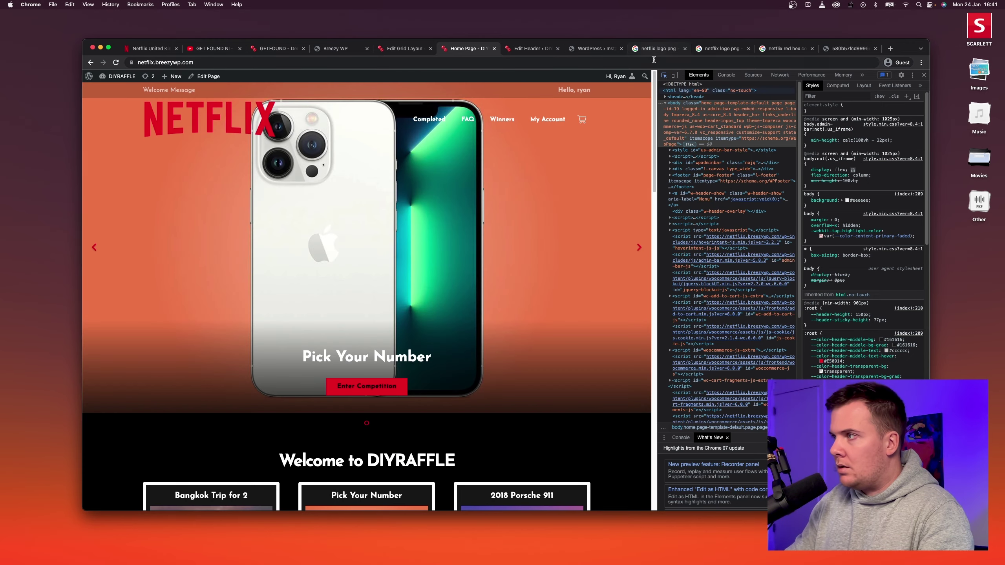
left_click(923, 75)
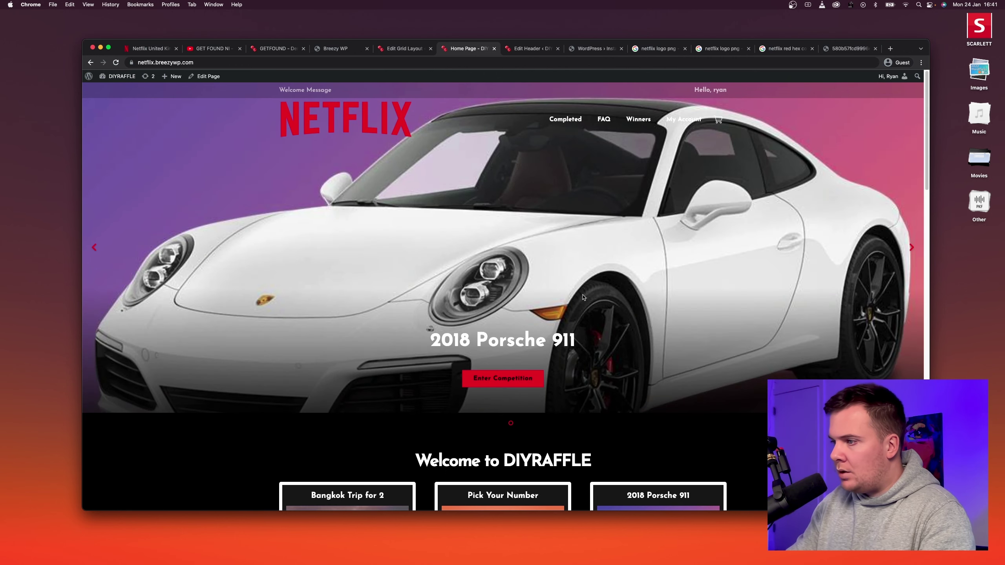
right_click(187, 447)
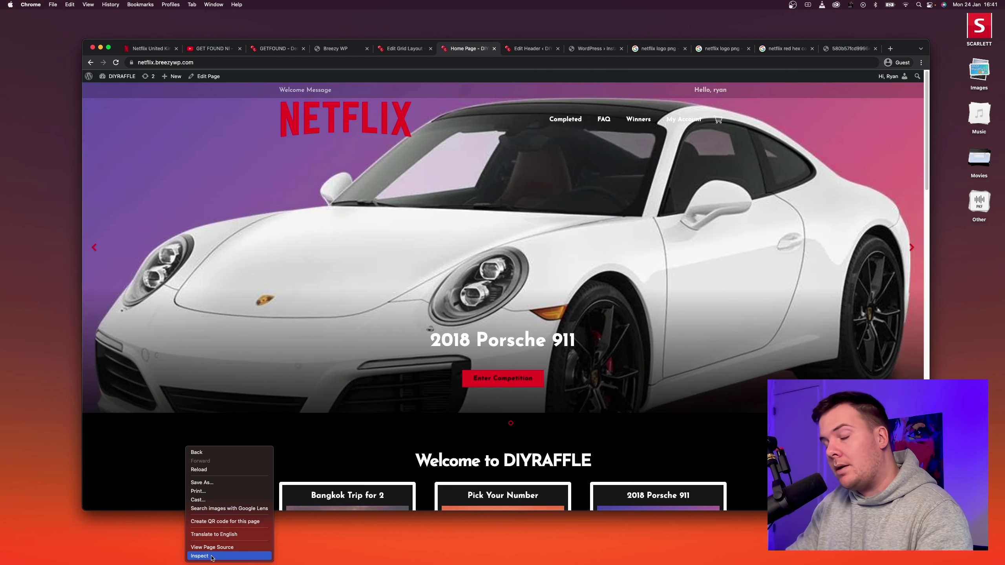
left_click(212, 556)
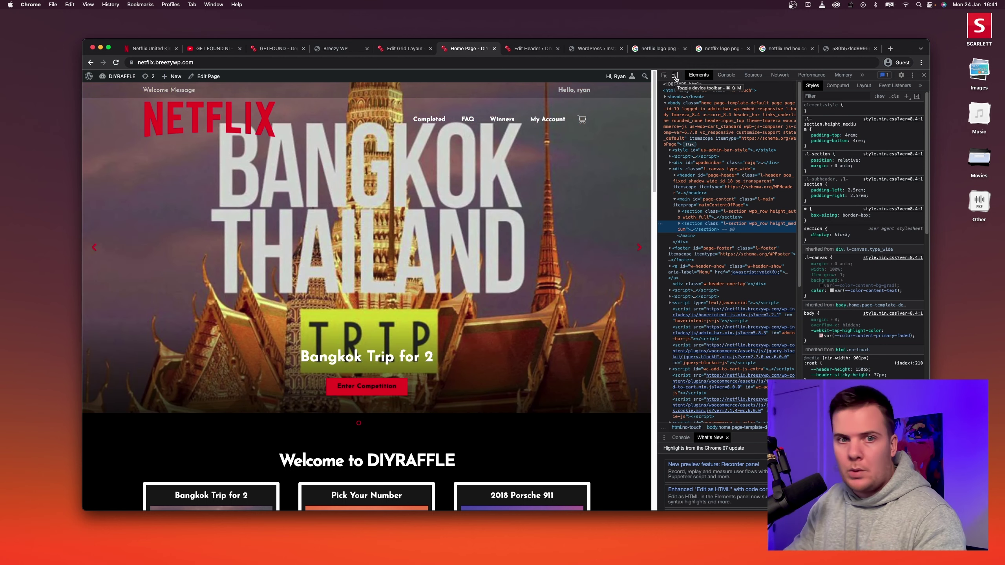
Switch the DevTools device preview to an iPhone 12 Pro.
left_click(674, 75)
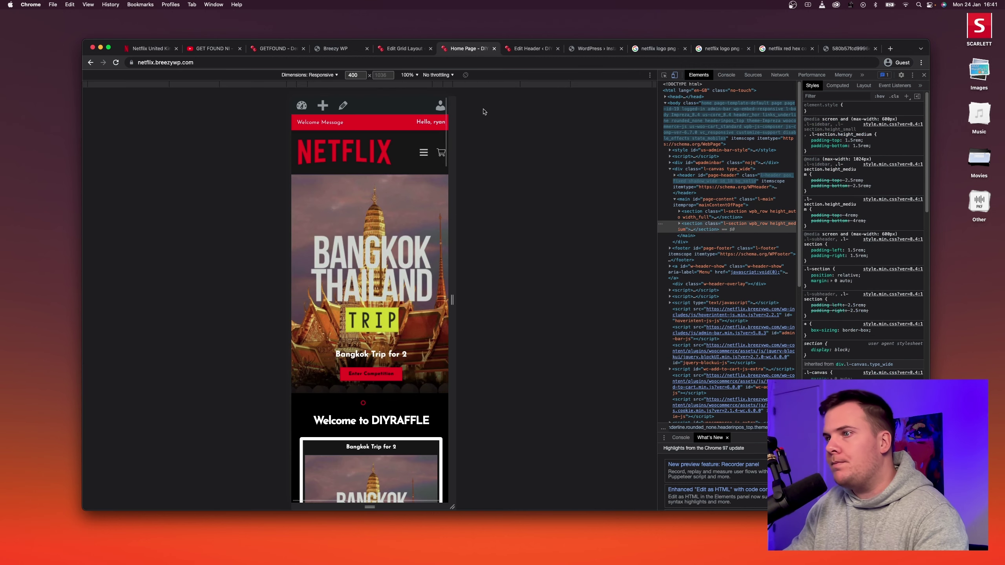
left_click(330, 76)
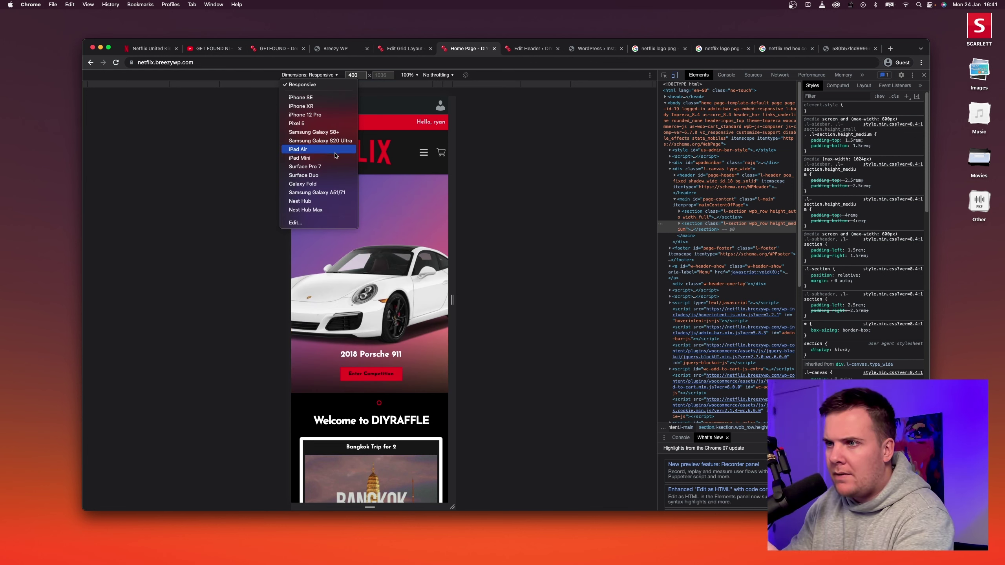
left_click(329, 115)
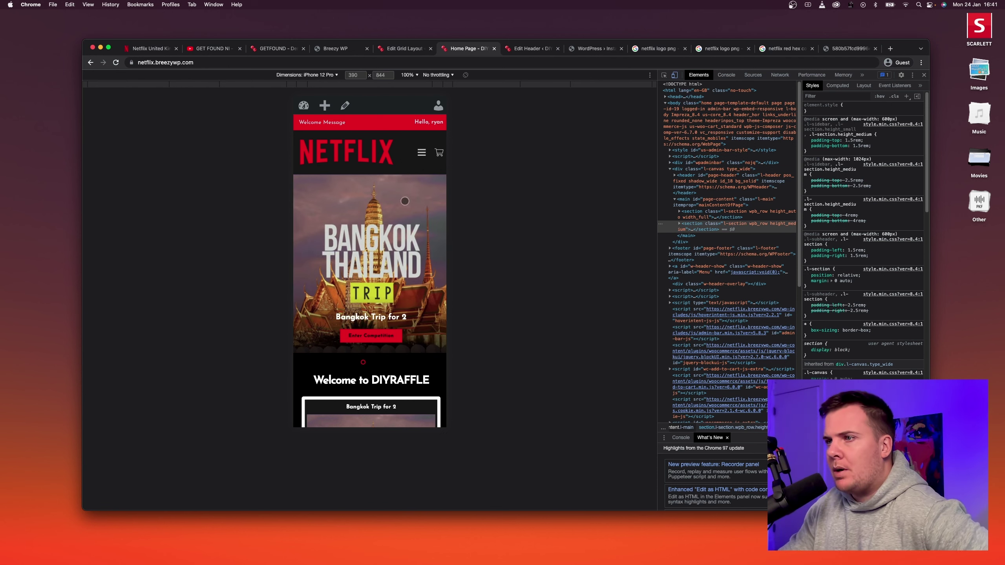
Scroll the mobile homepage and open then close the hamburger navigation menu.
scroll(401, 351, "down", 15)
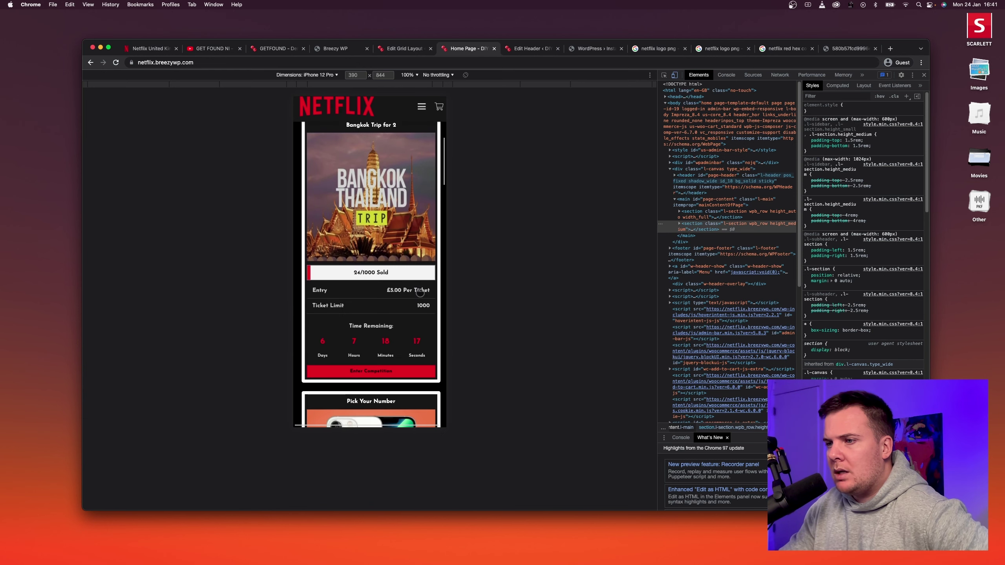
scroll(414, 183, "down", 5)
scroll(397, 319, "up", 20)
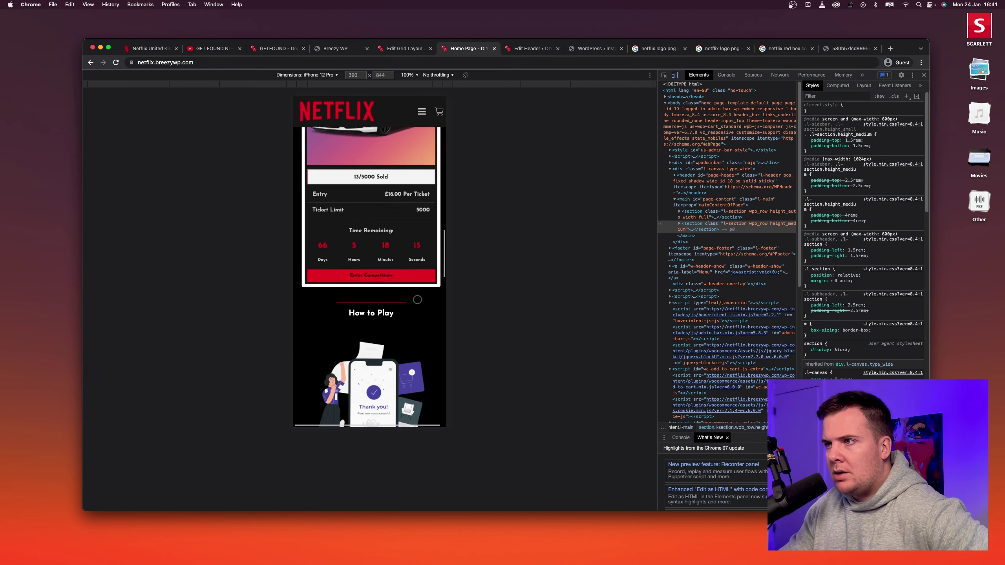
scroll(398, 318, "up", 3)
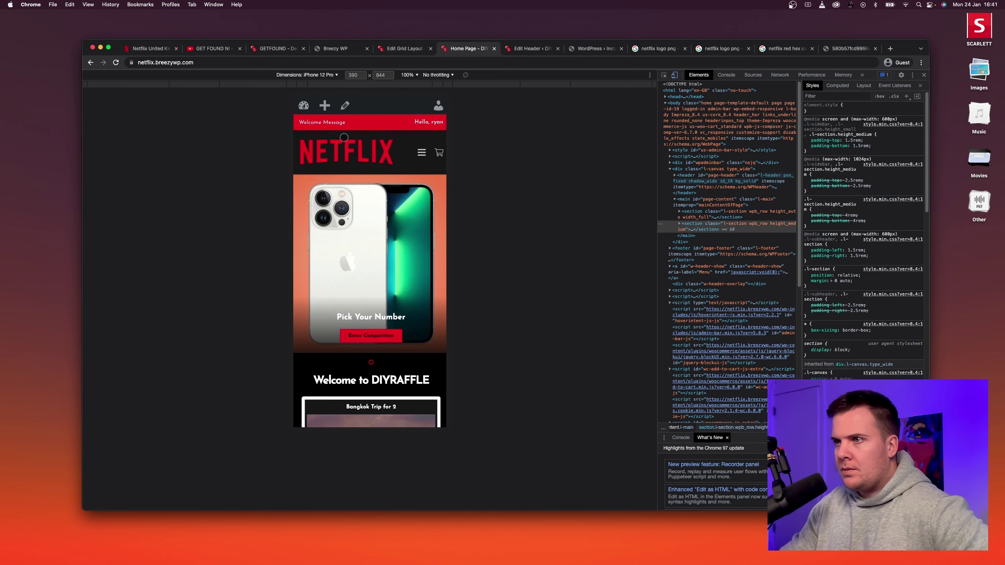
left_click(414, 151)
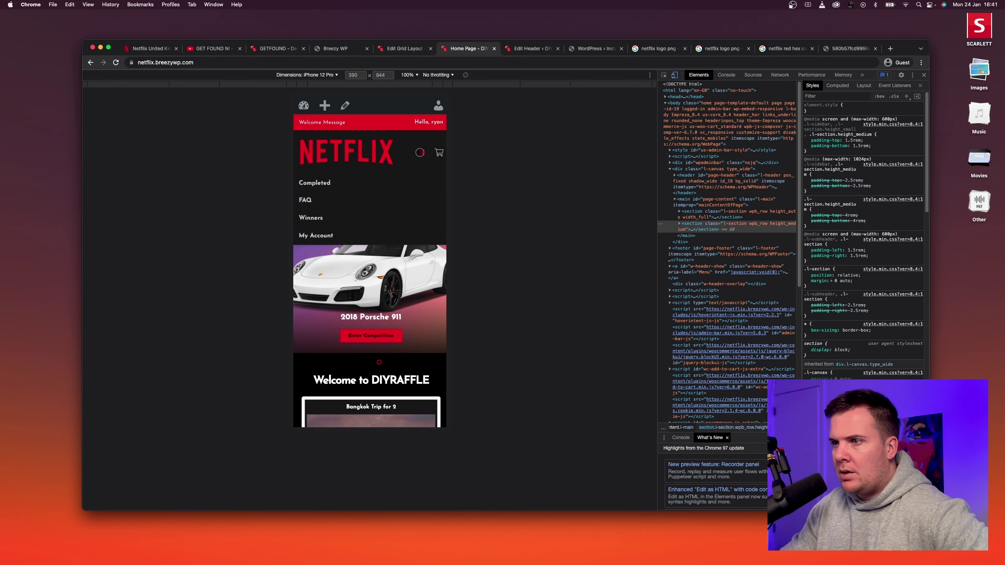
left_click(420, 153)
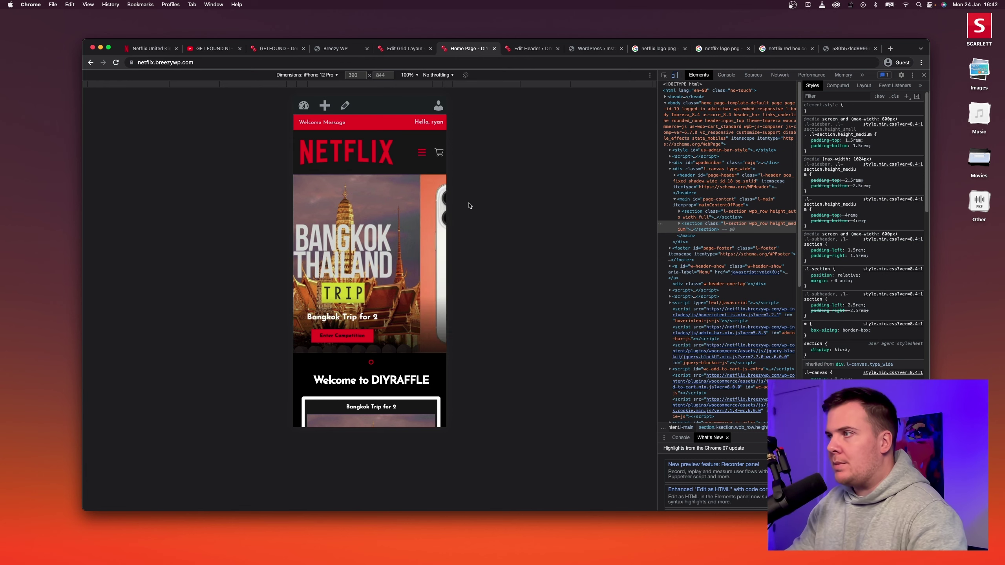
Turn off the device preview, close DevTools, and scroll through the full-width homepage.
left_click(678, 76)
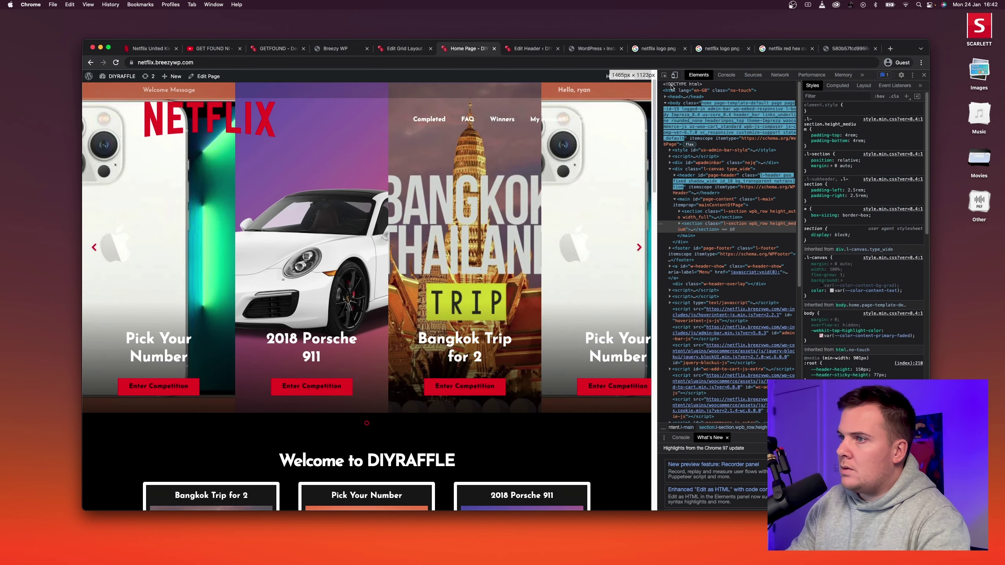
left_click(923, 75)
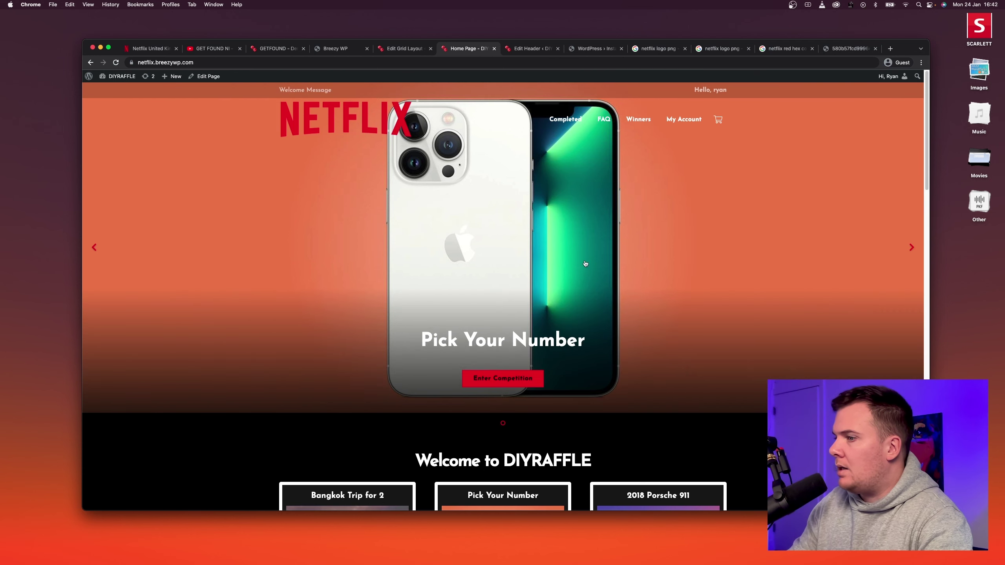
scroll(552, 236, "down", 8)
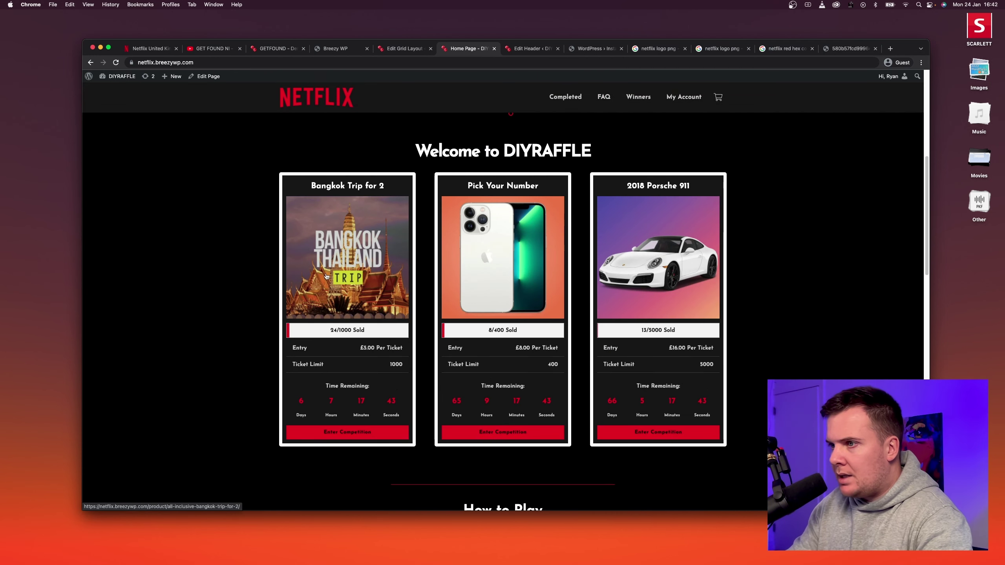
scroll(487, 250, "up", 8)
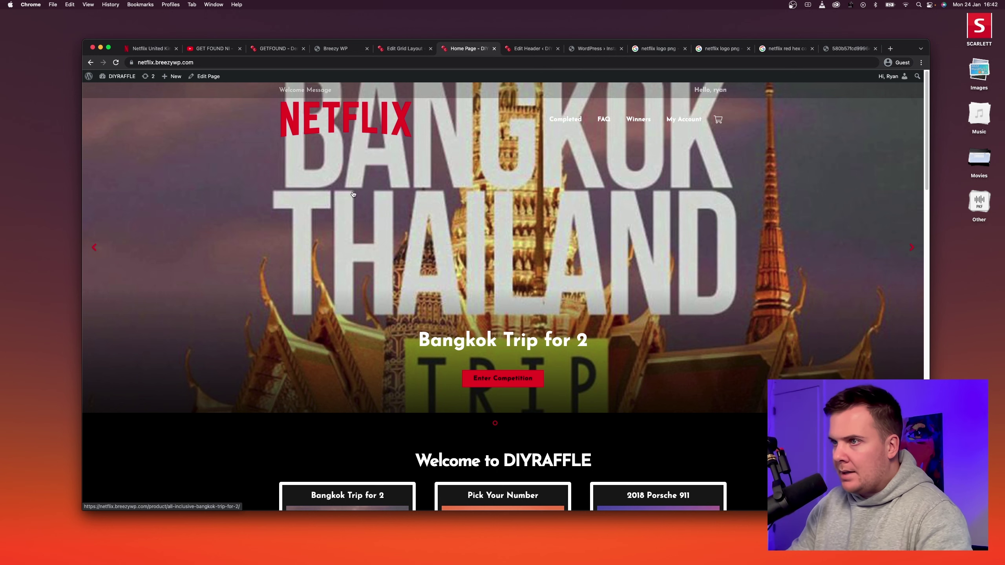
scroll(538, 198, "down", 10)
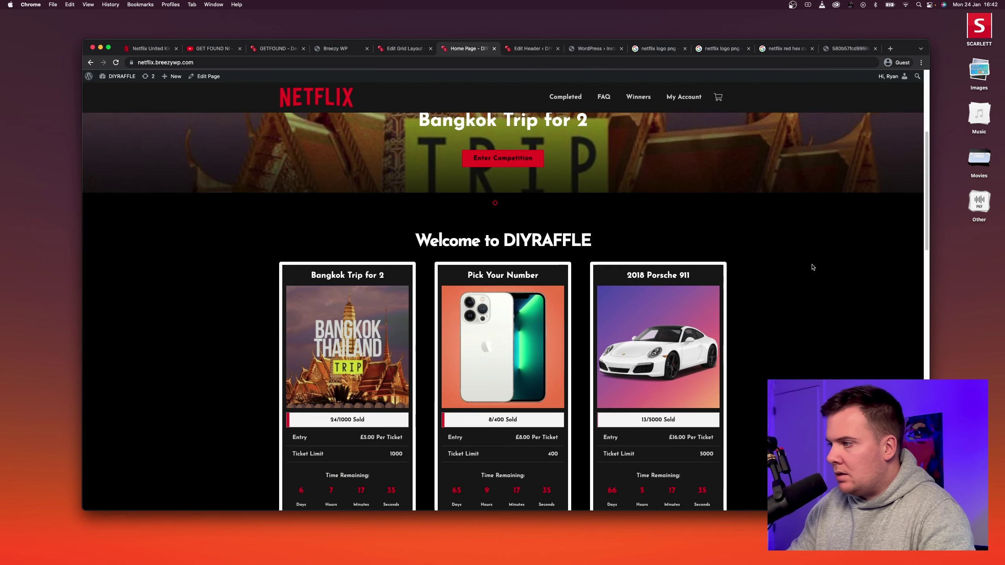
scroll(804, 260, "down", 3)
scroll(803, 253, "up", 2)
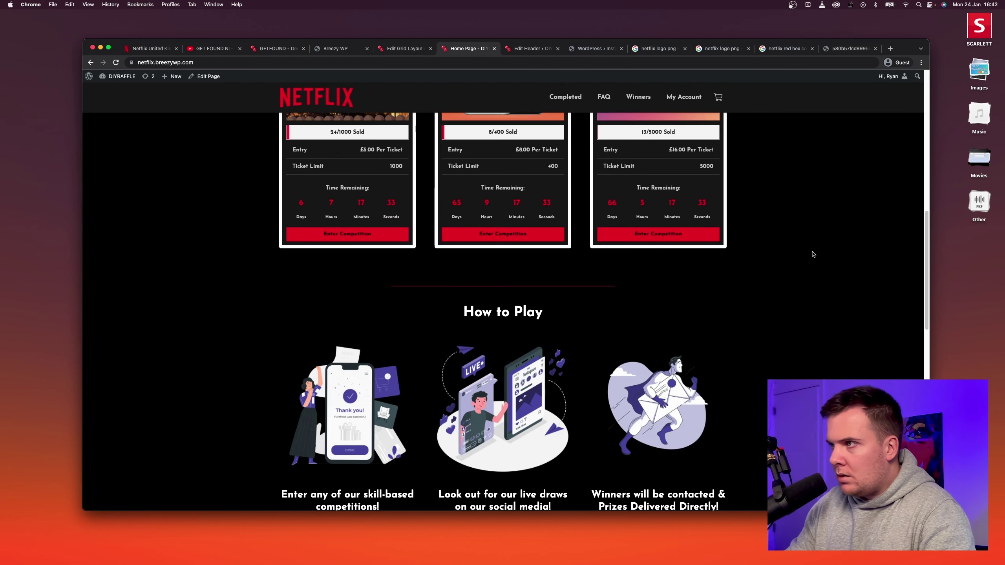
scroll(539, 174, "down", 1)
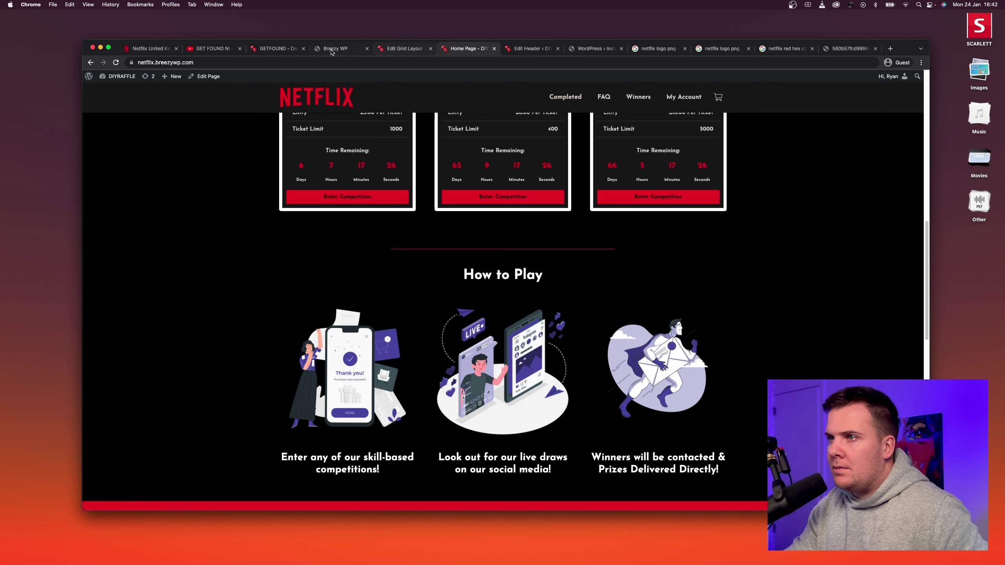
On the Netflix UK page, select the 'Create profiles for children' heading.
left_click(148, 49)
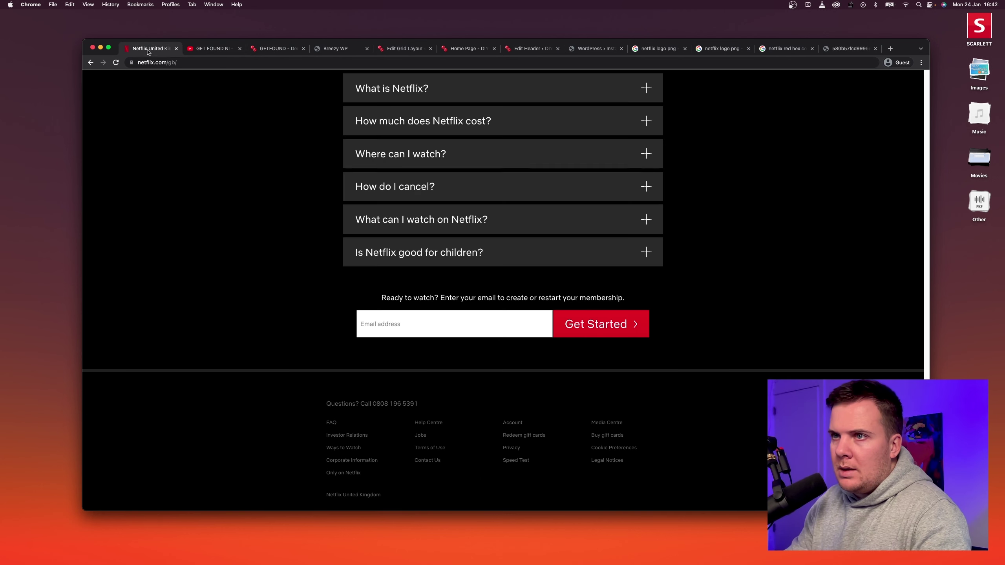
scroll(353, 255, "up", 6)
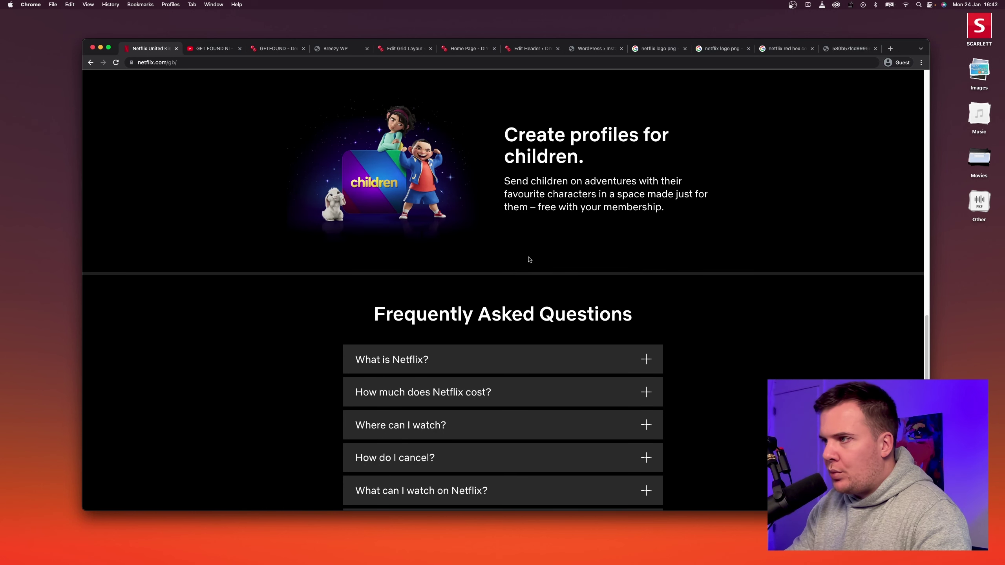
mouse_move(513, 133)
left_mouse_down()
mouse_move(629, 135)
mouse_move(566, 156)
mouse_move(559, 148)
mouse_move(604, 162)
mouse_move(522, 123)
mouse_move(507, 132)
left_mouse_up()
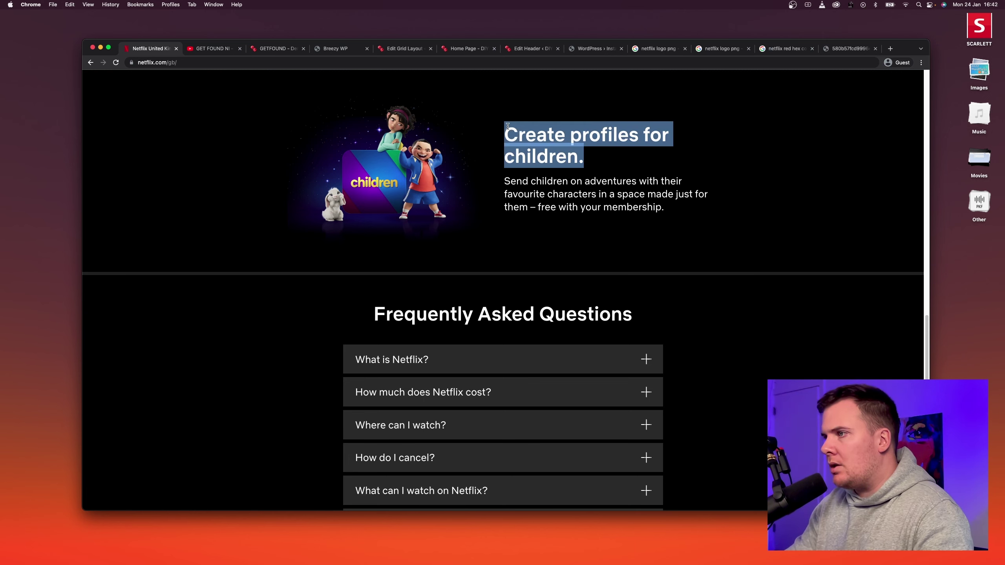
left_click(508, 132)
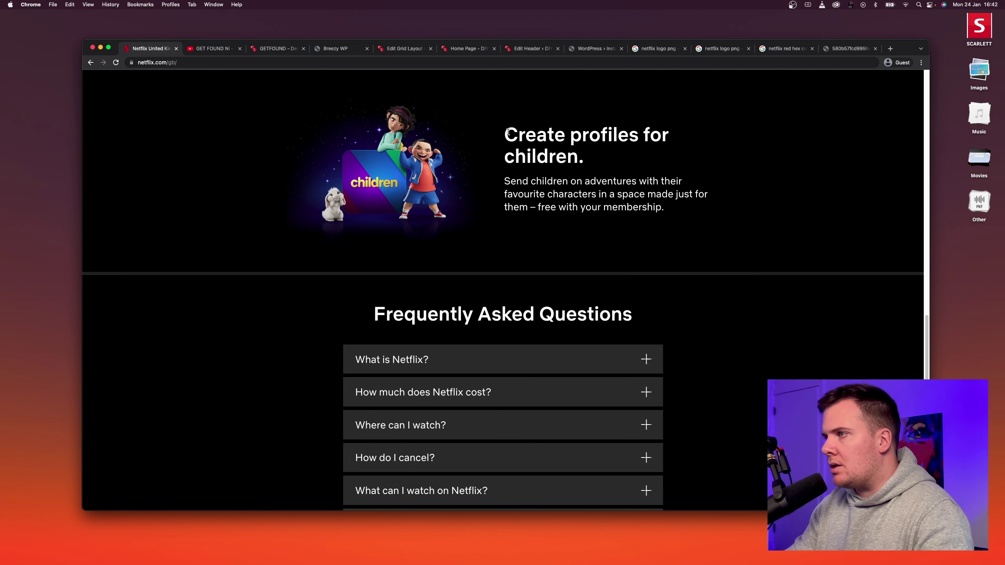
Search 'netflix font' and copy the name Bebas Neue from the fontinlogo result.
left_click(890, 49)
type("ne")
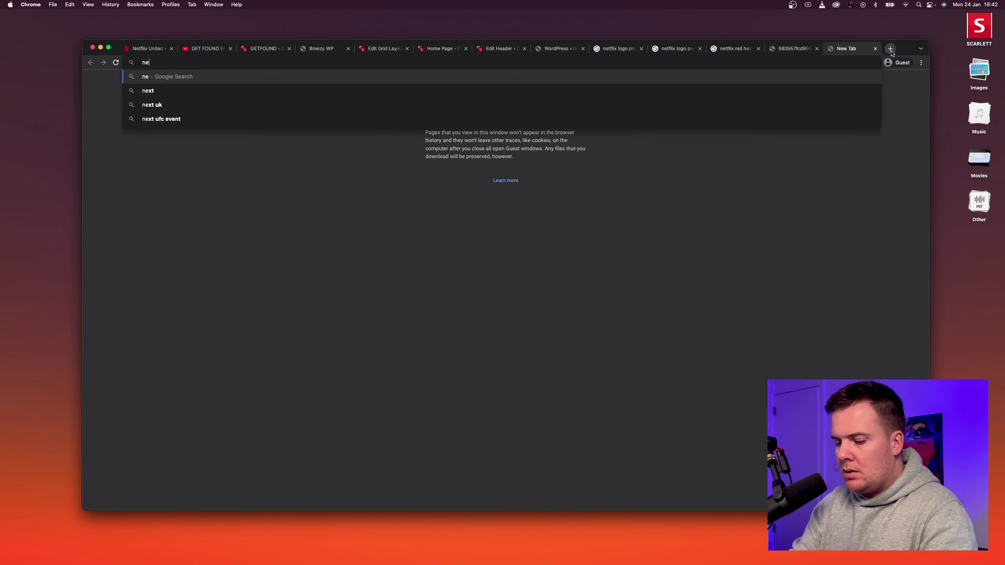
type("tflix font")
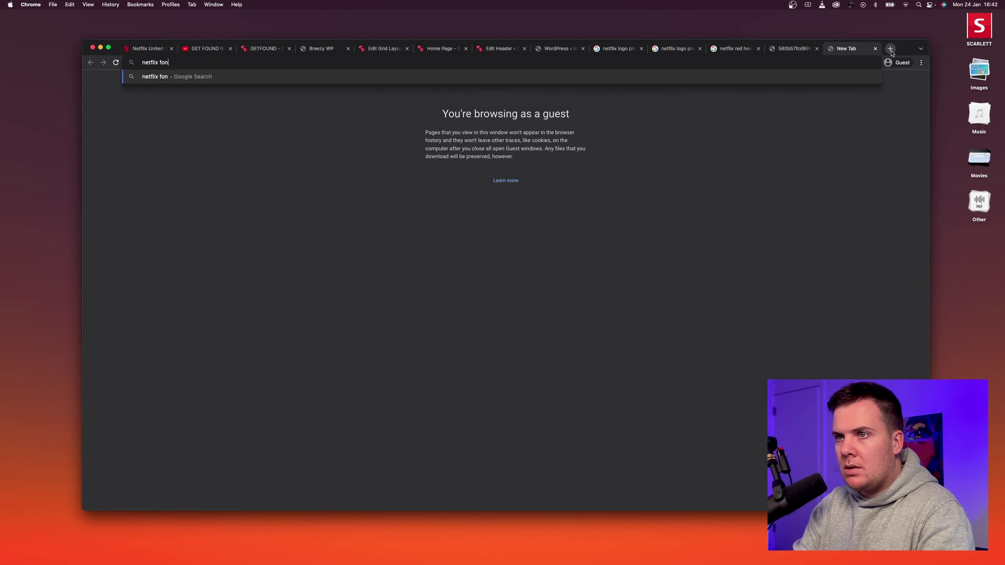
key("Return")
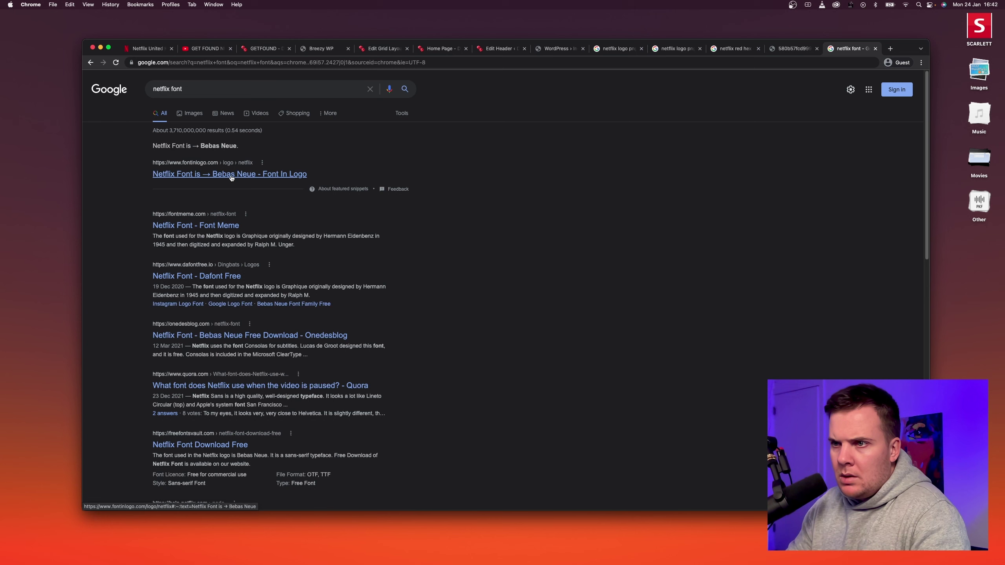
left_click(218, 174)
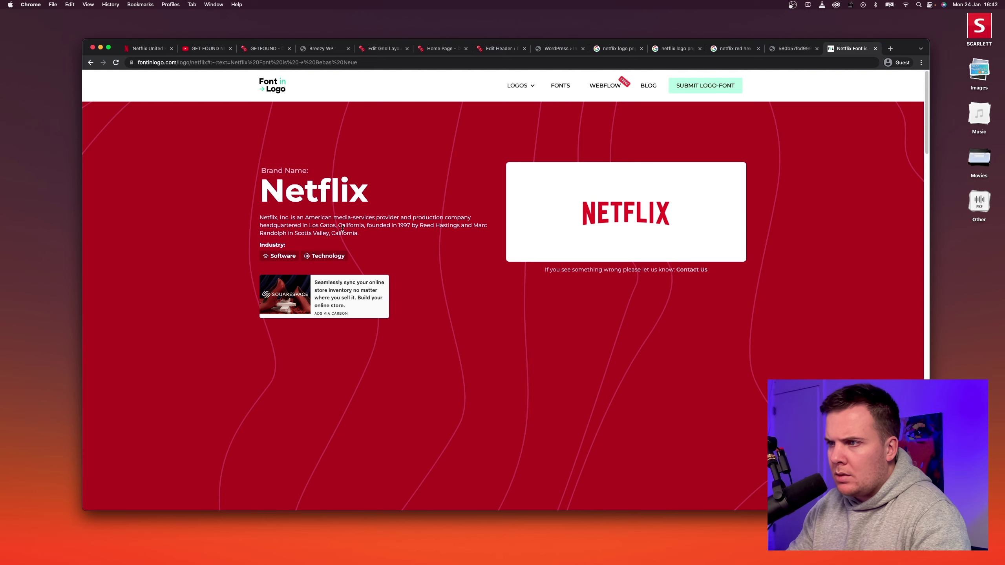
scroll(611, 259, "down", 9)
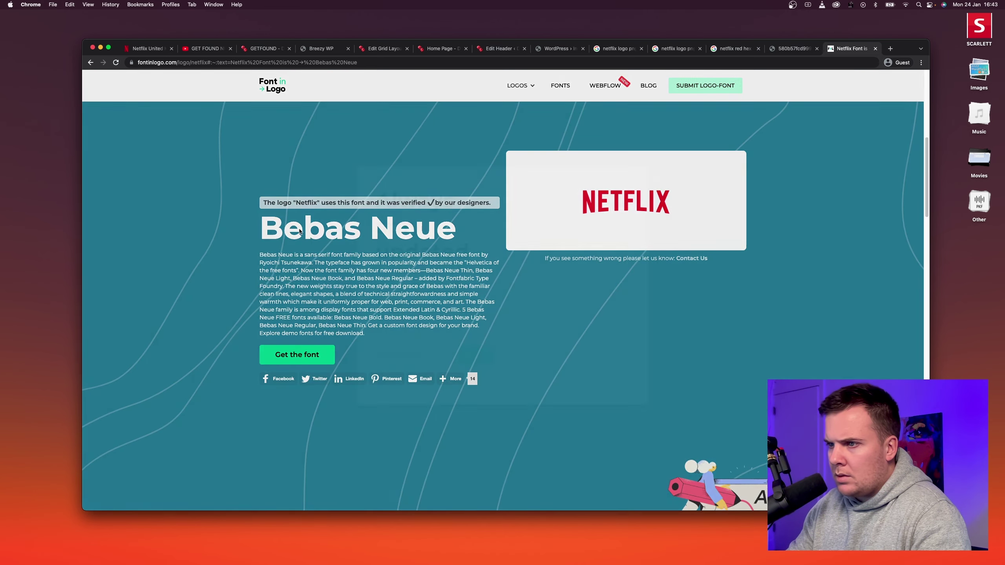
left_click_drag(255, 228, 457, 237)
key("super+c")
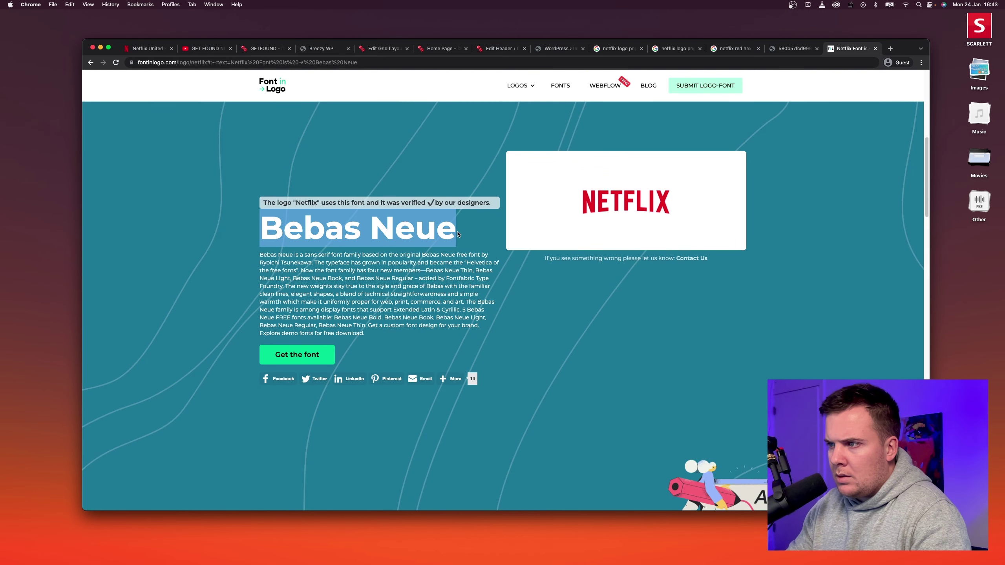
key("super+t")
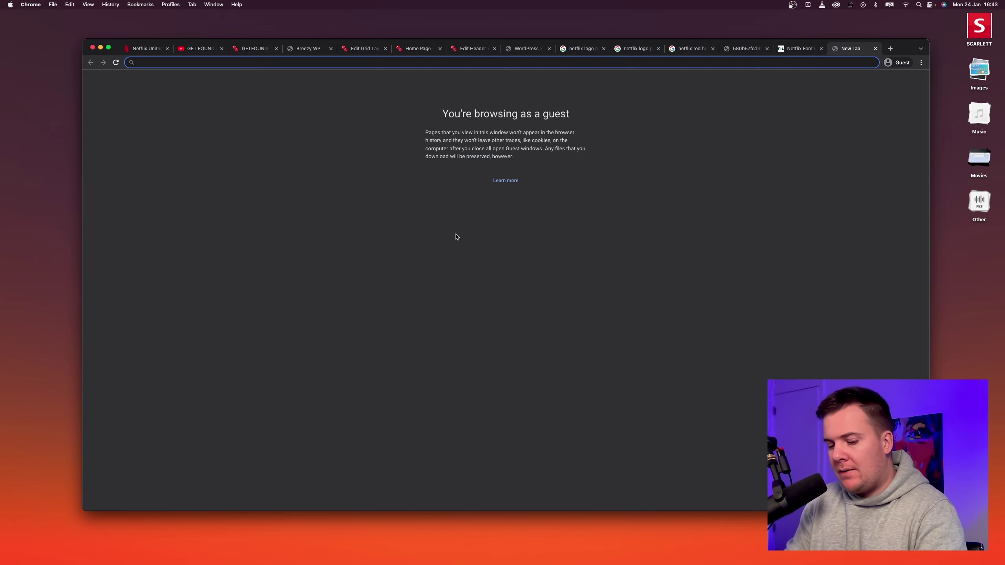
Search 'Bebas Neue google fonts alternative' and open the Bebas Neue Google Fonts page.
key("super+v")
type("f")
key("BackSpace")
type("g")
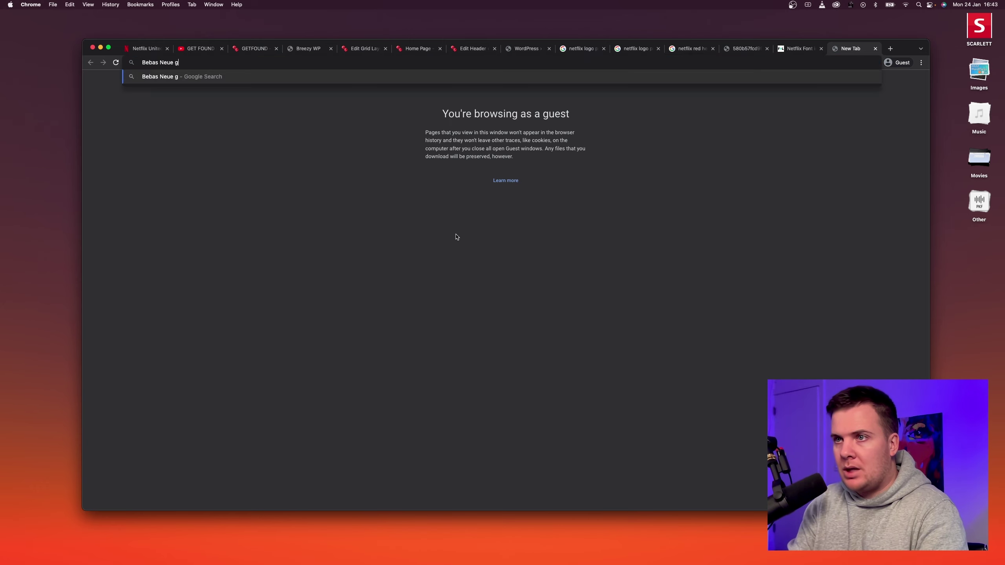
type("oogle fonts")
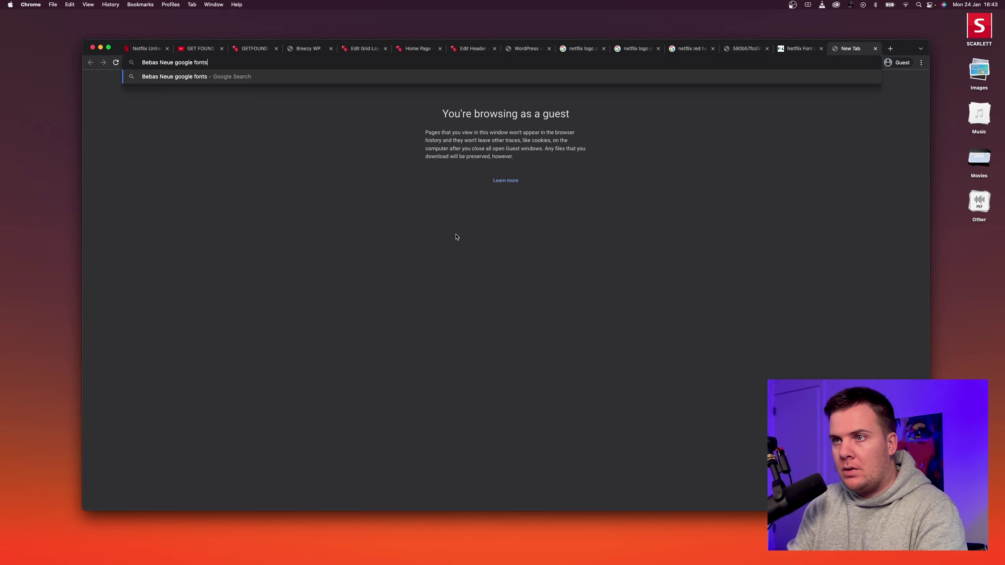
type(" alt")
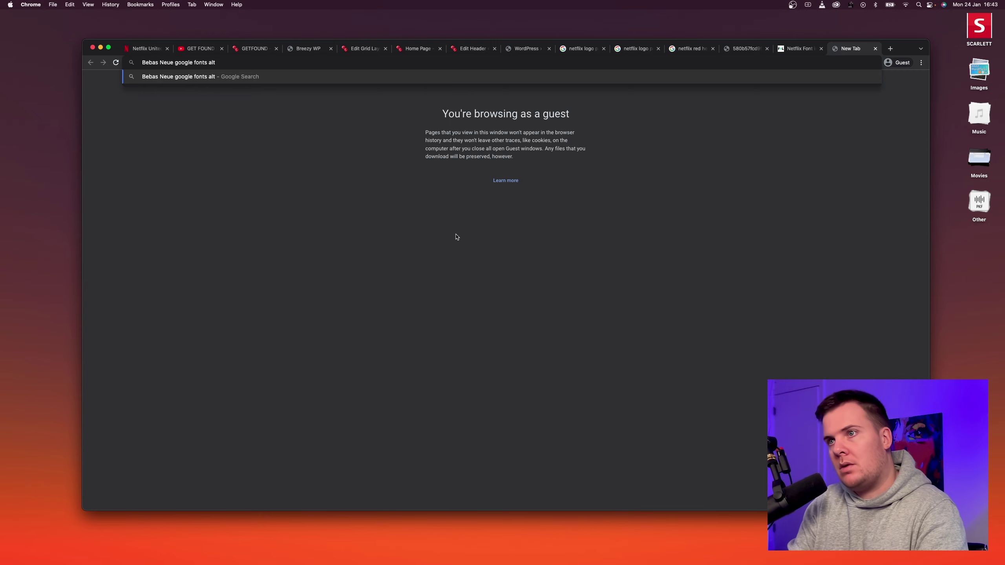
type("ernative")
key("Return")
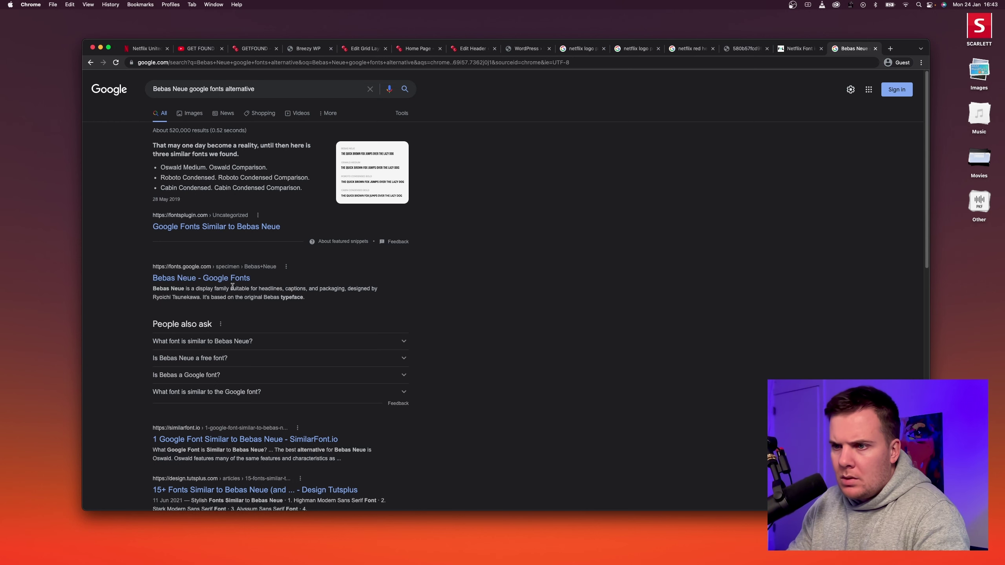
left_click(208, 281)
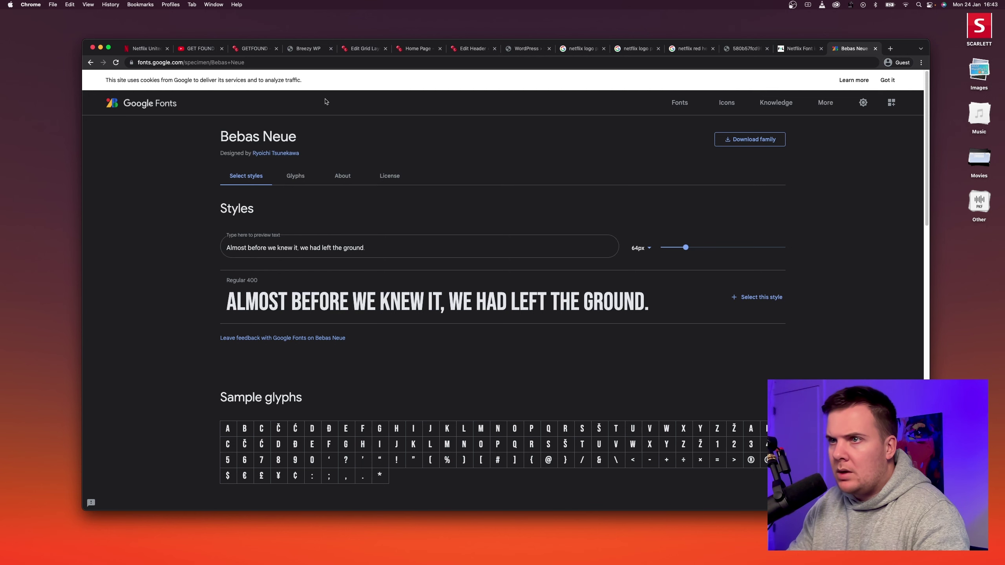
Close the leftover demo, grid layout and Netflix search tabs, returning to the WordPress header editor.
left_click(259, 53)
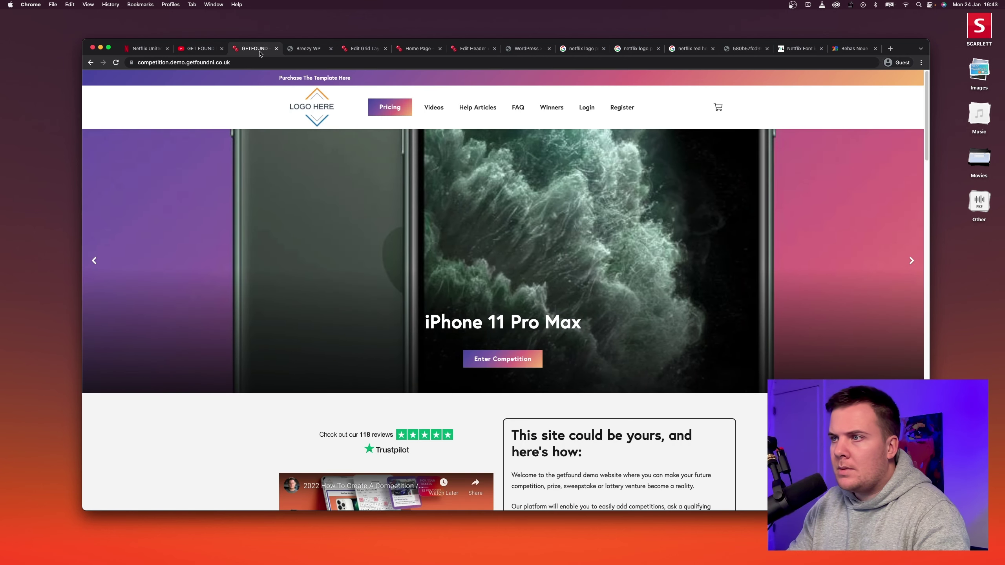
left_click(312, 53)
left_click(276, 49)
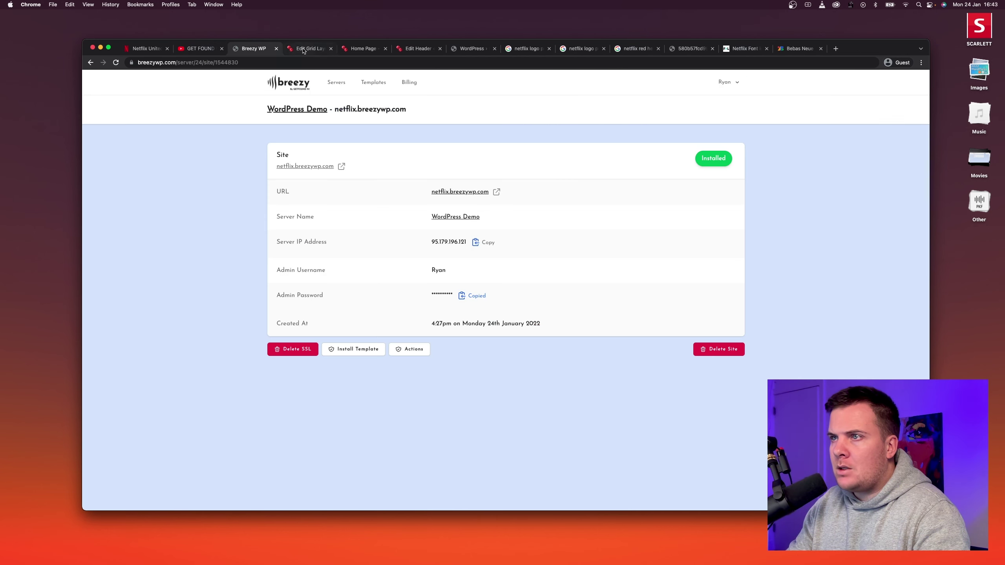
left_click(306, 49)
left_click(331, 49)
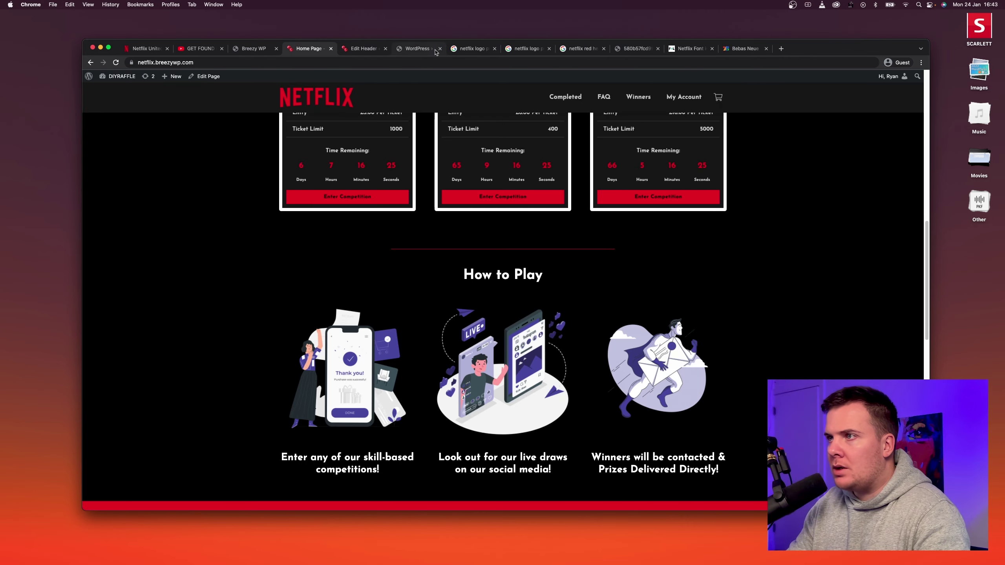
left_click(440, 49)
left_click(440, 49)
left_click(440, 48)
left_click(440, 49)
left_click(440, 48)
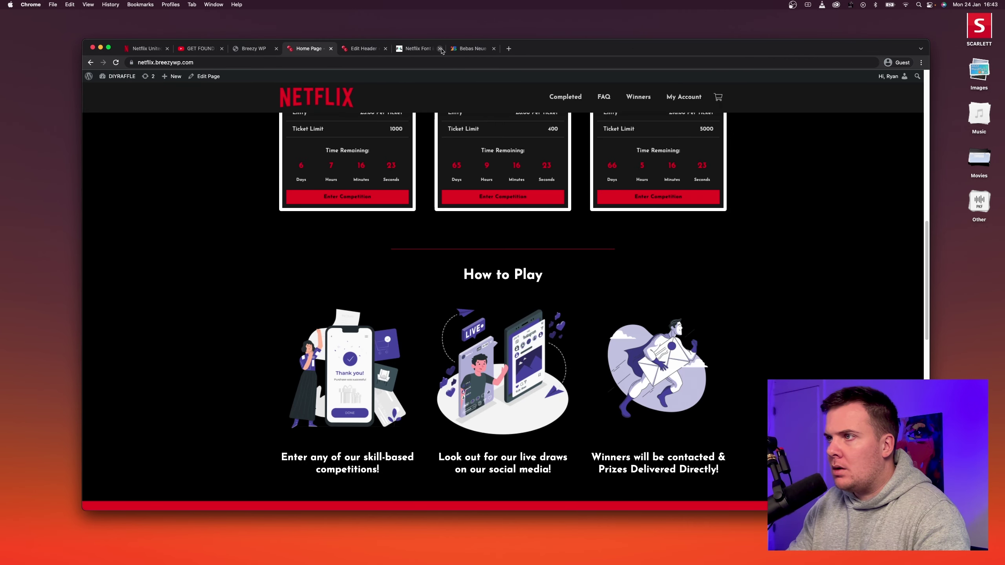
left_click(440, 48)
left_click(440, 48)
left_click(414, 48)
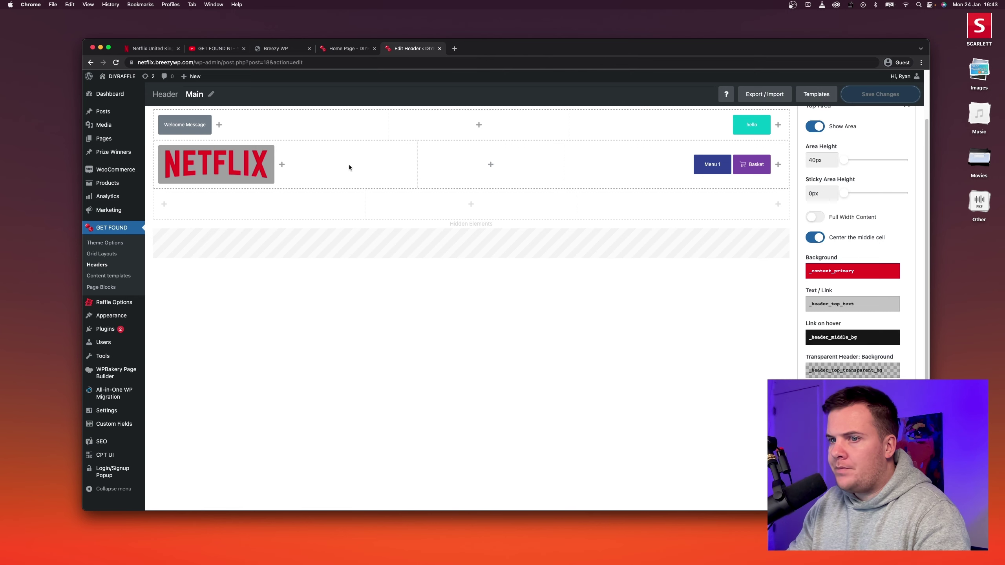
In Theme Options typography, set the body text font to Bebas Neue.
left_click(104, 243)
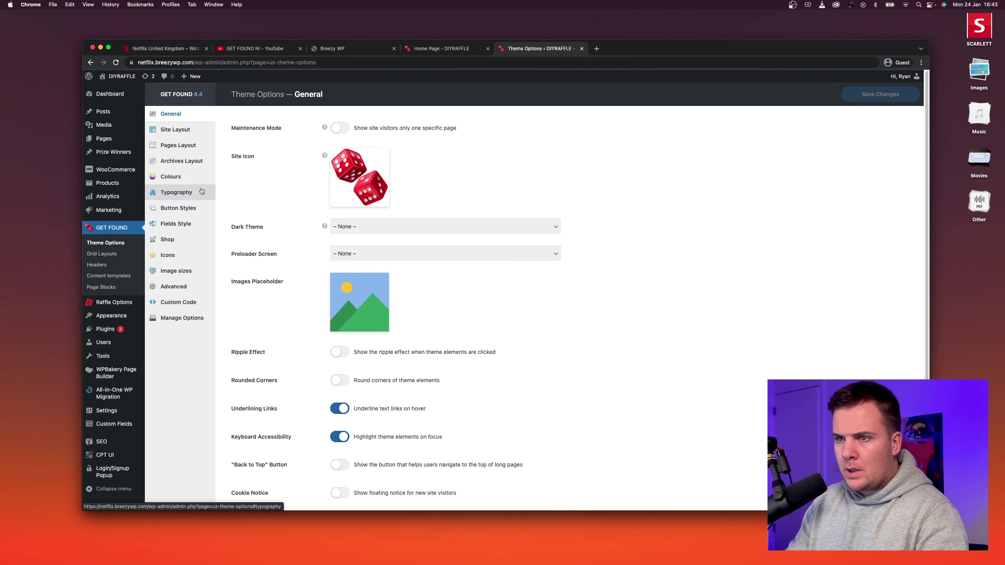
left_click(192, 193)
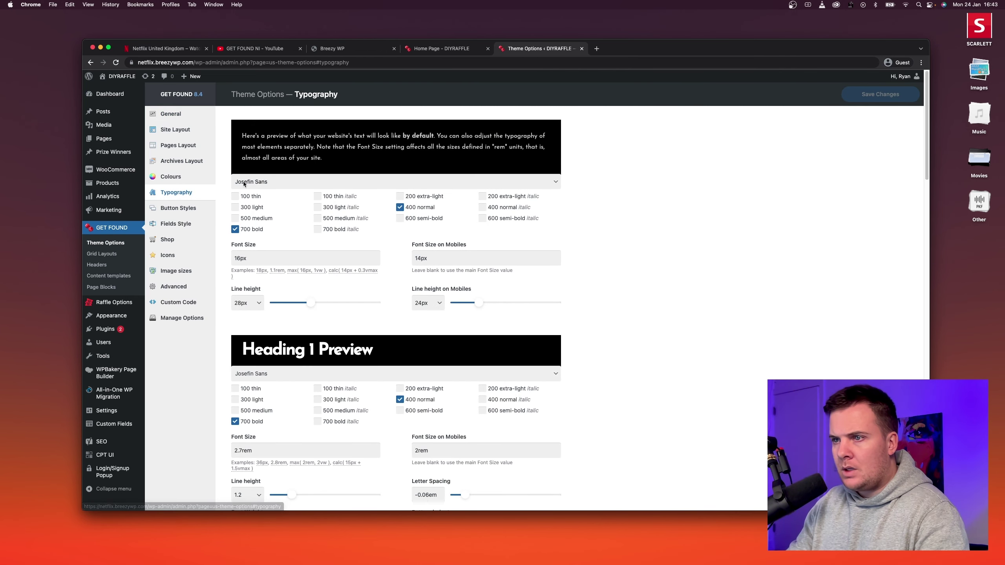
left_click(272, 181)
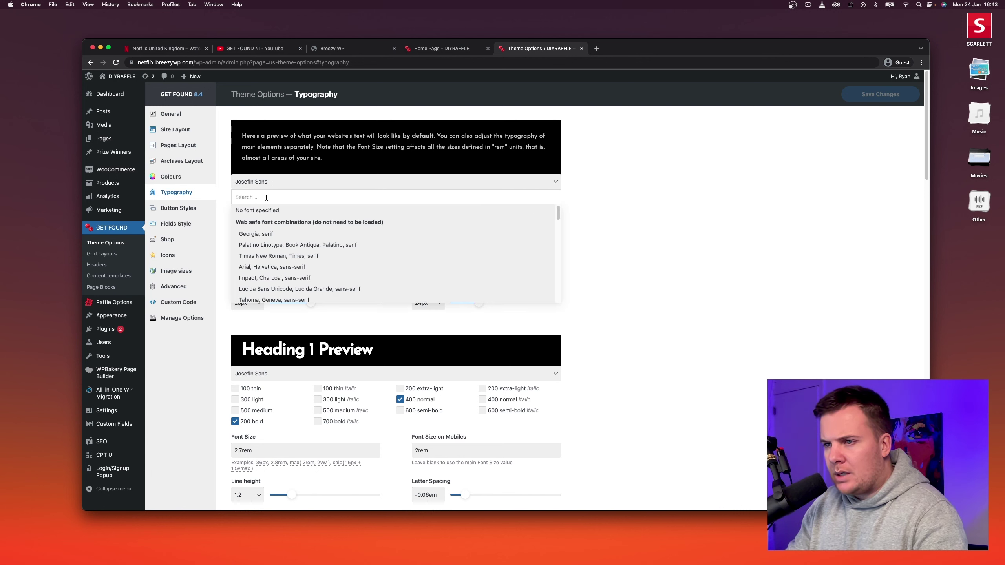
type("Bebas Neue")
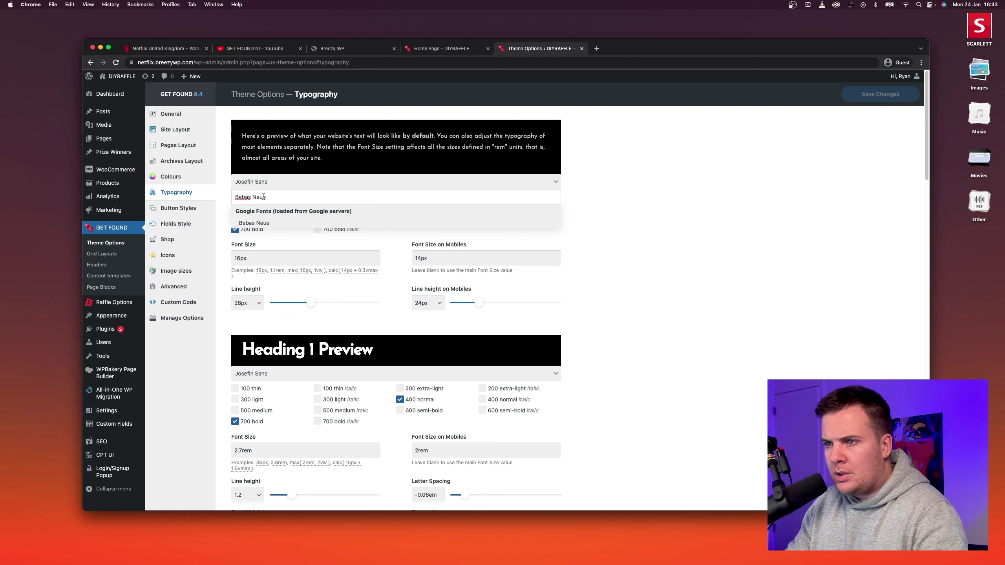
left_click(260, 224)
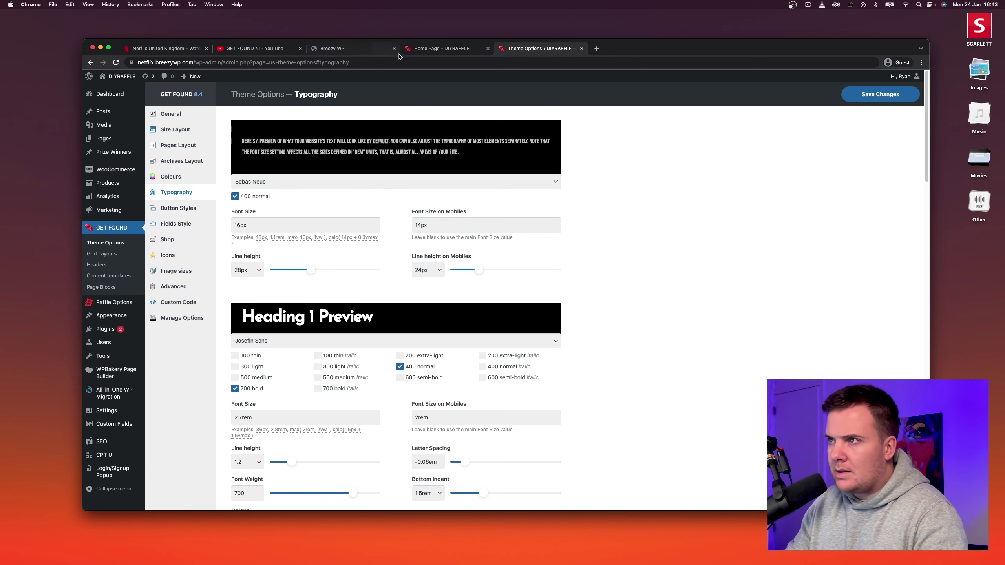
After comparing with the Netflix site, set the Heading 1 font to Bebas Neue.
left_click(181, 48)
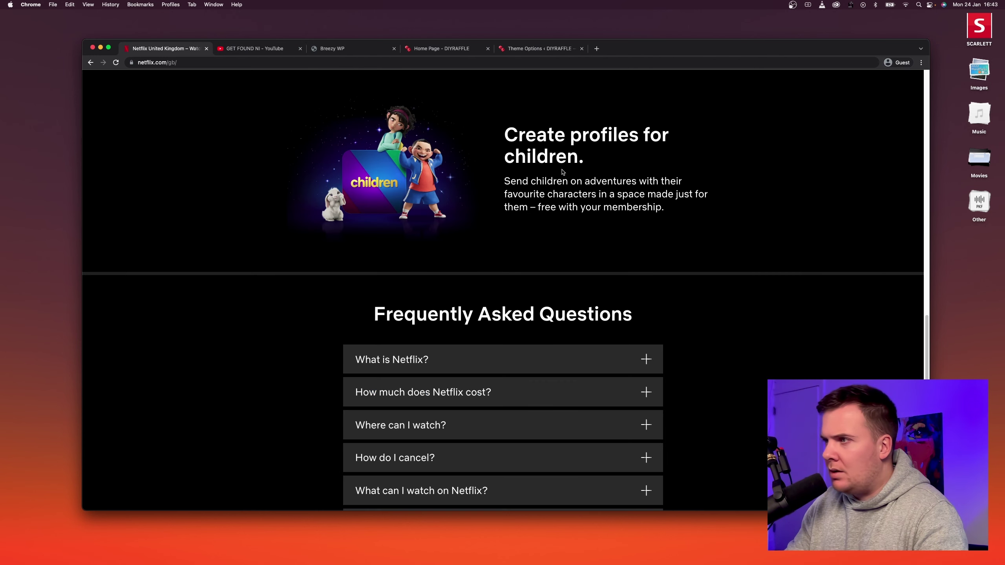
left_click(521, 45)
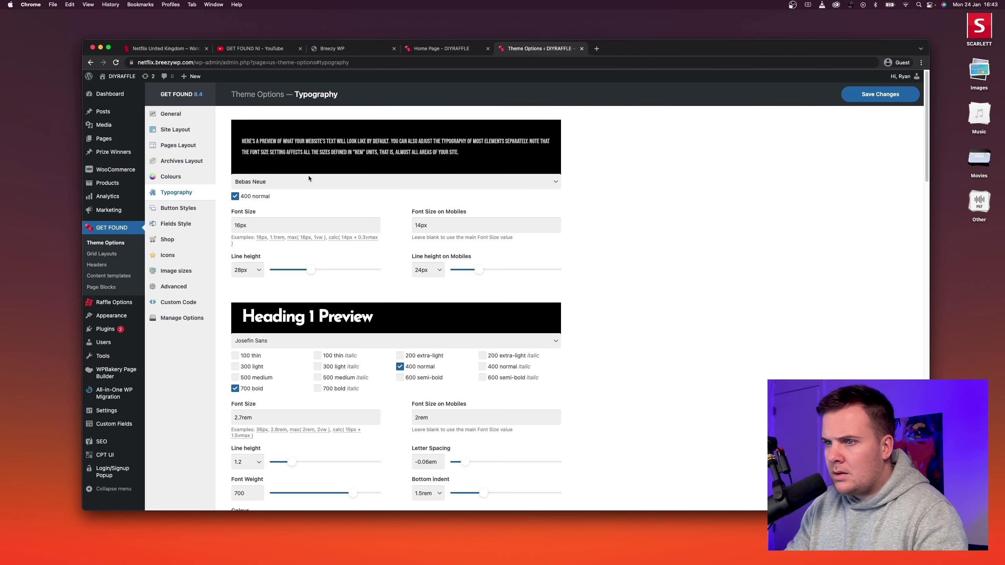
left_click_drag(346, 141, 392, 160)
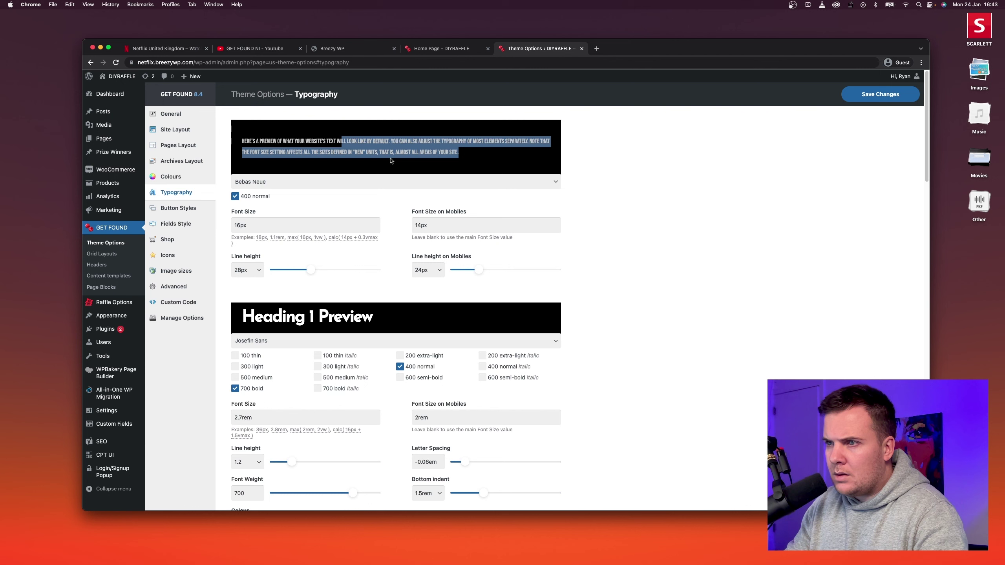
left_click(392, 160)
left_click(322, 347)
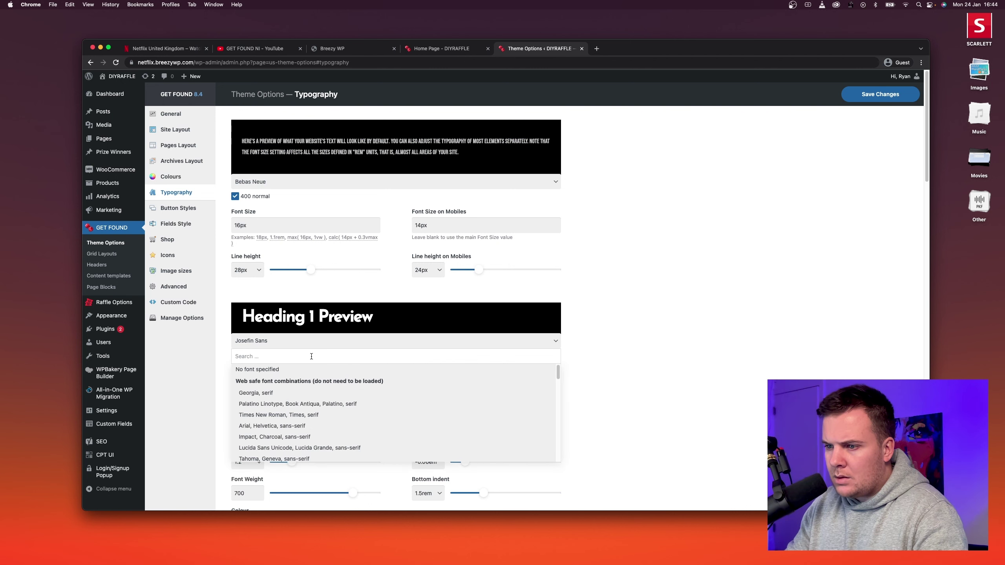
type("bebas")
left_click(315, 376)
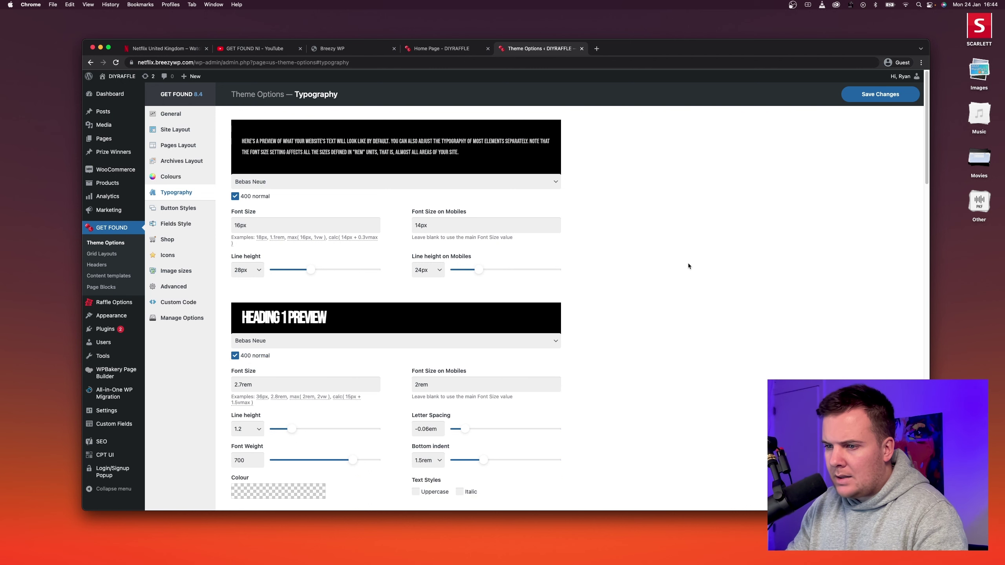
mouse_move(901, 76)
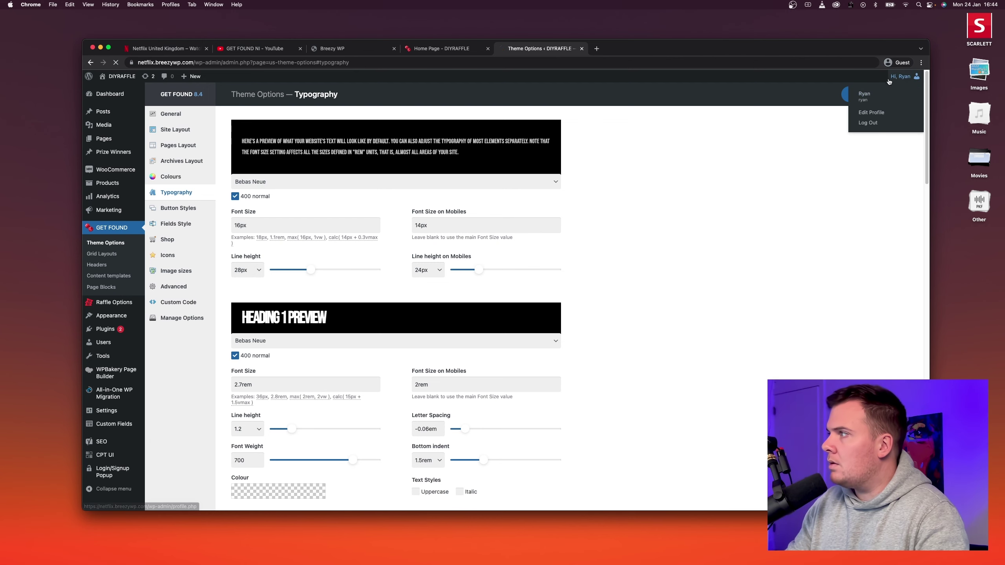
left_click(861, 94)
Back in typography settings, set the body font to Bebas Neue with the 500 medium weight.
left_click(111, 228)
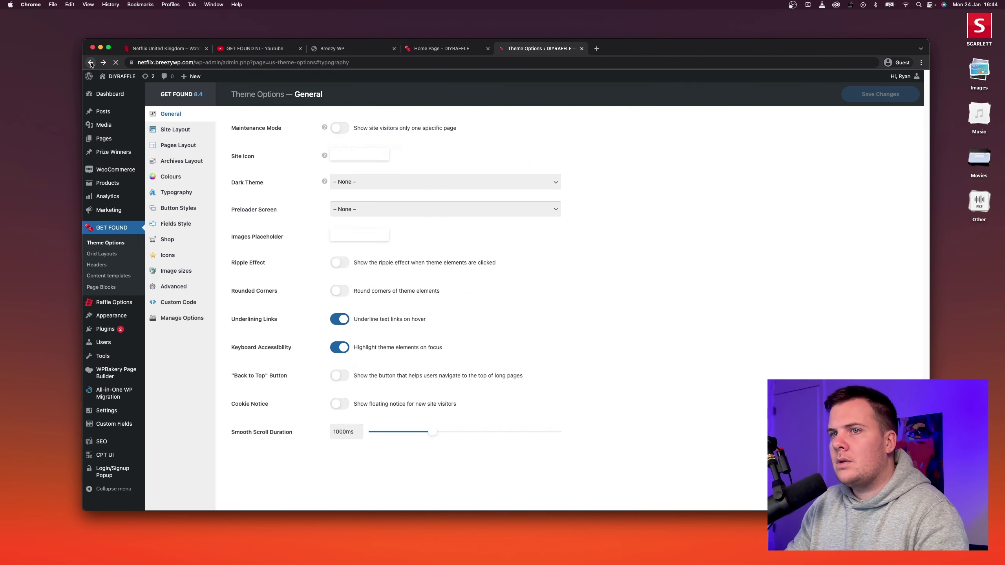
left_click(177, 192)
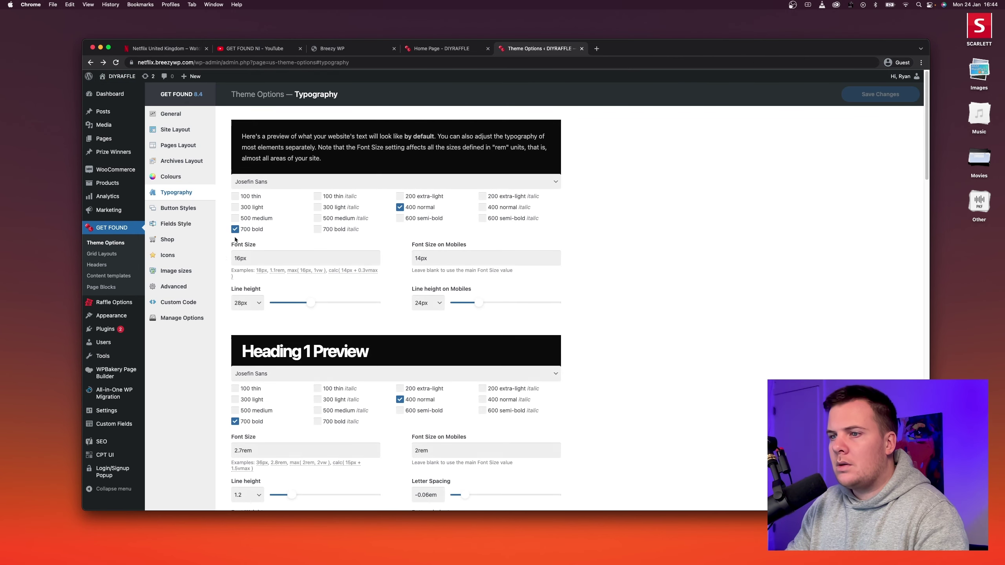
left_click(276, 180)
left_click(276, 180)
left_click(275, 180)
left_click(275, 180)
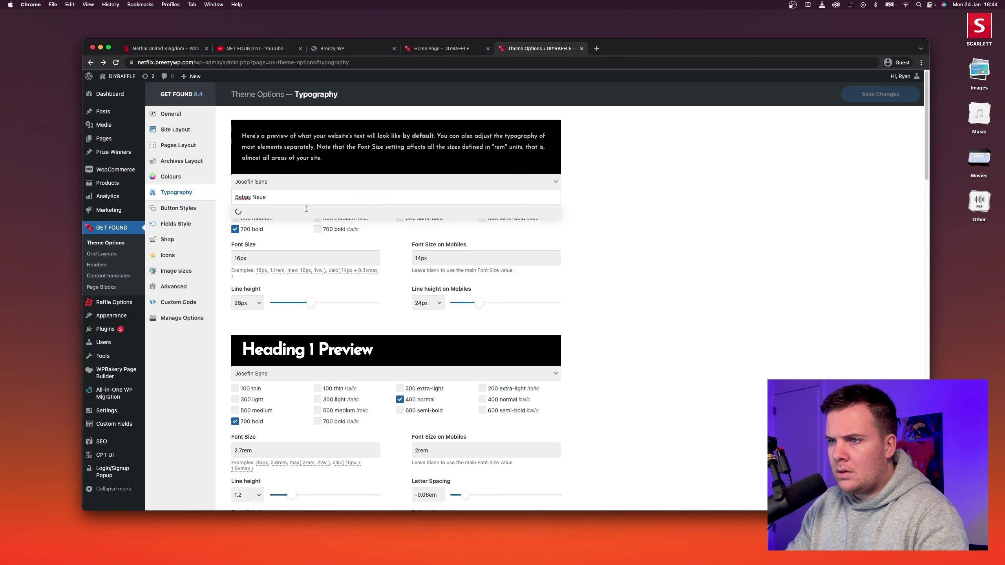
left_click(304, 220)
left_click(293, 186)
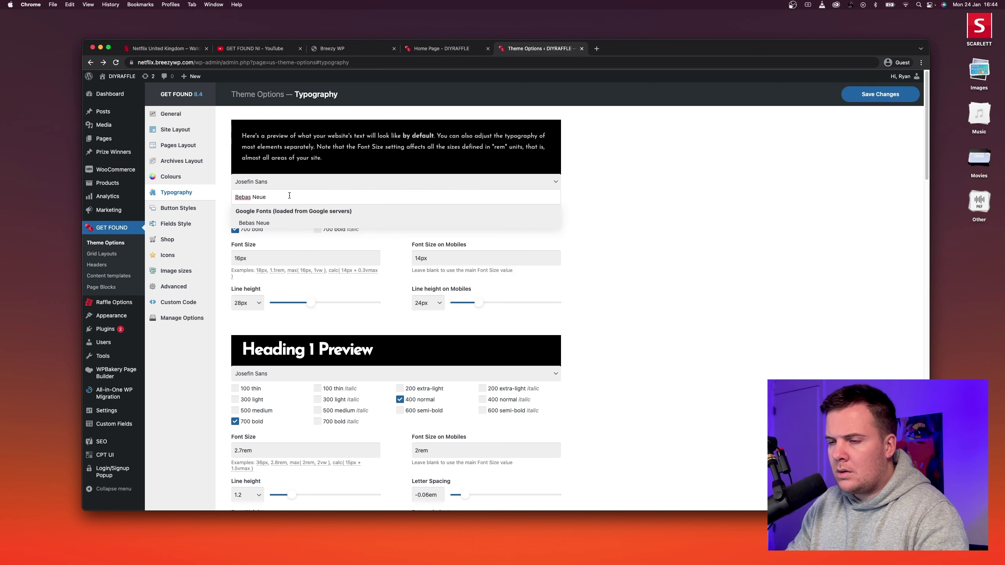
left_click(282, 222)
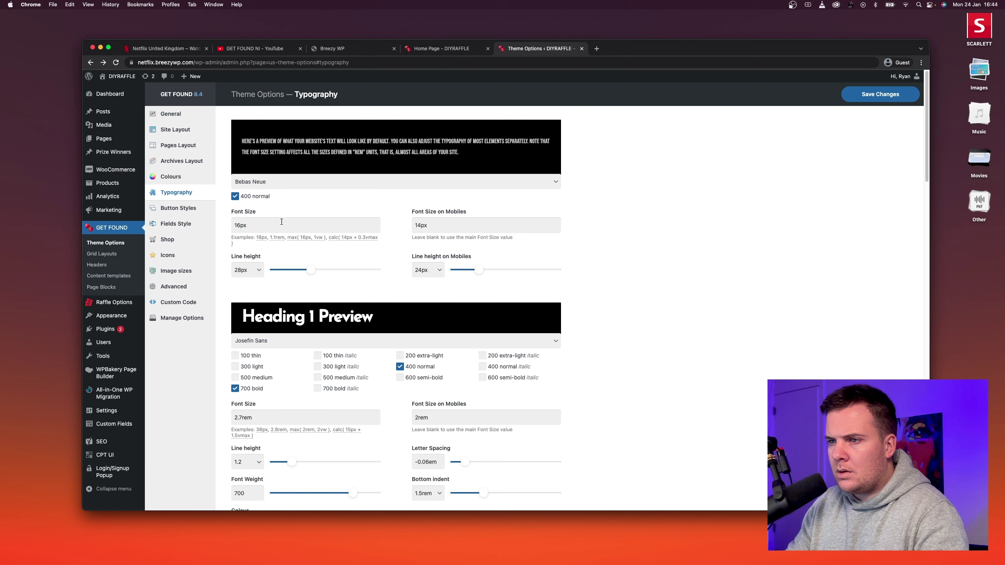
Set the Heading 1 font to Bebas Neue and save the typography changes.
left_click(286, 347)
type("Bebas Neue")
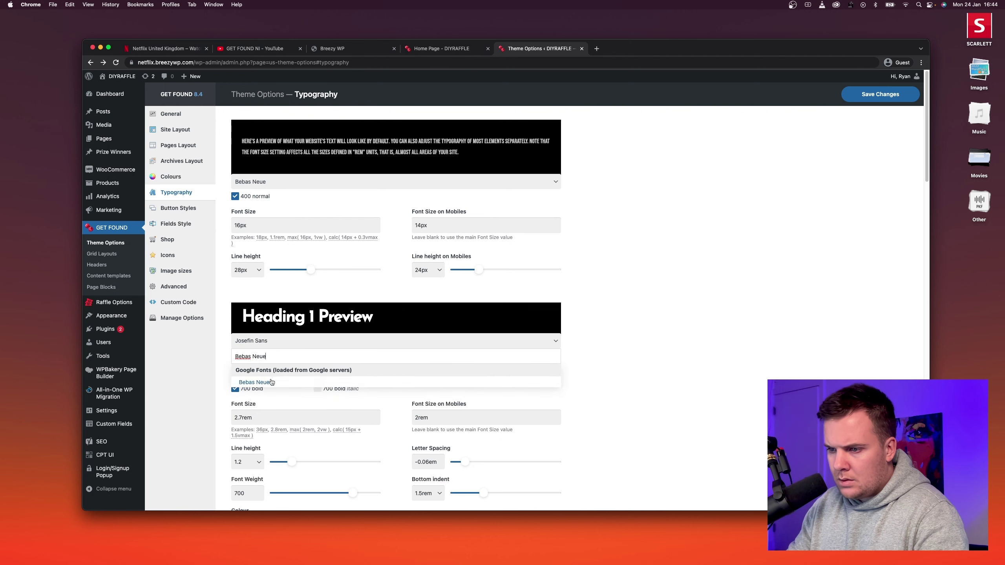
left_click(271, 382)
left_click(851, 97)
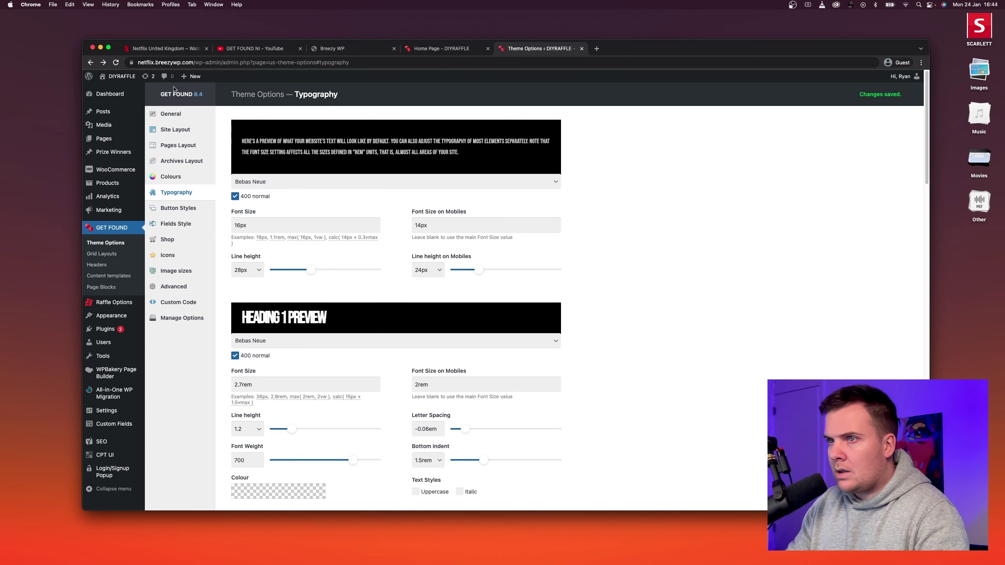
Open the live raffle site in a new tab and scroll through the homepage.
right_click(114, 89)
left_click(130, 95)
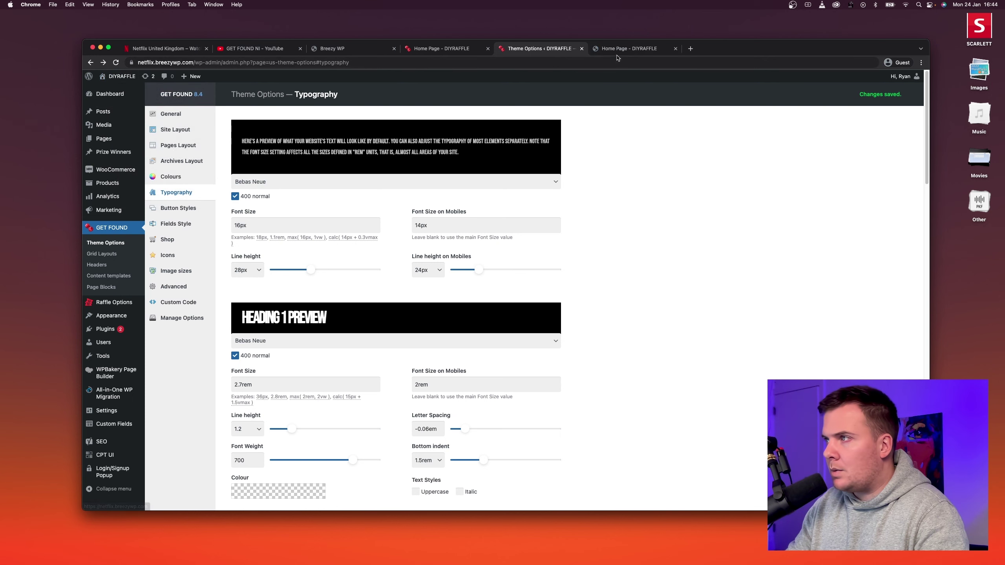
left_click(625, 48)
scroll(459, 215, "down", 5)
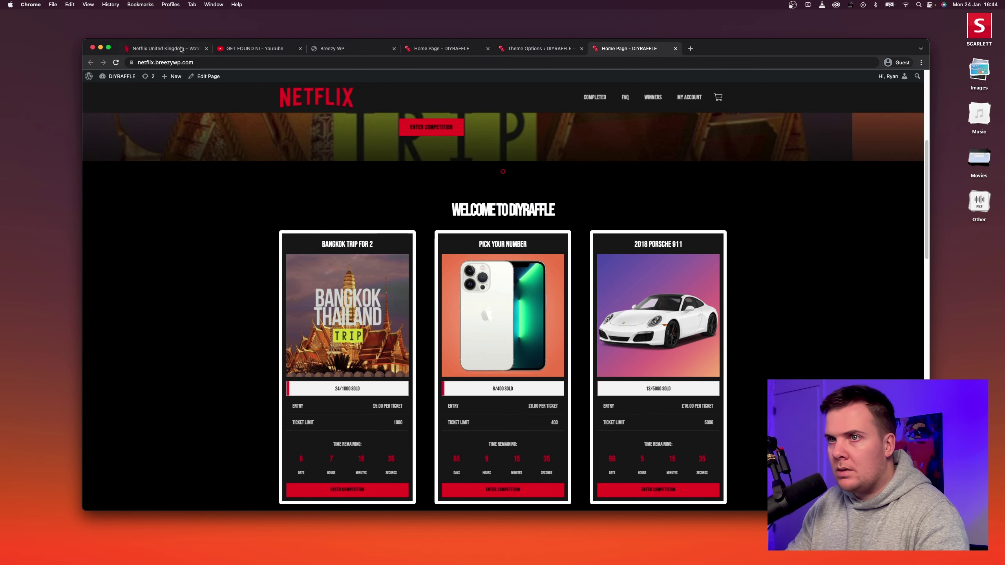
left_click(691, 49)
Search 'netflix font', read the Font Meme article, then go back and scroll the results.
type("ne")
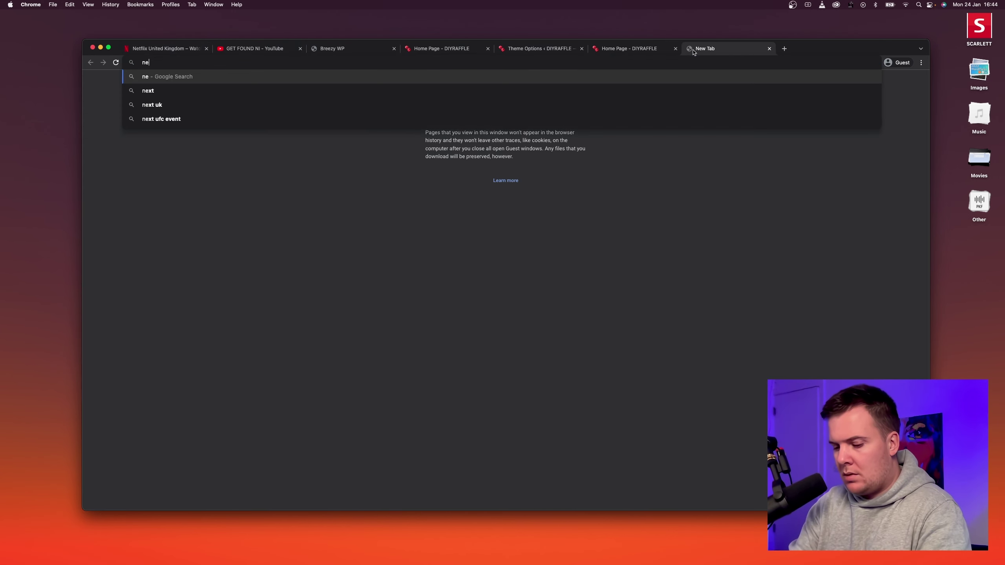
type("tflix font")
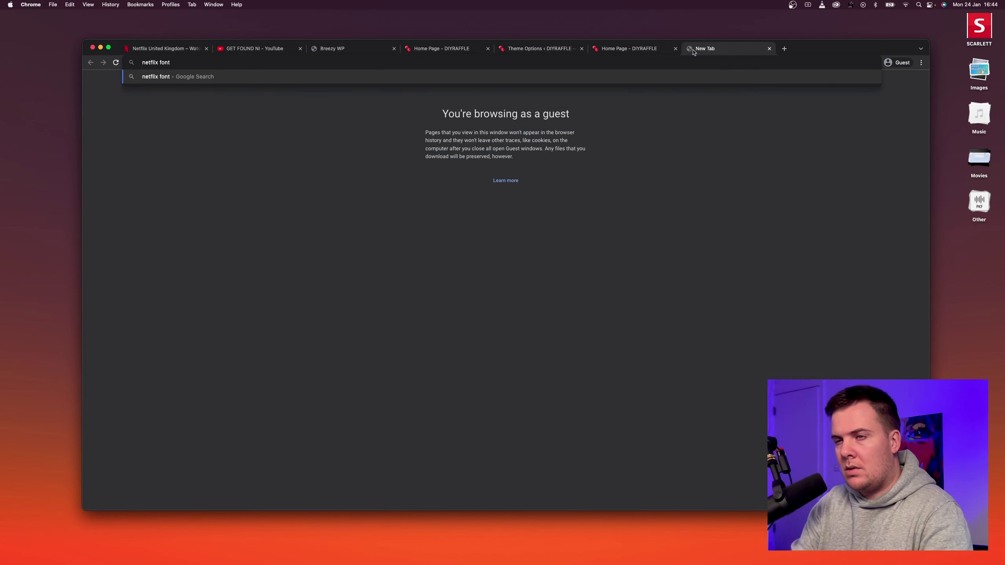
key("Return")
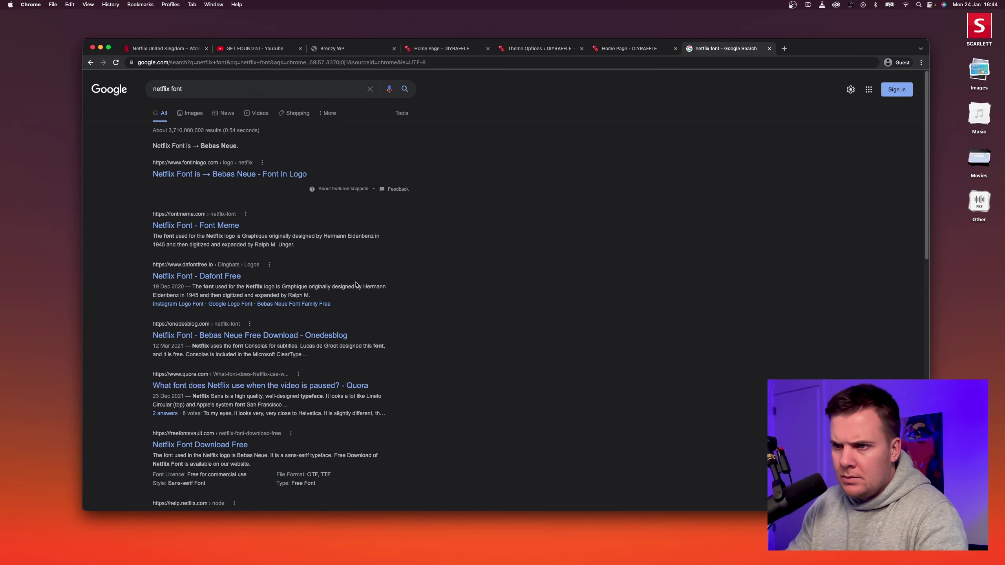
left_click(214, 229)
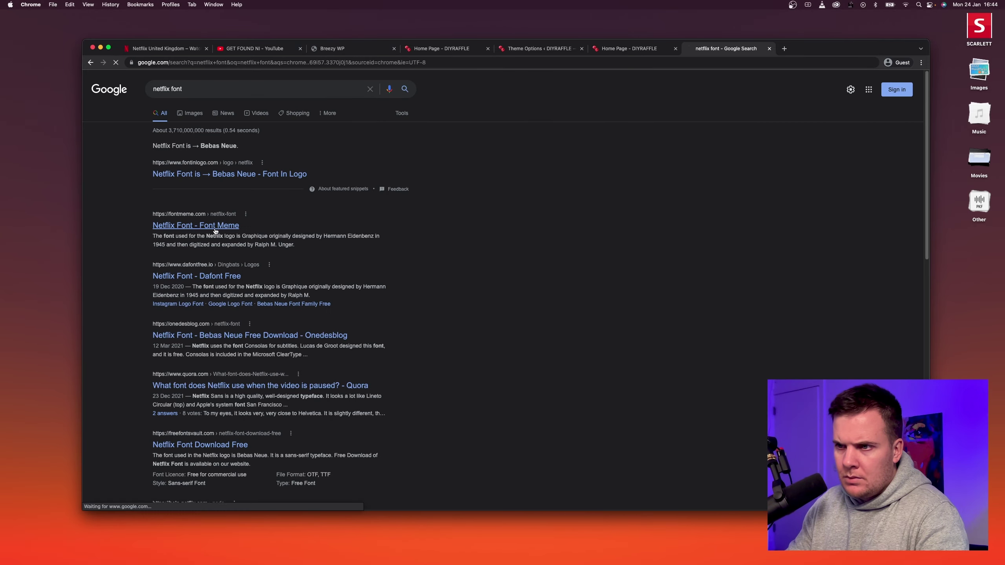
scroll(350, 269, "down", 10)
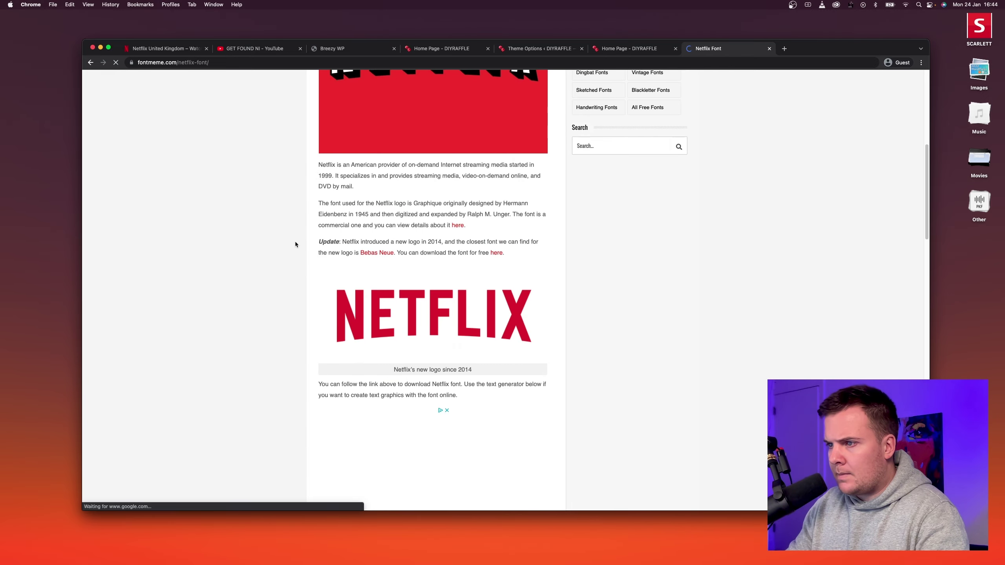
scroll(287, 210, "up", 4)
scroll(132, 162, "up", 5)
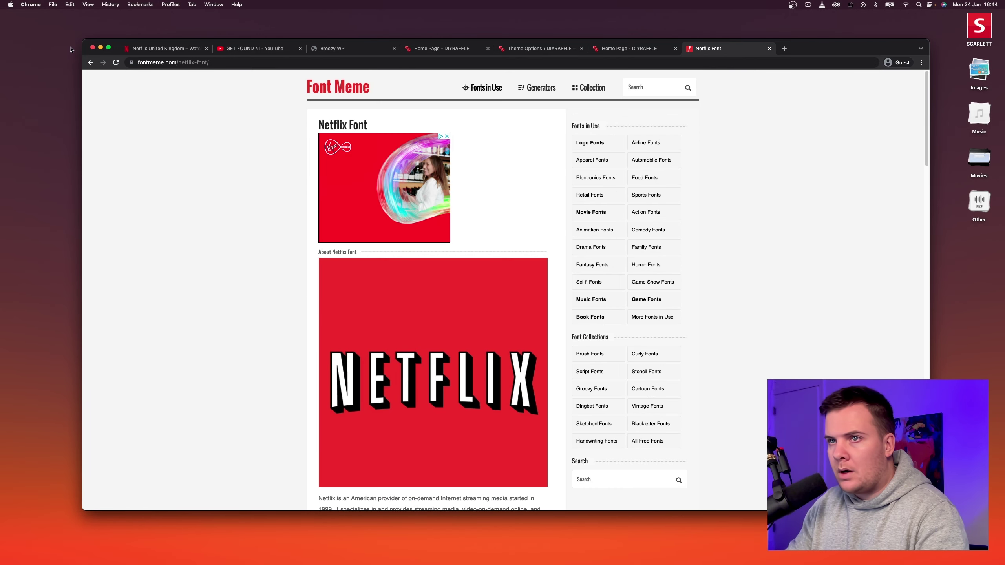
key("super+bracketleft")
scroll(196, 314, "down", 5)
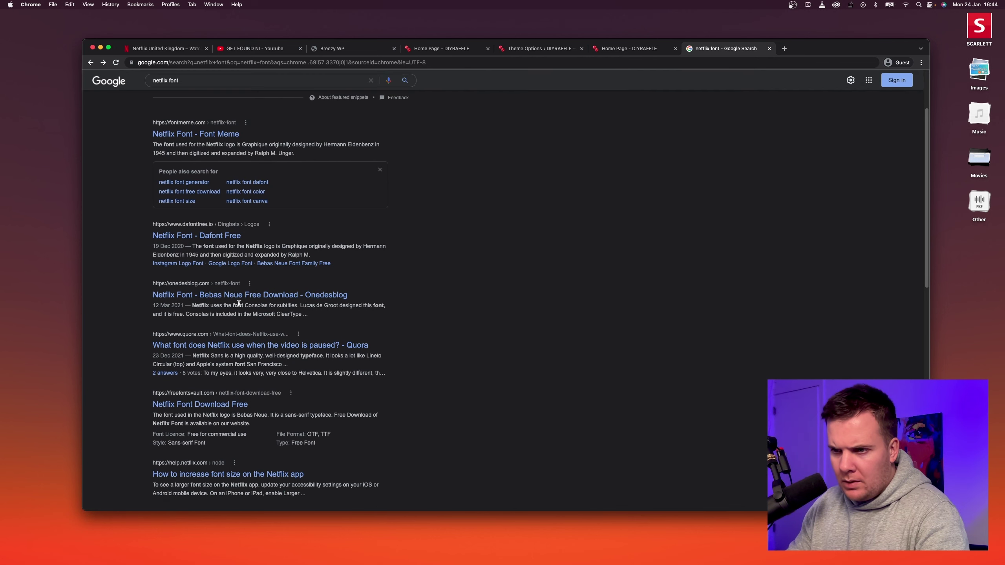
scroll(205, 314, "down", 2)
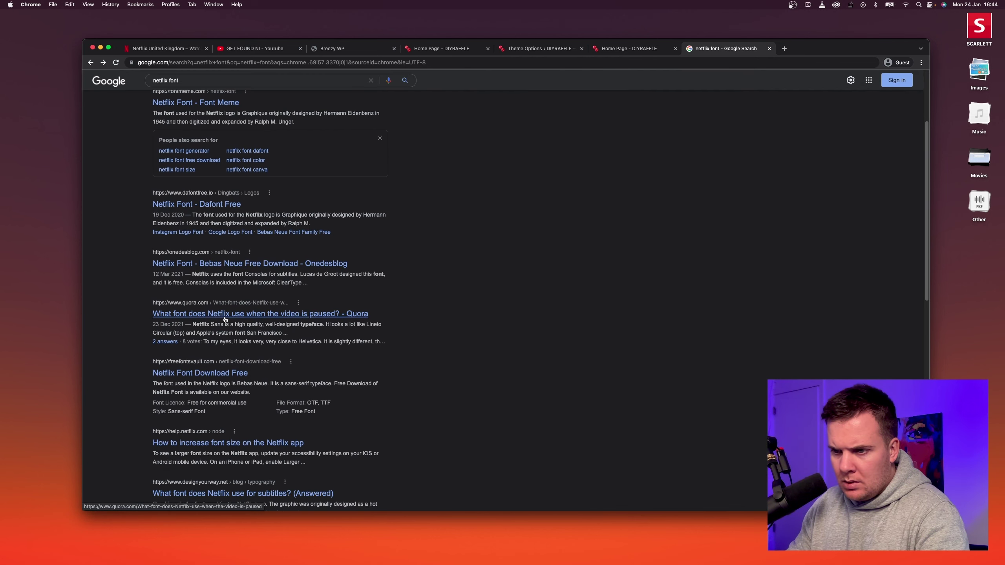
scroll(224, 319, "down", 1)
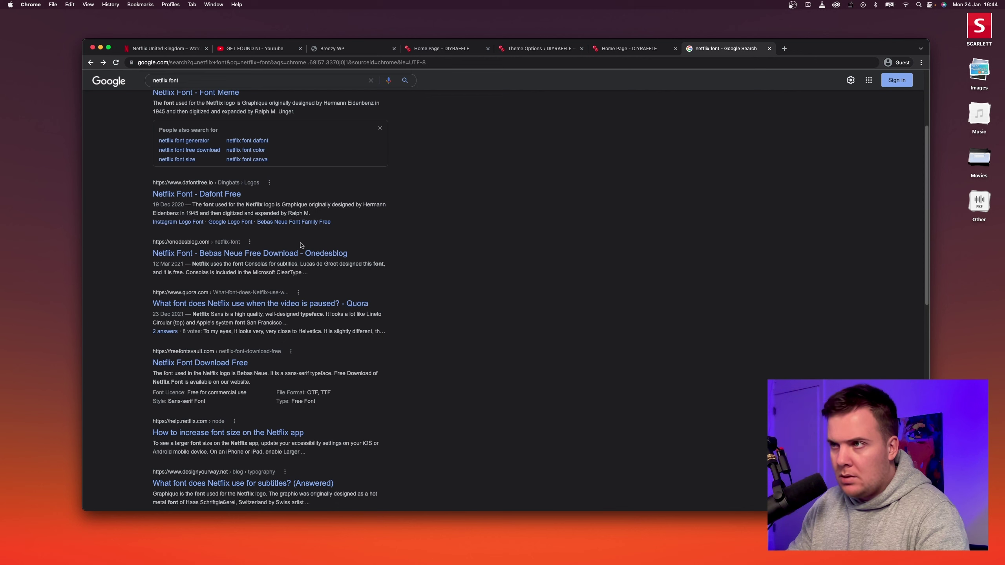
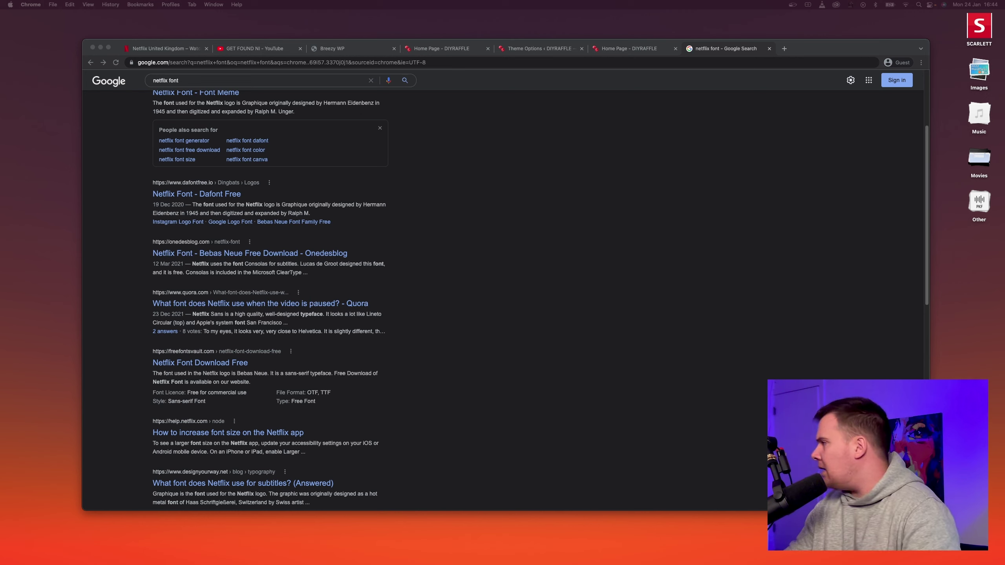
Replace the Google search with 'helvetica neue' and copy that font name.
triple_click(181, 84)
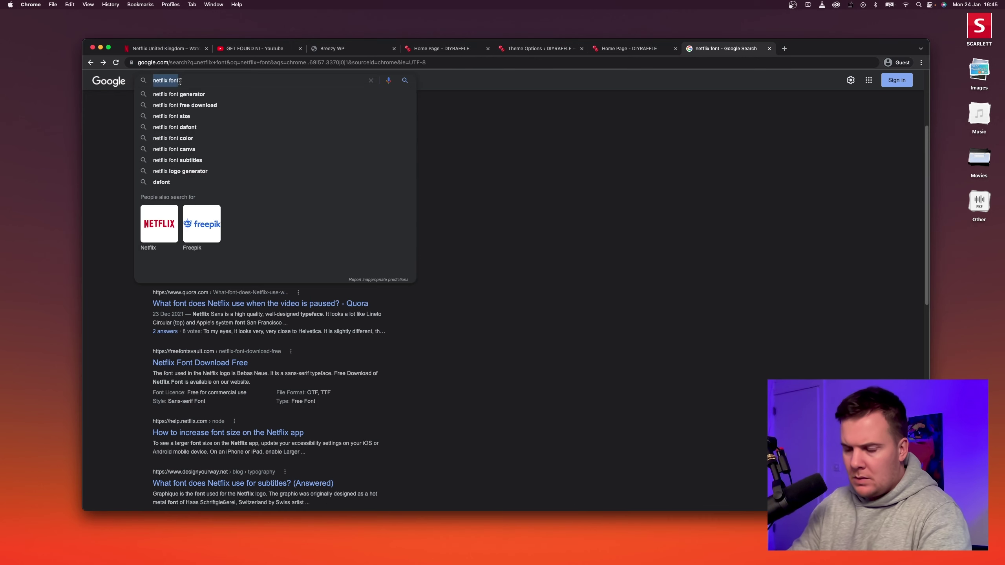
type("hel")
key("Down")
key("Down")
key("Down")
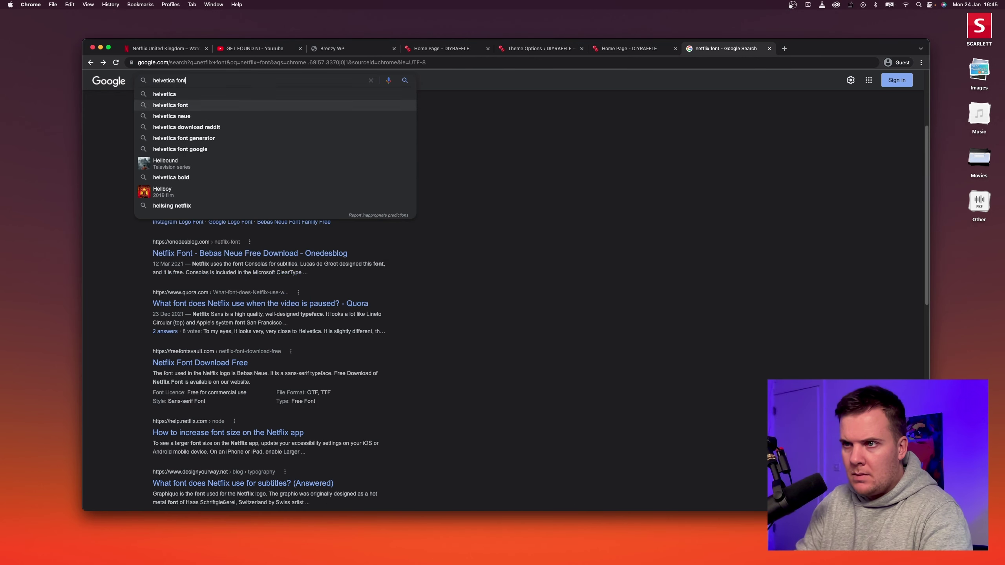
key("Return")
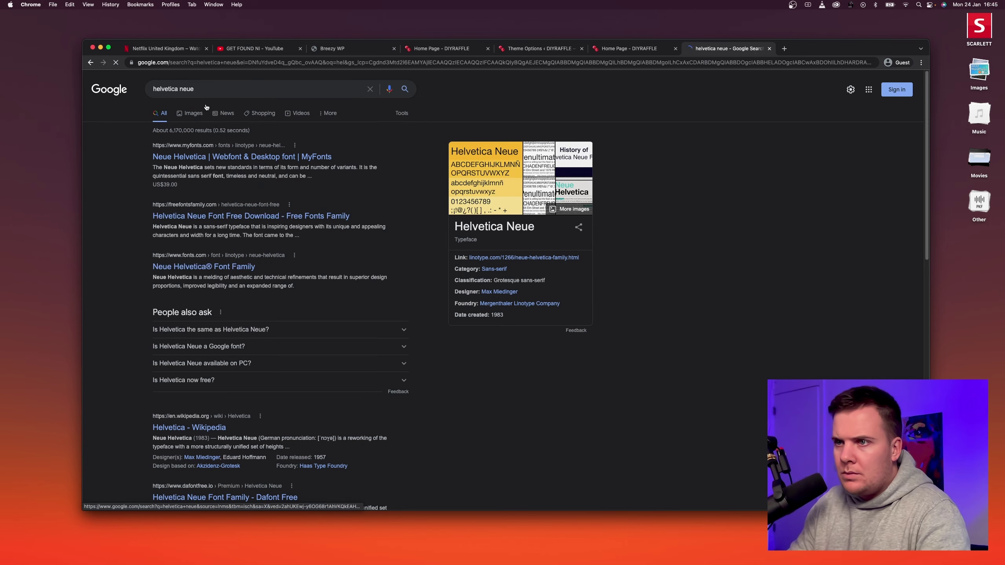
triple_click(214, 87)
key("super+c")
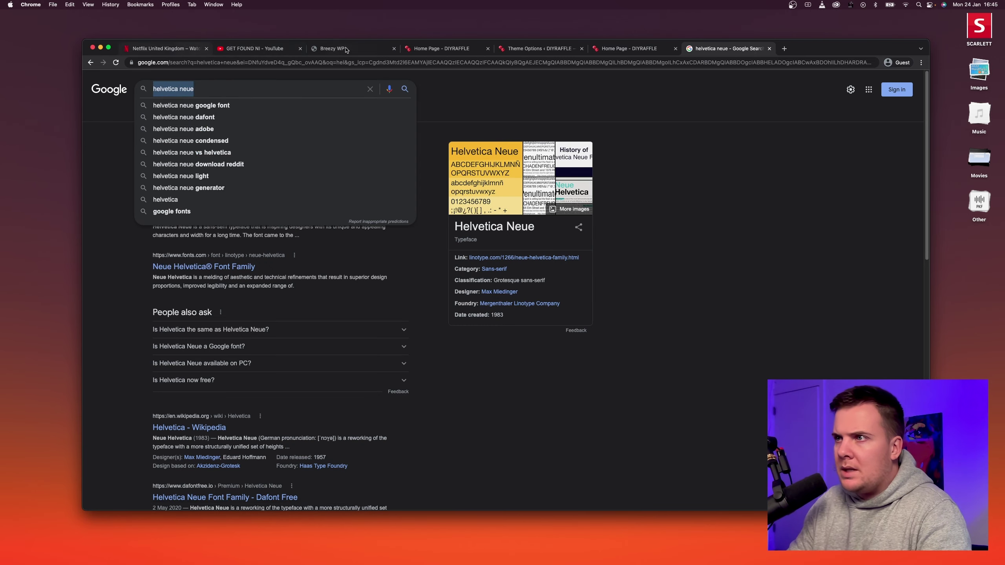
key("super+4")
In Typography, set the body text font to Arial, Helvetica, sans-serif.
left_click(540, 44)
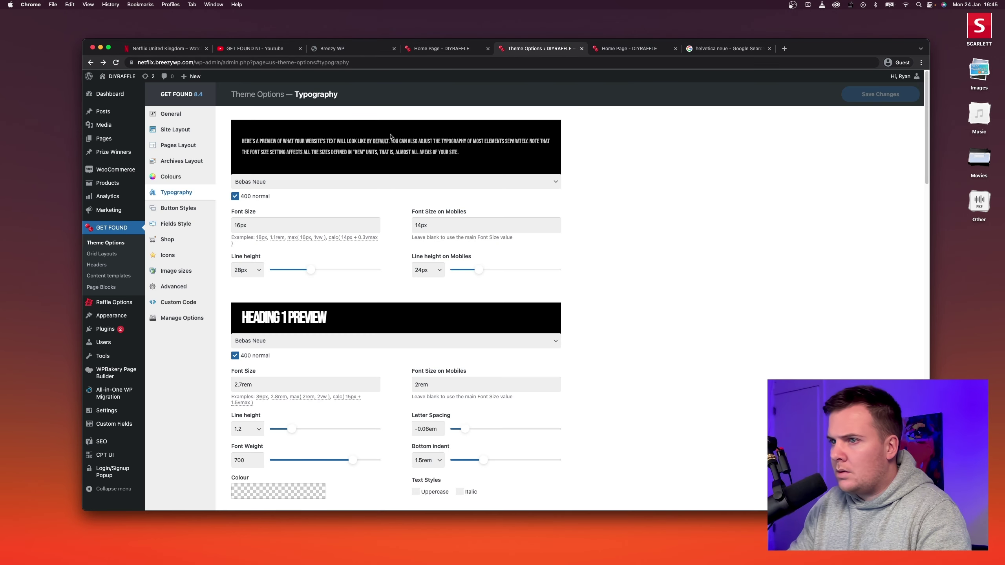
left_click(302, 181)
key("super+v")
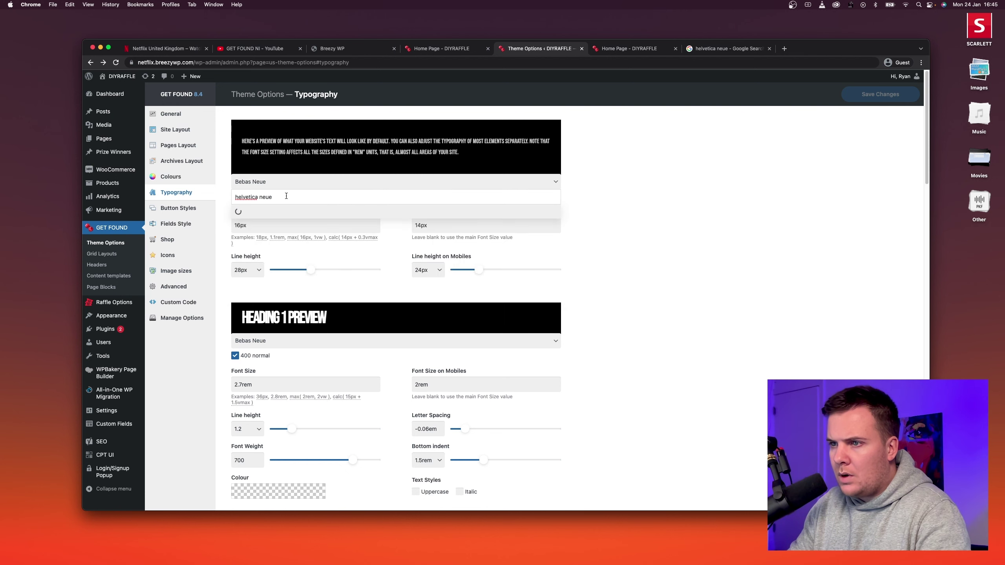
double_click(267, 197)
key("BackSpace")
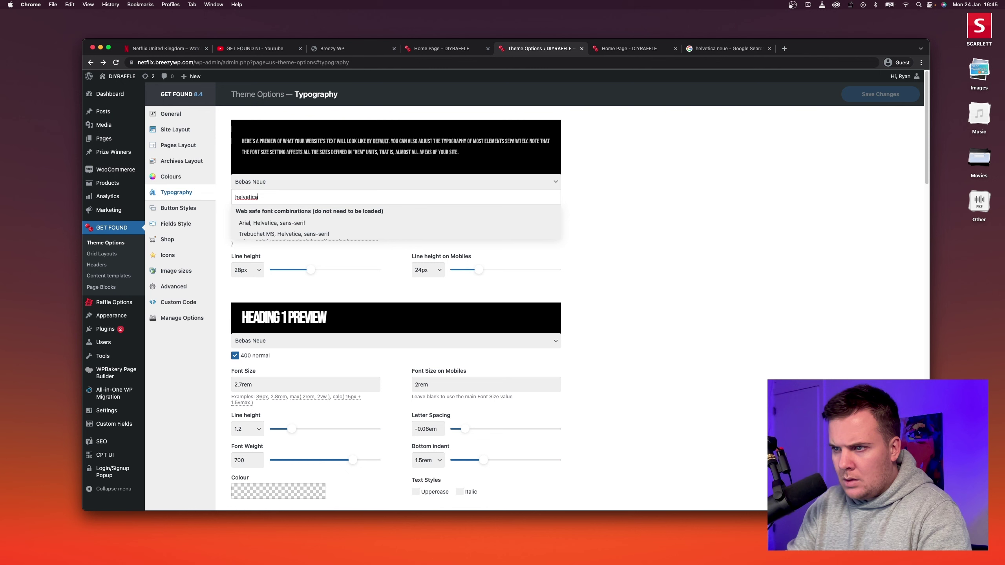
left_click(279, 224)
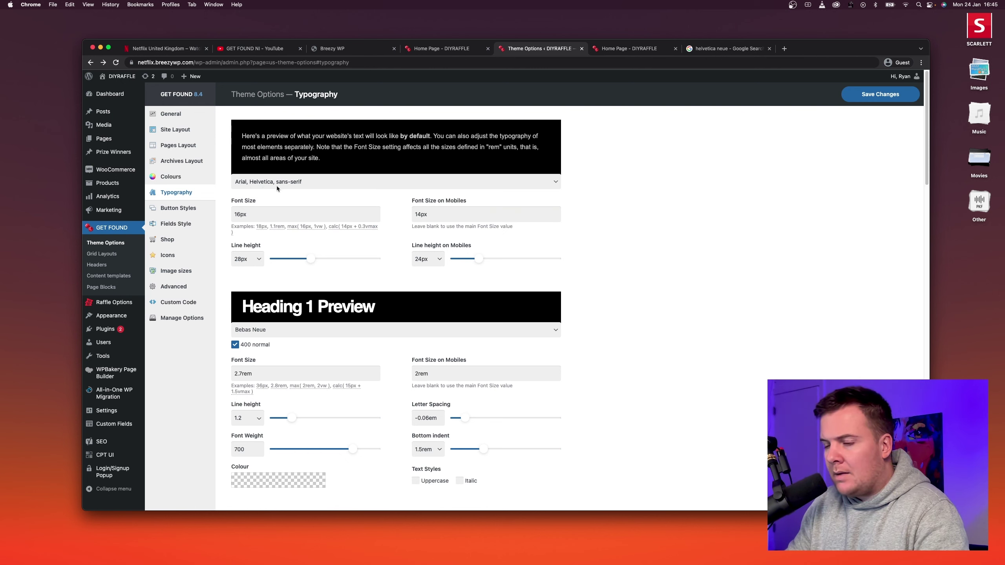
Set the Heading 1 font to Arial, Helvetica, sans-serif and save the changes.
left_click(321, 329)
type("helvetica neue")
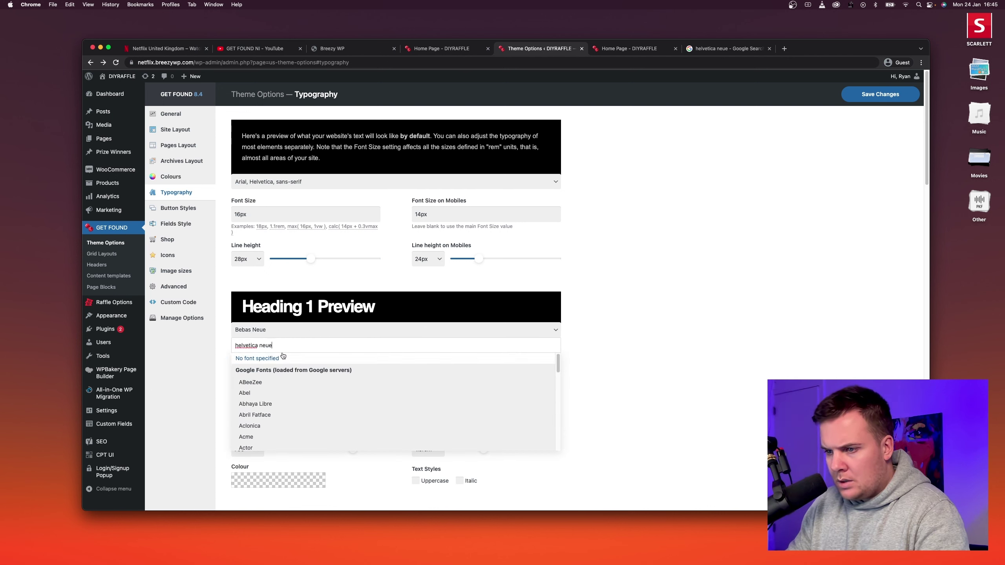
key("BackSpace")
key("BackSpace")
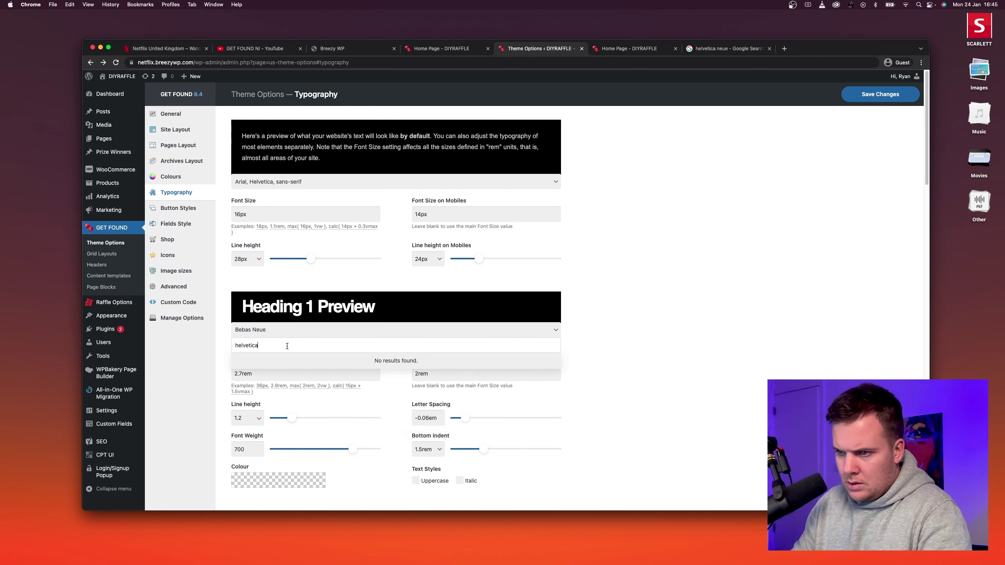
left_click(300, 421)
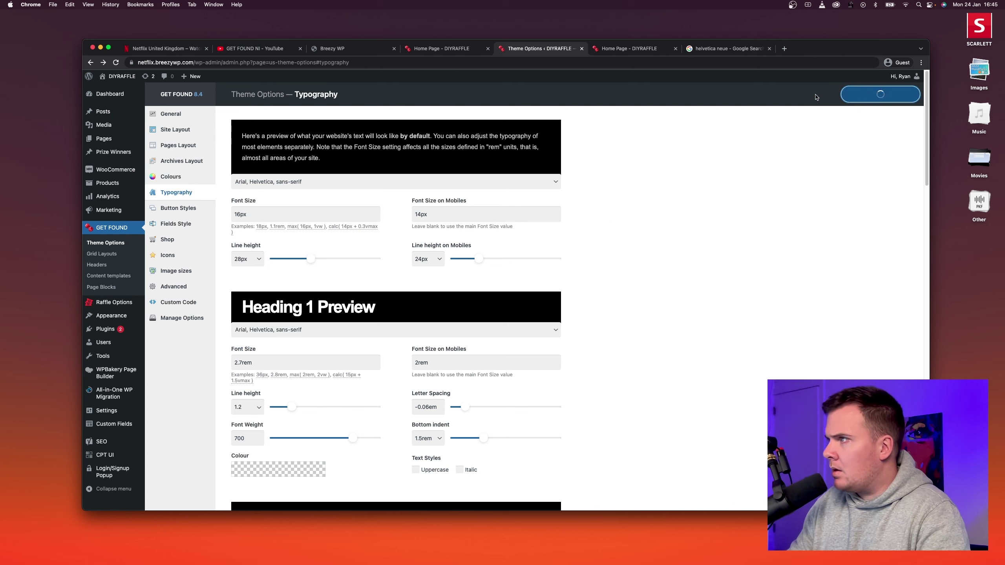
left_click(880, 94)
left_click(435, 52)
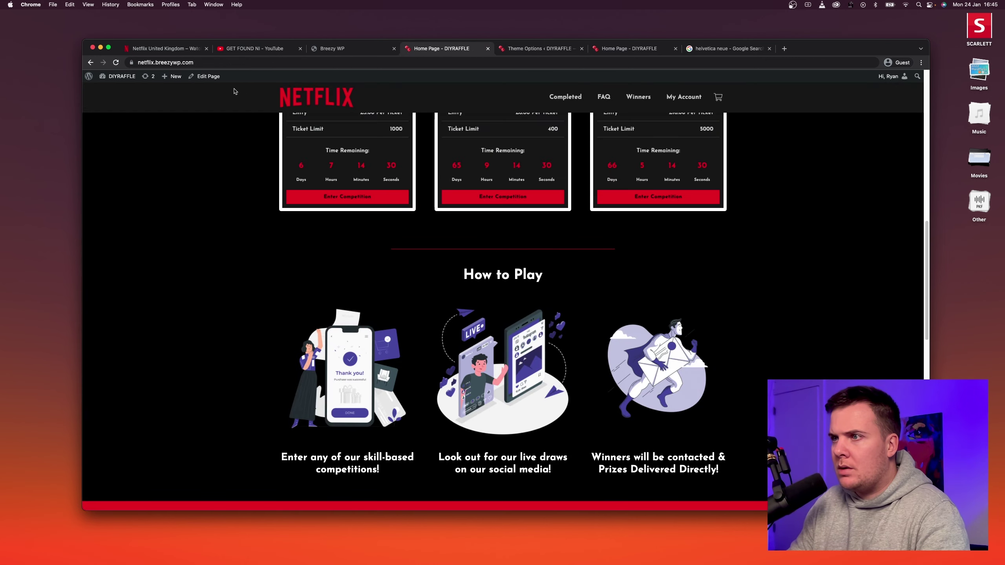
Reload the raffle home page and scroll through it to check the Arial/Helvetica headings.
left_click(116, 61)
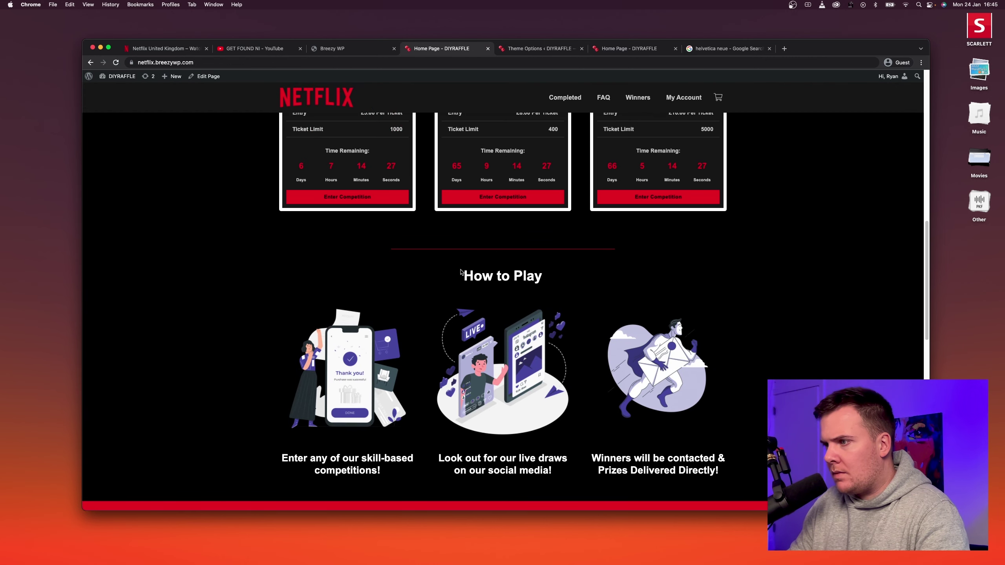
scroll(467, 261, "down", 6)
left_click_drag(443, 193, 527, 218)
left_click(528, 218)
scroll(528, 217, "up", 7)
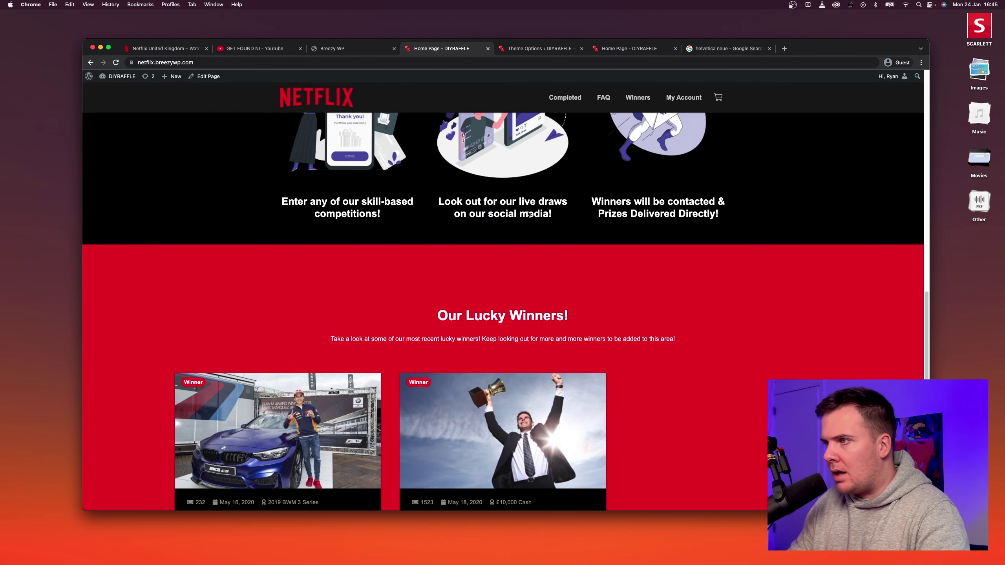
scroll(528, 219, "down", 2)
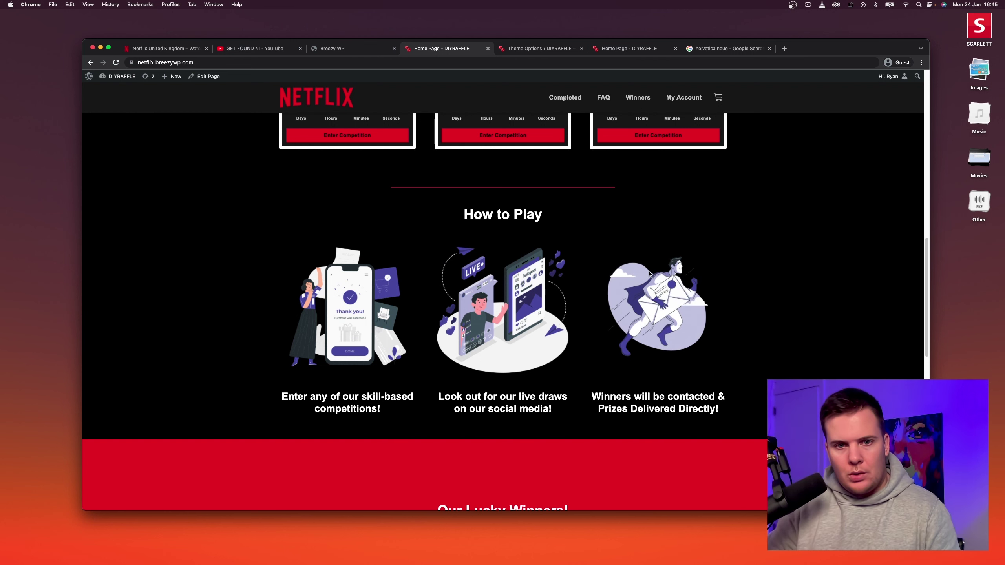
scroll(649, 246, "down", 6)
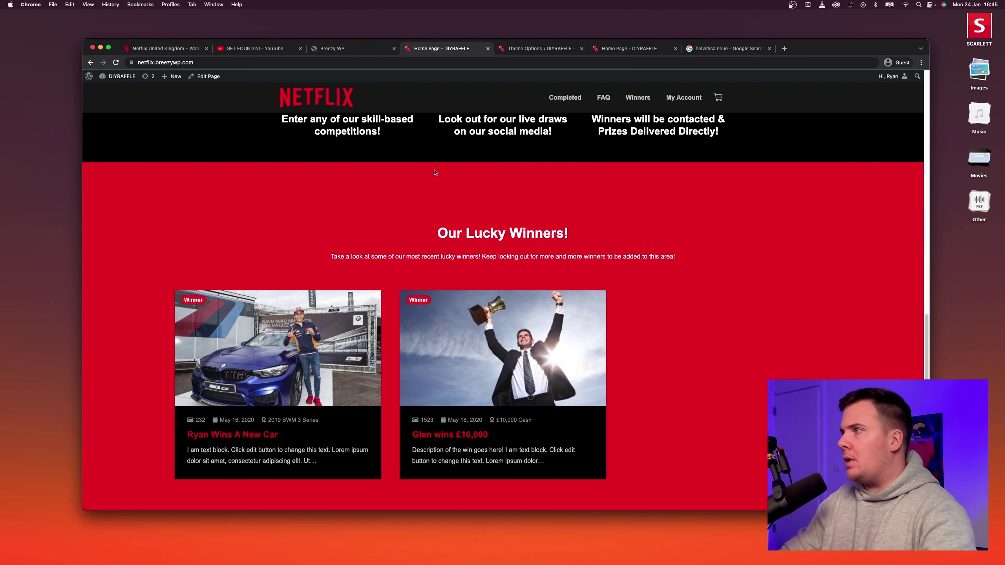
In a new tab, search Google for 'free pik storyset' and open the Storyset site.
left_click(787, 50)
type("s")
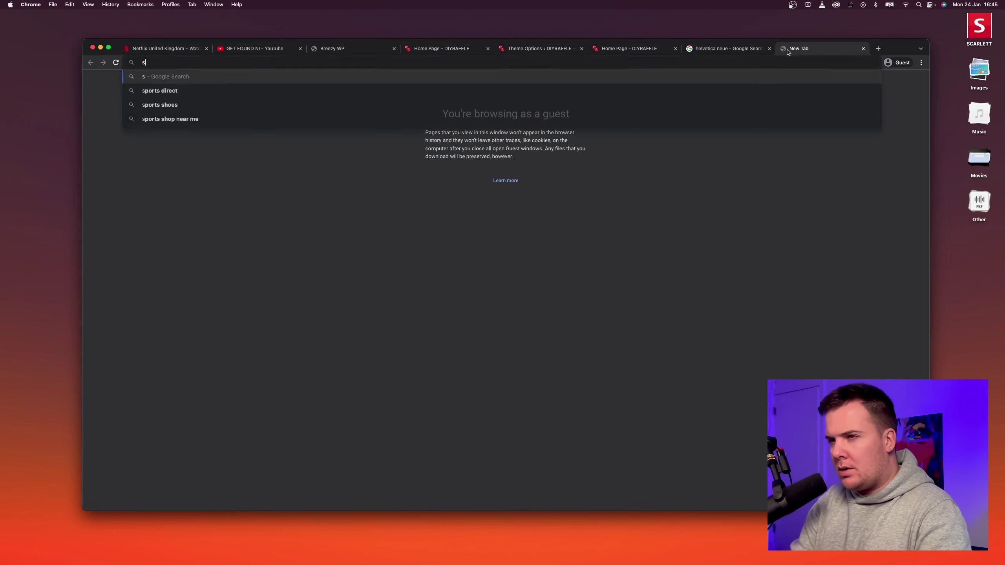
type("tory")
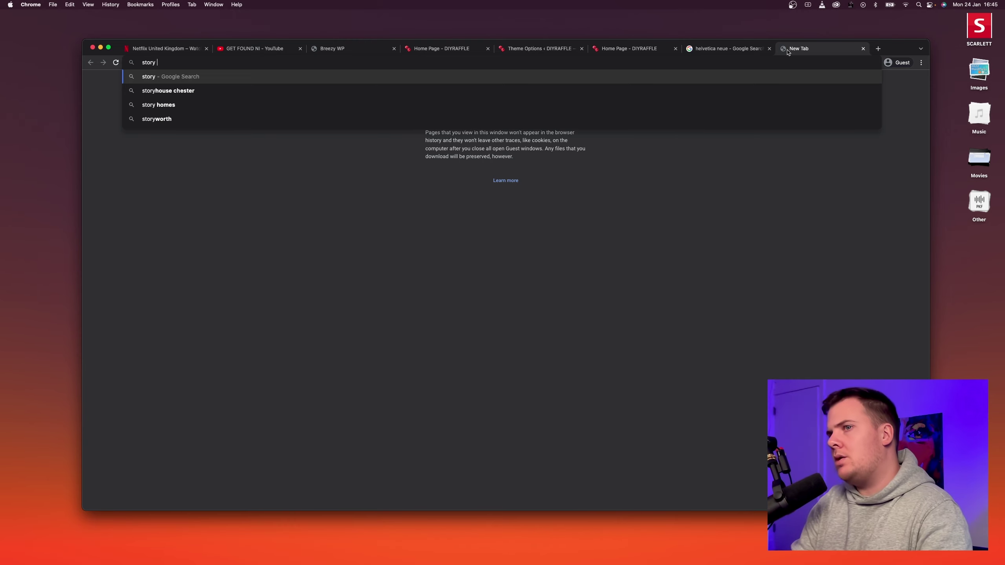
key("BackSpace")
key("BackSpace")
key("BackSpace")
key("BackSpace")
key("BackSpace")
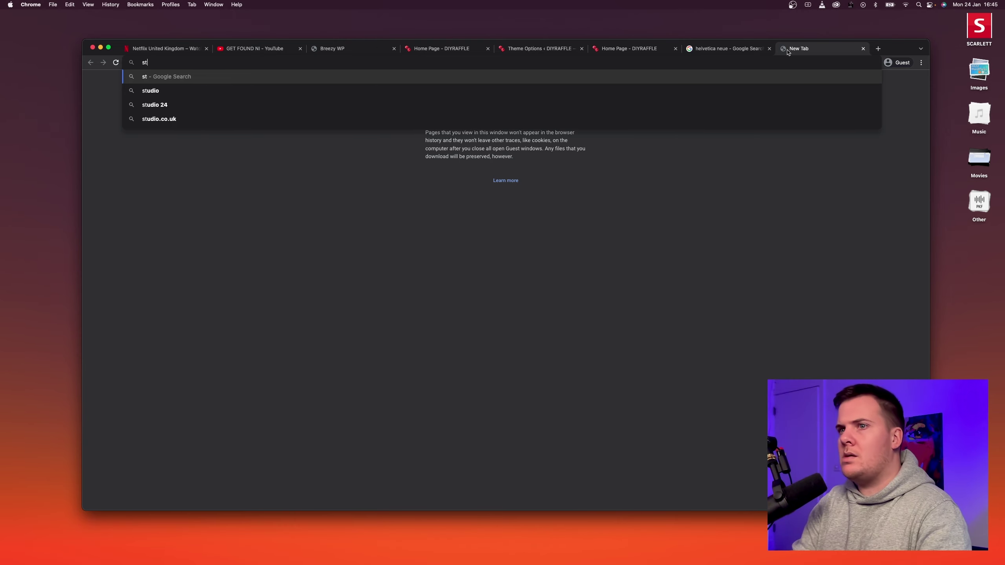
type("free p")
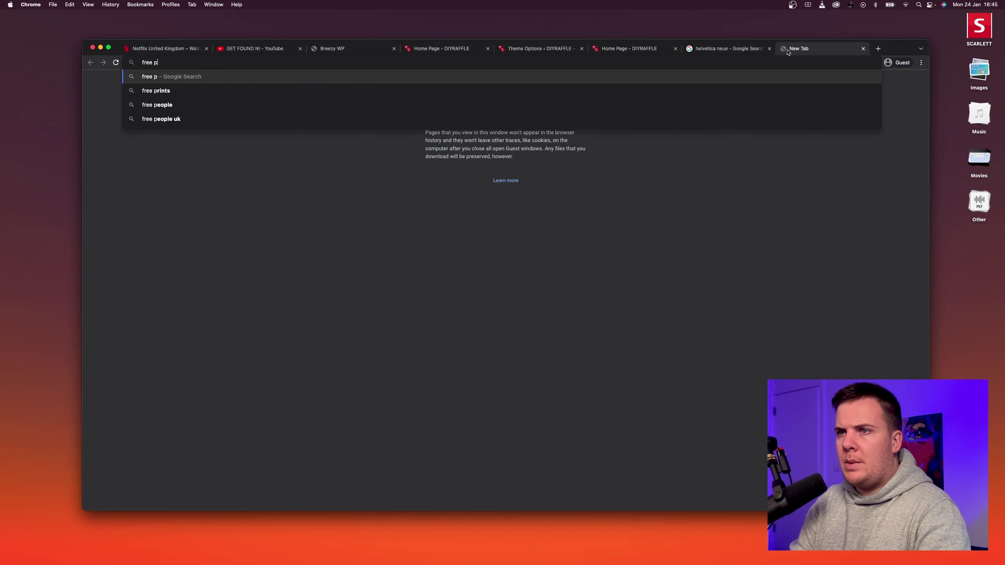
type("ik storys")
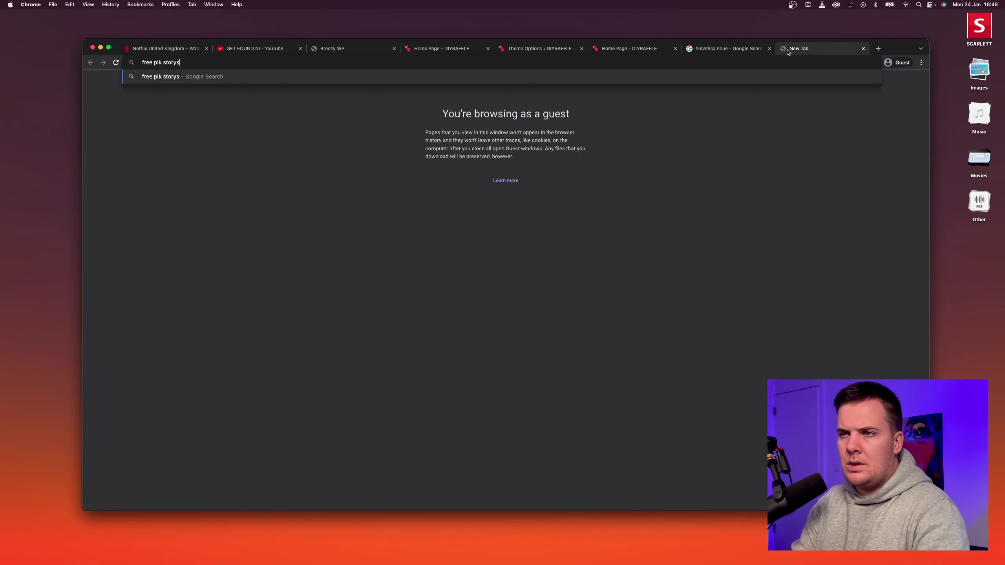
type("et")
key("Return")
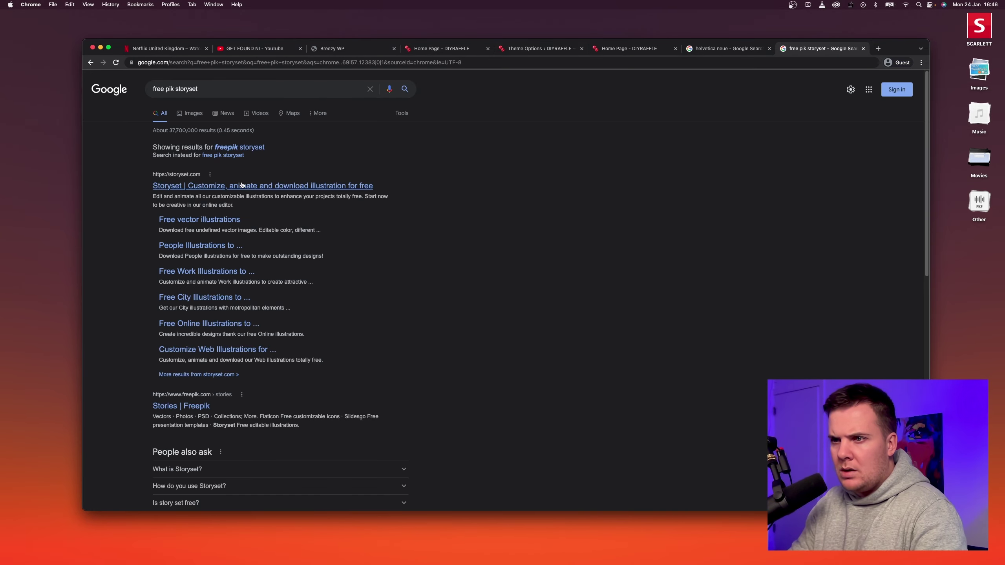
left_click(242, 185)
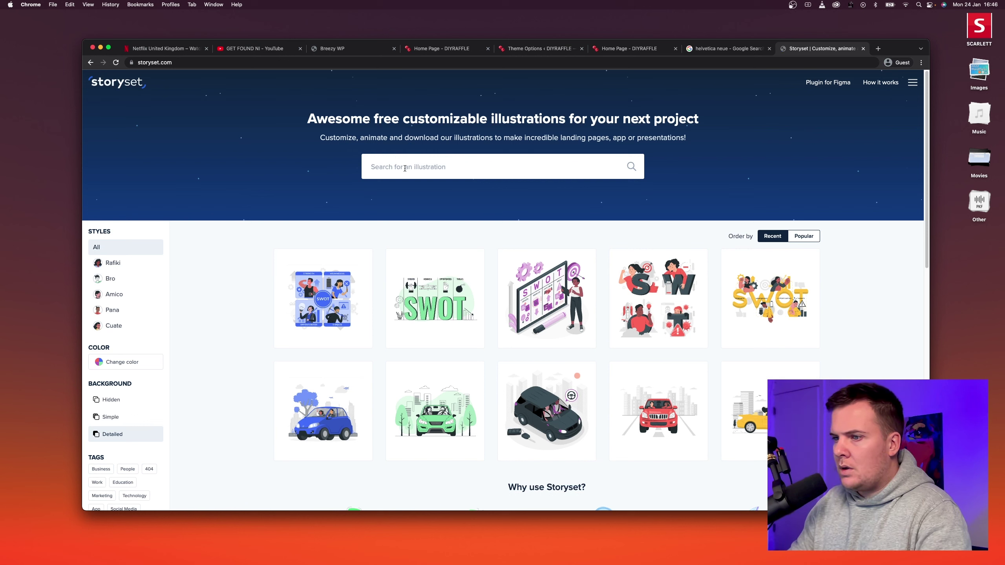
Look up the hover link colour's hex value in the theme's Colours settings.
left_click(135, 365)
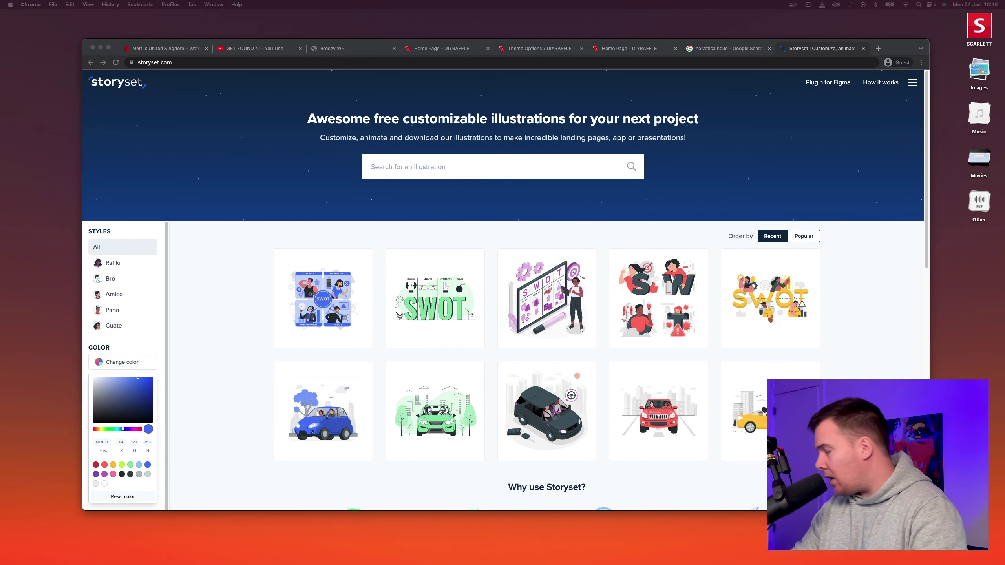
left_click(442, 48)
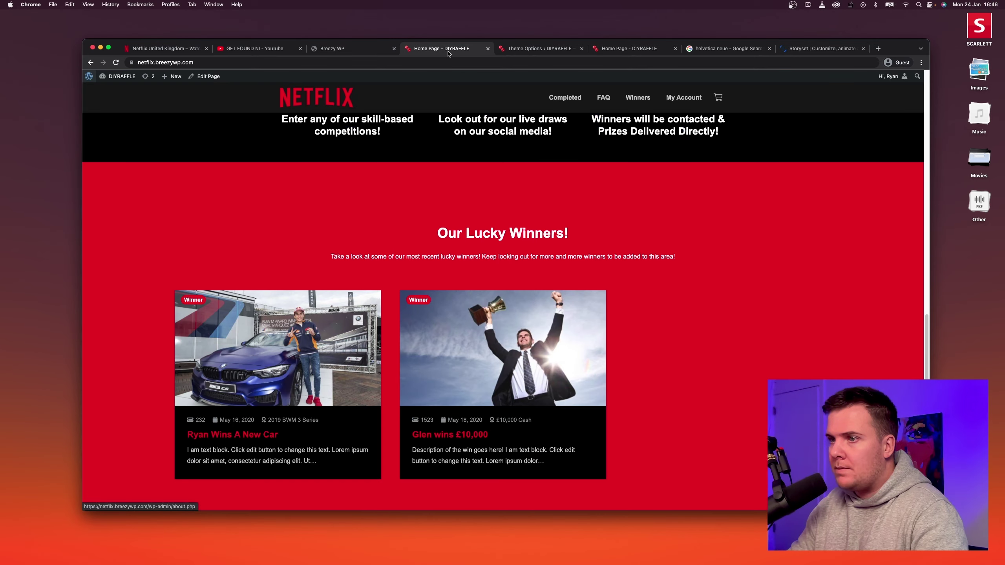
mouse_move(123, 83)
left_click(121, 101)
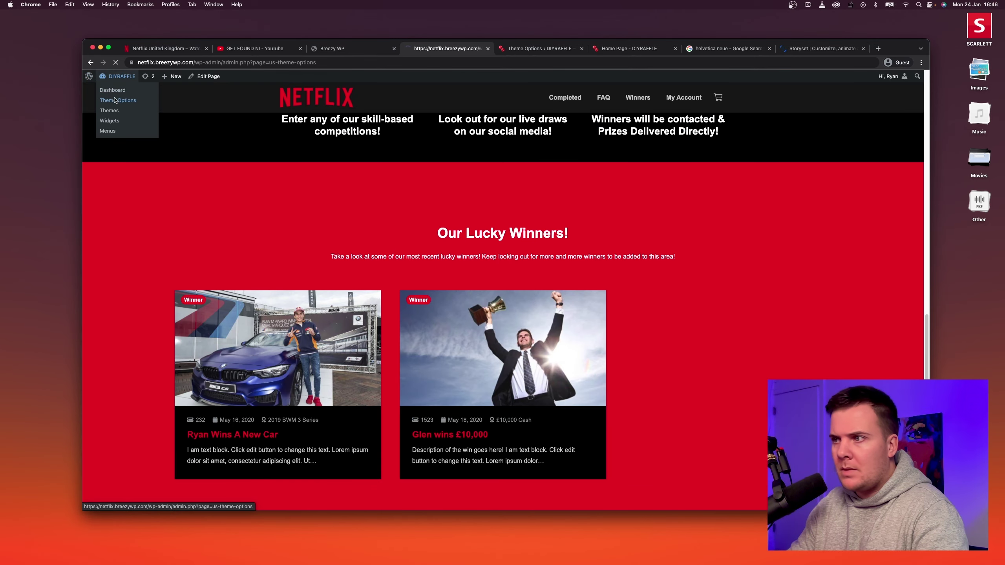
left_click(164, 177)
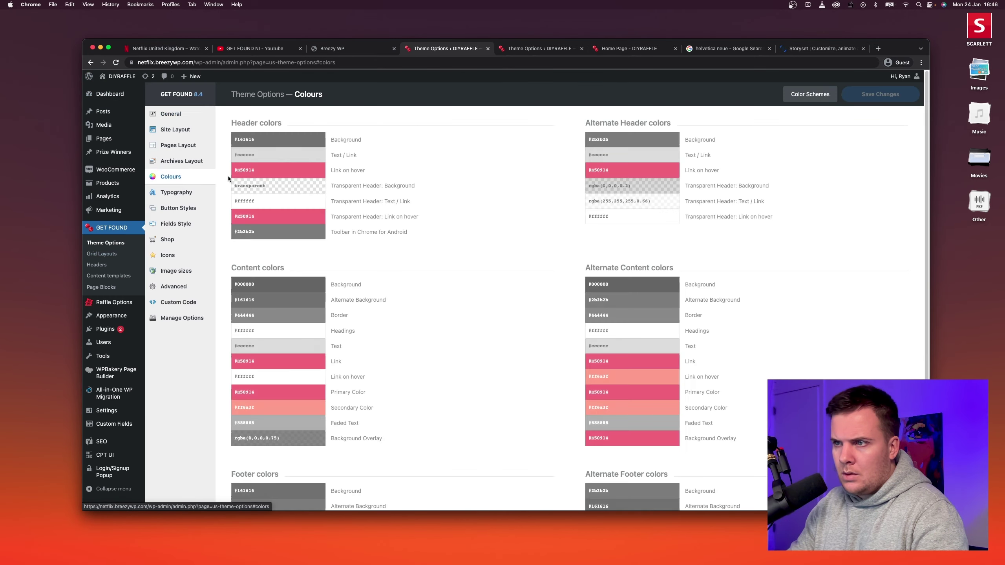
left_click(278, 175)
key("super+c")
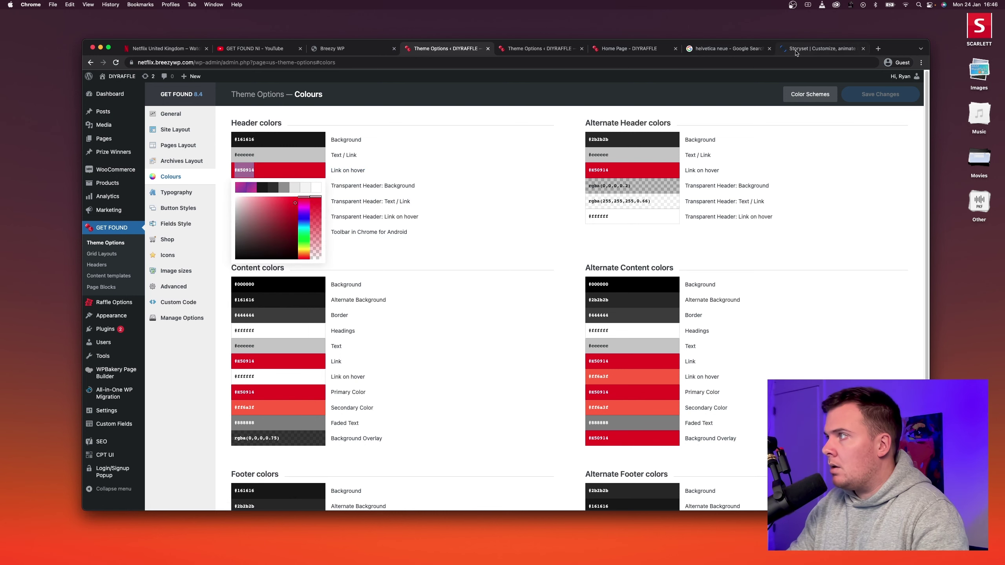
Recolour the Storyset illustrations Netflix red E50914, then browse the gallery.
left_click(799, 51)
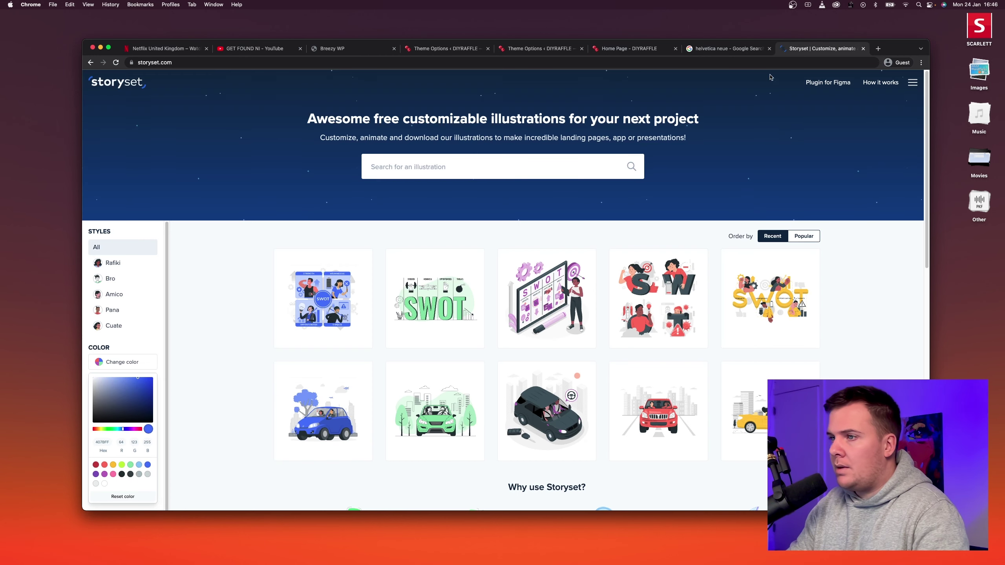
double_click(102, 442)
key("super+v")
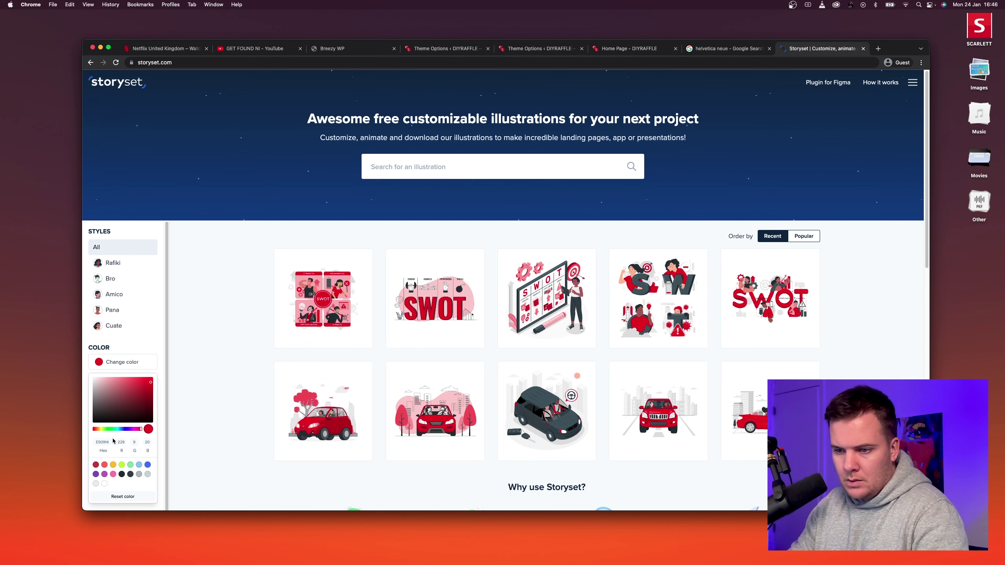
left_click(197, 392)
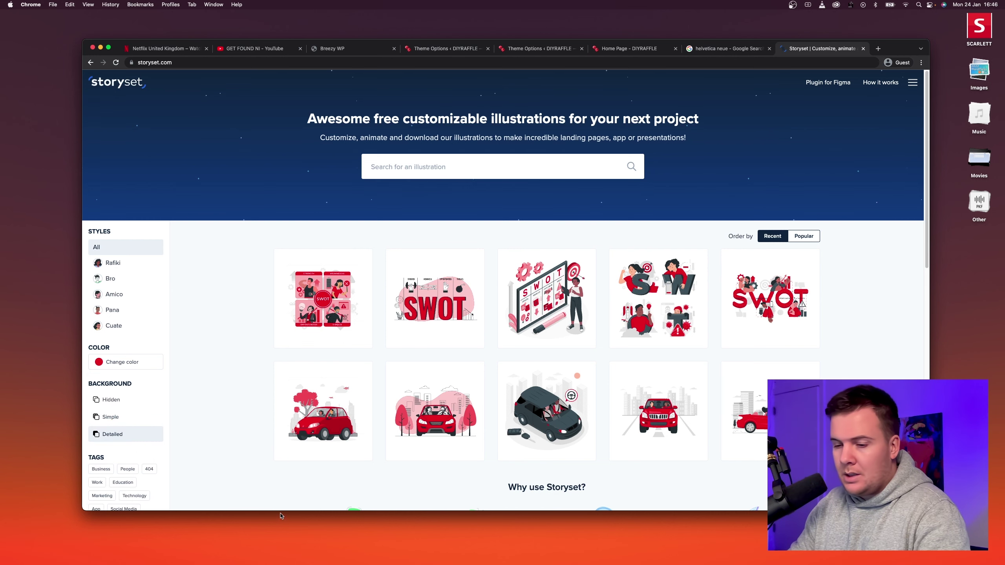
scroll(612, 293, "down", 3)
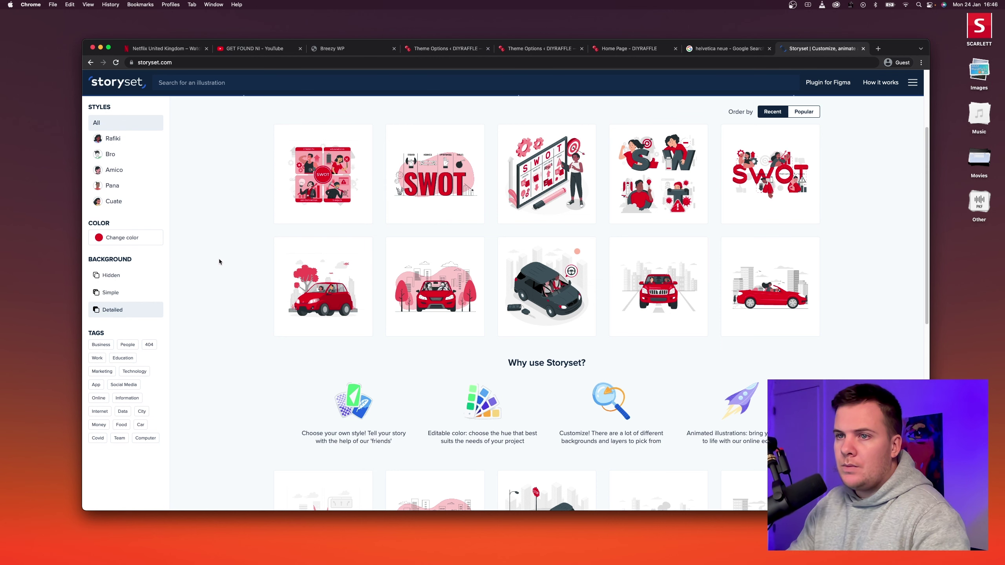
scroll(220, 205, "down", 5)
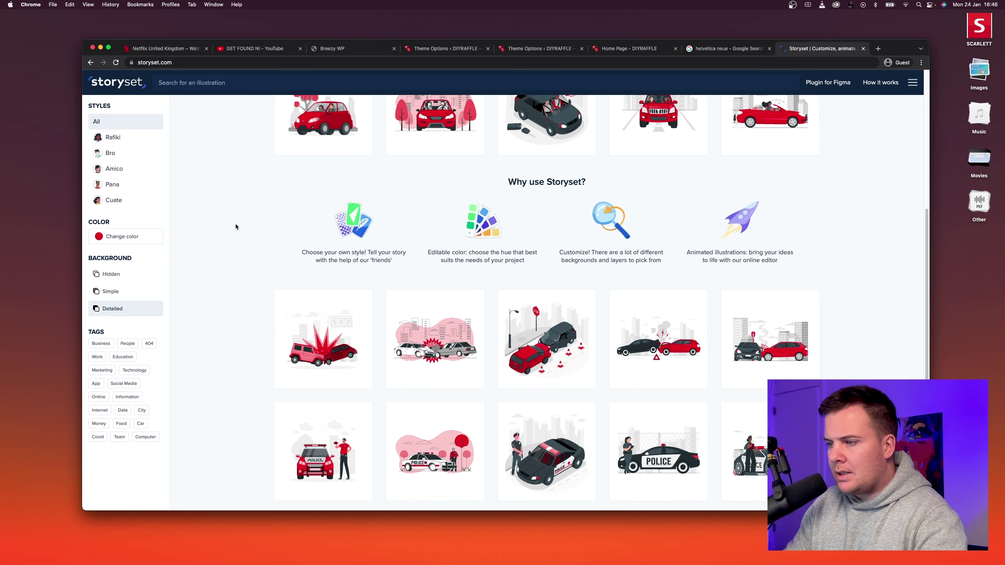
left_click(436, 55)
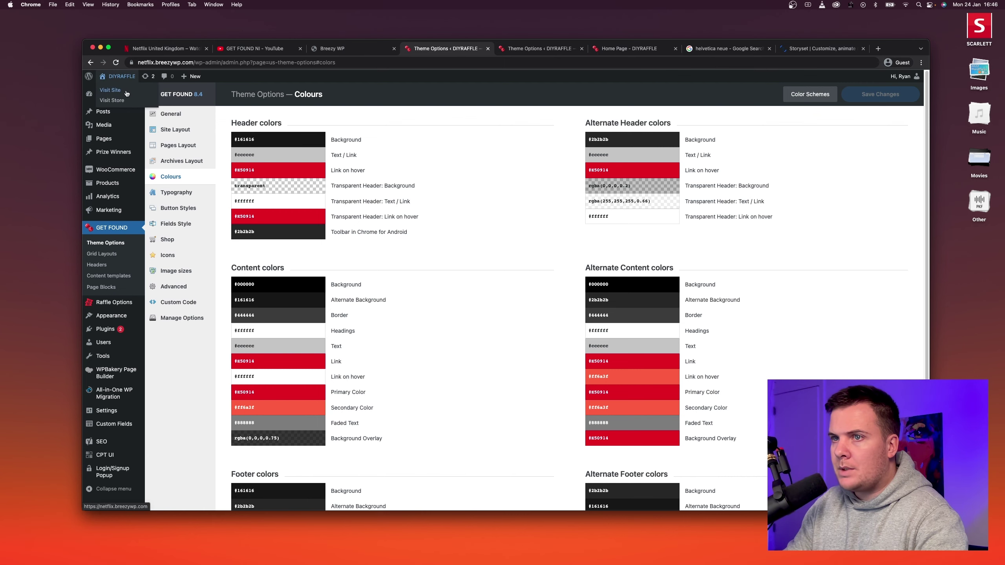
Close the extra tabs, including theme settings, the helvetica neue search, YouTube and Netflix.
left_click(118, 76)
left_click(540, 49)
left_click(582, 48)
left_click(582, 48)
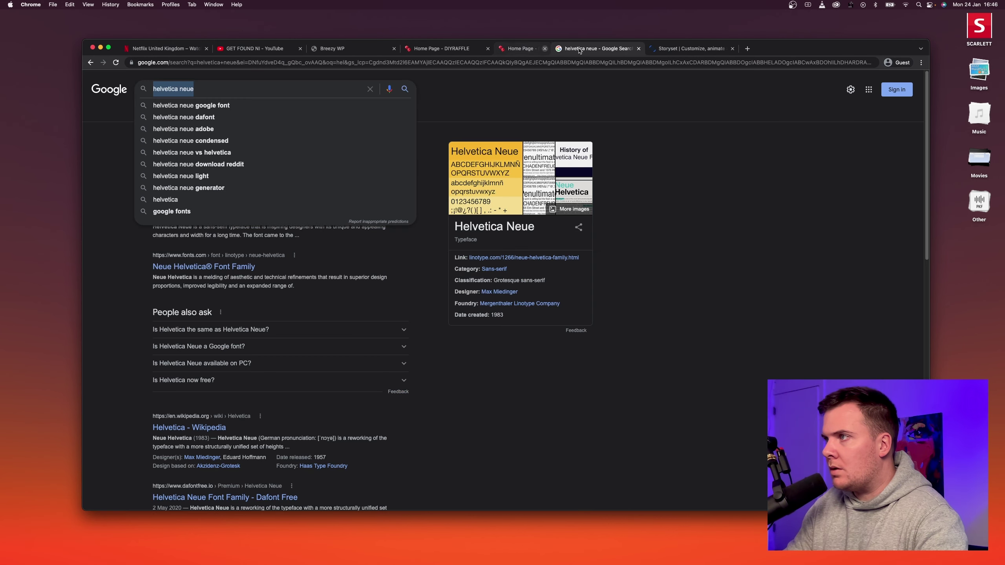
left_click(581, 48)
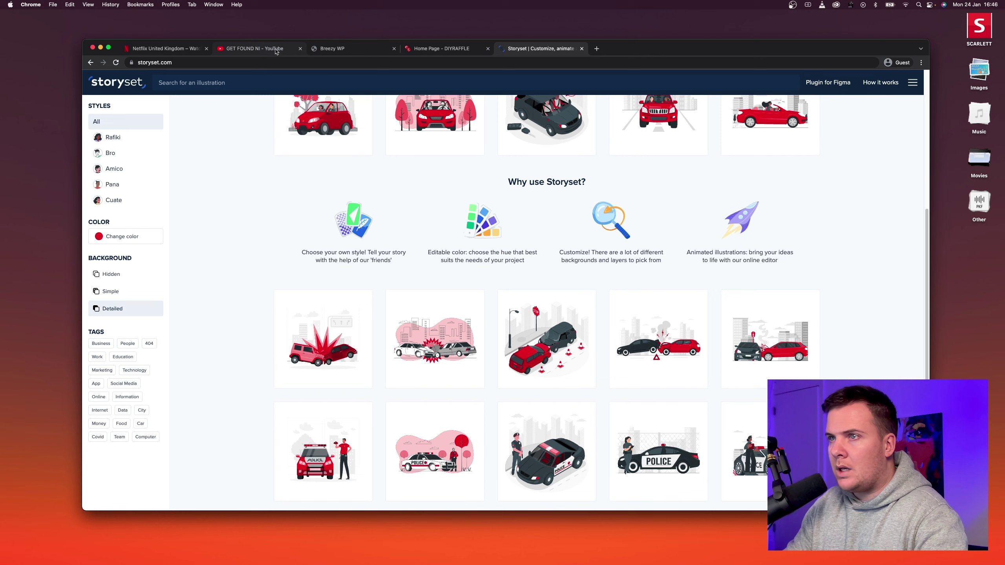
left_click(300, 48)
left_click(206, 48)
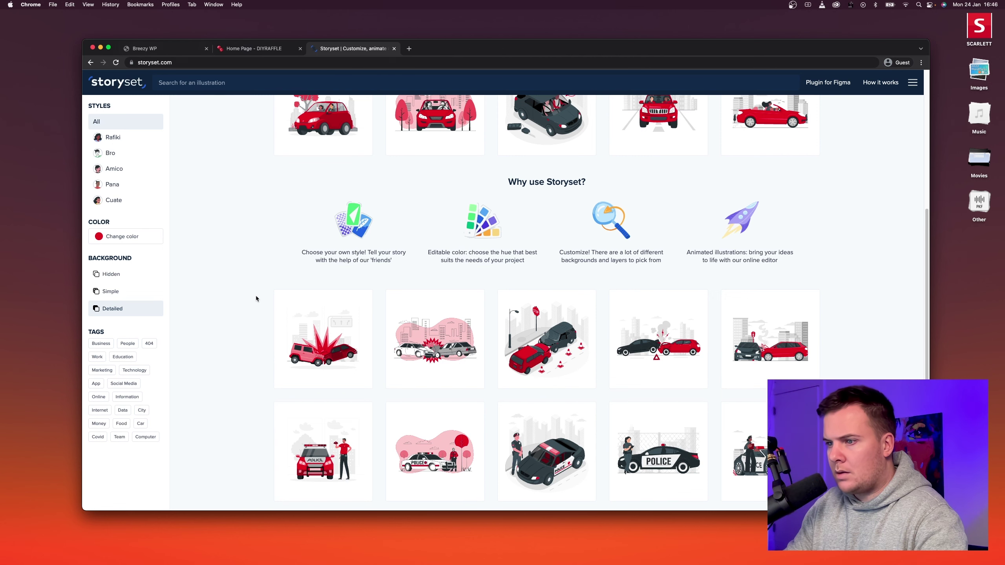
scroll(252, 283, "up", 3)
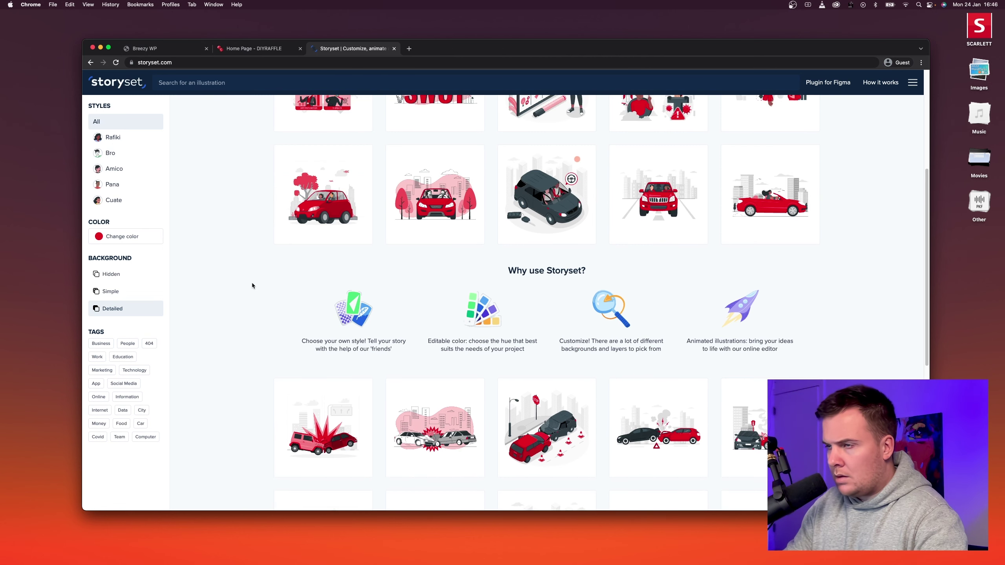
Review the How to Play captions on the DIYRAFFLE homepage, then return to Storyset.
left_click(255, 48)
scroll(273, 233, "down", 10)
scroll(273, 233, "down", 4)
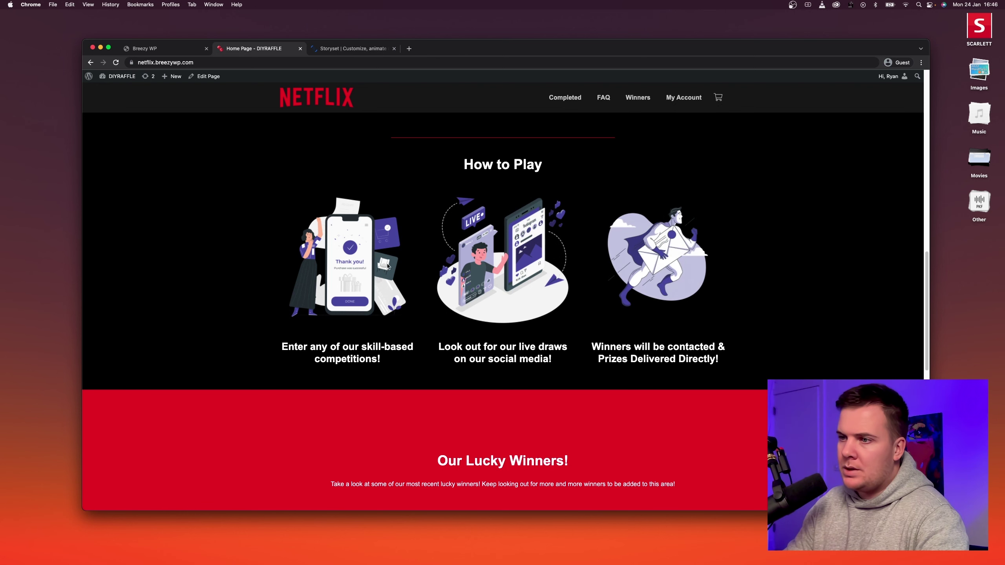
left_click_drag(354, 263, 347, 248)
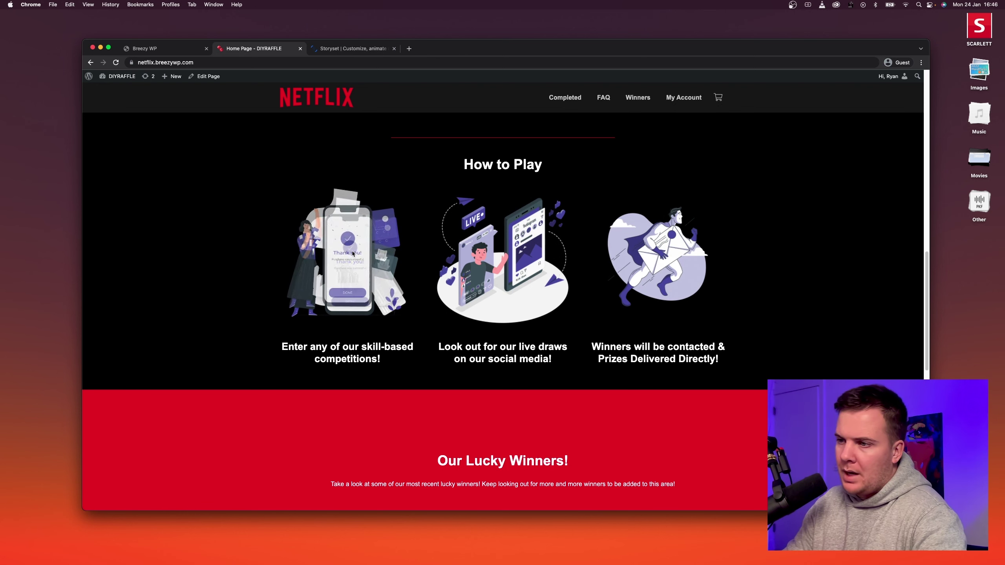
left_click_drag(282, 347, 334, 348)
left_click(382, 363)
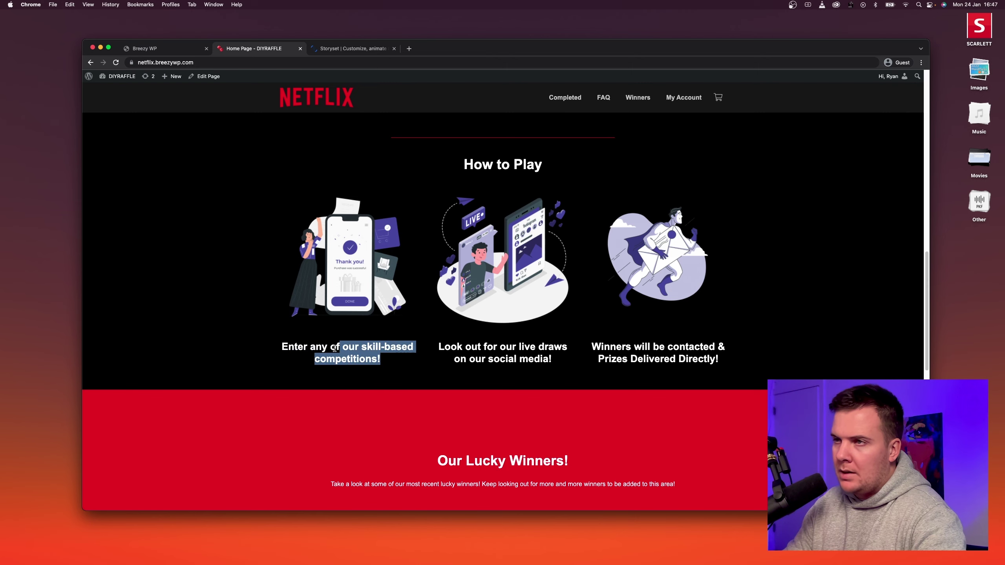
left_click(344, 49)
Search Storyset for 'Enter' and recolour the results with the red hex value.
scroll(393, 175, "up", 5)
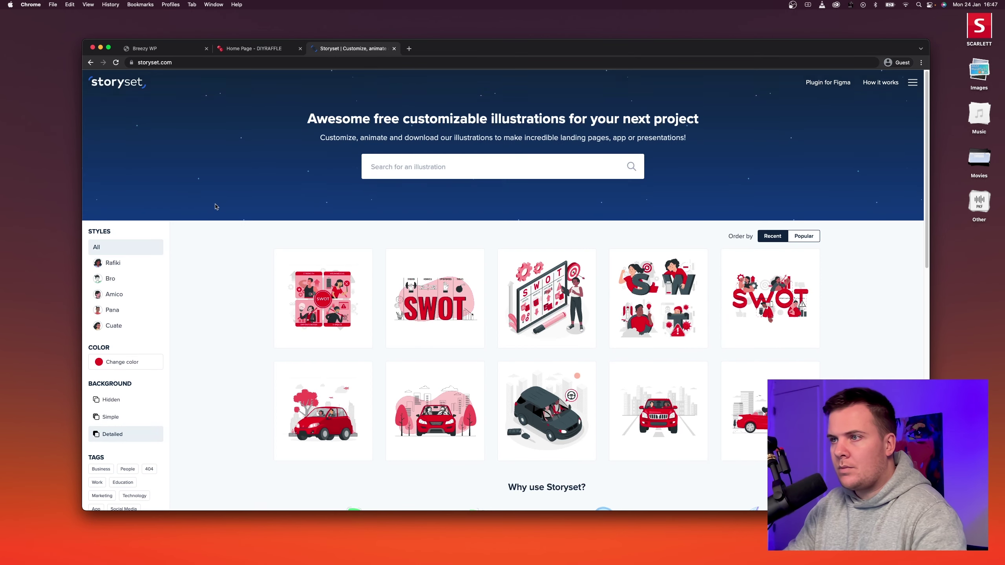
left_click(398, 166)
type("Enter")
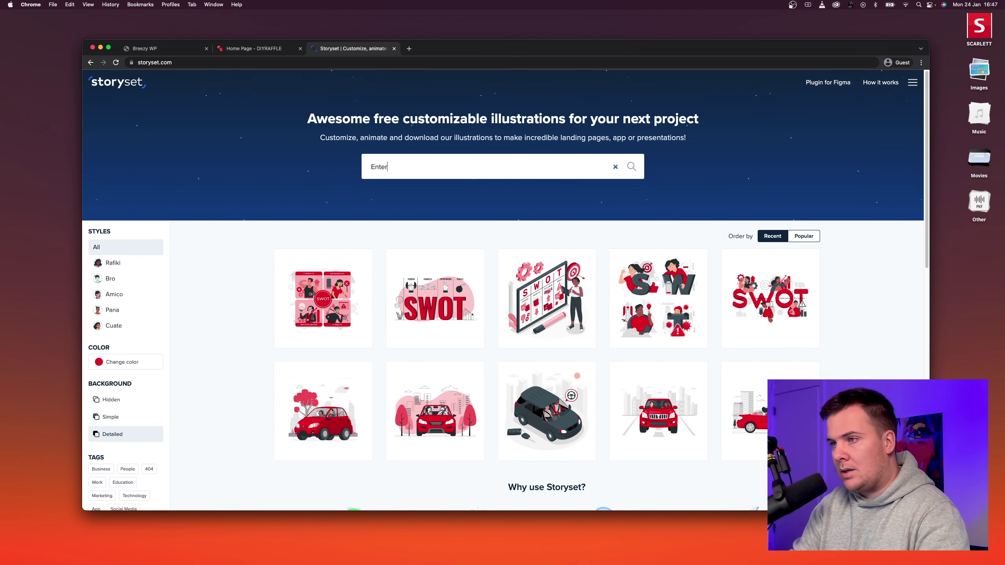
key("Return")
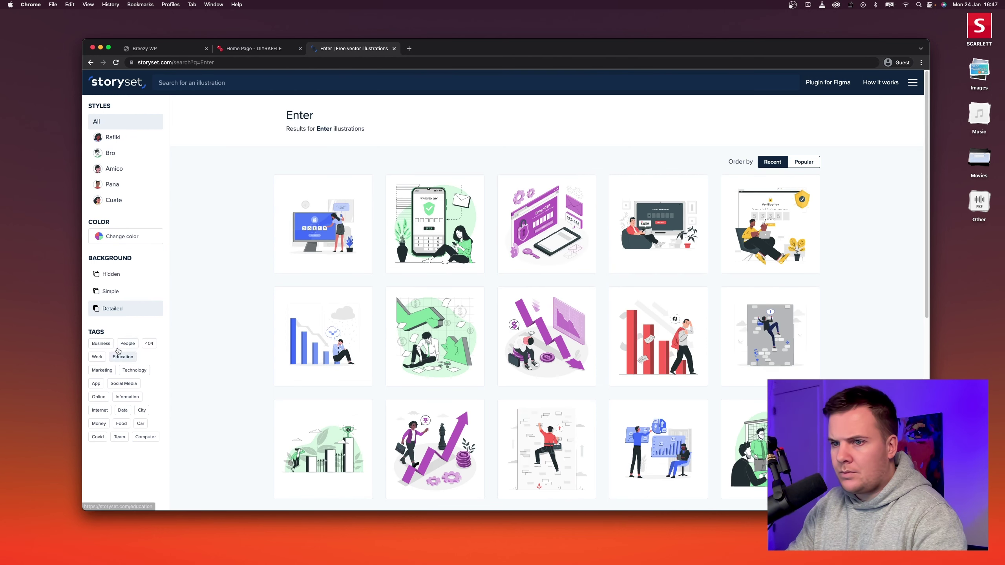
left_click(119, 236)
double_click(108, 316)
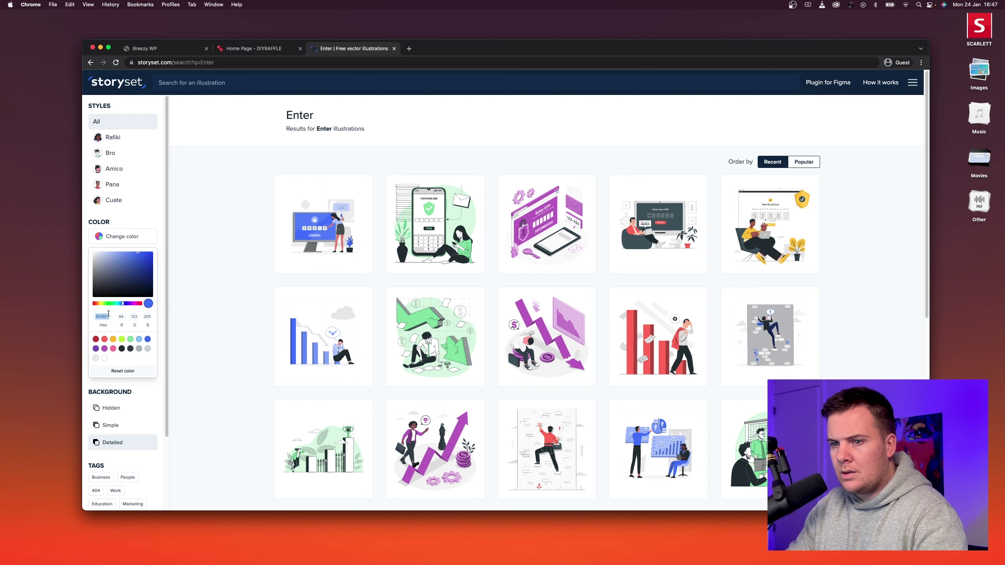
key("super+v")
left_click(191, 282)
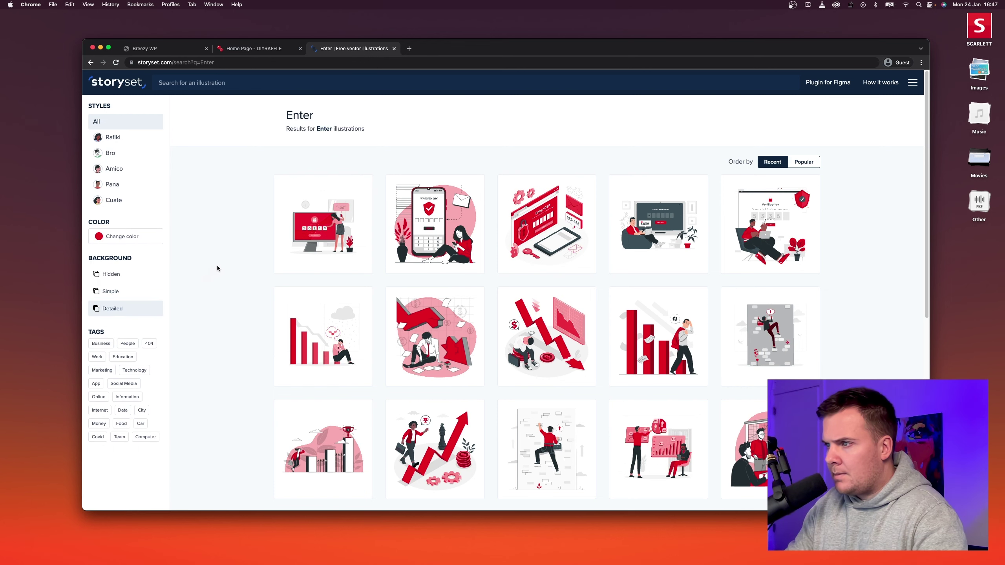
Open the Successful purchase illustration, hide its background, and download it as a PNG.
scroll(232, 255, "down", 1)
scroll(232, 254, "down", 8)
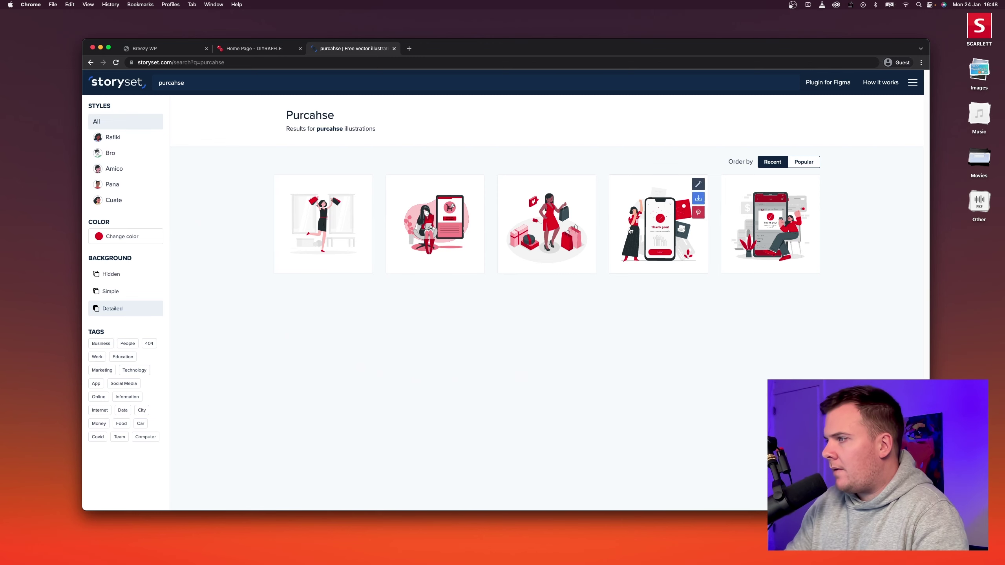
left_click(658, 238)
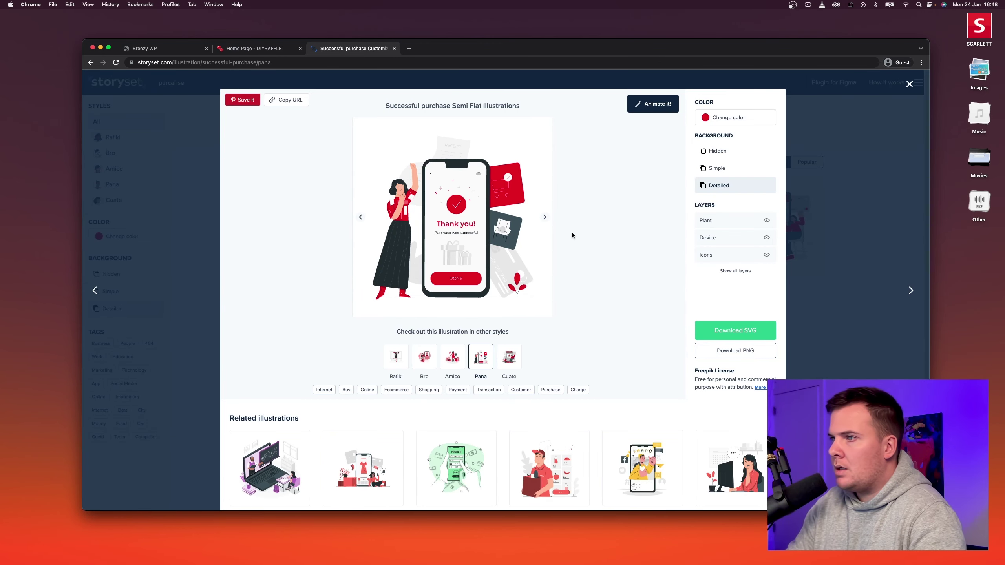
left_click(722, 169)
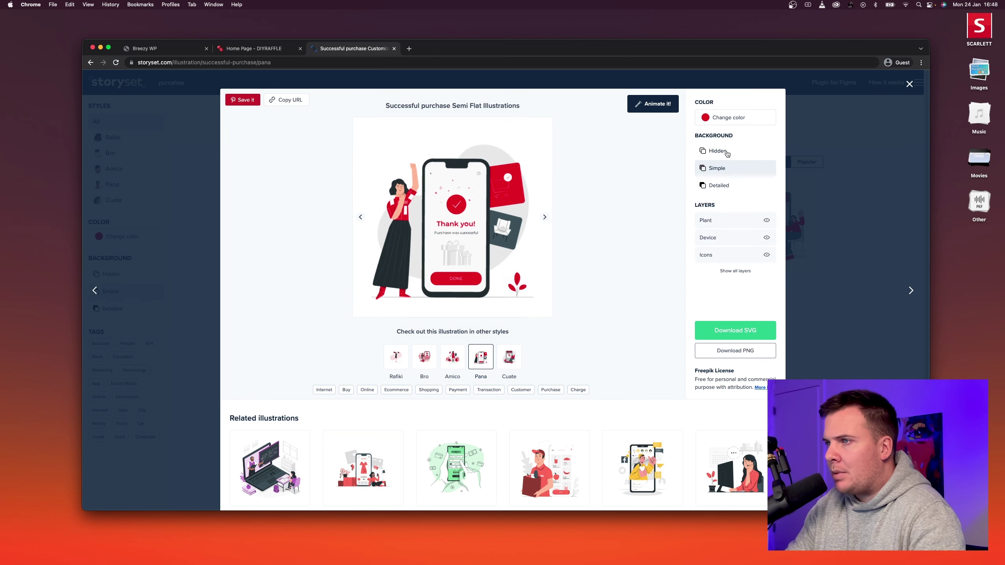
left_click(718, 158)
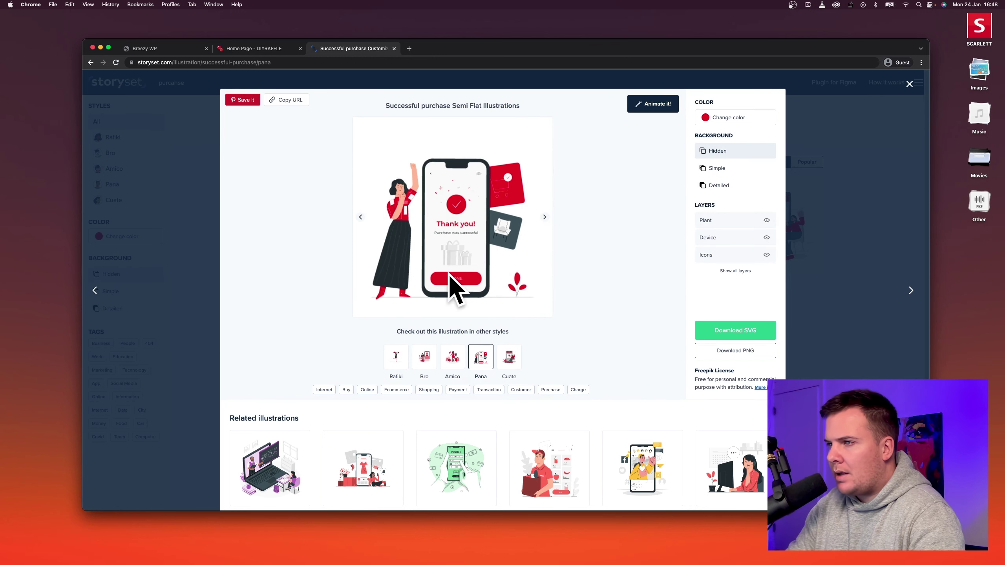
left_click(718, 168)
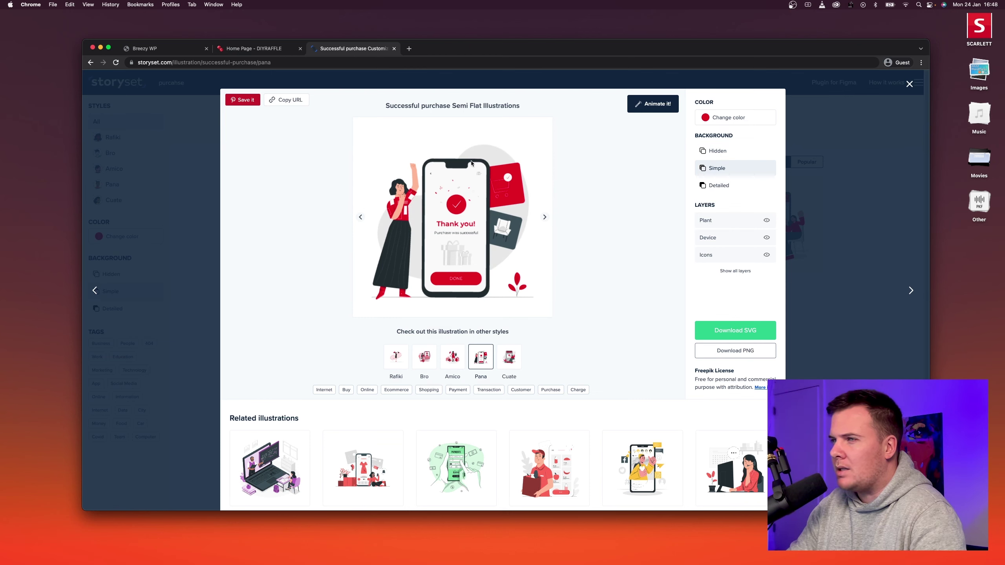
left_click(705, 184)
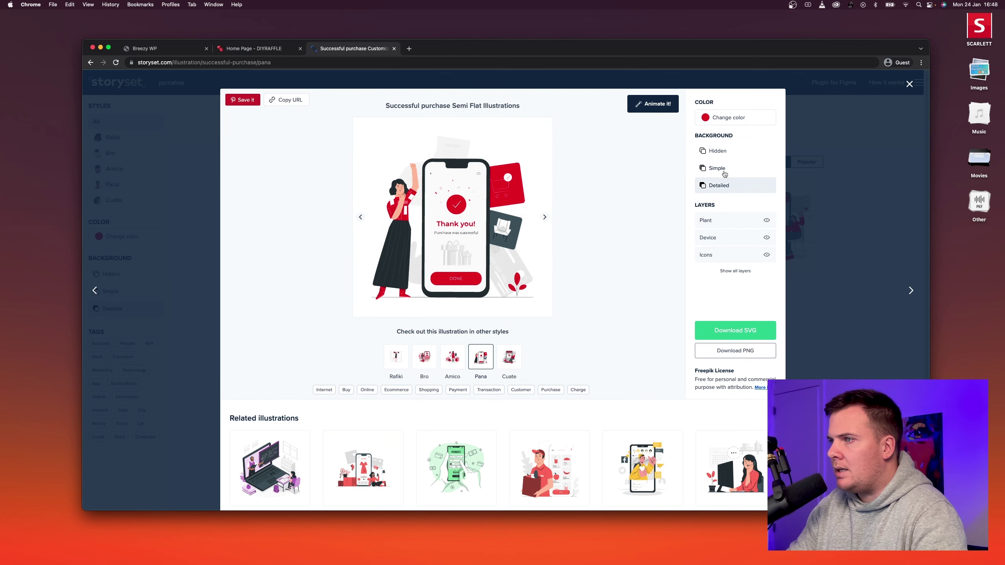
left_click(721, 153)
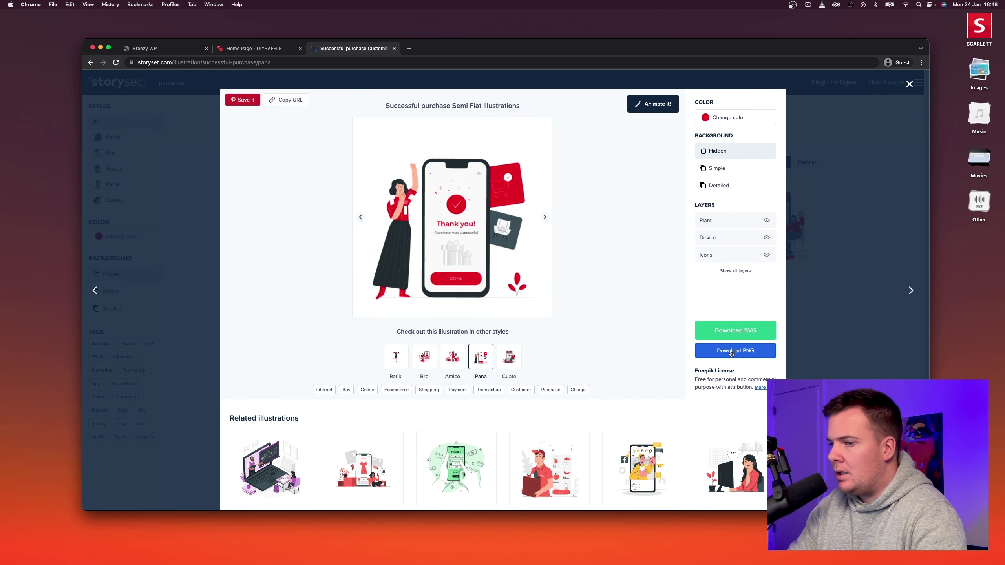
left_click(257, 47)
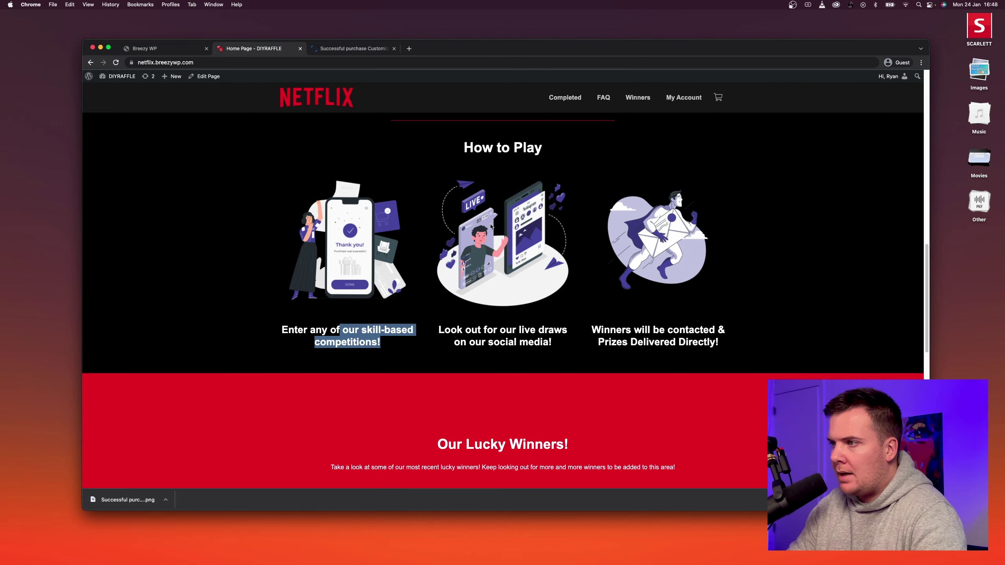
left_click(338, 48)
left_click(210, 156)
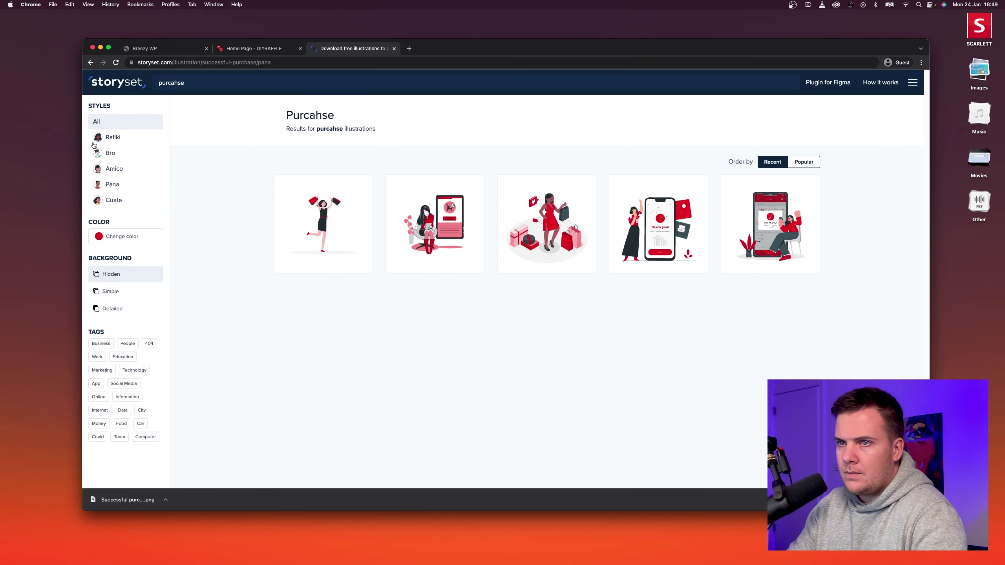
Search Storyset for 'live stream', checking the homepage caption's wording.
double_click(180, 81)
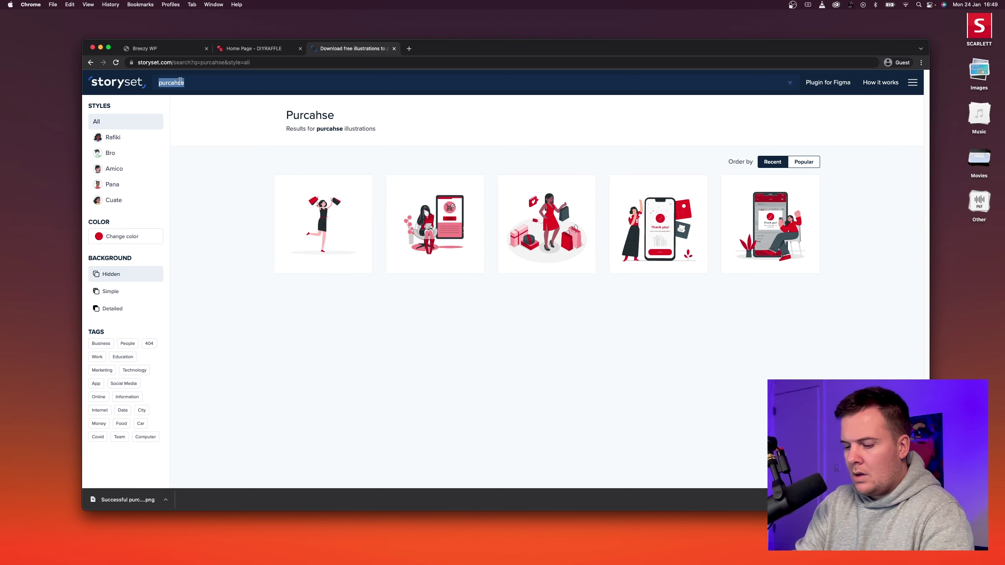
type("live st")
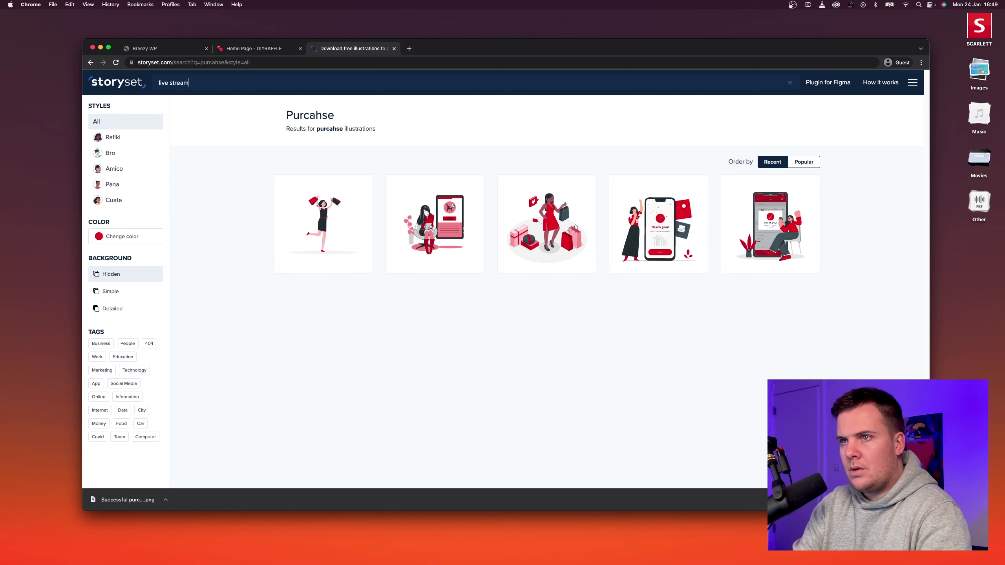
type("ream")
key("Return")
left_click(251, 48)
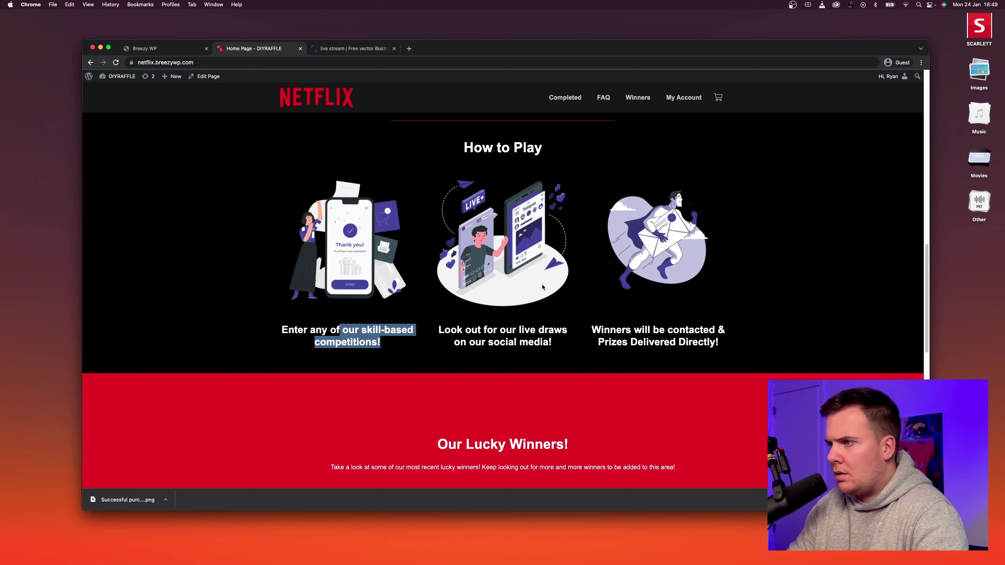
left_click_drag(511, 330, 530, 330)
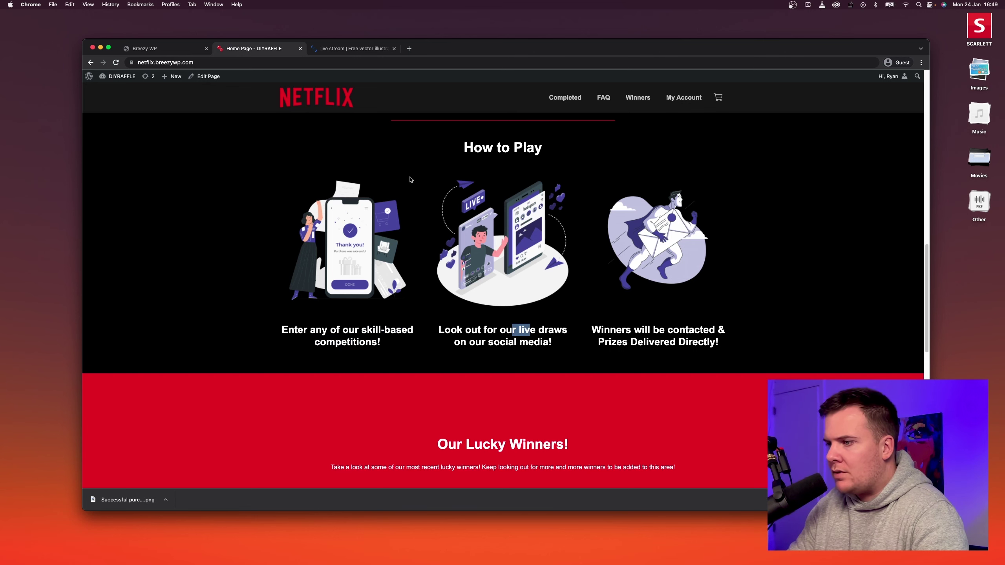
left_click(337, 51)
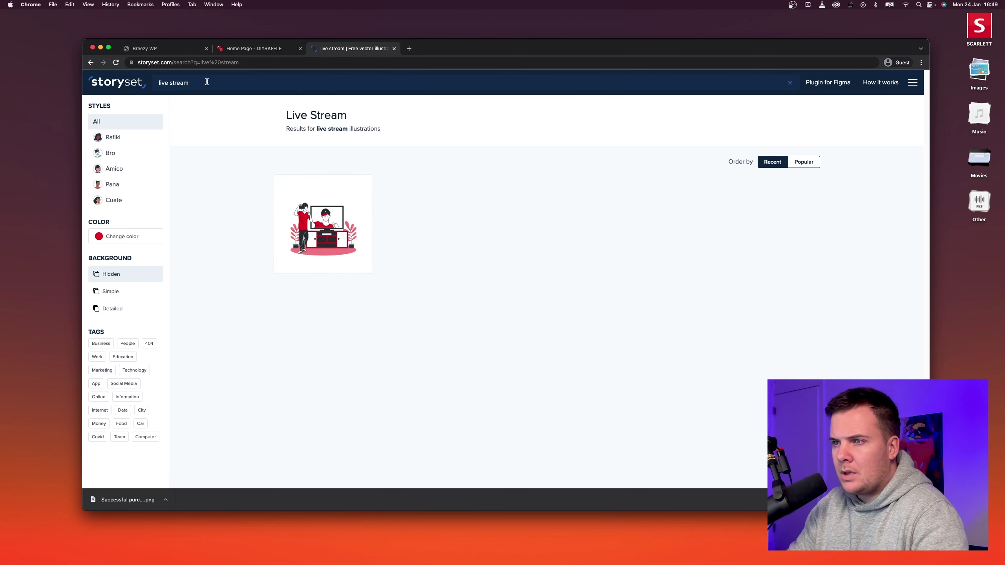
Search for 'Stream' and open the Instagram Video Streaming illustration.
left_click_drag(207, 81, 161, 82)
triple_click(223, 78)
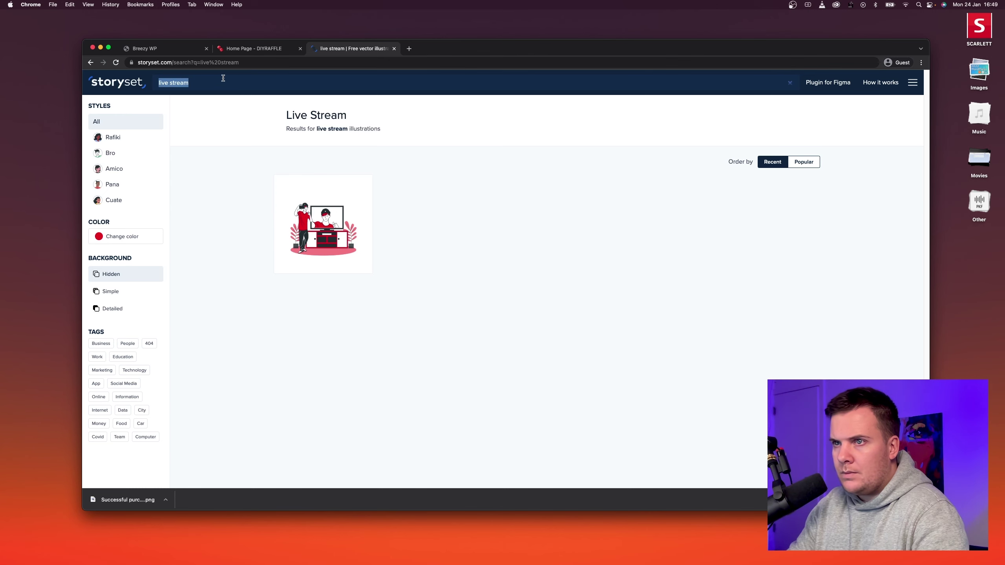
type("Stream")
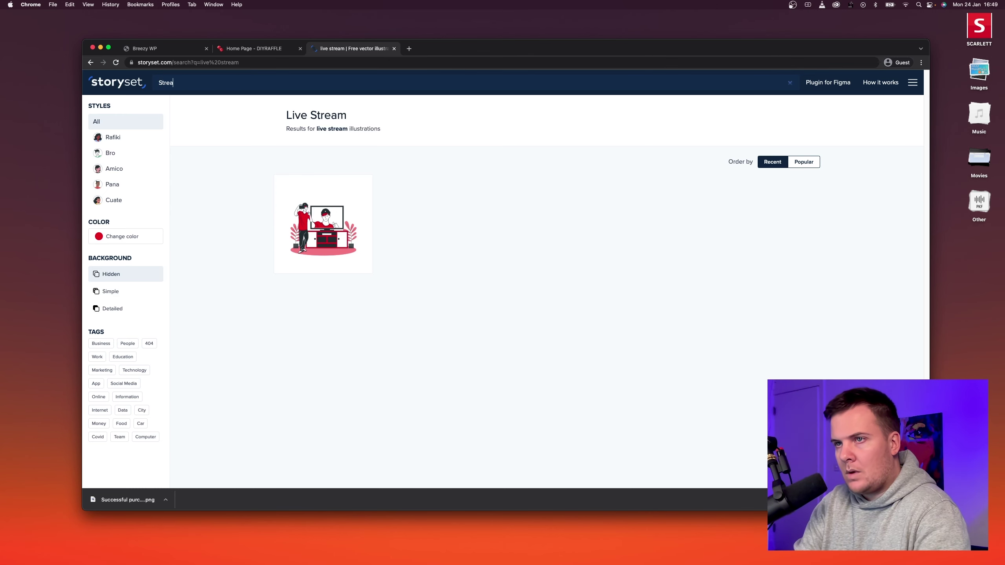
key("Return")
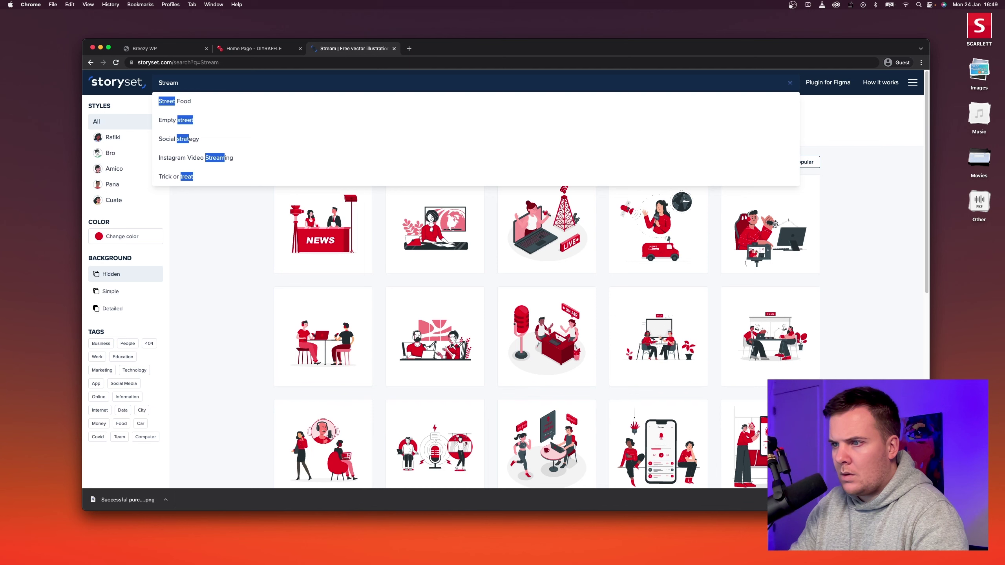
left_click(256, 313)
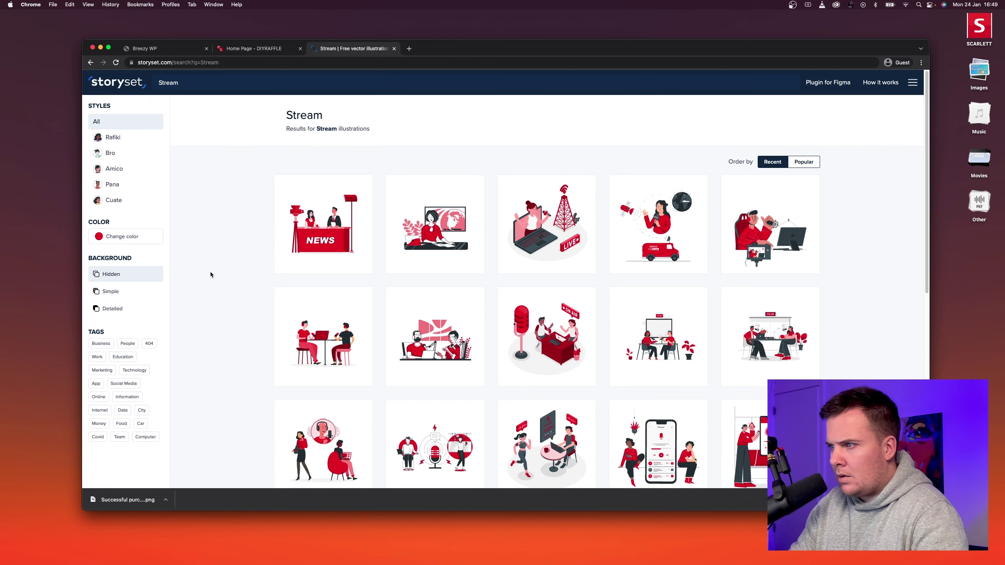
mouse_move(553, 248)
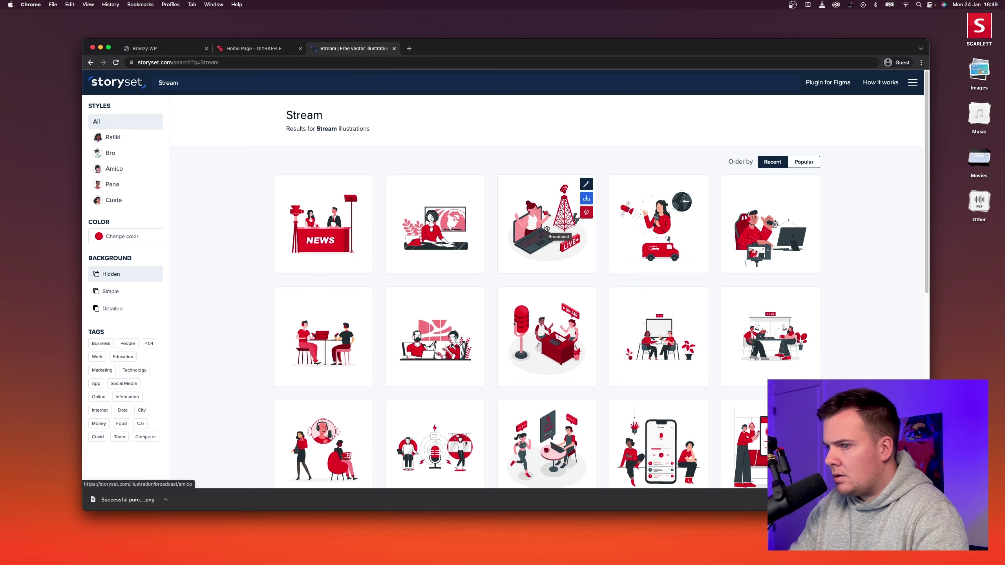
scroll(546, 228, "down", 5)
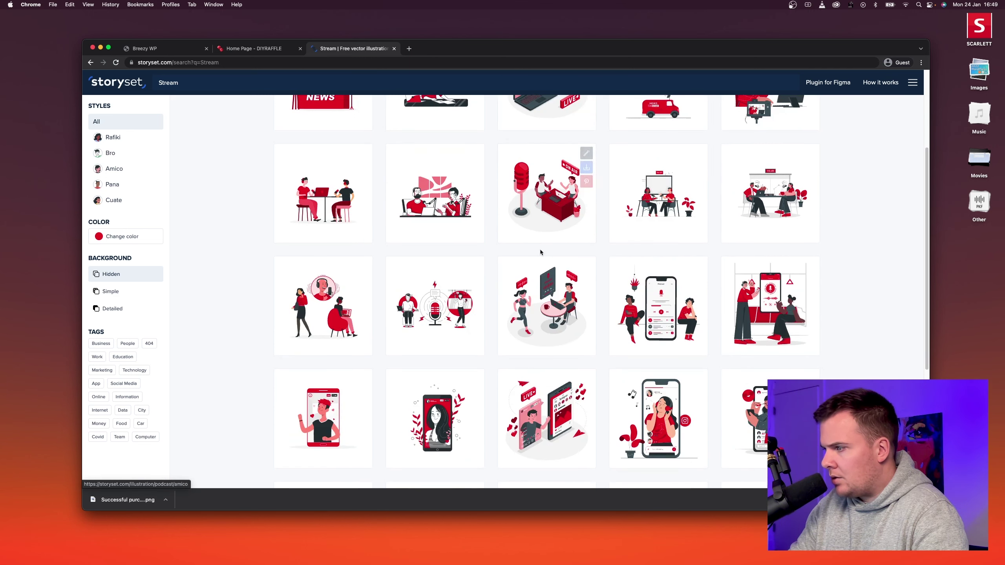
scroll(541, 252, "down", 1)
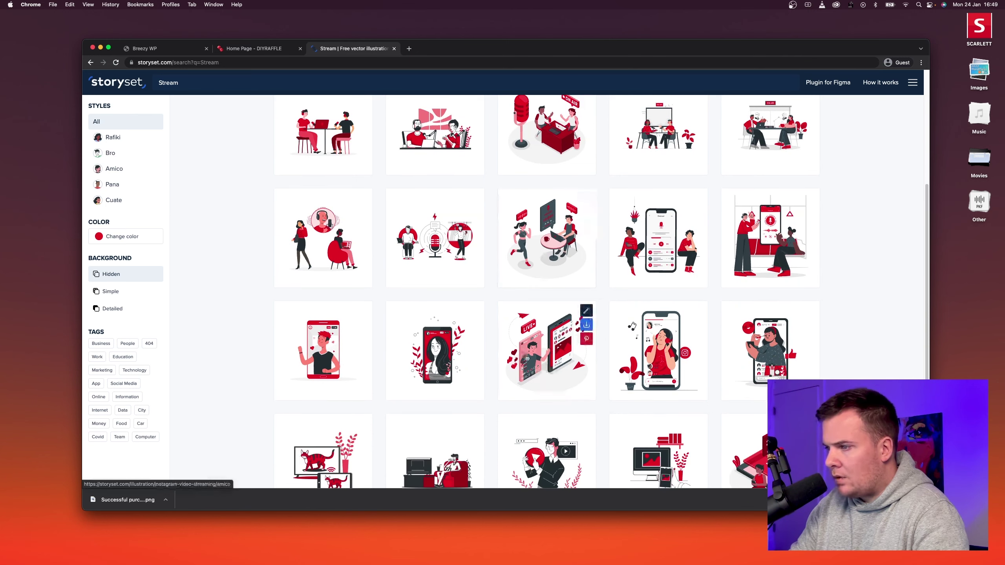
scroll(546, 345, "down", 3)
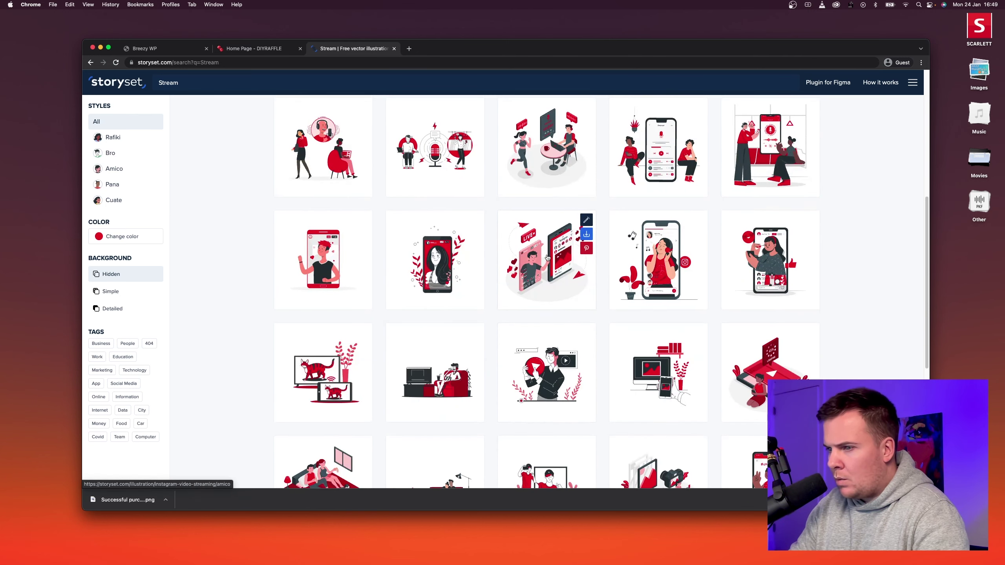
left_click(562, 267)
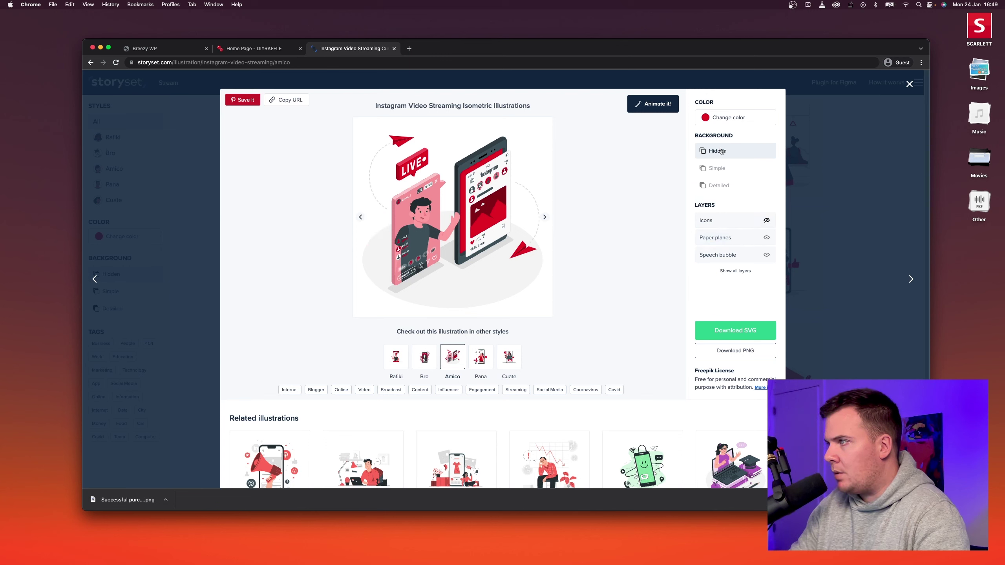
Hide the icons and paper planes, keep the LIVE speech bubble, and download the PNG.
left_click(723, 219)
left_click(723, 219)
left_click(723, 238)
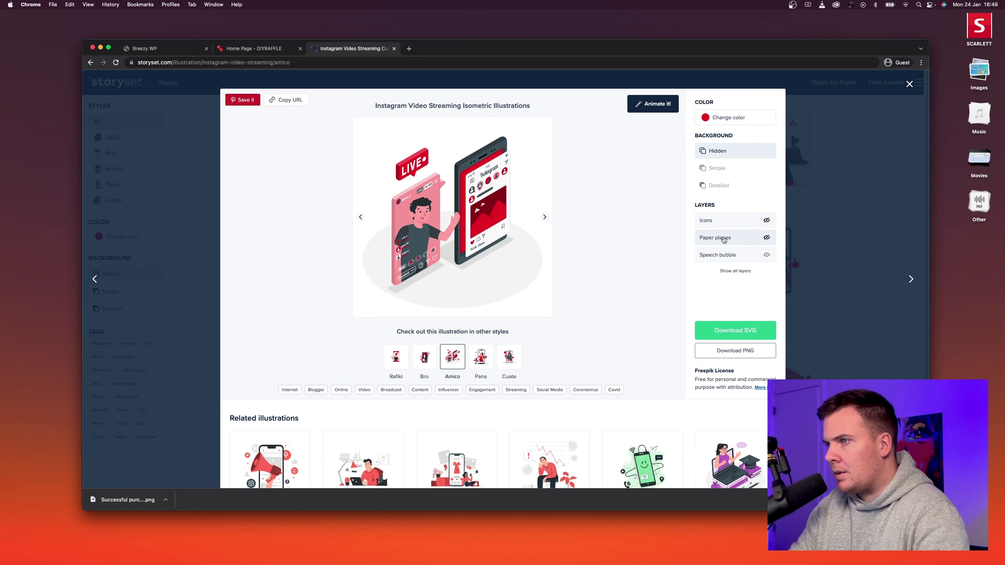
left_click(723, 239)
left_click(724, 239)
left_click(725, 256)
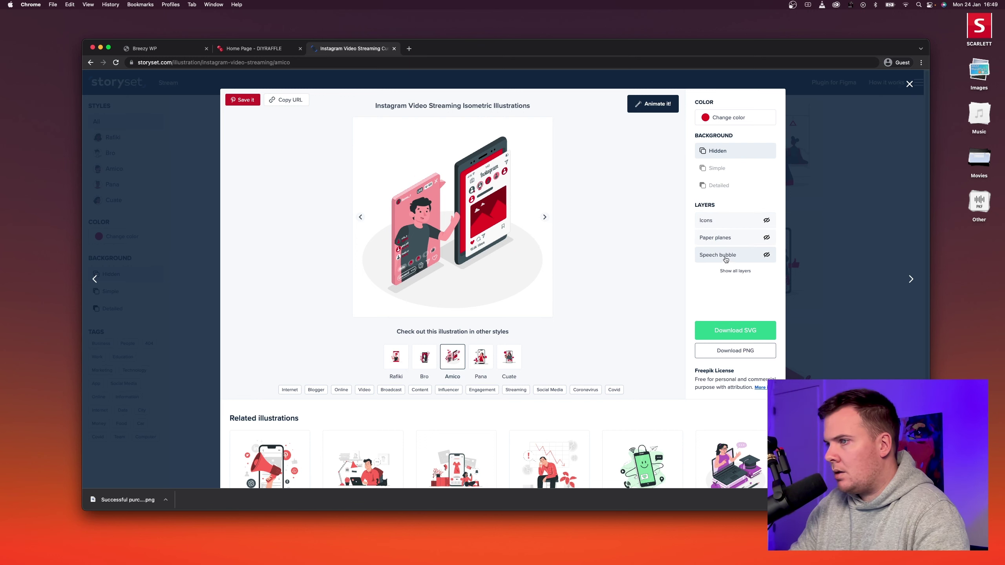
left_click(726, 257)
double_click(726, 256)
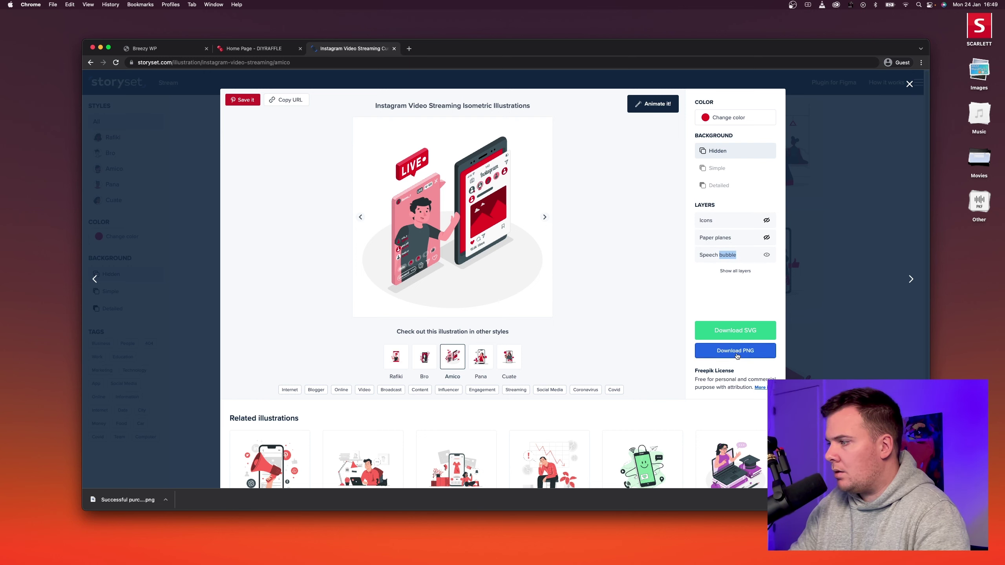
left_click(737, 356)
Compare with the How to Play images, then dismiss the attribution popup and close the illustration.
left_click(253, 48)
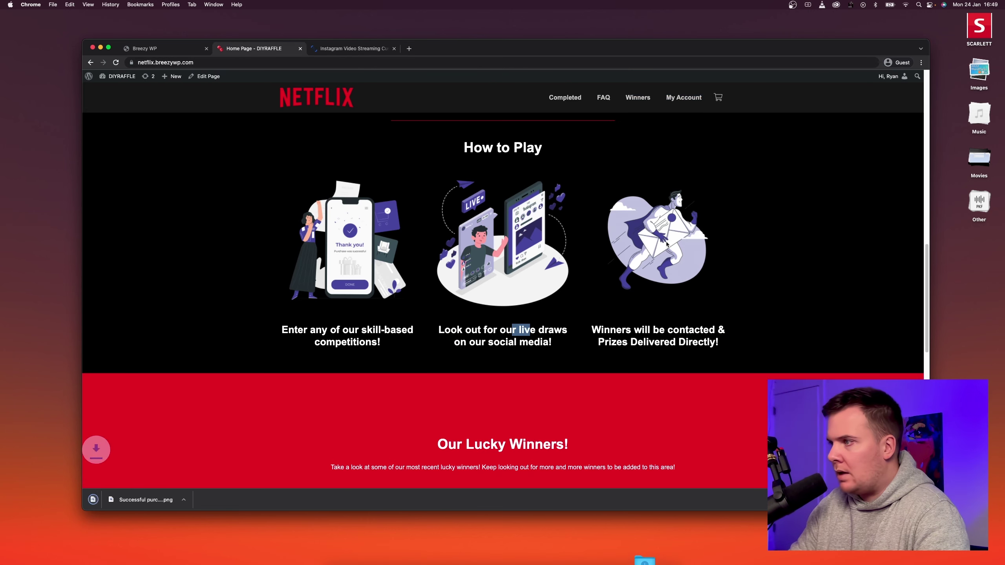
left_click(352, 48)
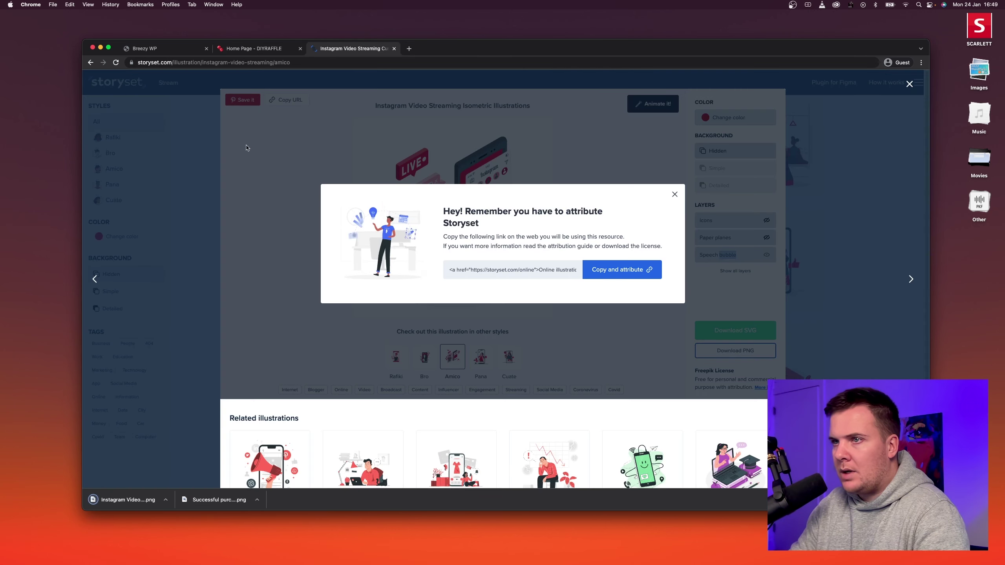
left_click(246, 148)
left_click(213, 145)
double_click(204, 84)
Try Storyset searches for 'delivery' and then 'post' illustrations.
type("d")
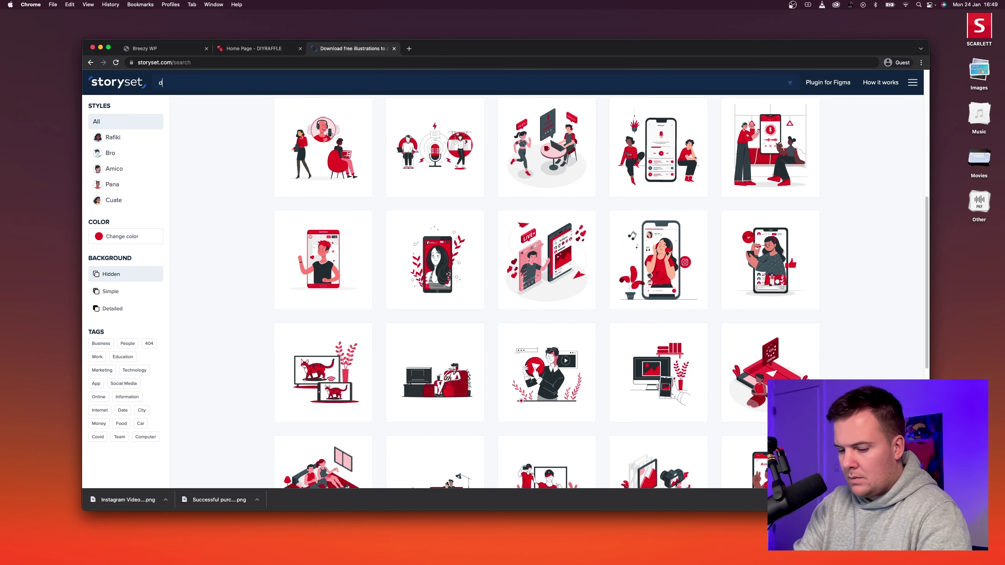
type("elivery")
key("Return")
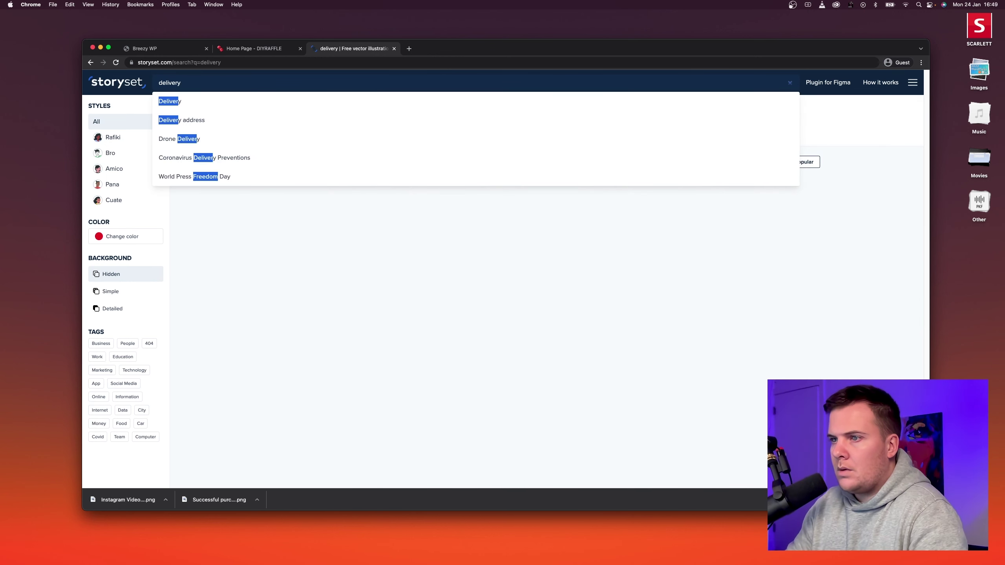
left_click(191, 252)
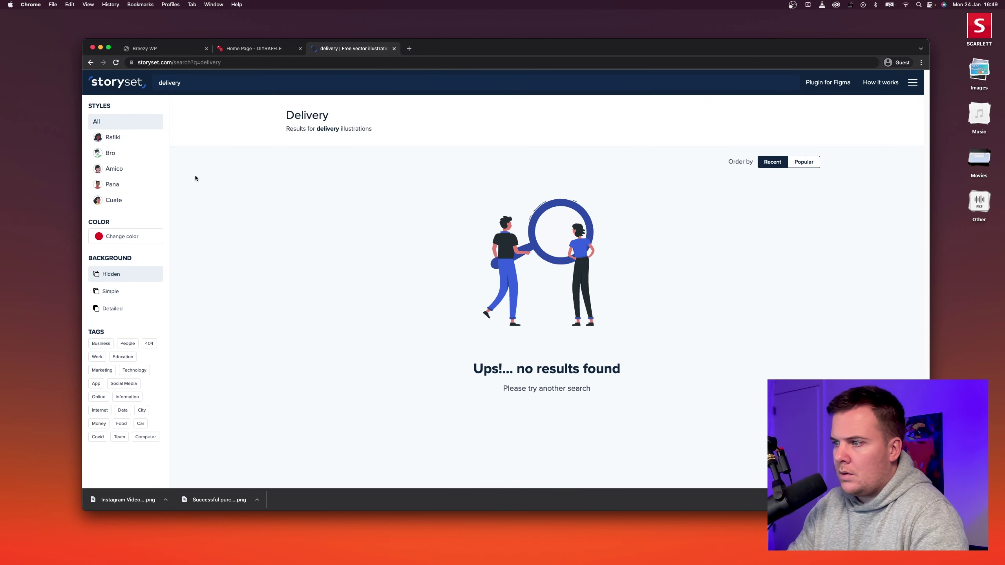
double_click(186, 87)
type("post")
key("Return")
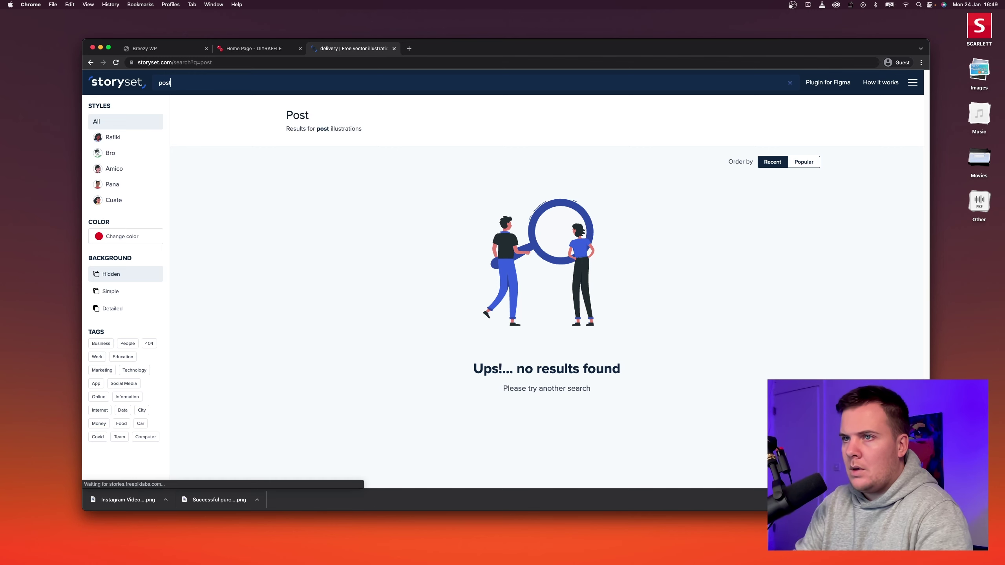
left_click(209, 214)
Search 'deposit' and download the red piggy-bank Savings illustration as a PNG.
double_click(166, 84)
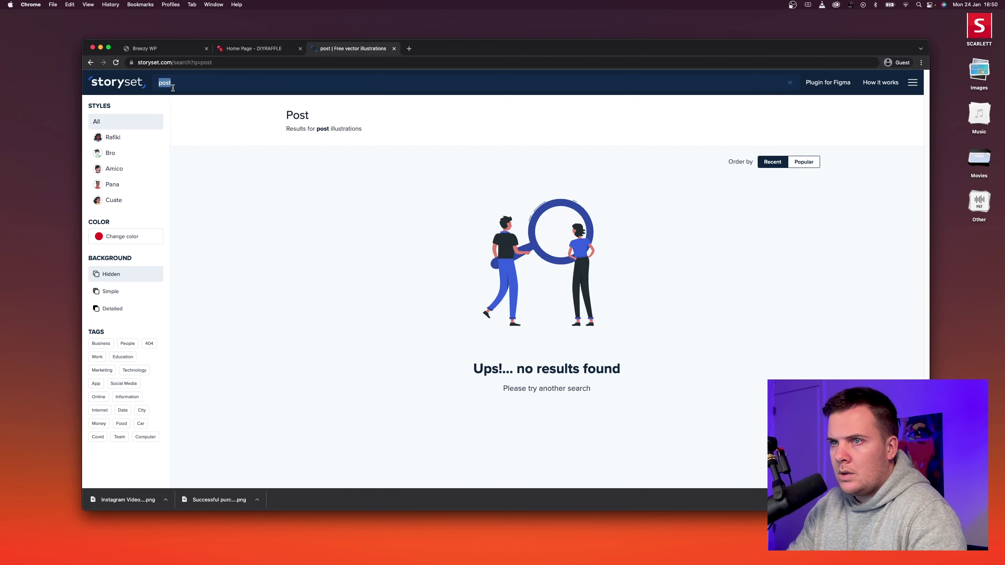
type("deposit")
key("Return")
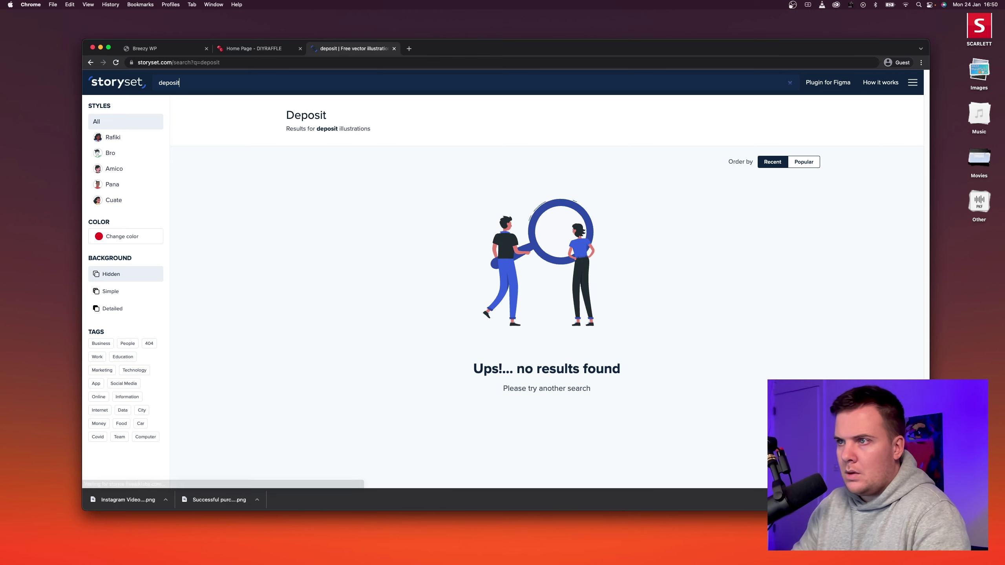
left_click(217, 230)
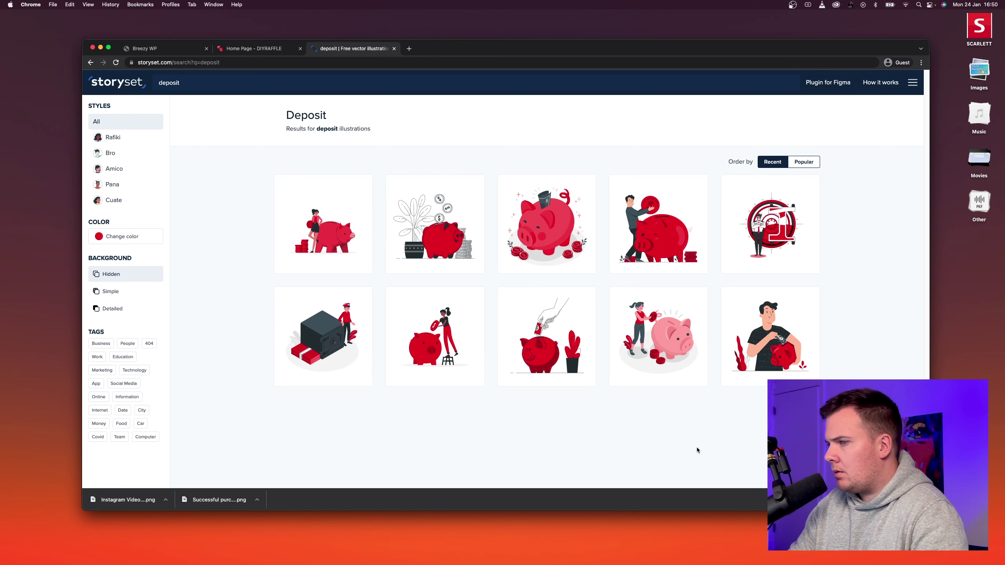
left_click(551, 337)
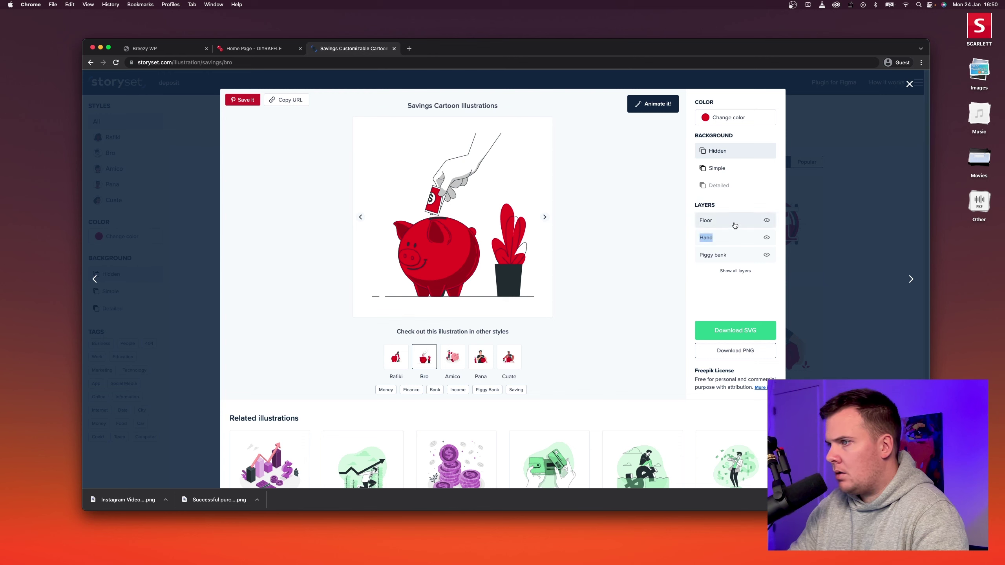
left_click(745, 355)
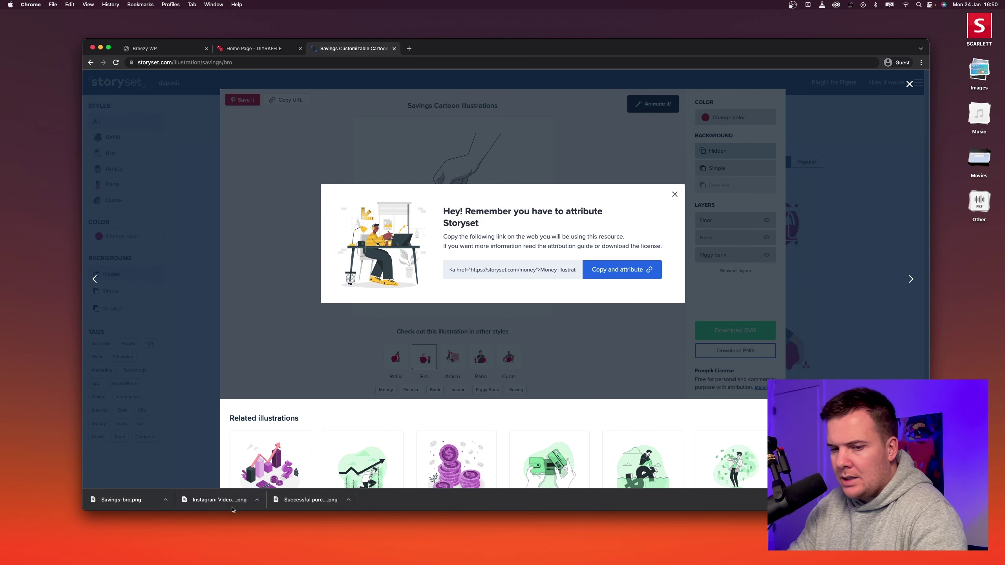
left_click(674, 194)
left_click(259, 48)
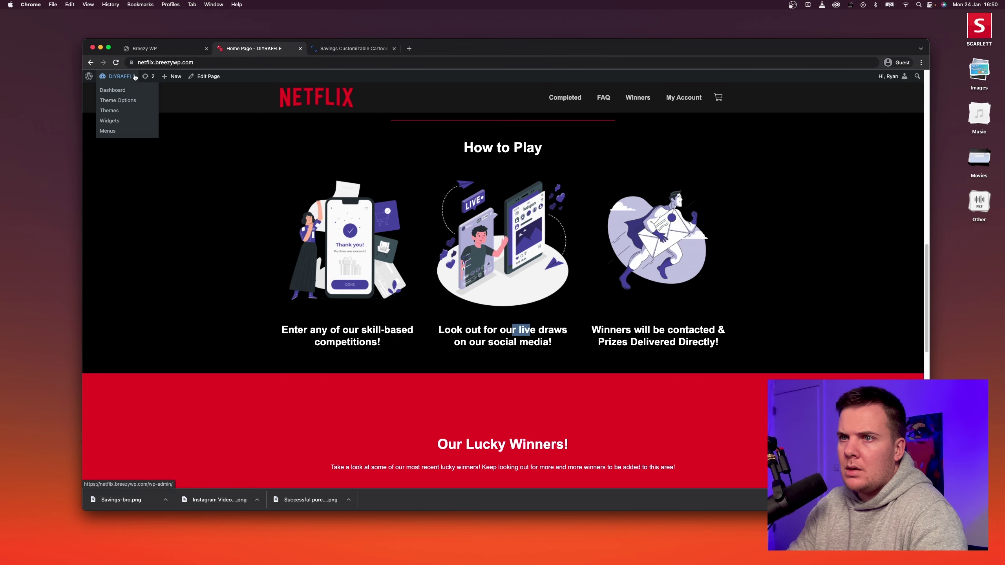
Open the home page in the page editor and scroll to the How to Play section.
mouse_move(207, 77)
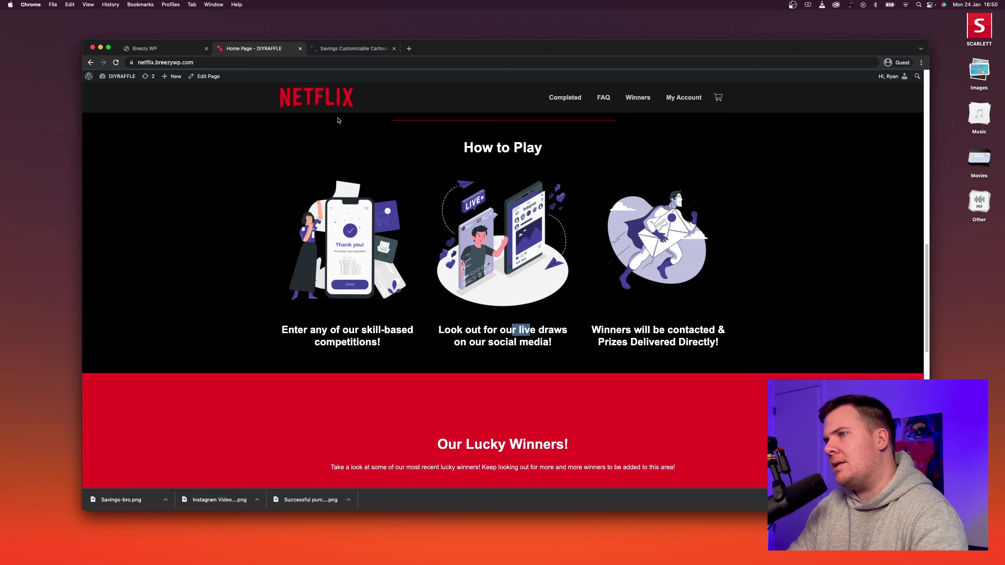
left_click(207, 76)
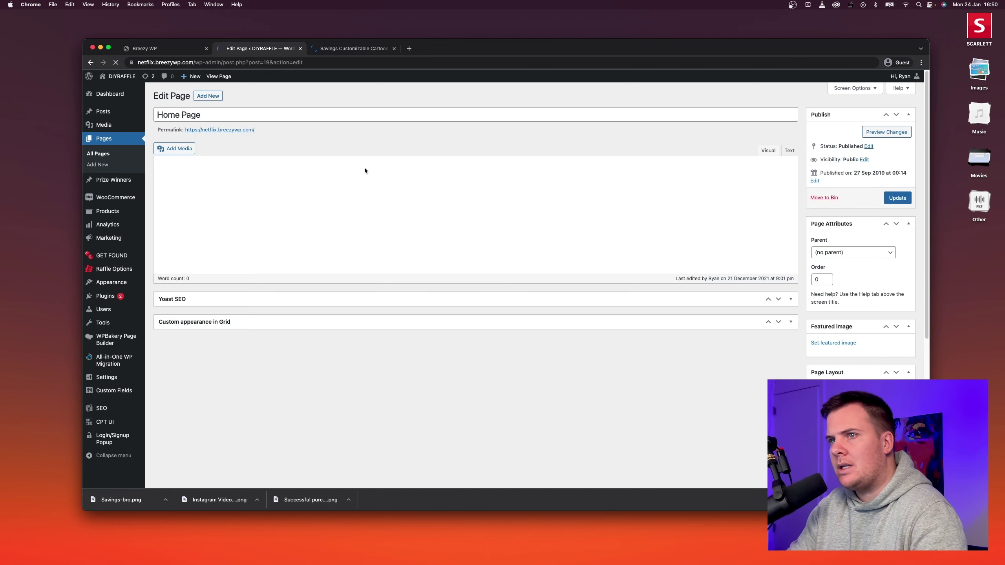
scroll(350, 248, "down", 5)
scroll(380, 244, "down", 4)
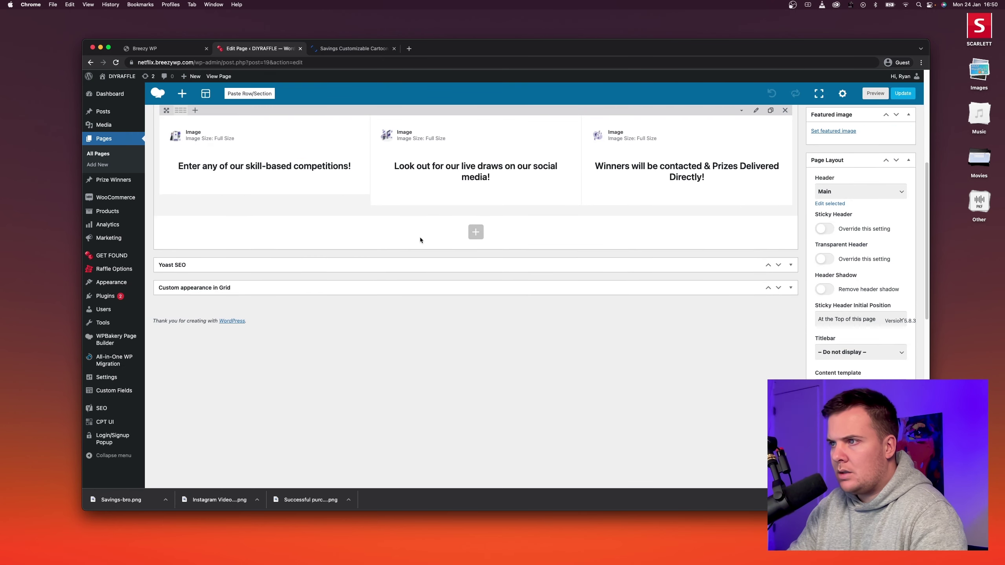
scroll(419, 237, "up", 4)
Upload the three Storyset illustrations and set the first image to the successful purchase one.
left_click(268, 225)
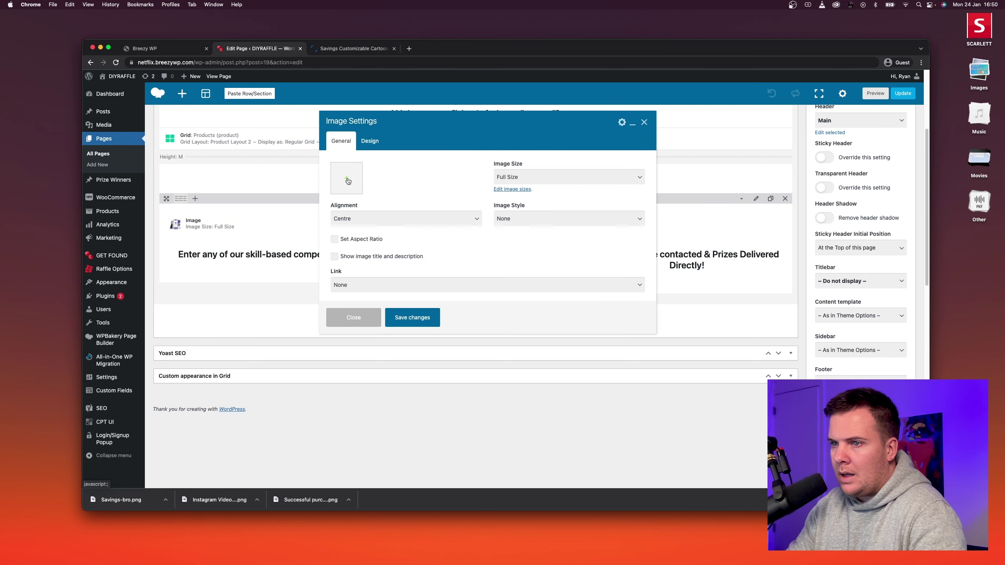
left_click(347, 180)
left_click_drag(133, 501, 242, 465)
left_click_drag(217, 500, 229, 350)
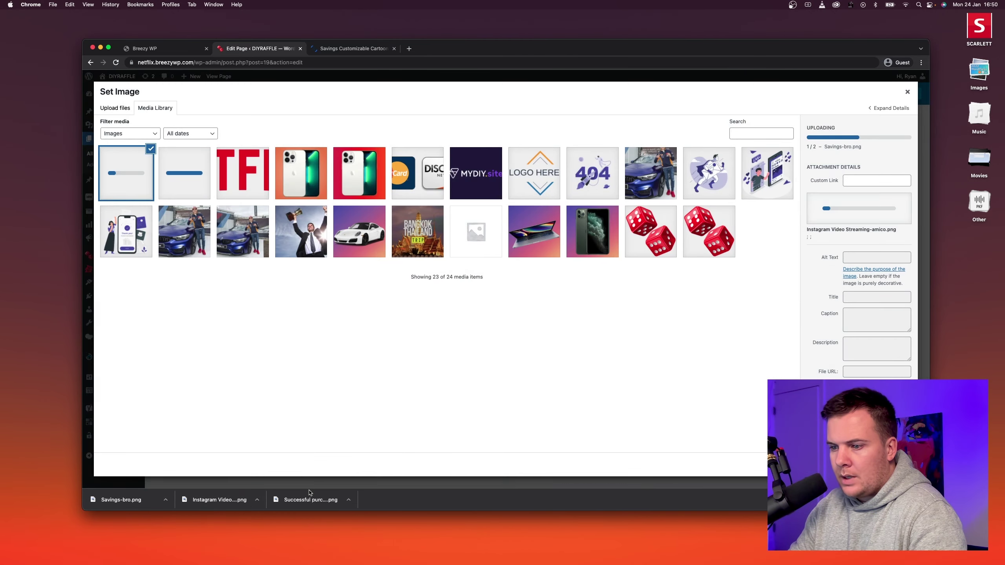
left_click_drag(310, 500, 275, 336)
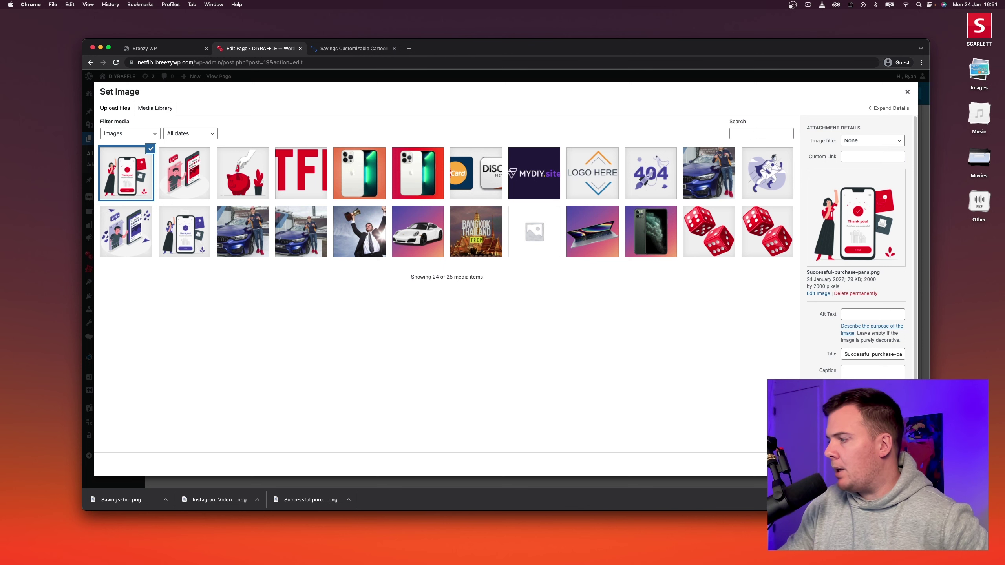
left_click(888, 465)
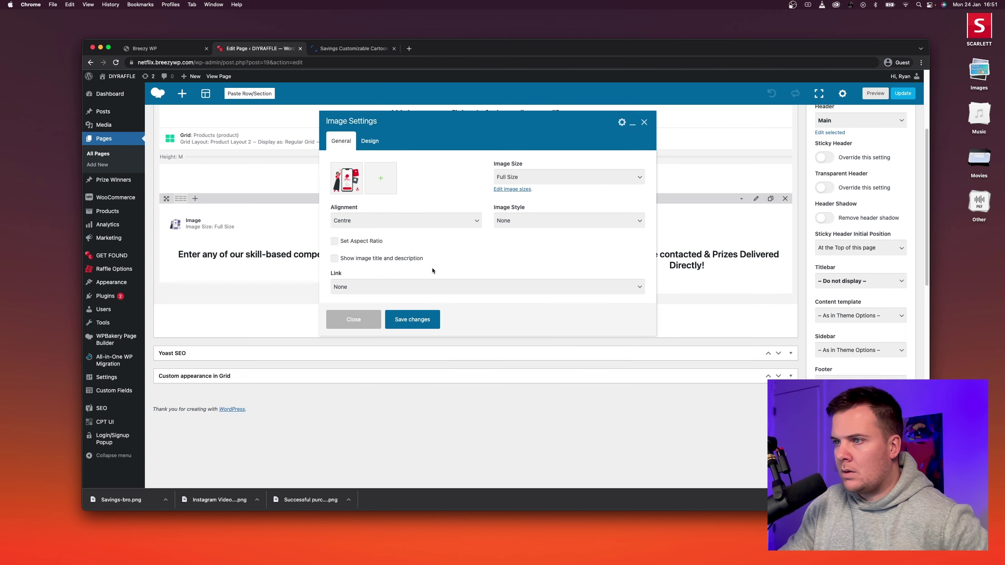
left_click(410, 325)
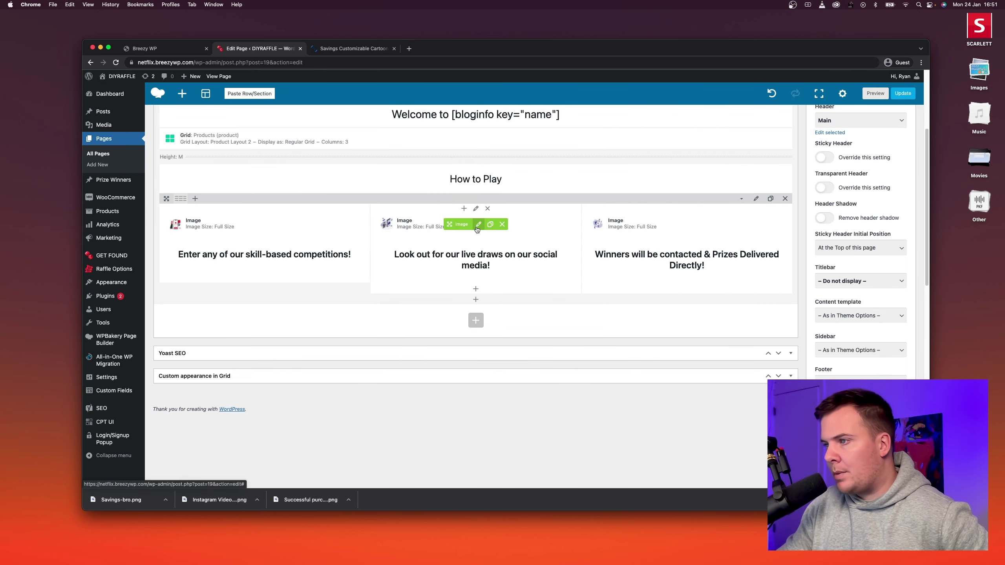
Replace the middle How to Play image with the live-stream phone illustration.
left_click(477, 225)
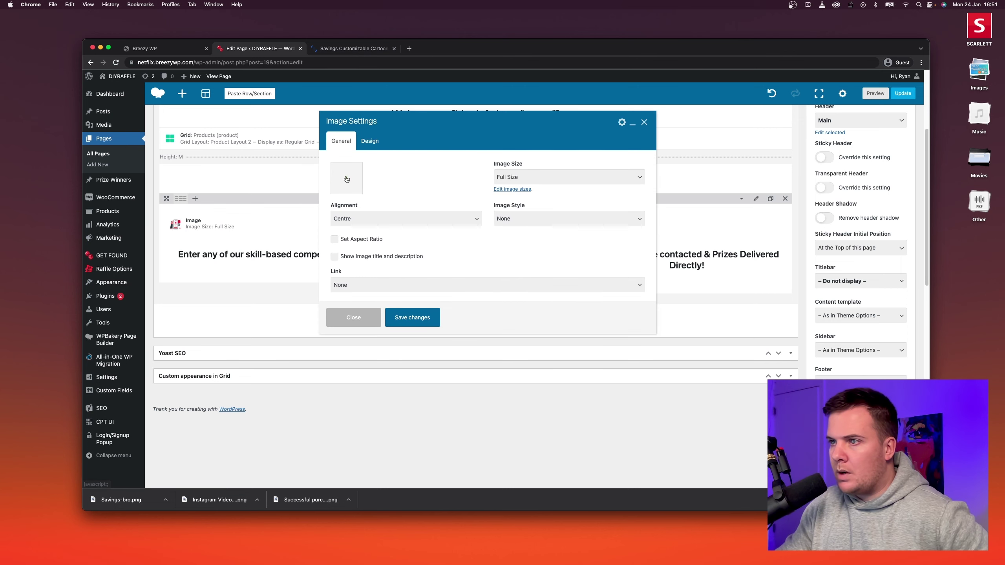
left_click(346, 181)
left_click(184, 174)
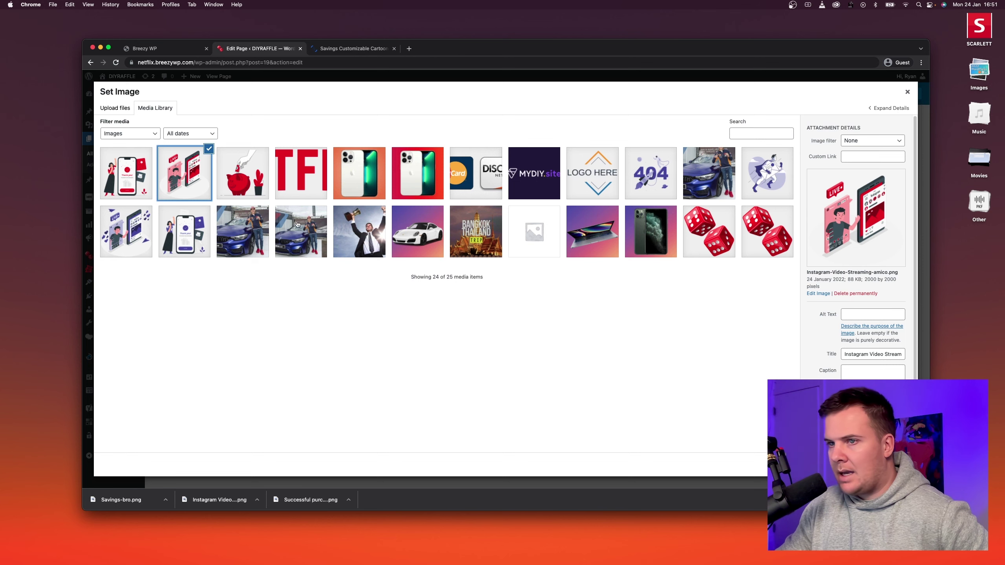
left_click(892, 464)
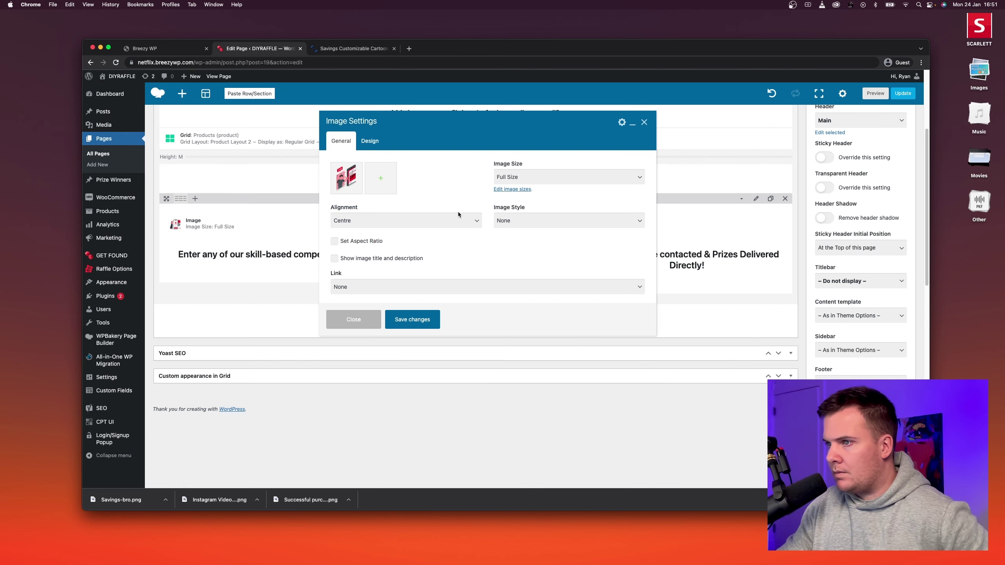
left_click(439, 320)
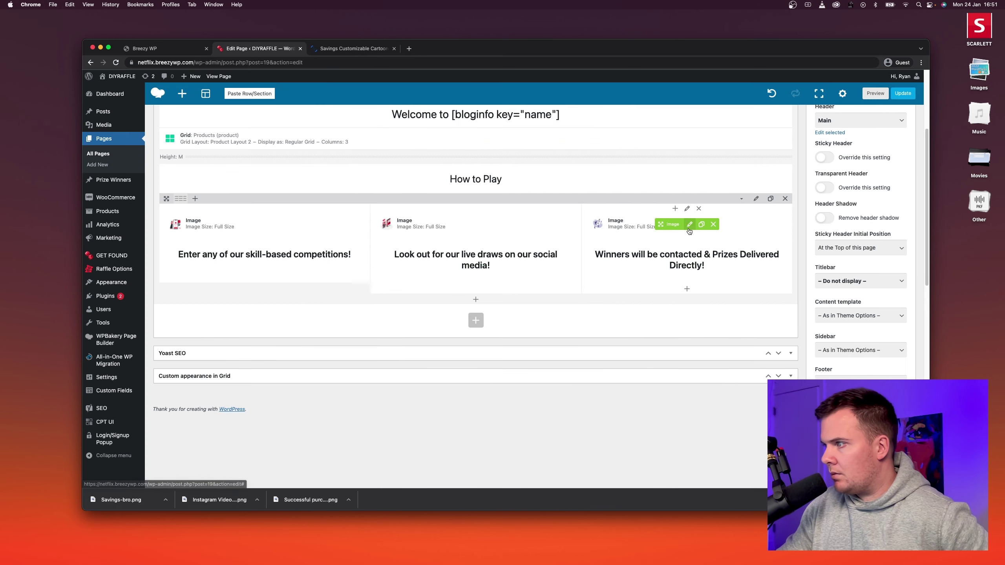
Replace the third image with the piggy-bank illustration and update the home page.
left_click(689, 225)
left_click(350, 180)
left_click(350, 180)
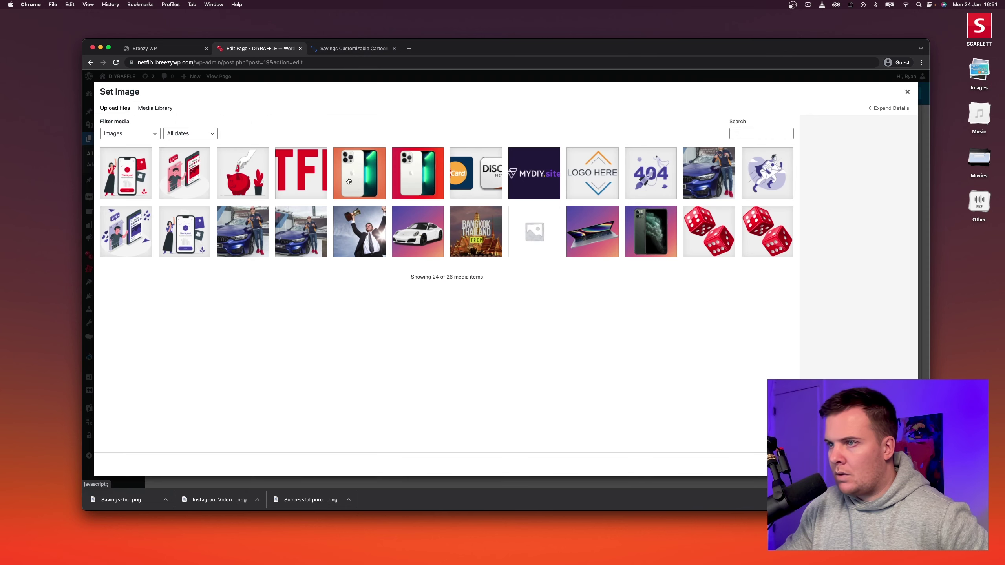
left_click(233, 182)
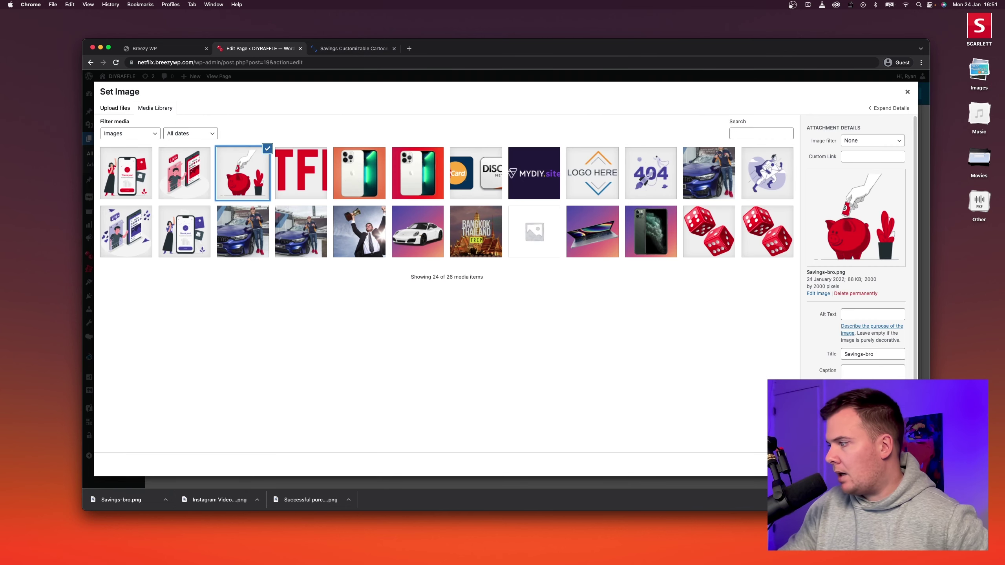
left_click(892, 464)
left_click(424, 319)
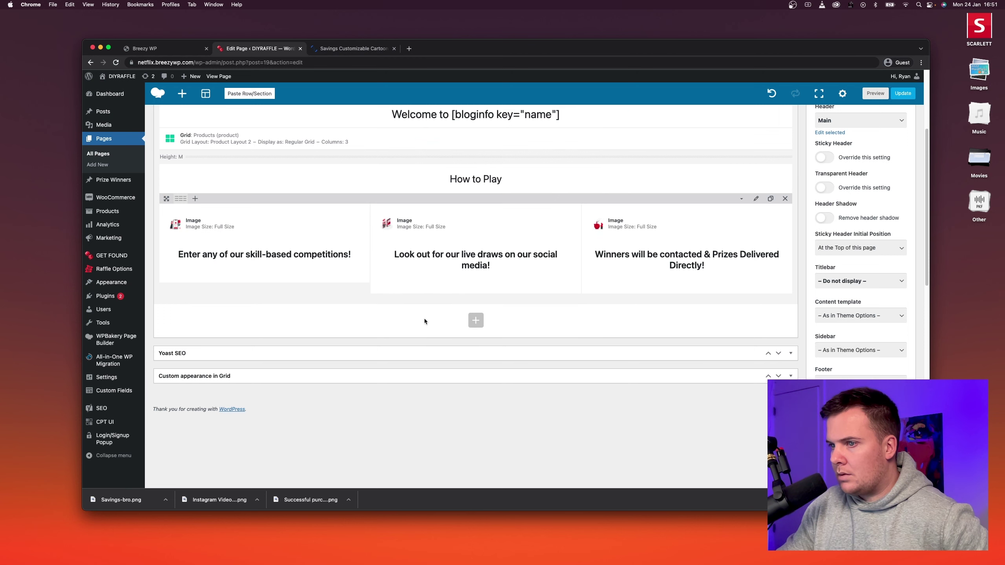
left_click(902, 98)
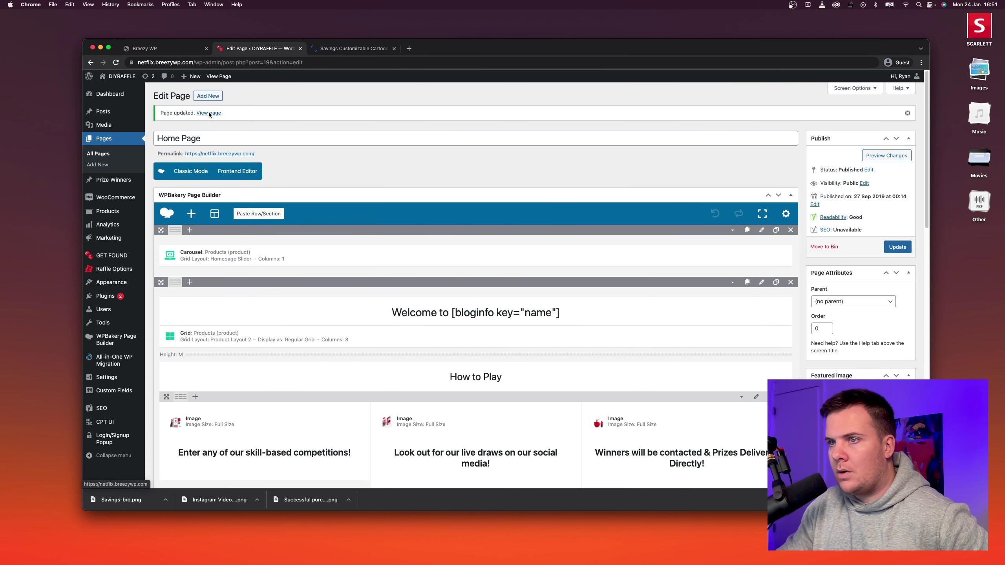
right_click(208, 113)
Review the live home page in a new tab down to the Lucky Winners and footer, then return to the editor.
left_click(221, 117)
left_click(322, 55)
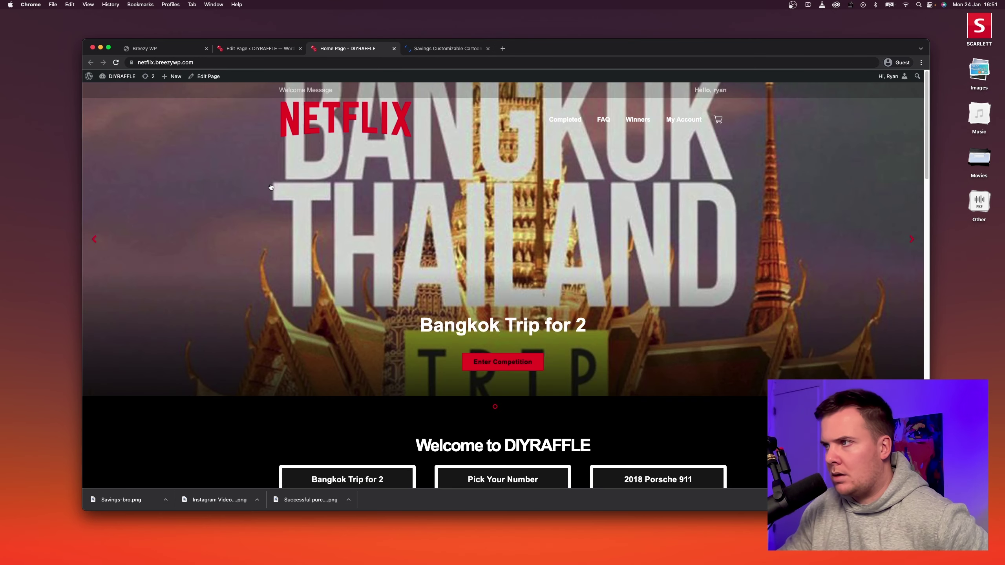
scroll(271, 187, "down", 5)
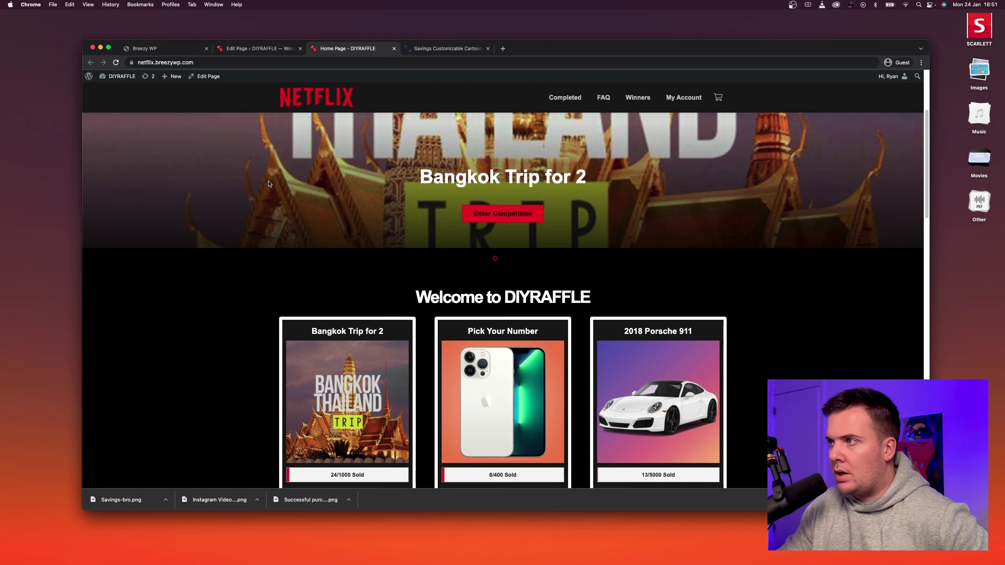
scroll(268, 183, "down", 3)
scroll(269, 183, "down", 1)
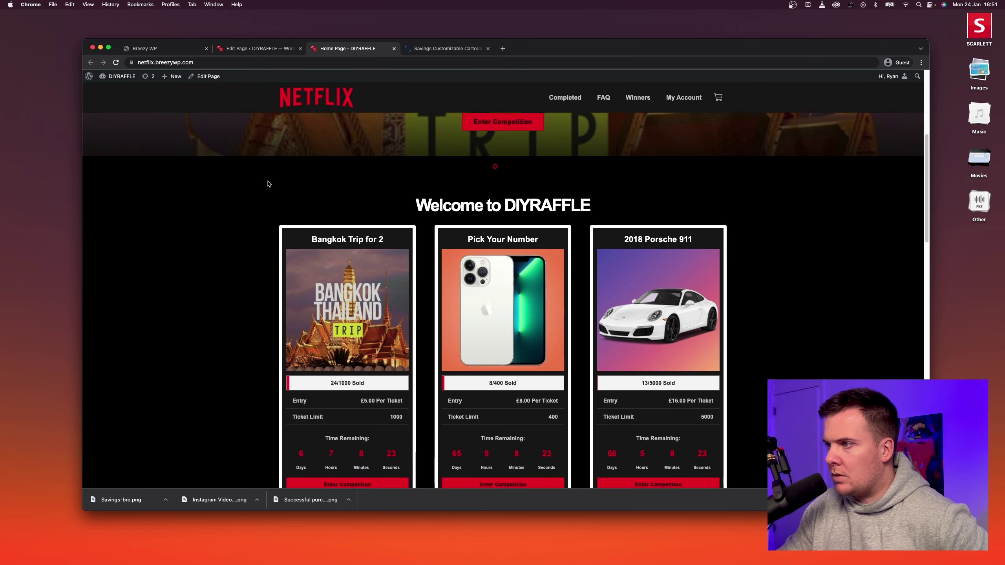
scroll(269, 184, "down", 4)
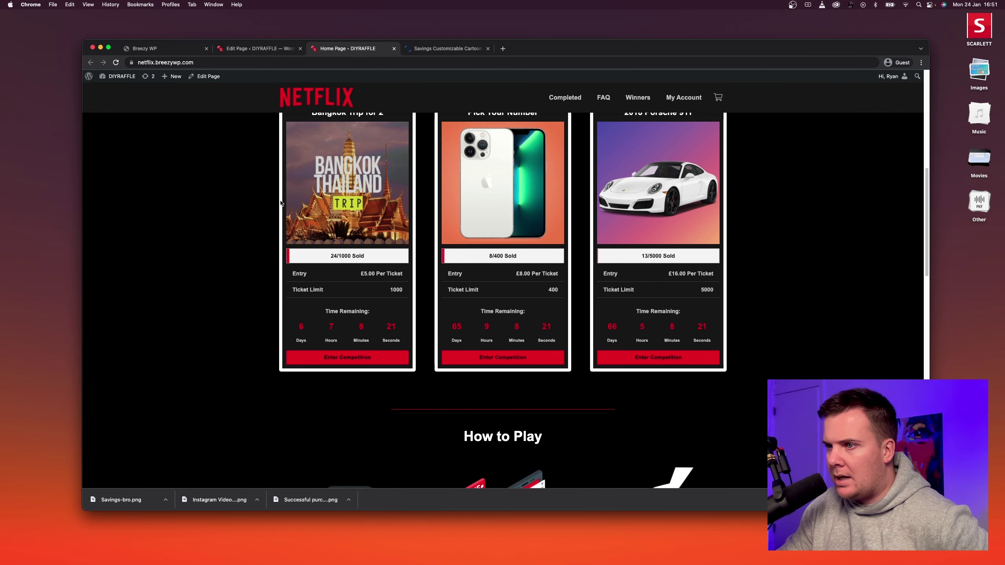
scroll(277, 204, "down", 10)
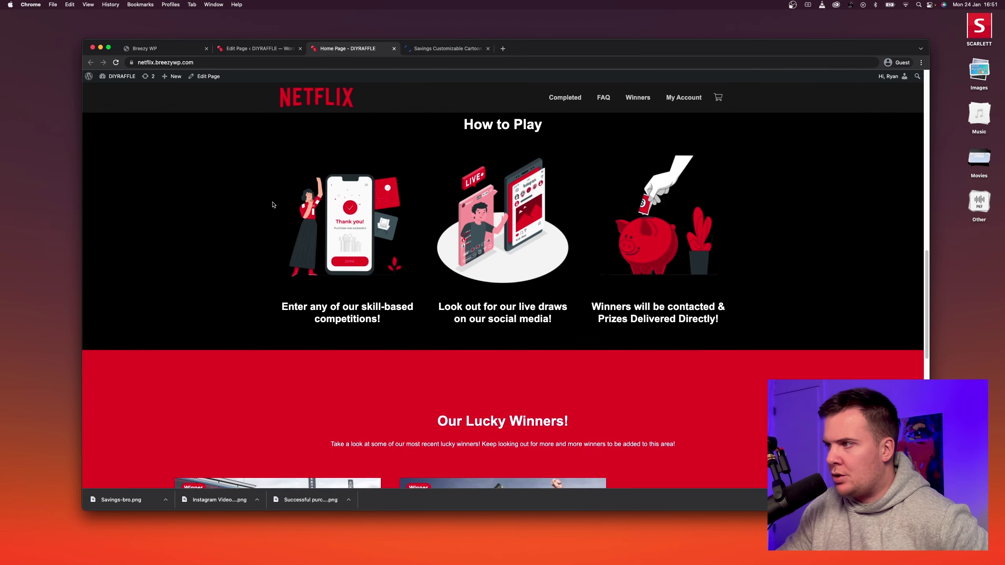
scroll(273, 204, "down", 9)
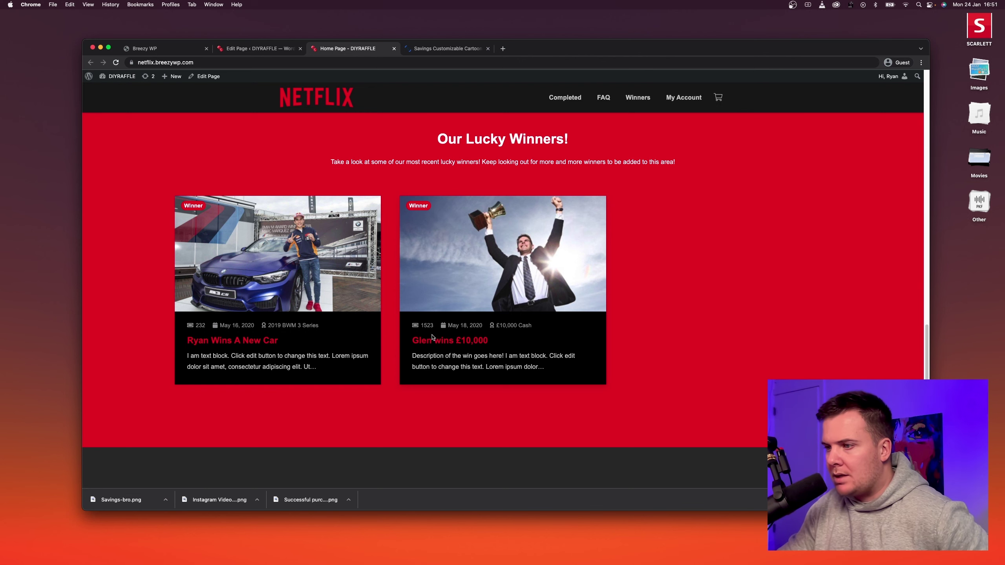
scroll(659, 292, "down", 5)
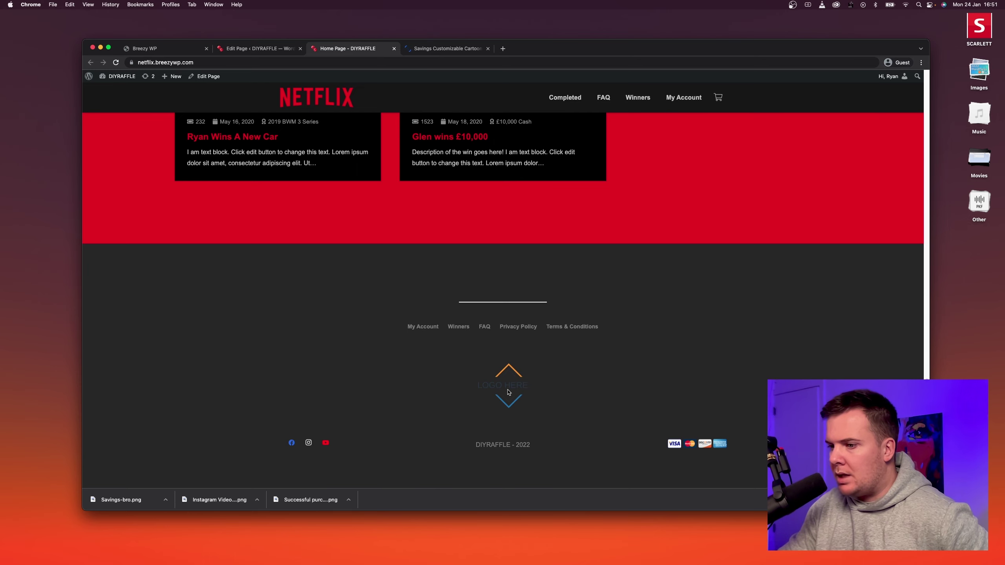
scroll(510, 362, "up", 3)
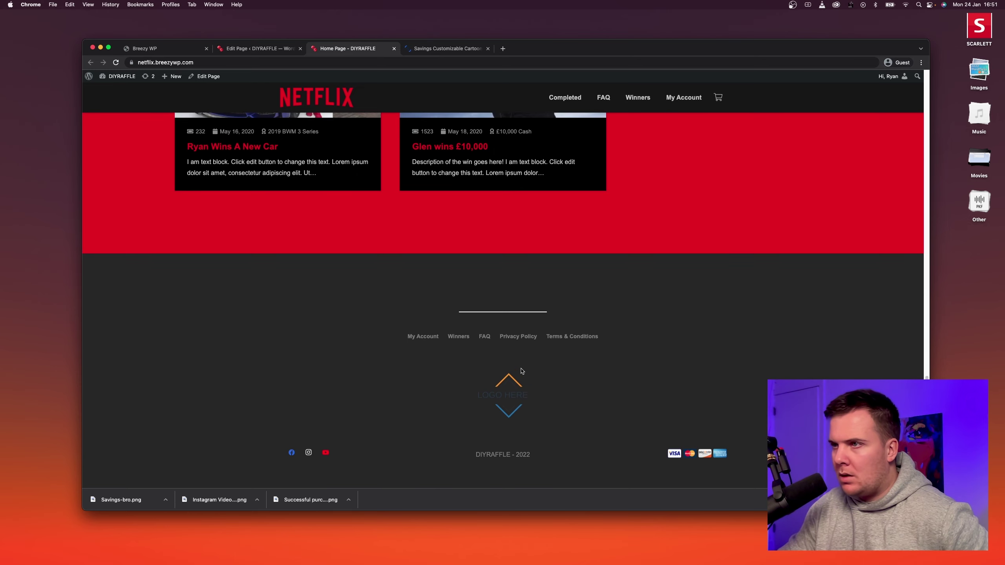
left_click(255, 49)
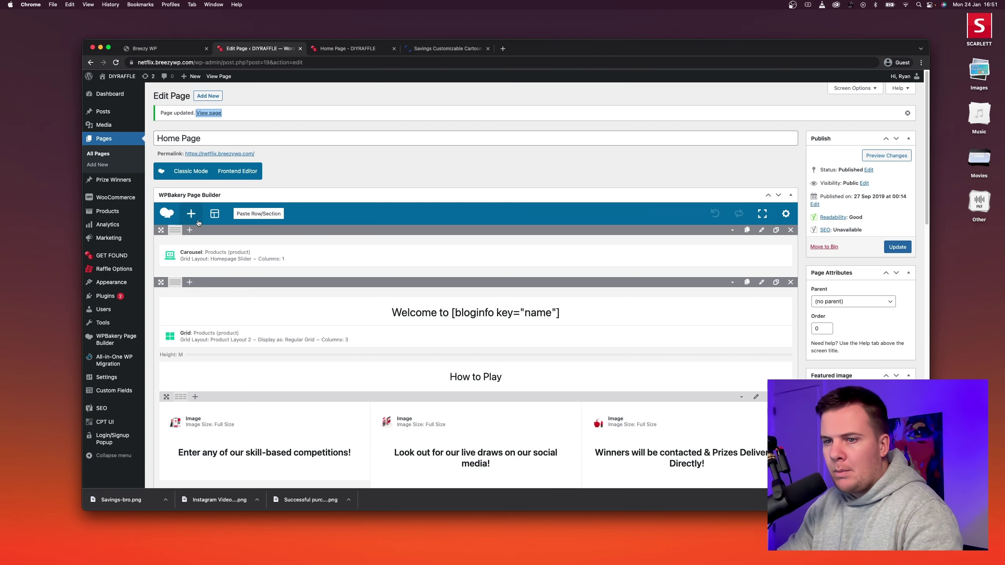
Set both the site title and tagline to 'Netflix BreezyWP' in General Settings and save.
mouse_move(112, 379)
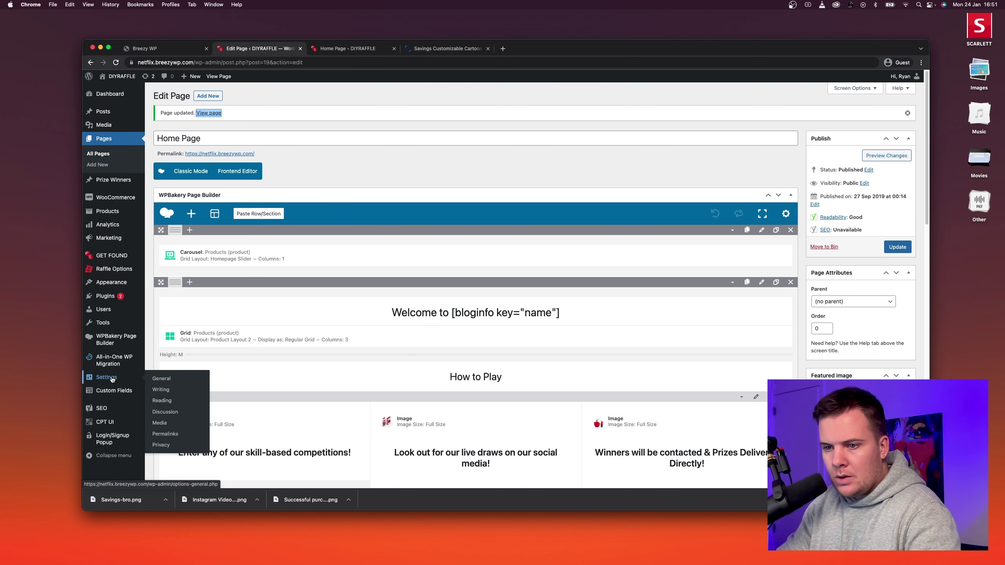
left_click(162, 379)
double_click(263, 118)
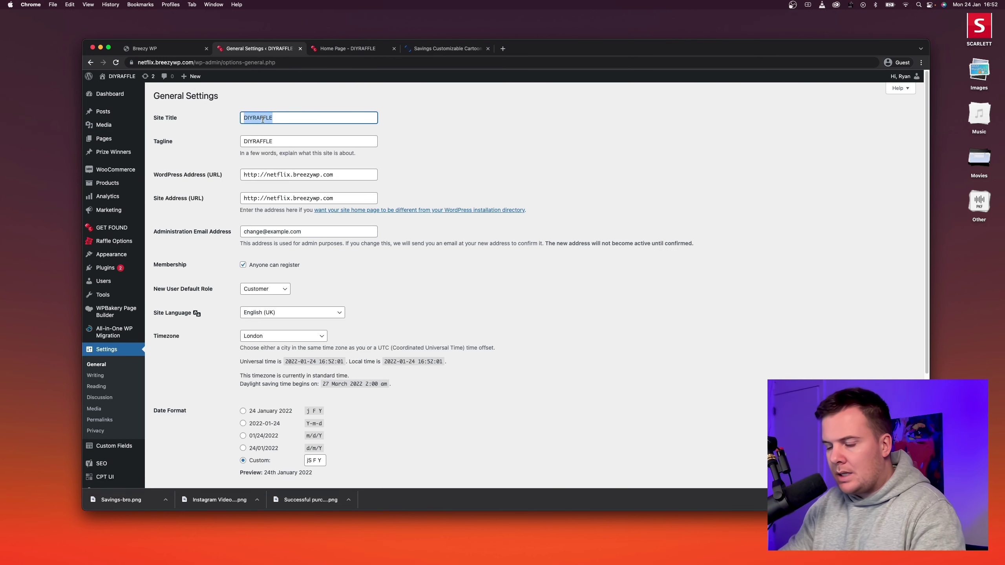
type("Netfle")
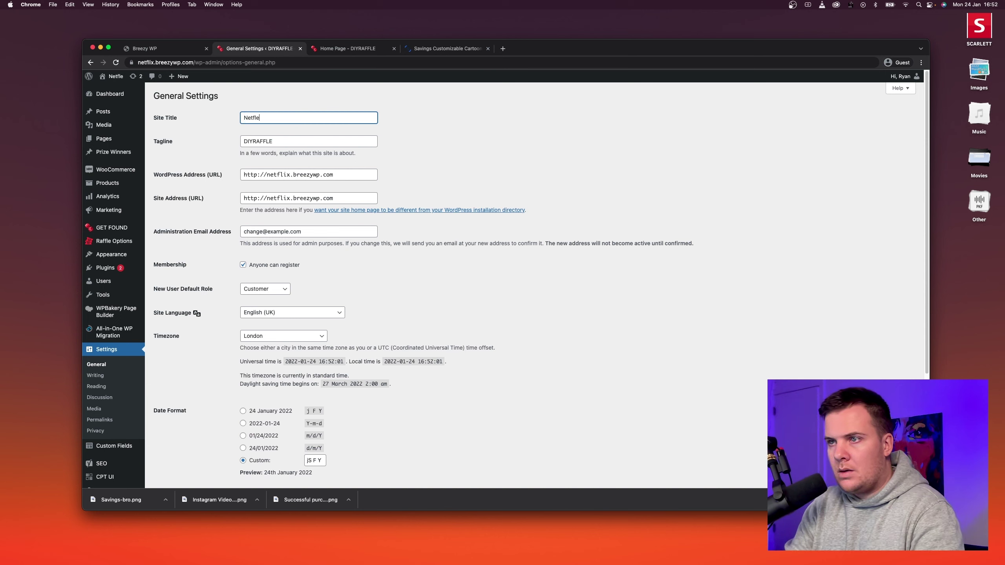
key("BackSpace")
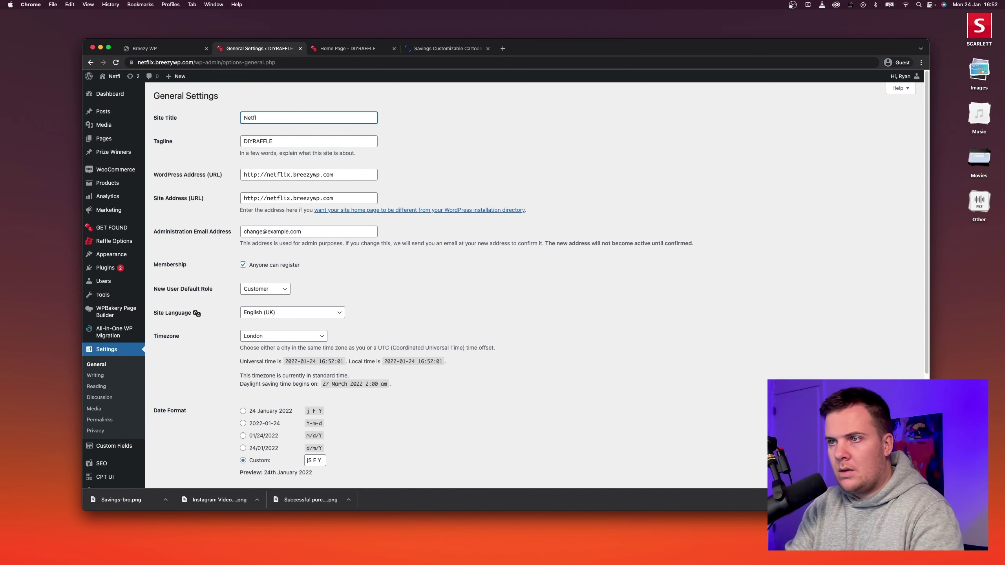
type("ix ")
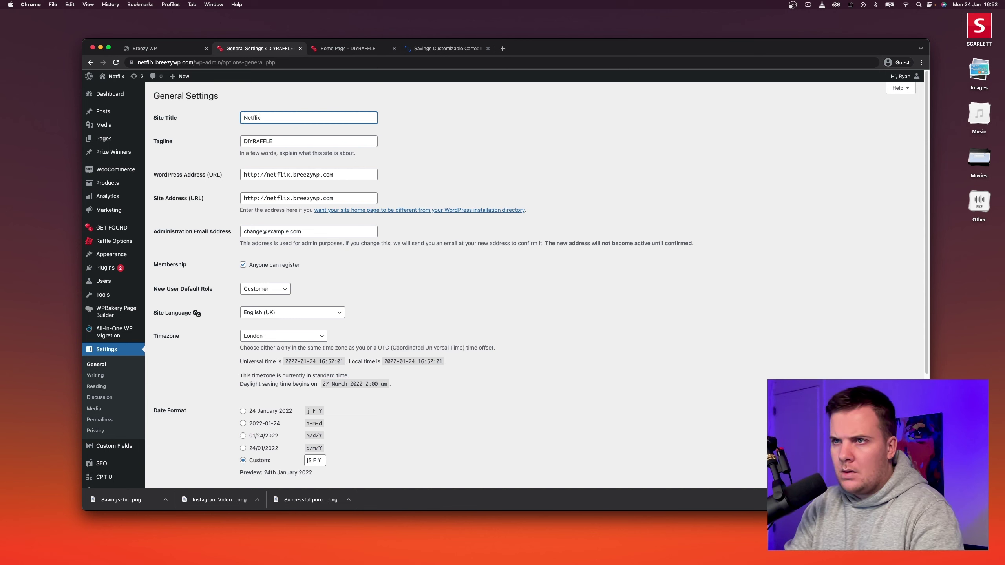
type("BreezyWP")
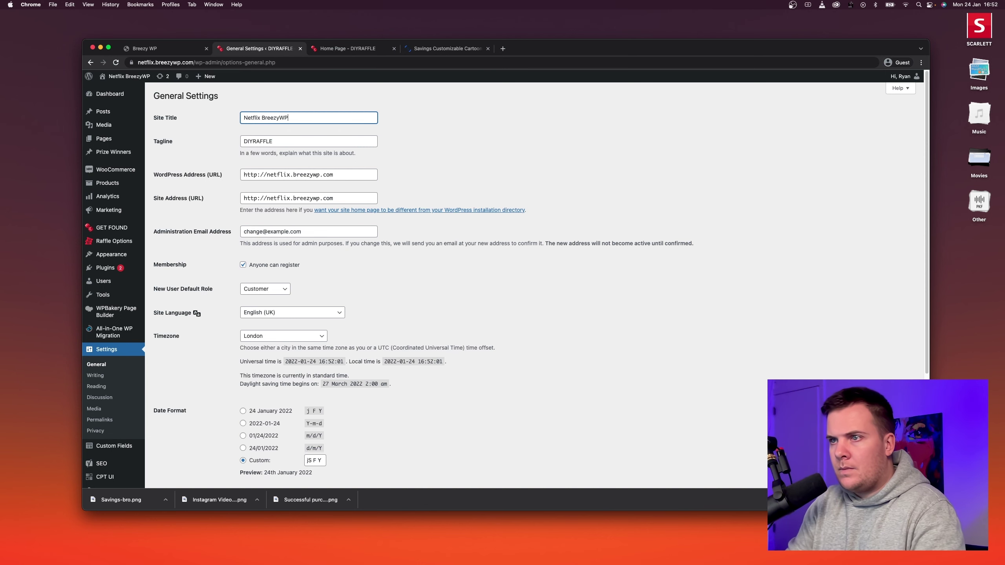
key("super+a")
key("super+c")
key("Tab")
key("super+v")
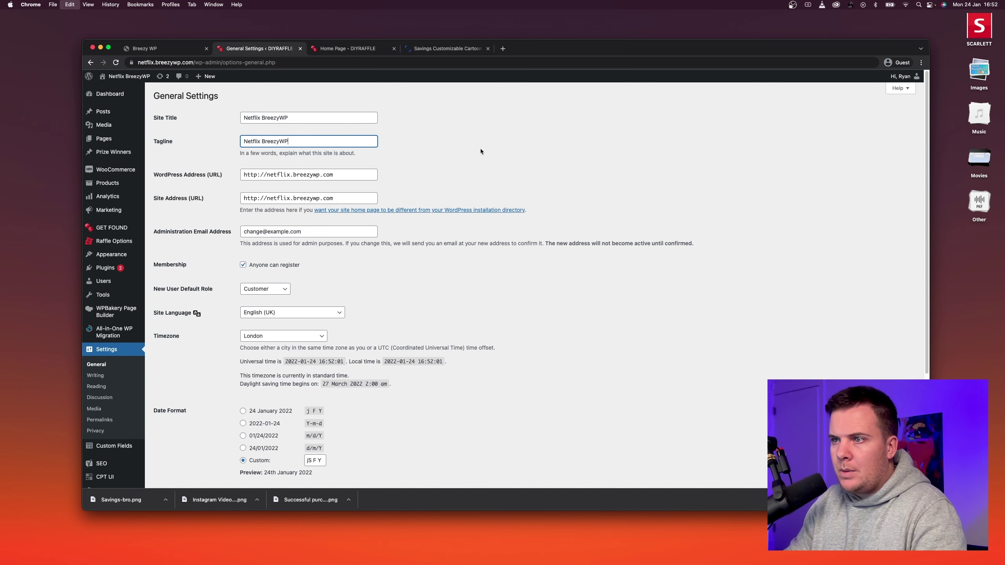
scroll(475, 218, "down", 5)
left_click(174, 447)
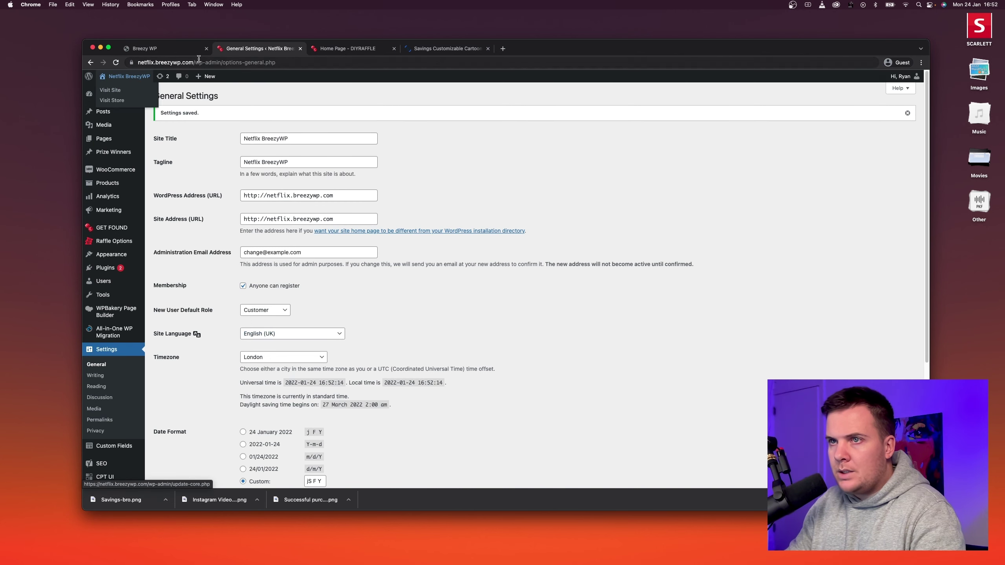
Check the new title on the live home page's welcome heading and footer copyright.
left_click(341, 48)
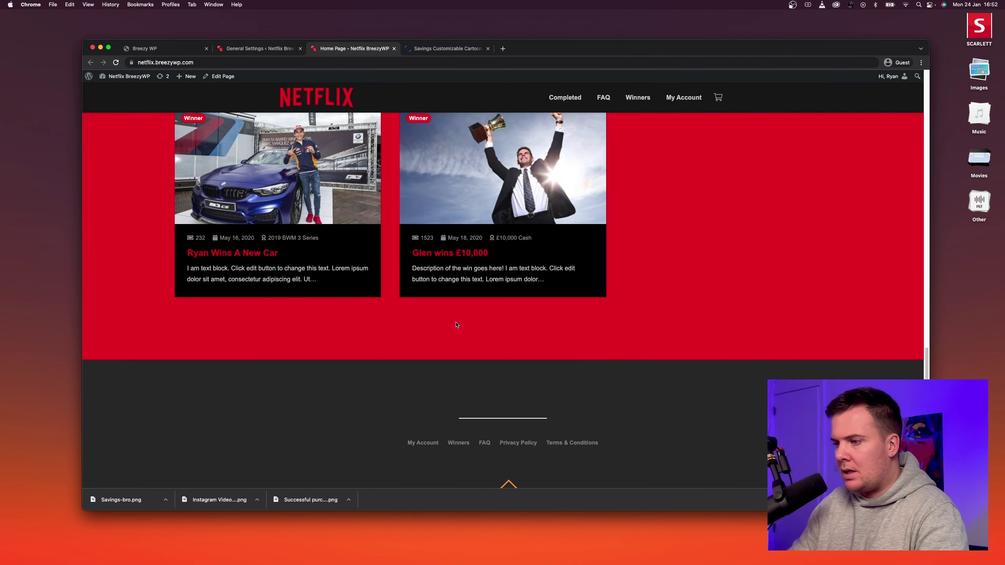
scroll(459, 321, "down", 3)
left_click_drag(468, 445, 513, 445)
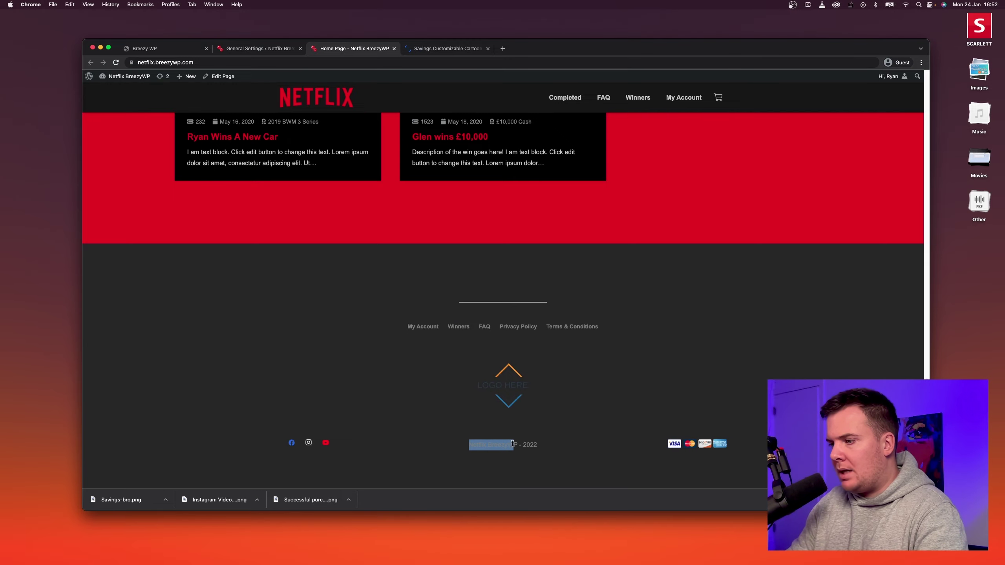
left_click(529, 439)
scroll(536, 418, "up", 20)
scroll(528, 377, "down", 10)
scroll(529, 377, "up", 7)
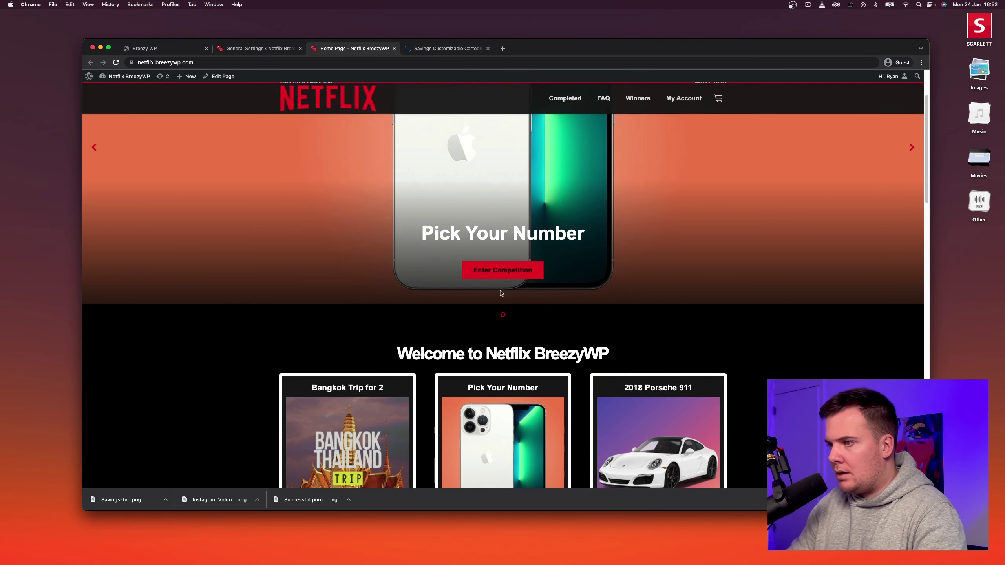
left_click_drag(471, 351, 558, 350)
left_click(572, 351)
scroll(568, 330, "down", 13)
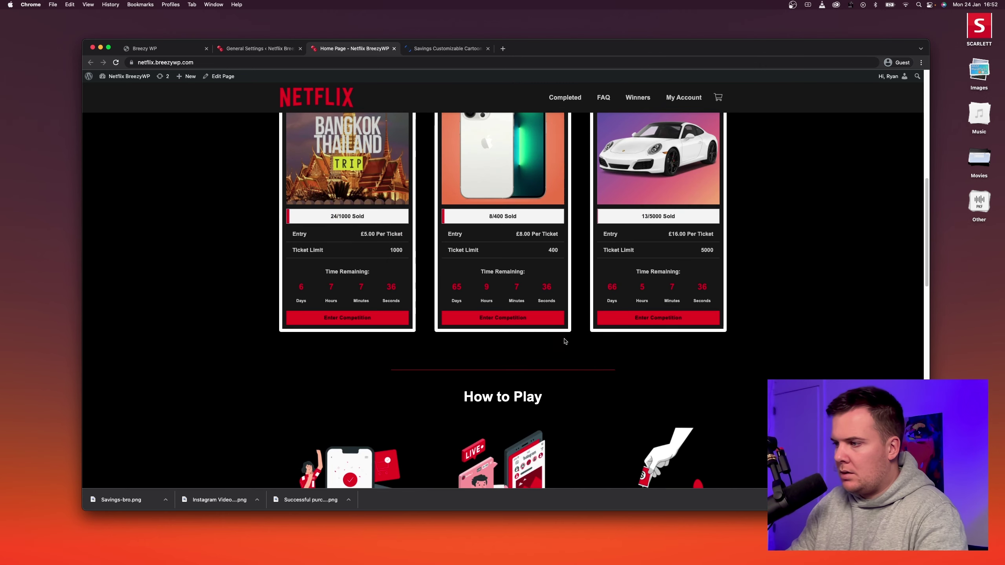
scroll(571, 331, "down", 15)
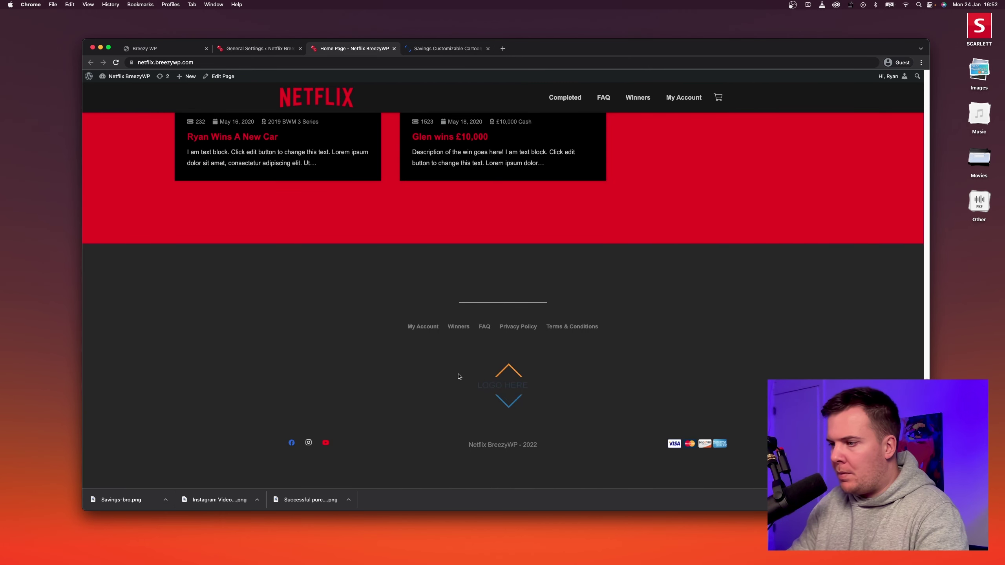
scroll(459, 377, "up", 15)
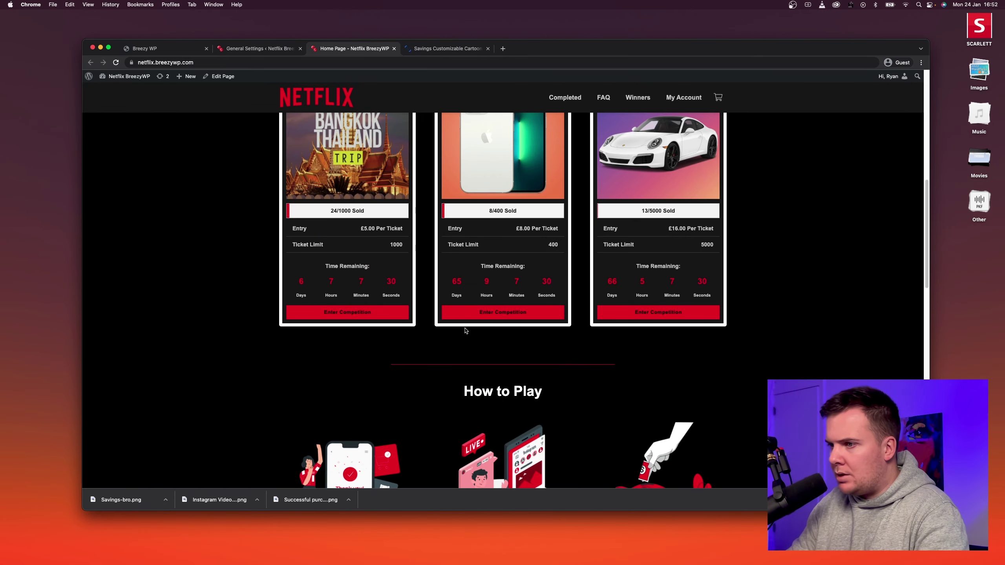
scroll(465, 330, "up", 5)
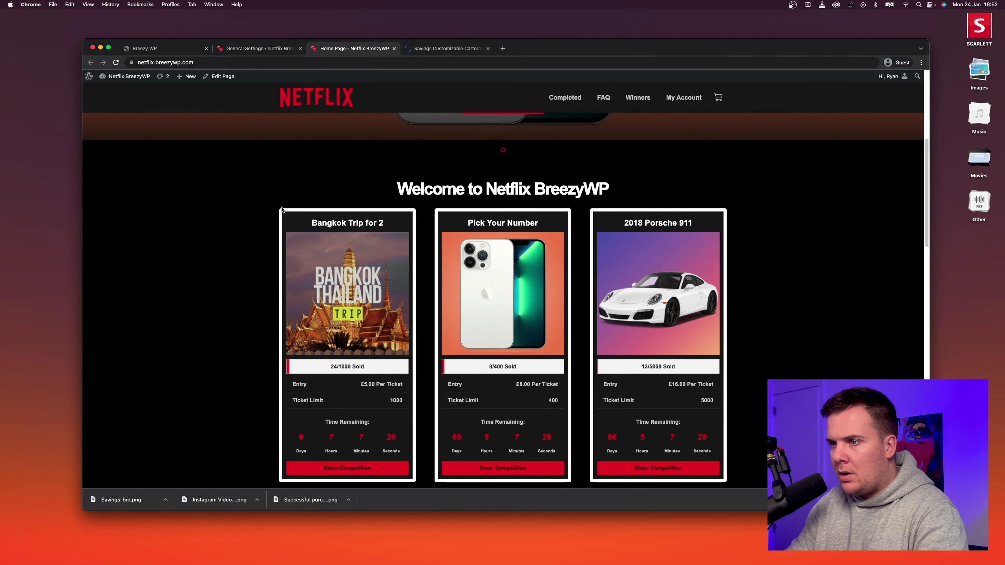
Open Product Layout 2's Vertical Wrapper border settings from Grid Layouts.
left_click(254, 49)
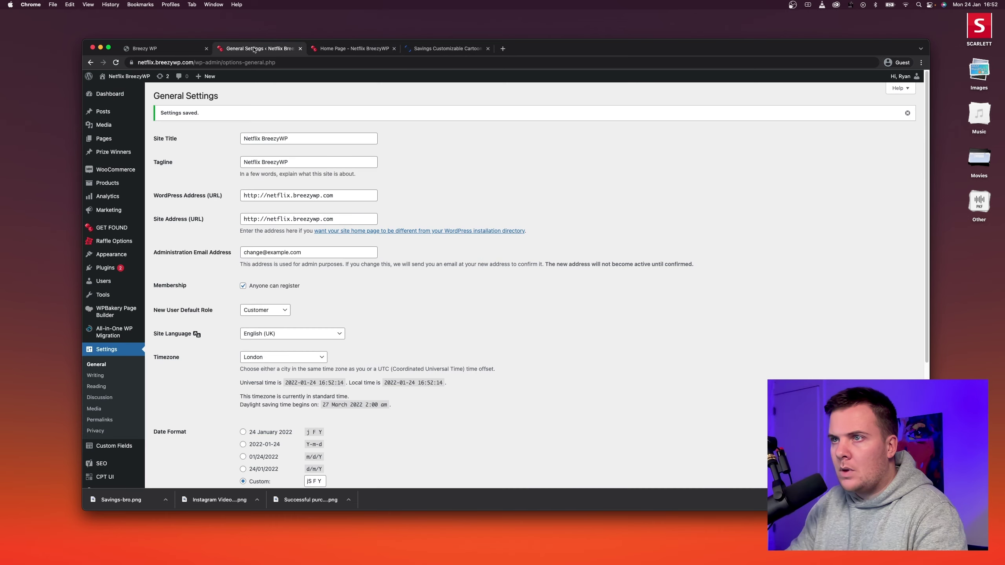
mouse_move(115, 228)
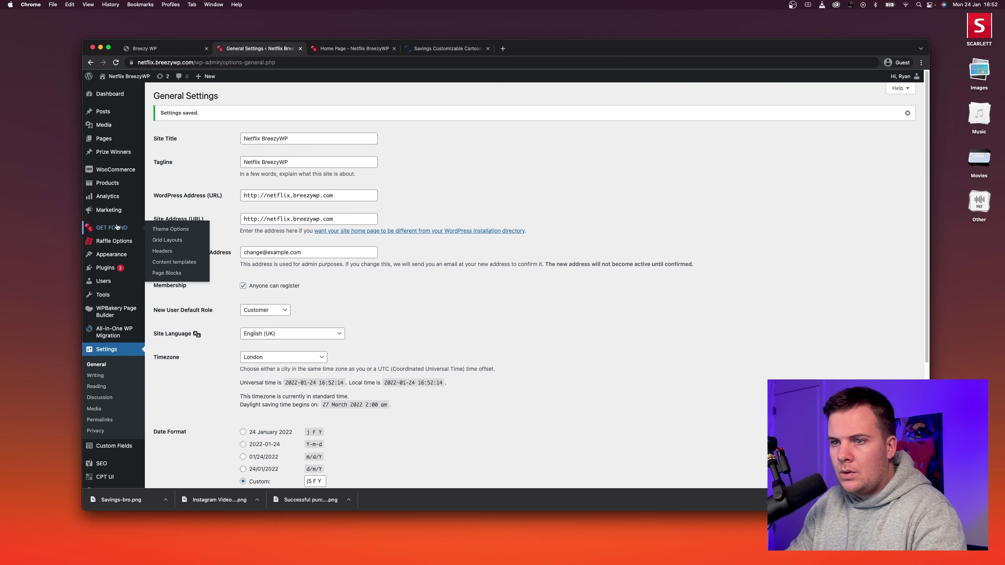
left_click(165, 240)
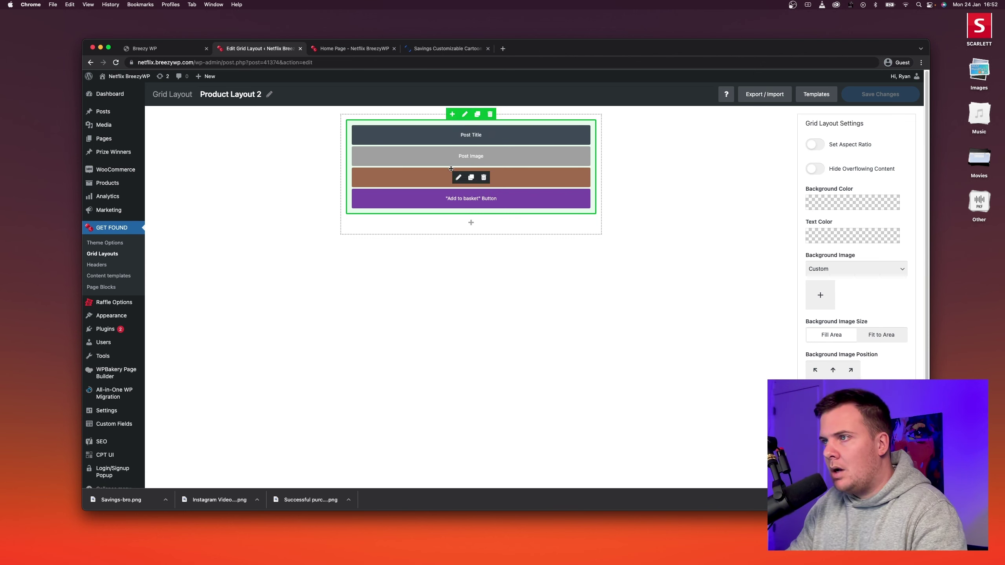
left_click(464, 114)
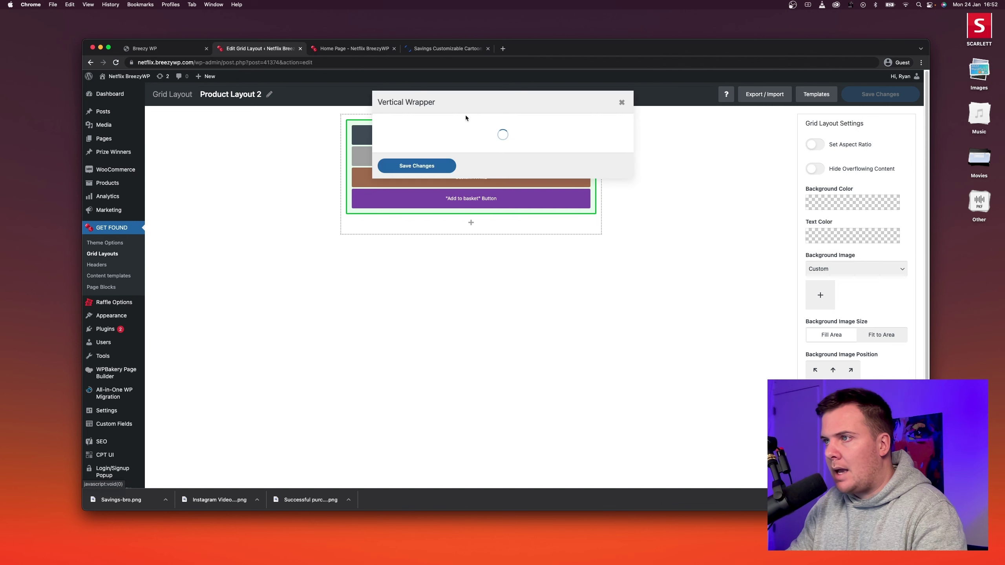
left_click(422, 123)
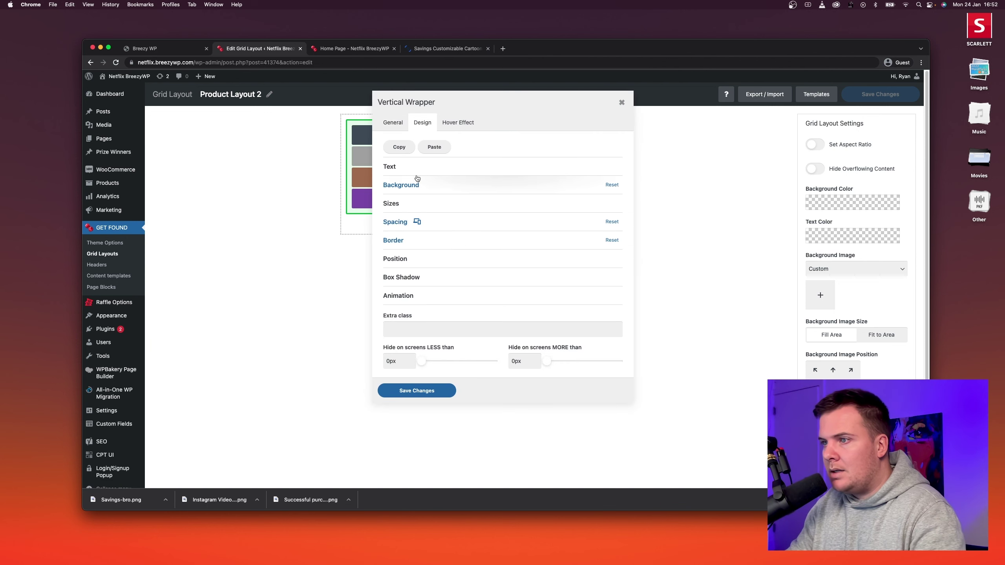
left_click(443, 240)
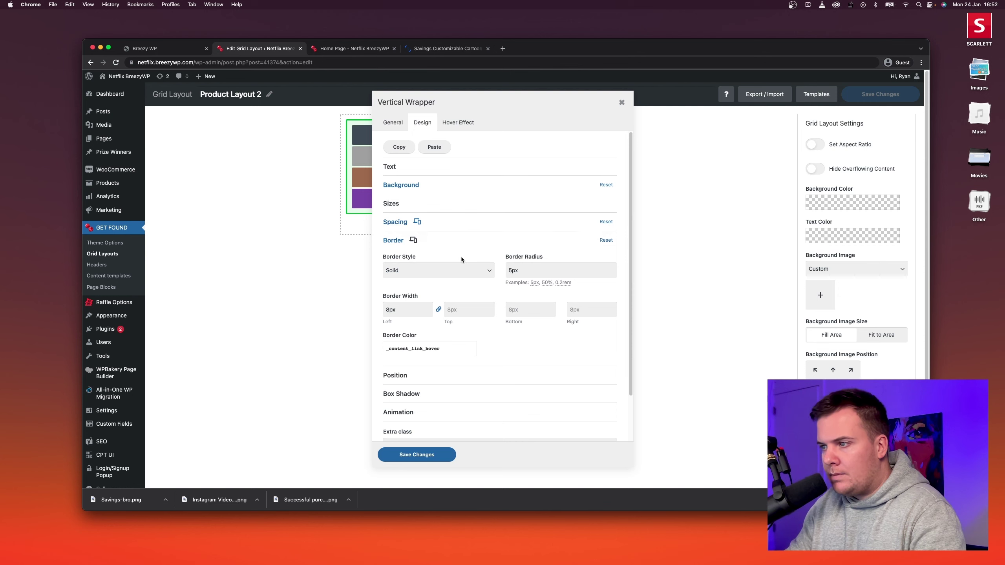
left_click(512, 271)
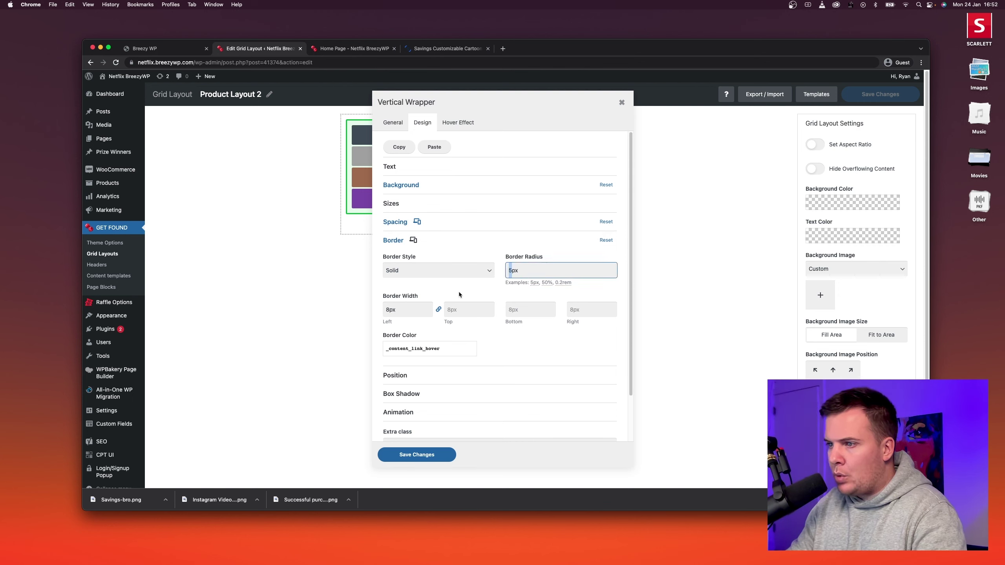
left_click(397, 310)
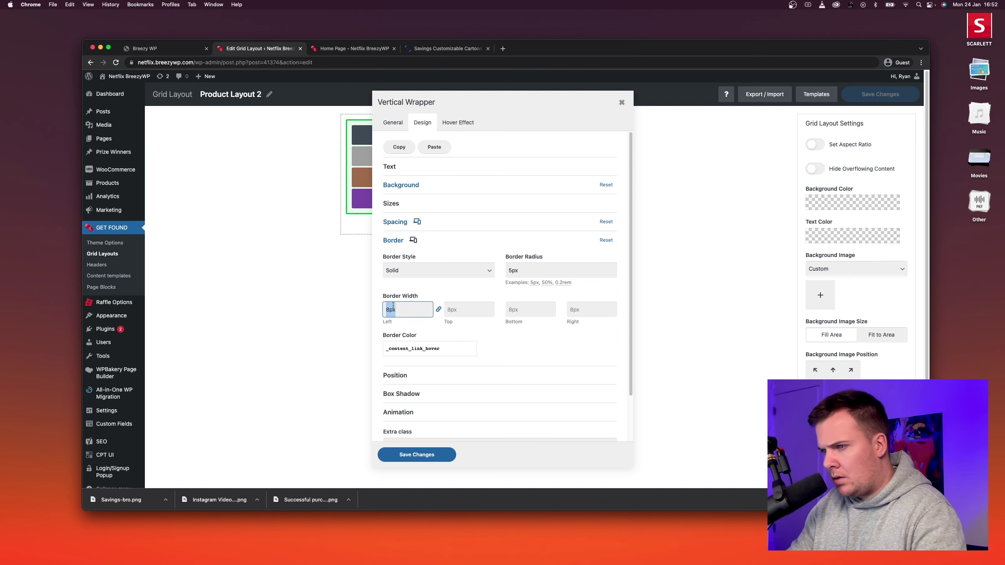
double_click(522, 273)
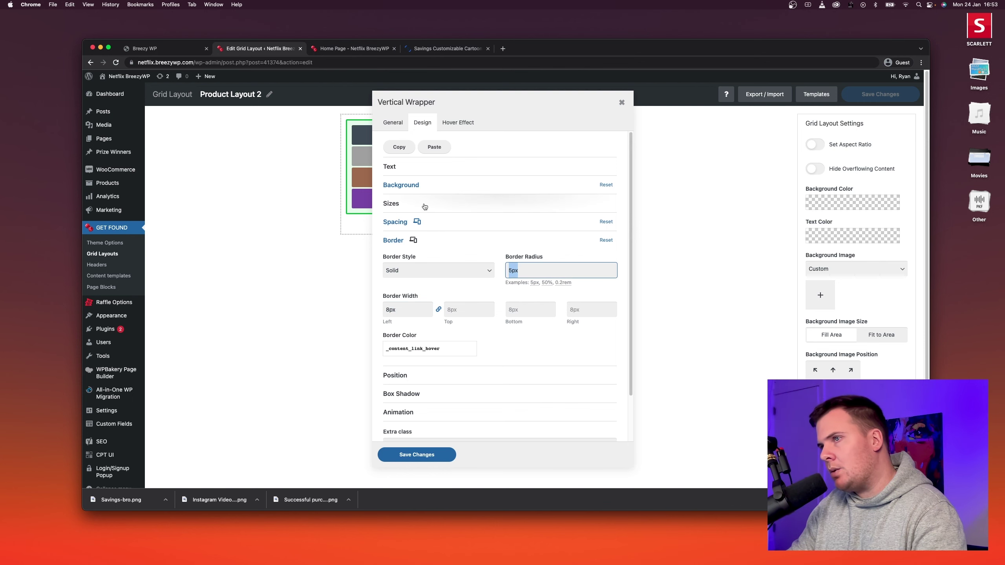
After comparing the live cards, set the wrapper Border Color to Primary Color and save.
left_click(343, 50)
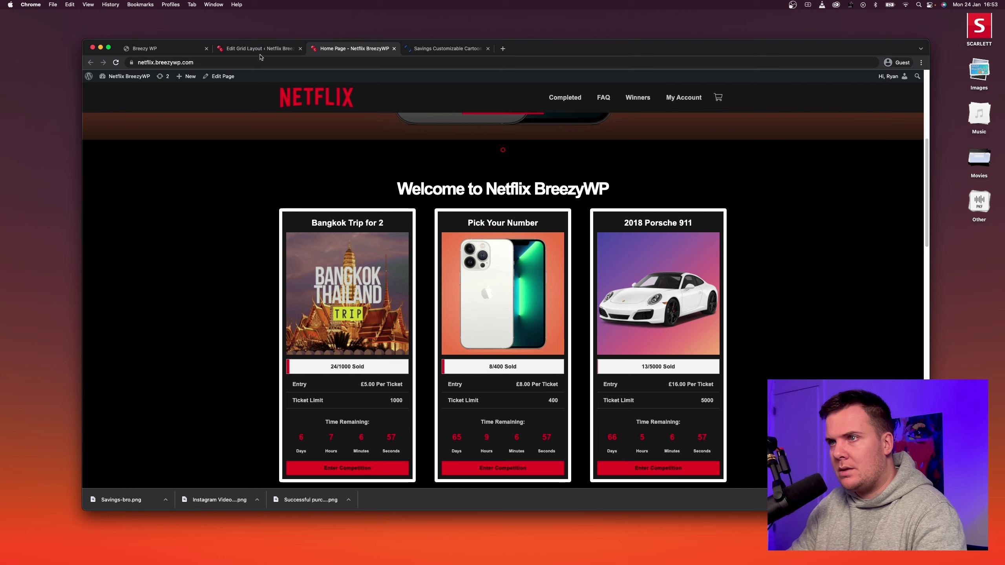
key("ctrl+shift+Tab")
left_click(325, 49)
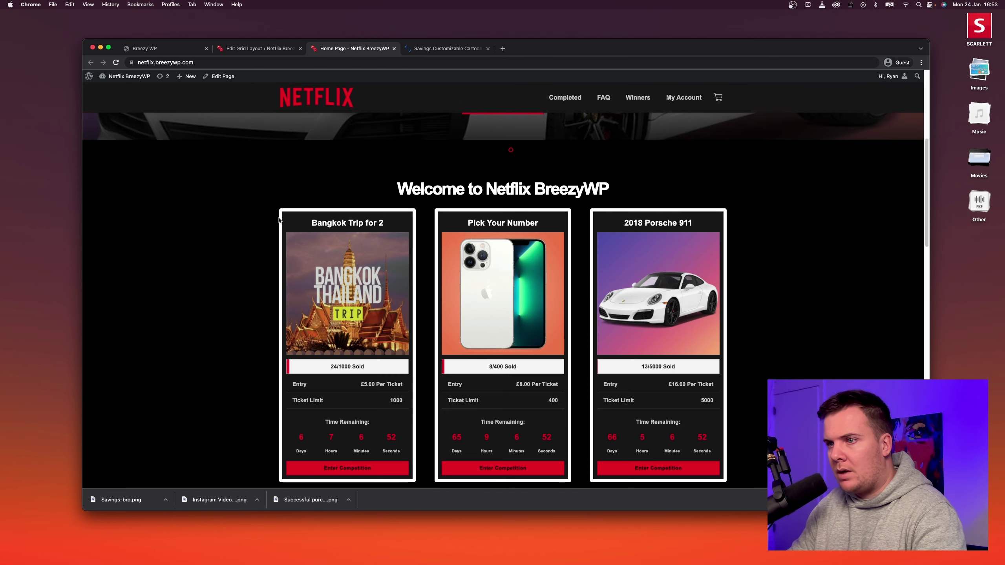
left_click(270, 54)
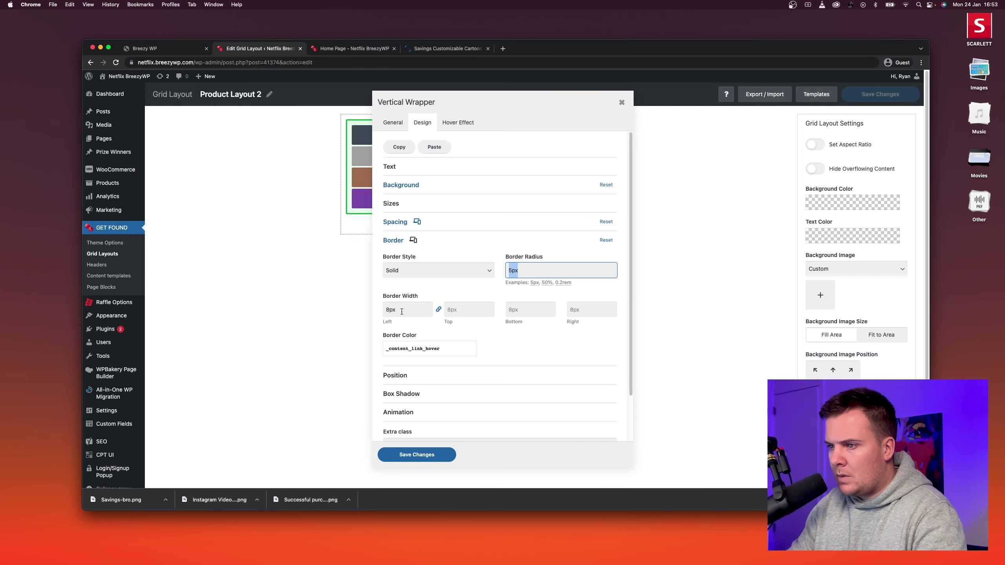
left_click(470, 351)
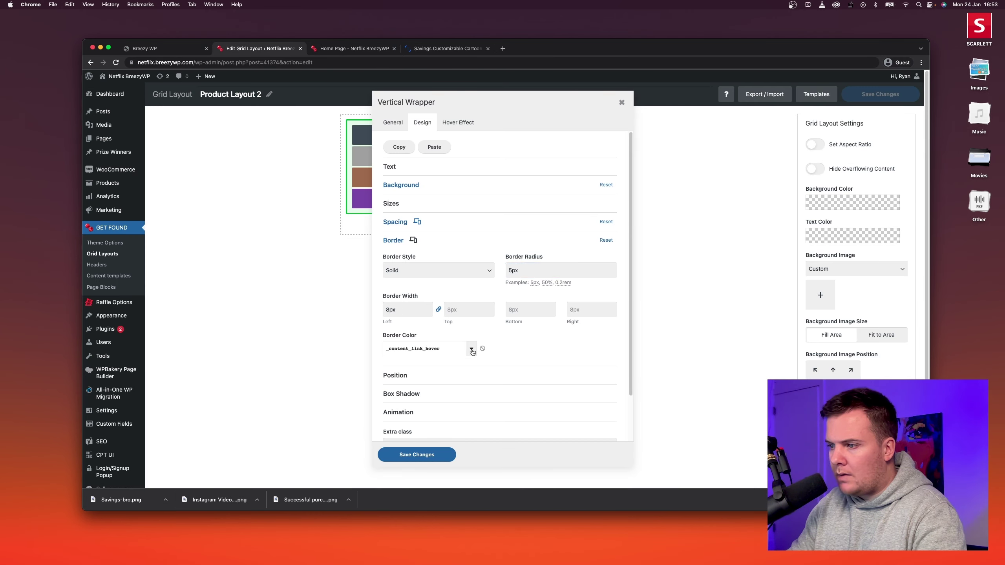
left_click_drag(494, 361, 494, 409)
left_click(443, 376)
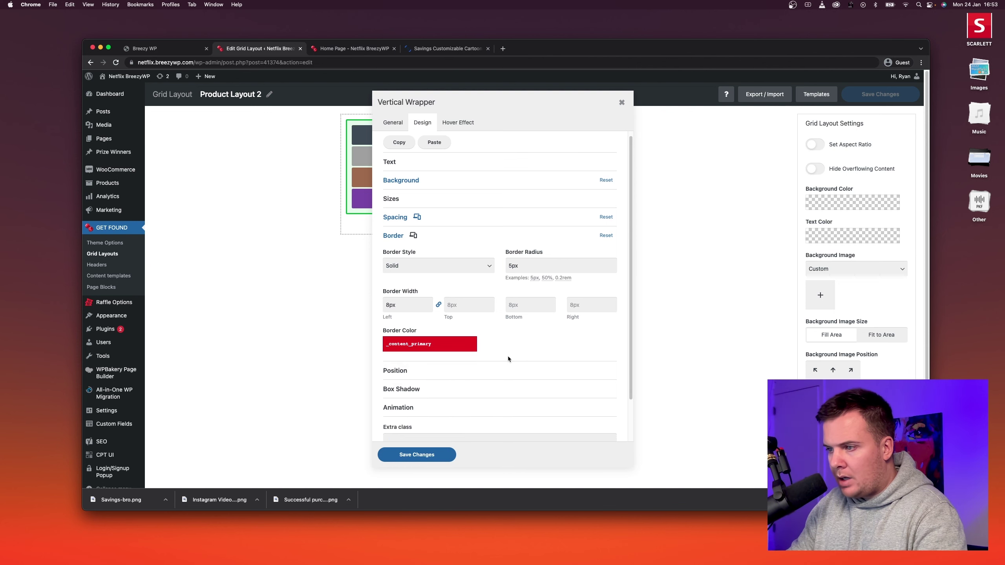
left_click(392, 453)
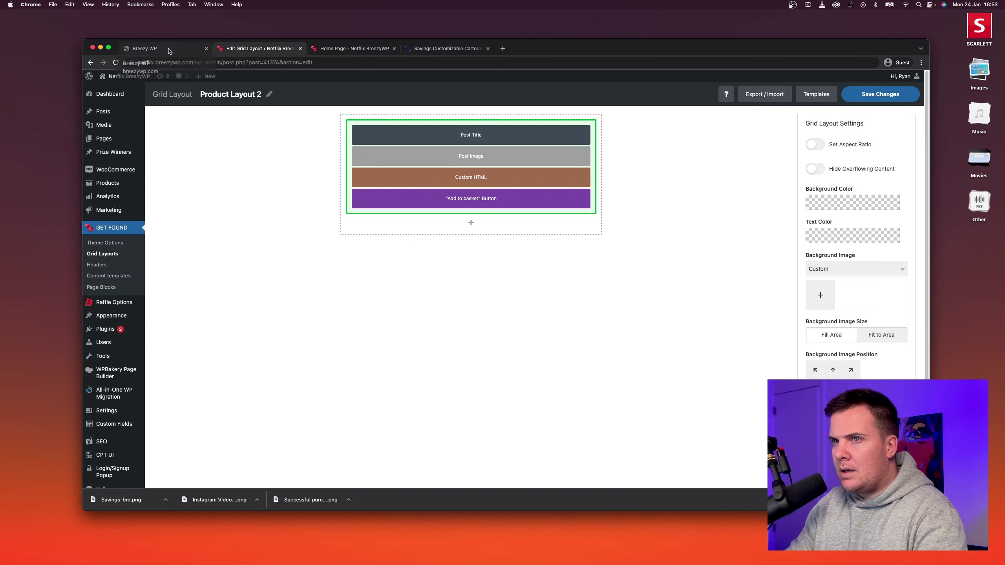
Load netflix.com in a new tab and scroll down to its Frequently Asked Questions.
left_click(502, 49)
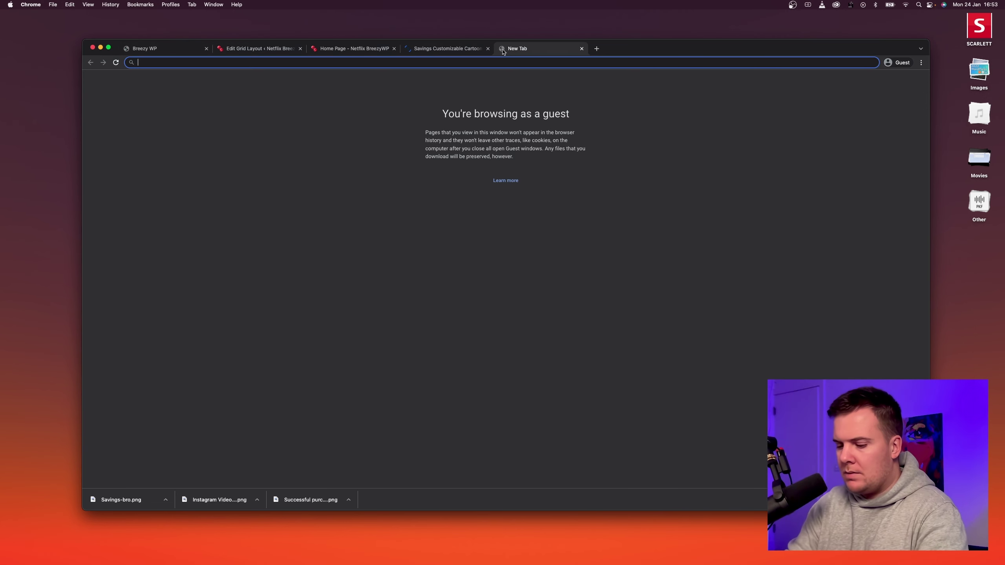
type("netflix.com")
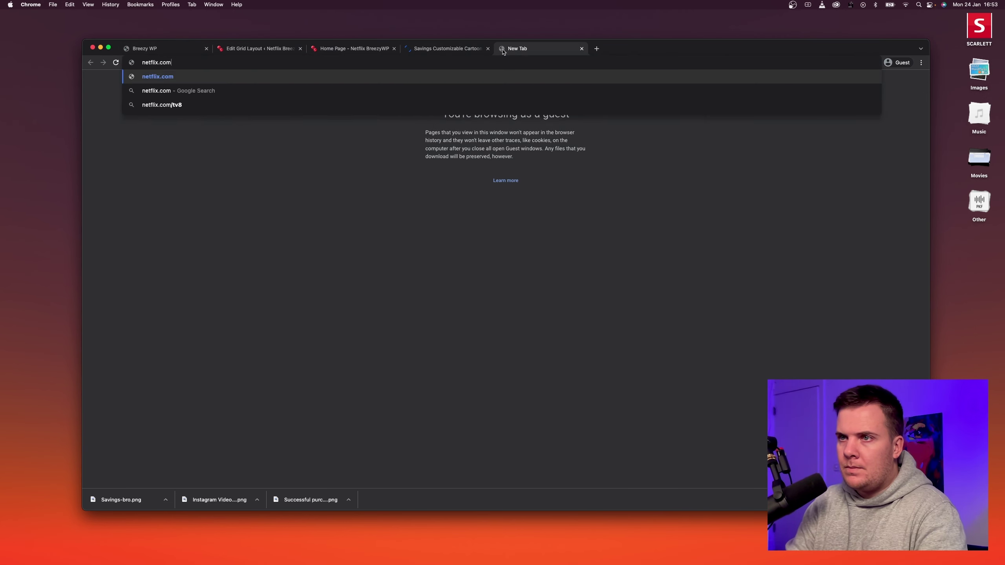
key("Return")
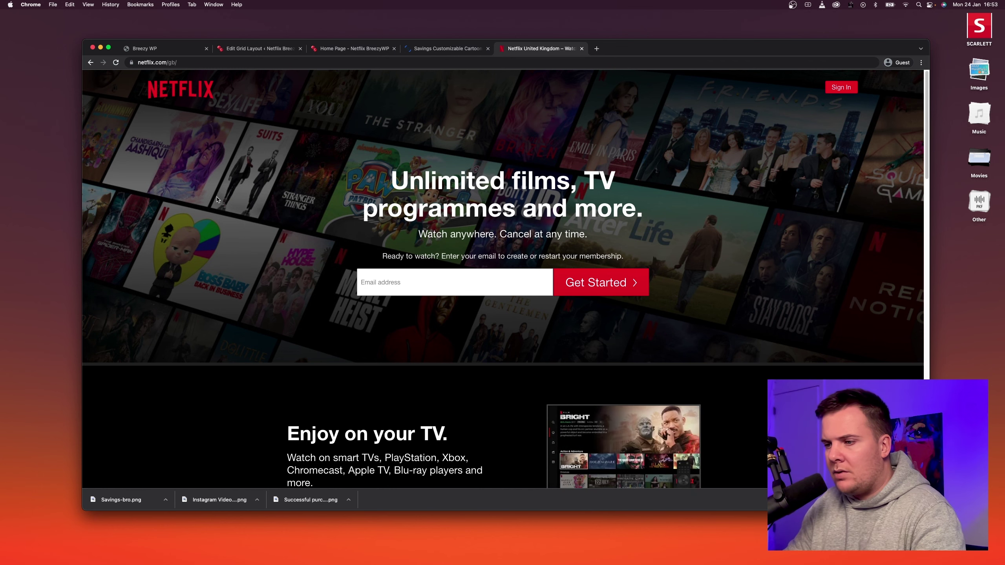
scroll(205, 190, "down", 5)
scroll(476, 249, "down", 15)
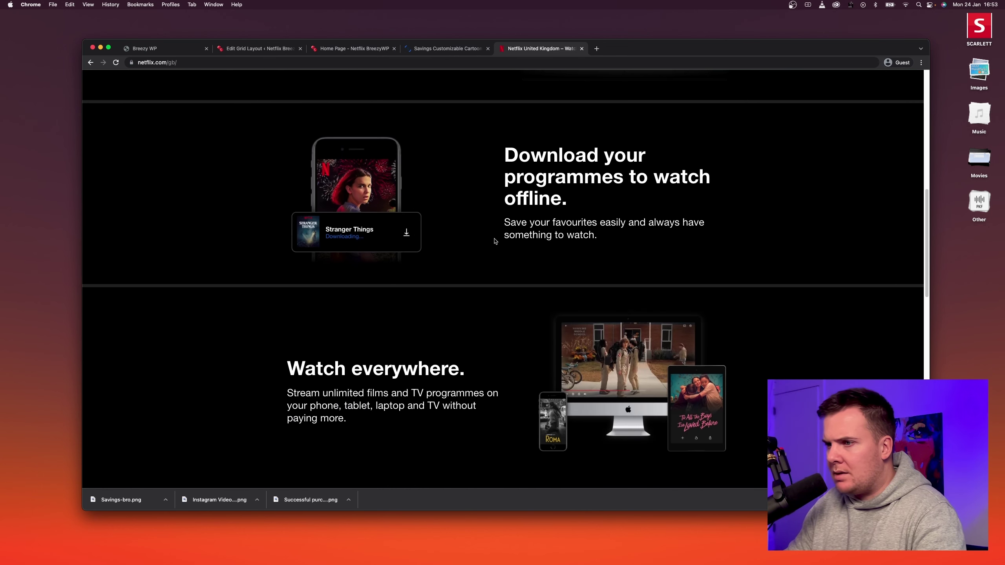
scroll(494, 241, "down", 7)
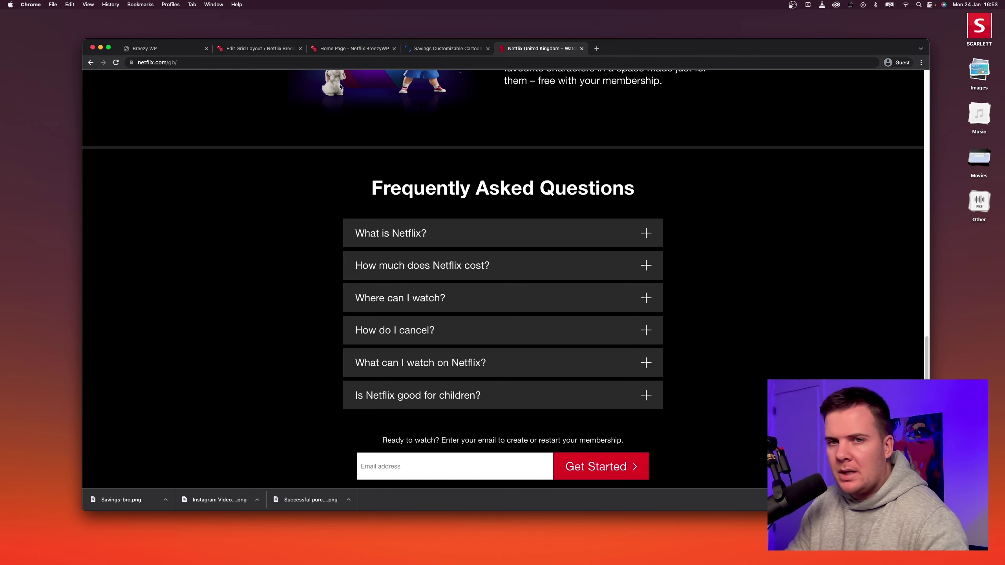
Clear the wrapper's 5px border radius in Product Layout 2 and save the grid layout.
left_click(255, 50)
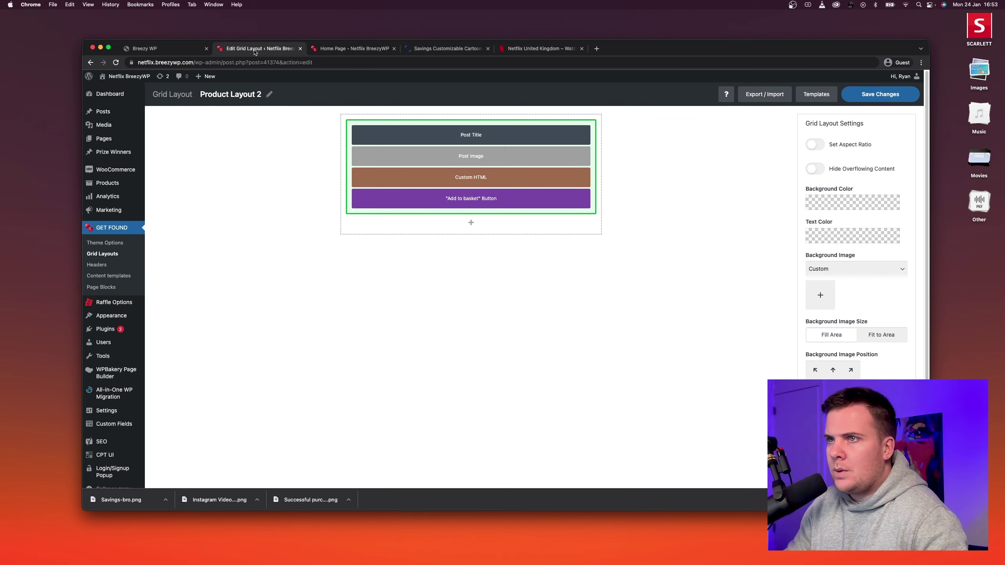
left_click(462, 118)
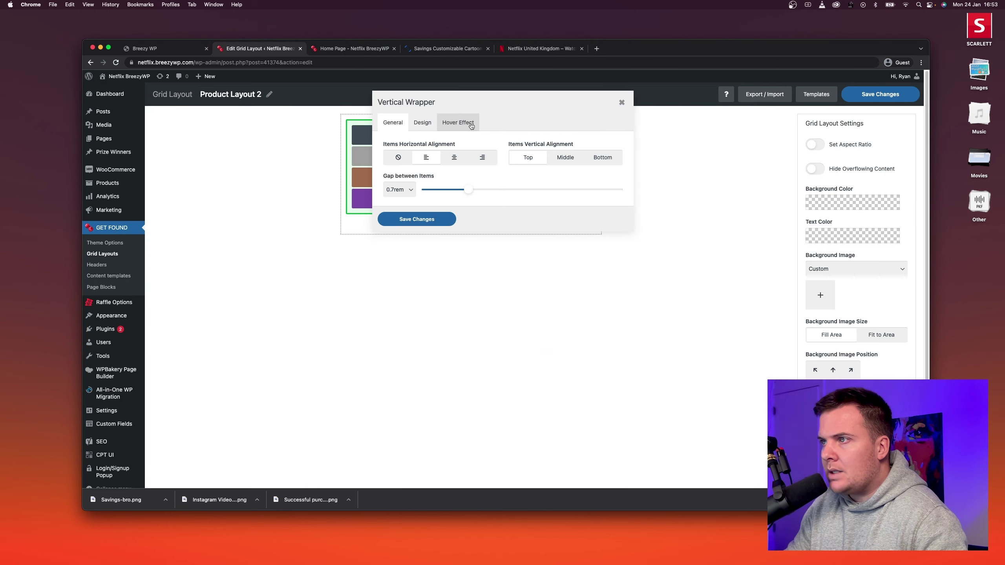
left_click(422, 122)
left_click(460, 237)
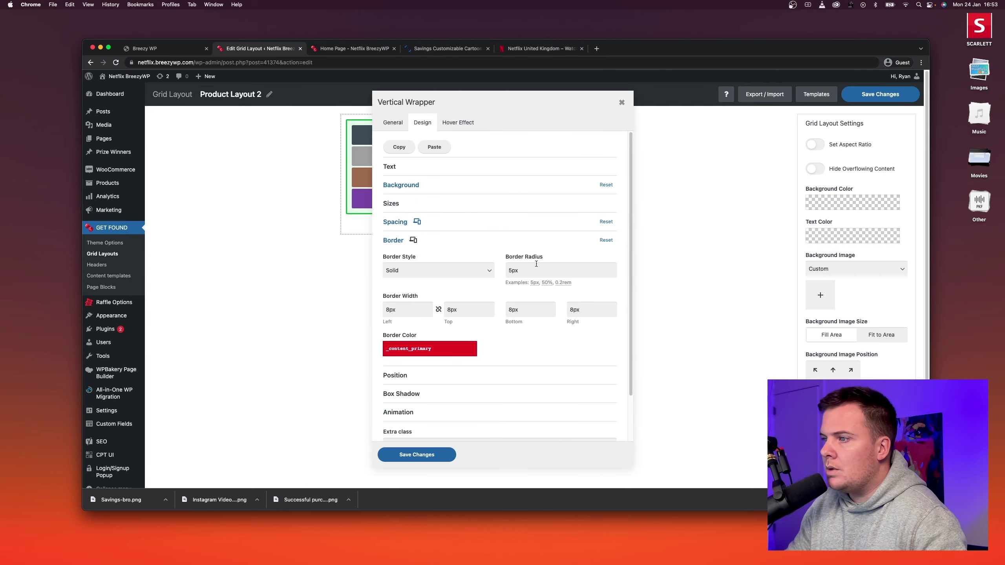
left_click_drag(522, 271, 498, 271)
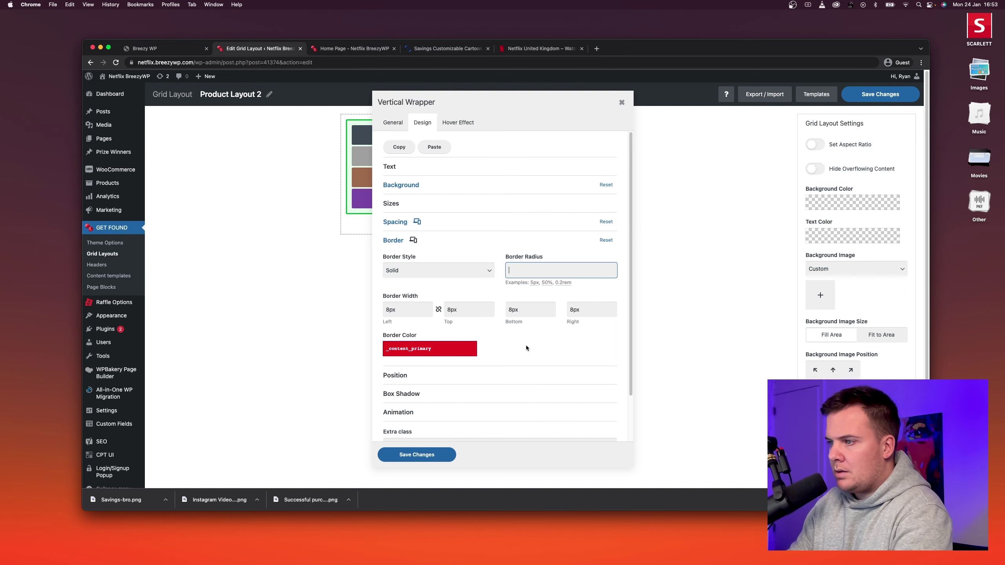
left_click(416, 455)
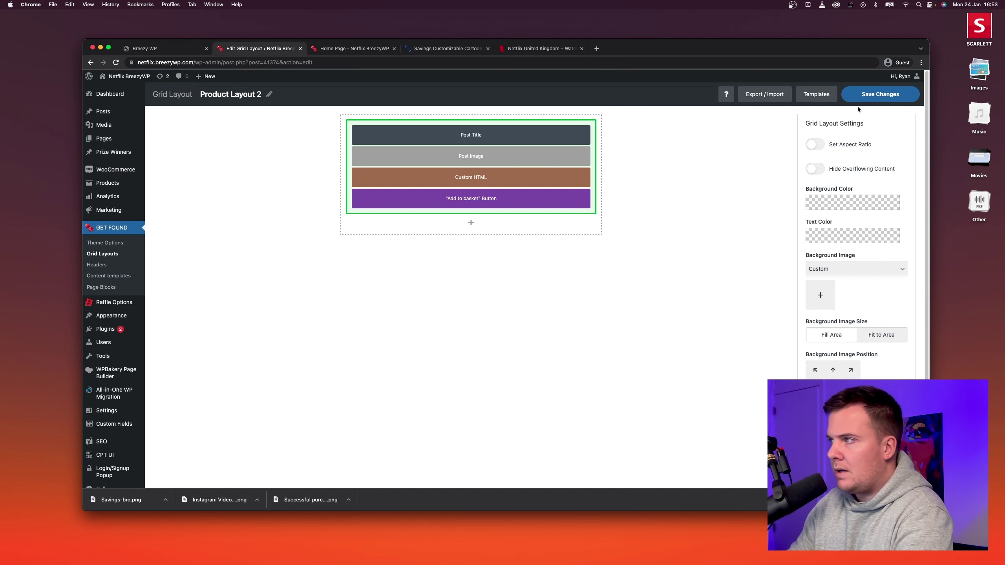
left_click(882, 95)
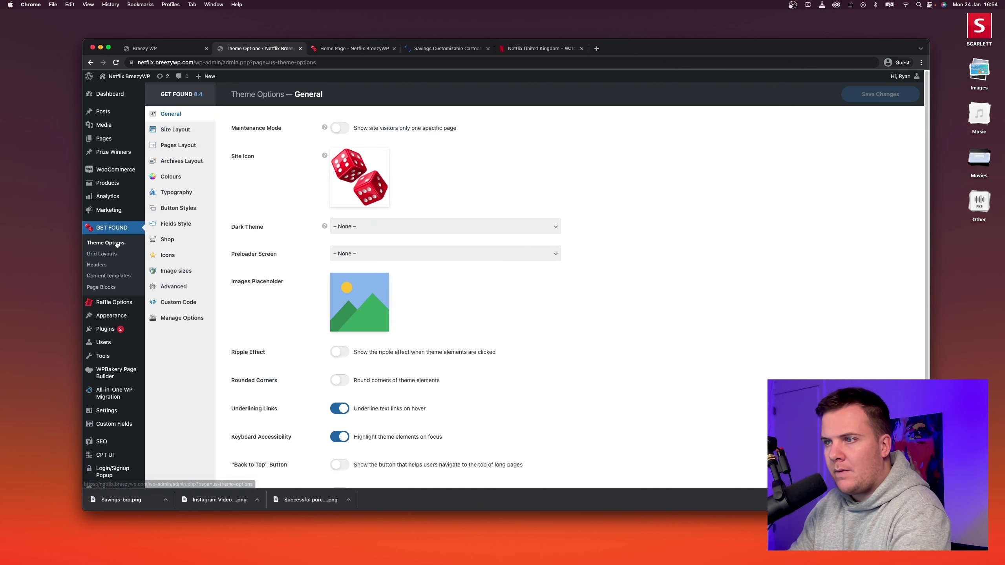
Expand the Default Button in Theme Options Button Styles and compare with Netflix's buttons.
scroll(287, 189, "down", 1)
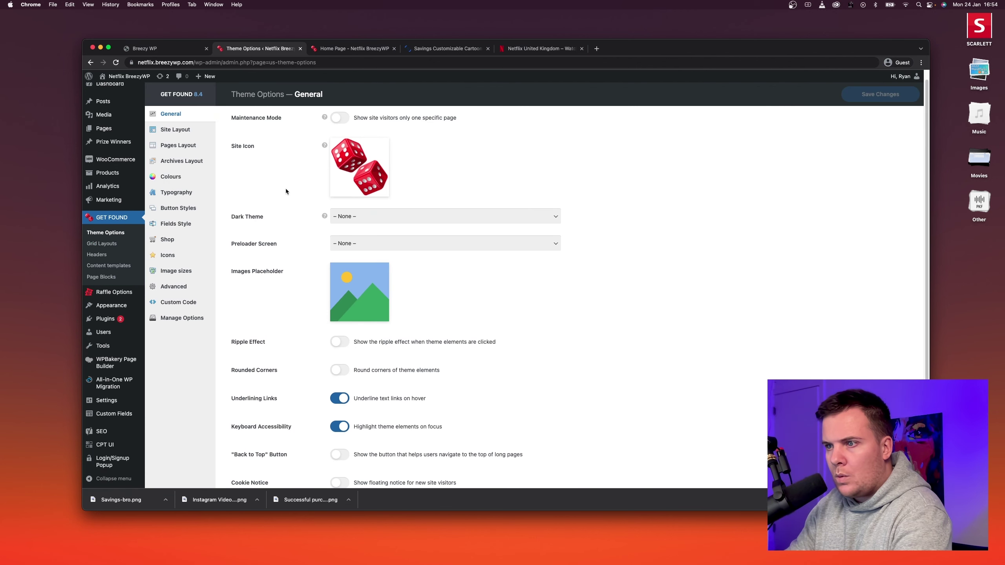
scroll(292, 273, "down", 2)
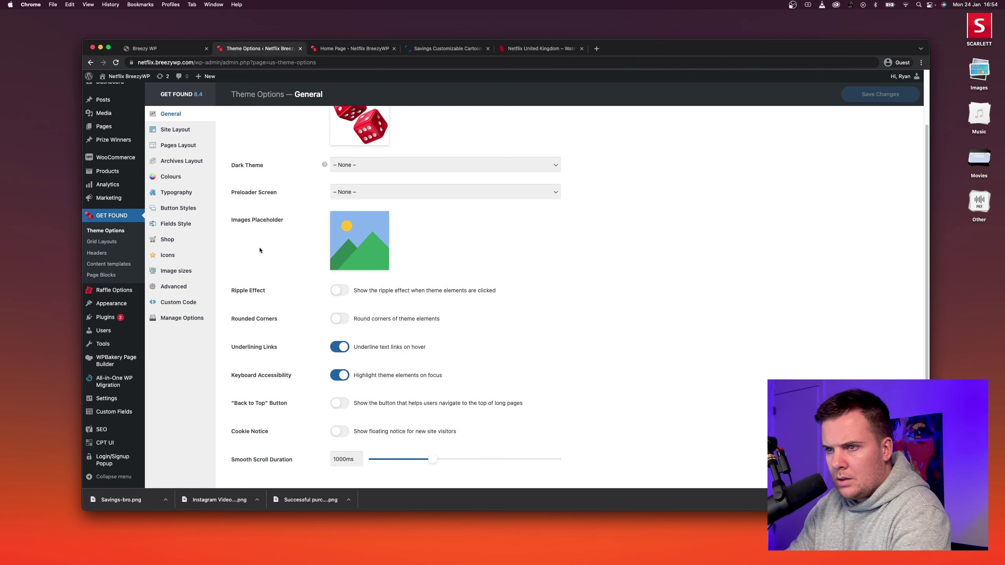
left_click(186, 208)
left_click(278, 132)
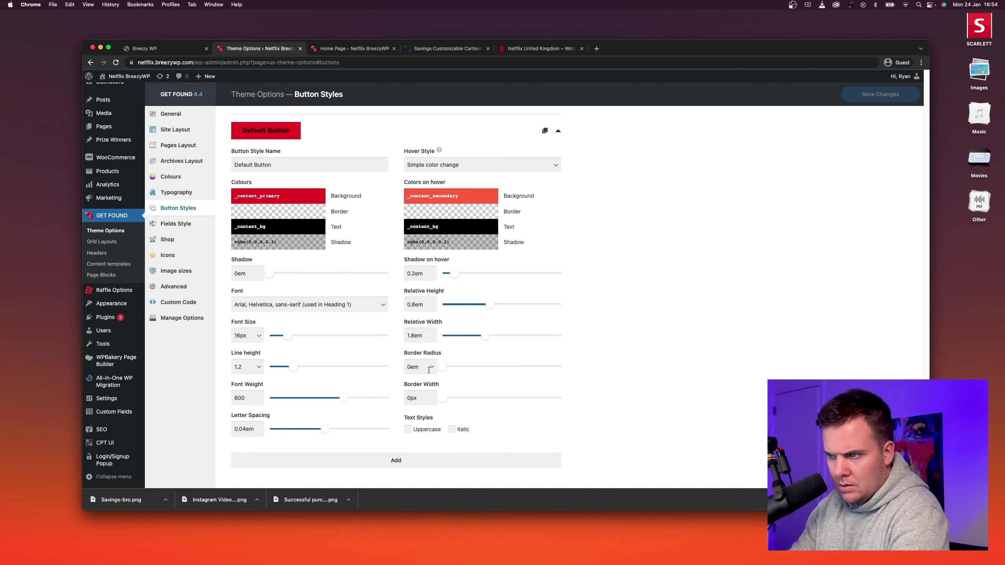
left_click_drag(405, 349, 437, 352)
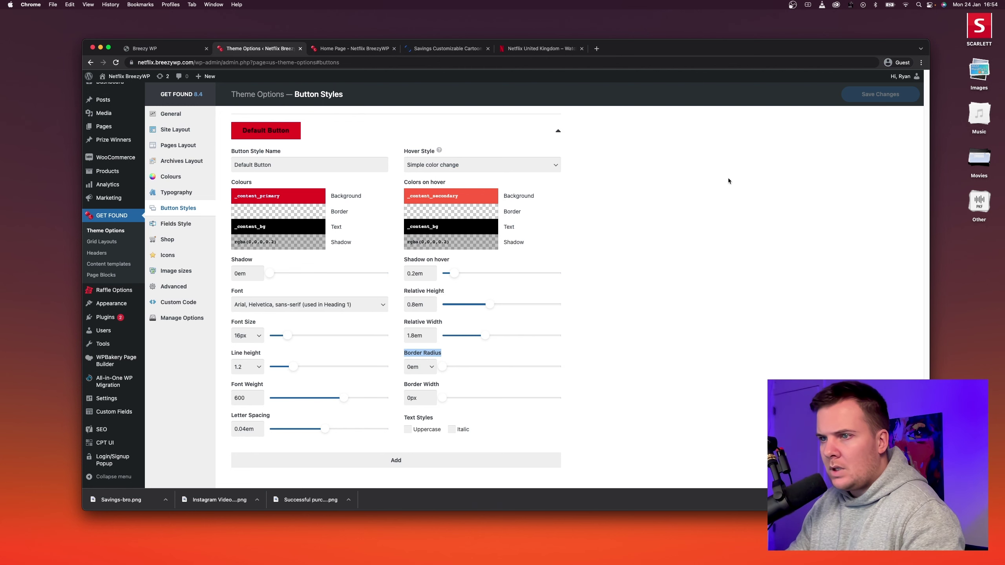
left_click(407, 206)
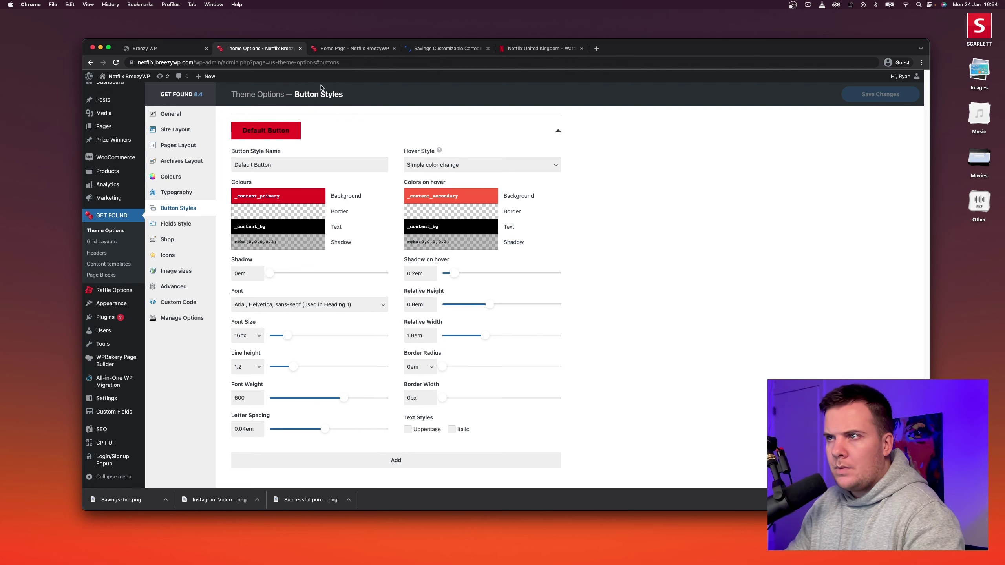
left_click(538, 49)
scroll(518, 207, "down", 1)
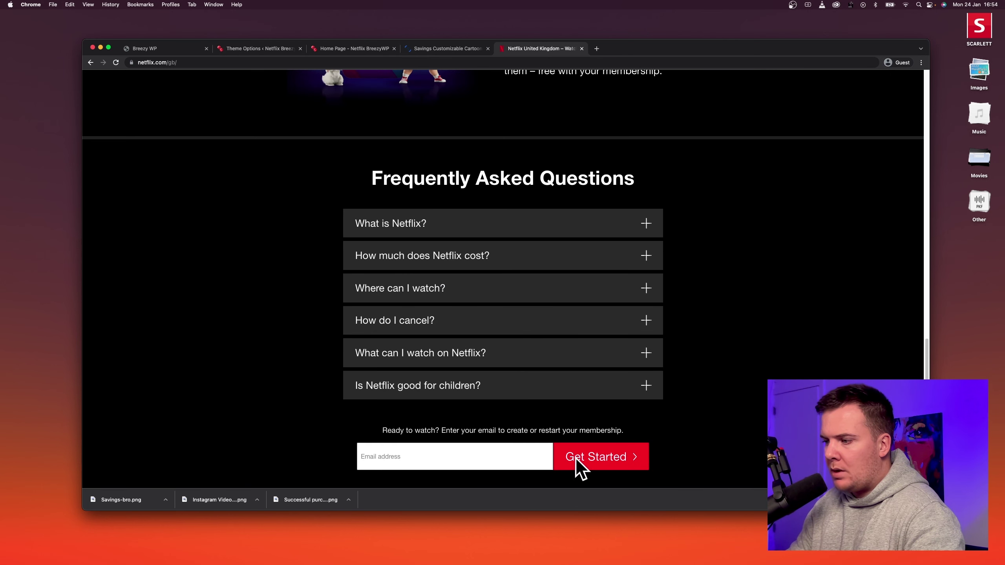
left_click(257, 48)
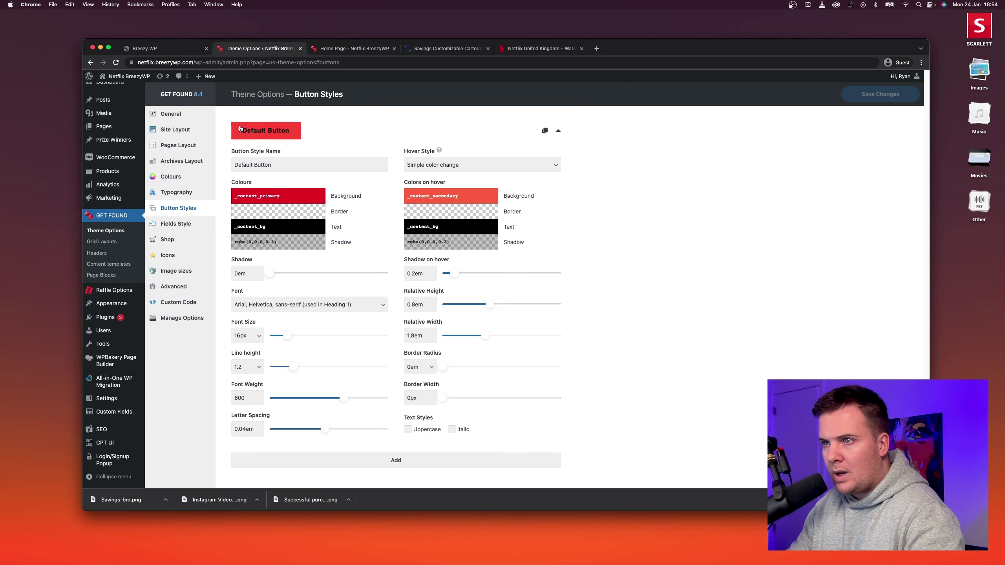
Set the Default Button text colour to _alt_content_heading from Alternate Content colors.
left_click(320, 227)
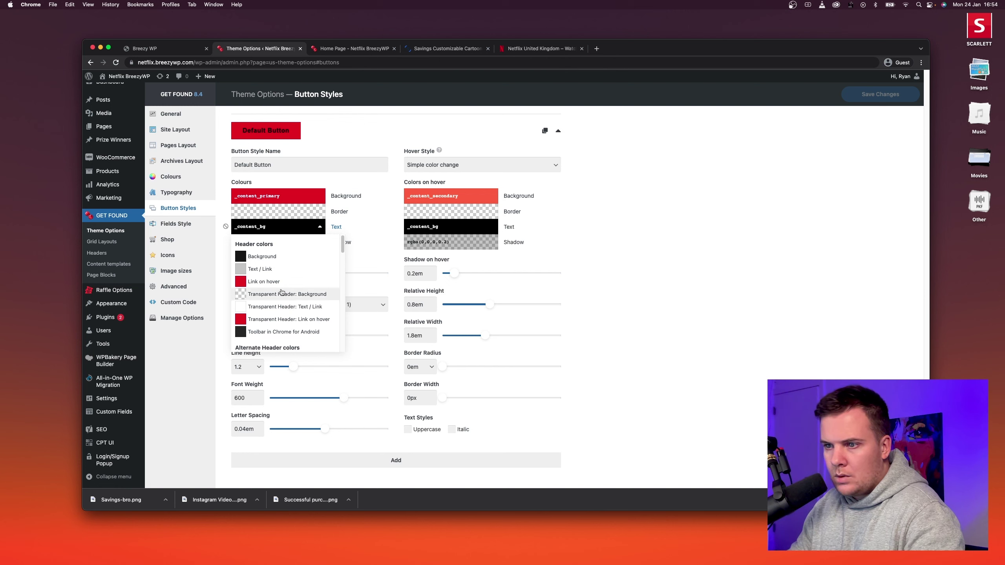
scroll(283, 291, "down", 5)
scroll(283, 291, "down", 5)
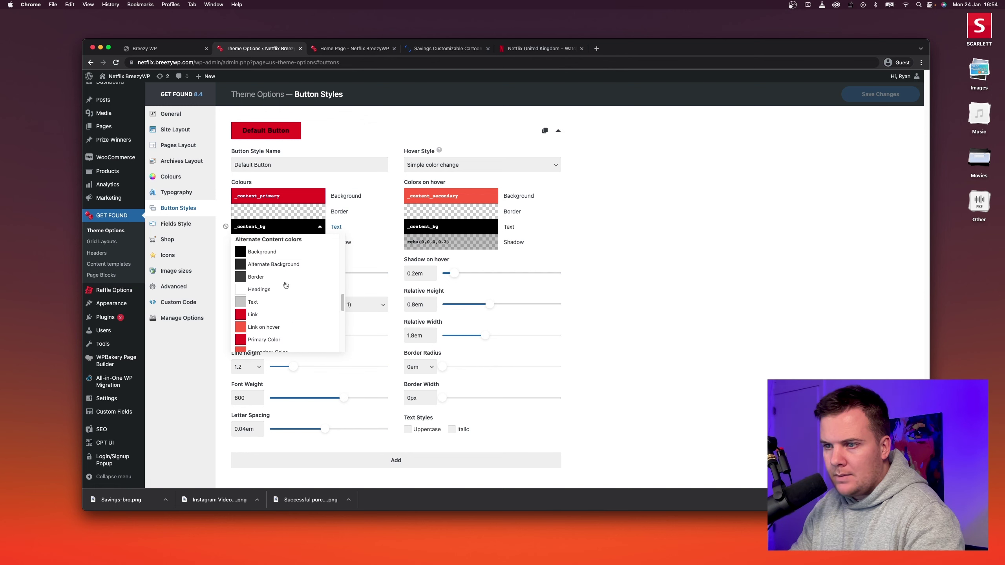
left_click(284, 288)
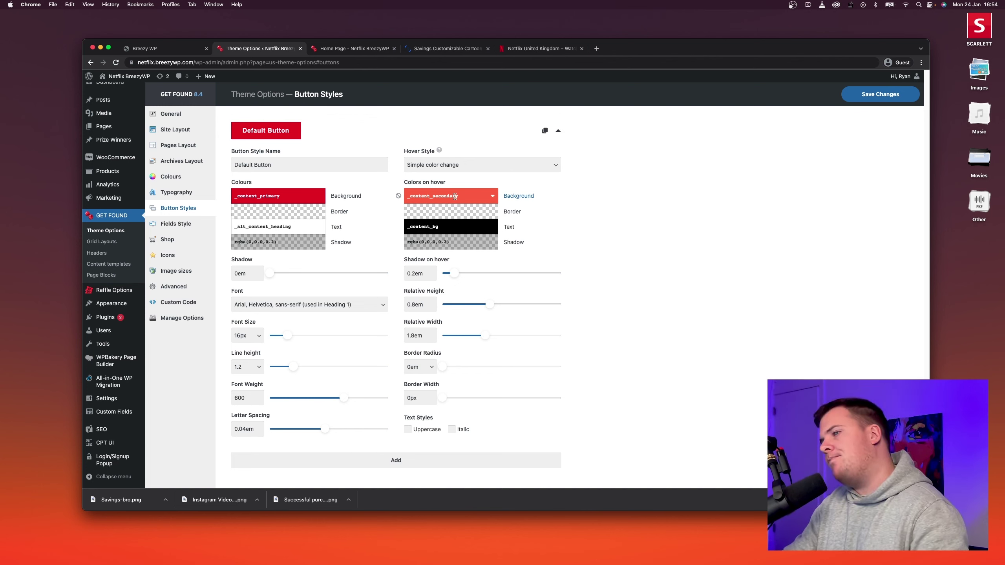
Compare the Netflix and raffle home pages, then save the Button Styles changes.
left_click(533, 53)
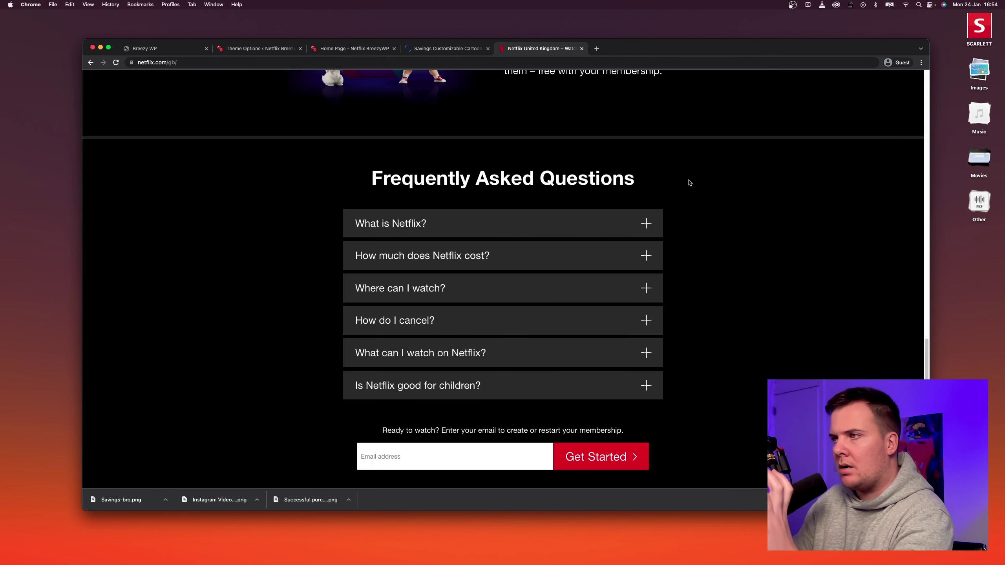
scroll(732, 212, "down", 5)
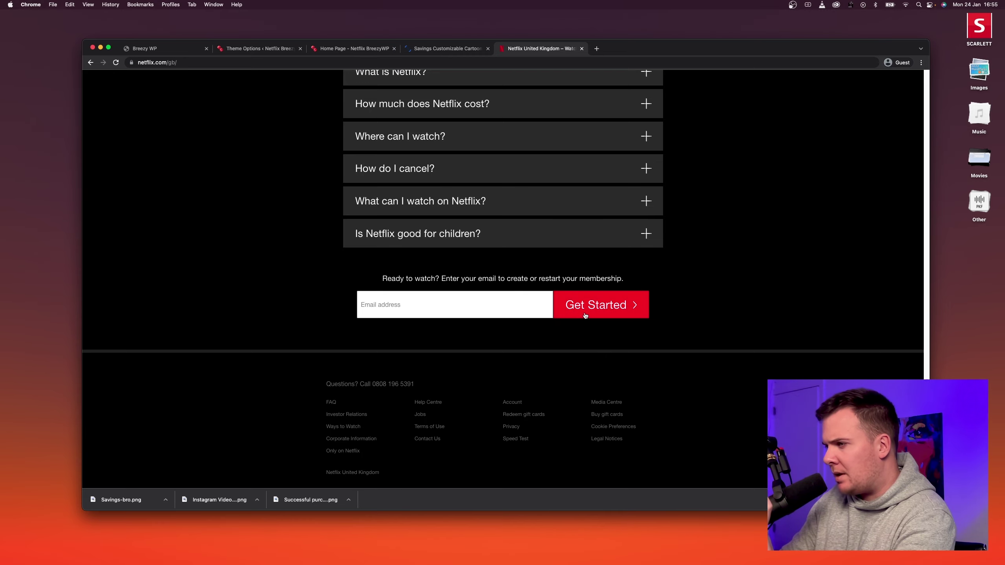
scroll(587, 314, "up", 20)
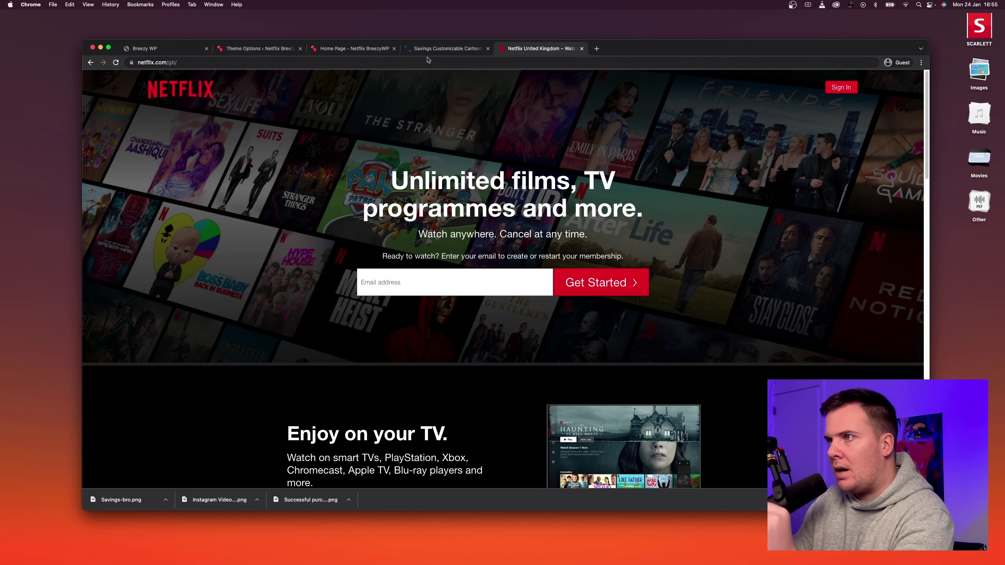
left_click(357, 50)
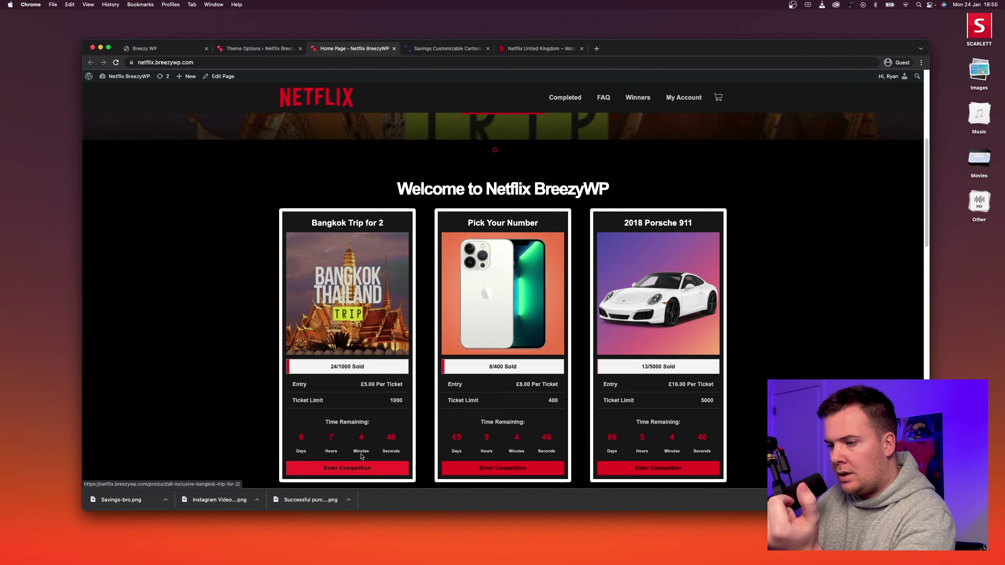
left_click(261, 48)
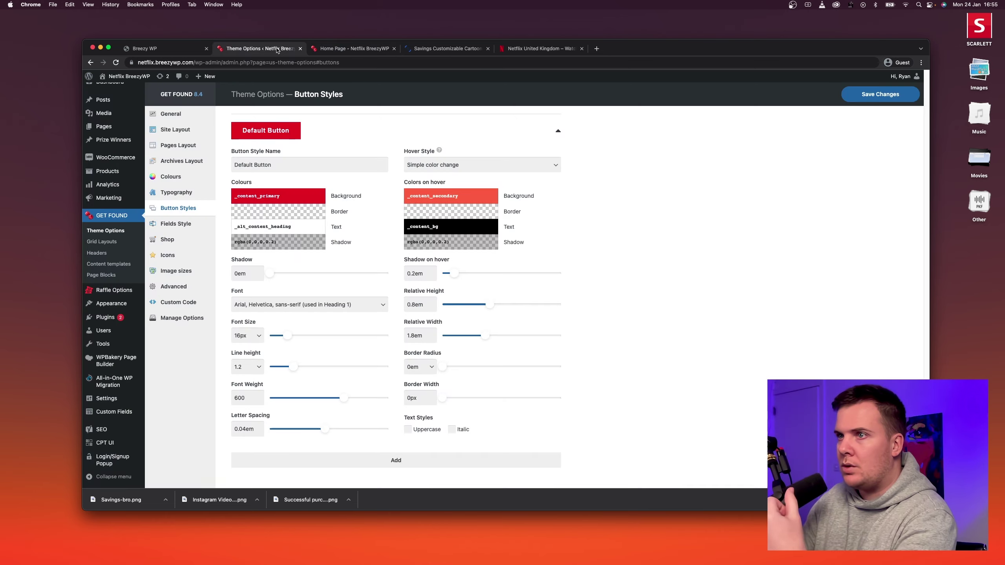
left_click(863, 99)
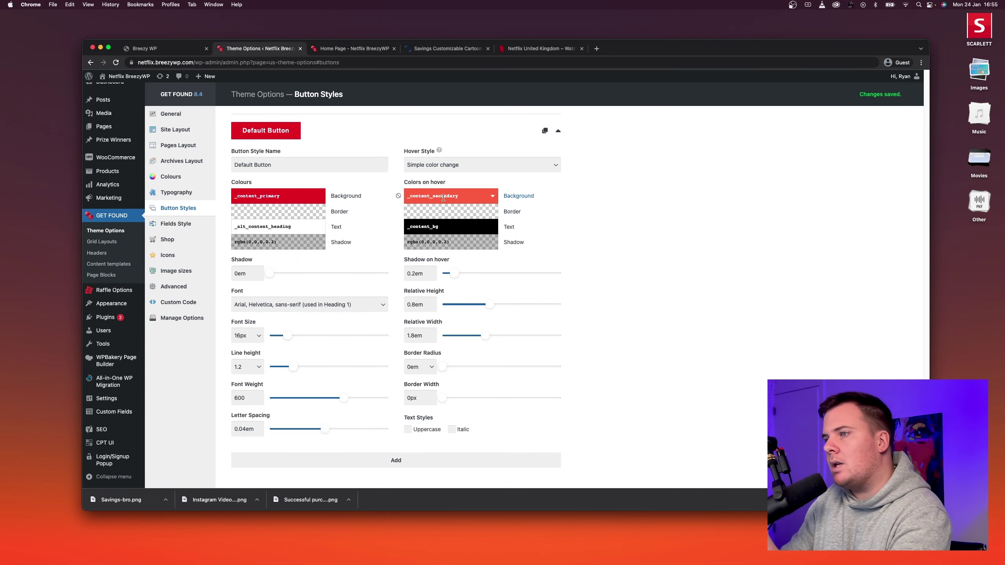
In Theme Options > Colours, paste the Primary red into the Secondary Color swatch.
left_click(178, 177)
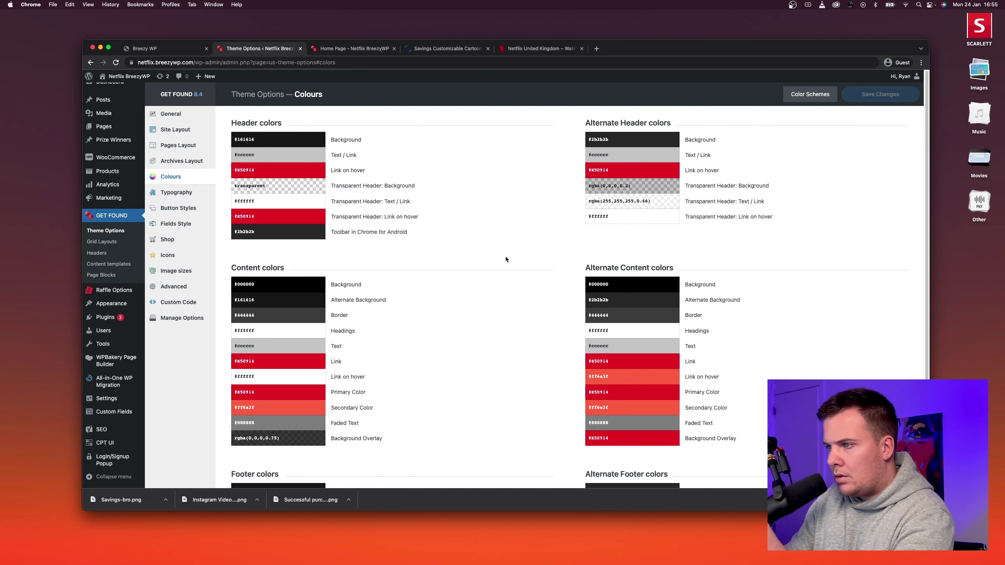
scroll(476, 280, "down", 1)
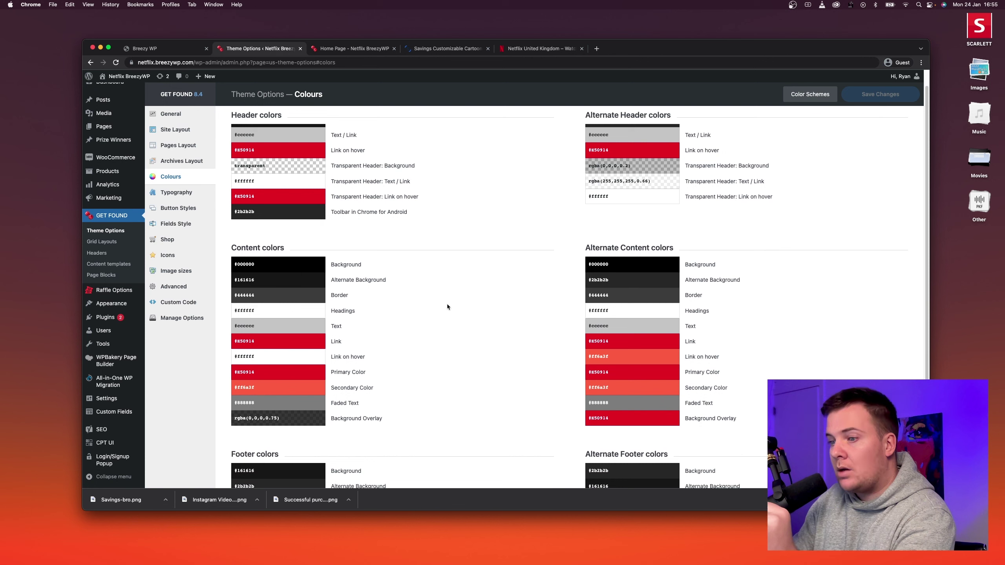
left_click_drag(332, 388, 358, 388)
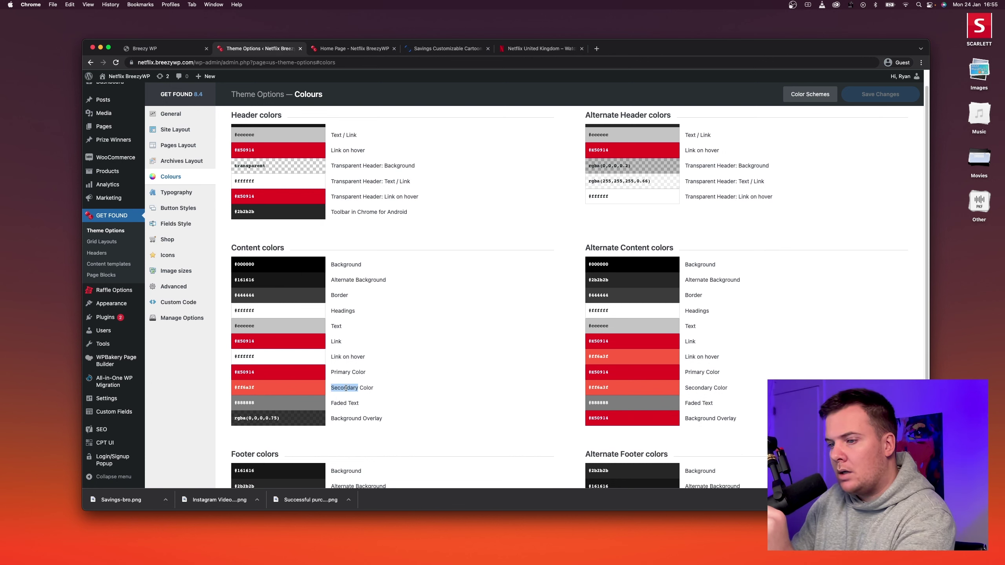
left_click(359, 389)
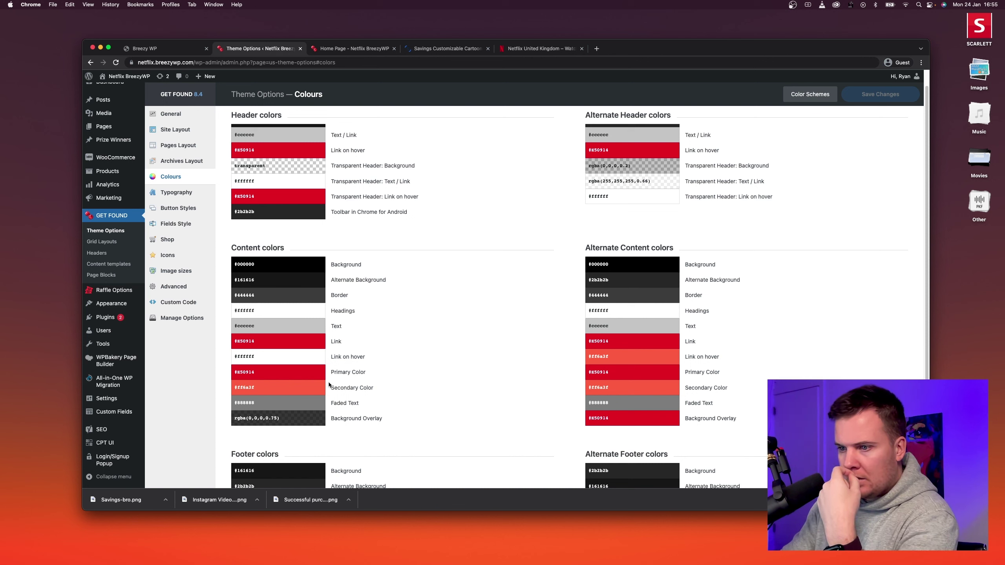
left_click(274, 386)
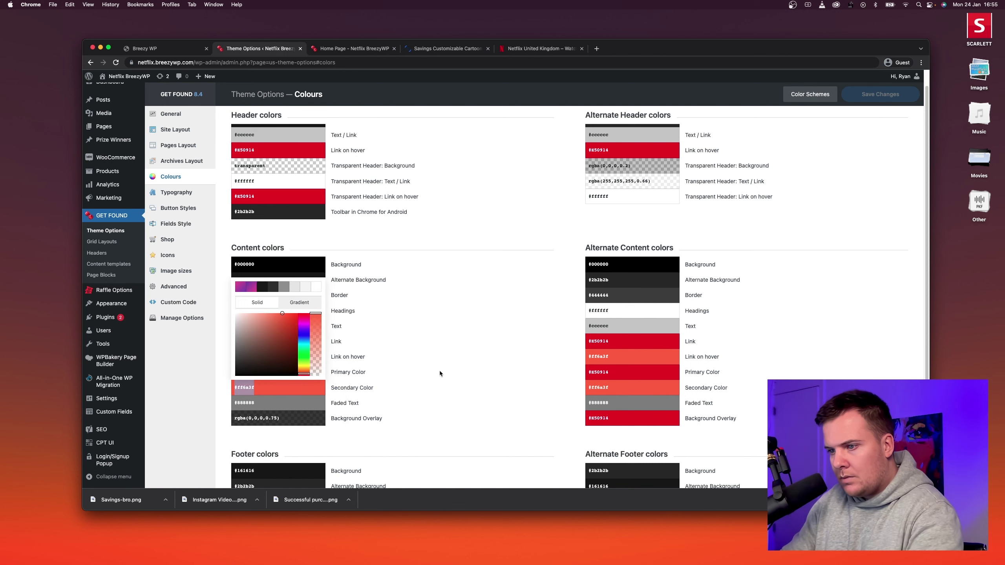
left_click(440, 376)
left_click(285, 374)
key("super+c")
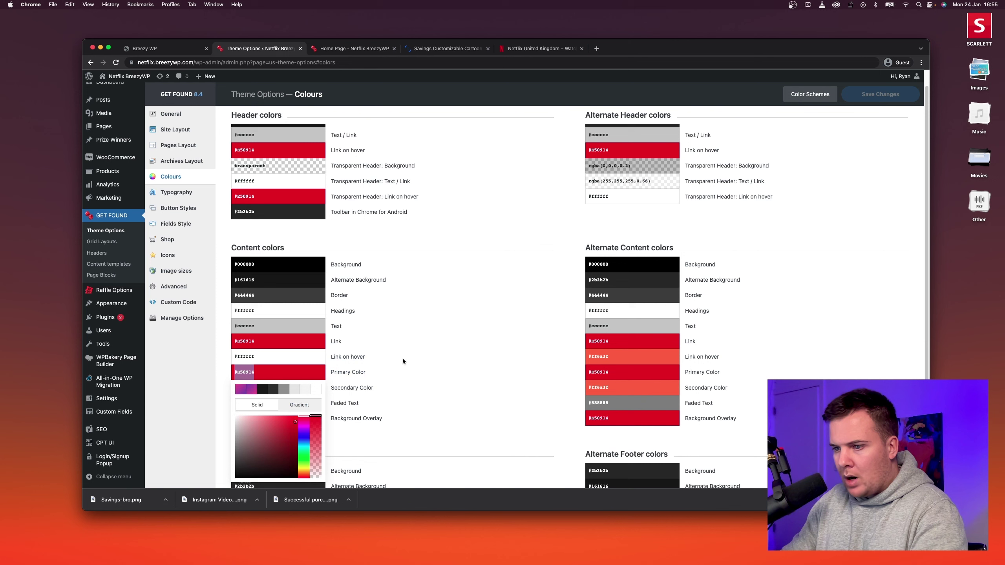
left_click(402, 359)
left_click(290, 386)
key("super+v")
left_click(438, 342)
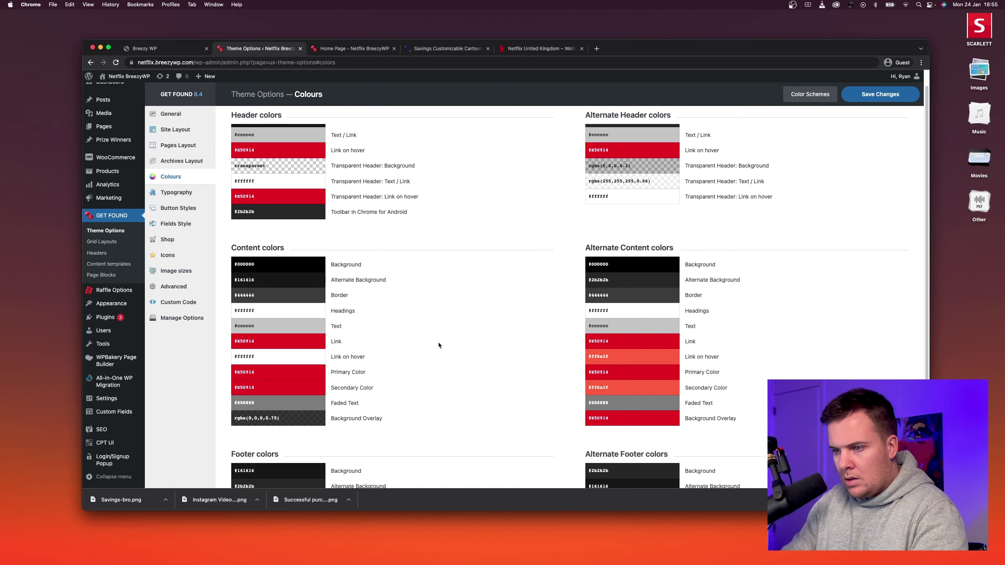
Adjust Secondary Color to the brighter red #ff0000 and check the alternate Secondary Color.
left_click(285, 388)
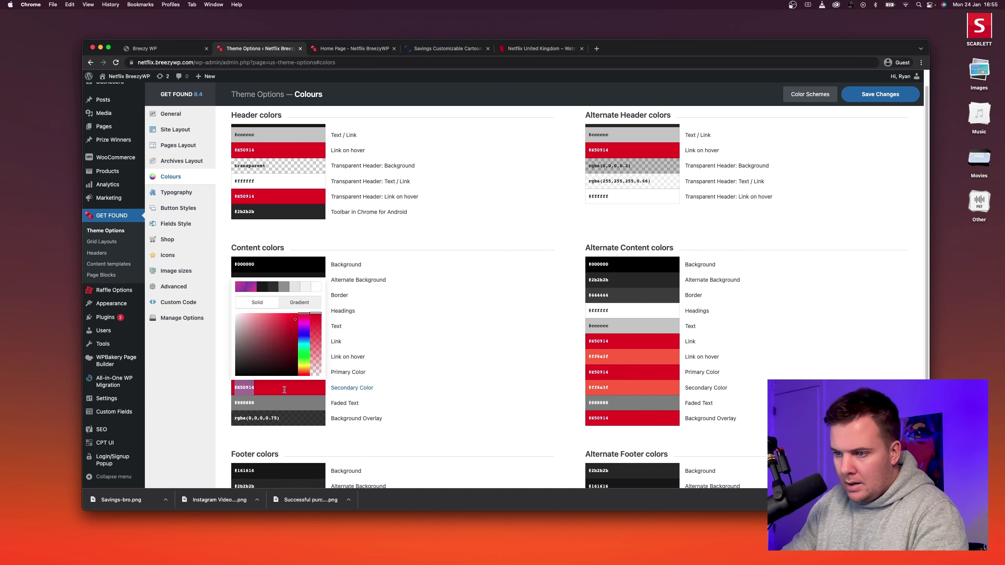
left_click(295, 319)
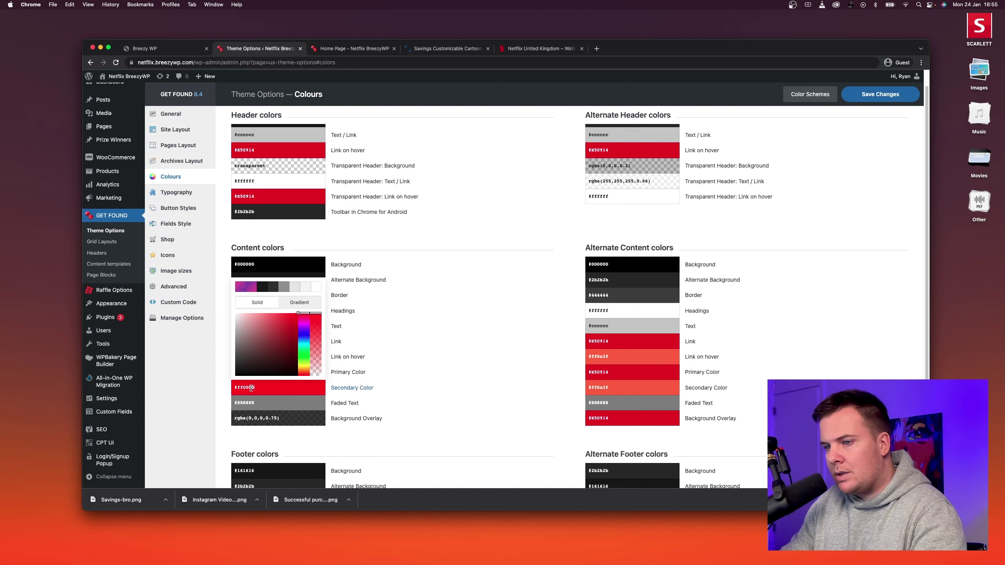
left_click(489, 292)
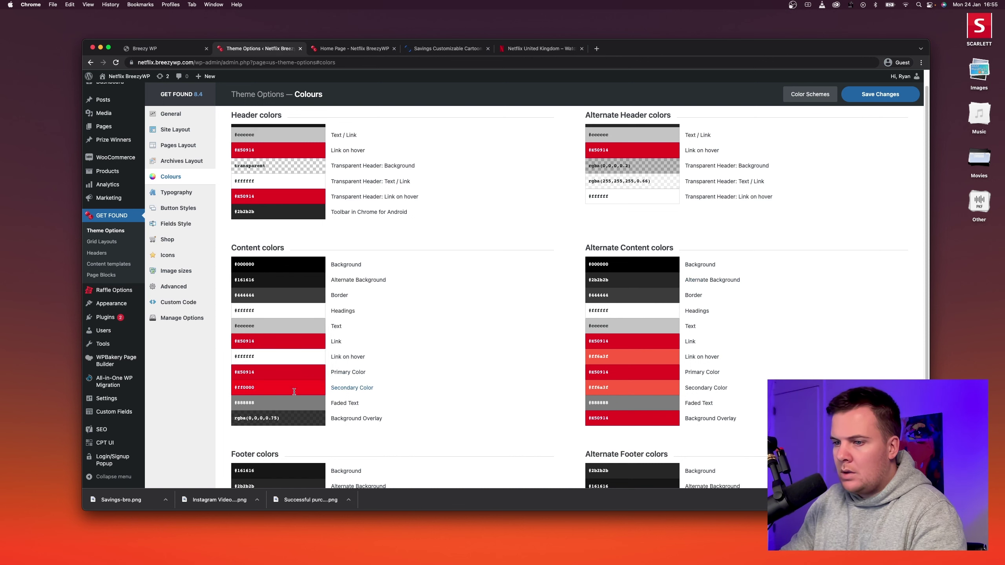
left_click(286, 399)
left_click(413, 385)
left_click(295, 387)
key("super+c")
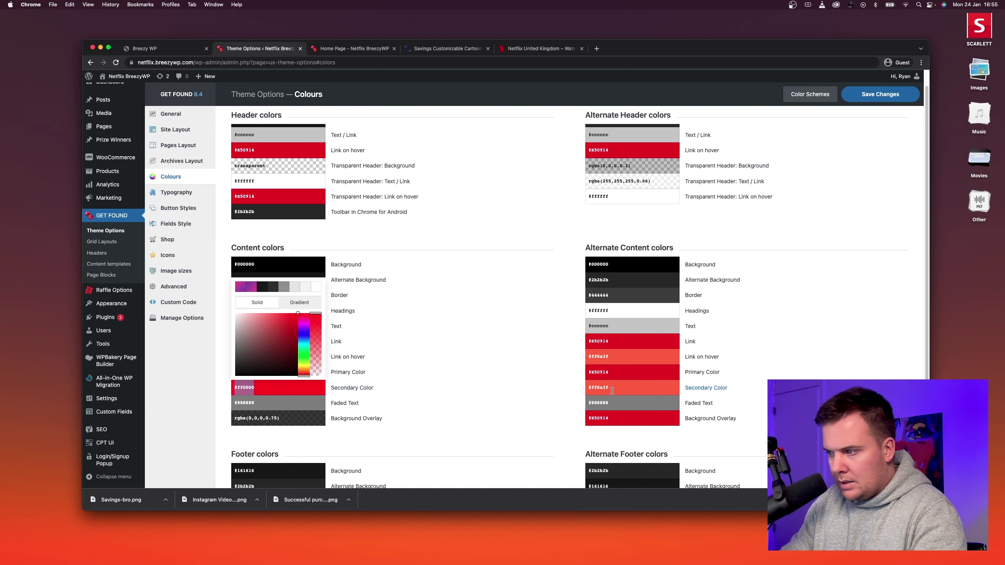
left_click(612, 390)
left_click(766, 364)
Set the alternate, footer and alternate-footer Link on hover colours to #ff0000.
left_click(631, 359)
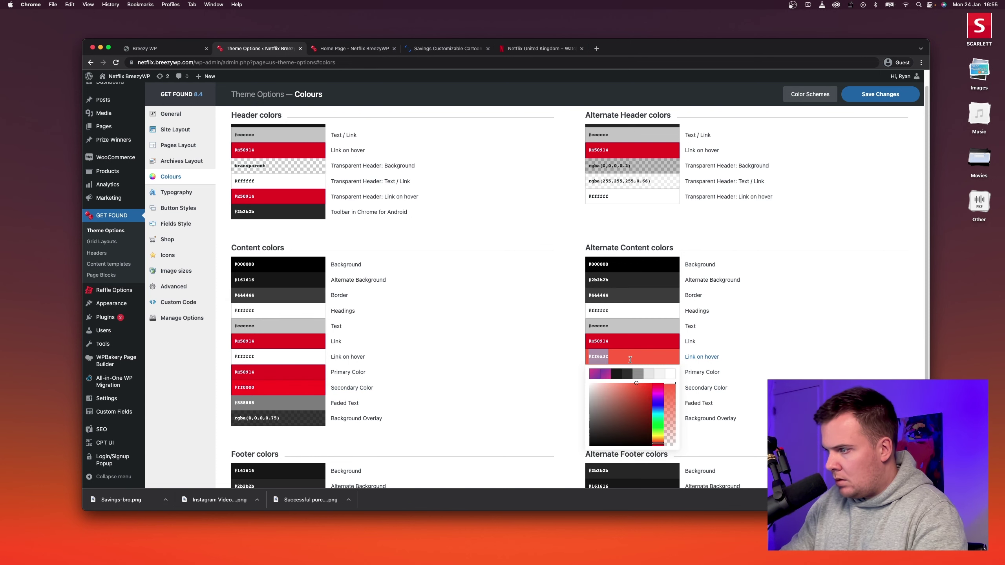
key("super+v")
left_click(806, 321)
scroll(540, 349, "down", 3)
scroll(294, 438, "up", 1)
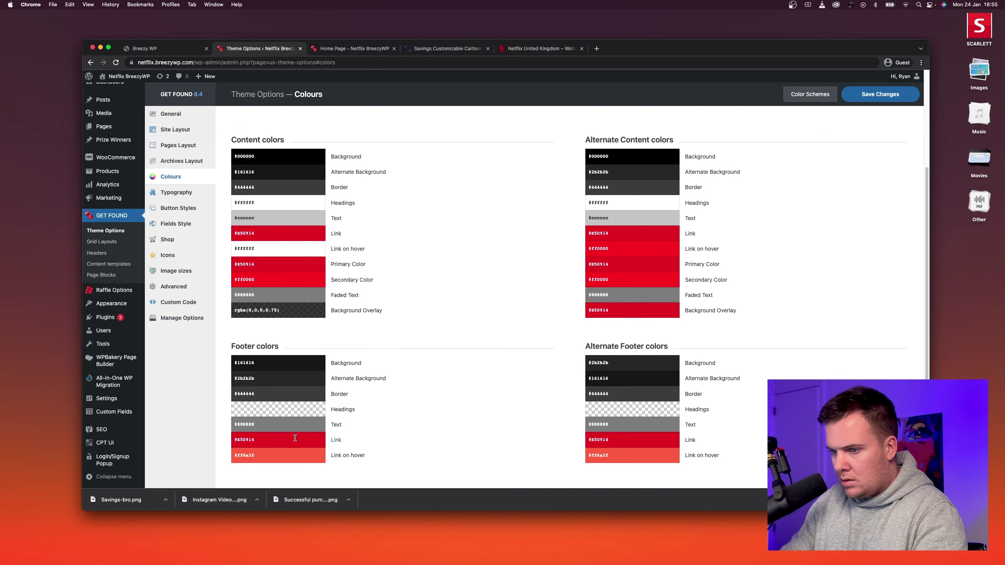
left_click(284, 453)
key("super+v")
left_click(632, 455)
key("super+v")
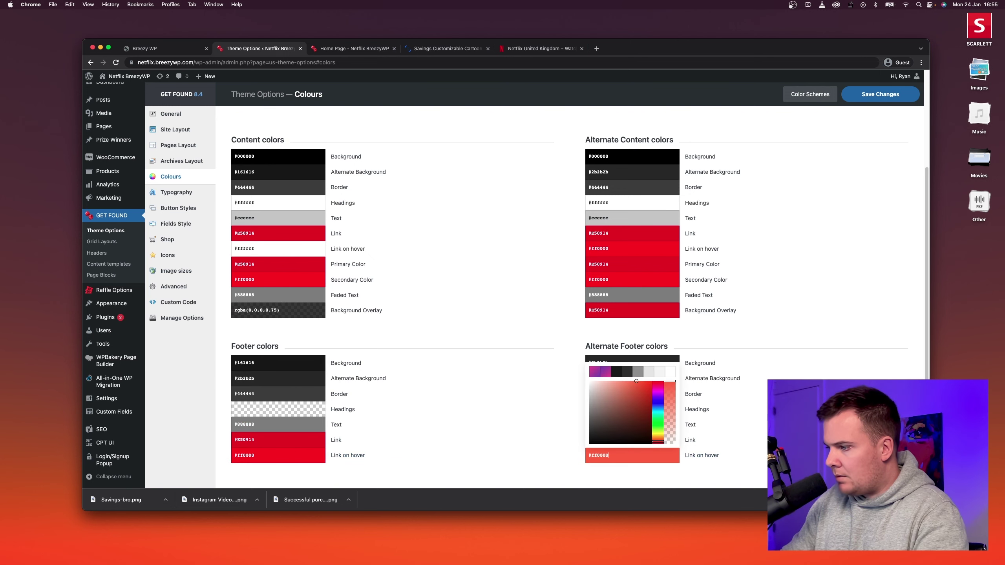
left_click(790, 316)
Save the colour changes and view the home page's red-bordered cards.
scroll(806, 282, "up", 3)
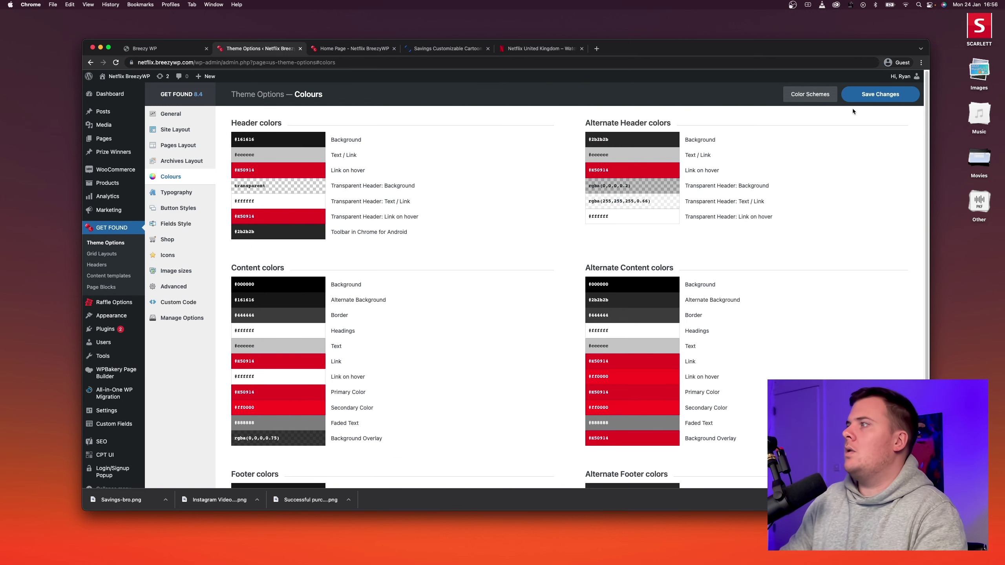
left_click(854, 96)
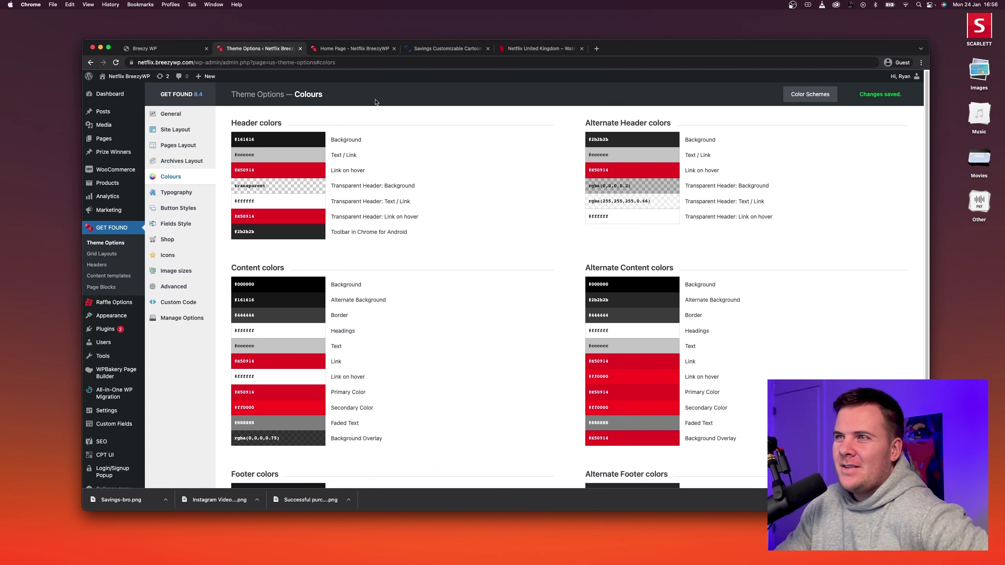
left_click(354, 48)
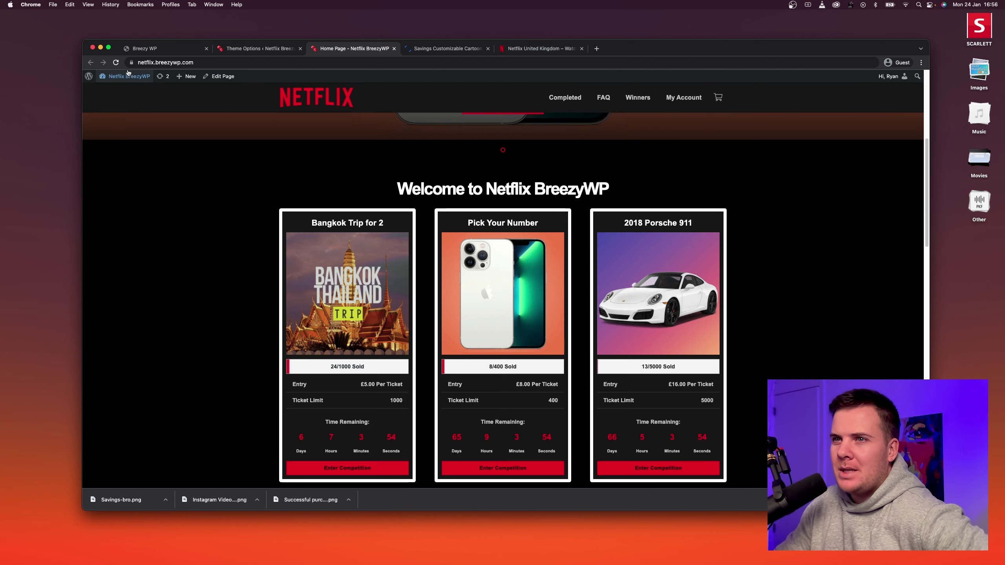
Compare the home page's red-bordered competition cards with Netflix's landing page, then return to Theme Options.
scroll(212, 233, "down", 1)
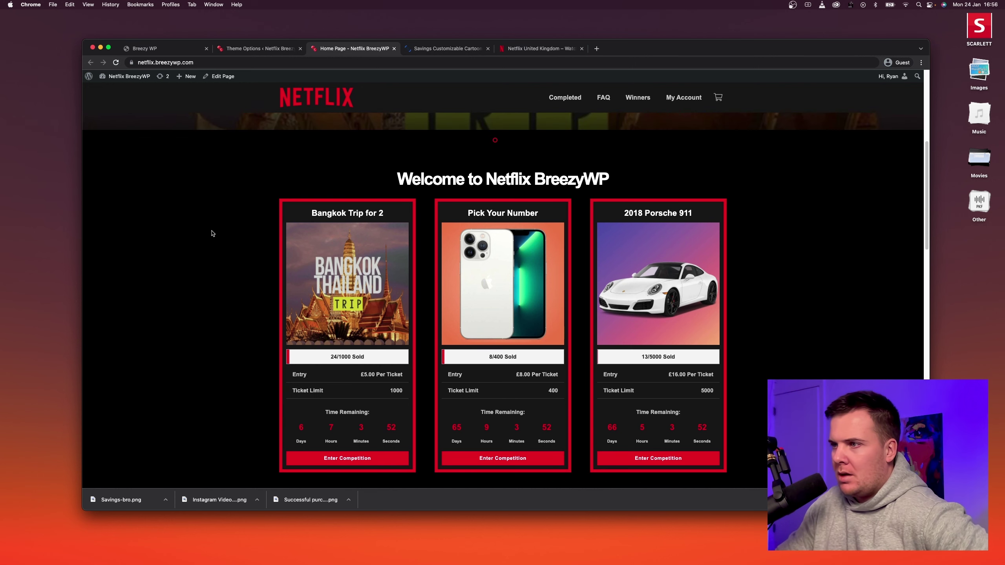
scroll(283, 200, "down", 1)
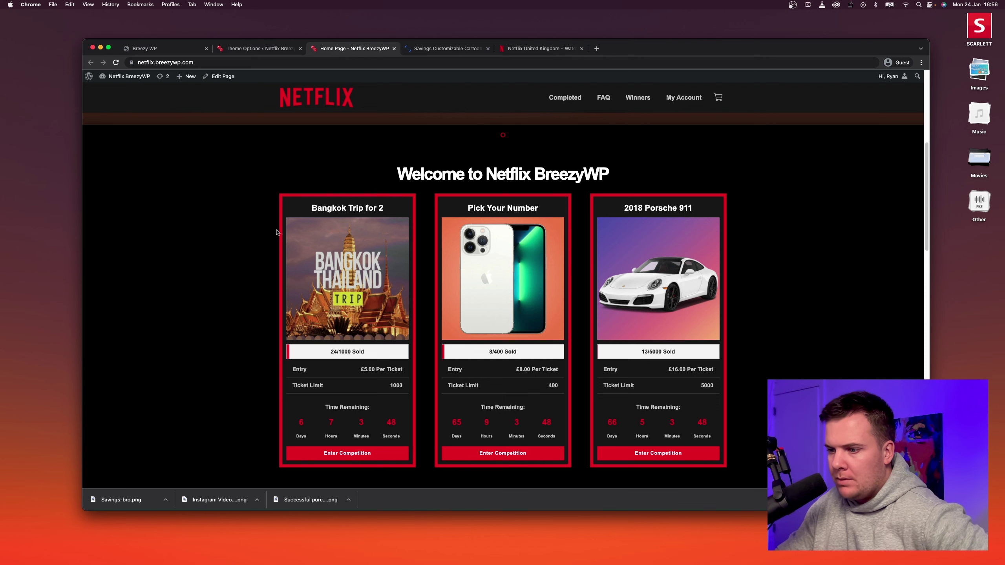
scroll(261, 249, "down", 3)
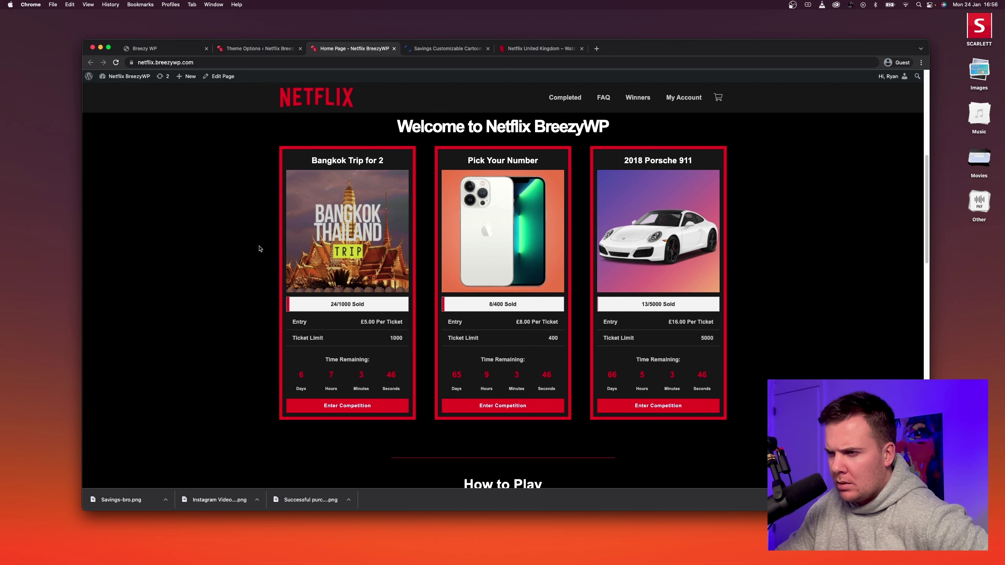
scroll(261, 249, "up", 1)
scroll(260, 249, "down", 4)
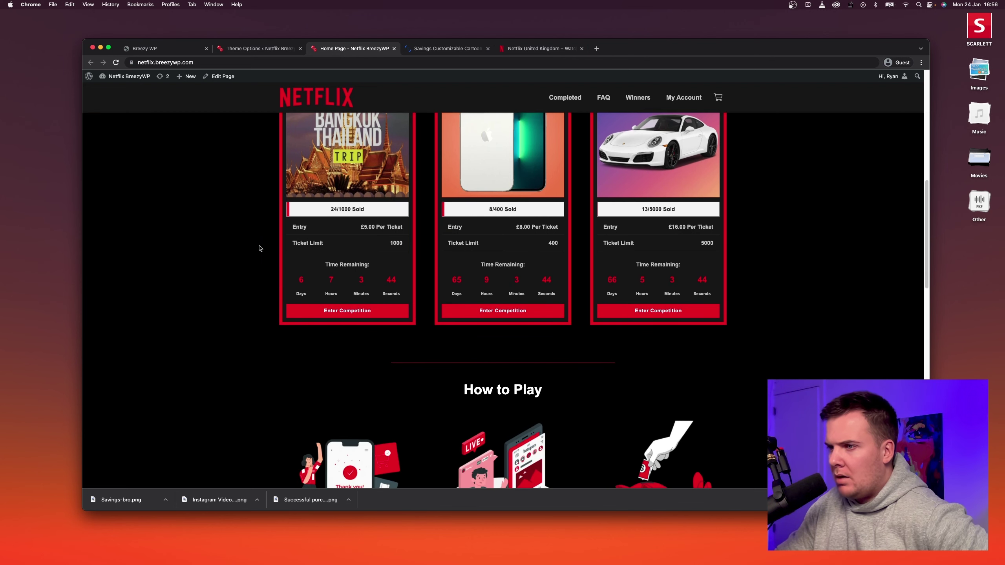
scroll(292, 285, "down", 1)
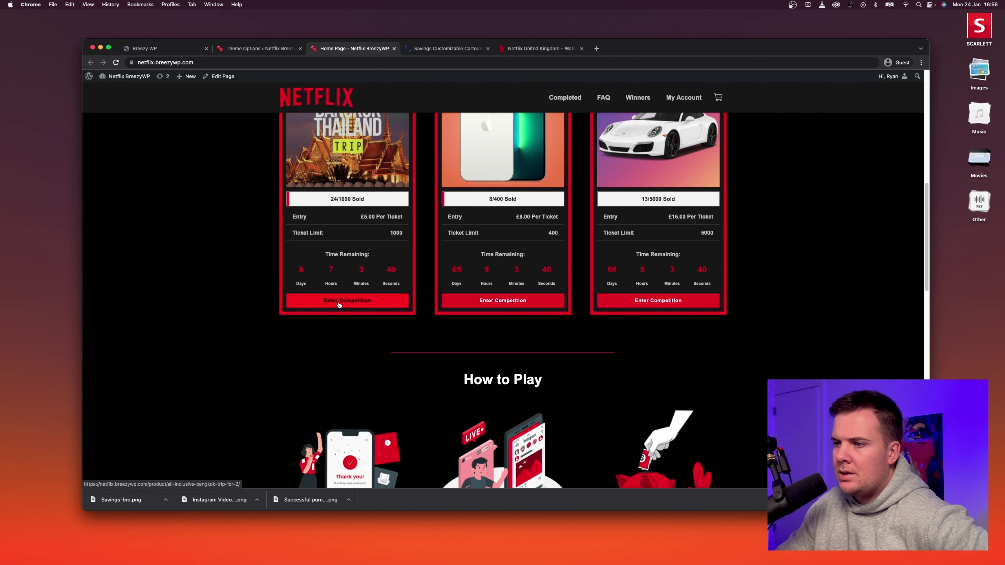
left_click(539, 50)
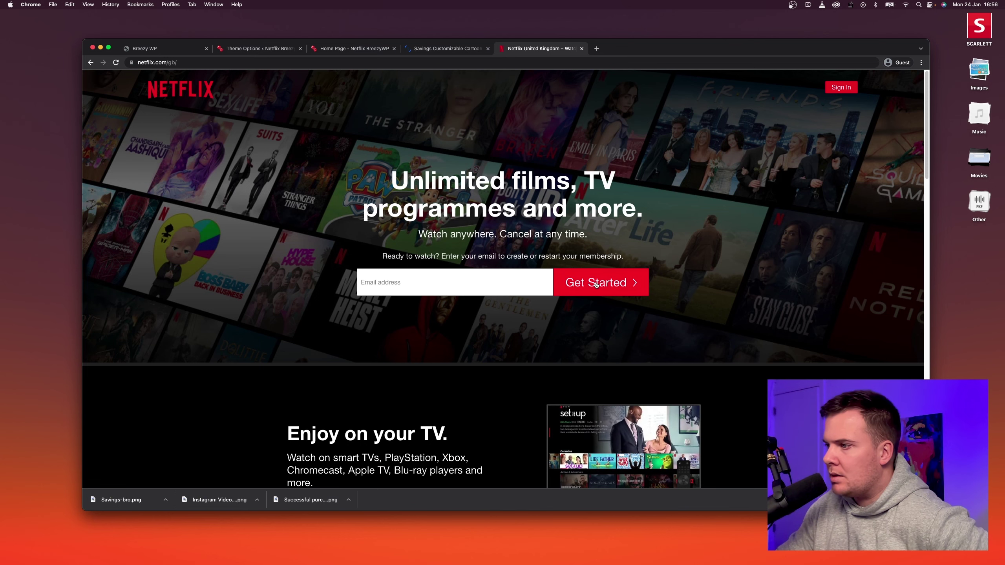
left_click(358, 48)
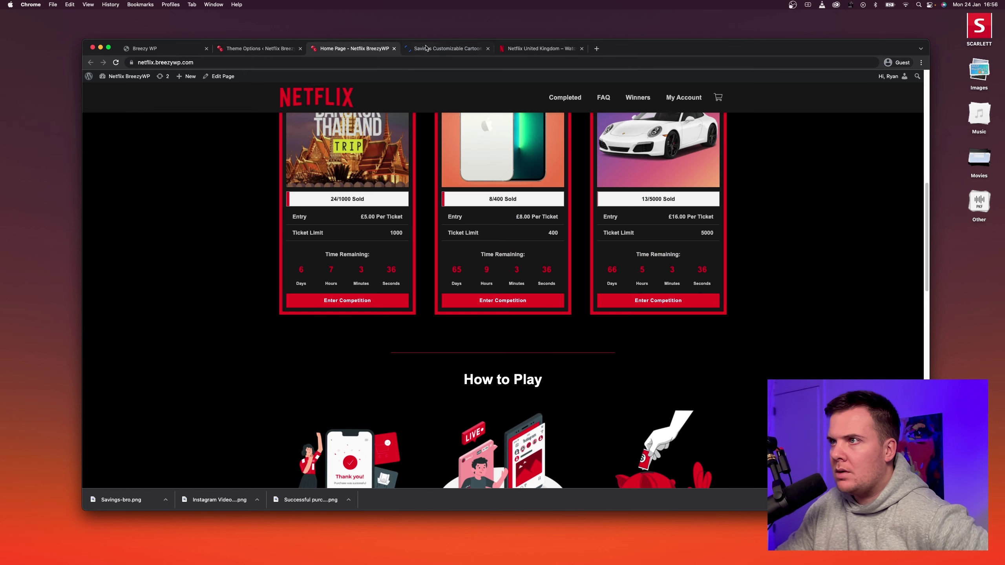
left_click(255, 50)
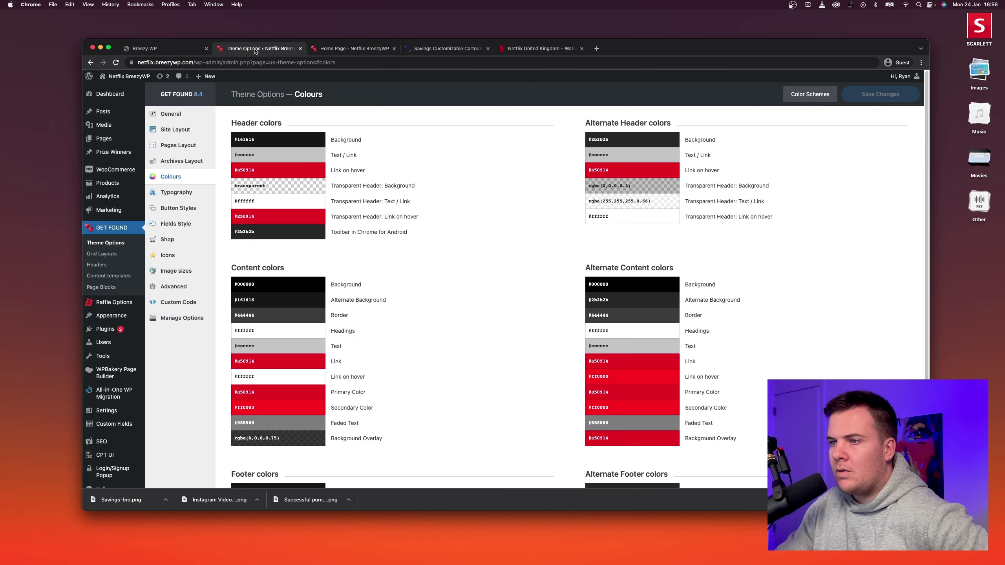
In Button Styles, copy the Default Button's text colour into its hover text colour.
left_click(178, 209)
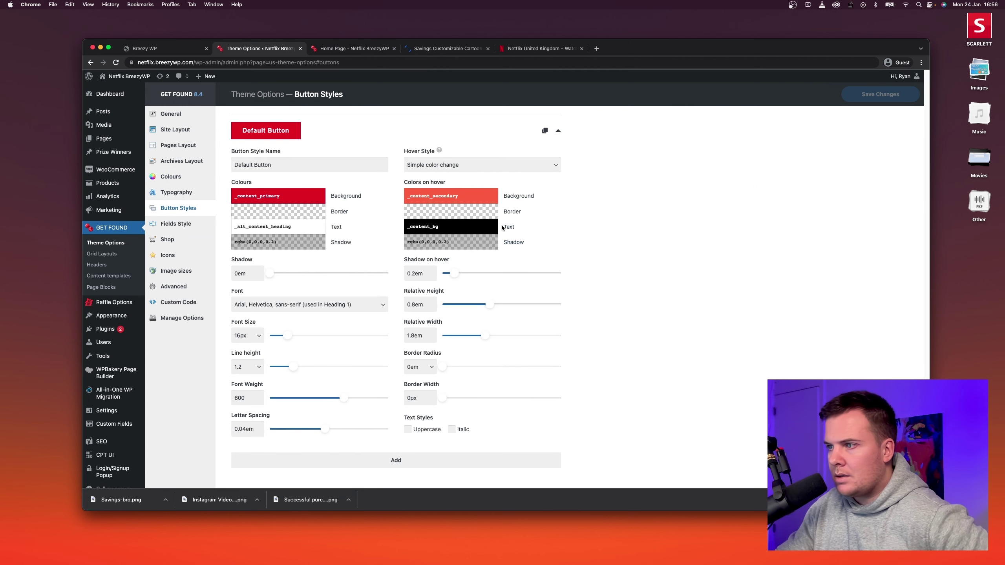
left_click(474, 226)
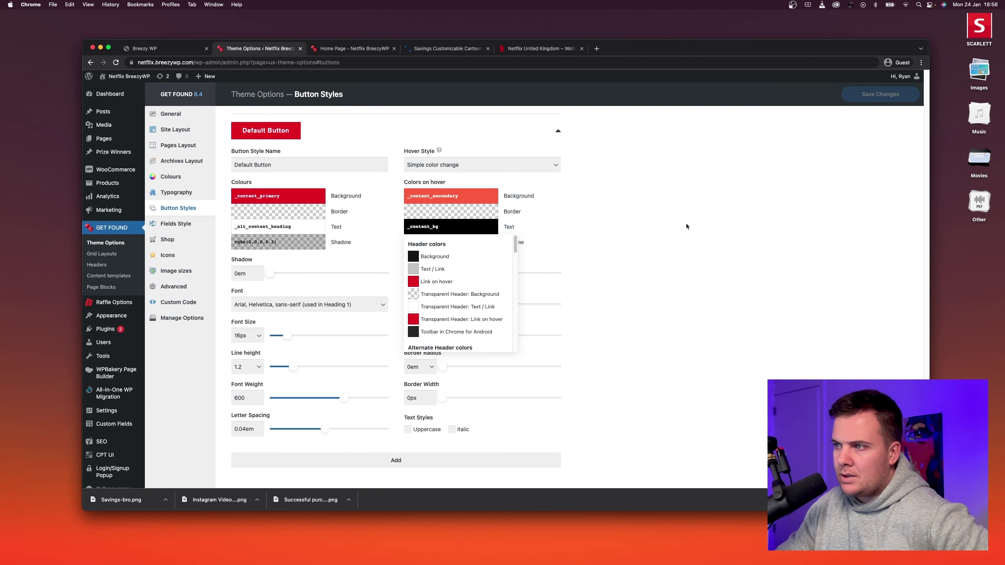
left_click(116, 64)
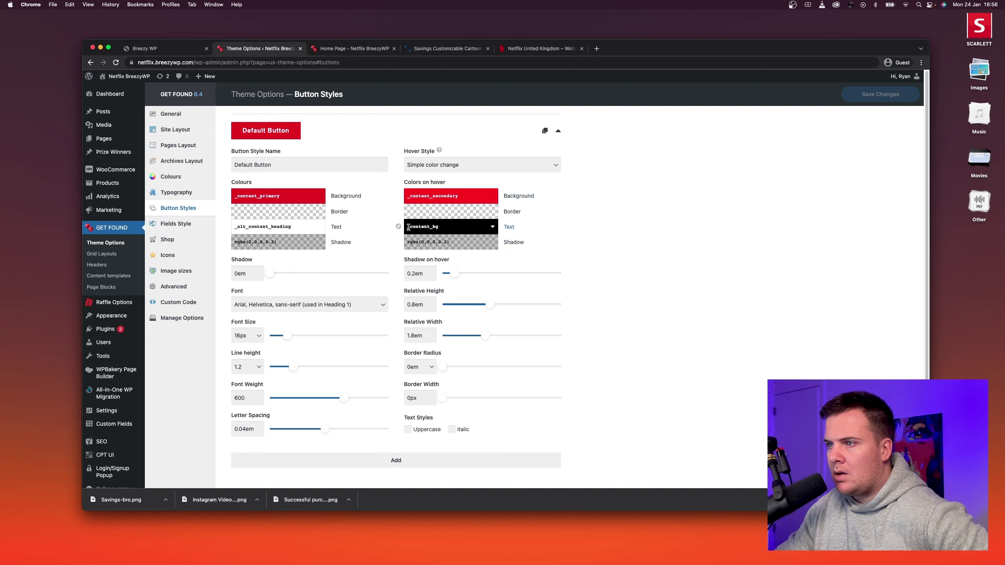
double_click(287, 227)
key("super+c")
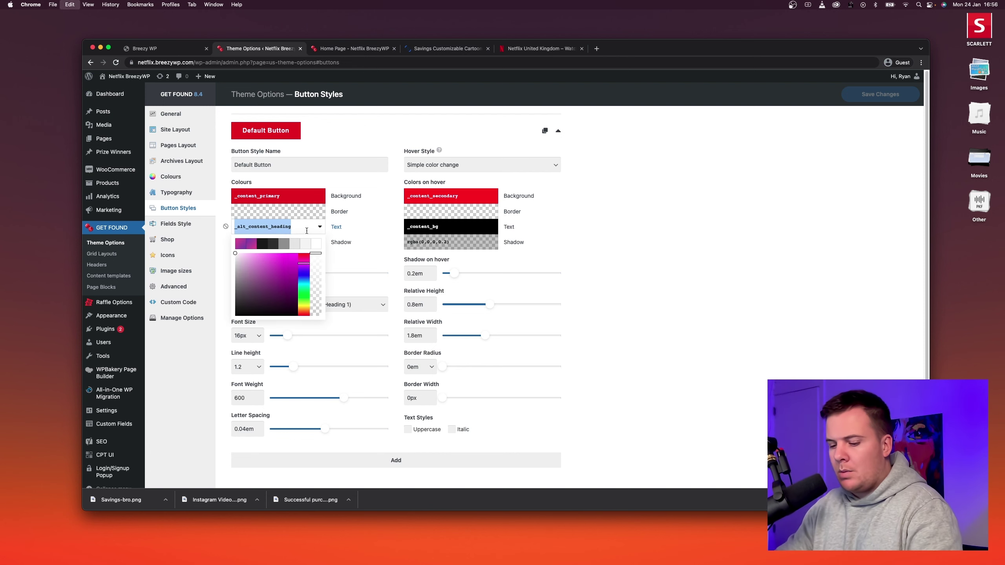
left_click(432, 225)
key("super+v")
left_click(493, 226)
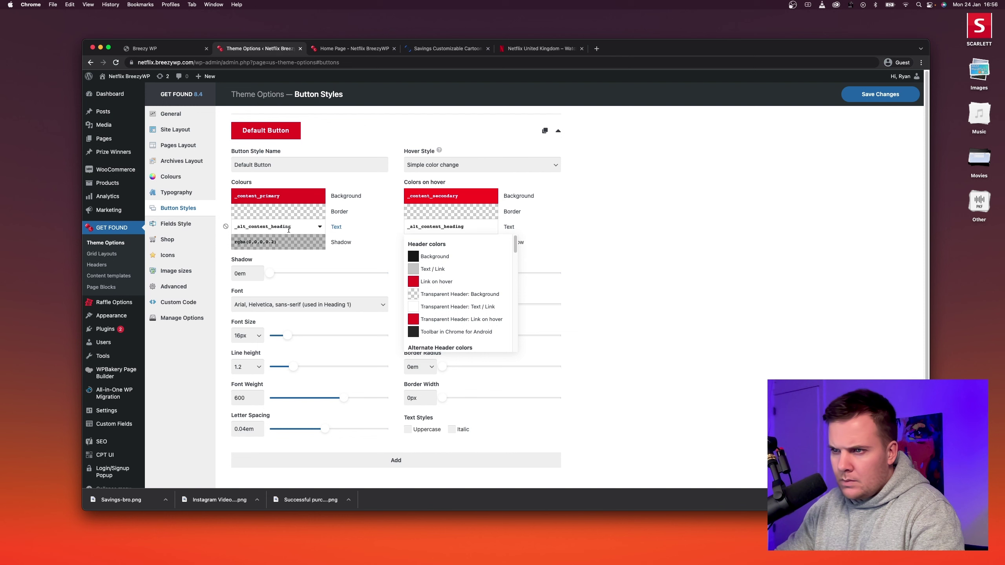
left_click(702, 228)
Set button text and hover text to _content_heading (Headings), save, and view the home page.
left_click(308, 231)
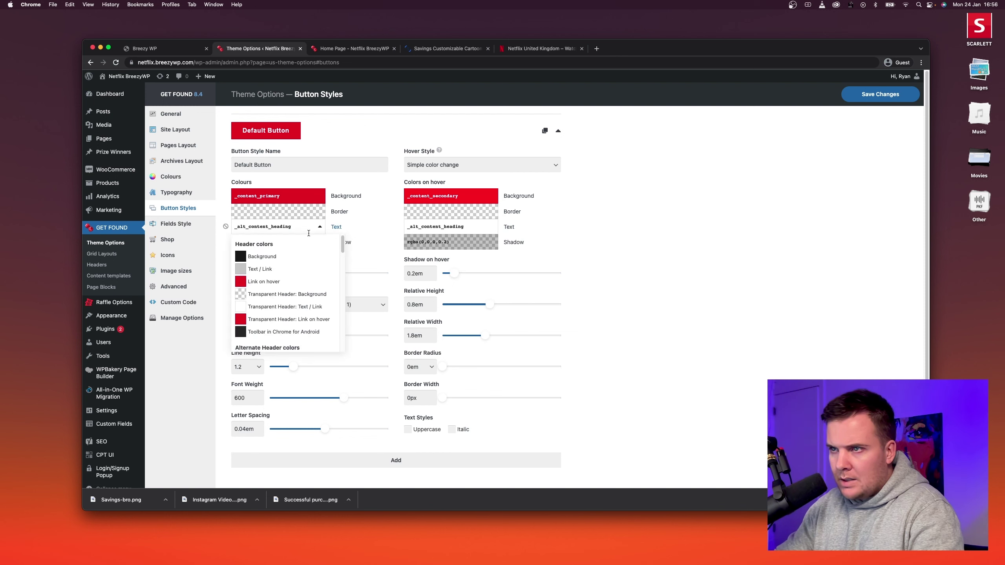
left_click_drag(343, 248, 343, 288)
left_click(269, 255)
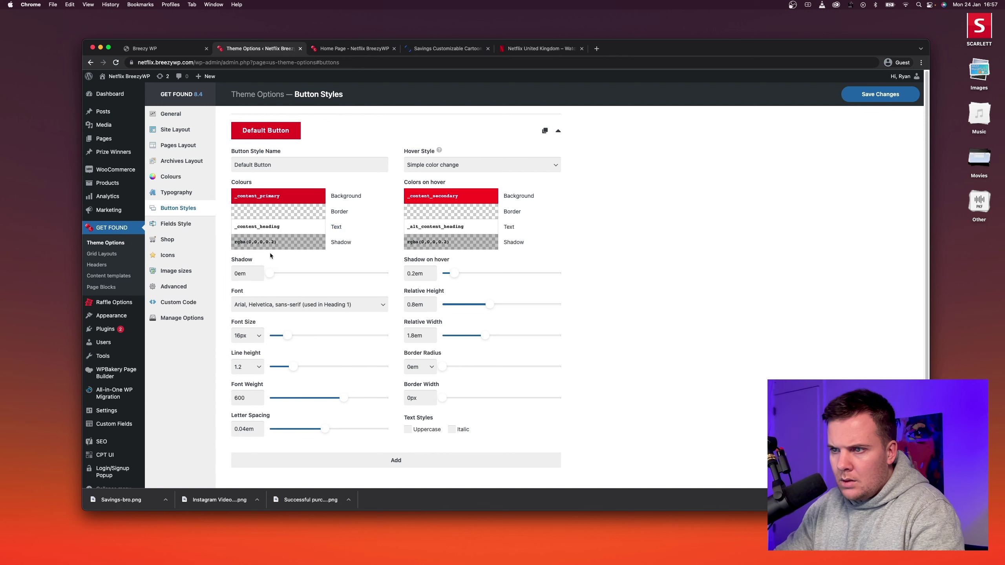
left_click(299, 233)
key("super+c")
left_click(451, 227)
key("super+v")
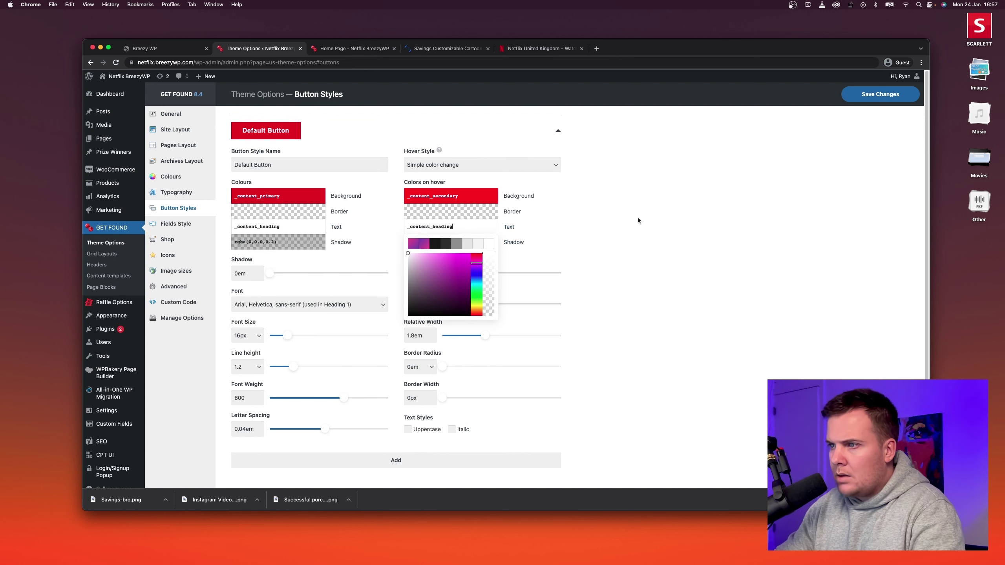
left_click(523, 232)
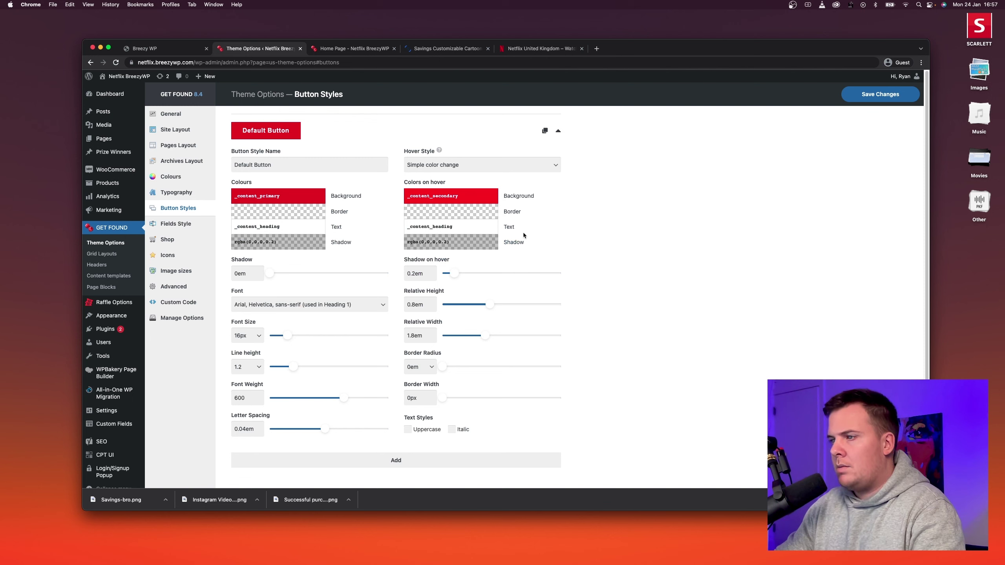
left_click(872, 98)
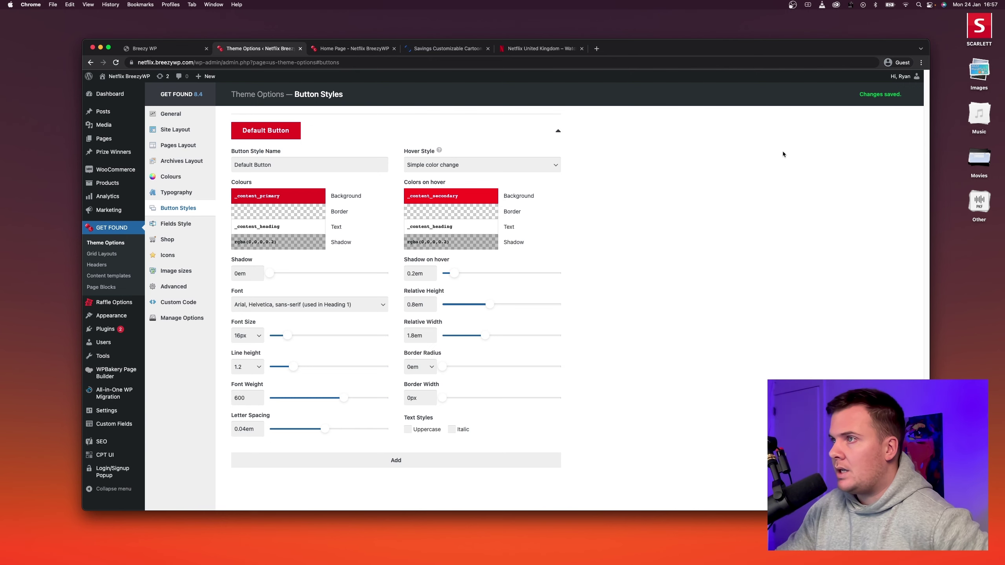
left_click(340, 50)
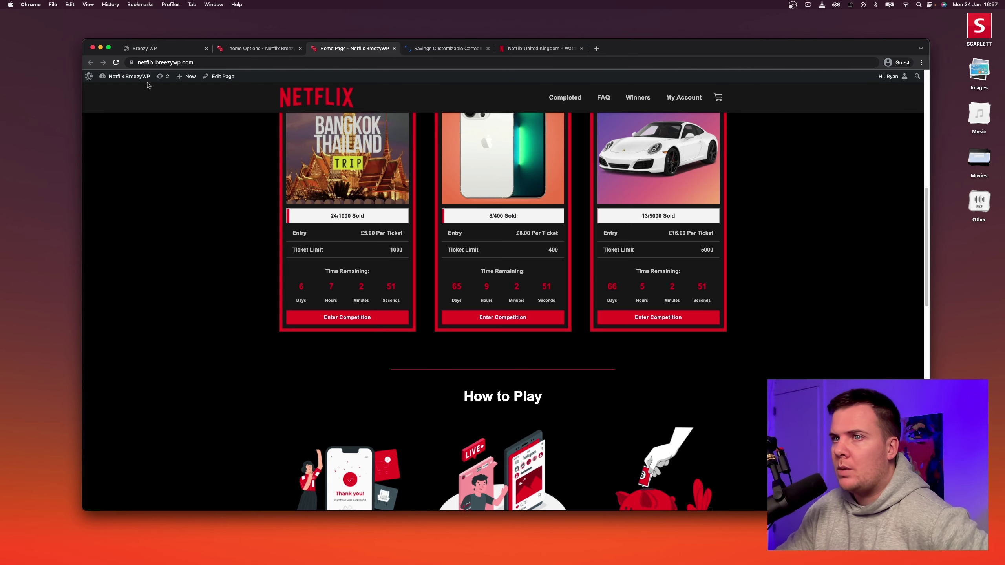
Reload the home page to check the new buttons and close the Storyset savings illustration tab.
left_click(115, 63)
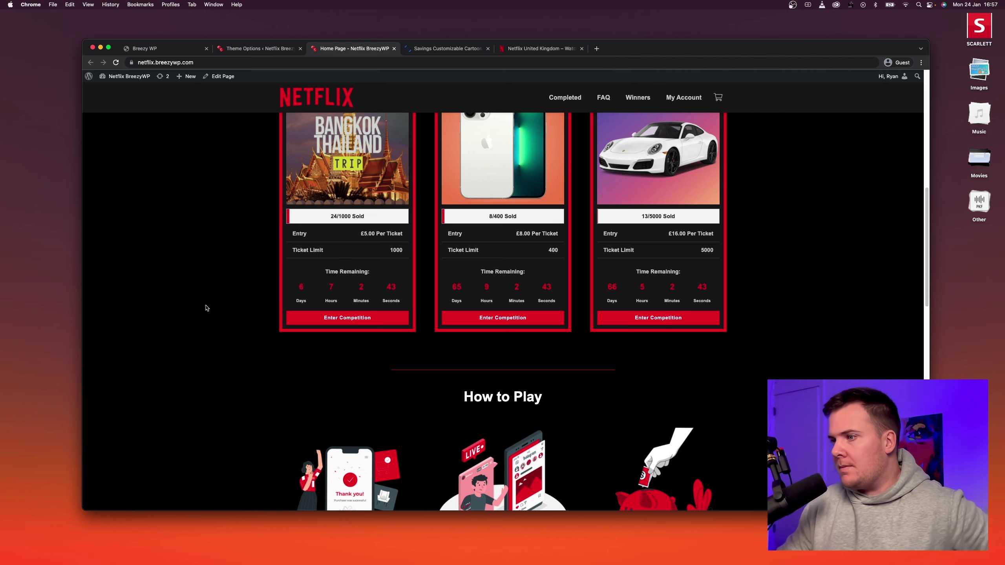
scroll(209, 295, "up", 10)
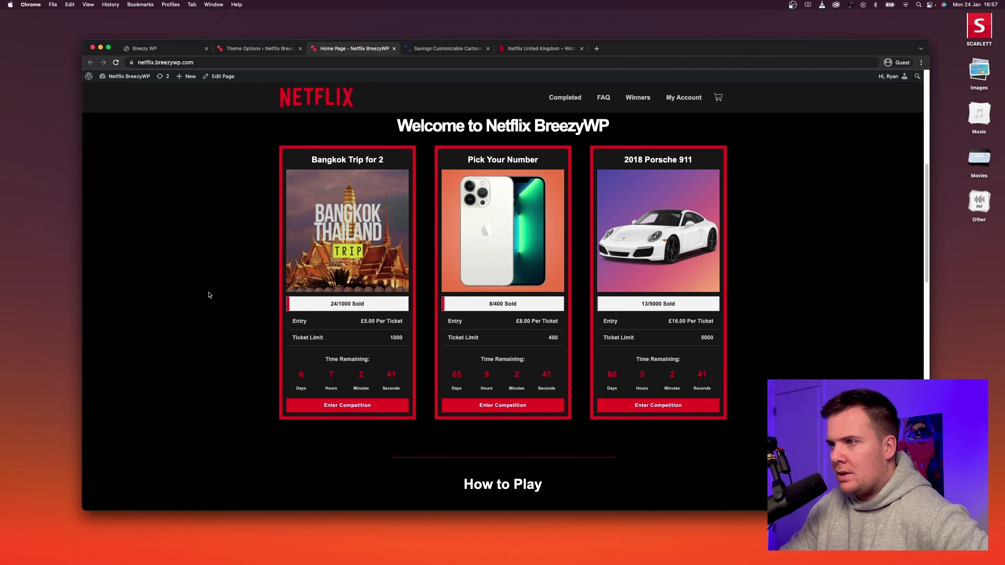
scroll(209, 294, "down", 5)
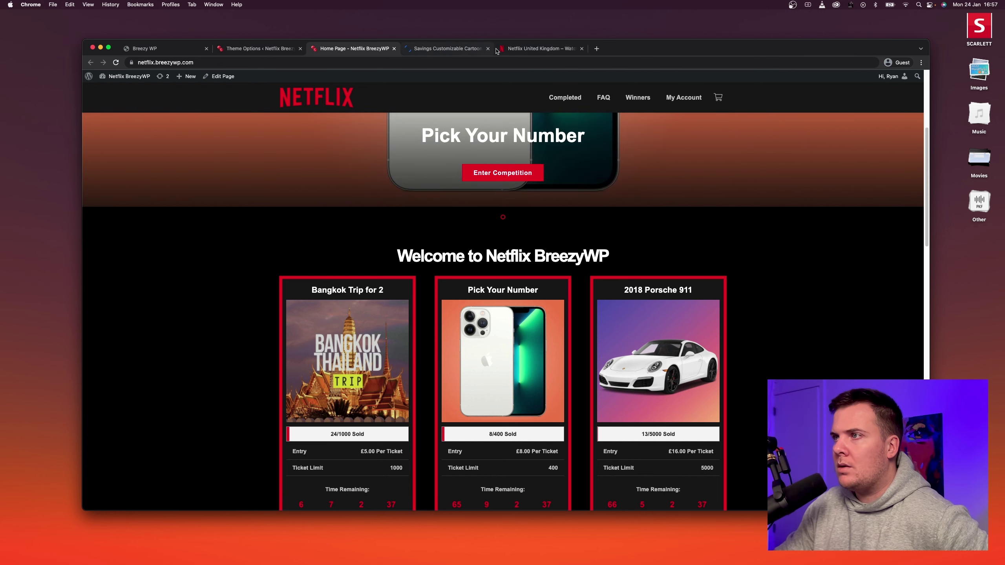
left_click(480, 49)
left_click(488, 49)
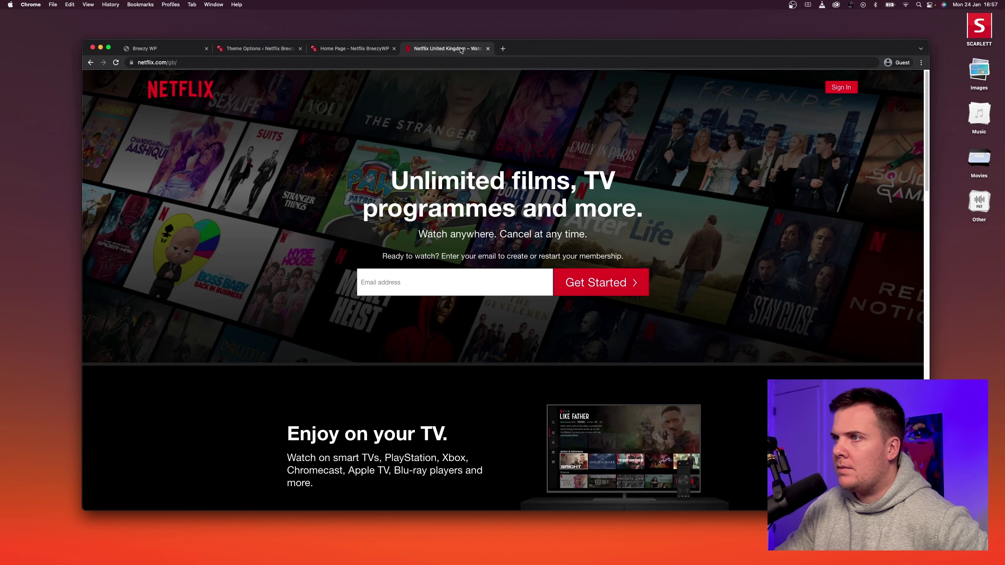
left_click(325, 49)
left_click(271, 52)
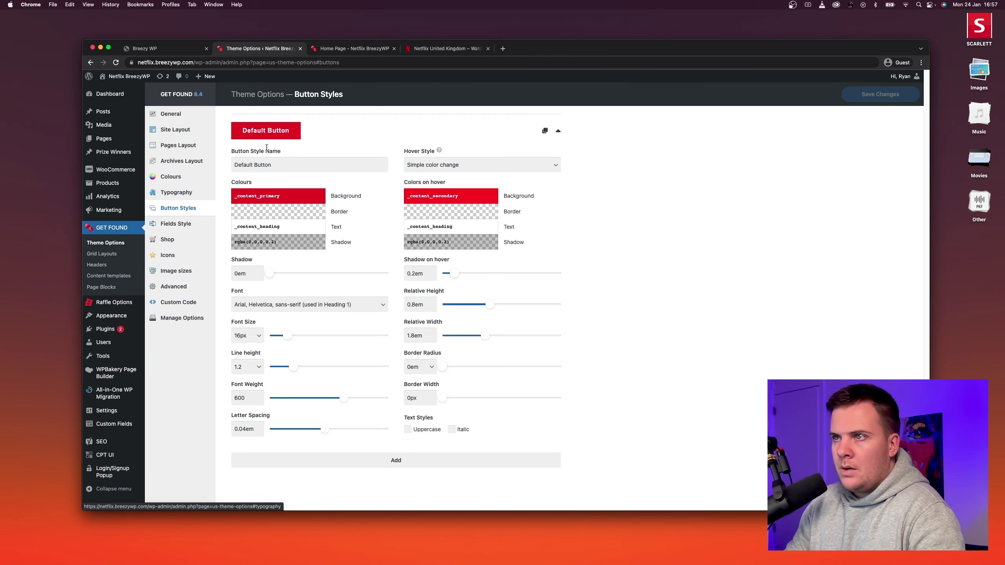
left_click(337, 49)
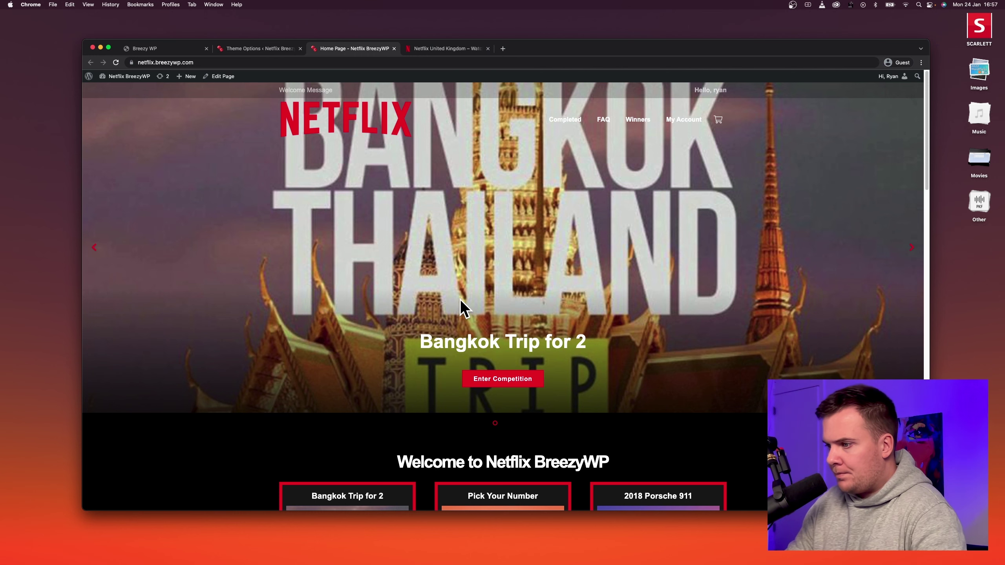
Scroll down the page to review its lower sections.
scroll(538, 362, "down", 3)
scroll(538, 362, "down", 10)
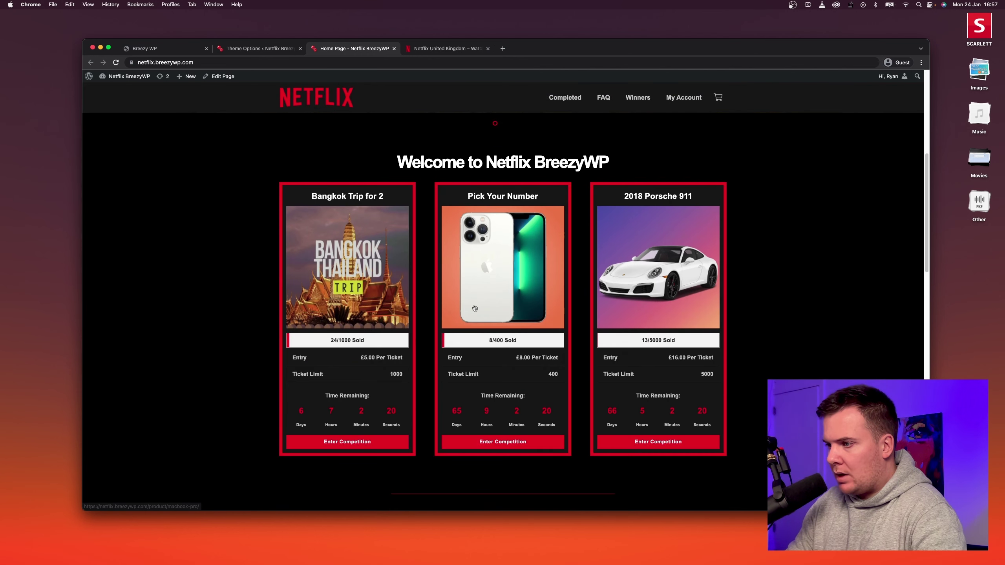
scroll(443, 312, "down", 3)
scroll(419, 309, "down", 1)
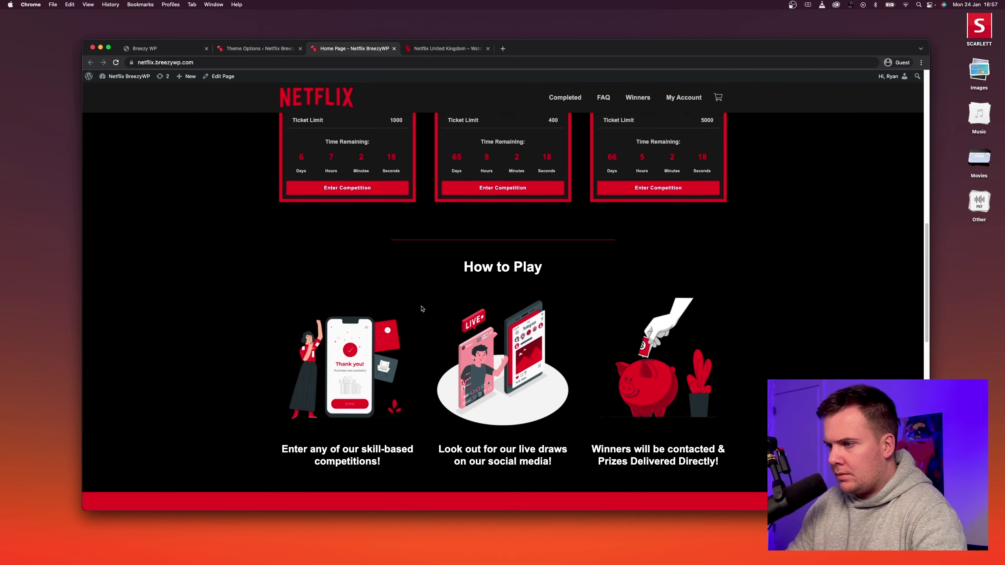
scroll(351, 314, "down", 5)
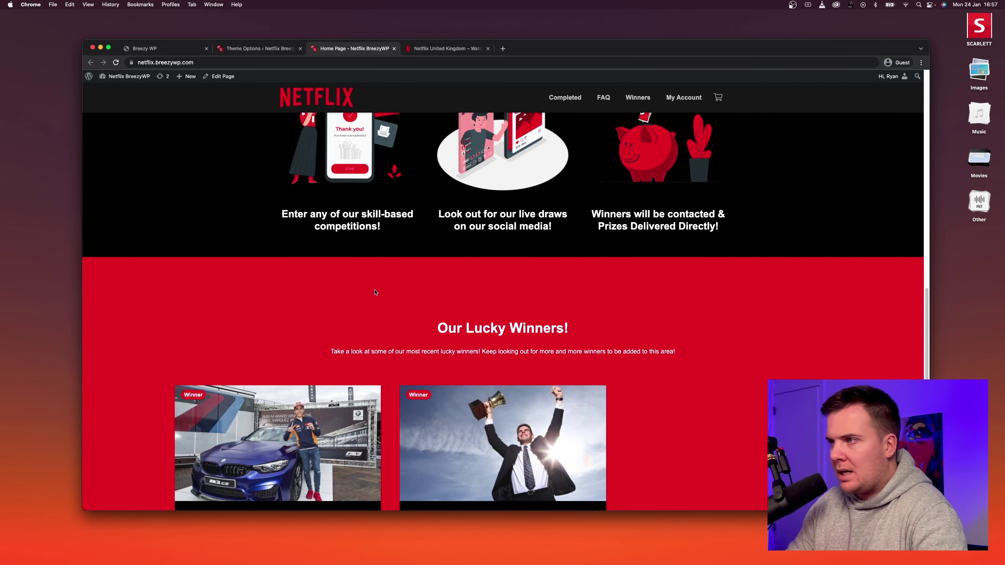
scroll(375, 292, "up", 10)
scroll(517, 278, "down", 6)
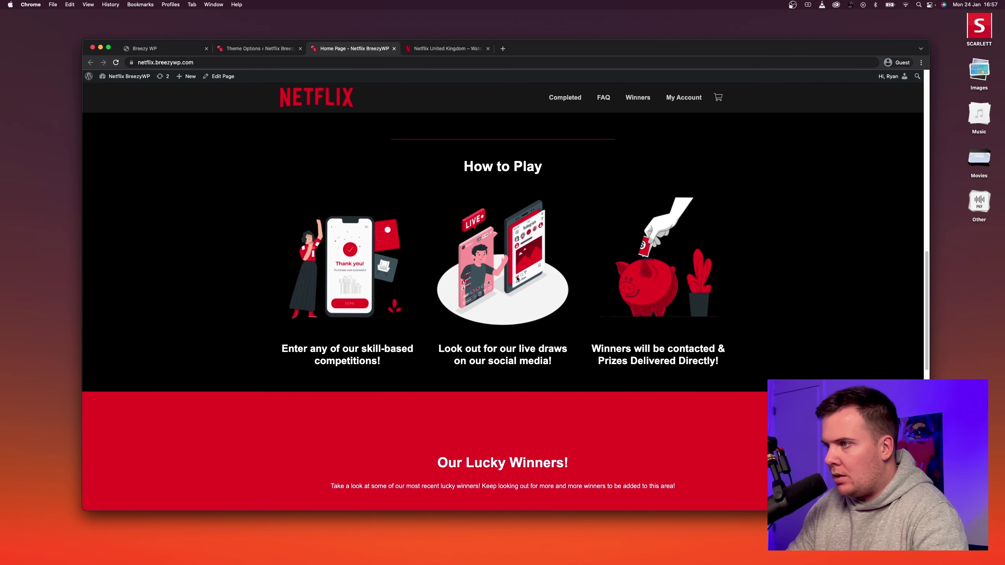
scroll(517, 278, "down", 6)
scroll(399, 276, "down", 3)
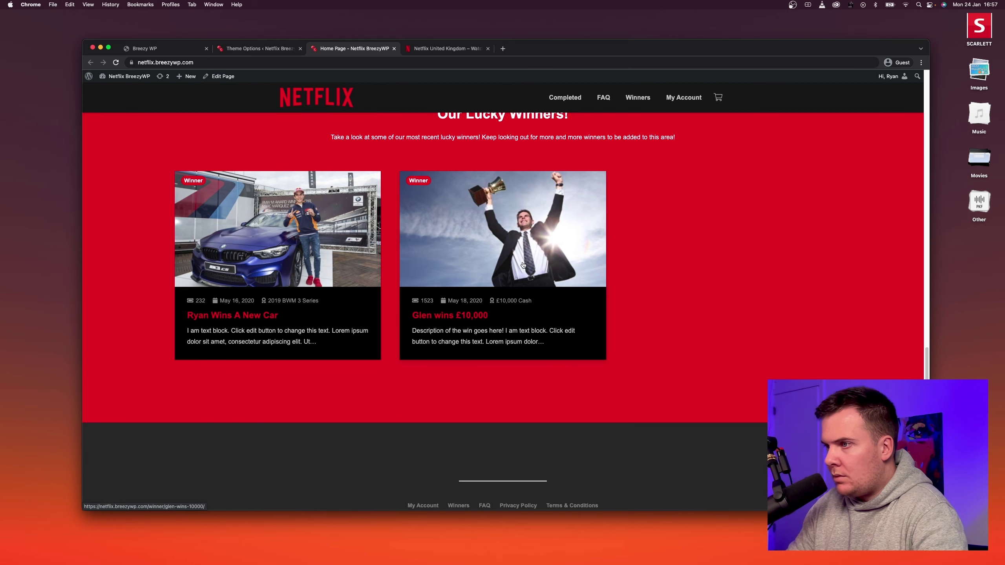
scroll(329, 284, "down", 4)
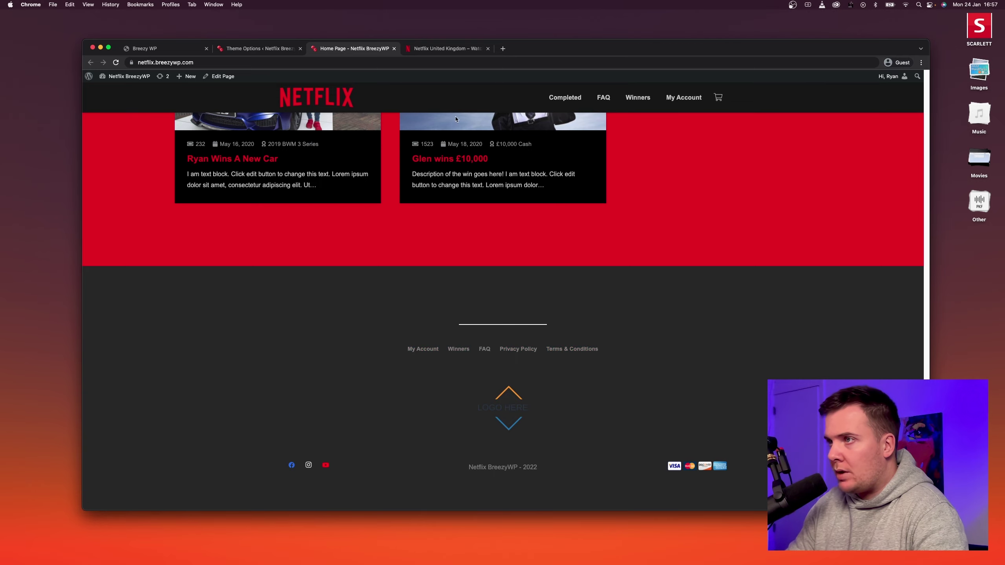
Check Netflix's 'What is Netflix?' FAQ answer, then return to the raffle home page footer.
left_click(437, 47)
scroll(410, 376, "down", 15)
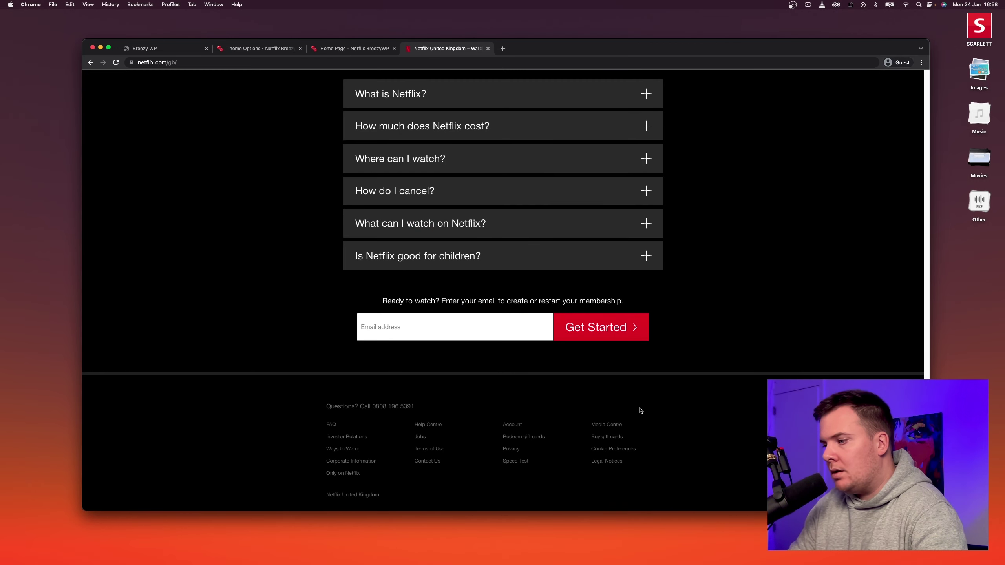
scroll(748, 399, "up", 2)
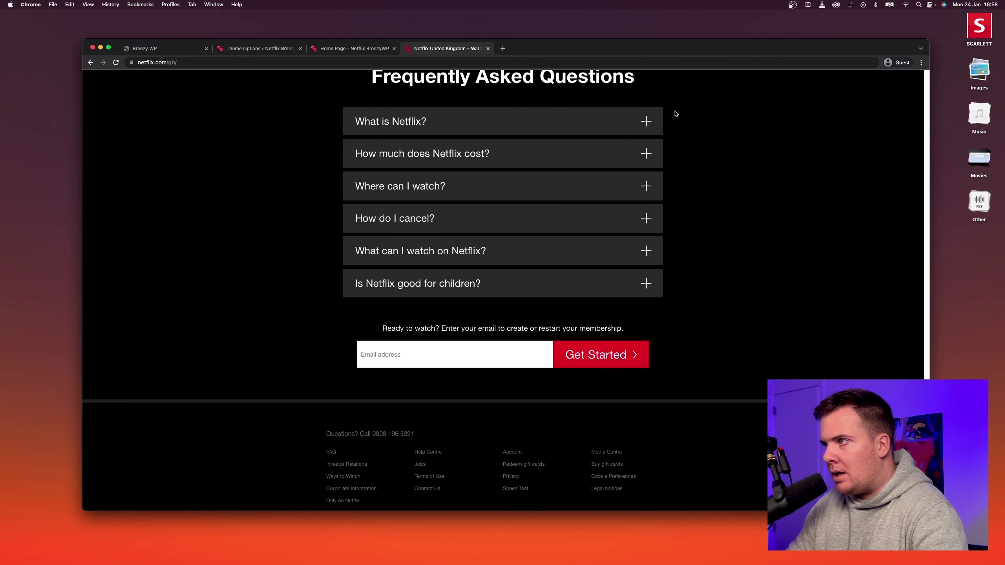
left_click(646, 122)
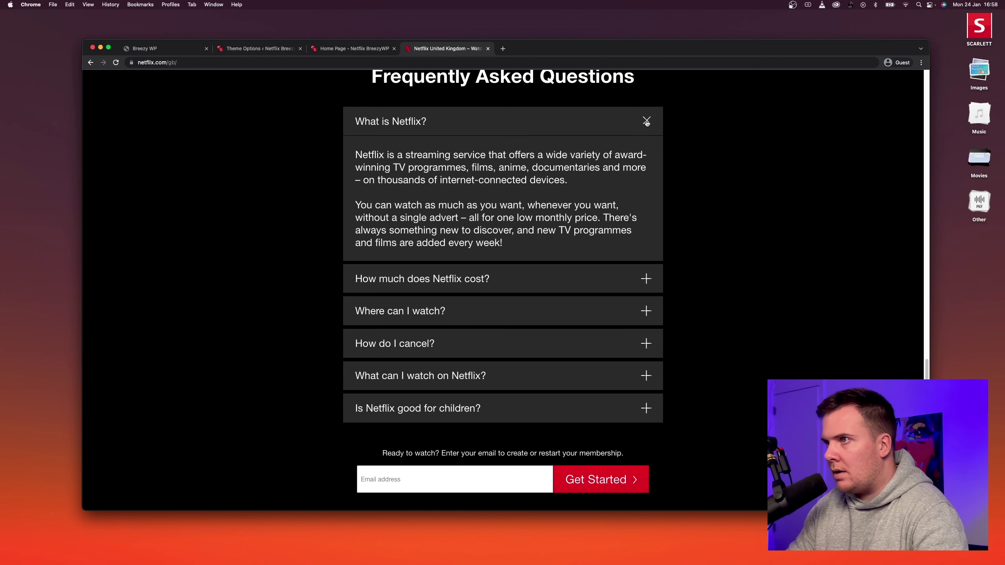
left_click(646, 122)
scroll(726, 249, "down", 2)
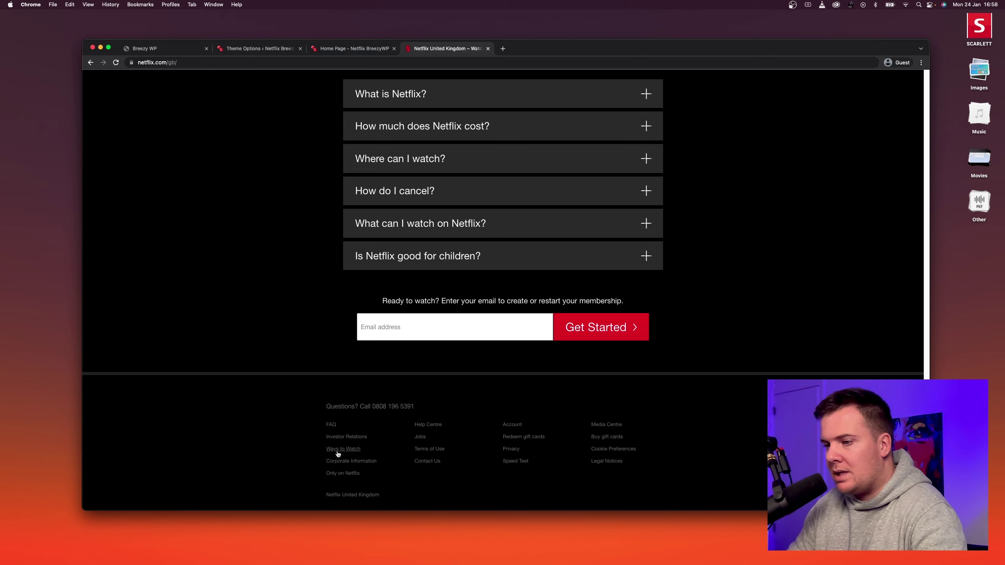
left_click(348, 48)
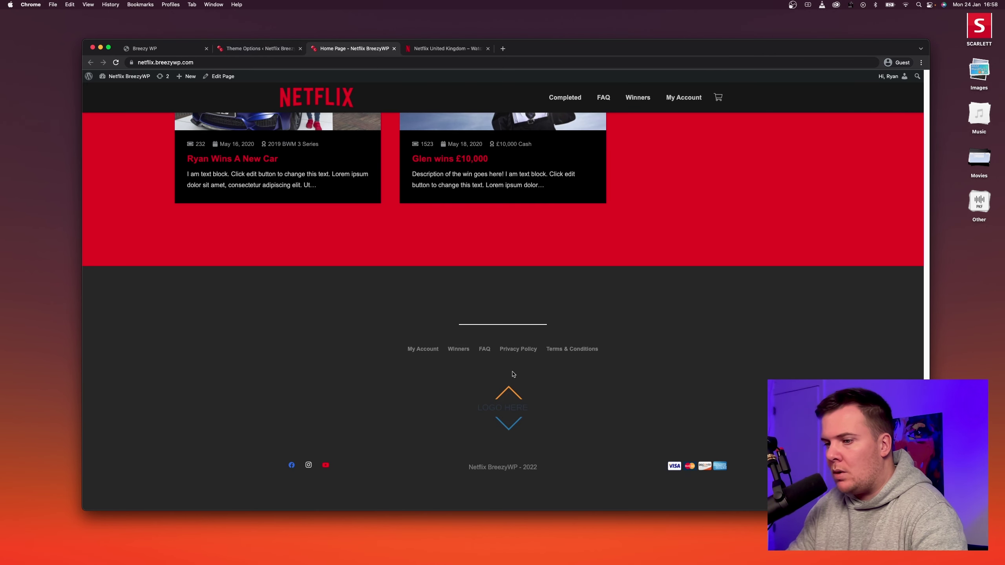
mouse_move(212, 79)
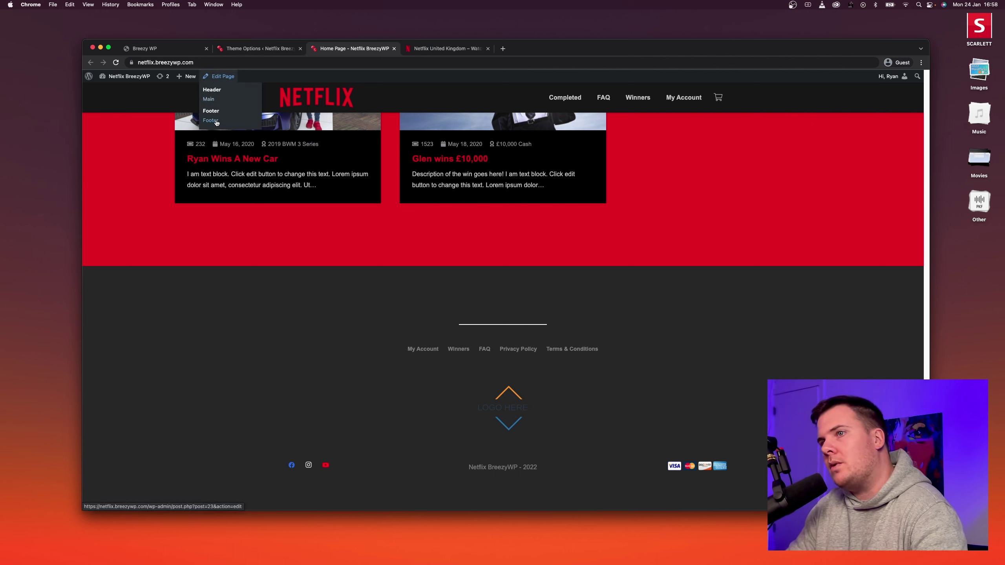
Open the Footer page block for editing from Page Blocks.
left_click(238, 48)
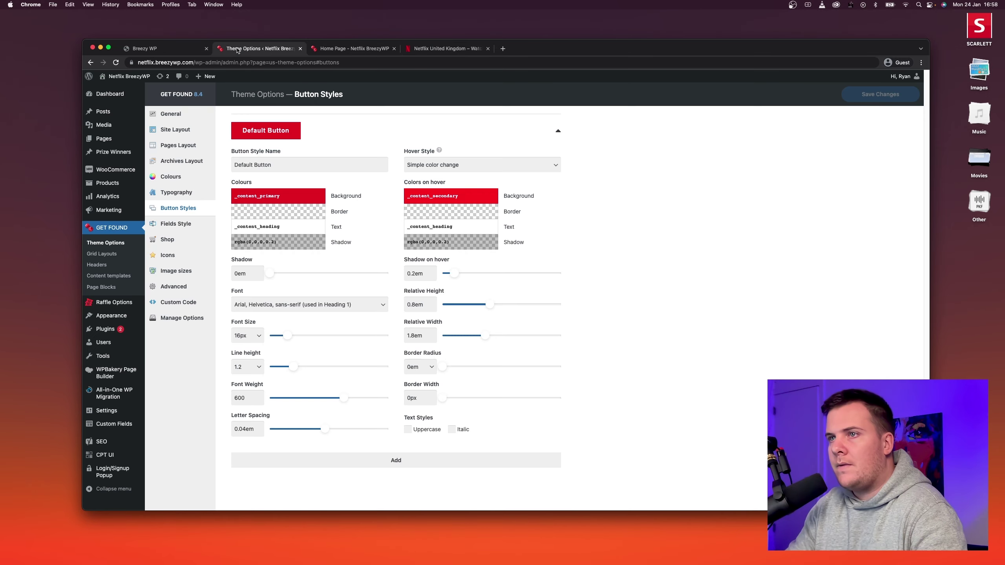
left_click(107, 287)
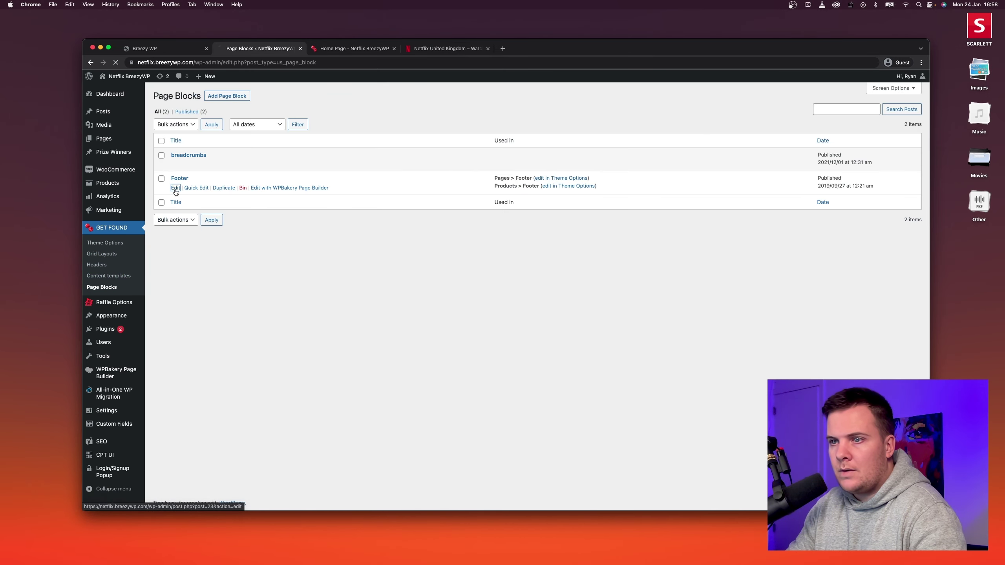
left_click(176, 189)
scroll(352, 279, "down", 2)
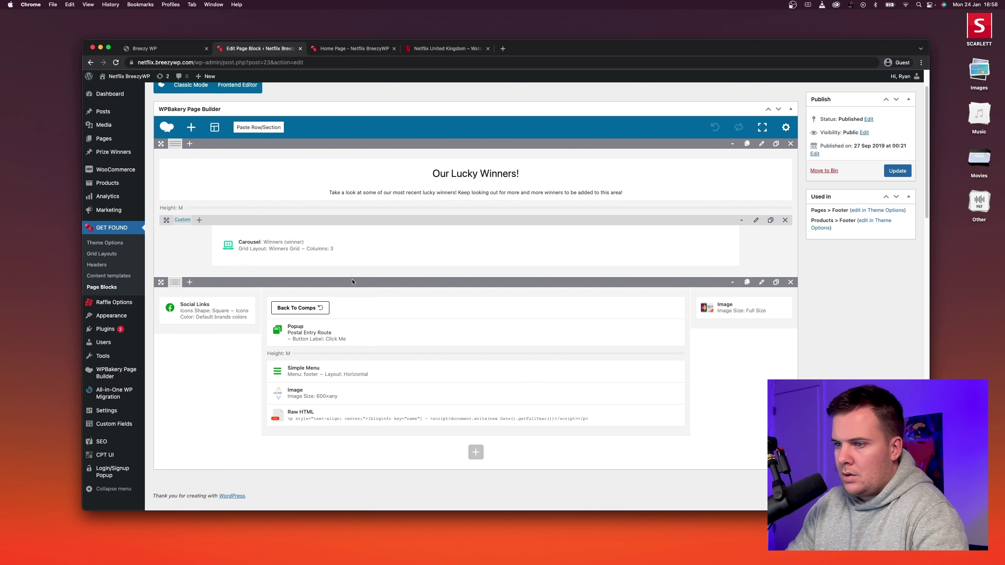
Swap the footer image for the red Netflix logo, update the block, and reload the home page.
left_click(485, 366)
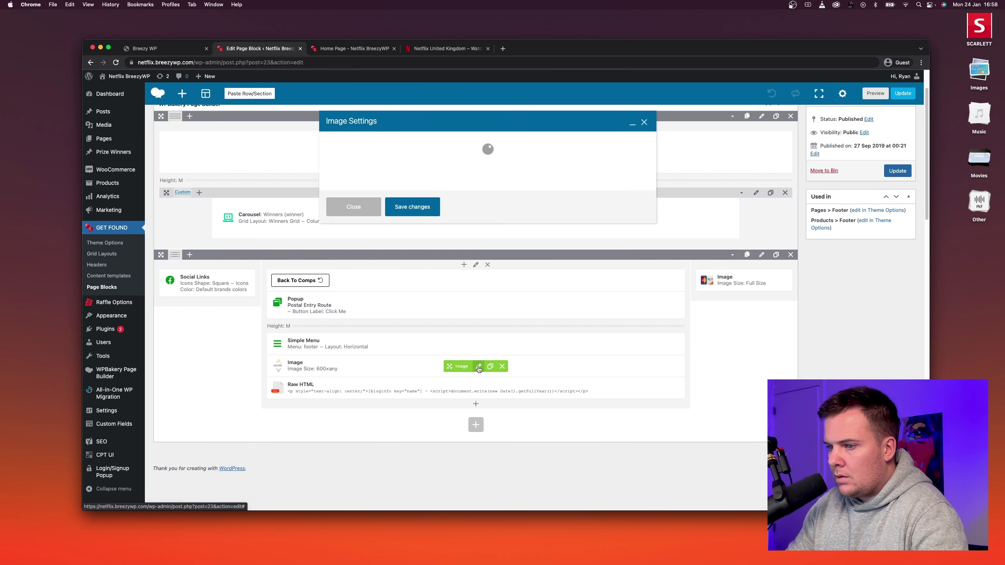
left_click(380, 178)
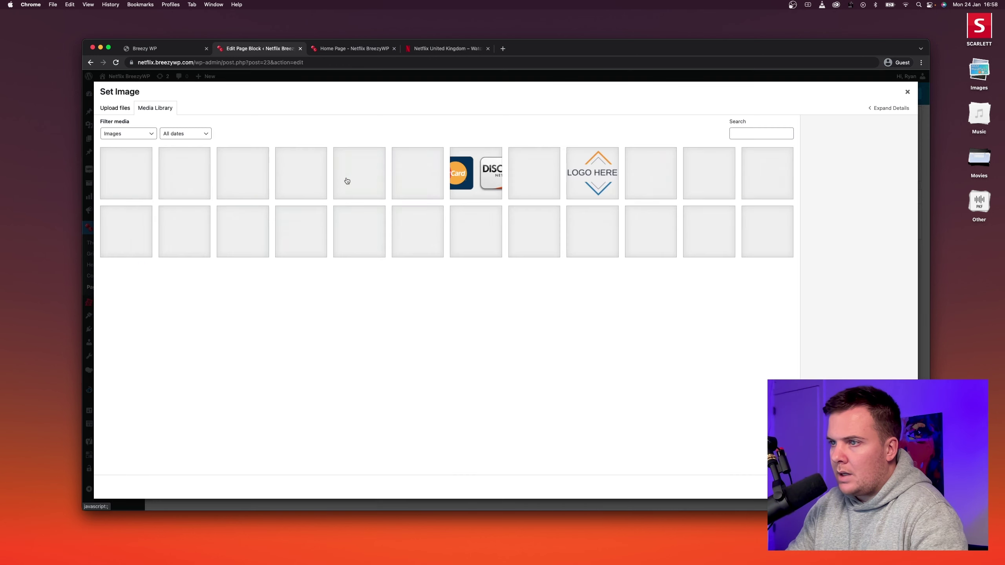
left_click(301, 173)
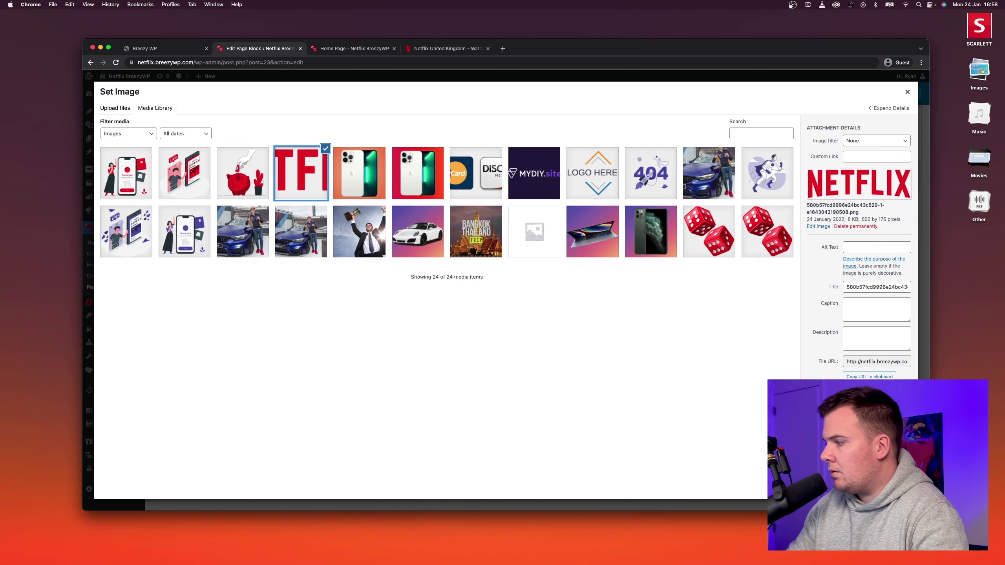
left_click(894, 487)
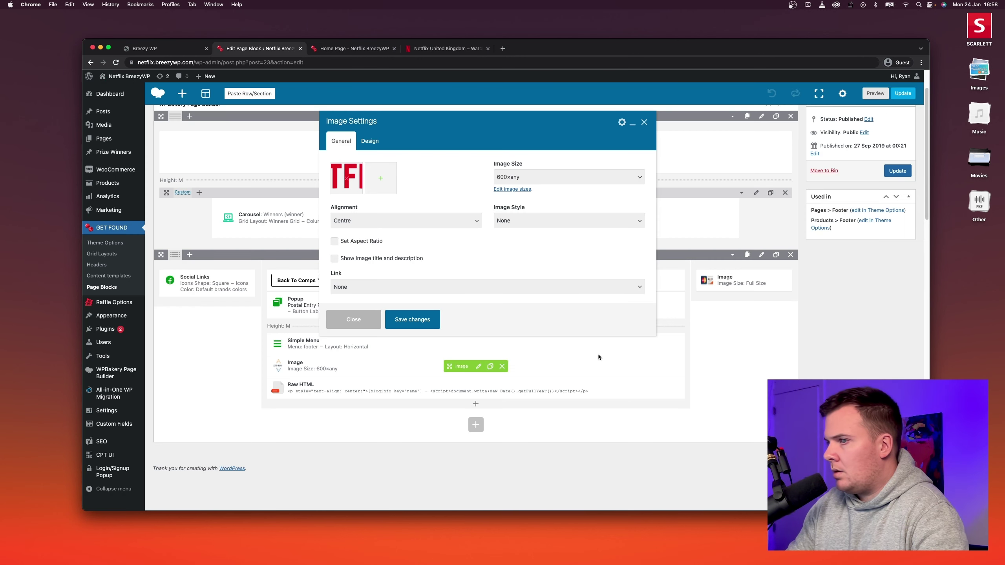
left_click(411, 320)
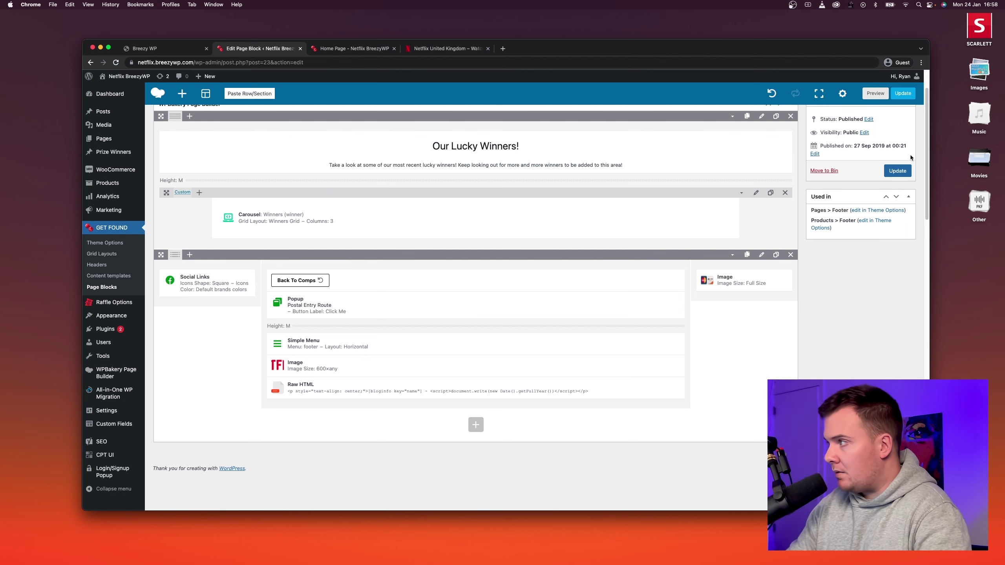
left_click(898, 171)
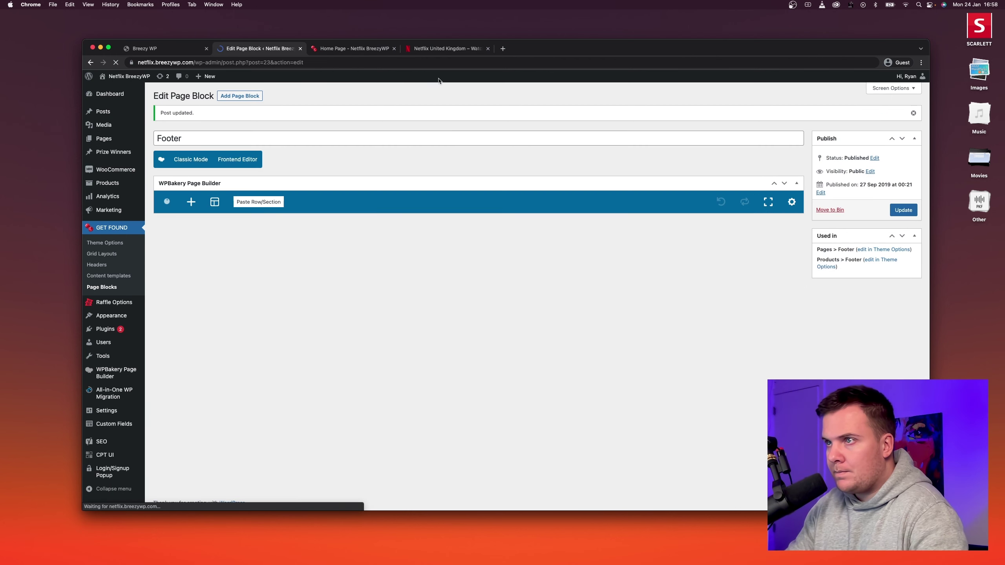
left_click(339, 51)
left_click(112, 64)
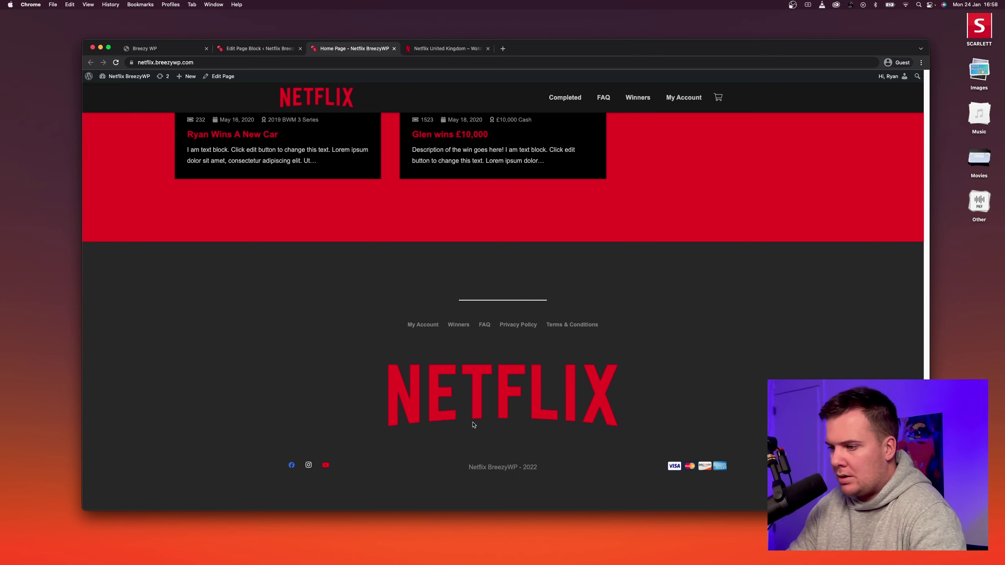
left_click_drag(466, 470, 579, 475)
left_click(562, 467)
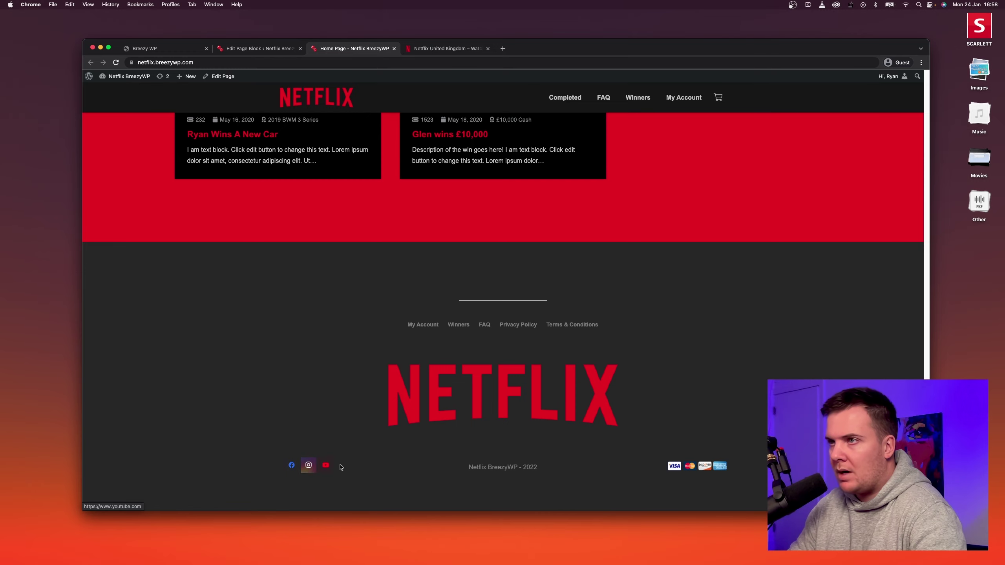
key("ctrl+shift+Tab")
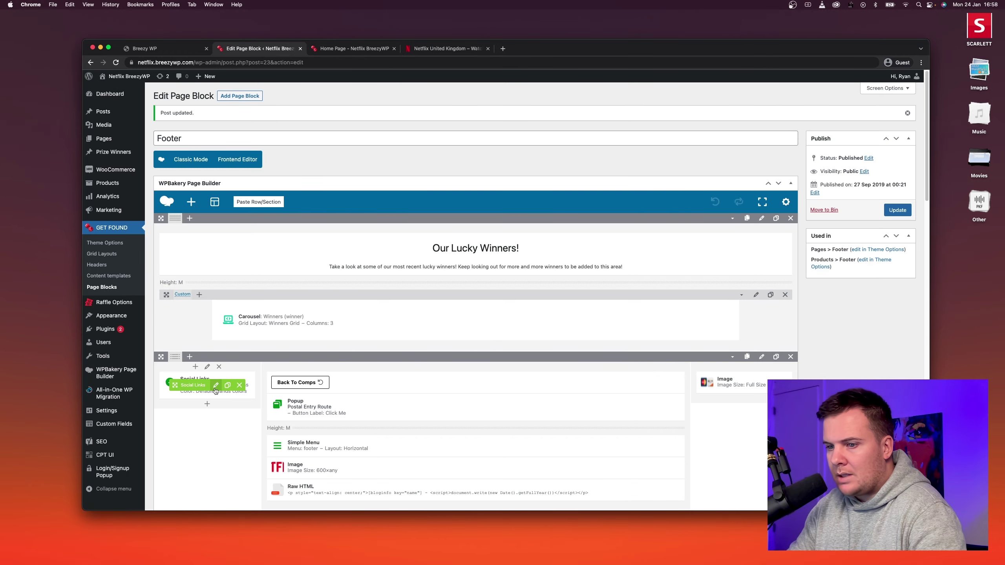
left_click(215, 385)
left_click(389, 175)
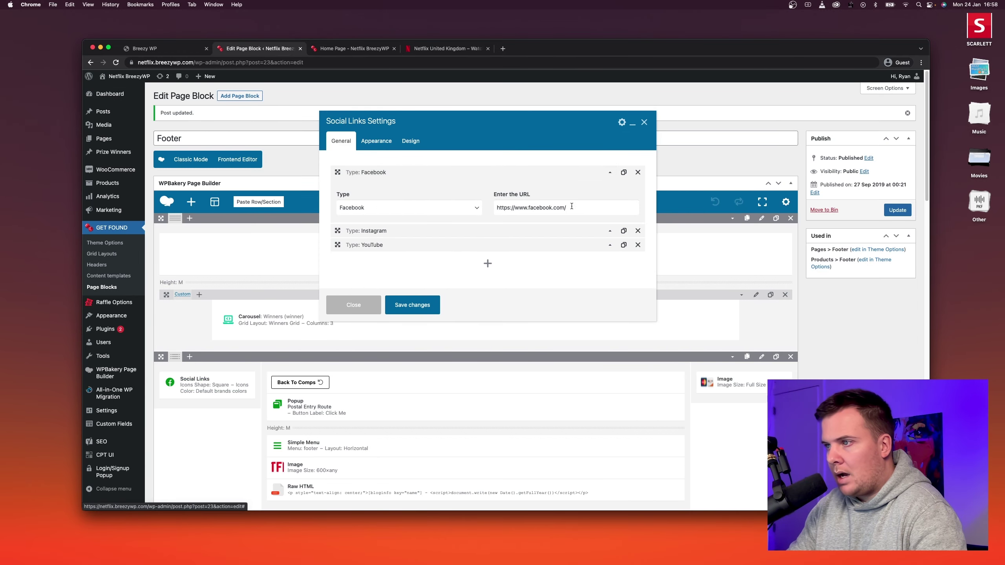
left_click(427, 304)
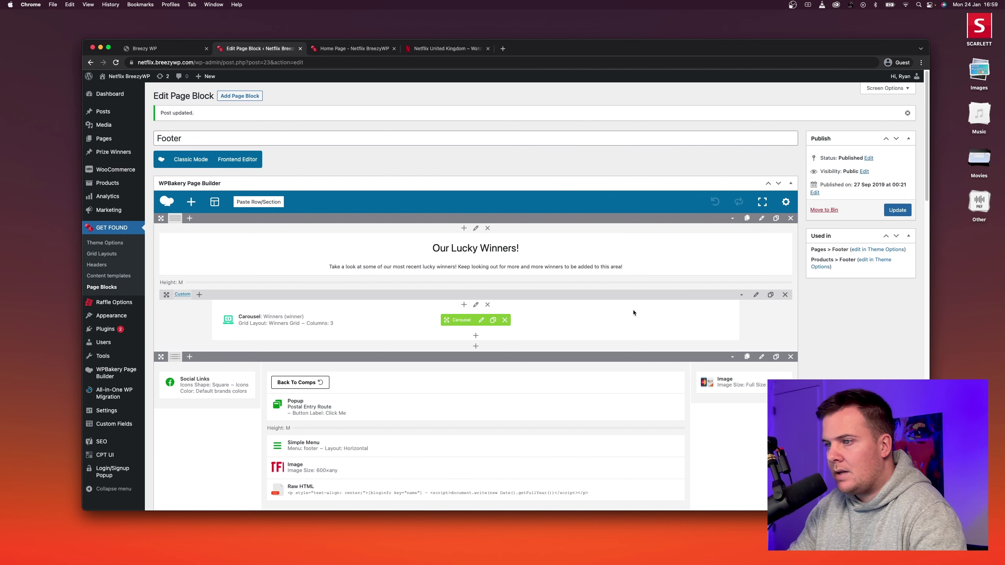
left_click(897, 210)
left_click(354, 51)
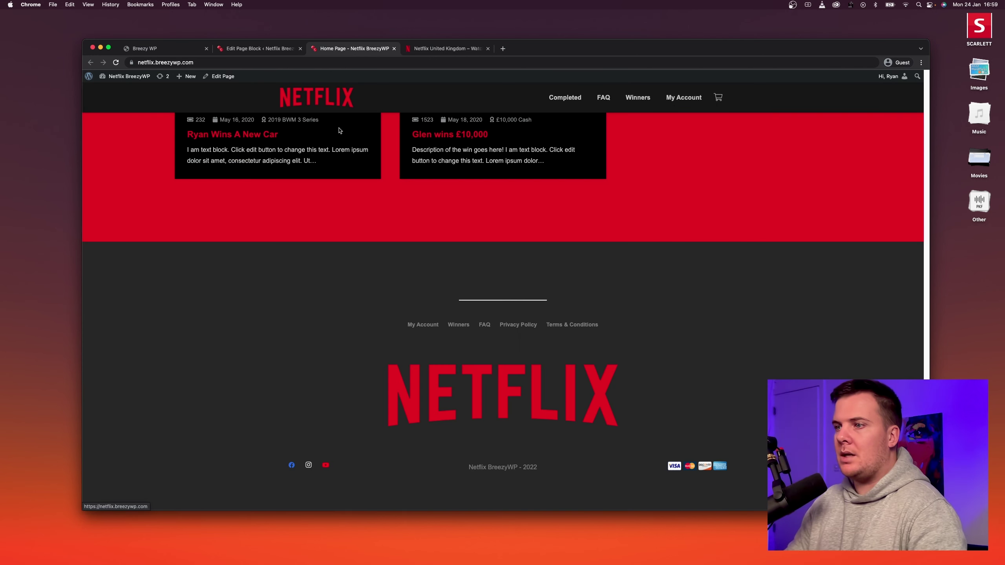
scroll(353, 314, "up", 10)
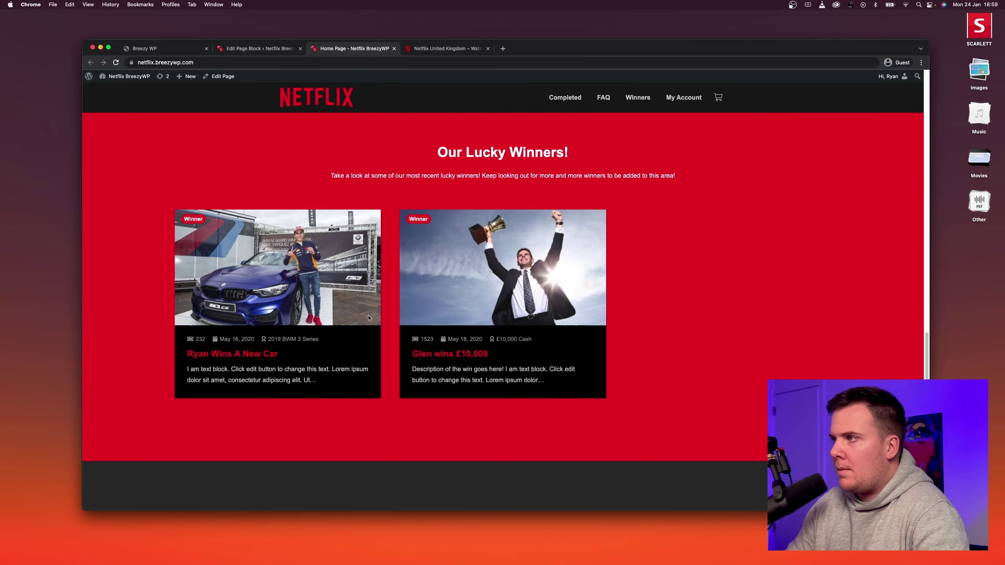
scroll(368, 318, "up", 10)
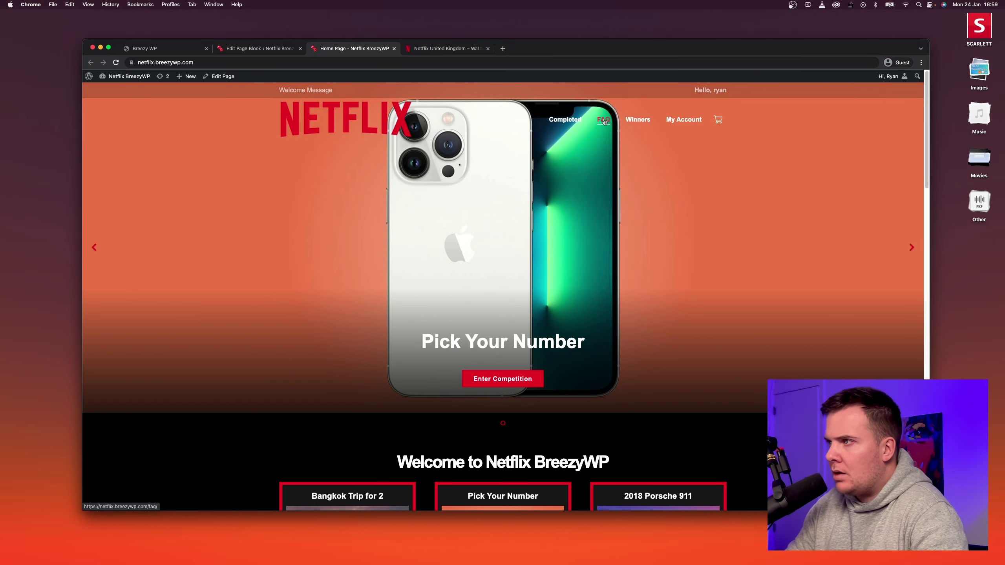
Open the raffle FAQ page, compare it with Netflix's FAQ, then open it in the editor.
left_click(603, 120)
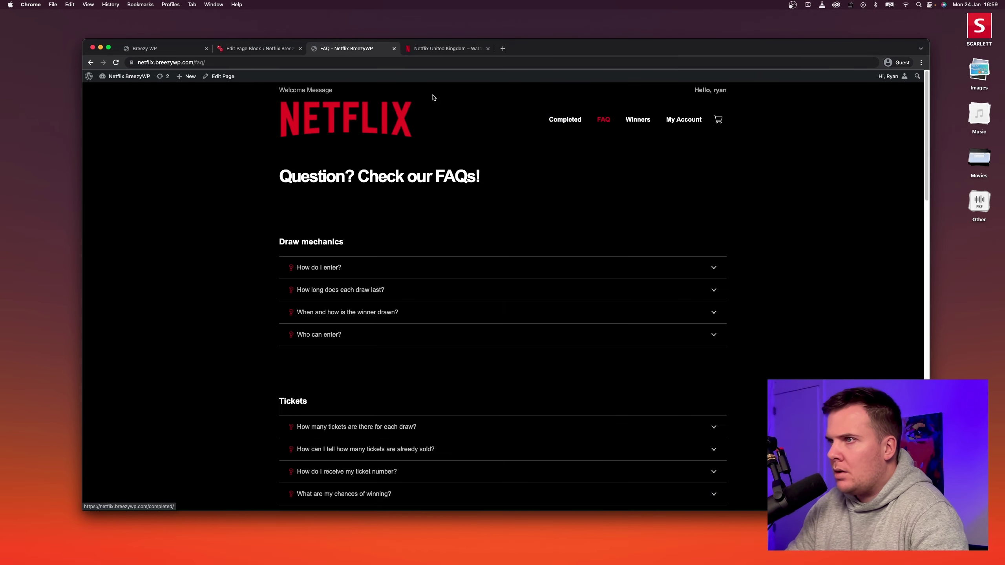
left_click(427, 49)
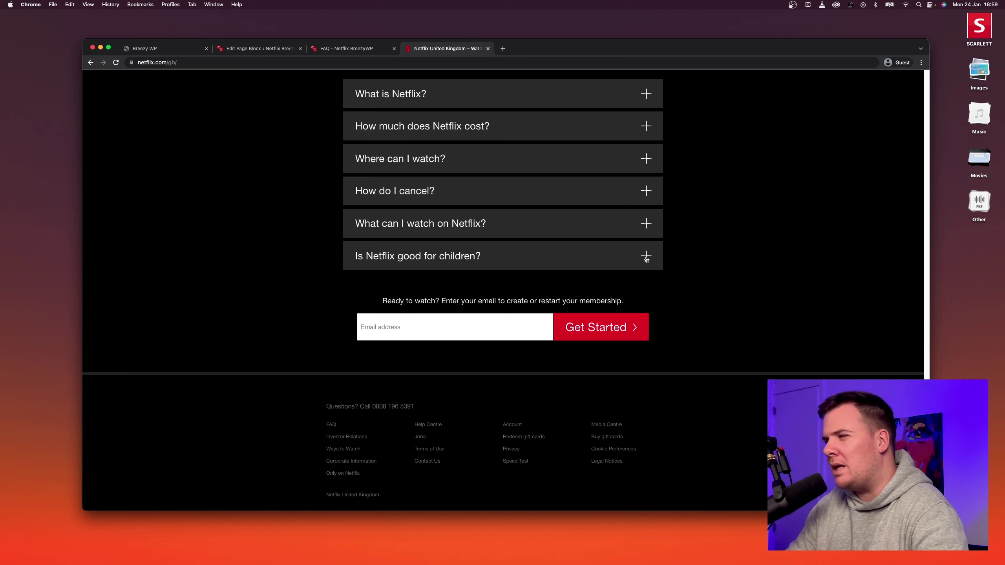
left_click(335, 49)
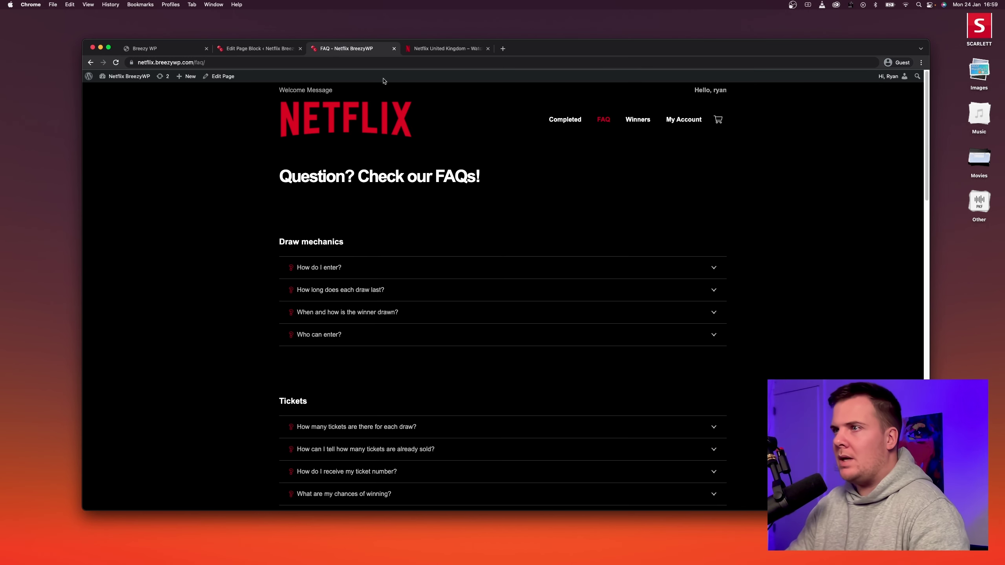
left_click(435, 59)
left_click(227, 271)
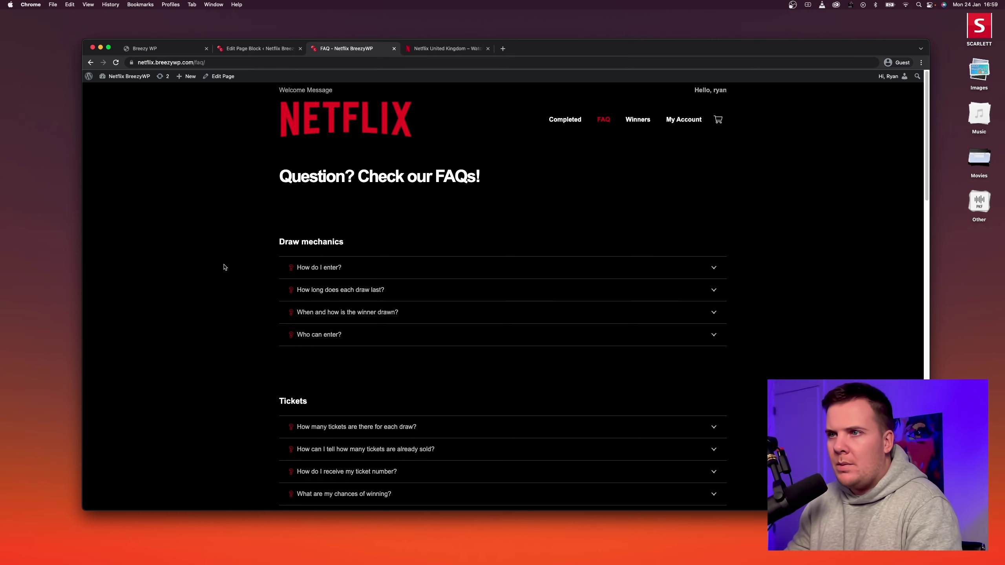
left_click(220, 81)
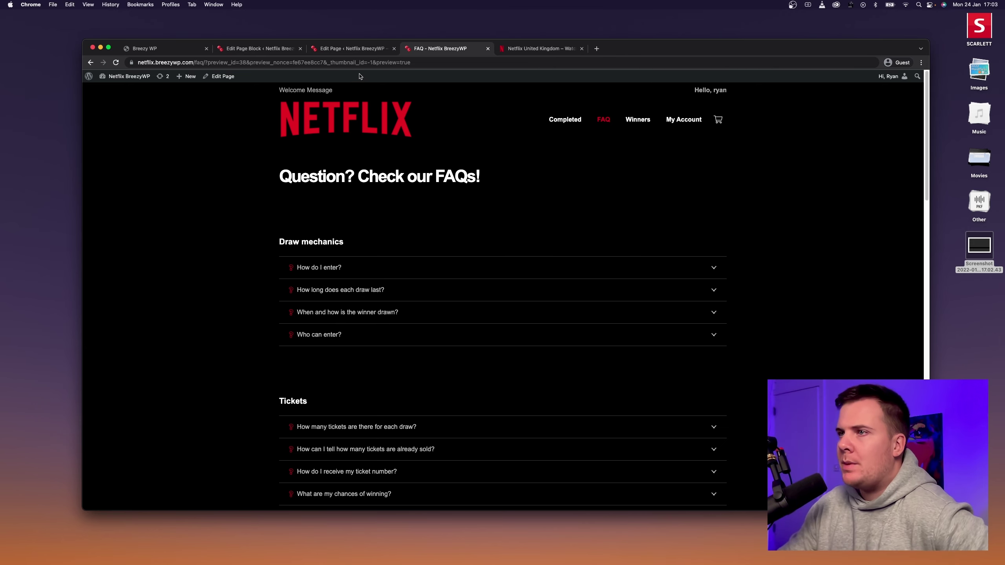
Review the FAQ's WPBakery accordions against the preview, then open the Draw mechanics accordion's settings.
left_click(360, 53)
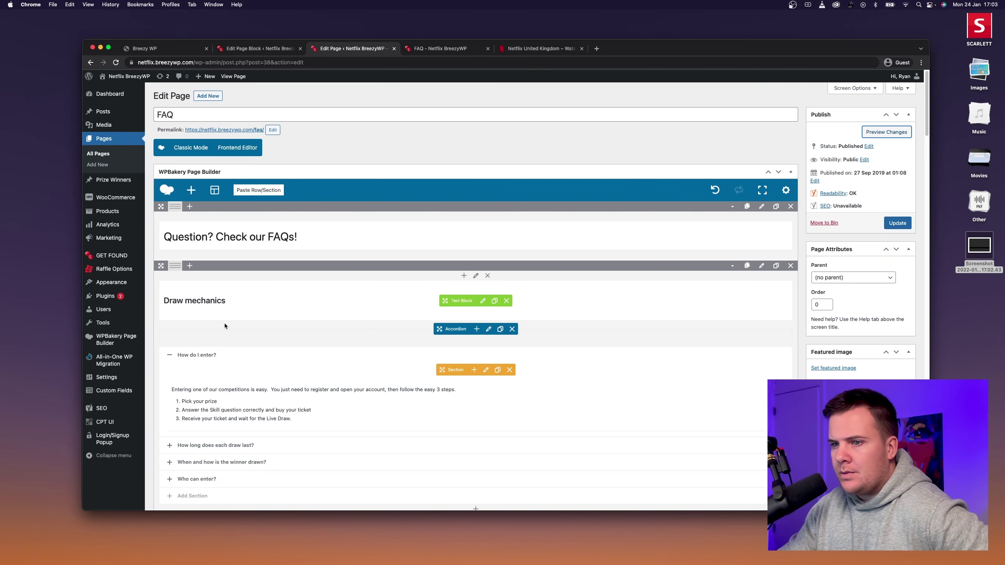
scroll(309, 328, "down", 6)
scroll(473, 362, "down", 8)
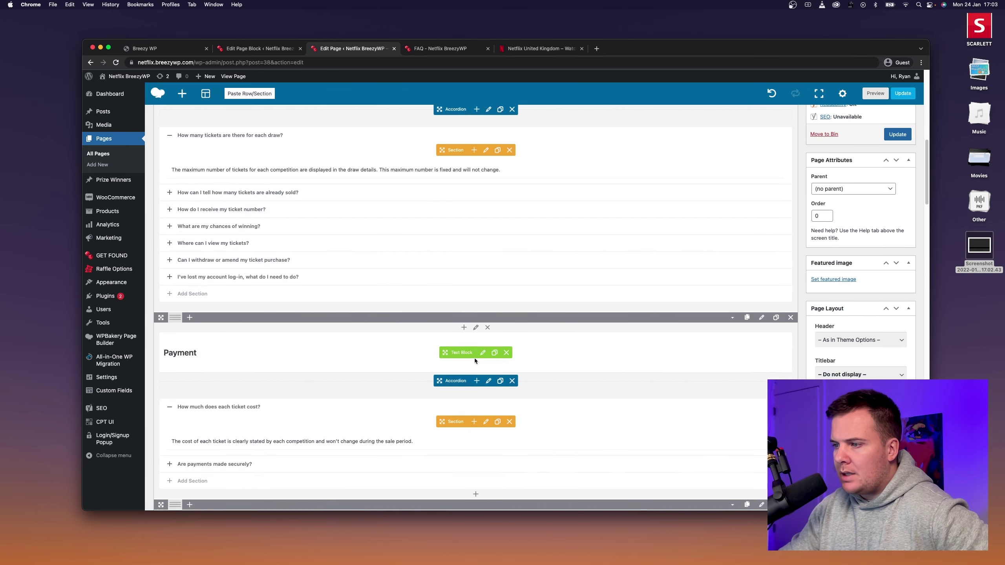
scroll(490, 294, "up", 15)
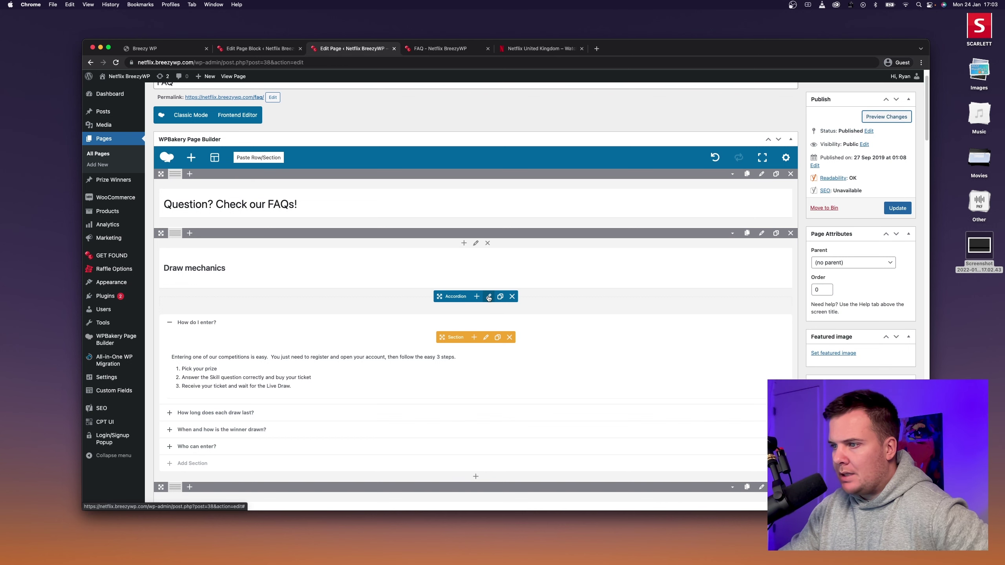
left_click(422, 51)
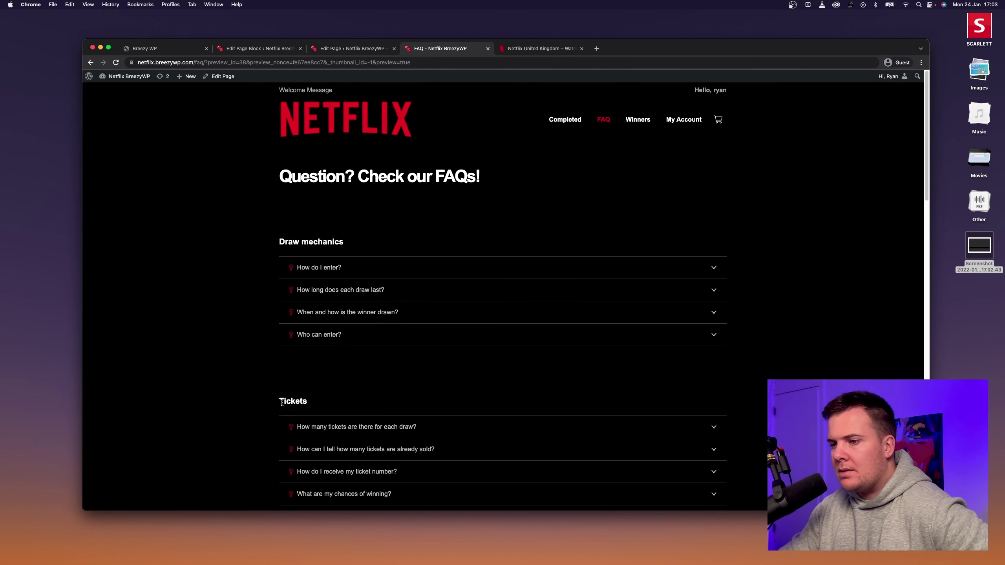
left_click_drag(282, 403, 312, 405)
left_click(314, 405)
left_click(368, 49)
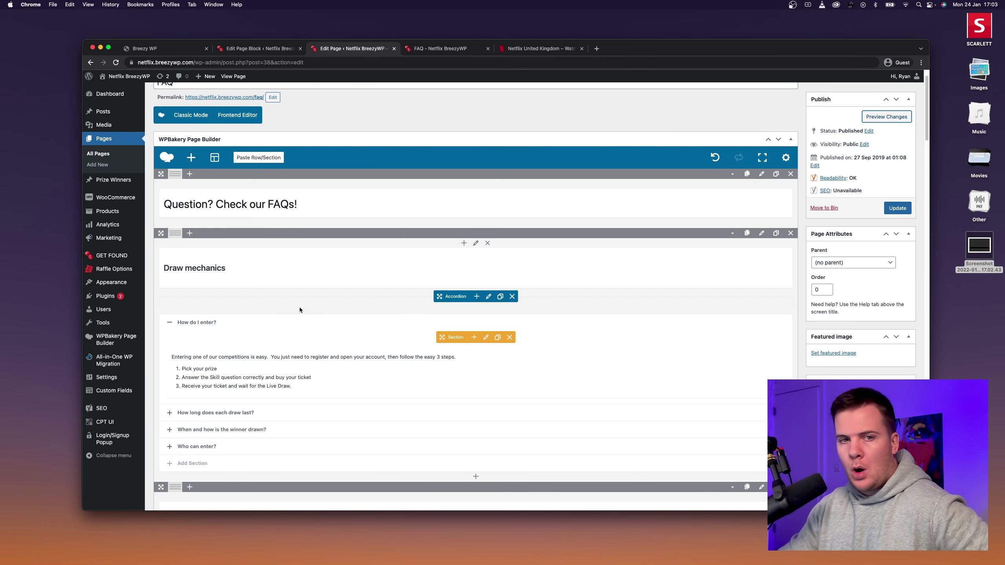
left_click(489, 297)
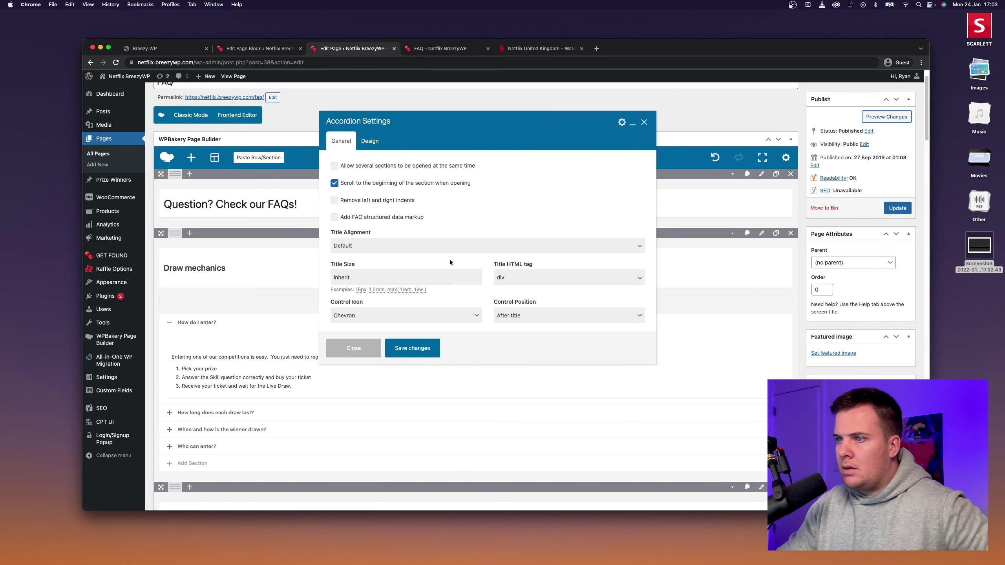
Set the Draw mechanics accordion's Control Icon to Plus.
scroll(452, 248, "down", 1)
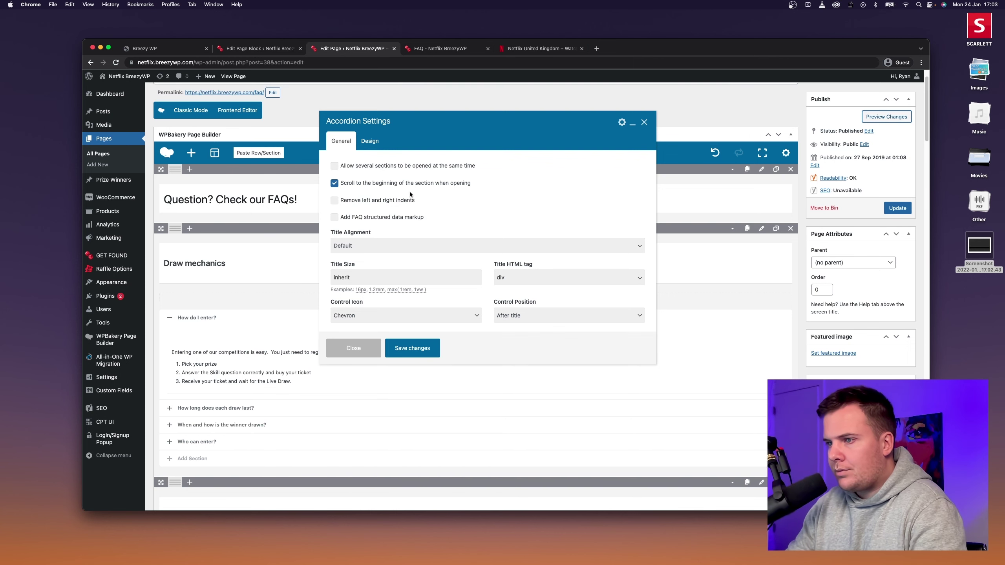
left_click(529, 49)
left_click(378, 49)
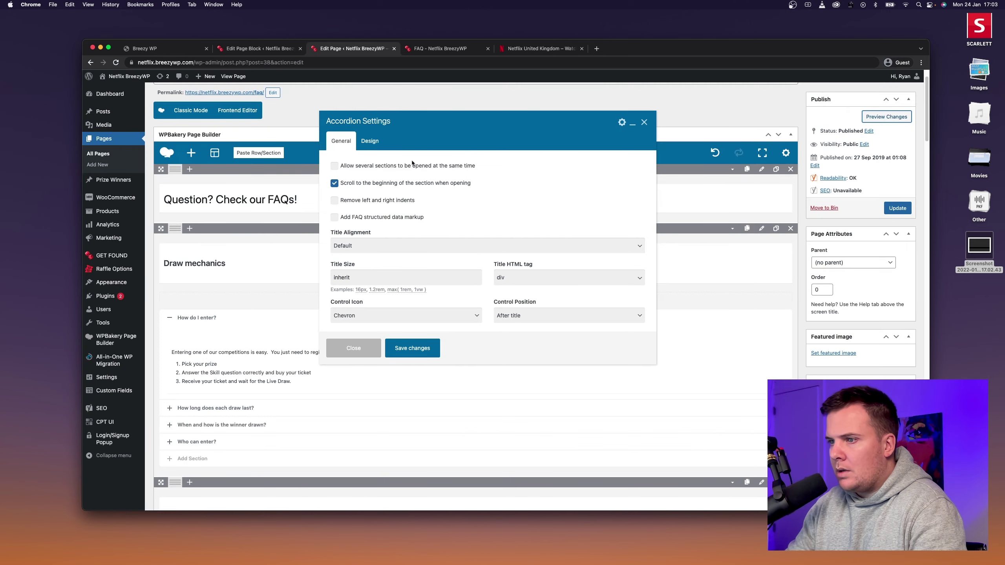
left_click(396, 315)
left_click(370, 325)
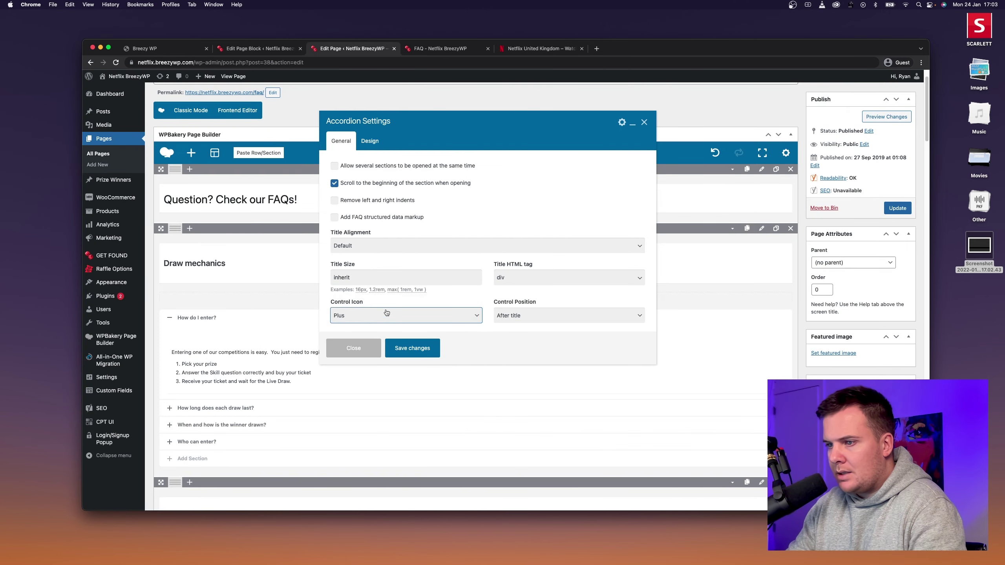
left_click(372, 141)
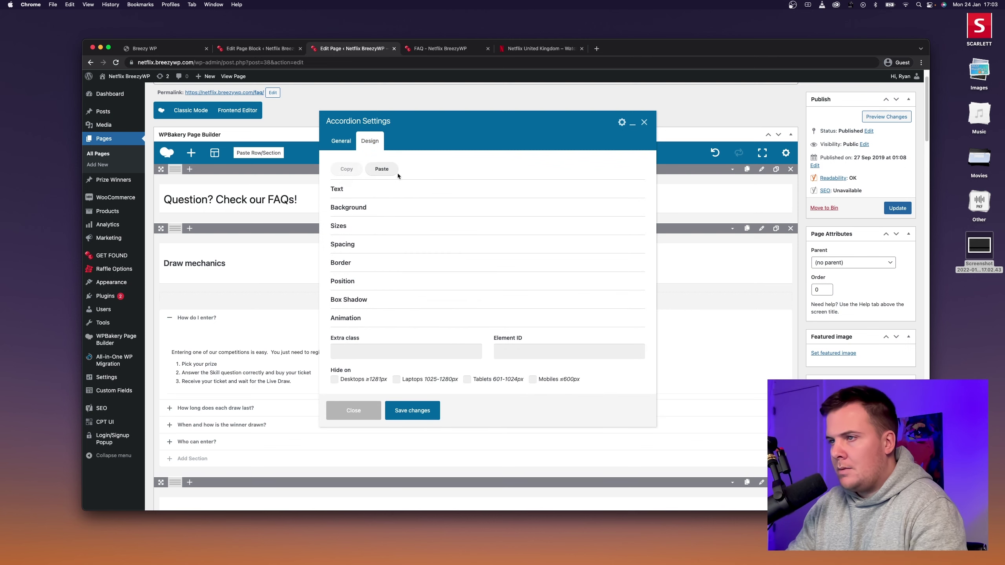
left_click(344, 141)
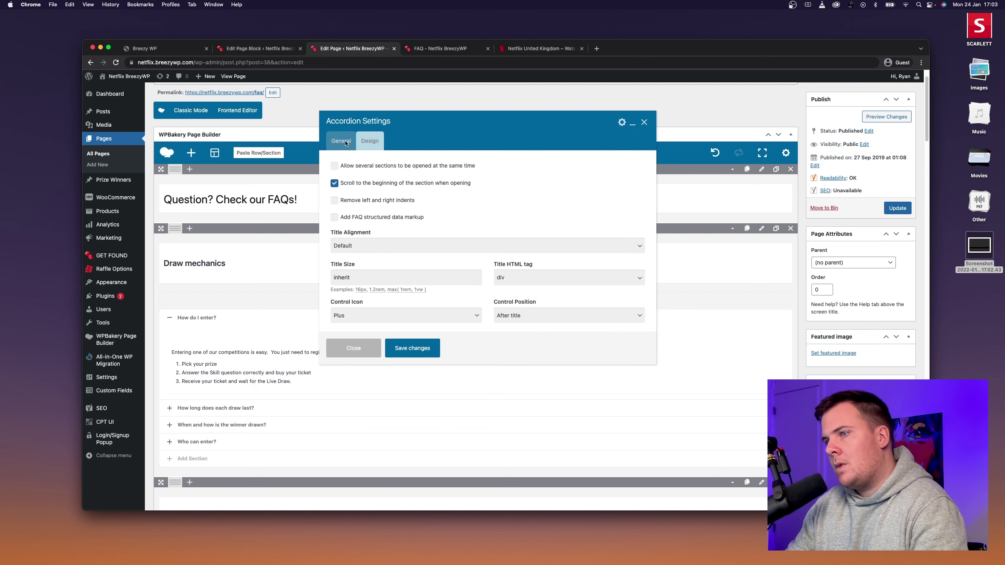
Give the accordion a #2a2a2a dark-grey background colour.
left_click(369, 142)
left_click(375, 208)
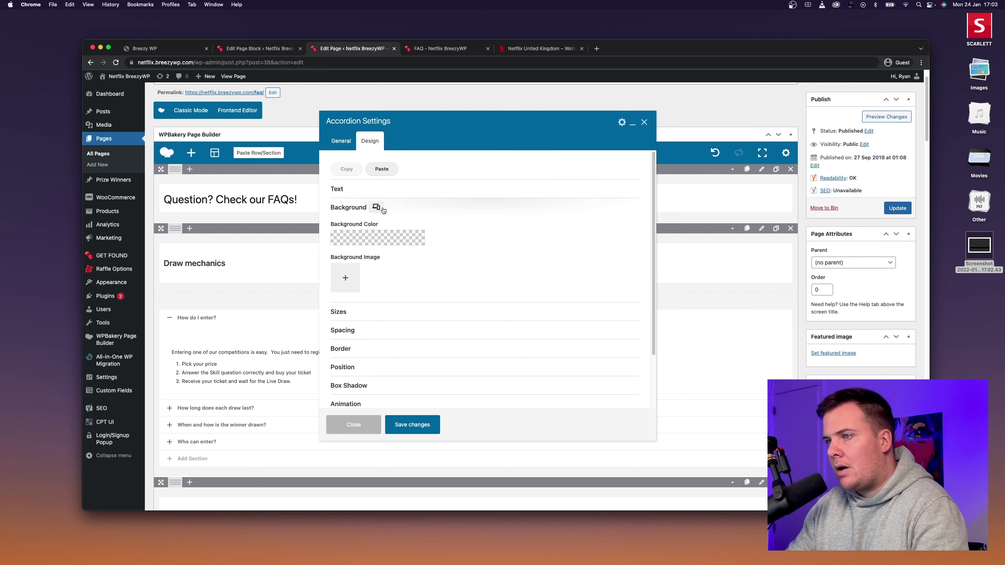
key("super+Tab")
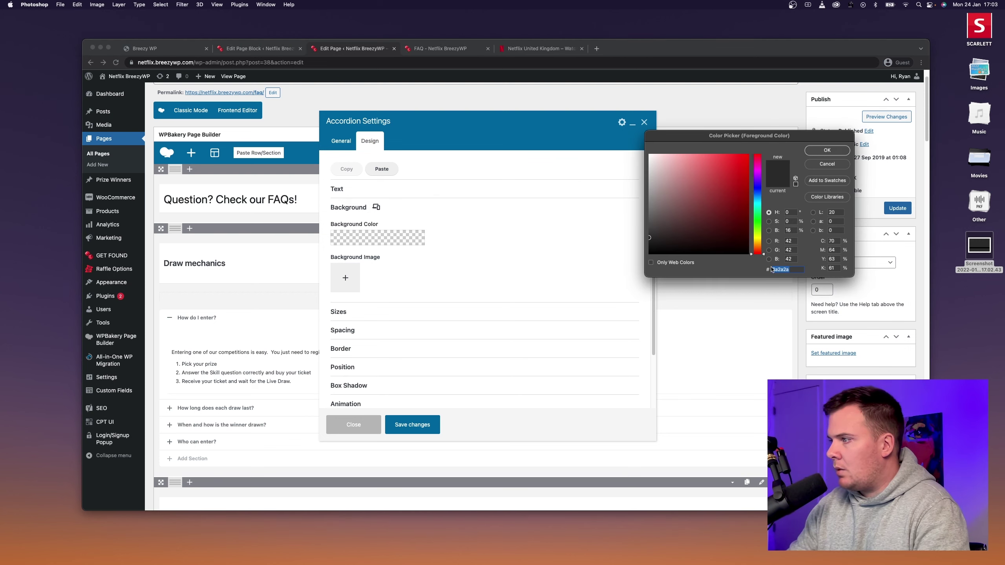
key("super+Tab")
left_click(355, 238)
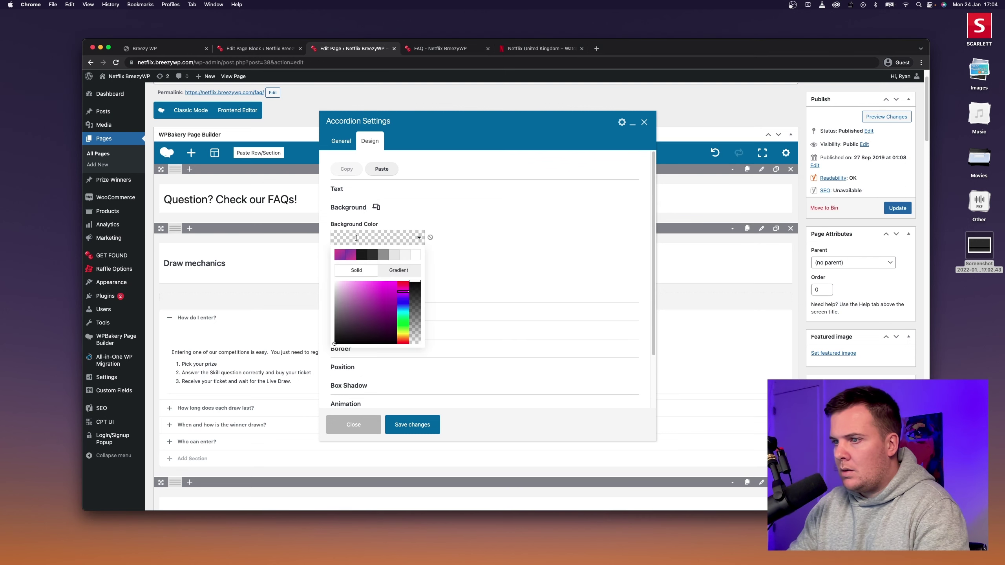
type("2a2a2a")
left_click(520, 236)
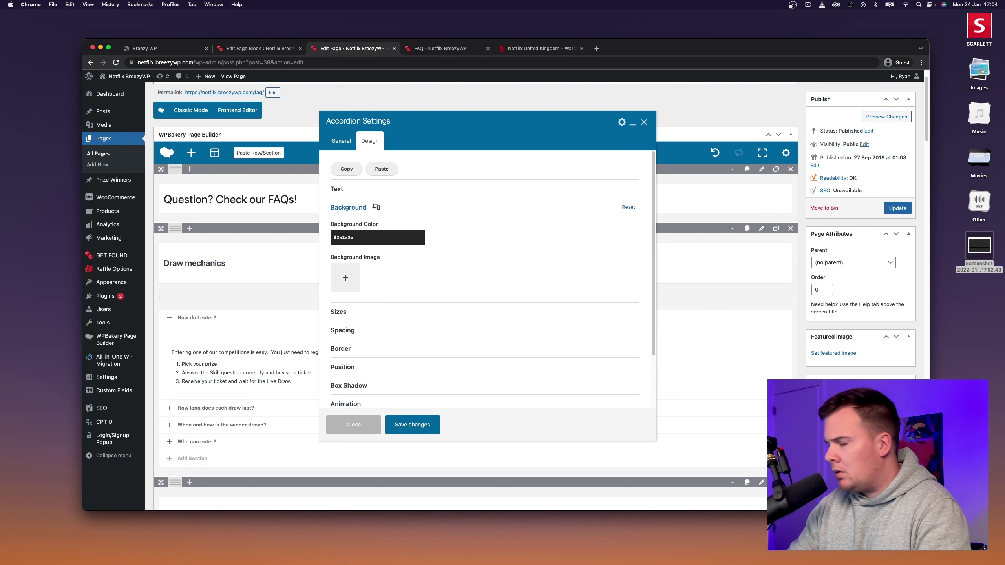
key("super+Tab")
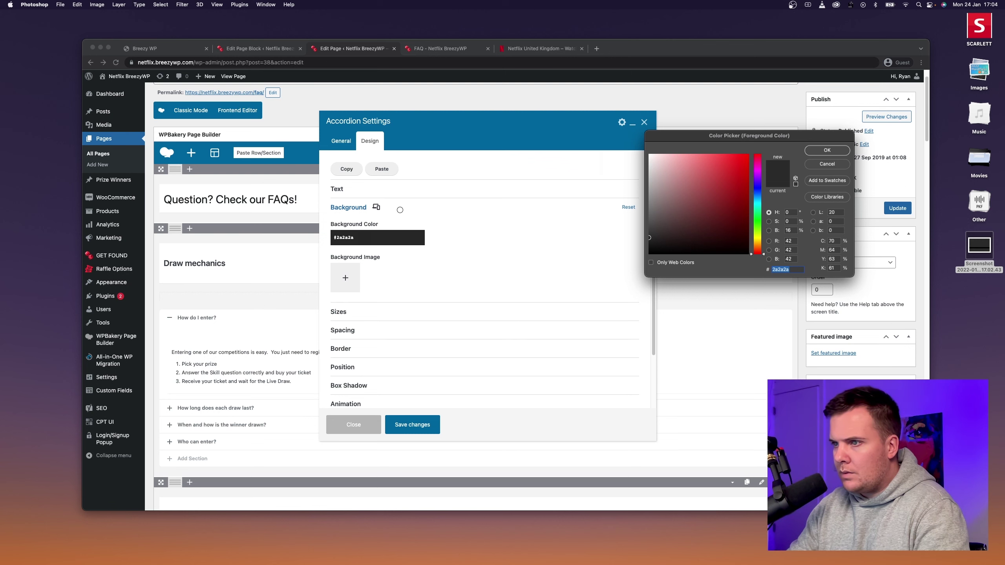
left_click(400, 210)
Set the accordion text colour to _content_heading and save the settings.
left_click(406, 188)
left_click(415, 221)
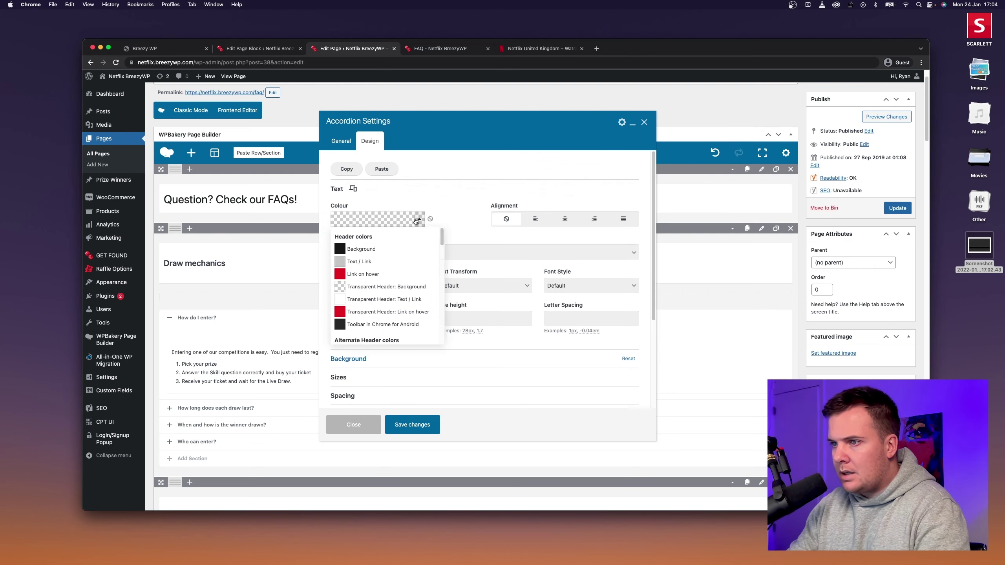
scroll(387, 266, "down", 3)
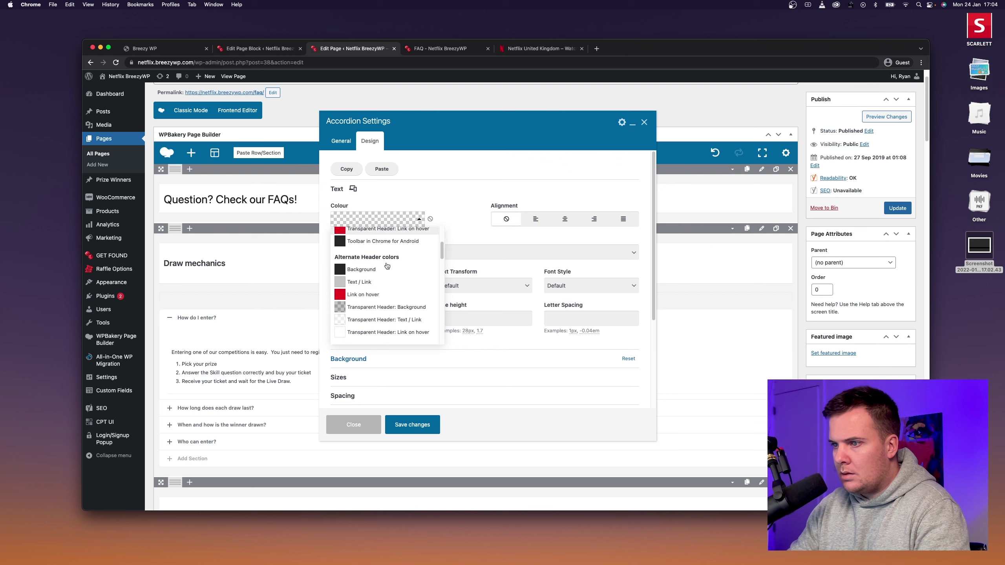
scroll(387, 266, "down", 3)
left_click(389, 294)
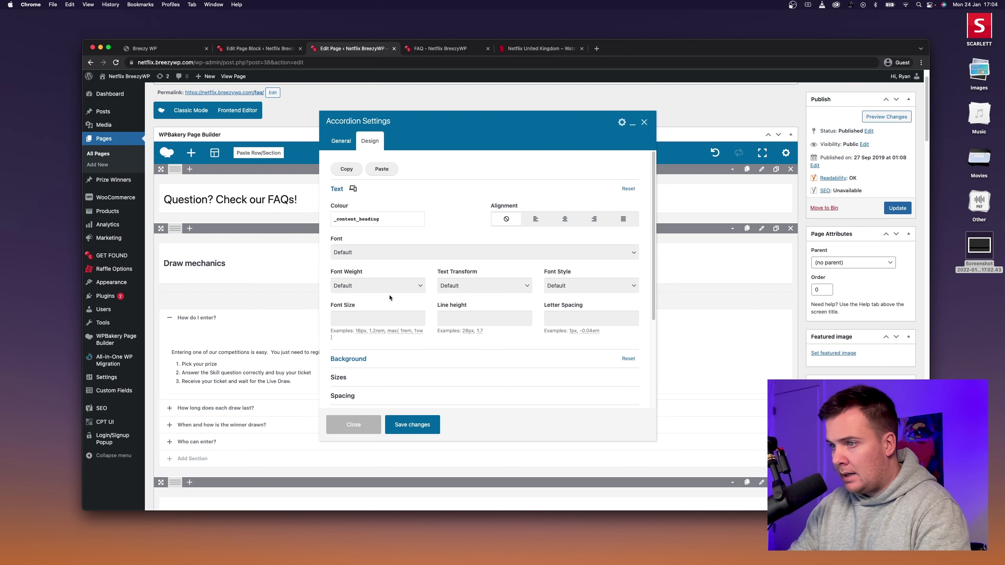
scroll(451, 213, "down", 1)
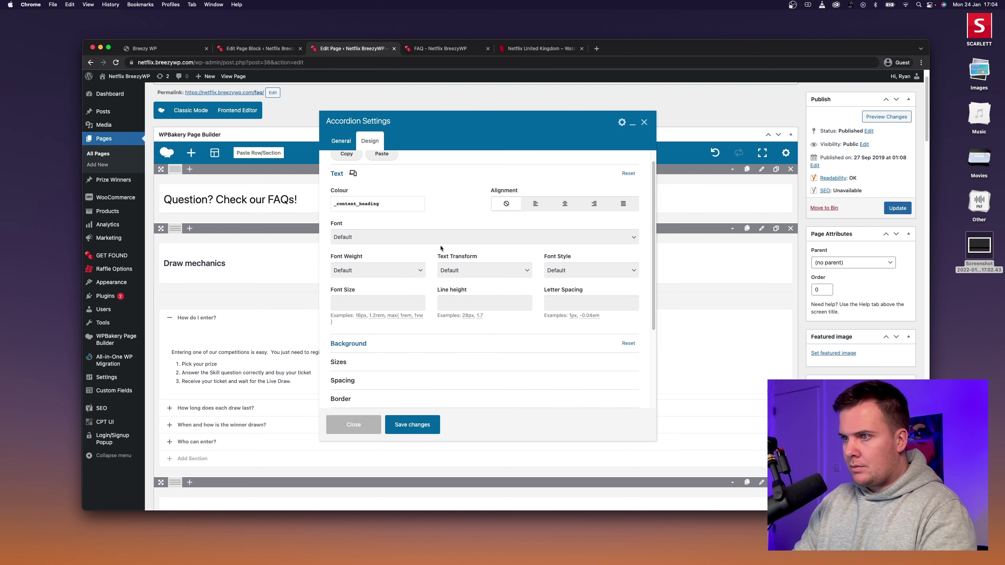
scroll(429, 238, "down", 1)
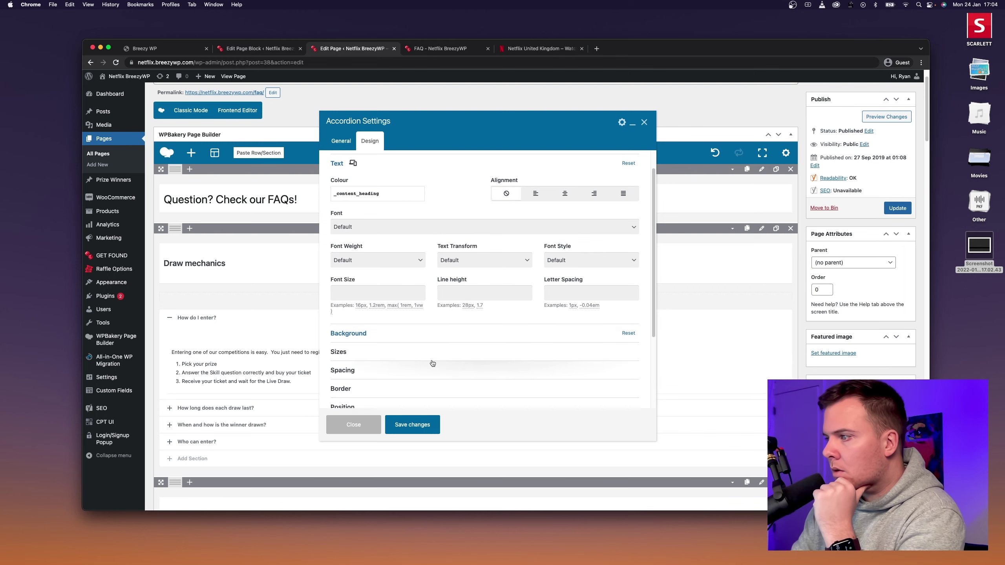
left_click(418, 426)
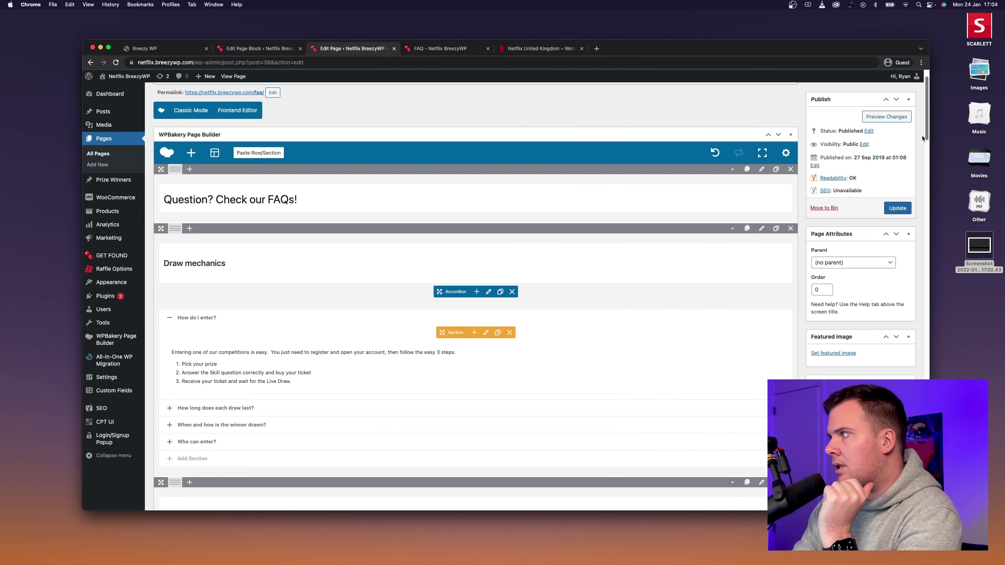
Preview the FAQ page and toggle the 'How do I enter?' accordion open and closed.
left_click(884, 117)
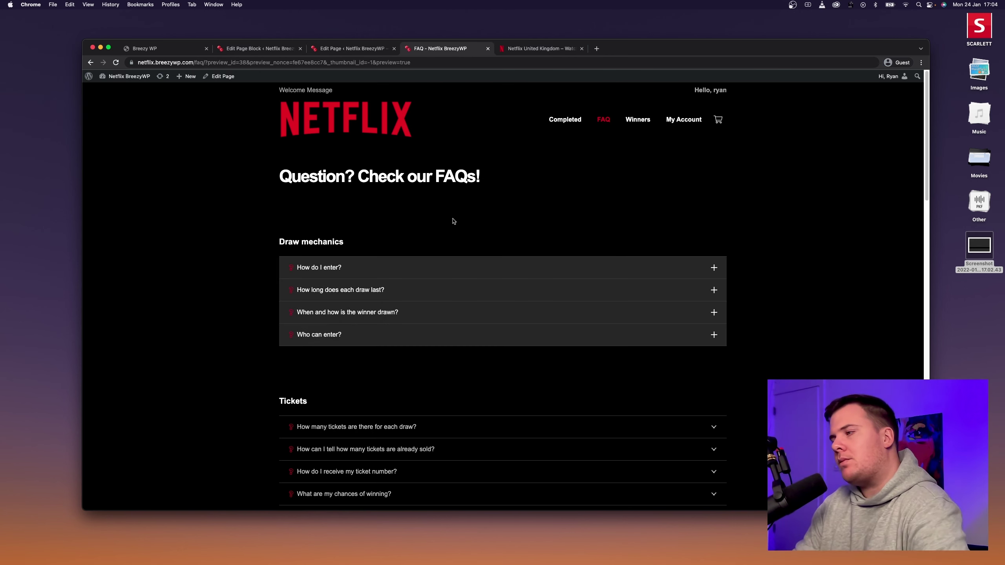
left_click(531, 49)
left_click(450, 46)
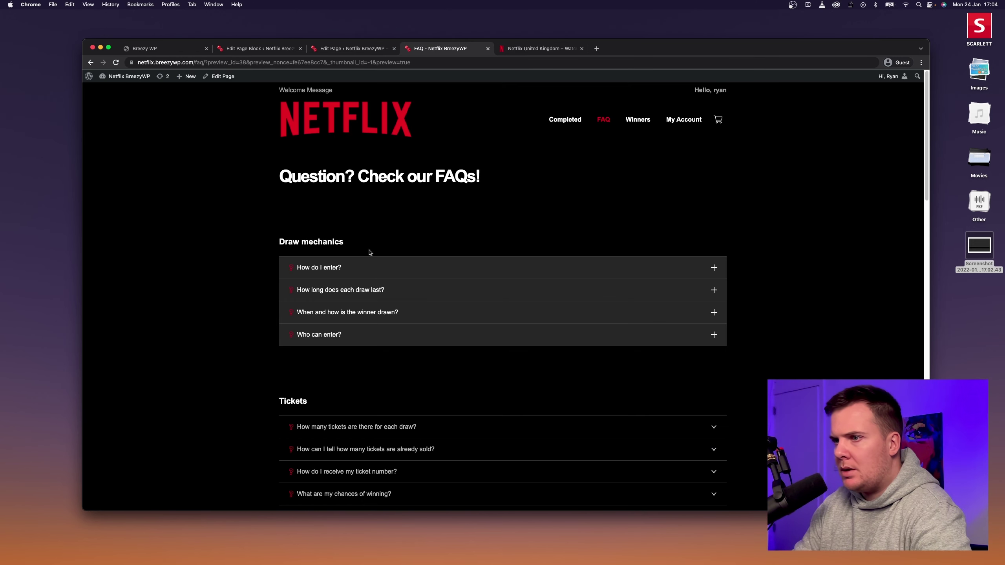
left_click(386, 265)
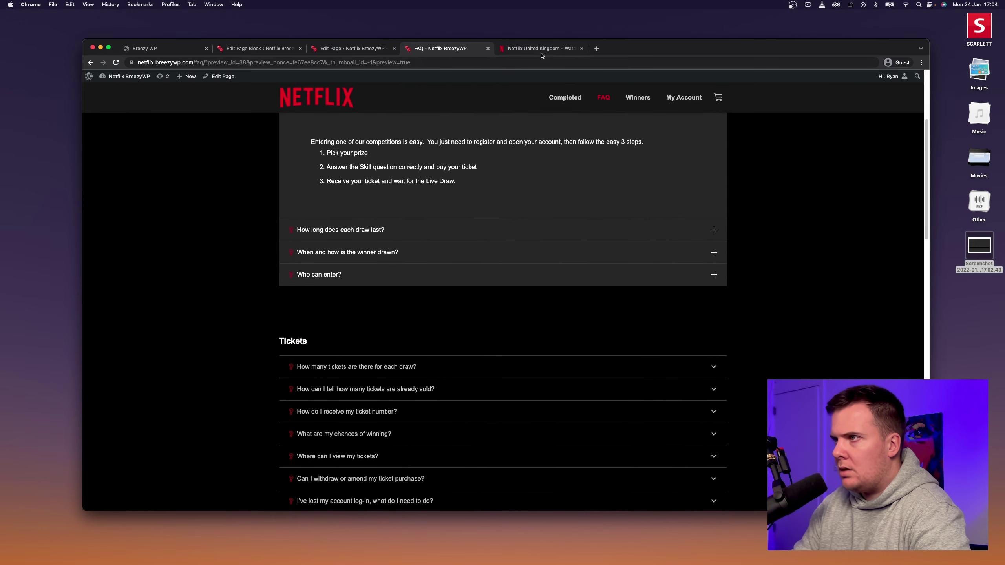
scroll(455, 131, "up", 3)
left_click(421, 198)
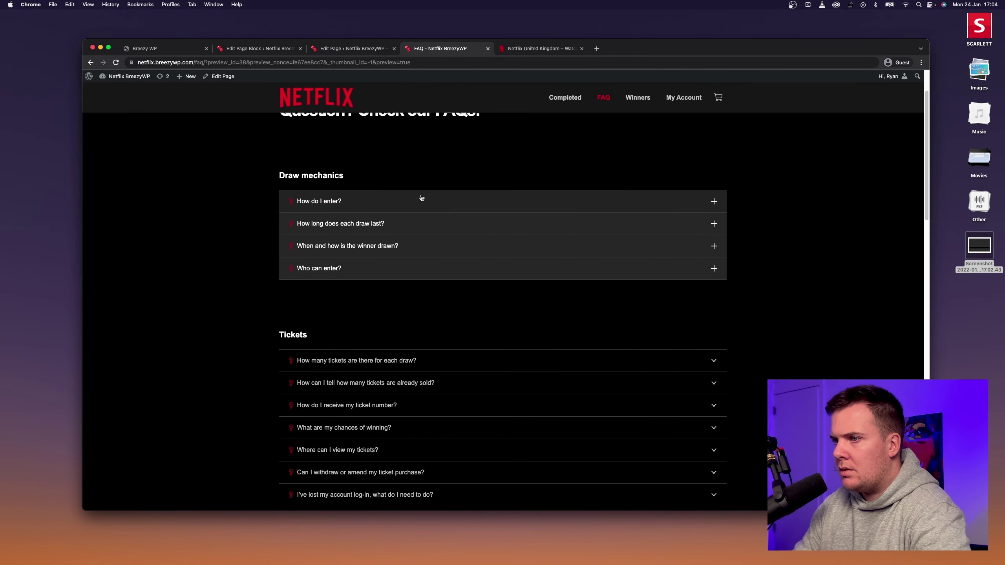
left_click(420, 198)
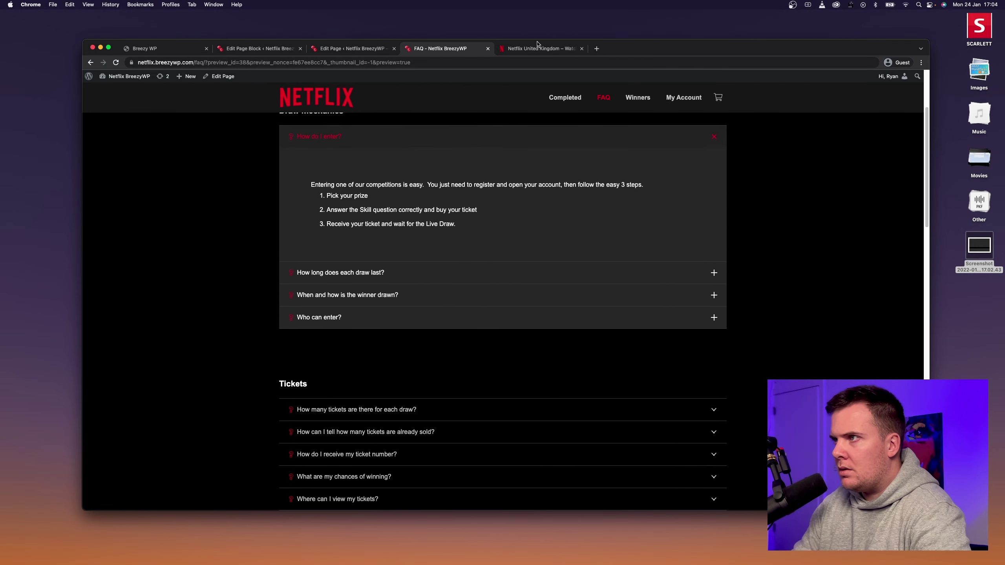
Compare the dark-grey plus-icon questions with the Netflix FAQ, then collapse 'How do I enter?'.
left_click(537, 48)
left_click(474, 51)
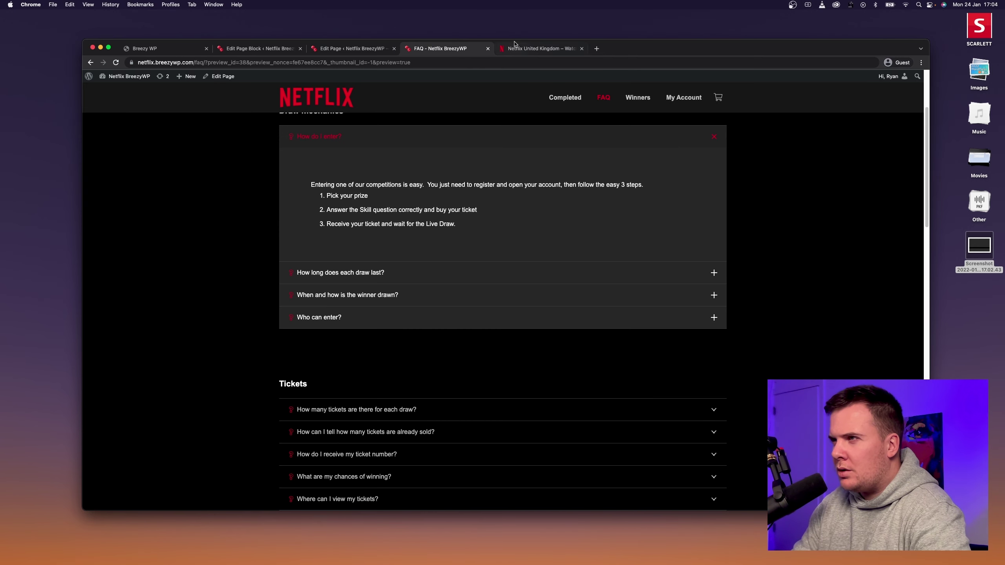
left_click(514, 45)
left_click(441, 49)
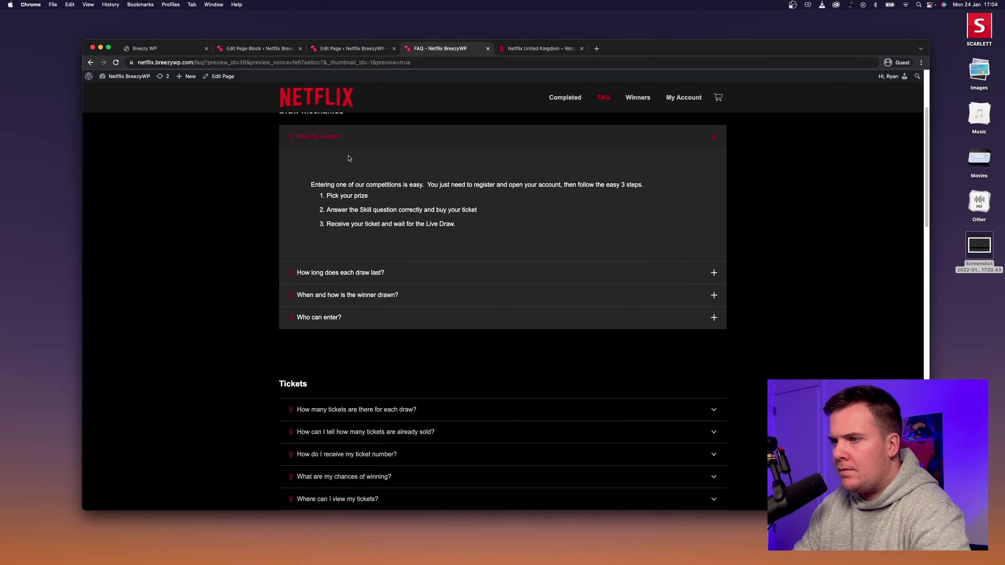
left_click(366, 137)
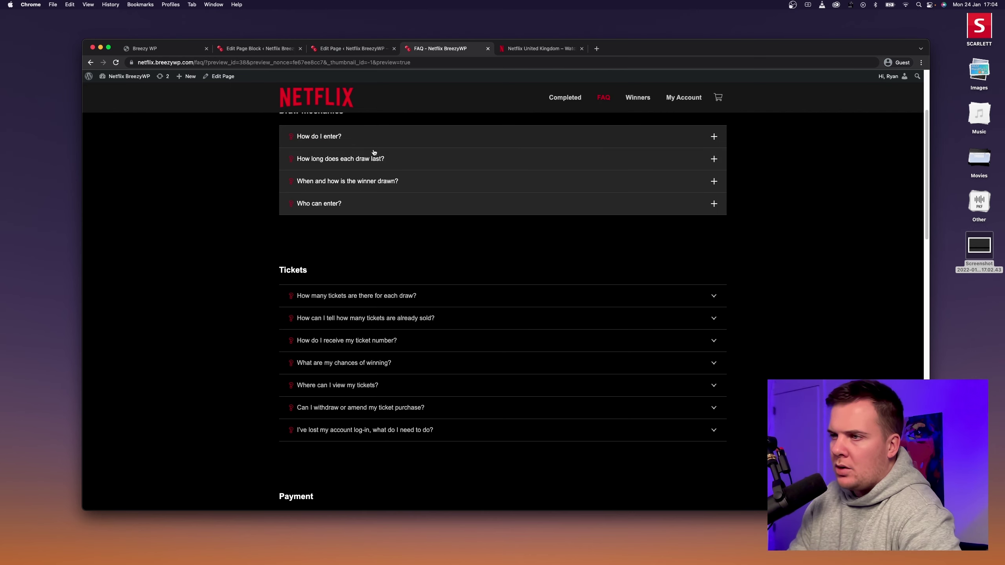
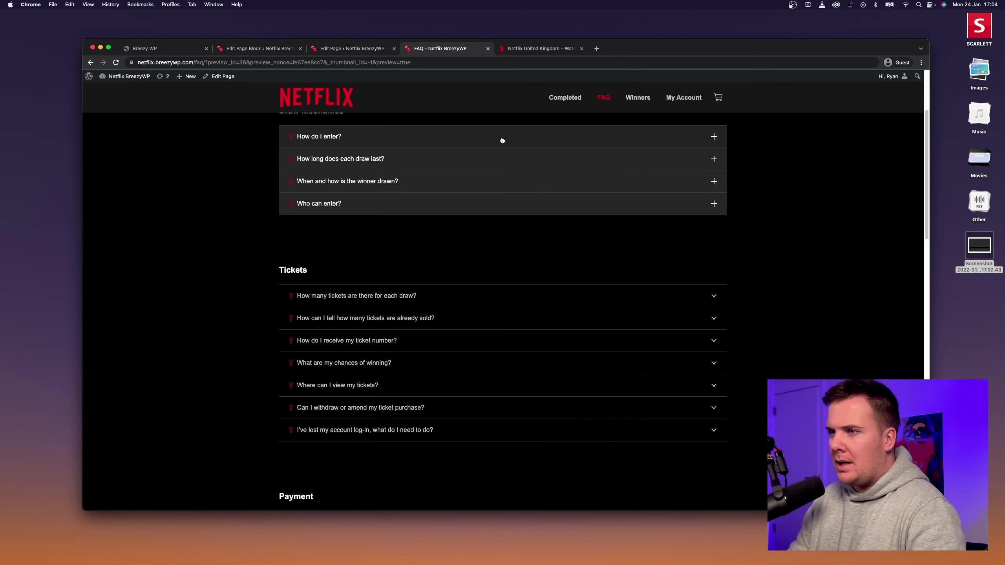
Expand and collapse the 'How long does each draw last?' answer, then switch to the FAQ page editor.
left_click(487, 163)
left_click(464, 136)
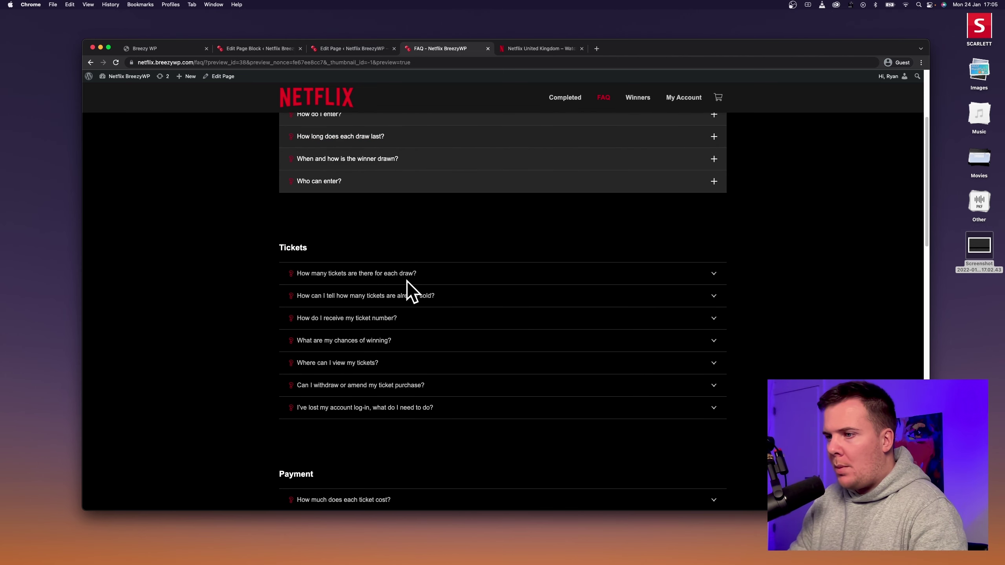
scroll(330, 291, "up", 5)
scroll(474, 250, "down", 2)
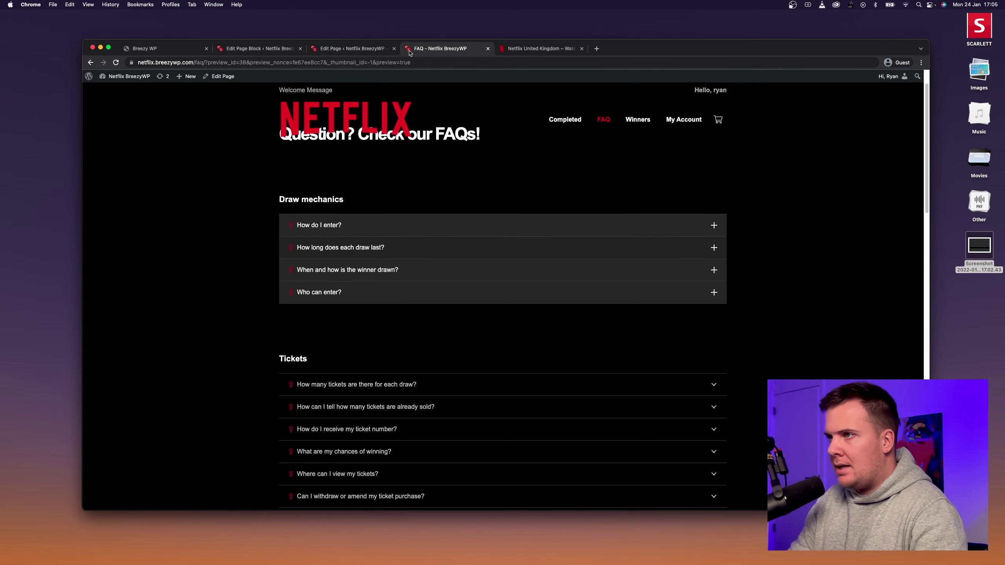
left_click(350, 48)
Copy the Draw mechanics accordion's design settings.
scroll(333, 326, "down", 5)
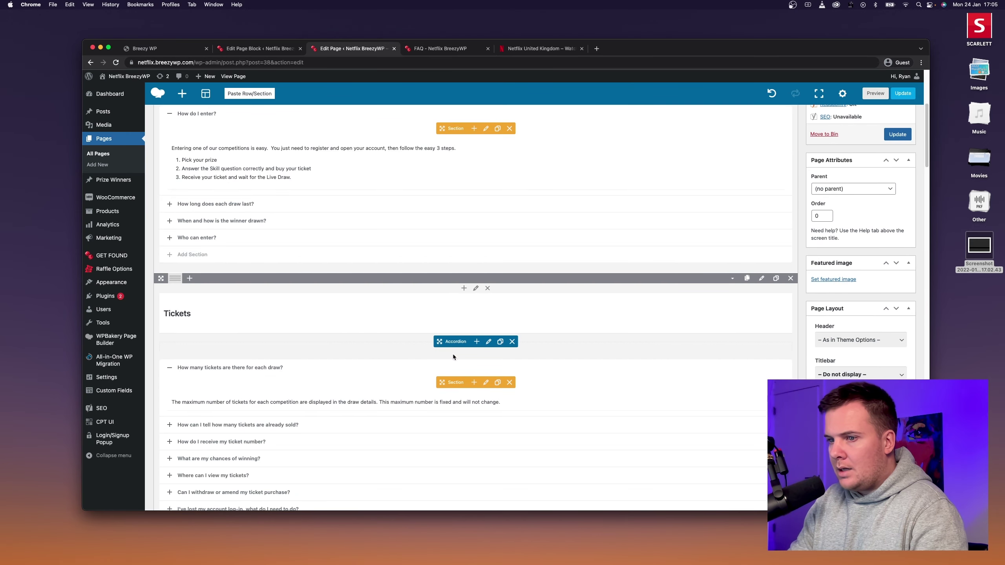
scroll(452, 357, "up", 5)
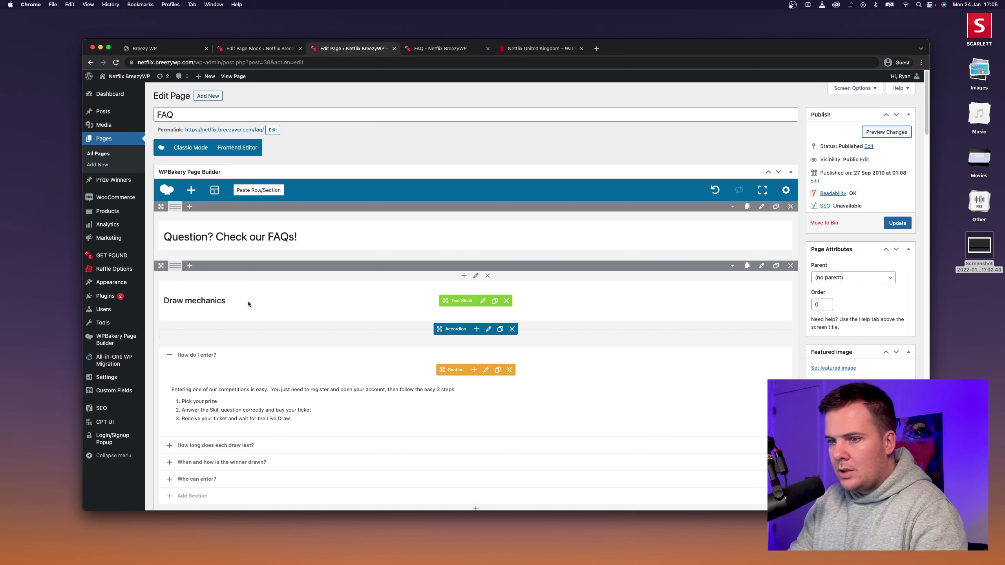
left_click(488, 328)
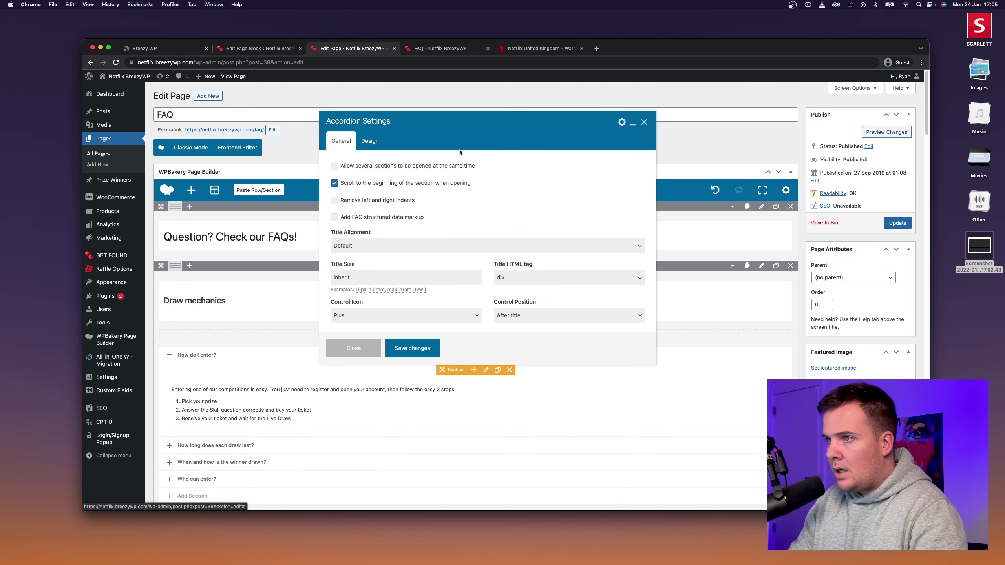
left_click(371, 142)
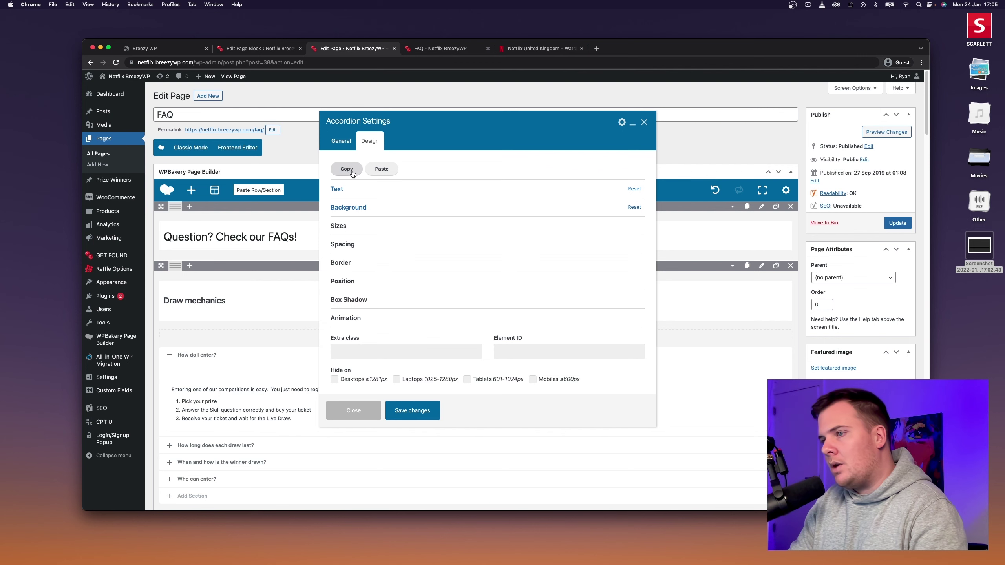
left_click(420, 418)
scroll(471, 392, "down", 5)
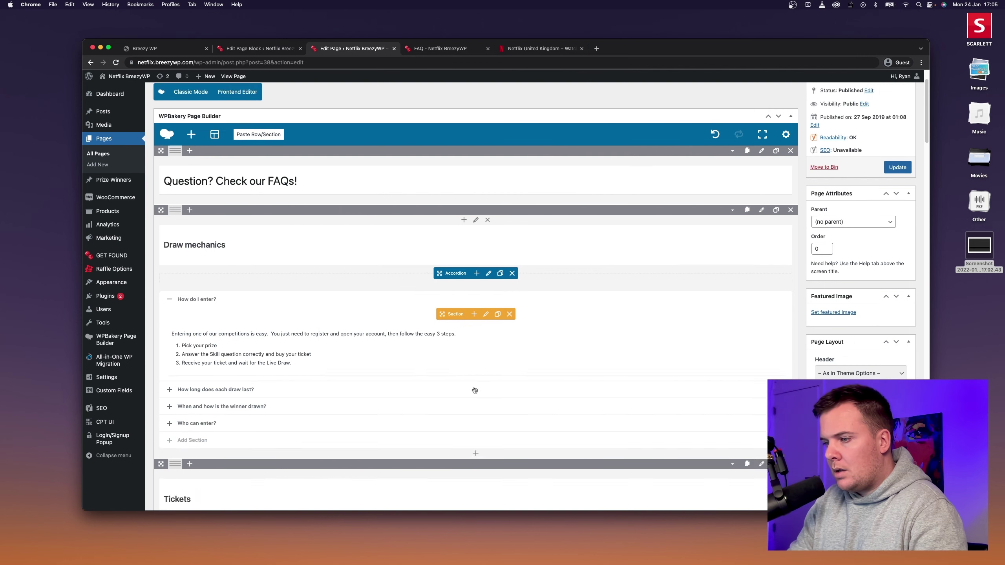
Paste and apply the copied design to the Tickets accordion and save it.
left_click(488, 375)
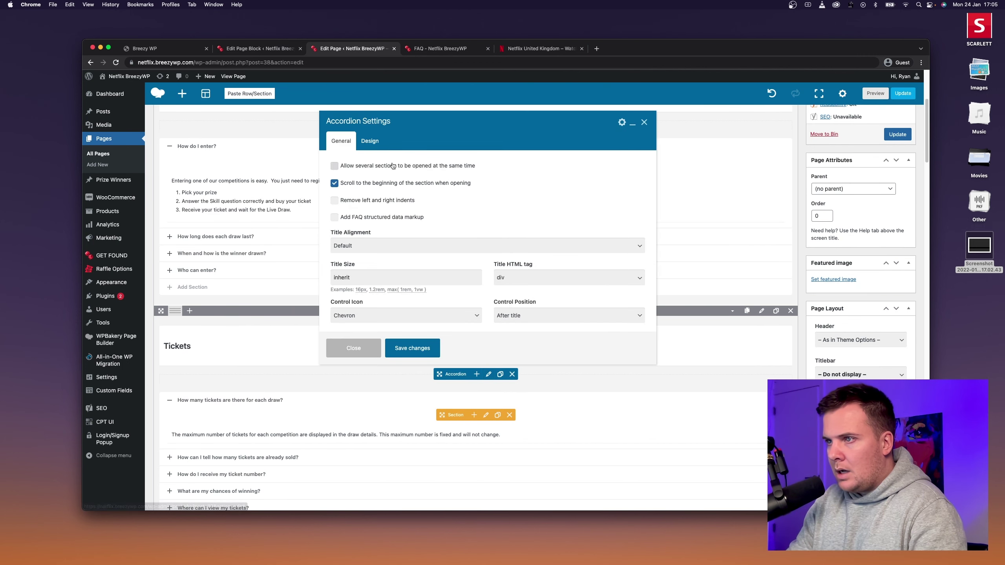
left_click(367, 316)
left_click(367, 329)
left_click(370, 141)
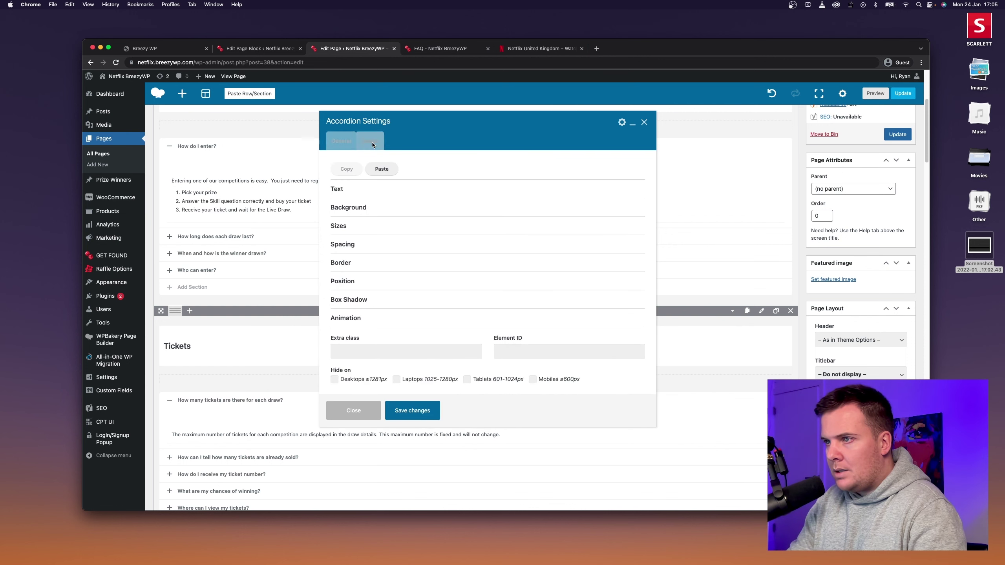
left_click(369, 168)
key("super+v")
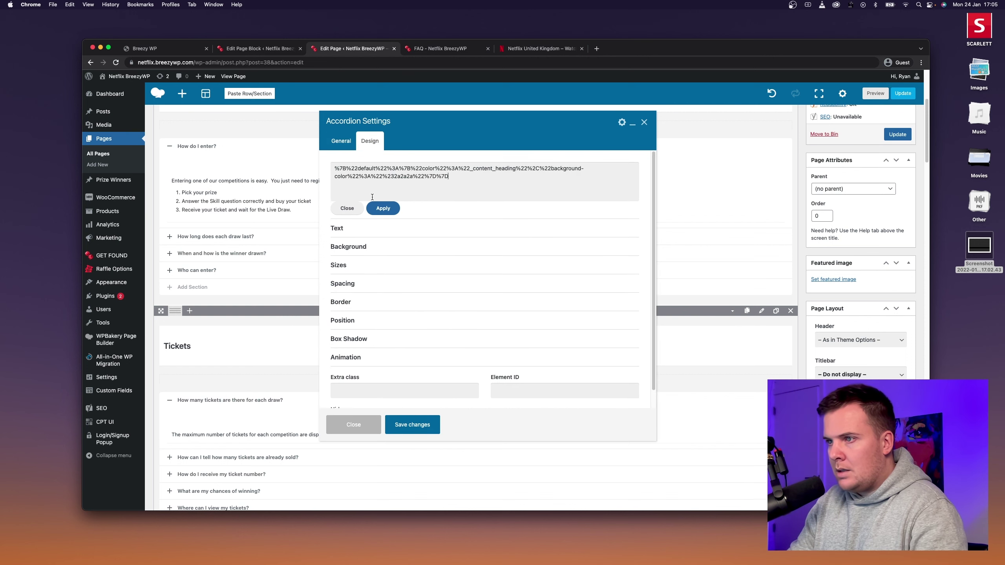
left_click(383, 208)
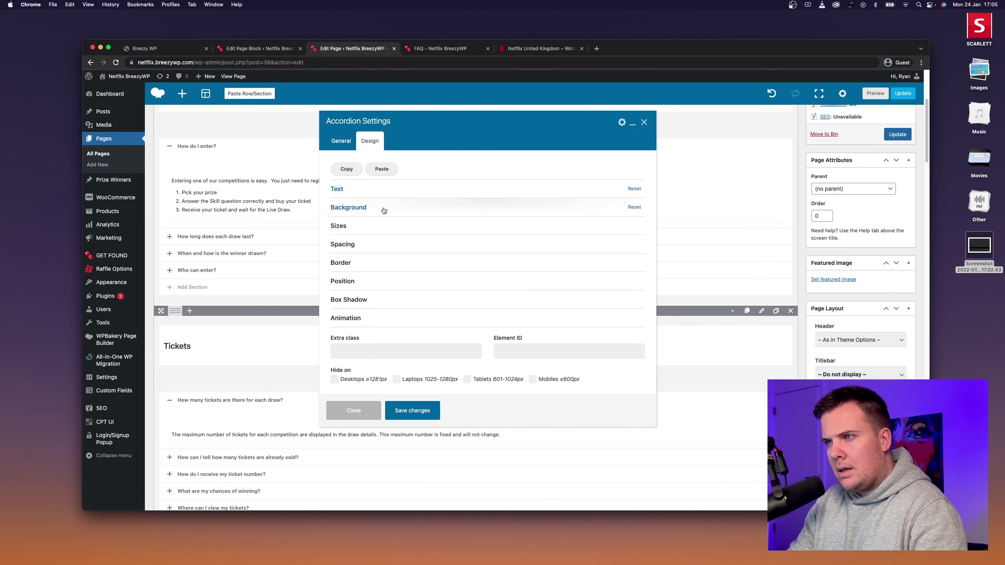
left_click(427, 414)
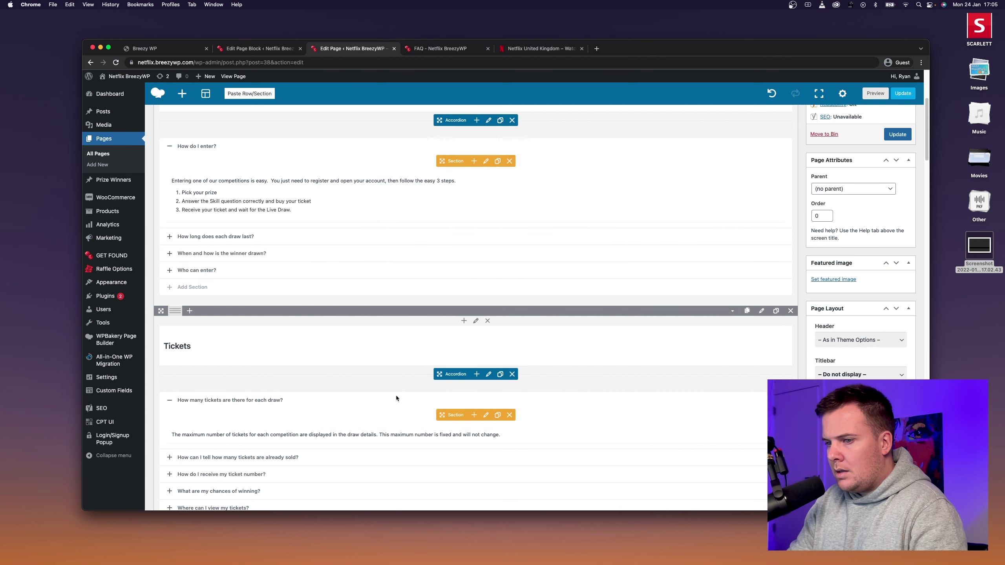
Set the Tickets accordion's control icon to Plus, re-apply the pasted design, and save.
scroll(396, 398, "down", 5)
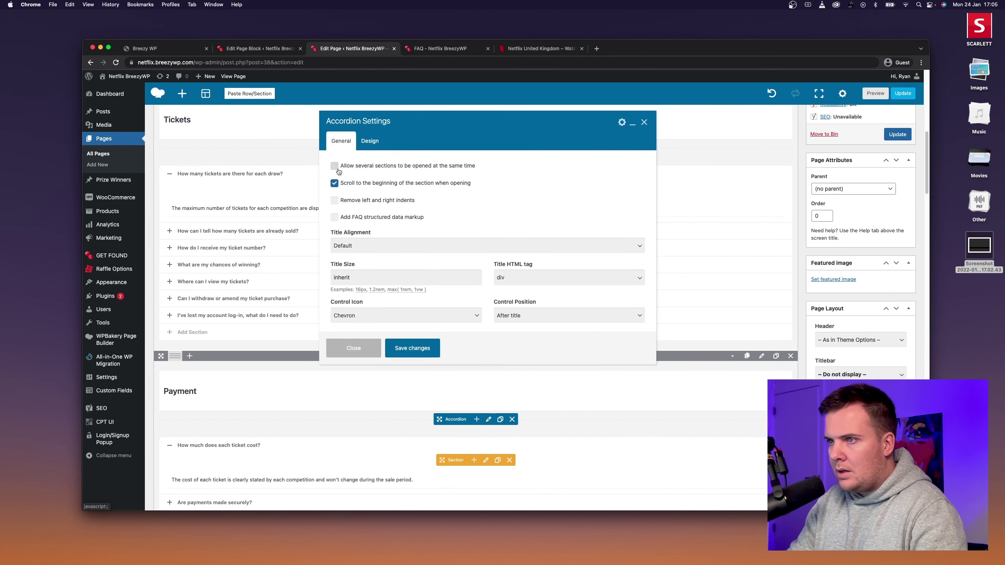
left_click(358, 315)
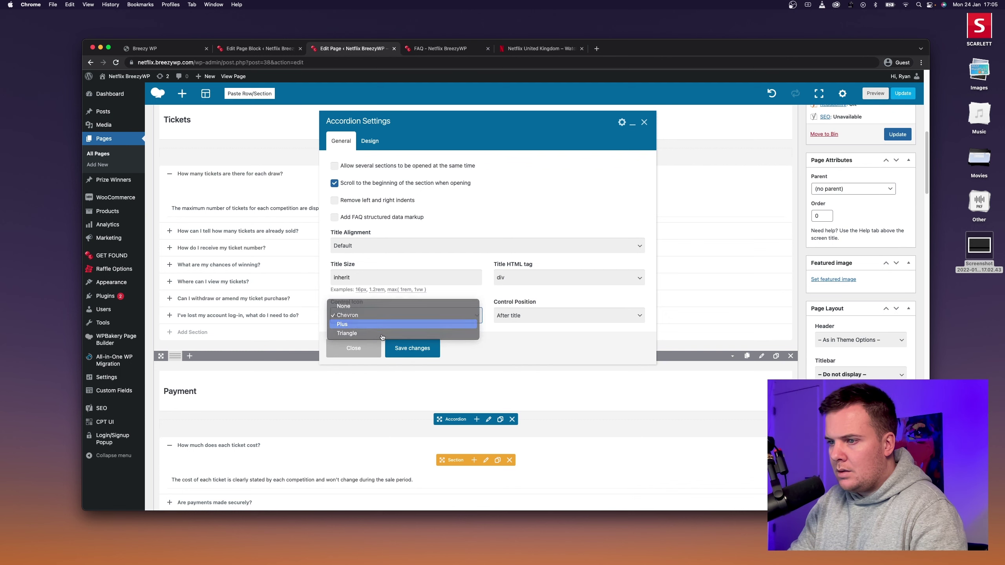
left_click(348, 327)
left_click(380, 144)
left_click(382, 169)
key("super+v")
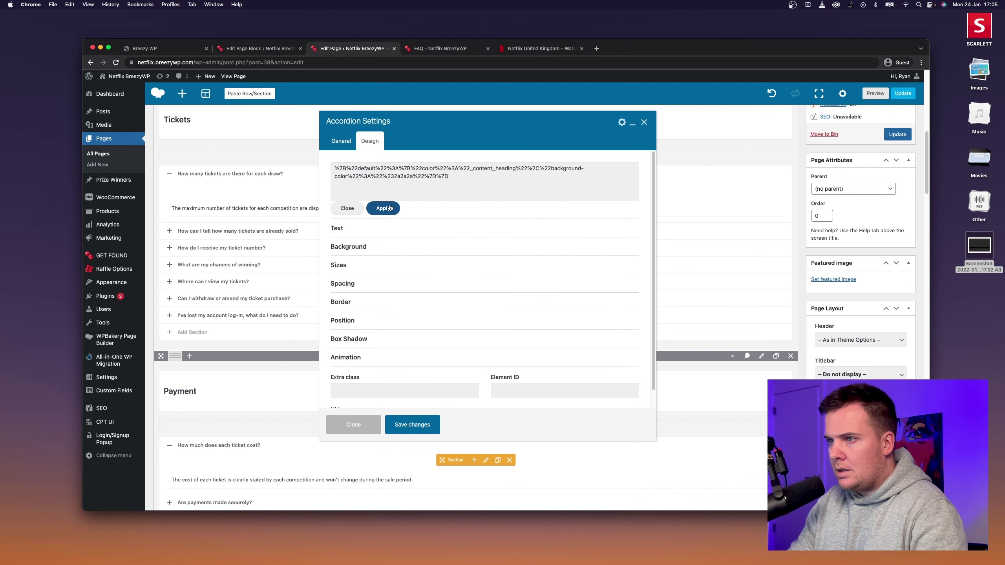
left_click(383, 206)
left_click(424, 407)
Give the Payment accordion the pasted design and Plus icon, then update the FAQ page.
scroll(441, 382, "down", 7)
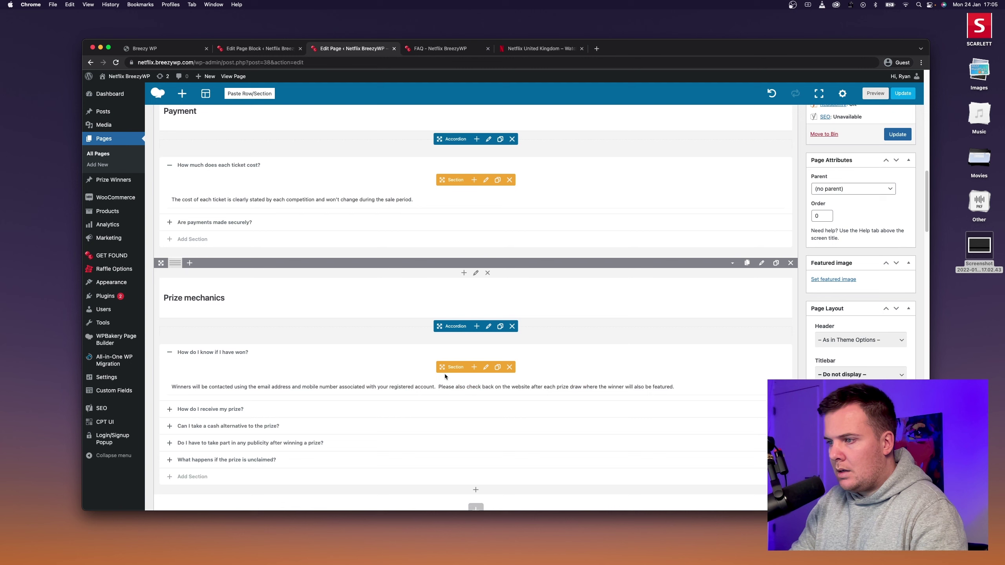
left_click(489, 140)
left_click(370, 141)
left_click(379, 169)
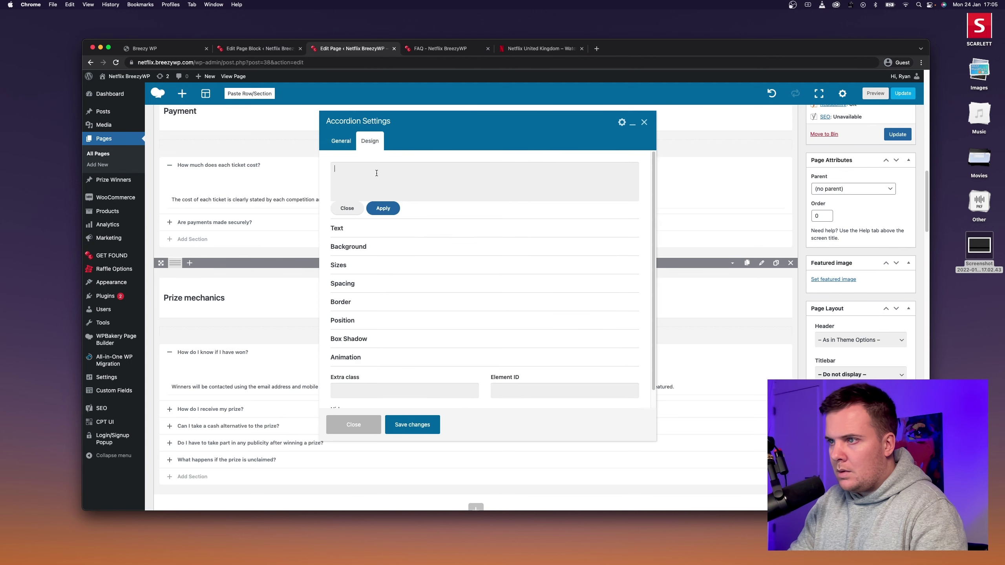
key("super+v")
left_click(383, 208)
left_click(341, 140)
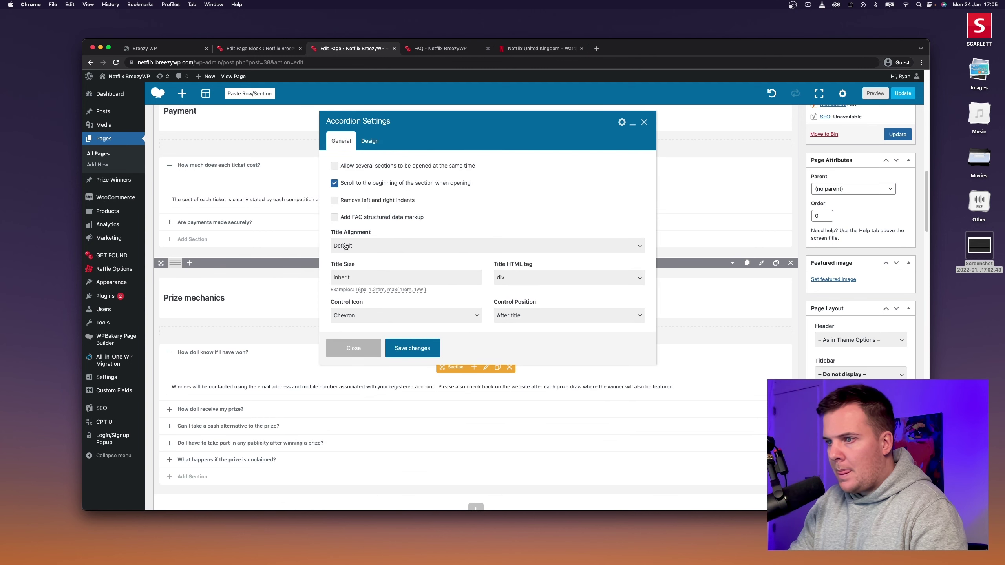
left_click(346, 314)
left_click(343, 323)
left_click(412, 348)
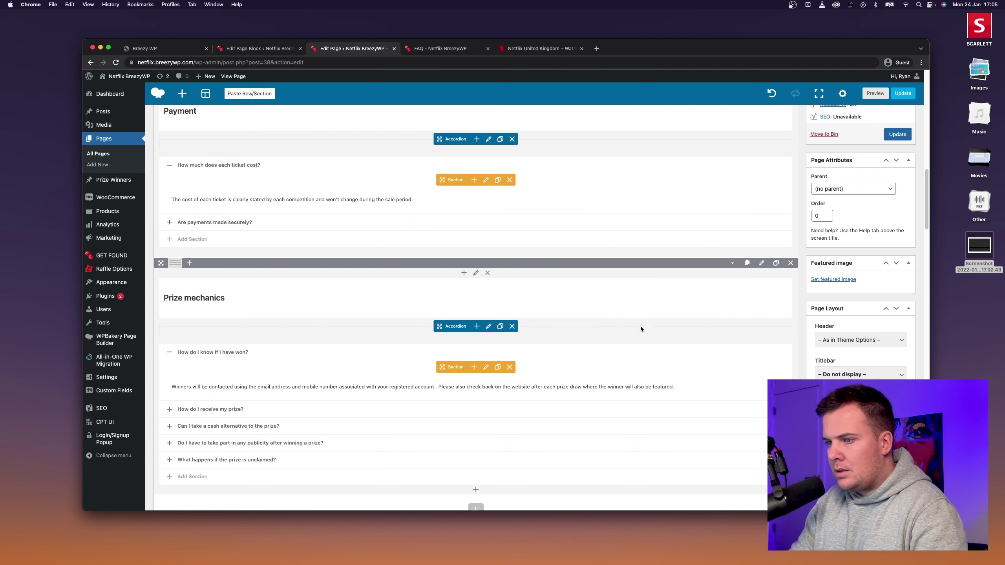
scroll(657, 313, "down", 10)
left_click(897, 134)
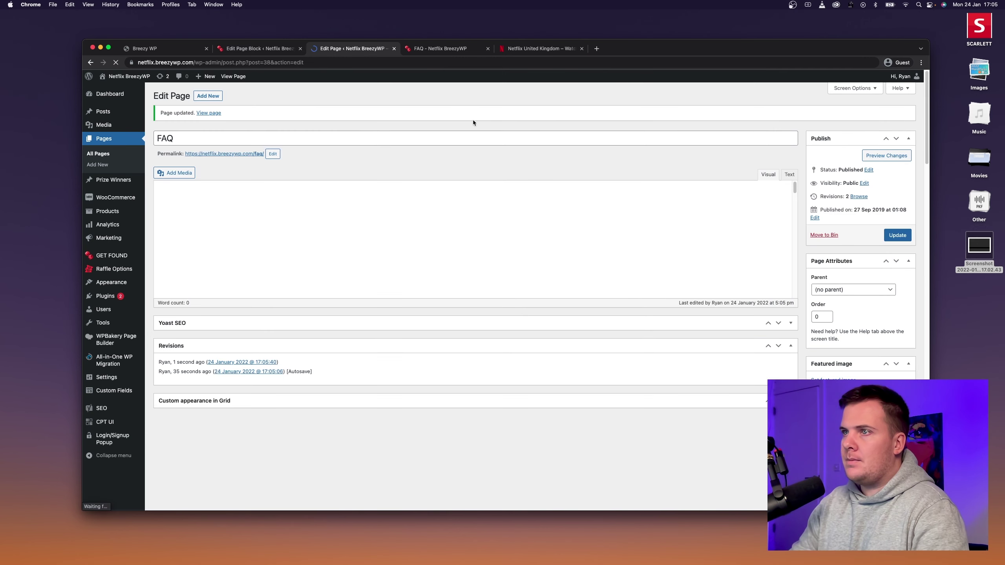
Reload the FAQ preview, expand 'How do I enter?', and compare with Netflix's 'What is Netflix?' answer.
left_click(444, 49)
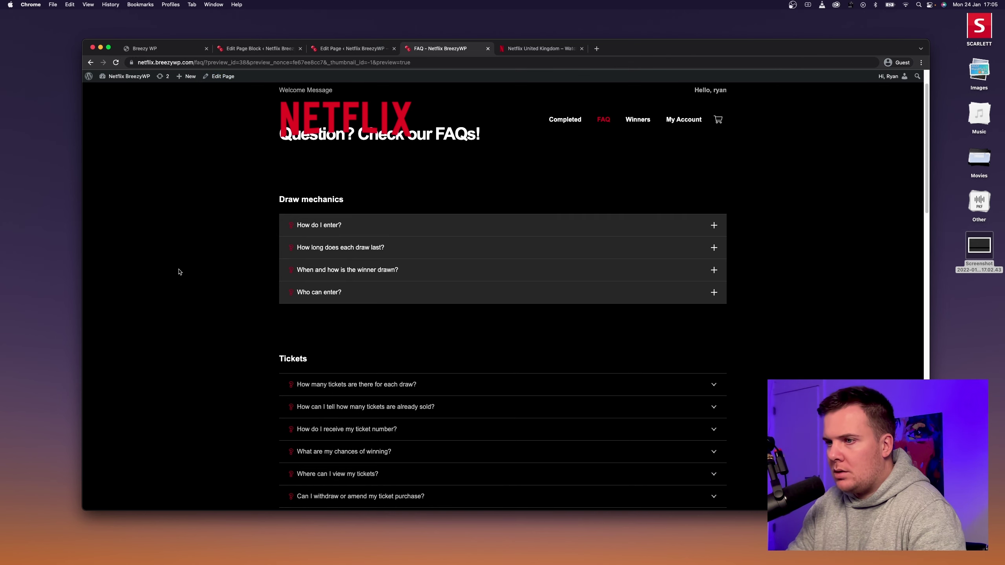
left_click(603, 120)
left_click(367, 247)
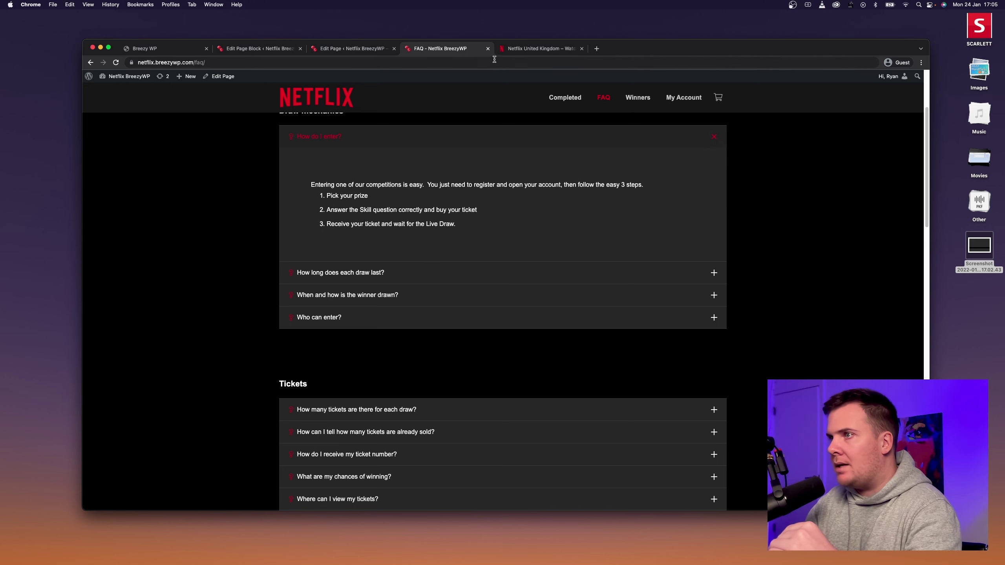
left_click(548, 54)
left_click(538, 99)
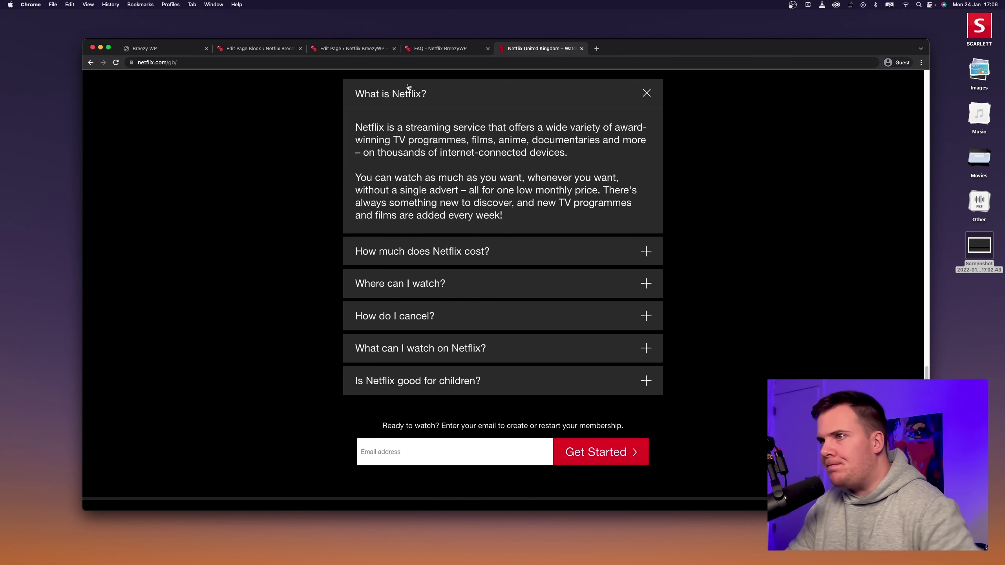
Scroll through the restyled BreezyWP FAQ page, then go back to the home page.
left_click(450, 49)
scroll(267, 213, "down", 5)
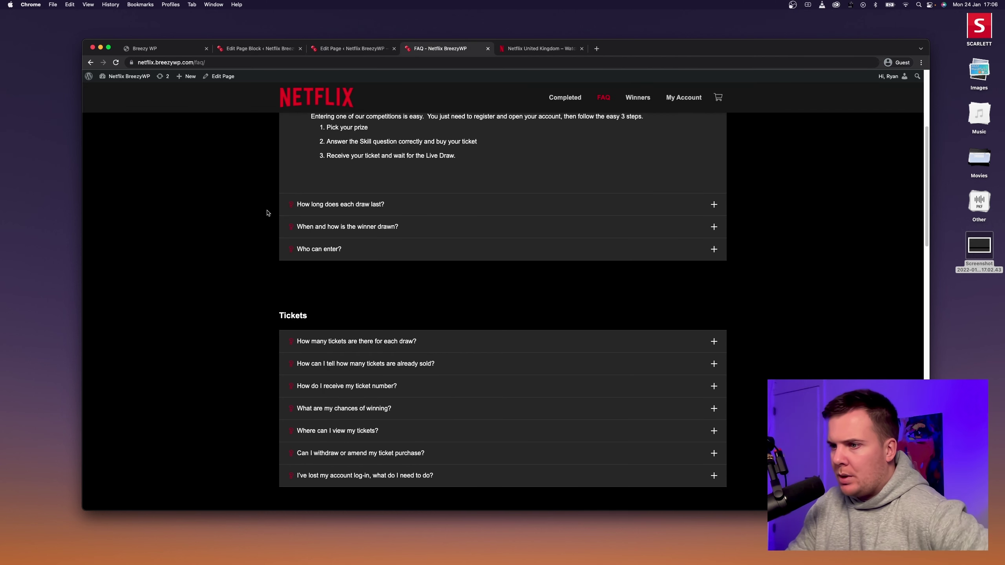
scroll(267, 213, "down", 10)
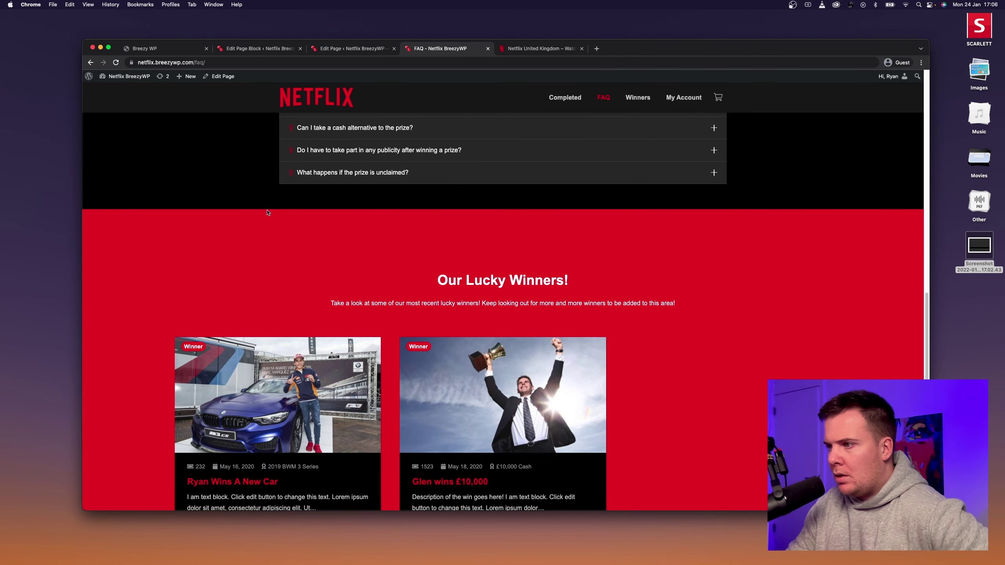
scroll(267, 213, "down", 3)
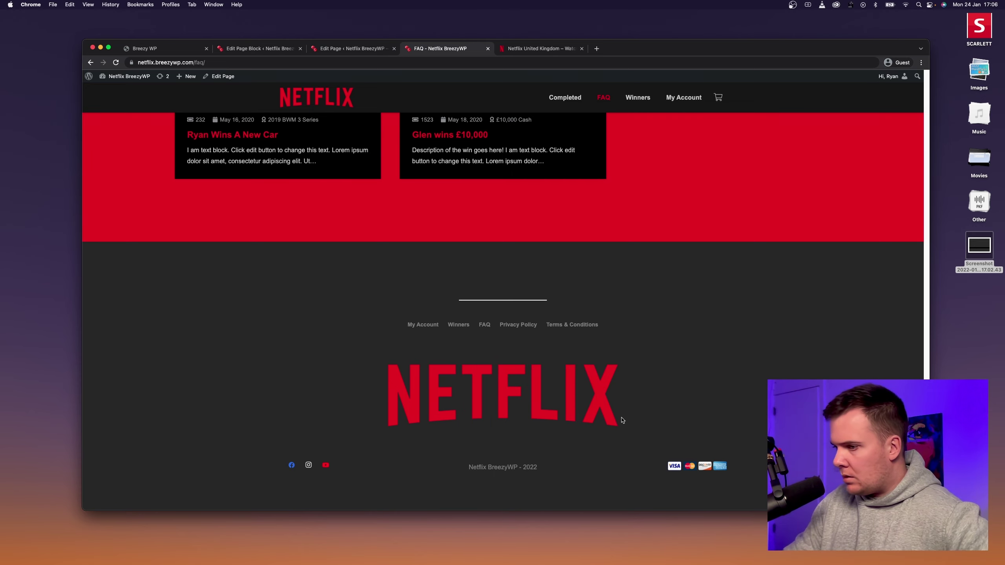
scroll(680, 372, "up", 15)
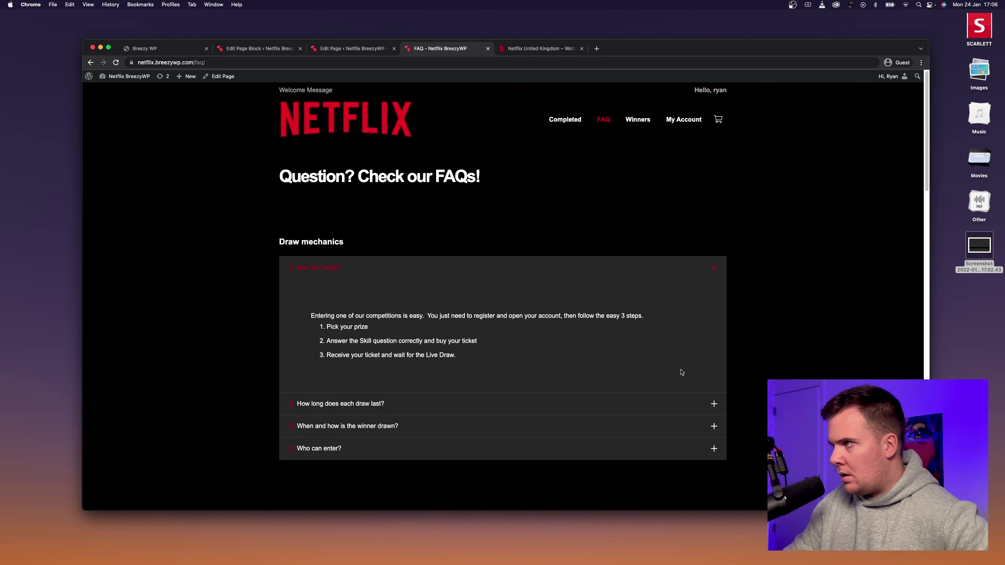
key("super+bracketleft")
Open the Bangkok Trip for 2 competition and scroll through its details.
scroll(365, 275, "down", 8)
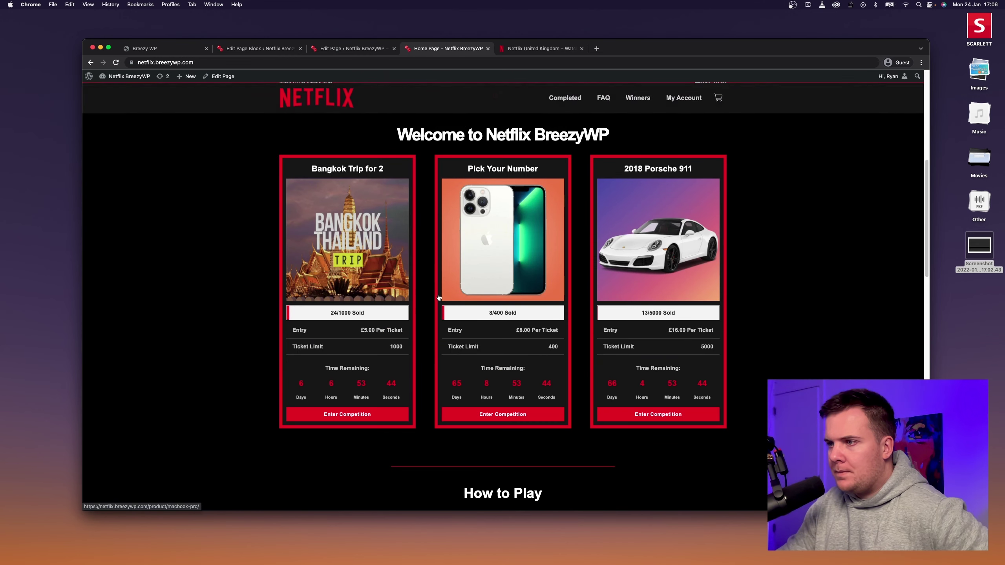
left_click(346, 238)
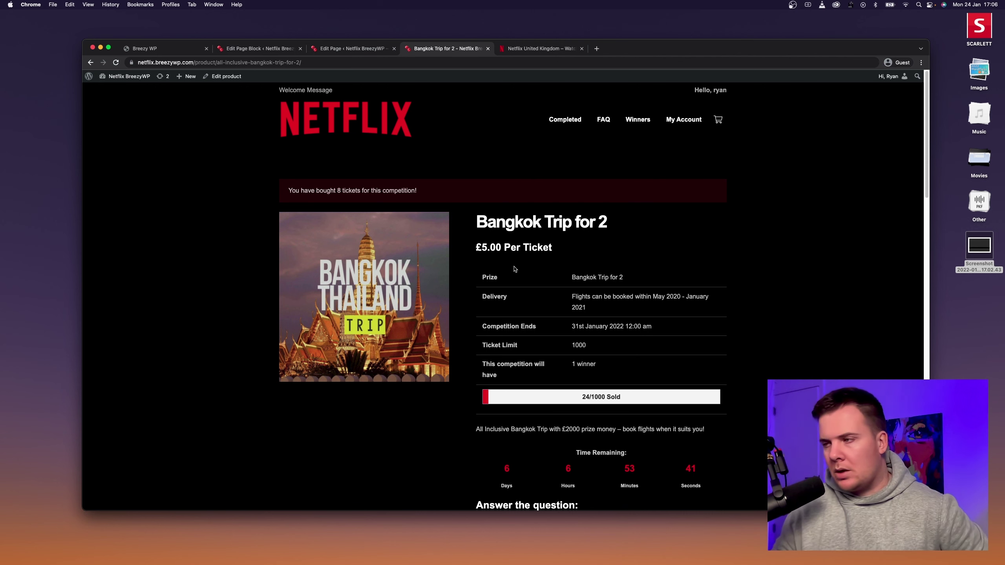
scroll(501, 248, "down", 3)
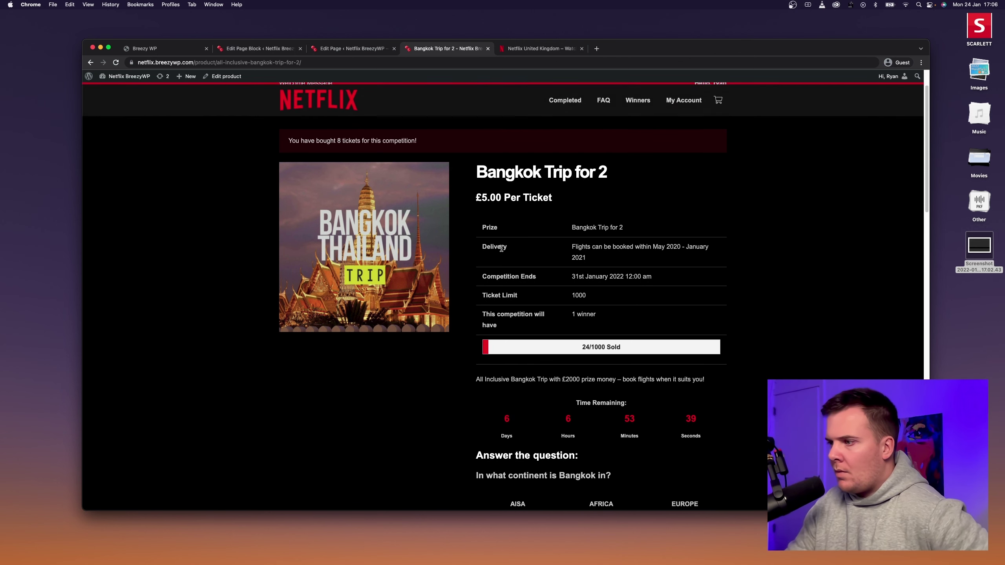
scroll(493, 330, "down", 5)
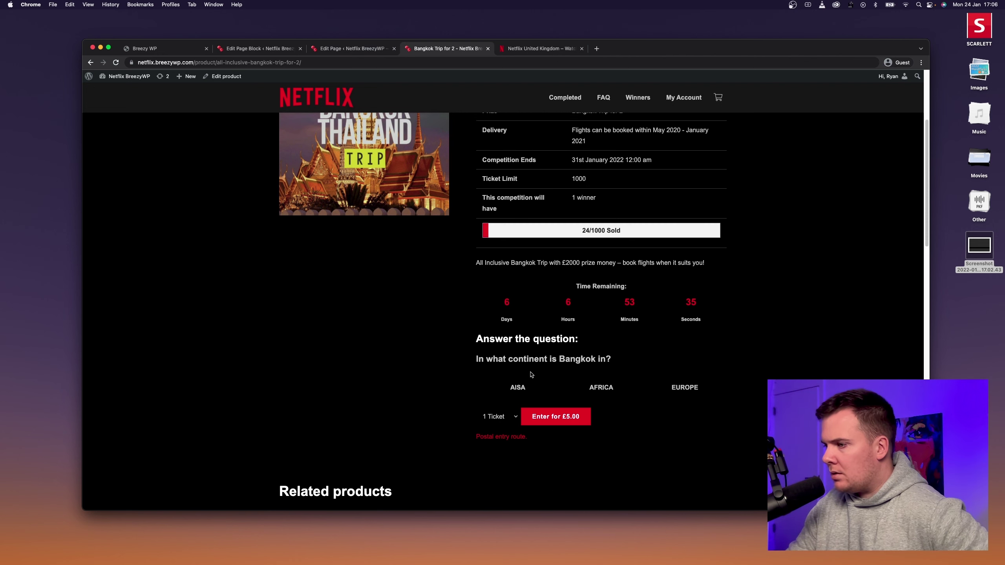
scroll(531, 374, "down", 3)
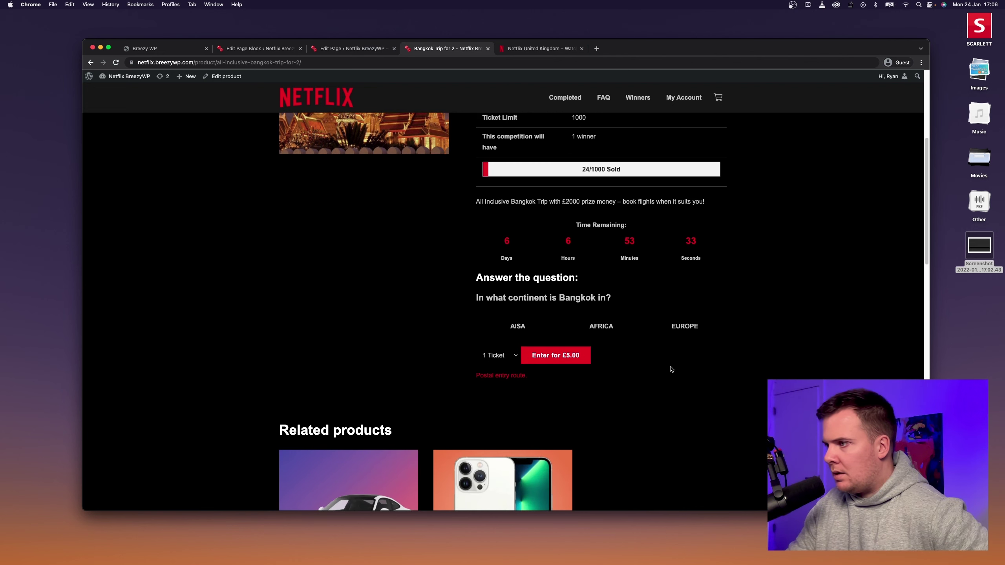
scroll(667, 245, "up", 11)
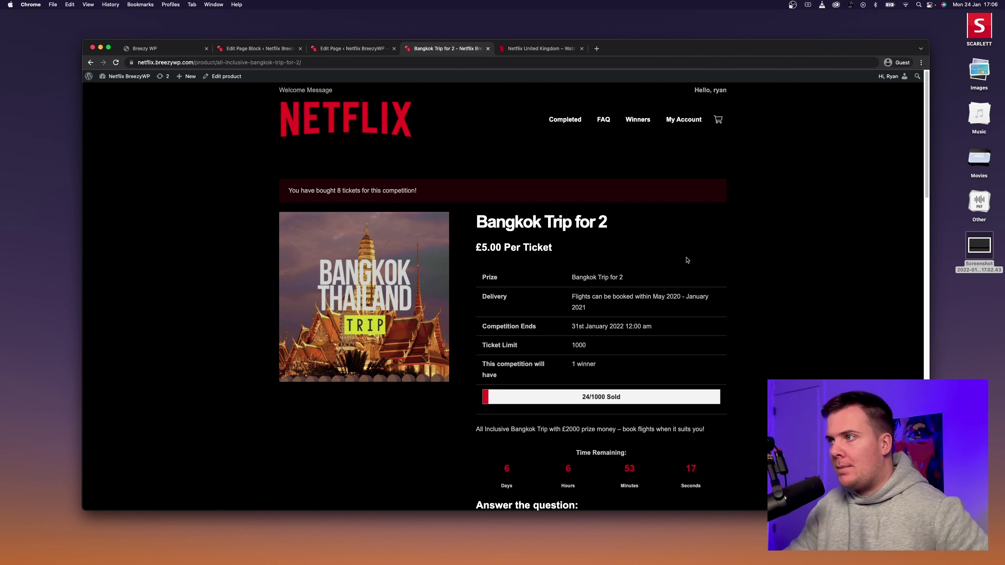
scroll(736, 253, "down", 3)
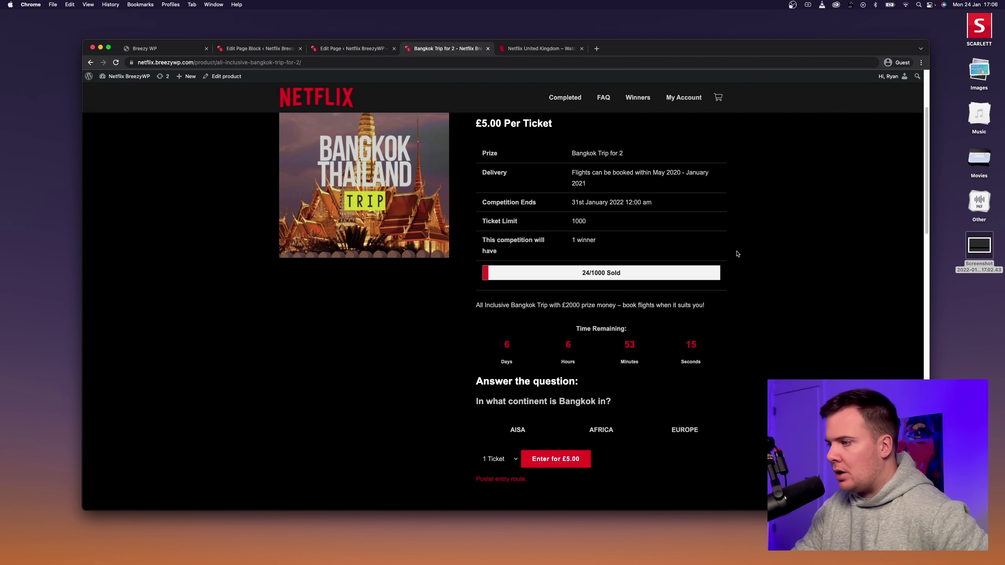
scroll(737, 253, "down", 3)
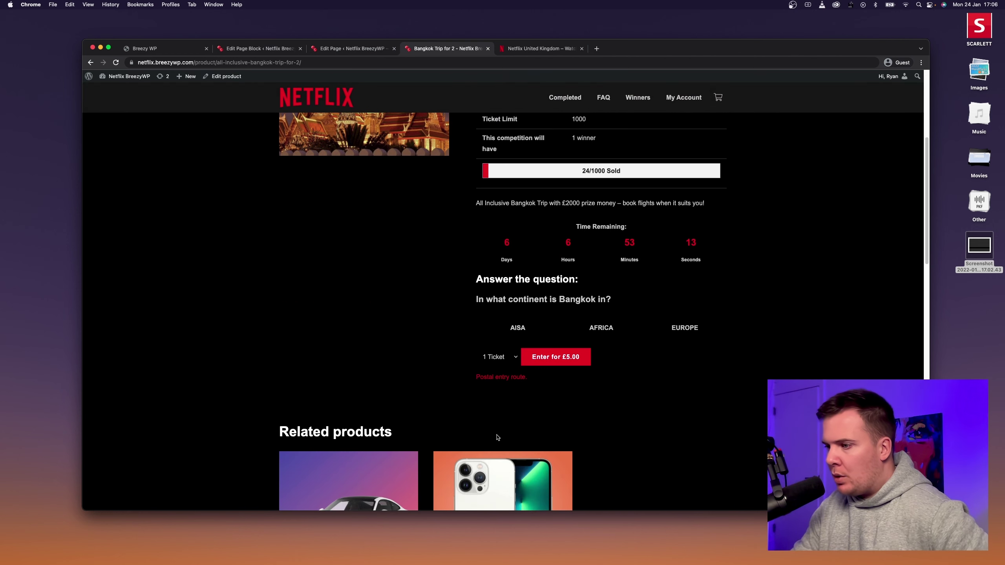
Read and close the postal entry route details, then go to the Winners page.
left_click(505, 380)
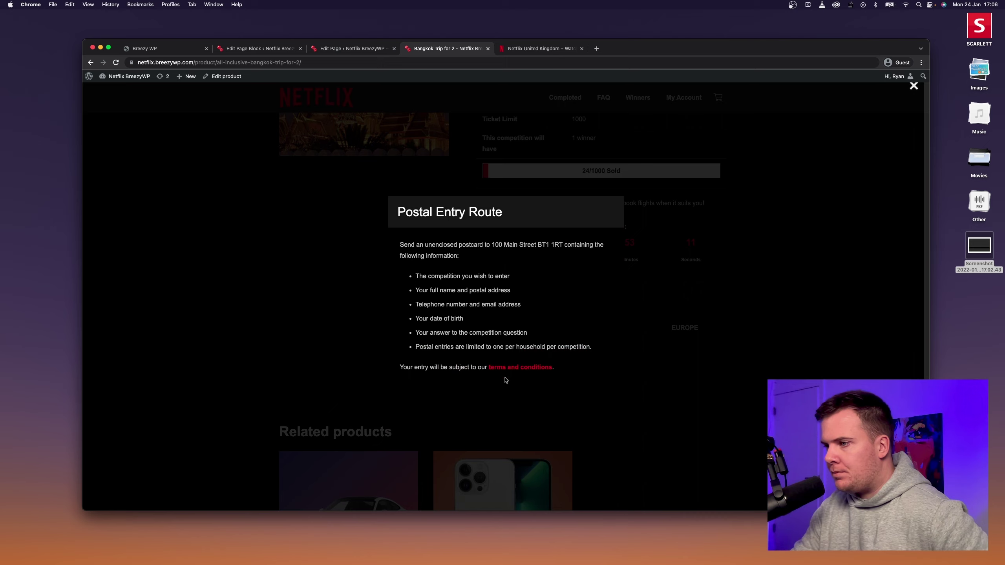
left_click(697, 401)
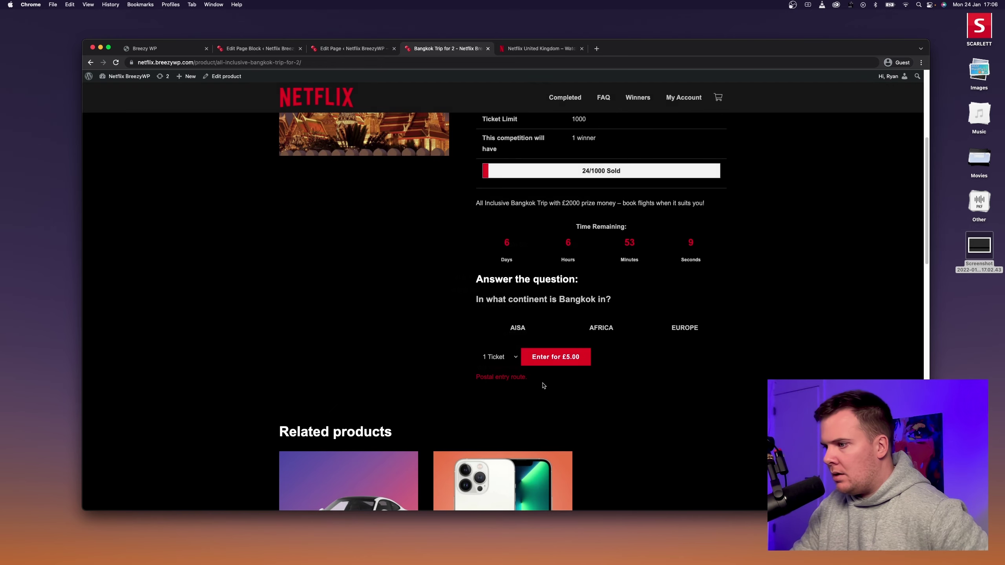
scroll(553, 376, "down", 5)
scroll(564, 368, "down", 15)
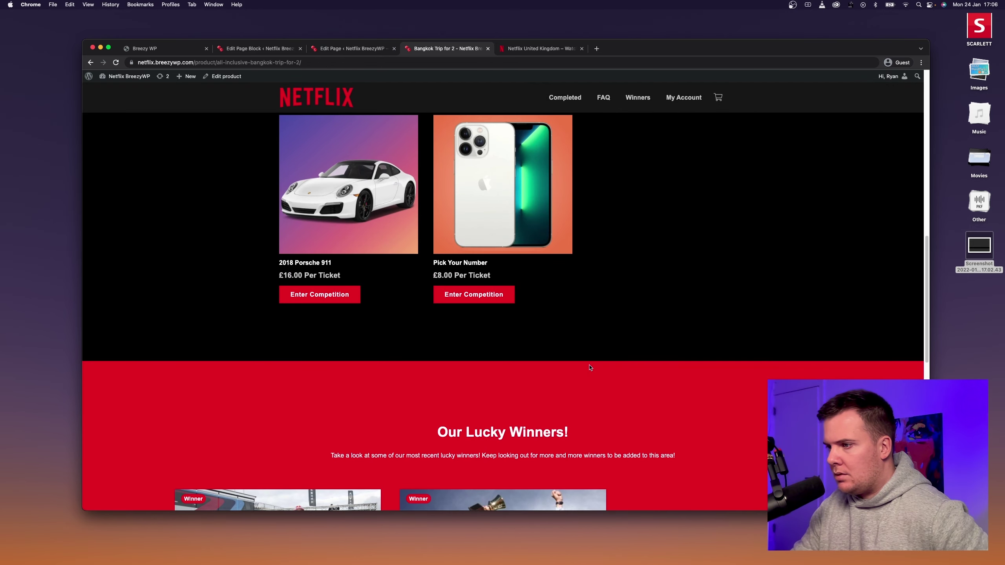
scroll(588, 361, "up", 16)
scroll(590, 365, "up", 8)
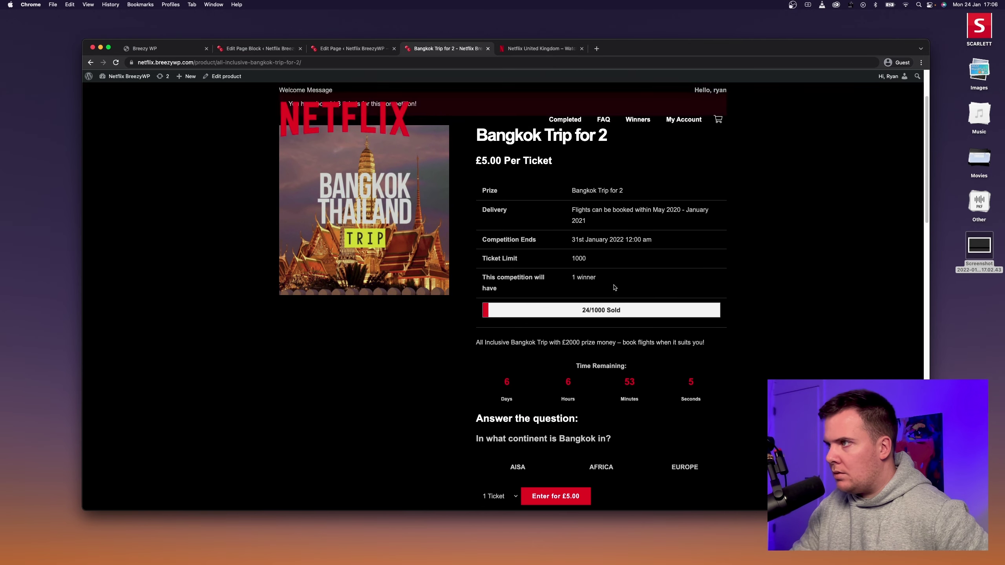
left_click(638, 97)
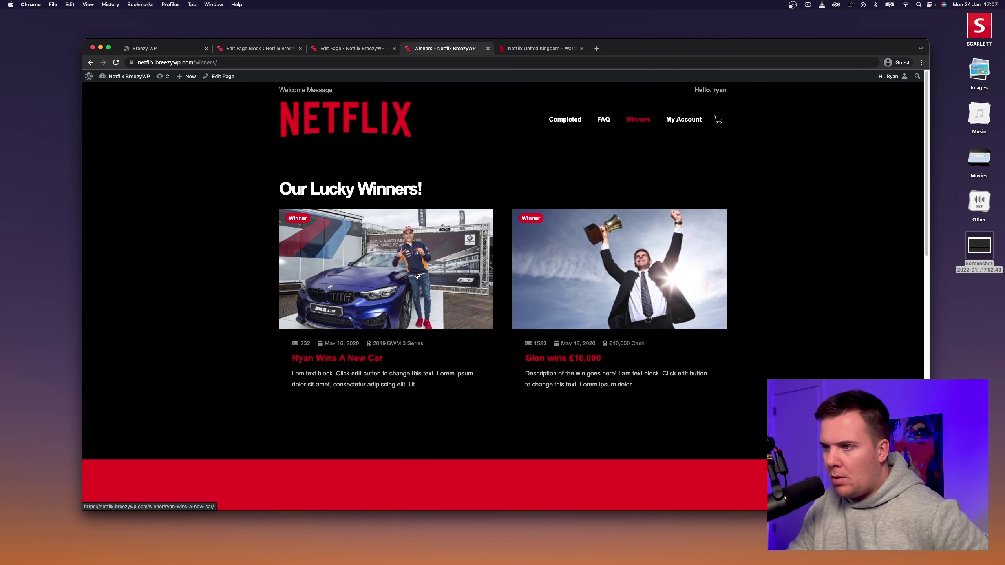
Browse the first winner post (new car), then return home via the NETFLIX logo.
left_click(417, 277)
scroll(453, 255, "down", 10)
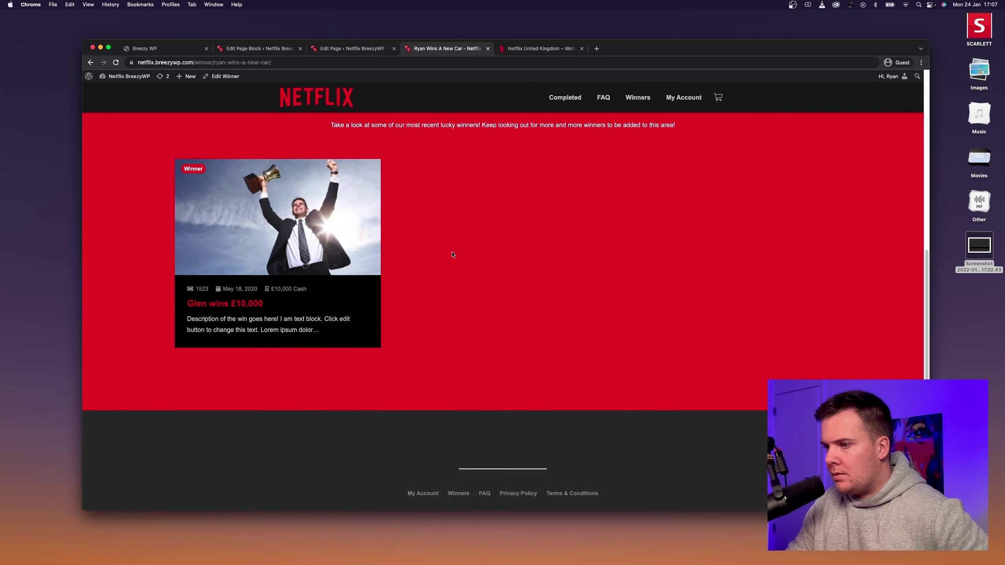
scroll(453, 254, "down", 4)
scroll(453, 255, "up", 9)
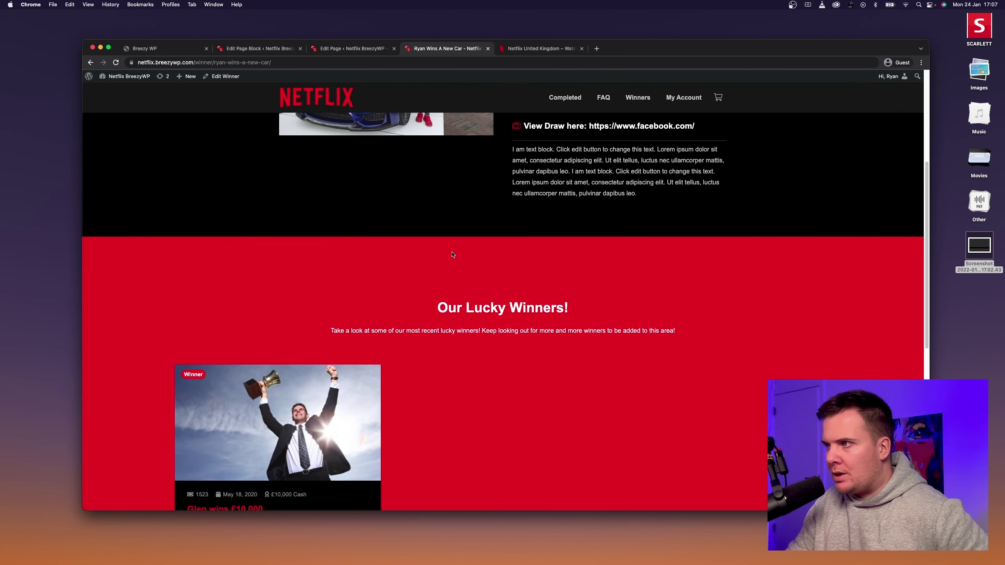
scroll(453, 254, "up", 5)
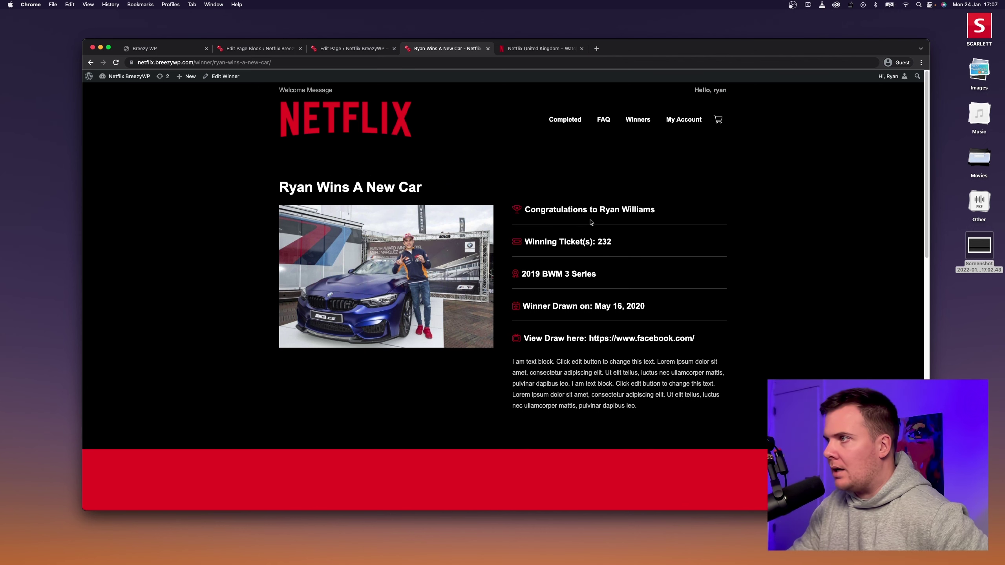
left_click(678, 120)
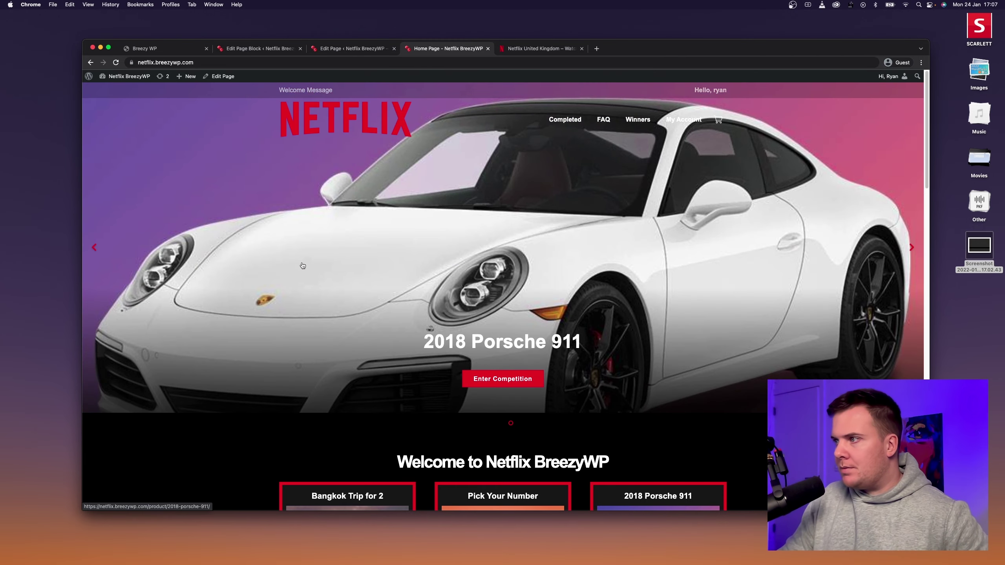
From Pick Your Number, save the full-size iPhone image as iphone.jpeg and open the download.
scroll(551, 273, "down", 5)
scroll(551, 270, "down", 4)
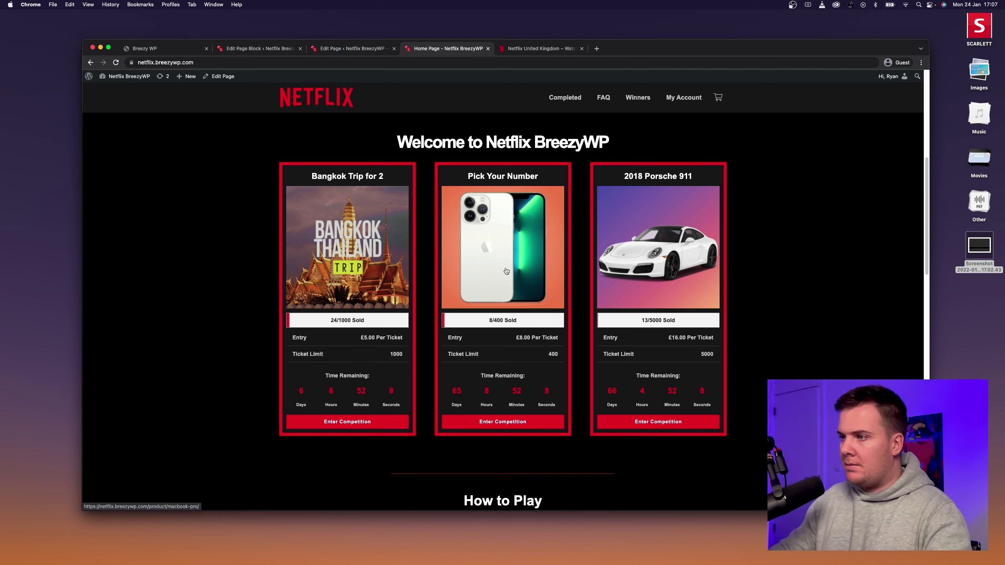
left_click(506, 271)
left_click(423, 231)
right_click(427, 253)
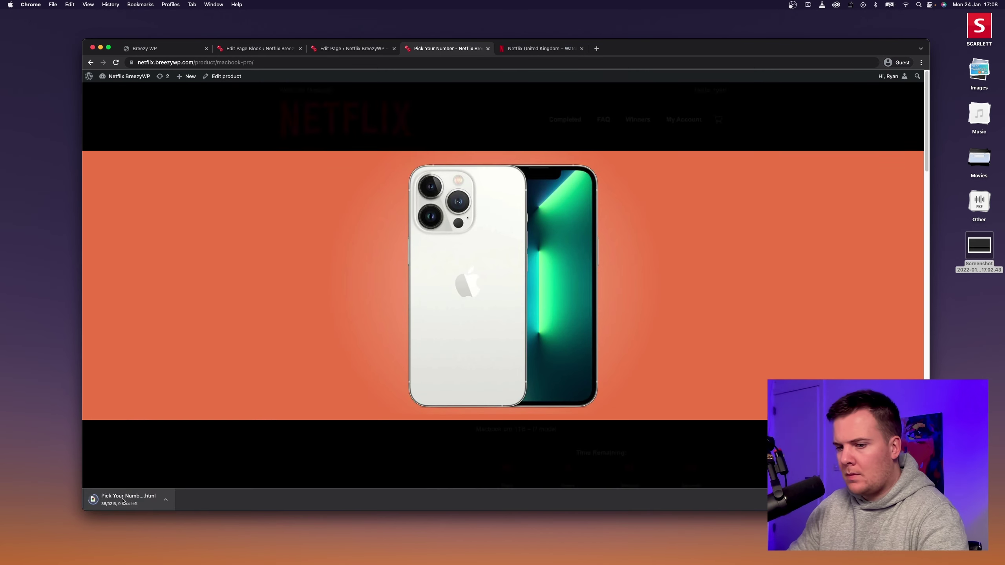
right_click(440, 277)
left_click(451, 292)
key("Return")
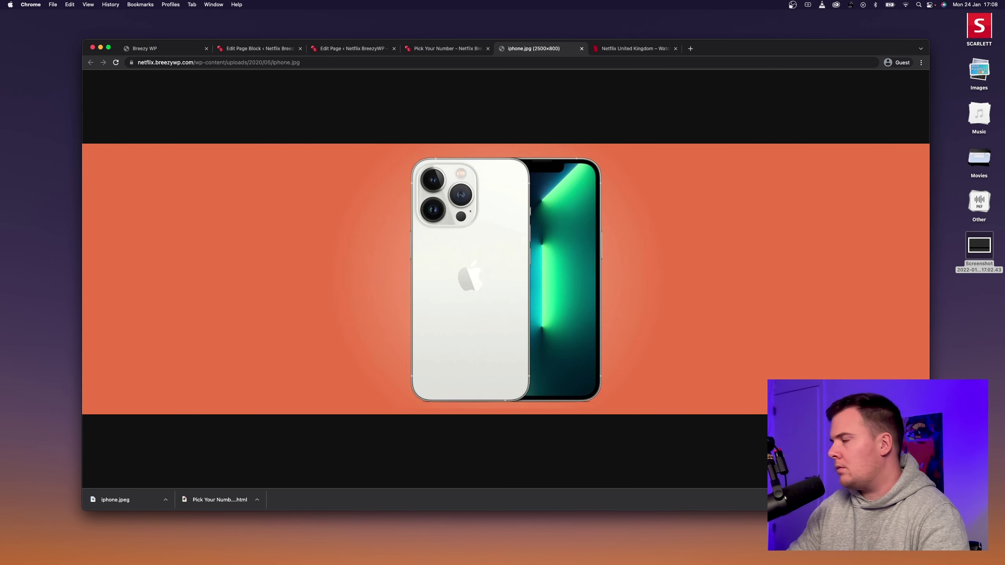
left_click(115, 500)
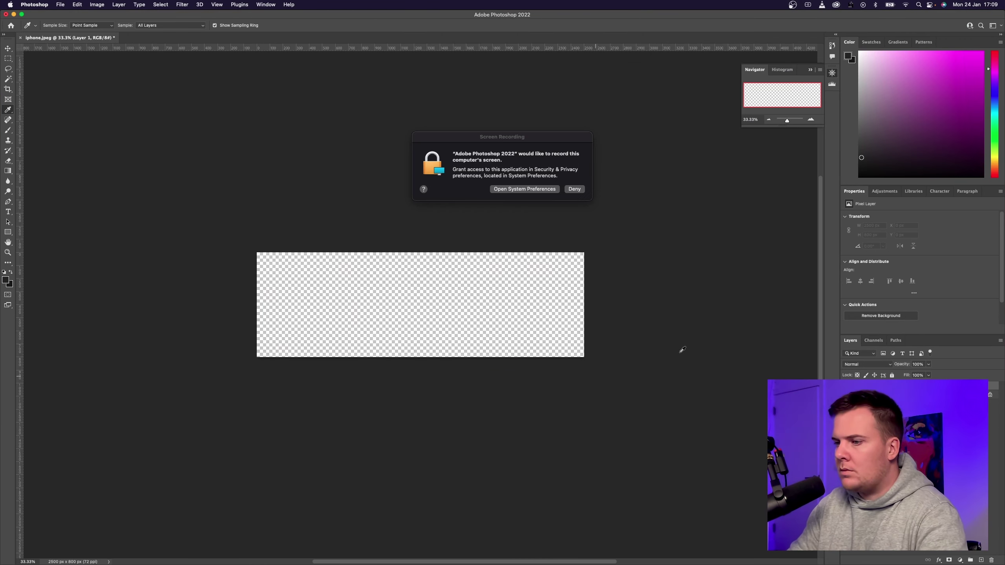
Paint a new layer with a sampled dark colour and resize the placed iPhone image.
left_click(578, 190)
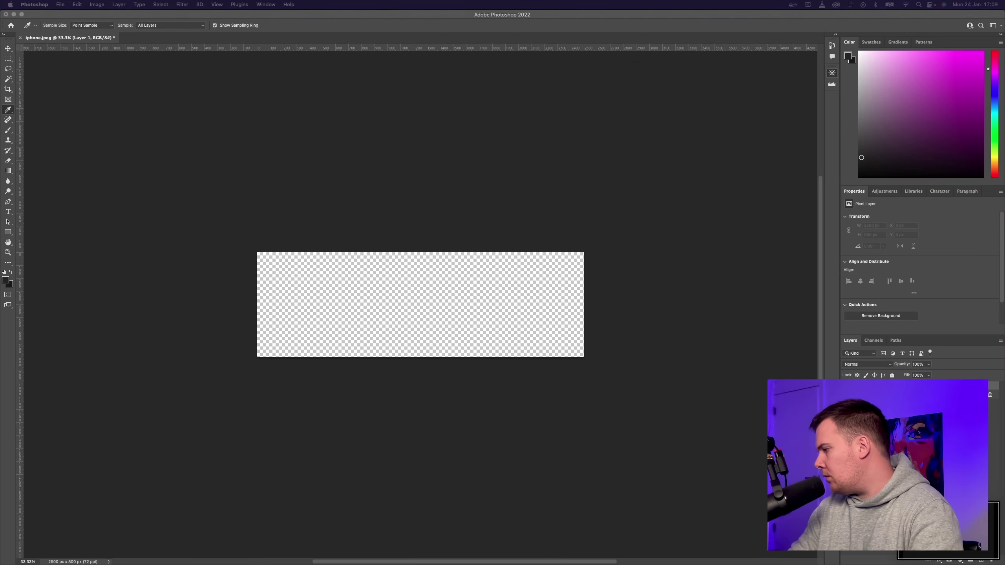
key("Return")
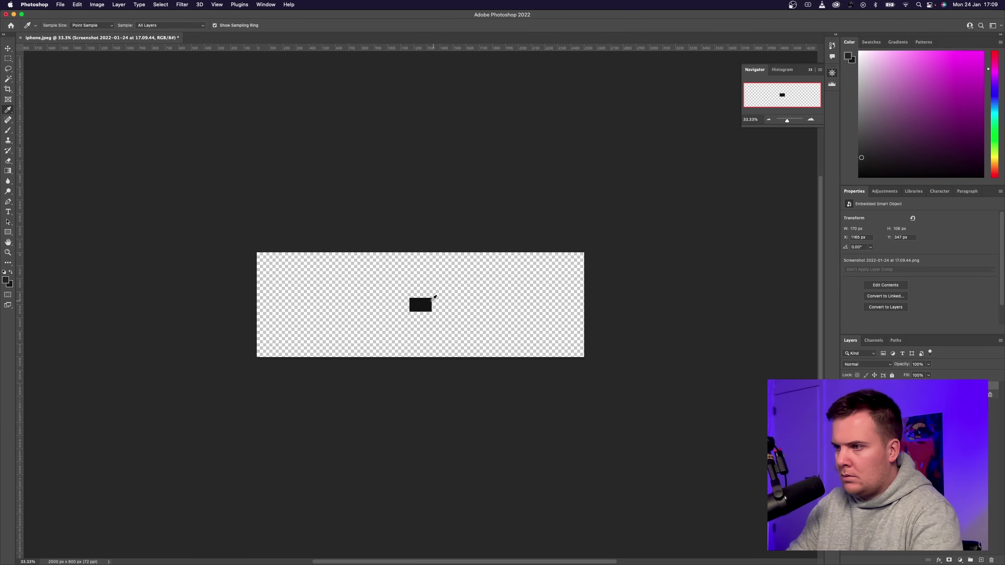
left_click(429, 303)
key("b")
mouse_move(374, 274)
left_mouse_down()
mouse_move(485, 293)
mouse_move(321, 306)
left_mouse_up()
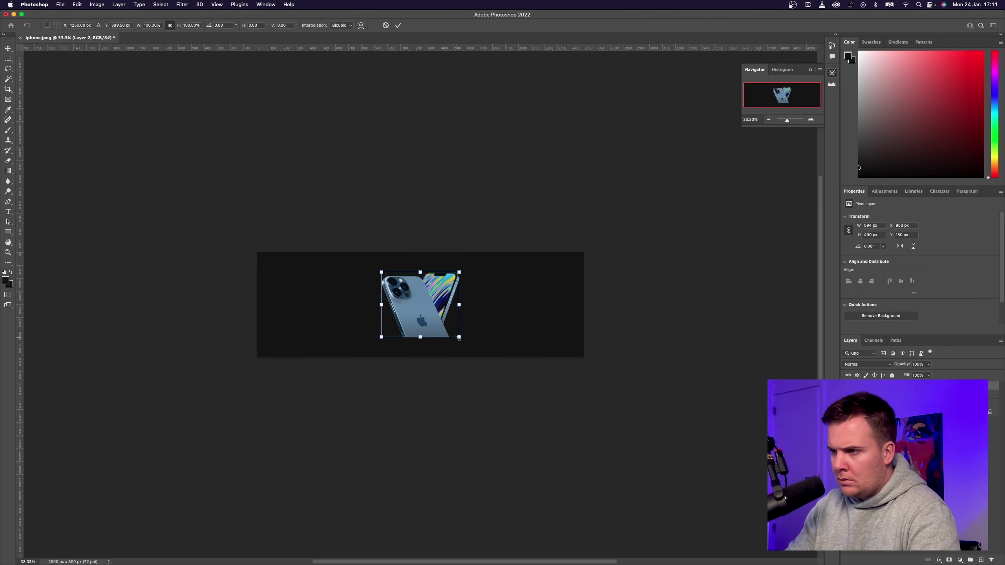
left_click_drag(381, 267, 365, 254)
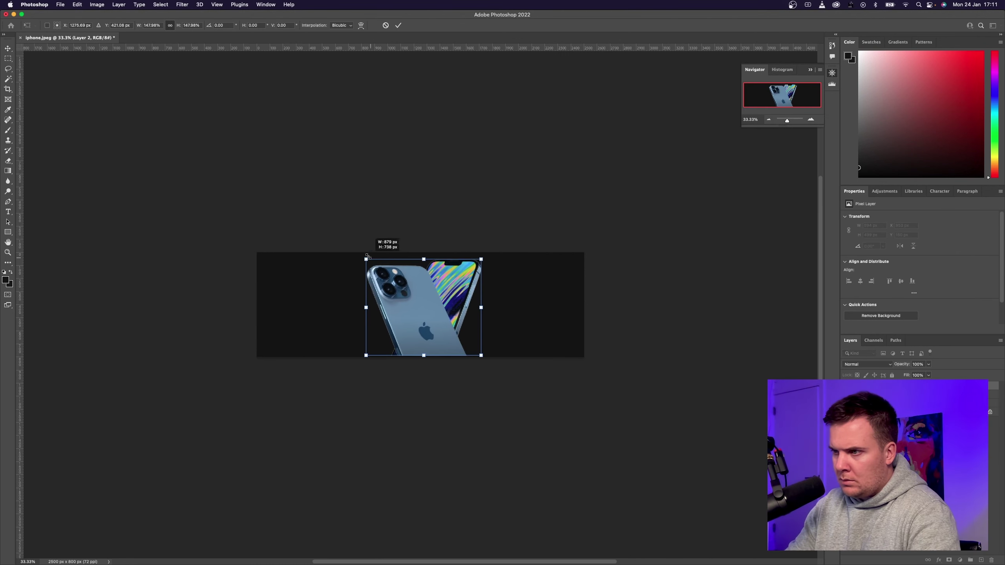
key("Return")
Add a vertical centre guide and draw a rectangular selection around the phone.
left_click_drag(18, 202, 420, 179)
key("m")
mouse_move(368, 249)
left_mouse_down()
mouse_move(489, 348)
mouse_move(473, 358)
left_mouse_up()
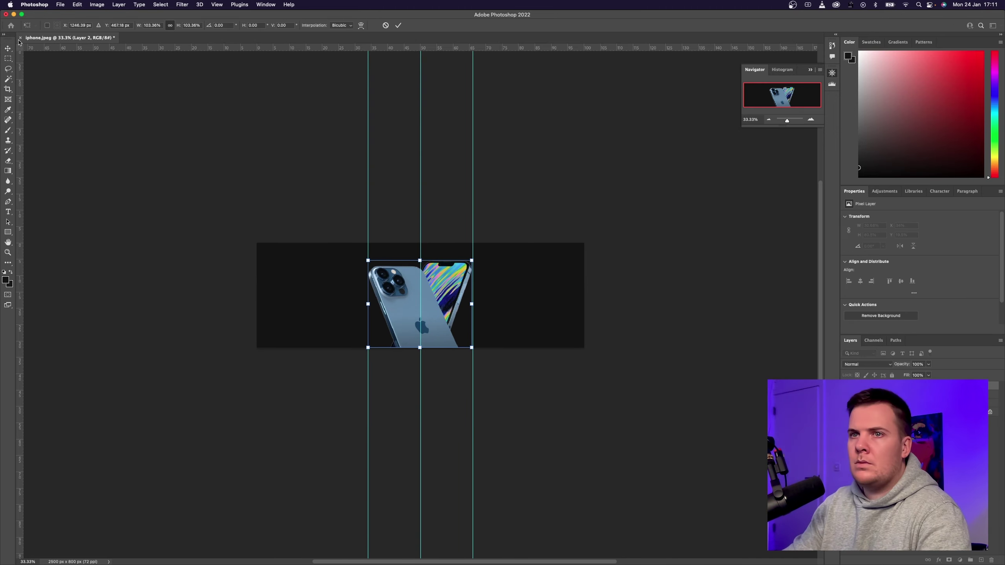
Export the banner as a JPG using Save for Web.
left_click(60, 4)
mouse_move(67, 115)
left_click(224, 145)
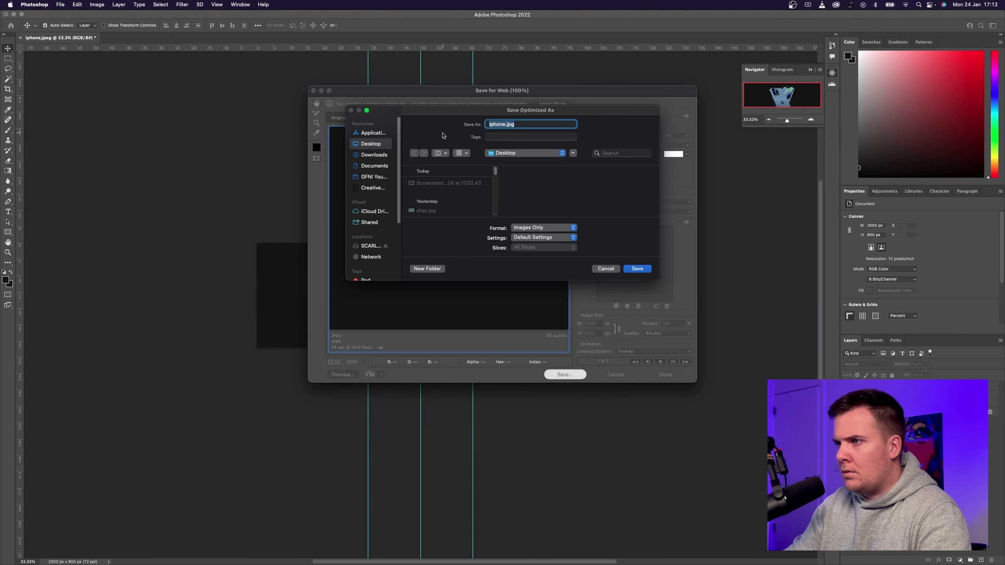
left_click(636, 268)
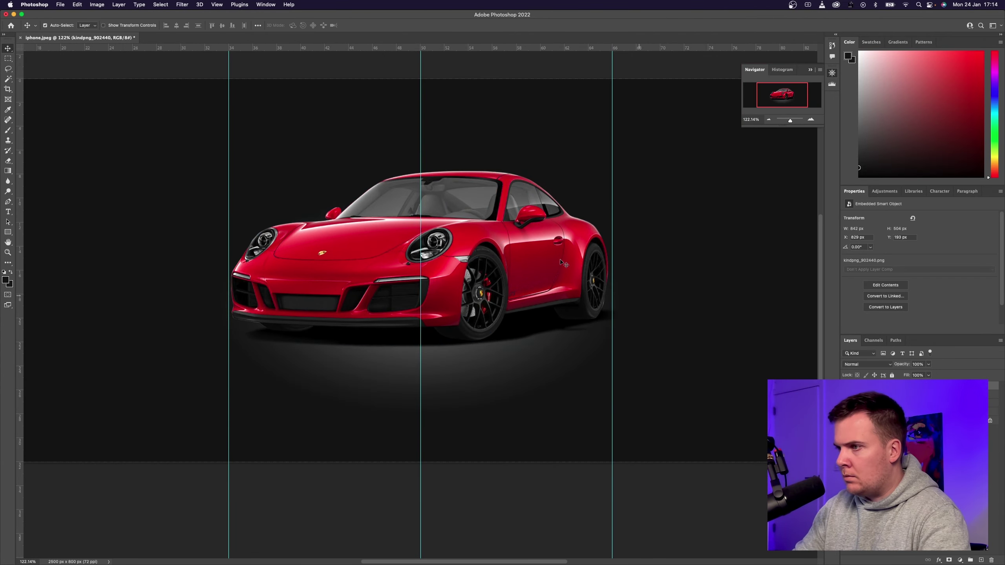
left_click(60, 5)
left_click(201, 145)
left_click(636, 268)
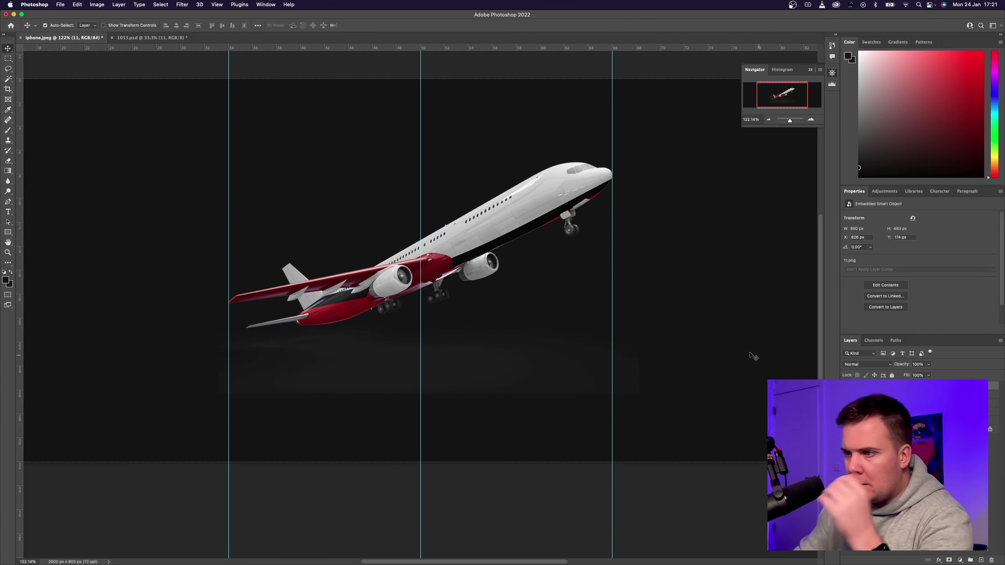
Move and enlarge the airplane over the red car, rasterizing its layer.
left_click_drag(437, 260, 378, 328)
key("super+t")
left_click_drag(581, 231, 690, 171)
key("Return")
key("e")
left_click(349, 361)
key("Return")
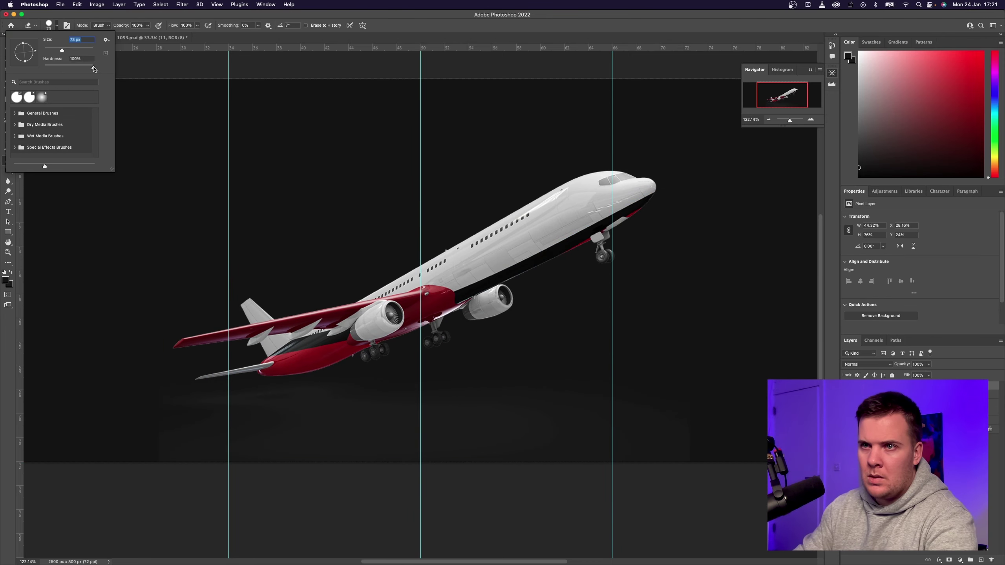
scroll(145, 359, "down", 2)
left_click(10, 48)
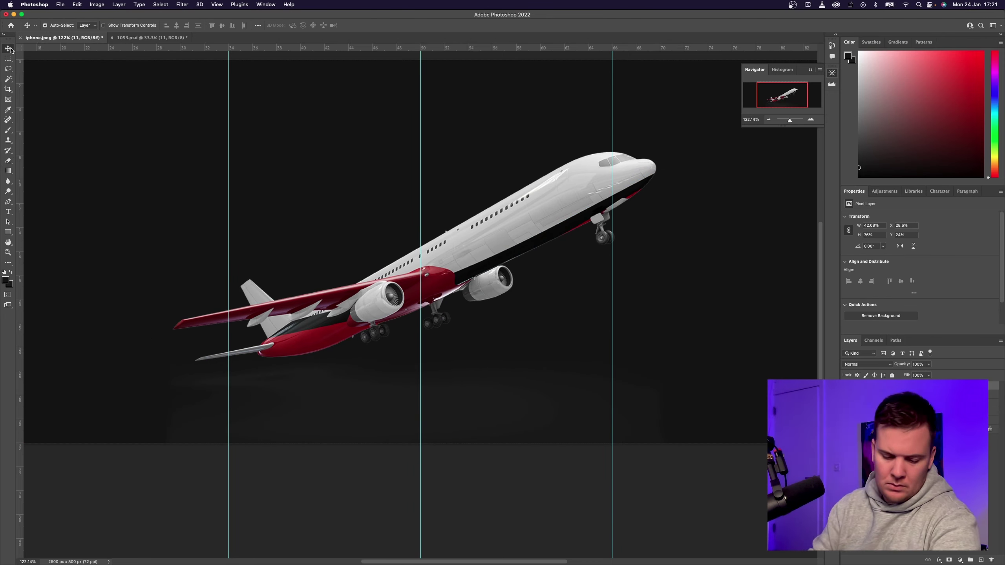
Export the updated banner again with Save for Web.
left_click(60, 4)
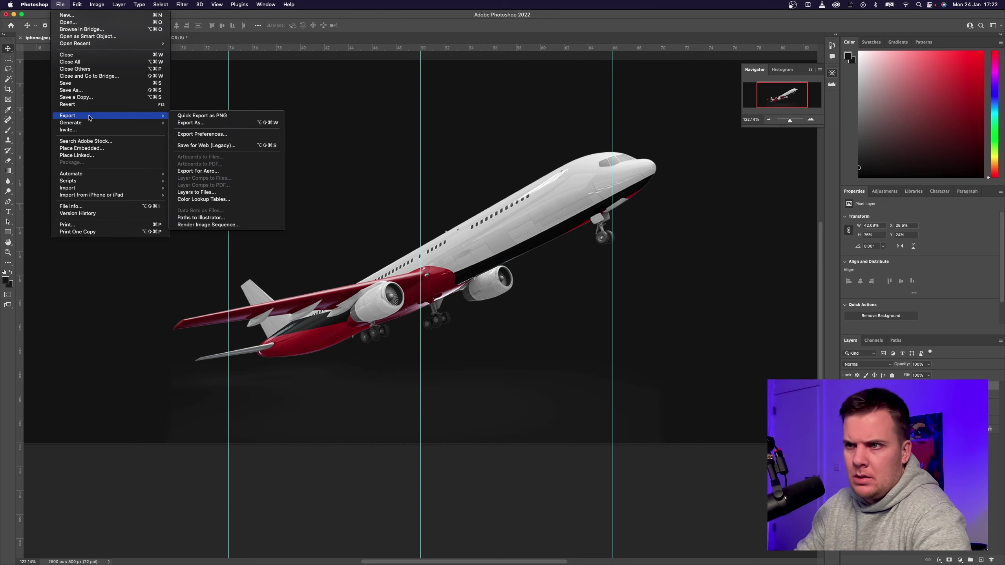
left_click(206, 149)
key("Return")
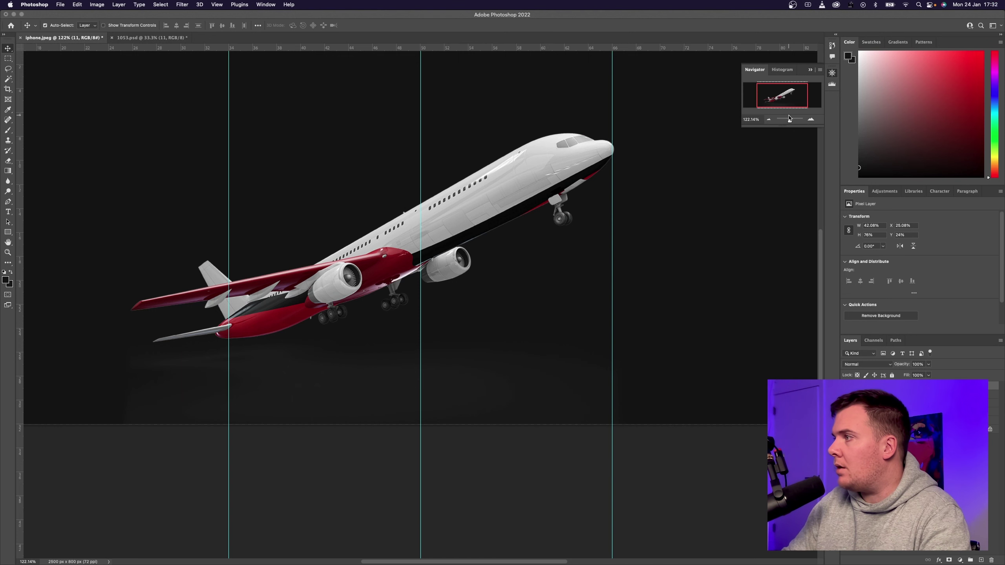
Toggle the airplane, red car and phone layers, then minimise Photoshop and return to the browser.
left_click_drag(789, 120, 787, 120)
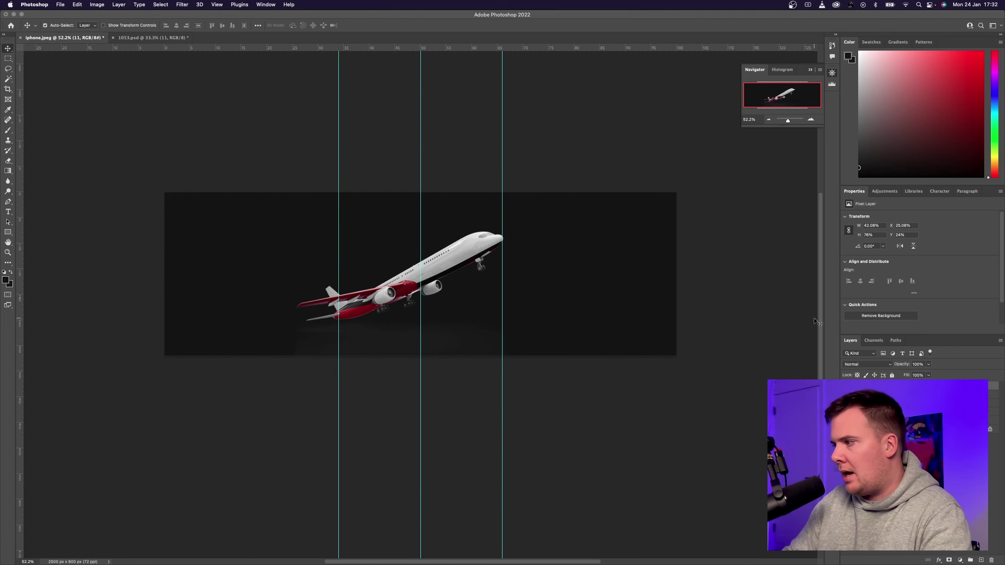
left_click(846, 385)
left_click(845, 394)
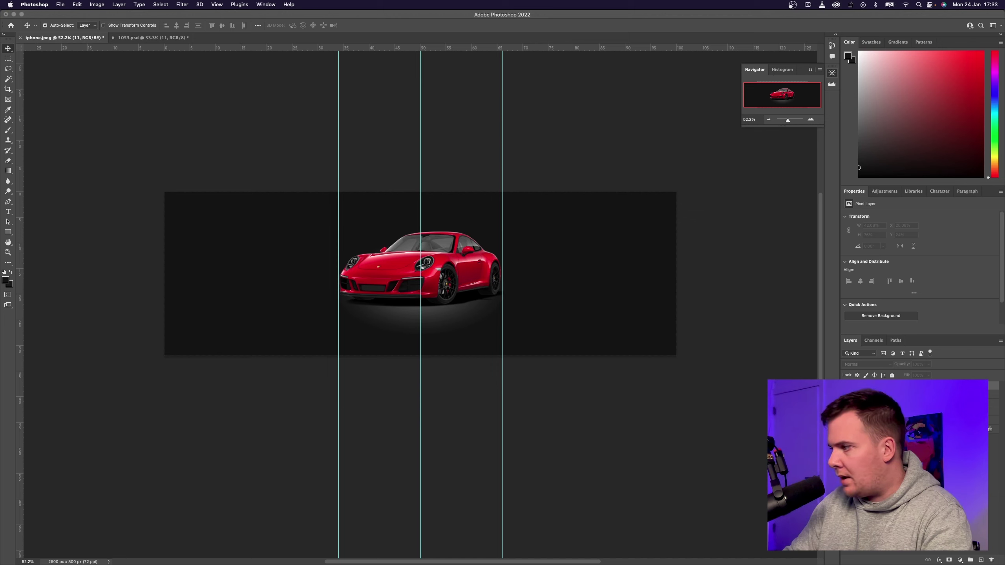
left_click(845, 395)
left_click(846, 403)
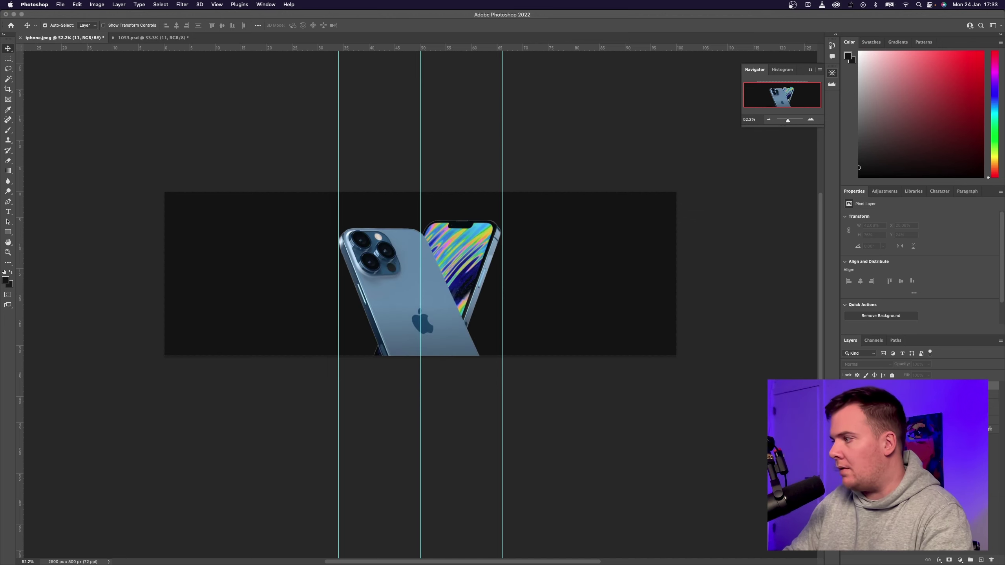
left_click(846, 403)
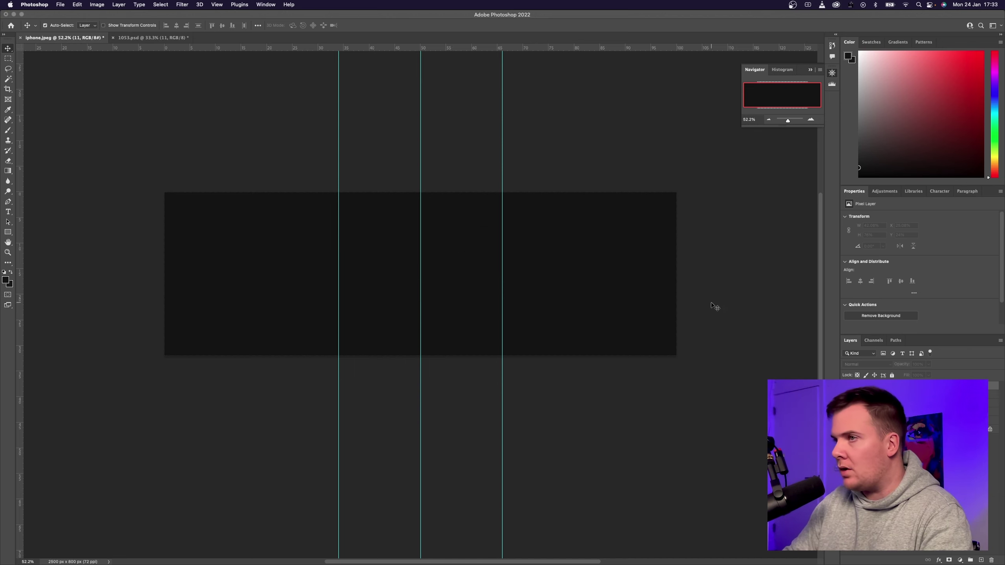
left_click(13, 14)
left_click(359, 113)
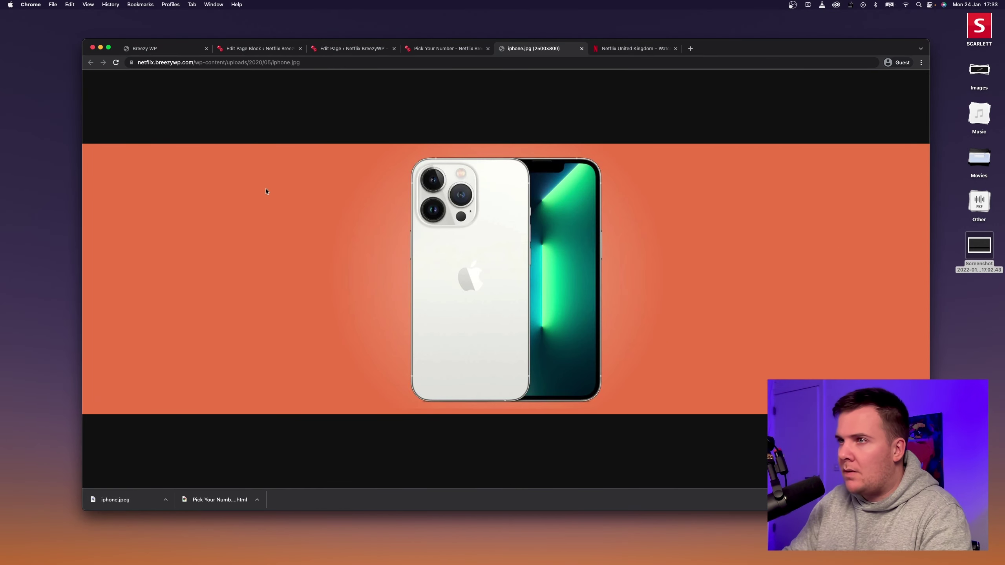
Go to Products > All Products and open the live site in a new tab.
left_click(350, 49)
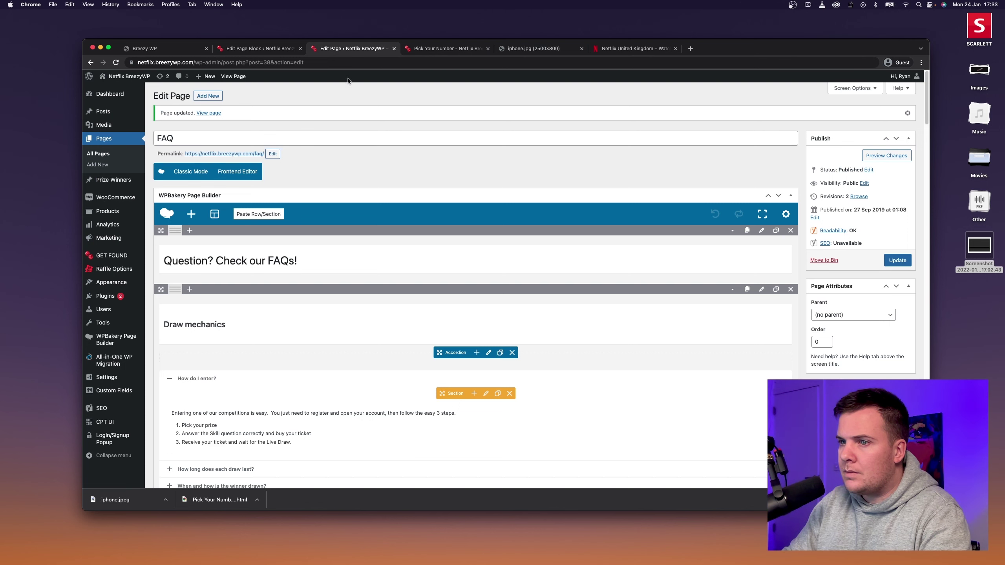
mouse_move(115, 204)
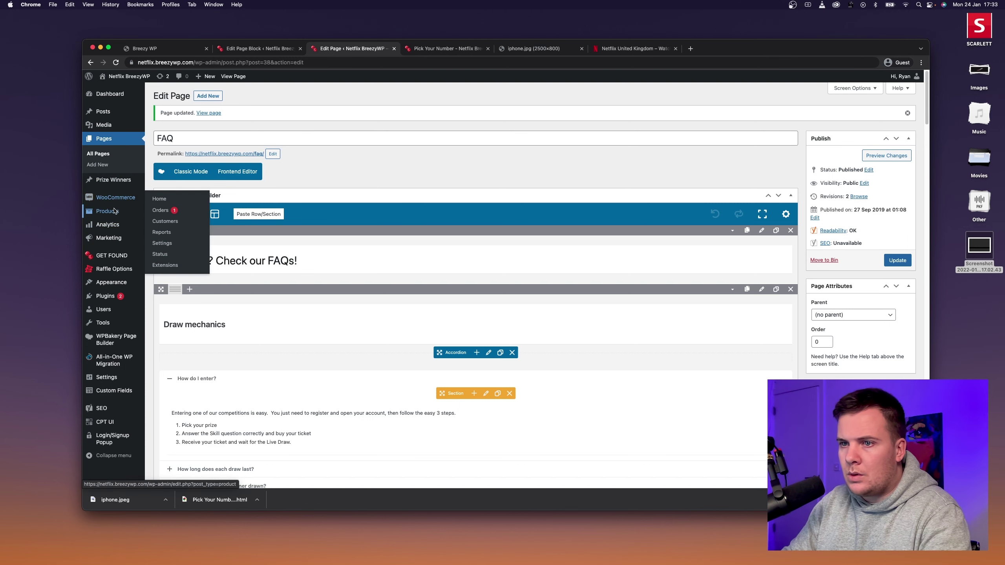
left_click(168, 213)
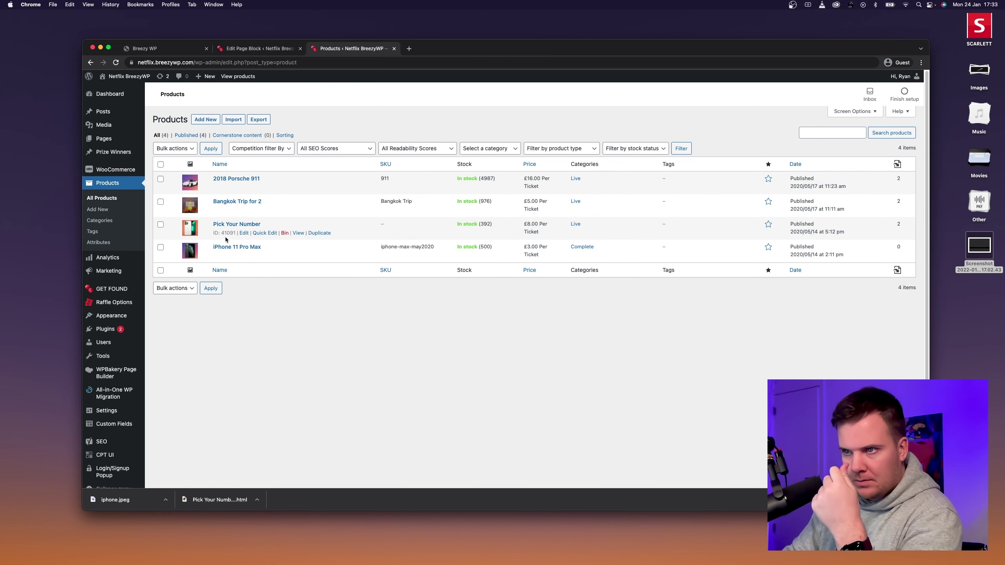
right_click(125, 88)
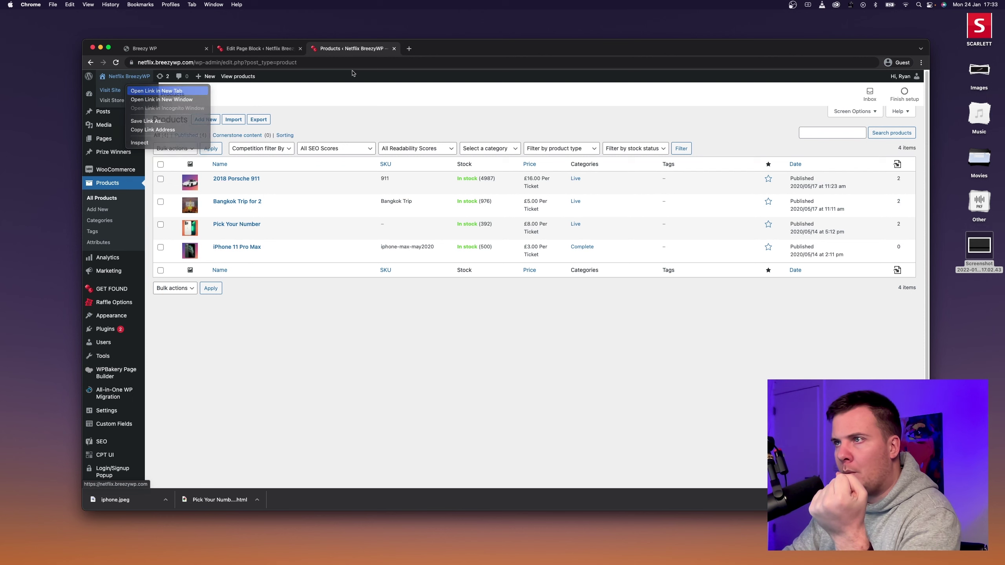
left_click(156, 90)
left_click(447, 48)
scroll(382, 250, "down", 2)
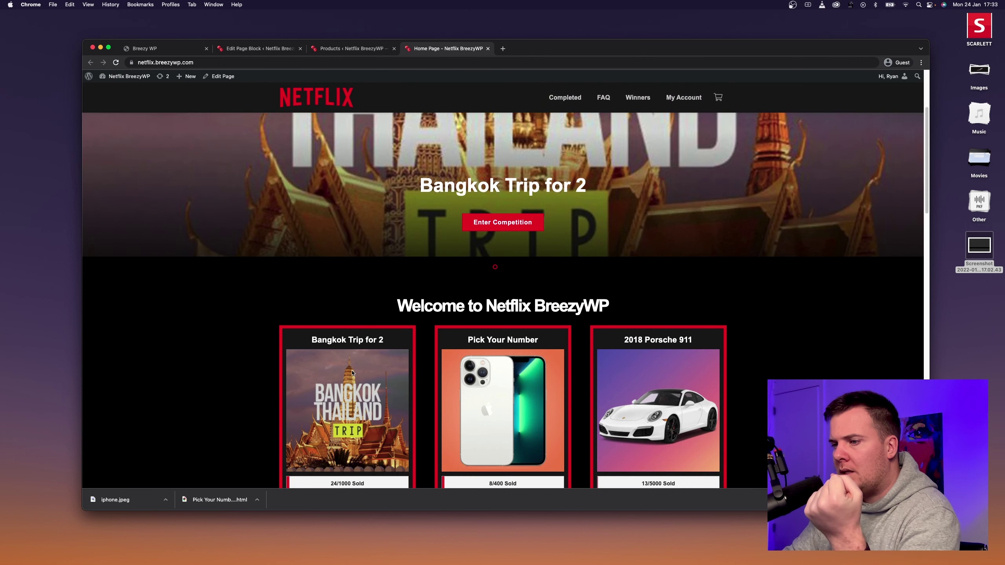
scroll(505, 395, "down", 2)
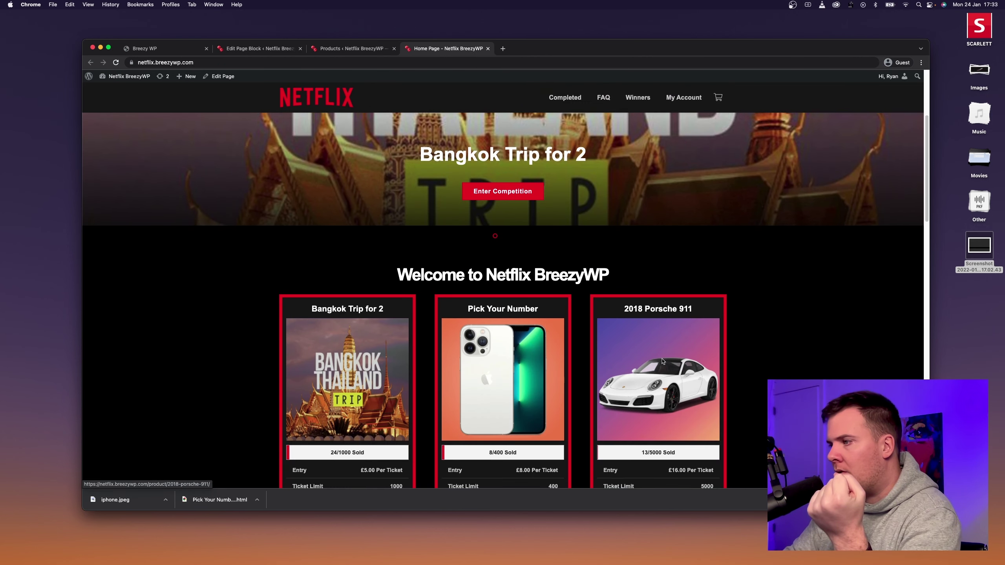
Cmd-click Edit on 2018 Porsche 911, Bangkok Trip for 2 and Pick Your Number, then view the Porsche.
left_click(348, 49)
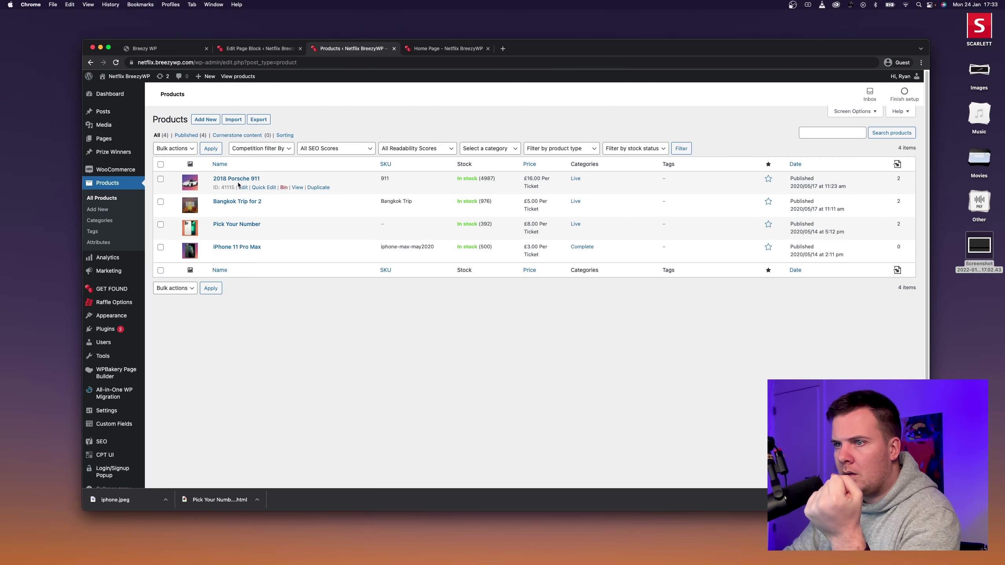
left_click(244, 187, "super")
left_click(244, 210, "super")
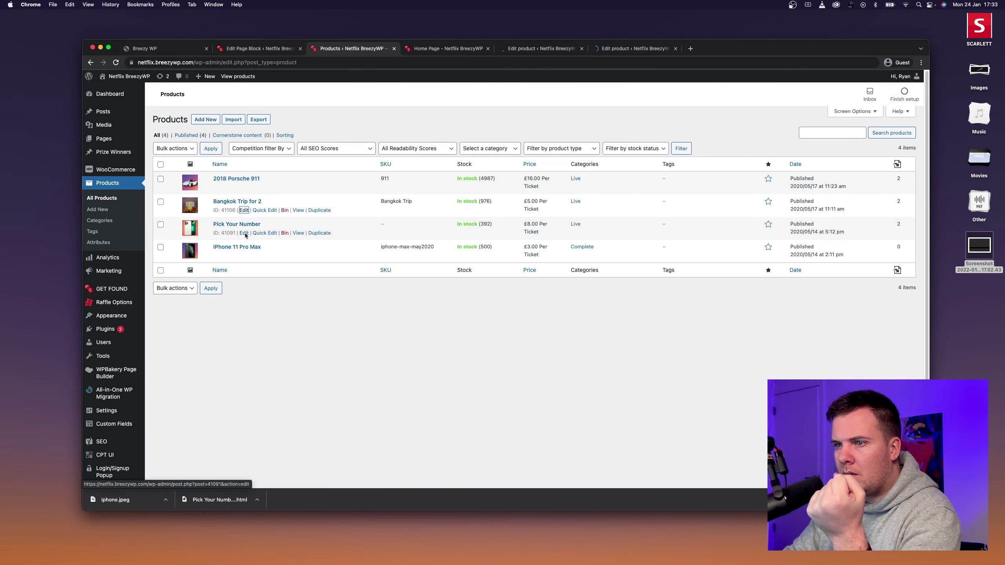
left_click(244, 233, "super")
left_click(454, 52)
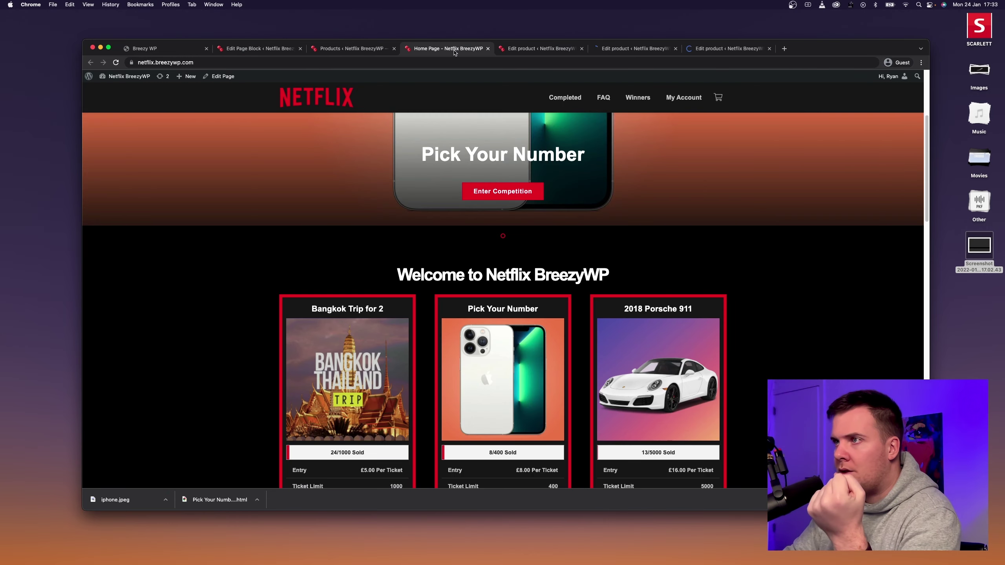
left_click(517, 54)
scroll(831, 316, "down", 8)
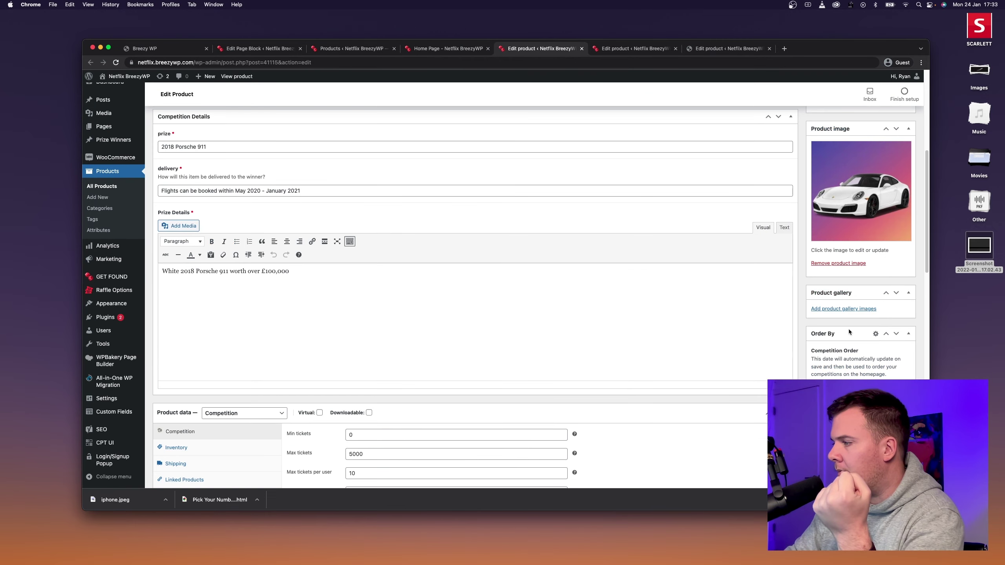
Remove the Porsche's old image and upload the 911, iphone and plane banners to the media library.
left_click(838, 263)
left_click(833, 145)
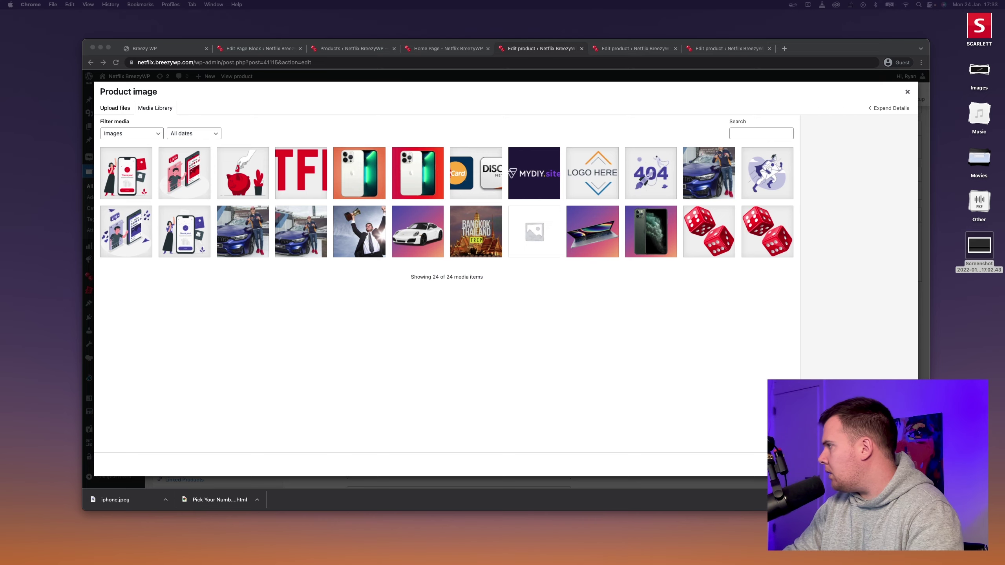
left_click_drag(1003, 274, 461, 268)
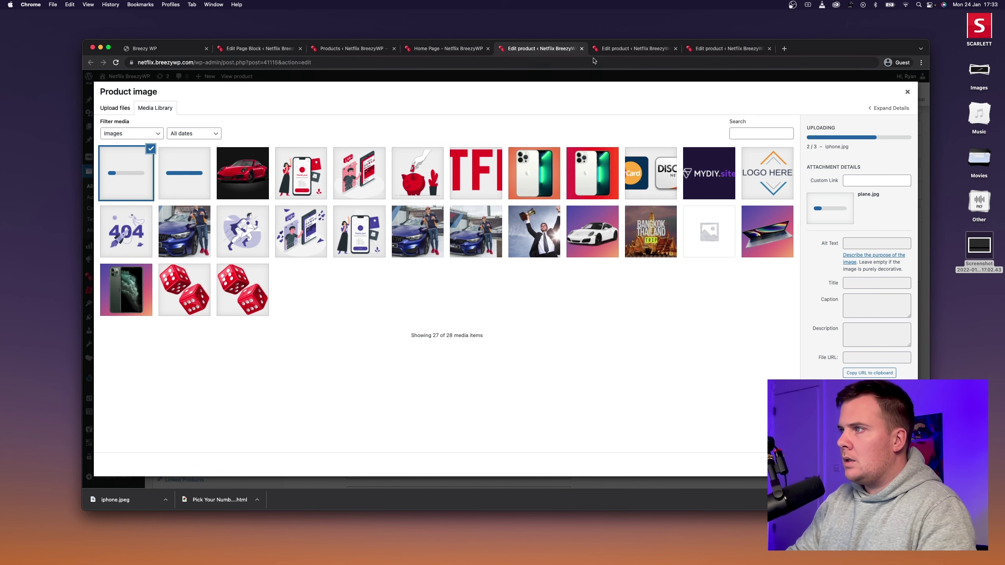
Set 911.jpg as the 2018 Porsche 911 product image and update the product.
left_click(605, 51)
key("ctrl+Tab")
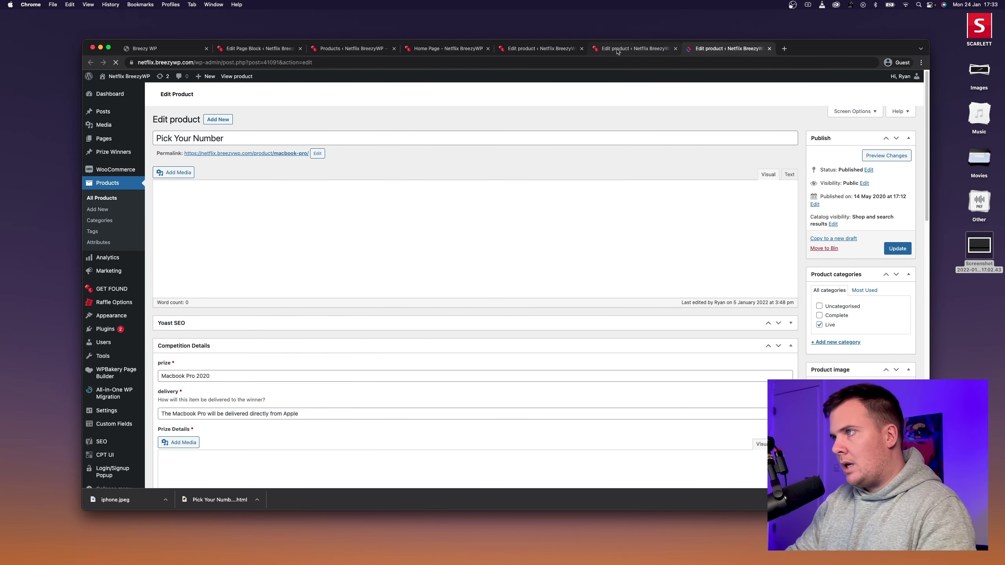
left_click(538, 48)
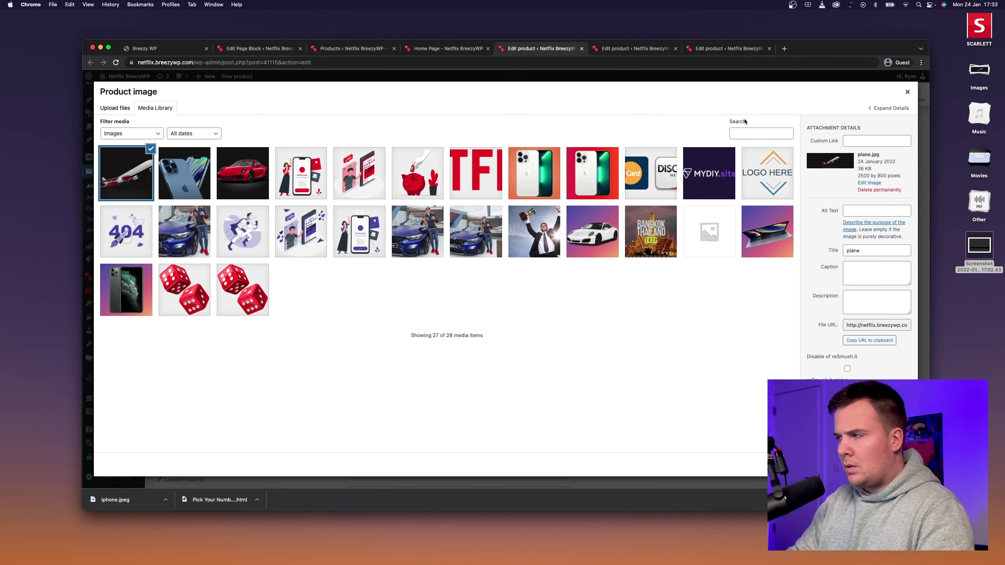
left_click(239, 178)
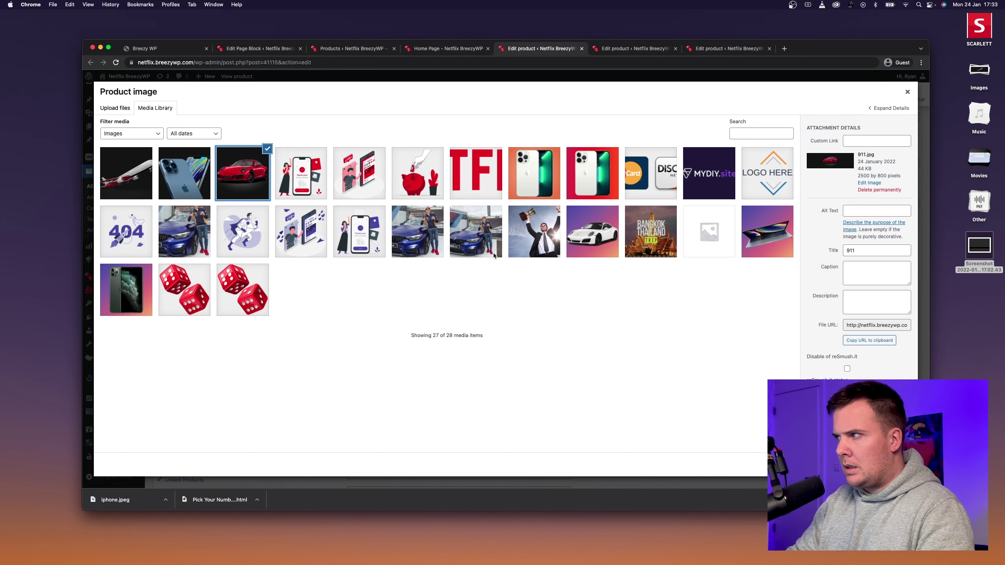
key("Escape")
scroll(870, 217, "up", 7)
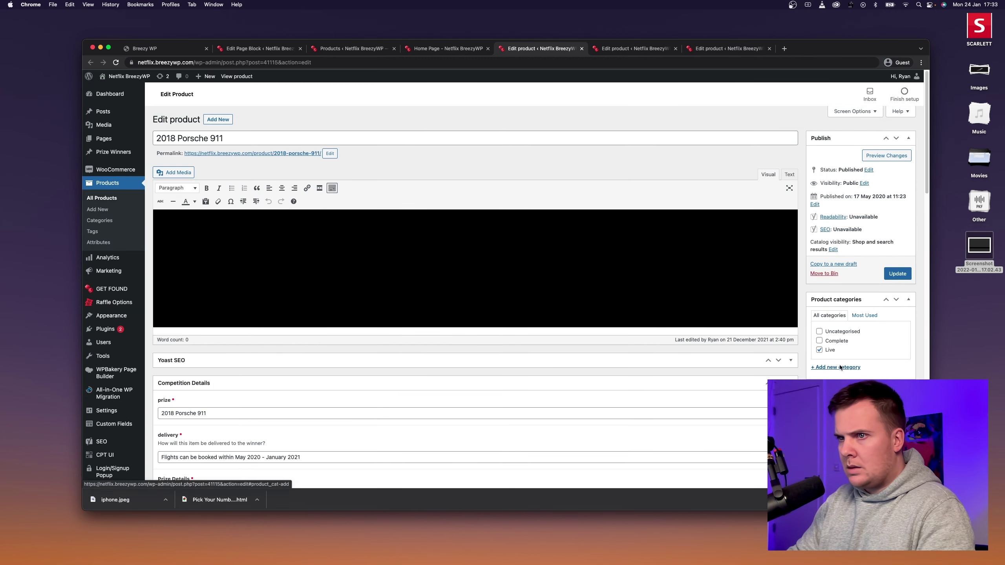
left_click(897, 273)
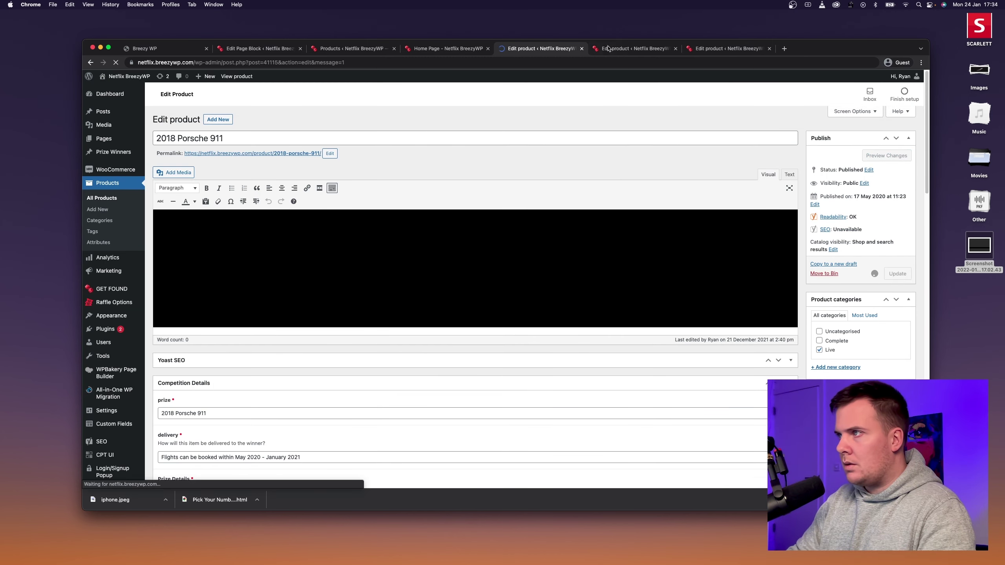
Replace the Bangkok Trip for 2 product image with the plane banner.
scroll(833, 376, "down", 4)
scroll(871, 343, "down", 5)
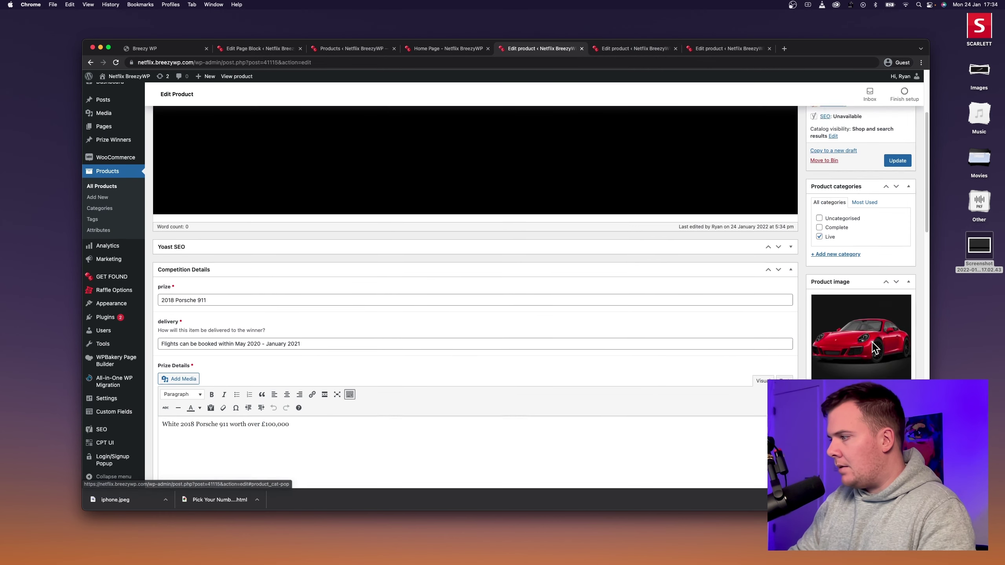
left_click(640, 48)
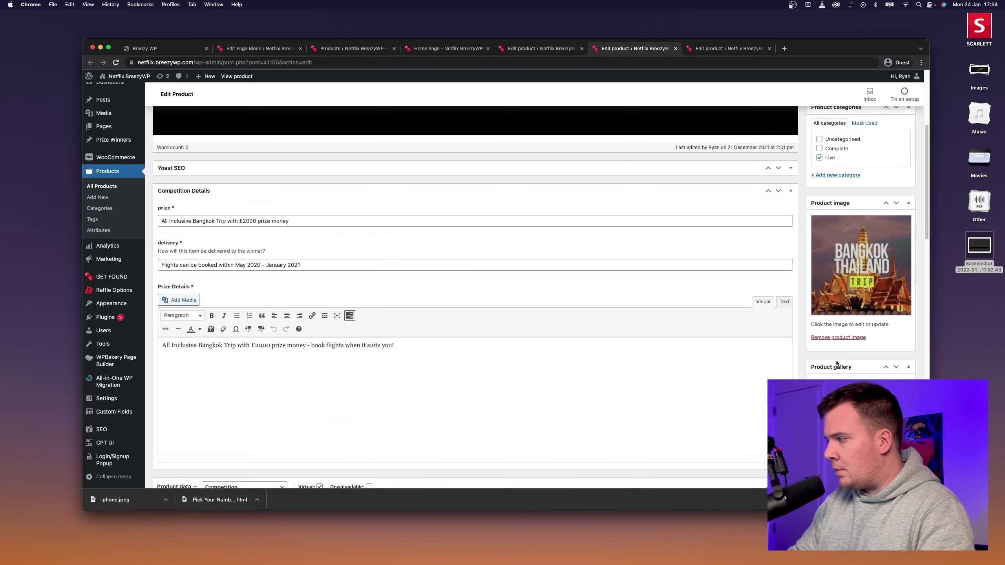
scroll(843, 258, "down", 6)
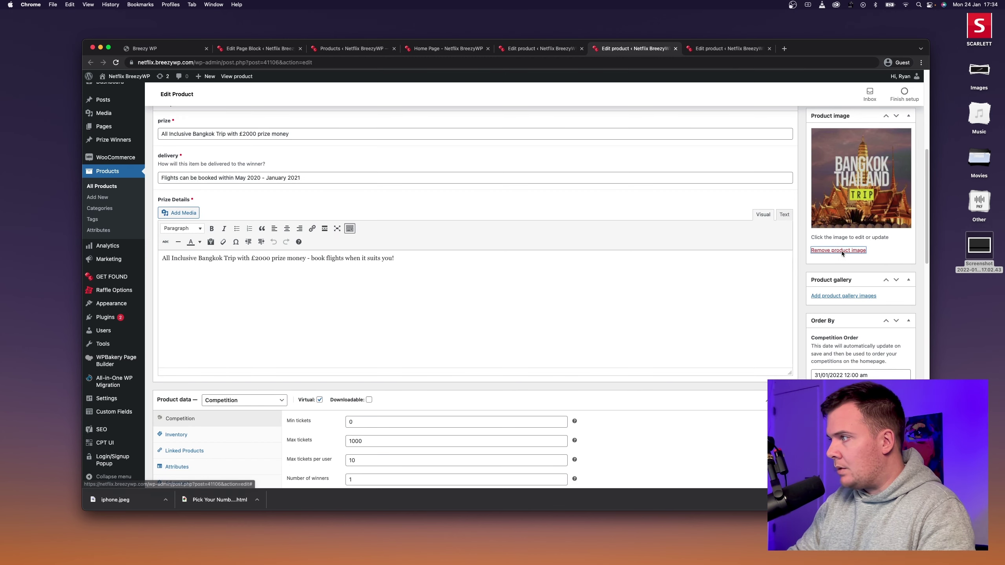
left_click(838, 250)
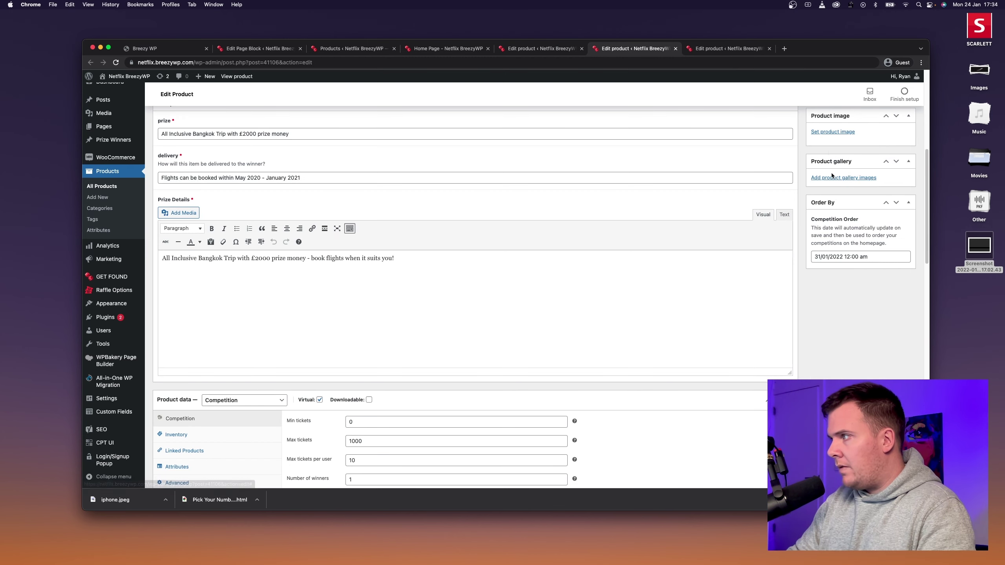
left_click(836, 132)
left_click(112, 172)
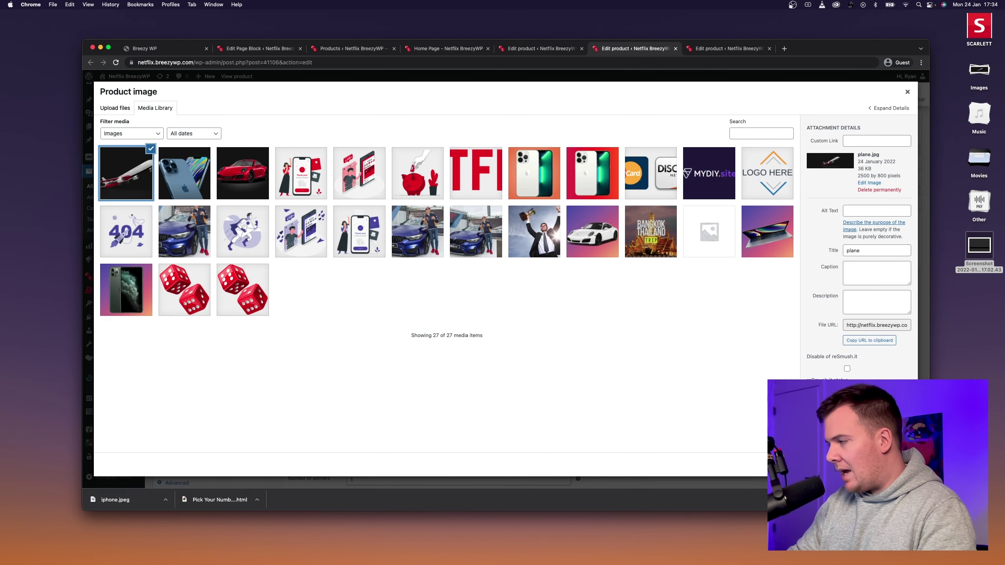
left_click(883, 464)
Update the Bangkok Trip for 2 product to save the new image.
scroll(873, 241, "up", 7)
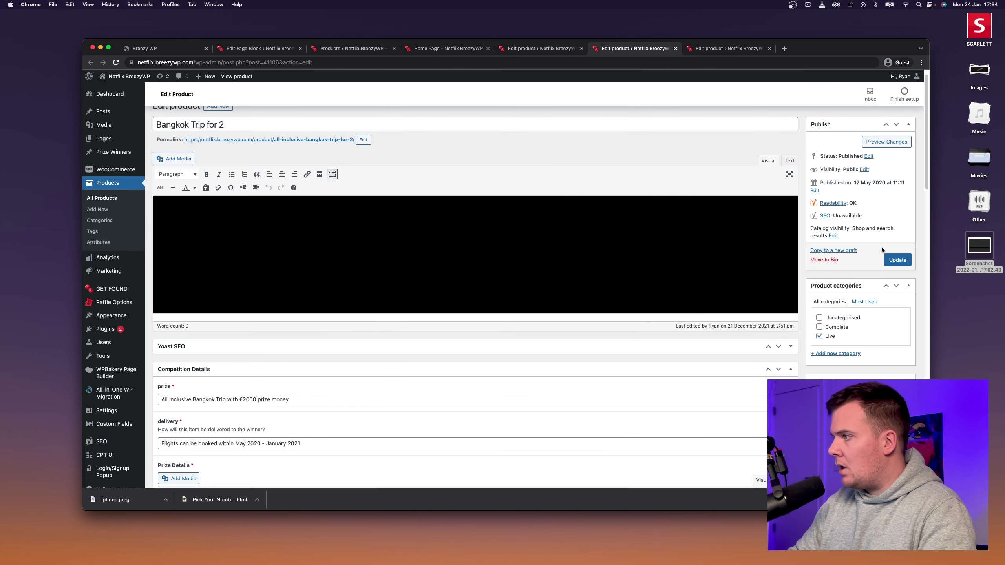
scroll(871, 256, "down", 5)
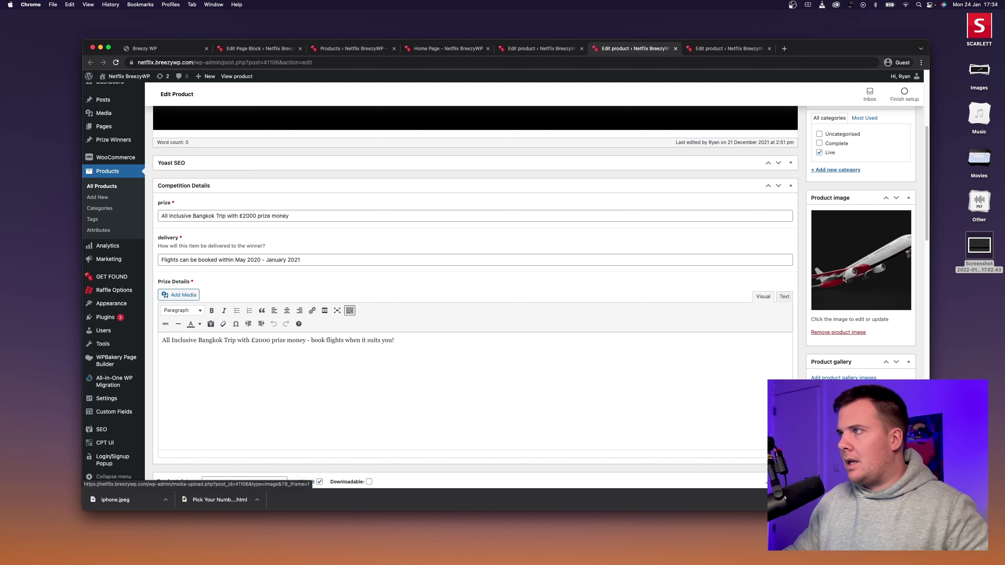
scroll(820, 253, "up", 5)
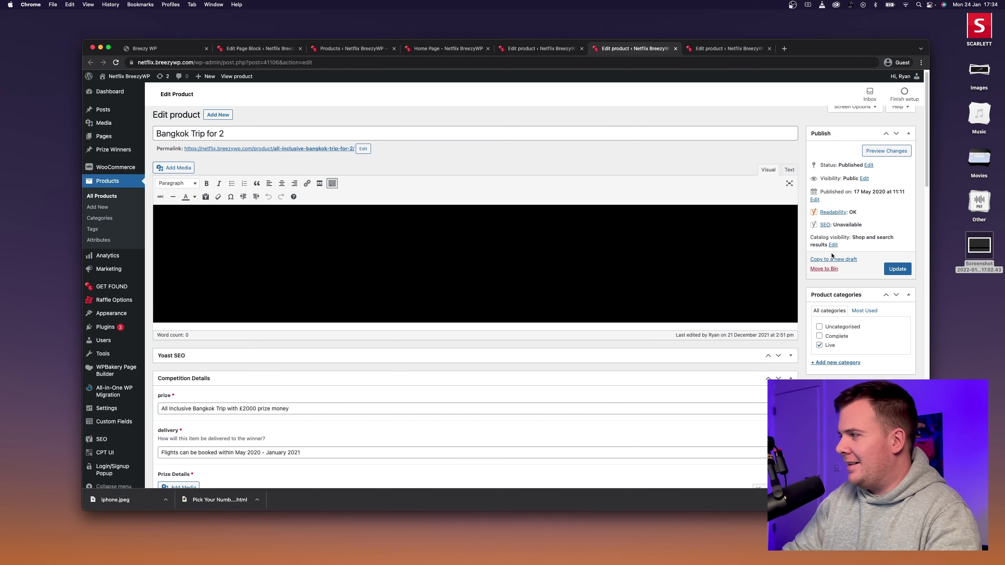
left_click(897, 269)
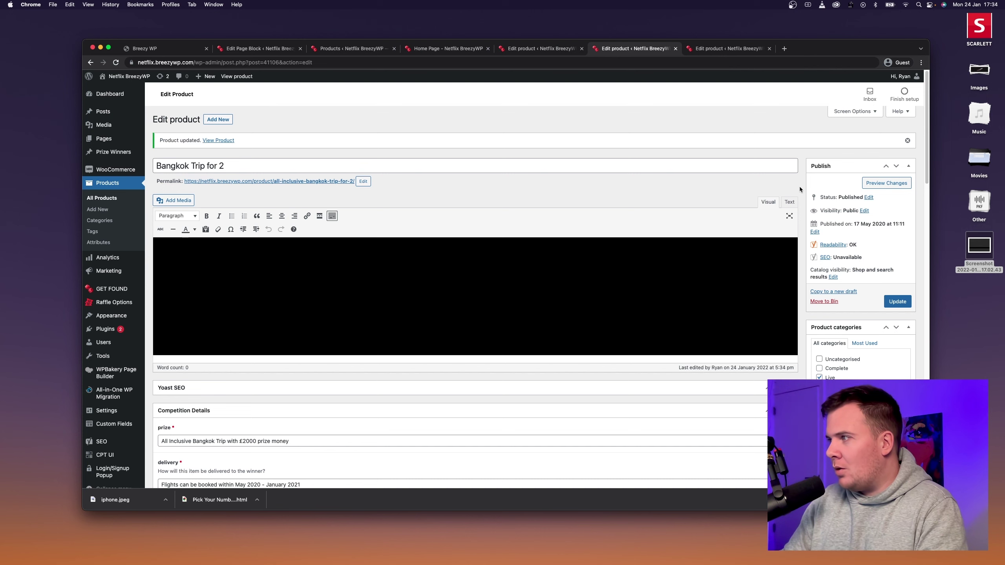
Swap Pick Your Number's product image for the iPhone banner and update the product.
key("ctrl+Tab")
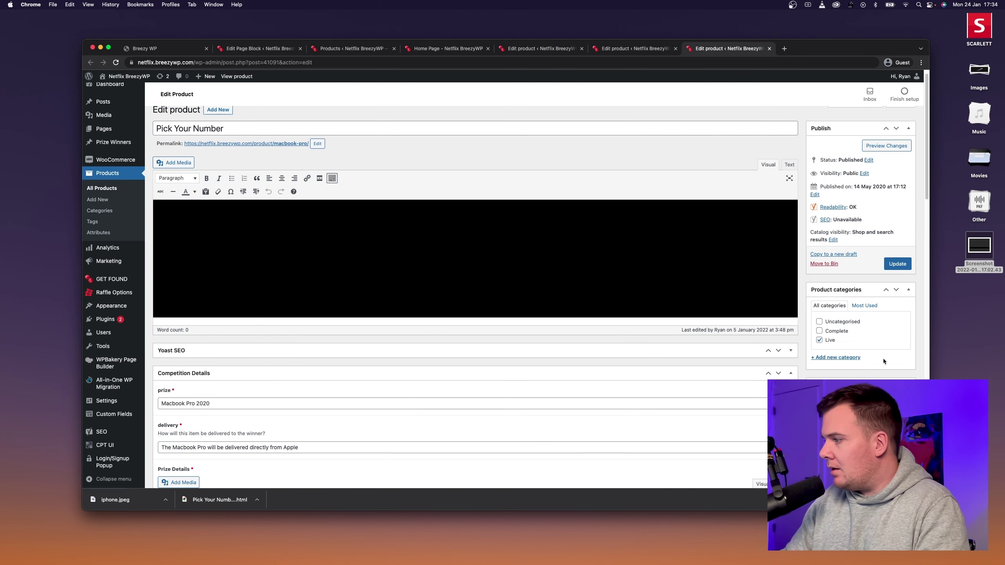
scroll(884, 362, "down", 8)
left_click(838, 216)
left_click(834, 143)
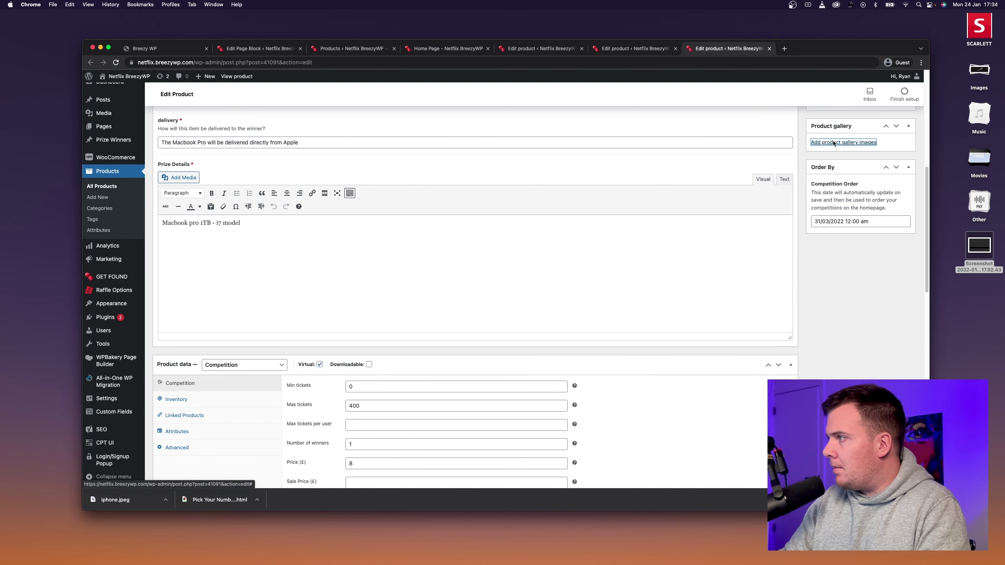
left_click(904, 94)
scroll(870, 198, "up", 6)
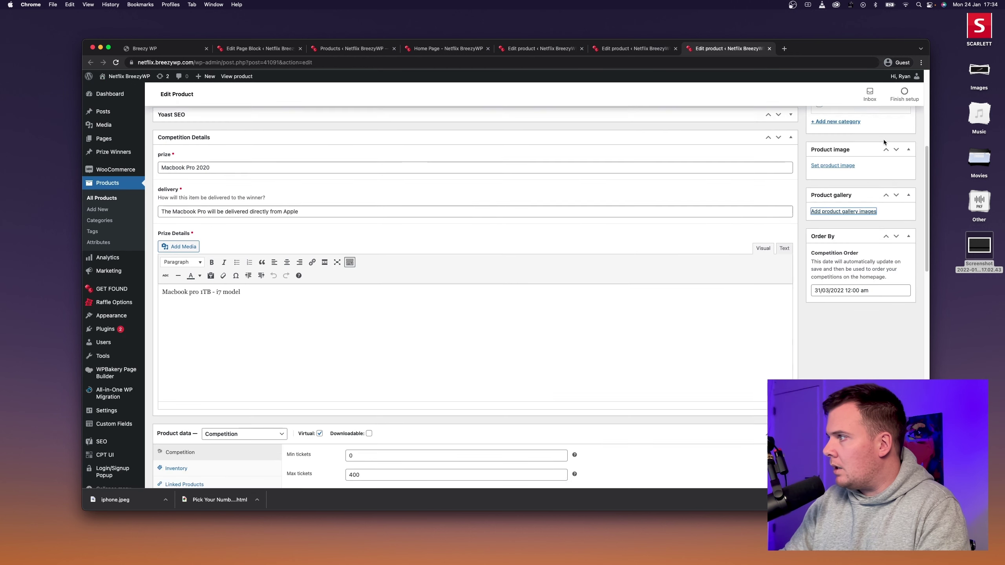
left_click(830, 340)
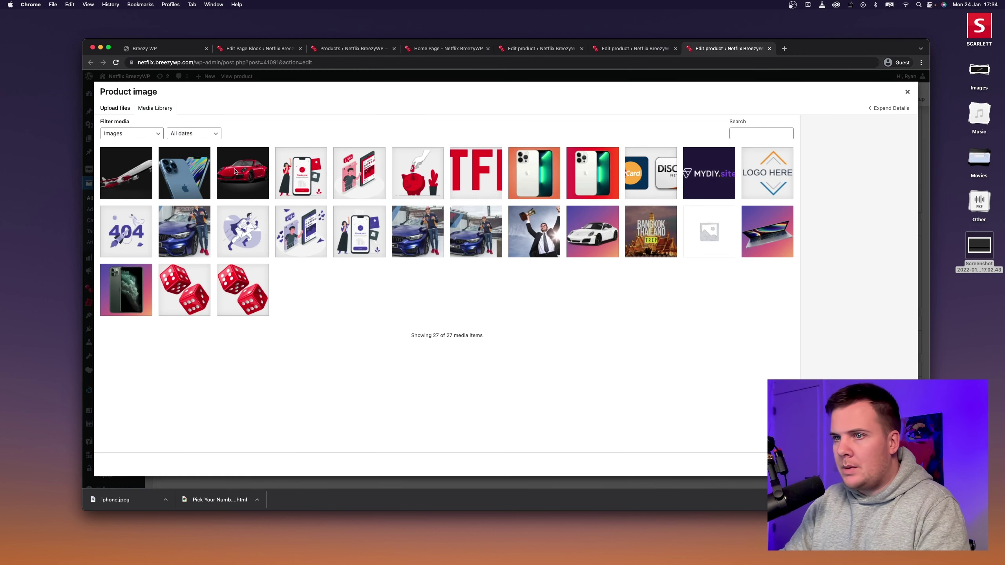
left_click(190, 188)
left_click(882, 465)
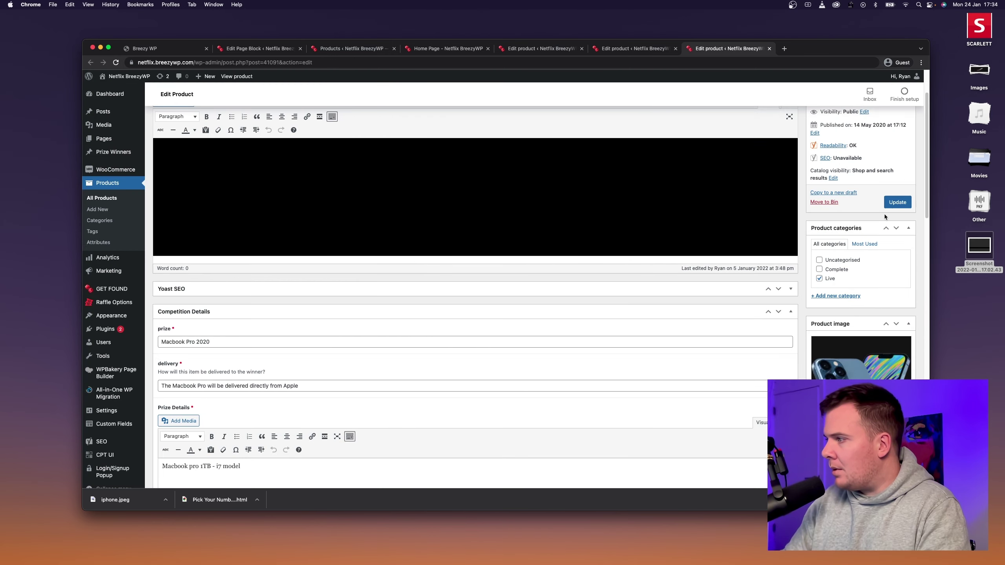
left_click(896, 202)
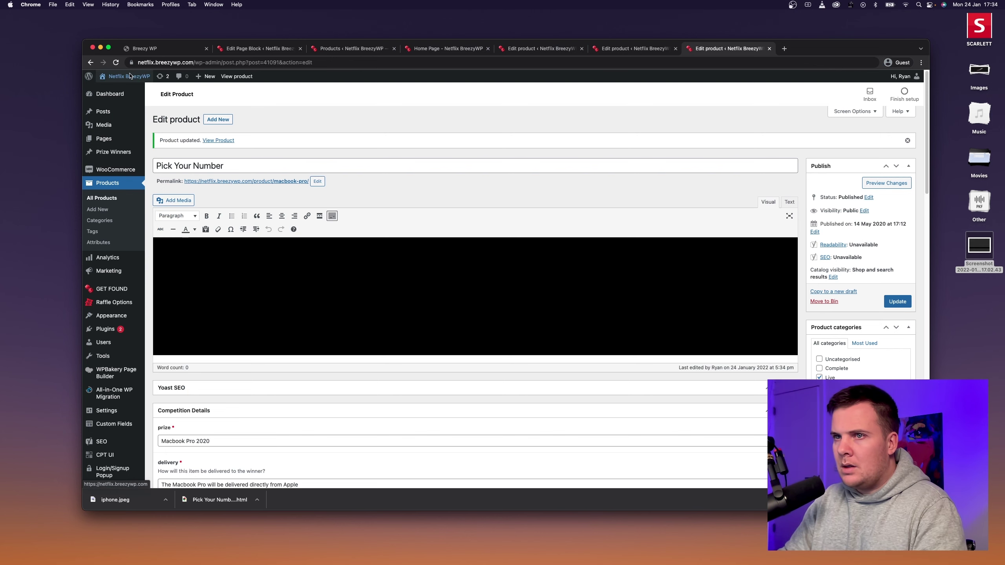
Visit the live site, view the Bangkok Trip for 2 competition, and review the home page cards.
left_click(117, 90)
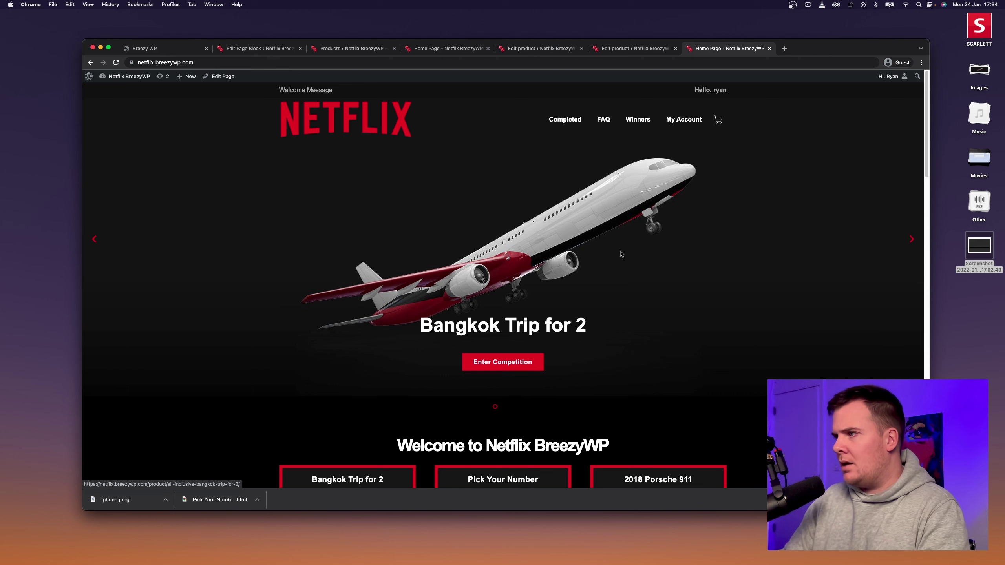
left_click(659, 227)
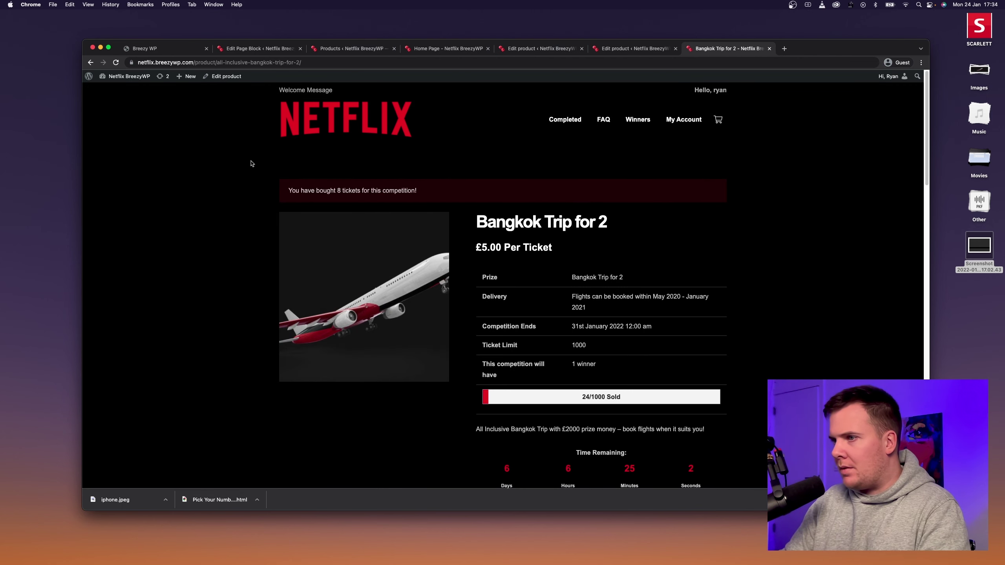
key("super+bracketleft")
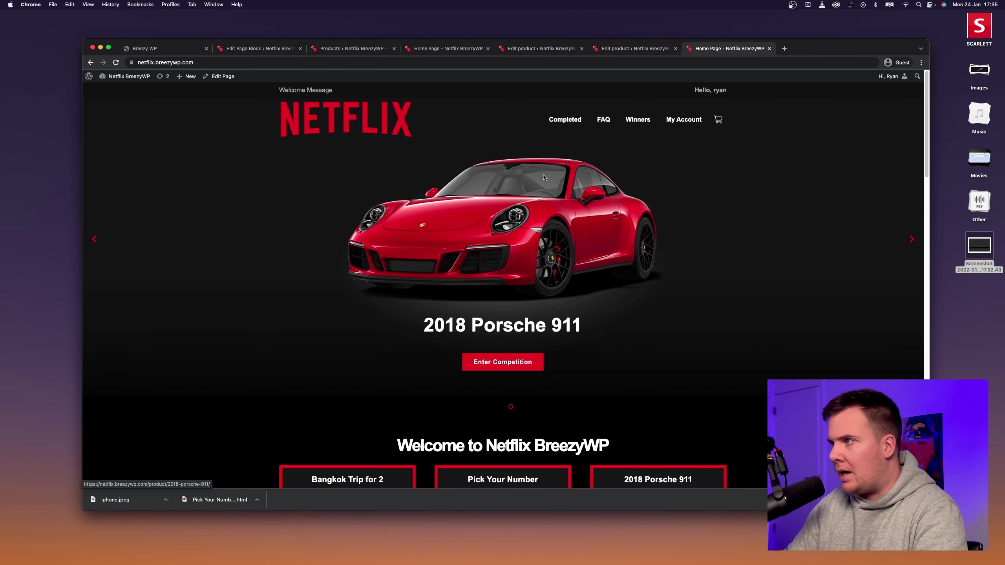
scroll(575, 177, "down", 10)
scroll(574, 177, "up", 3)
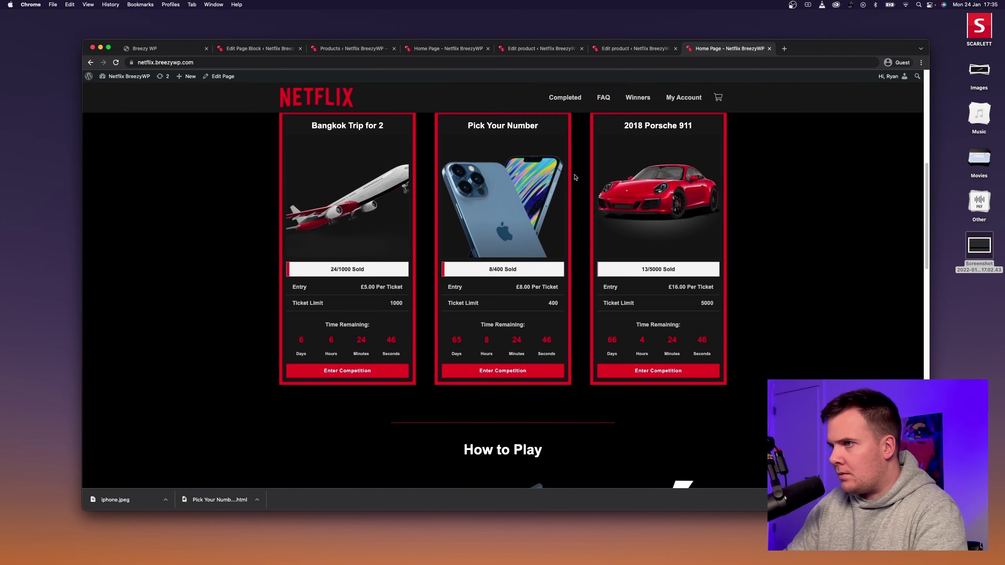
scroll(575, 177, "down", 6)
scroll(574, 177, "down", 15)
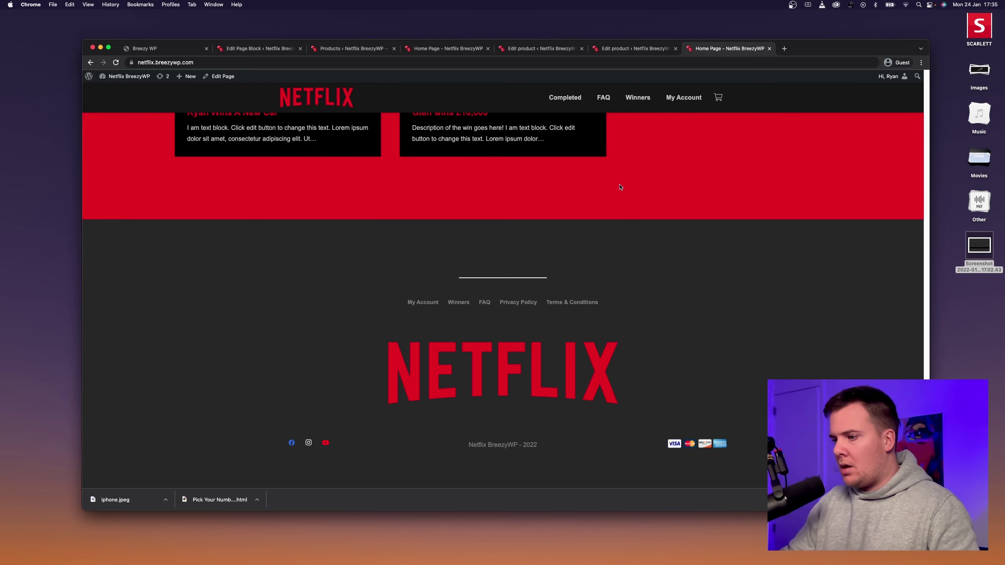
scroll(615, 277, "up", 15)
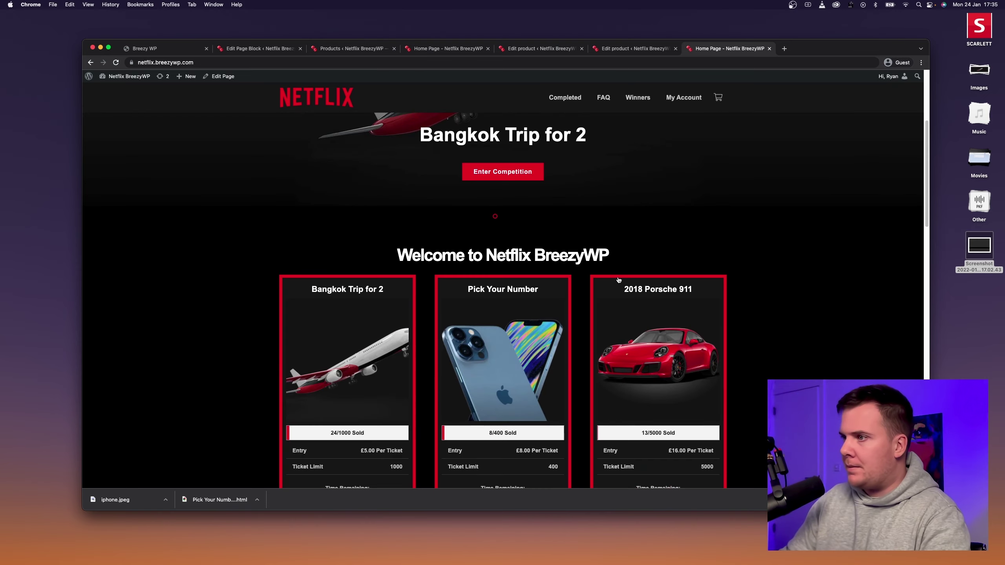
scroll(576, 284, "down", 5)
Check the 2018 Porsche 911 competition page, then return to the home page.
left_click(646, 189)
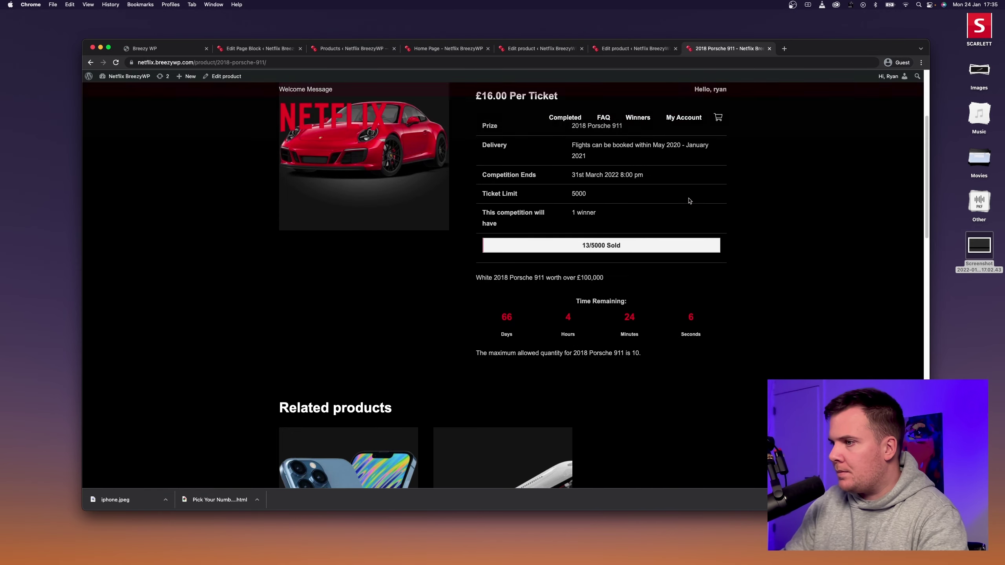
scroll(536, 304, "down", 7)
scroll(534, 299, "up", 8)
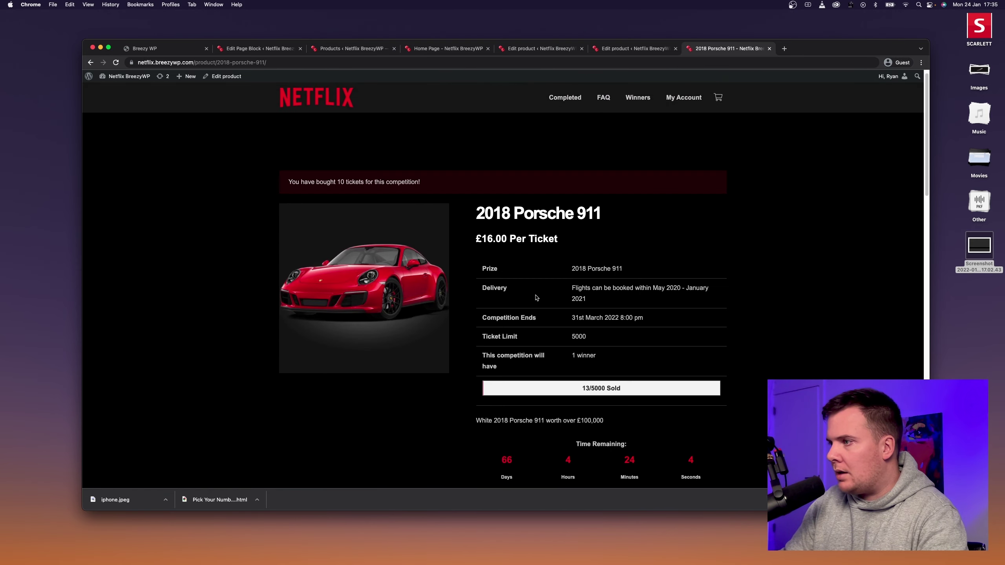
left_click(349, 125)
Pick ticket 290 from the 281-320 range in Pick Your Number and answer Apple.
scroll(463, 257, "down", 5)
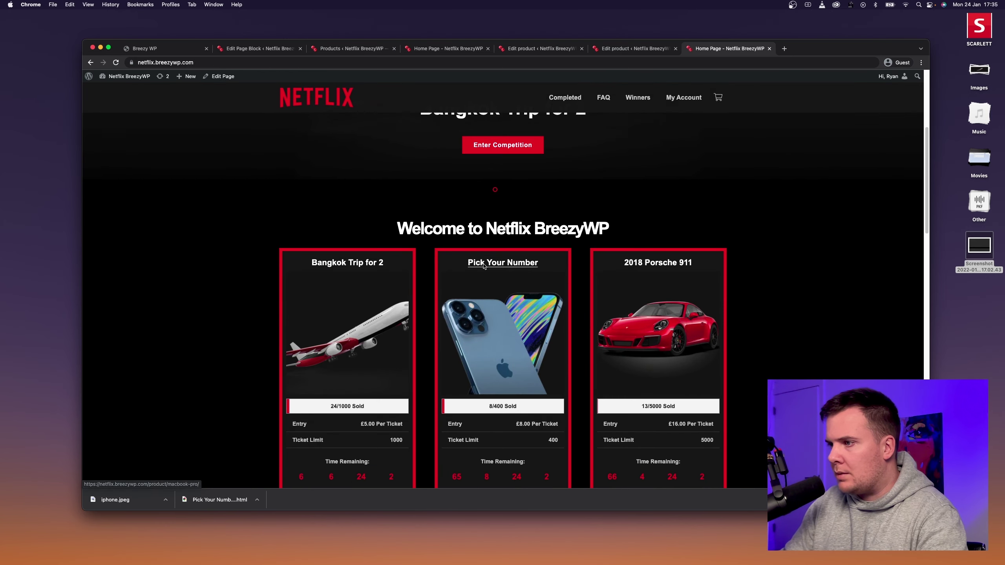
left_click(462, 263)
scroll(463, 263, "down", 5)
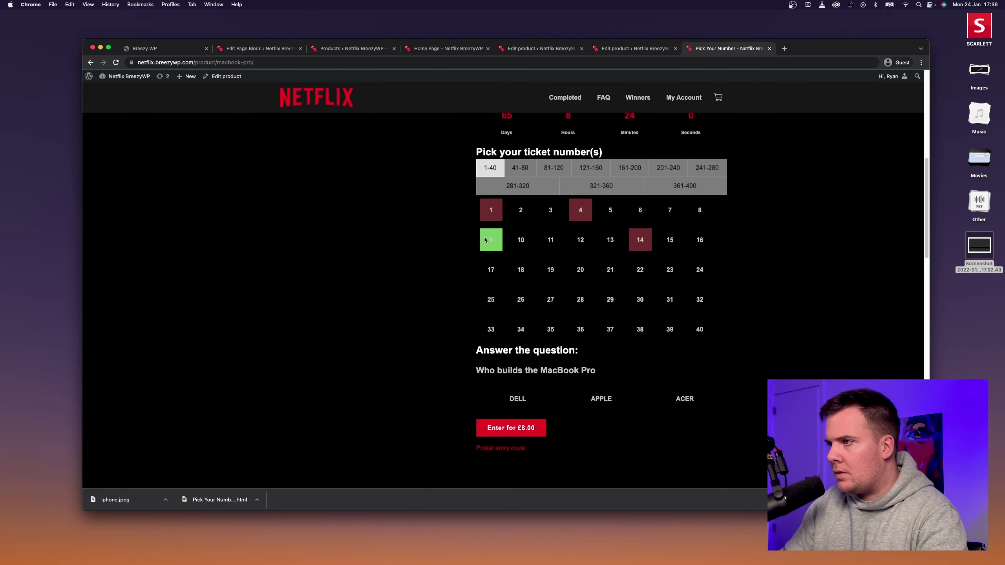
left_click(526, 182)
left_click(520, 240)
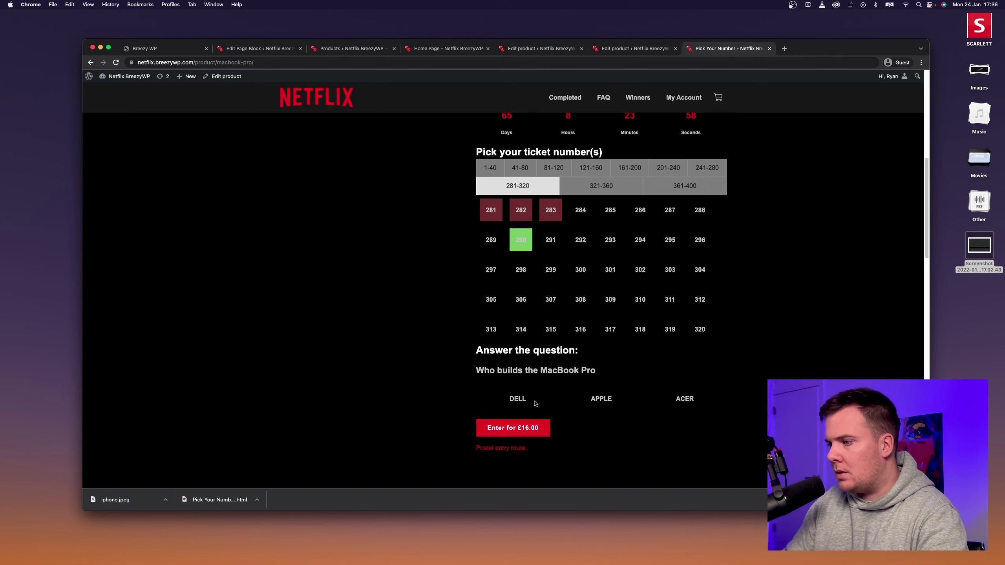
left_click(535, 428)
left_click(566, 267)
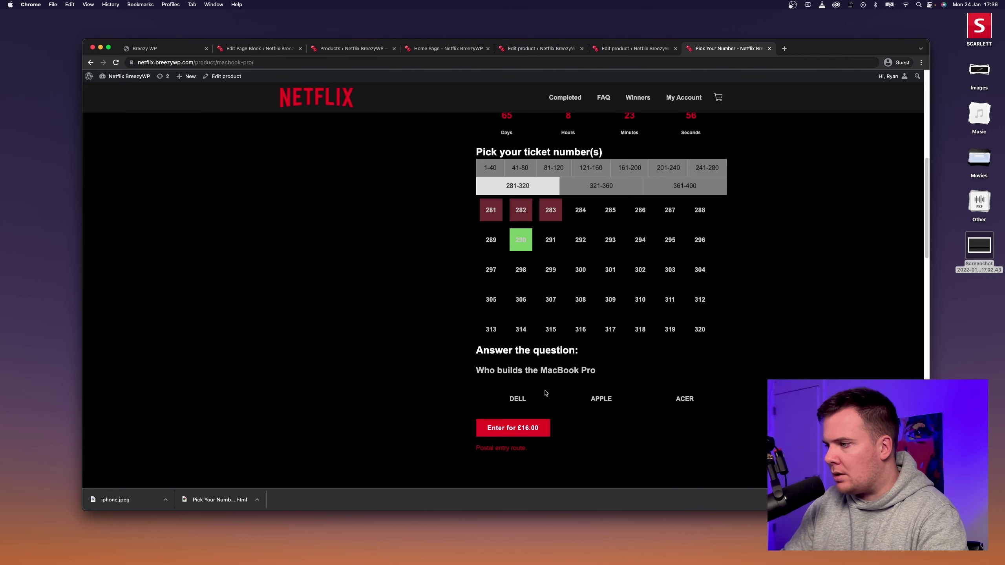
left_click(593, 407)
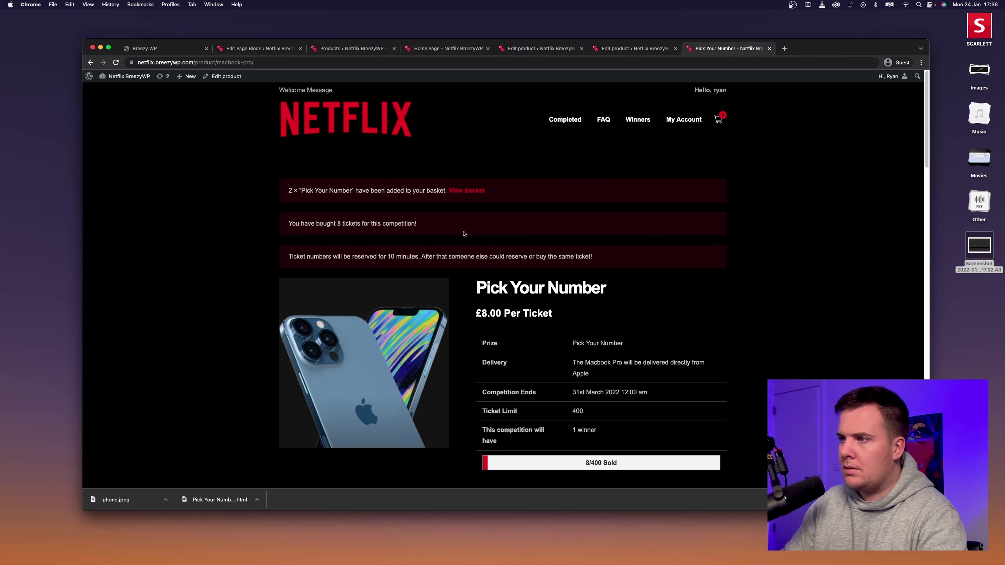
Go from the basket to checkout and review the two tickets totalling £16.00.
left_click(466, 191)
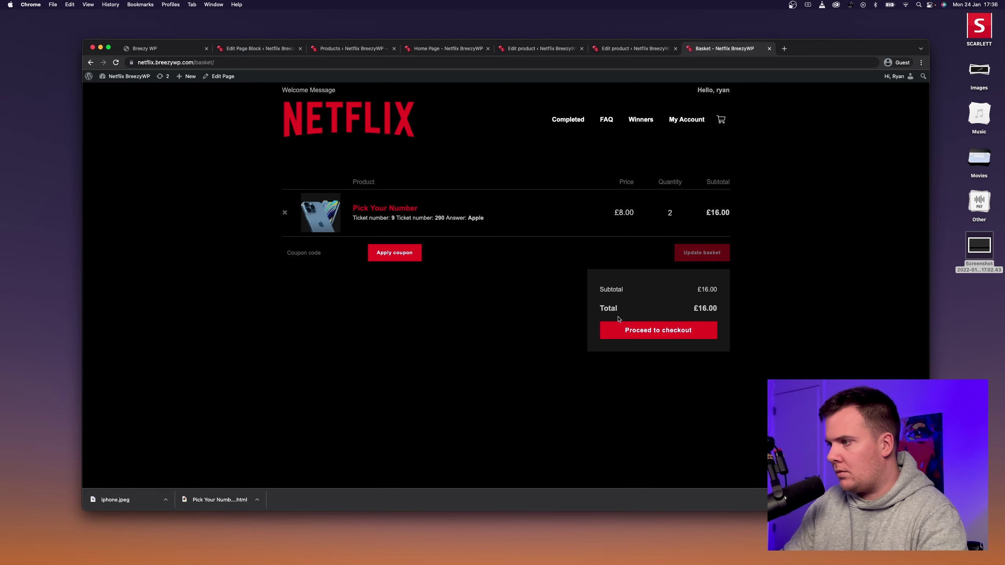
left_click(621, 328)
scroll(489, 282, "down", 5)
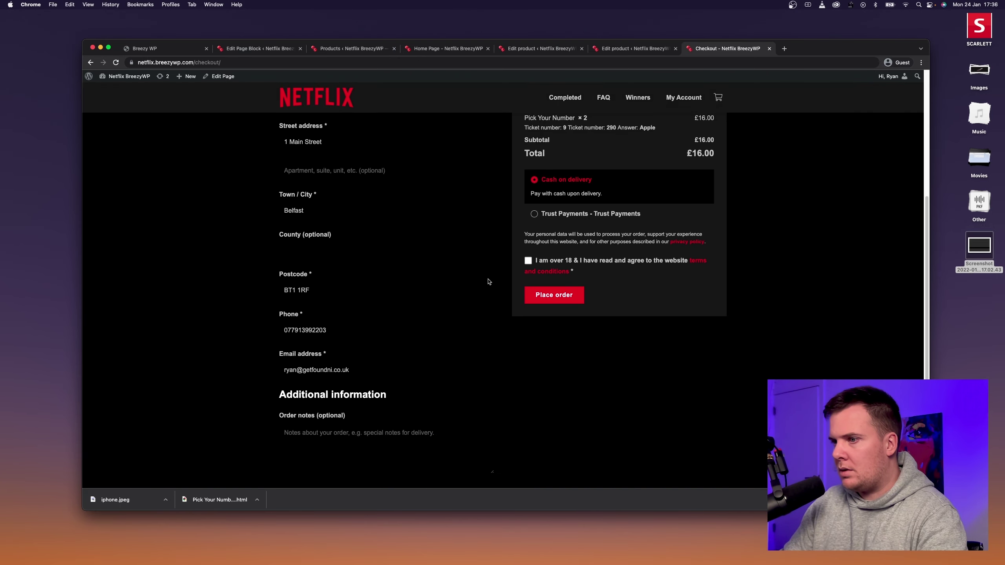
scroll(494, 281, "down", 1)
scroll(497, 279, "up", 5)
scroll(498, 275, "down", 4)
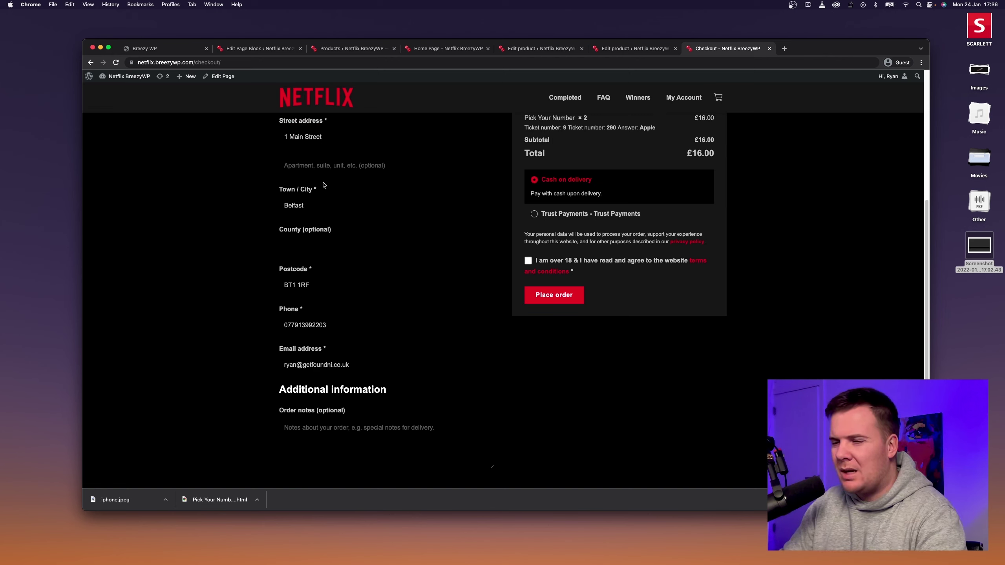
In the theme's Fields Style options, set the field border colour to Headings.
left_click(619, 49)
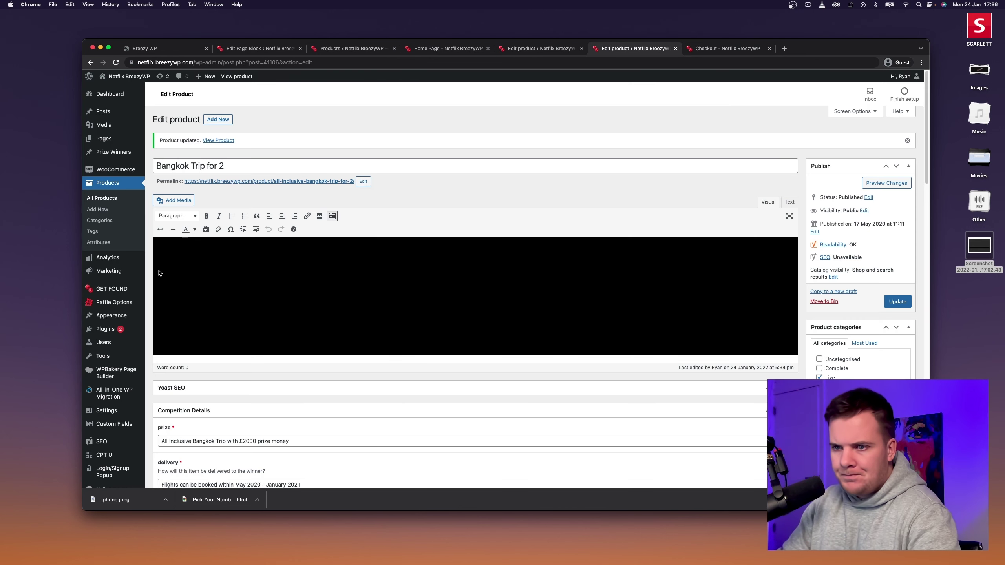
mouse_move(111, 292)
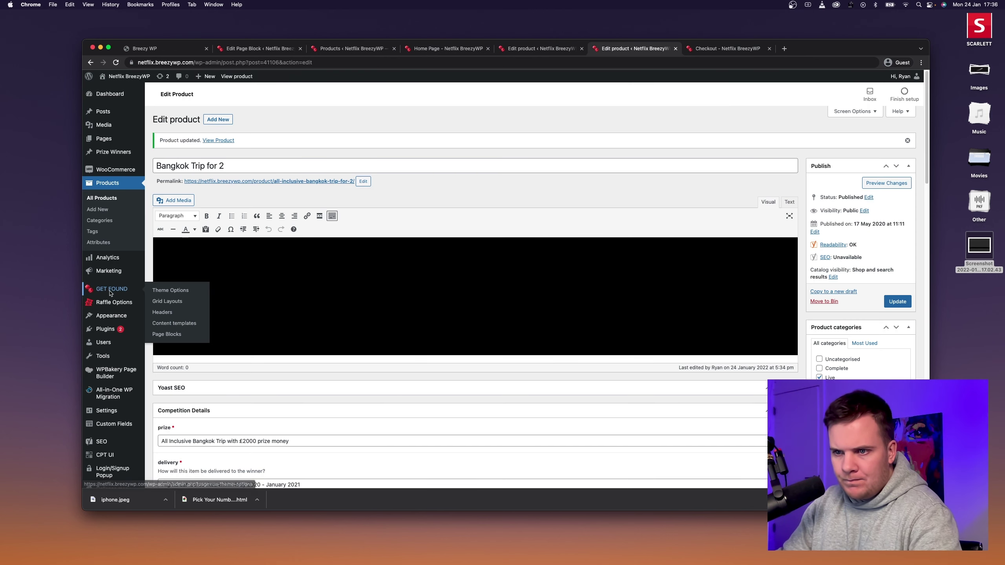
left_click(166, 291)
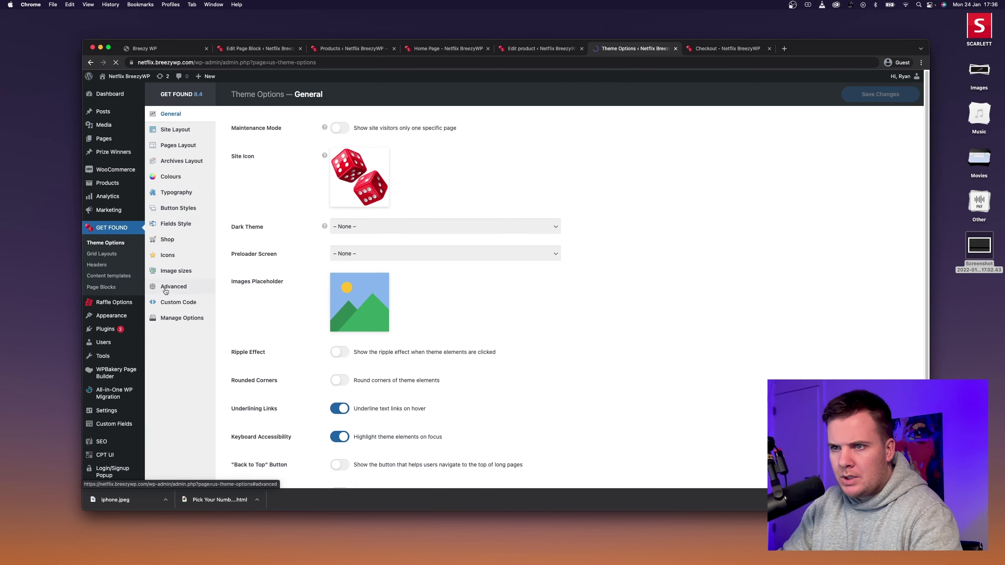
left_click(186, 225)
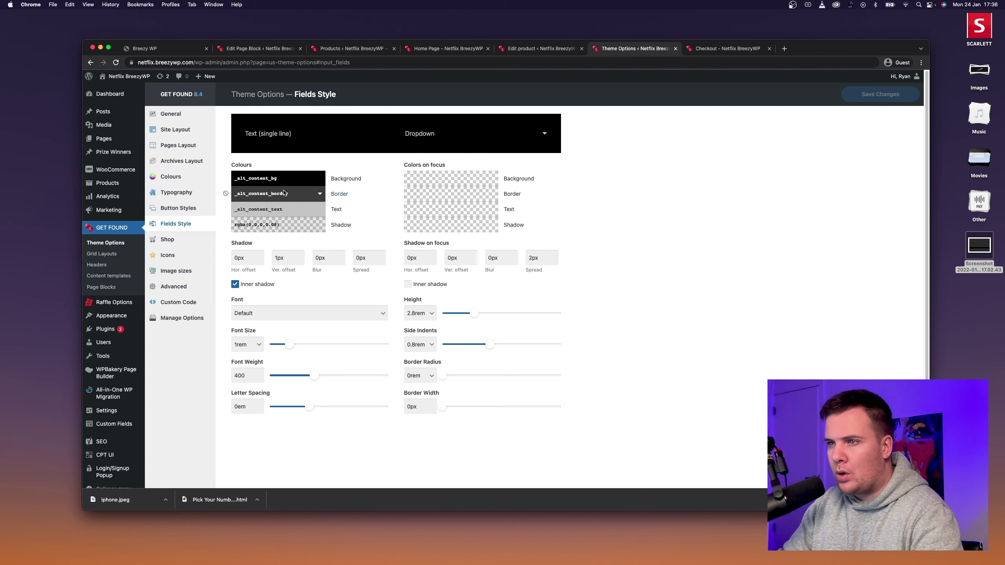
left_click(318, 193)
scroll(289, 253, "down", 3)
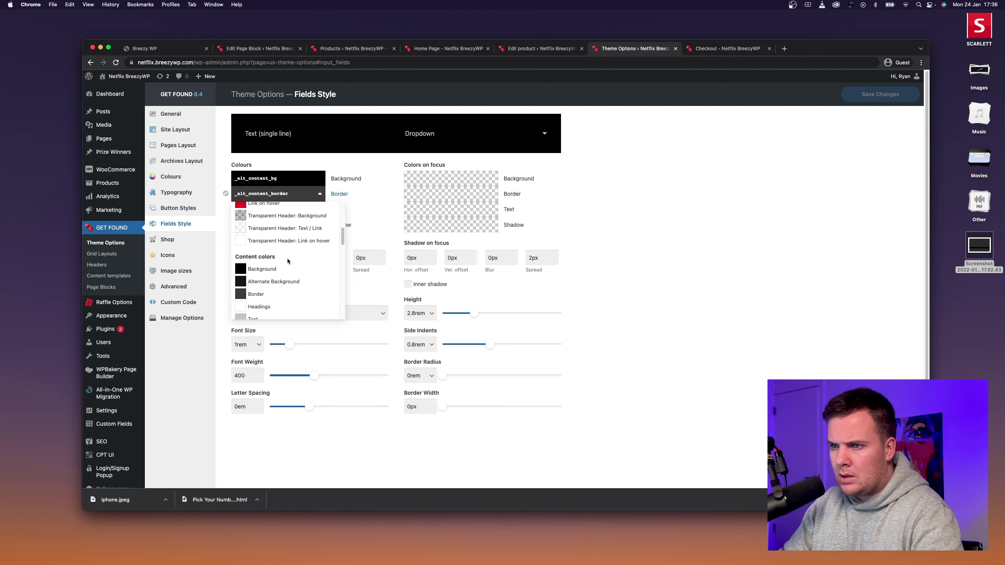
scroll(288, 258, "down", 2)
left_click(277, 222)
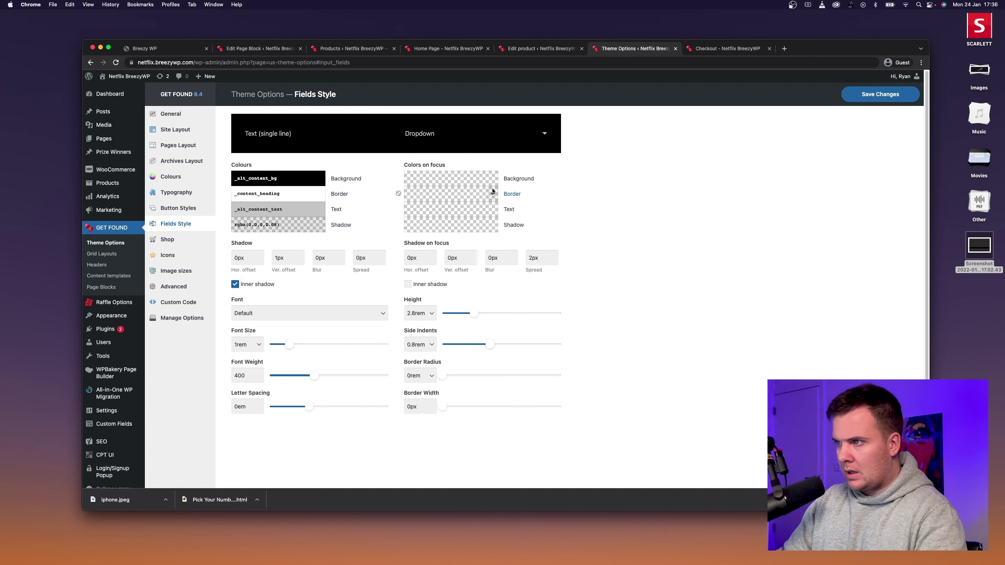
Set the focused field border to the red Link on hover colour and save the field styles.
left_click(466, 194)
left_click(447, 249)
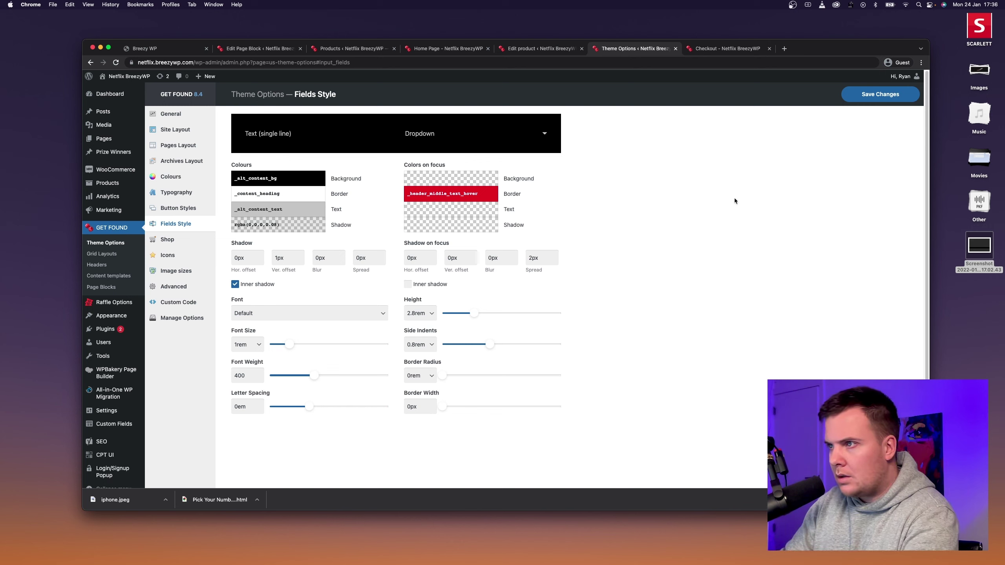
left_click(855, 94)
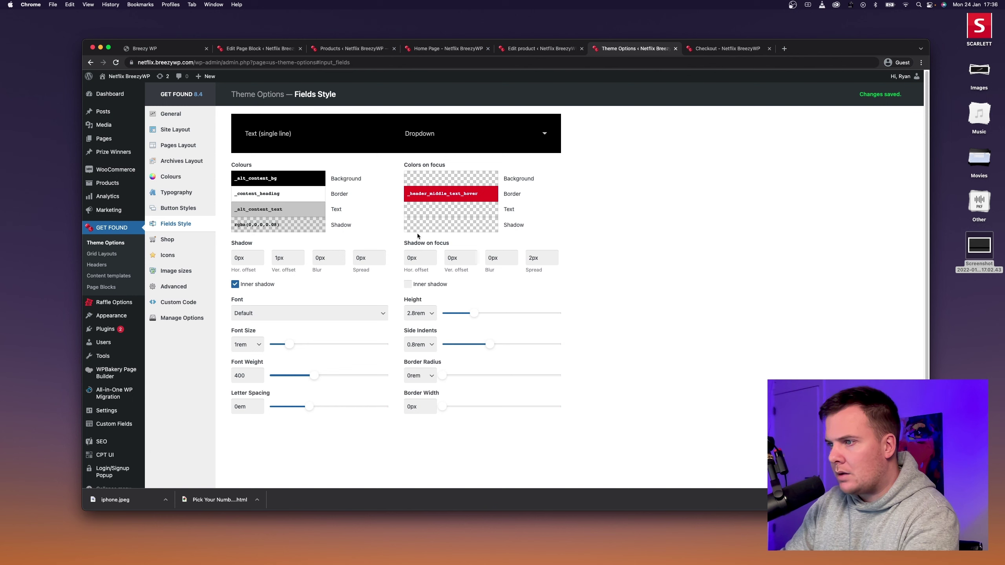
left_click(320, 182)
left_click(294, 180)
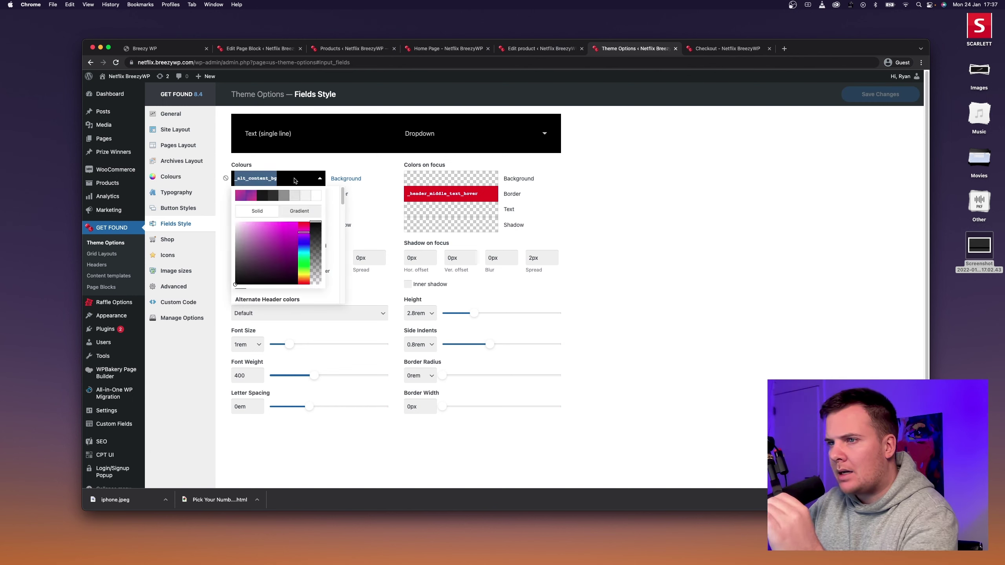
left_click(670, 195)
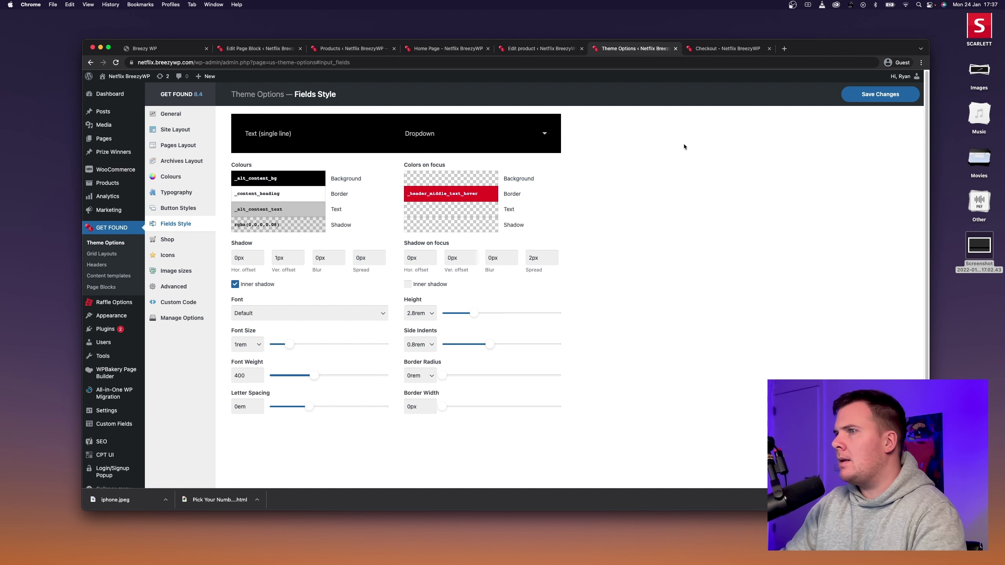
left_click(533, 52)
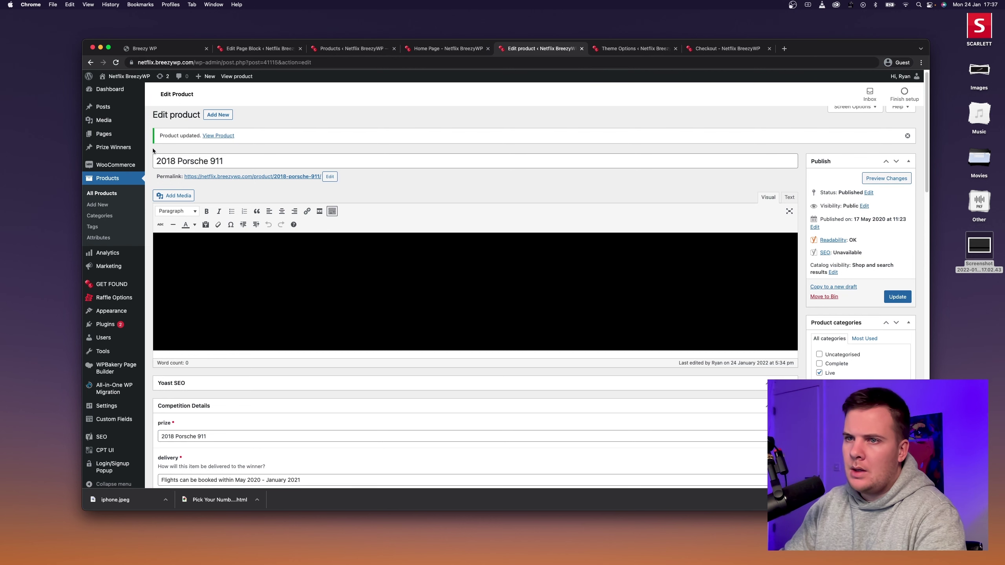
Copy the FAQ accordion's #2a2a2a background colour from its Design settings, then return to Fields Style.
left_click(106, 135)
left_click(175, 282)
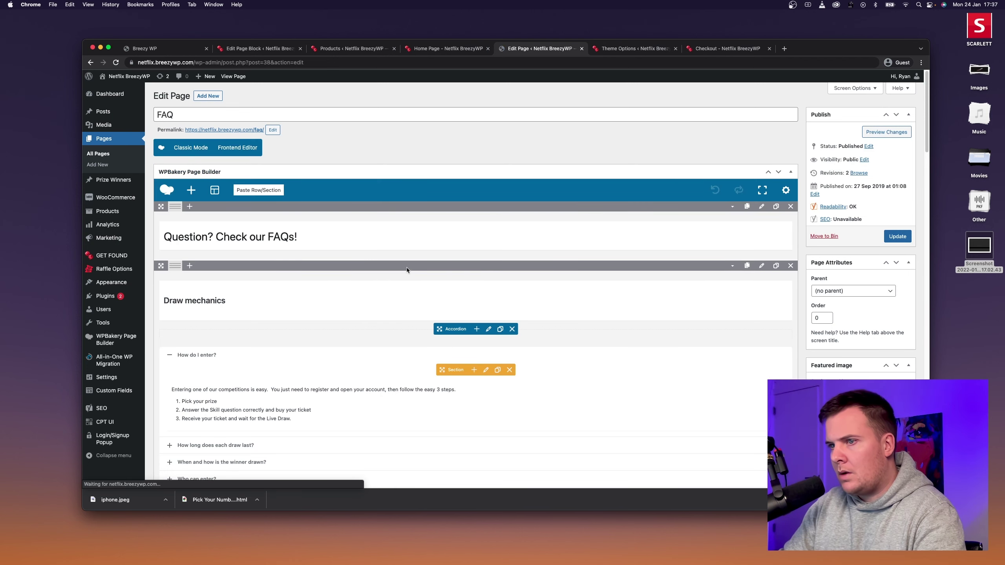
left_click(488, 328)
left_click(373, 139)
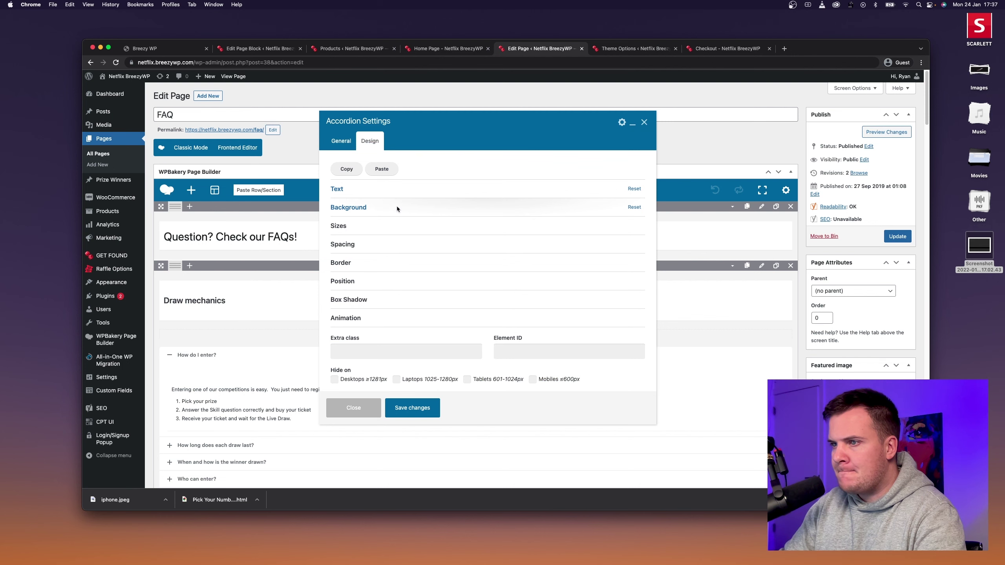
left_click(397, 207)
left_click(405, 207)
left_click(405, 209)
left_click(342, 238)
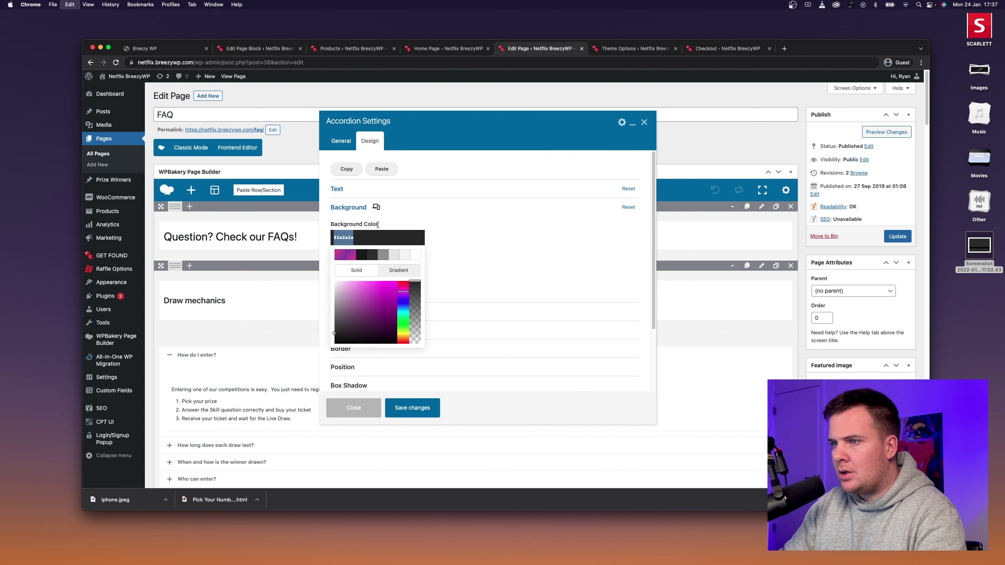
left_click(609, 49)
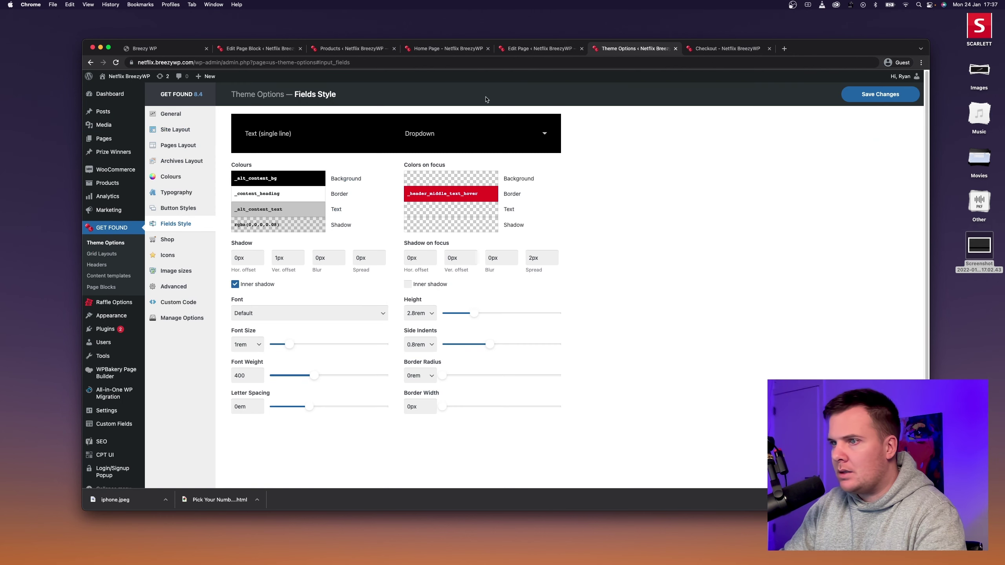
Give form fields a #2a2a2a background, #ffffff text and a 1px border, saving each change.
left_click(277, 178)
type("#2a2a2a")
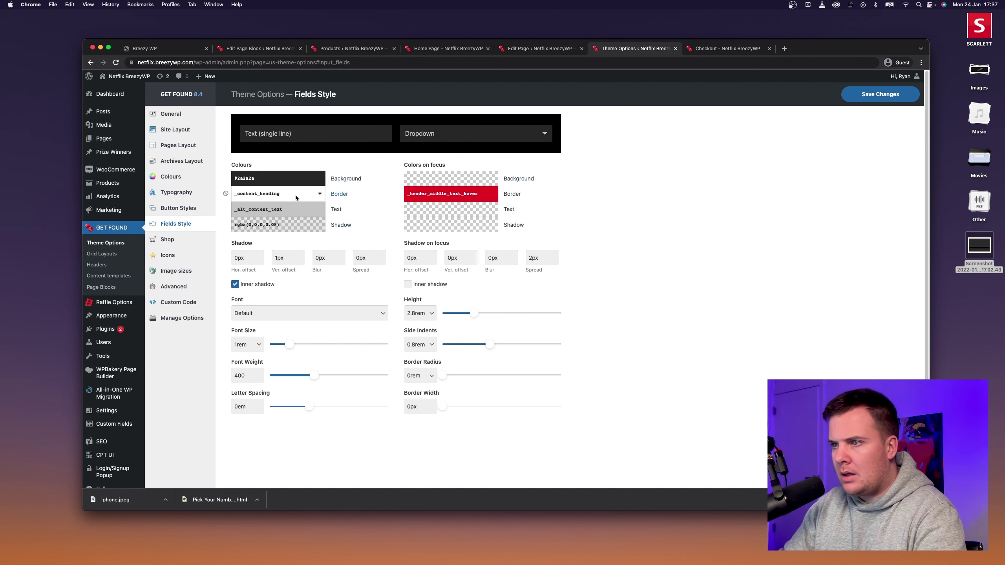
left_click(293, 212)
left_click(316, 226)
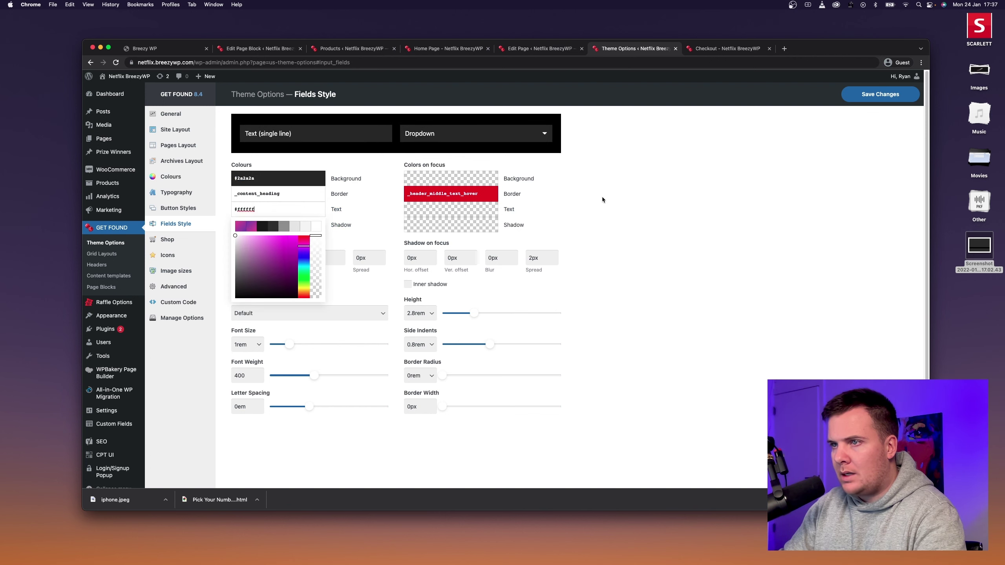
left_click(617, 198)
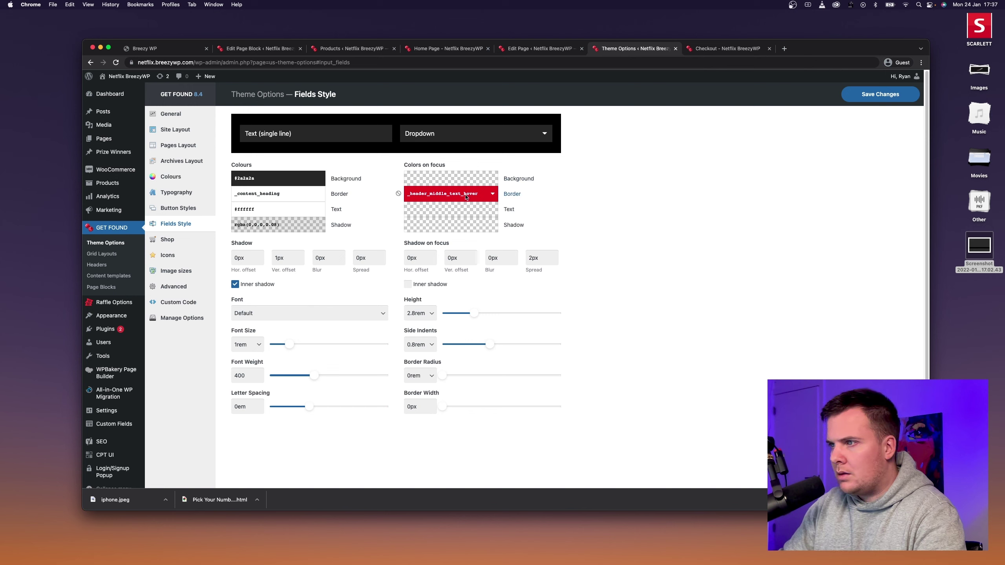
left_click(850, 96)
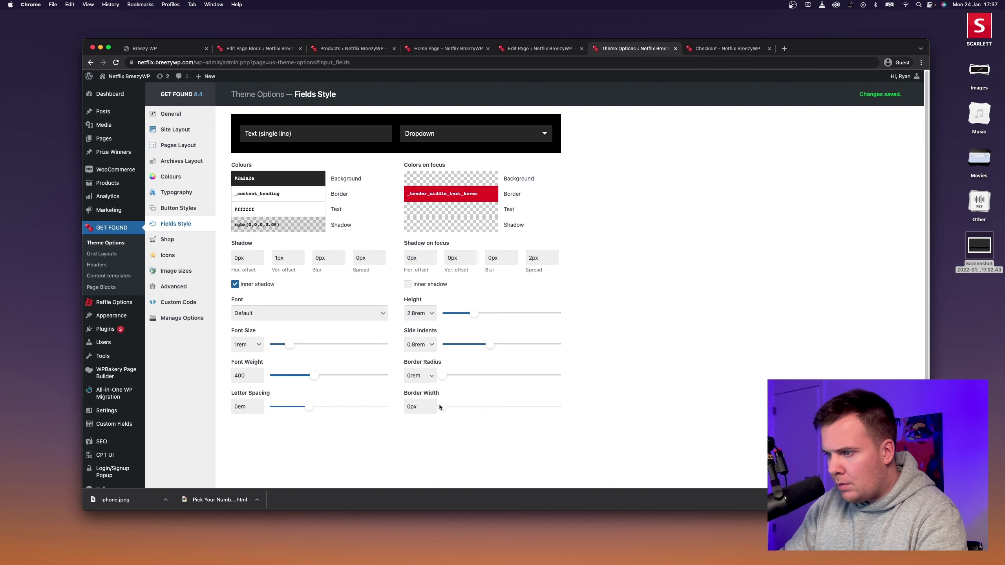
left_click_drag(443, 405, 454, 407)
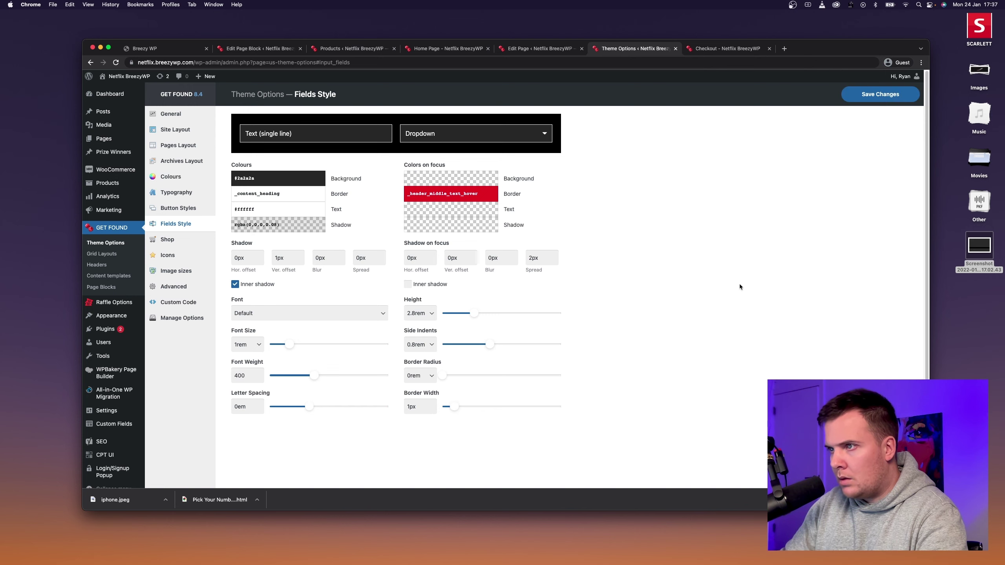
left_click(874, 97)
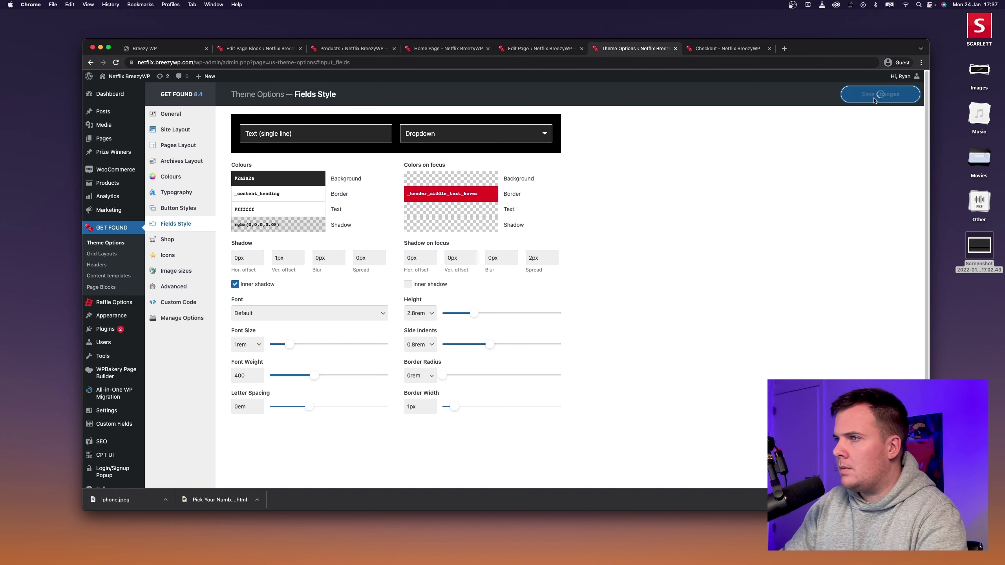
Reload the checkout, accept the age and terms condition, and place the test order.
left_click(727, 48)
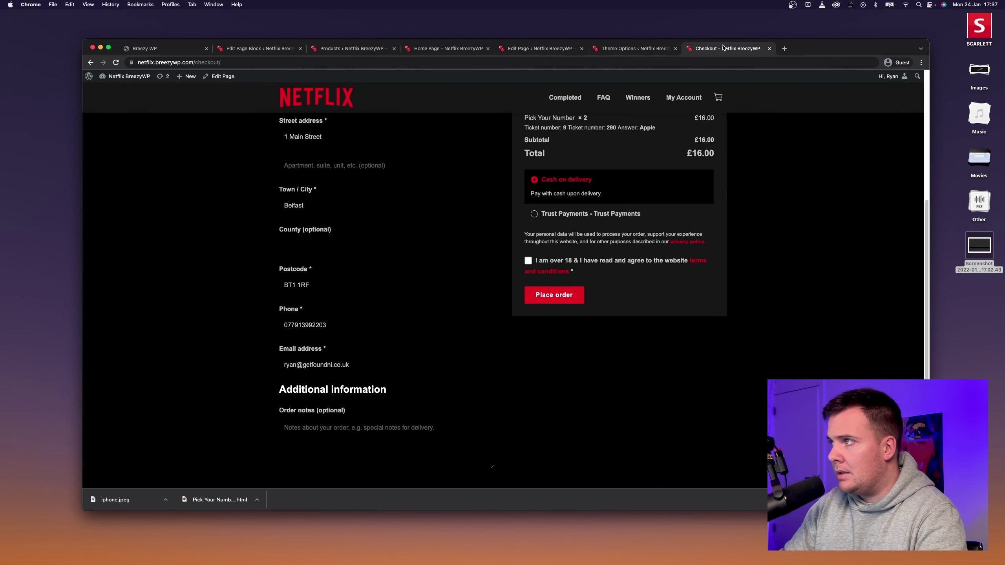
left_click(115, 62)
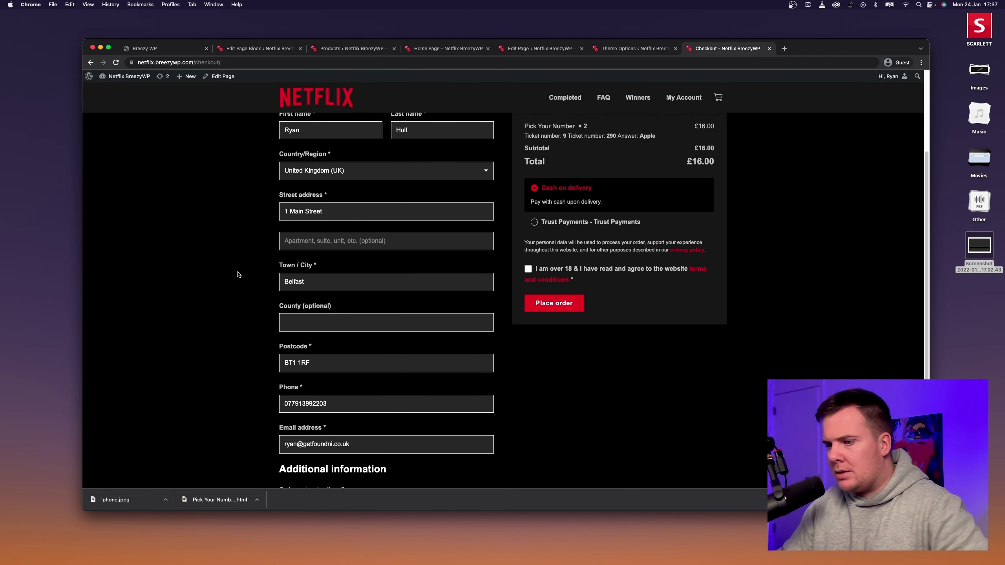
scroll(241, 272, "down", 2)
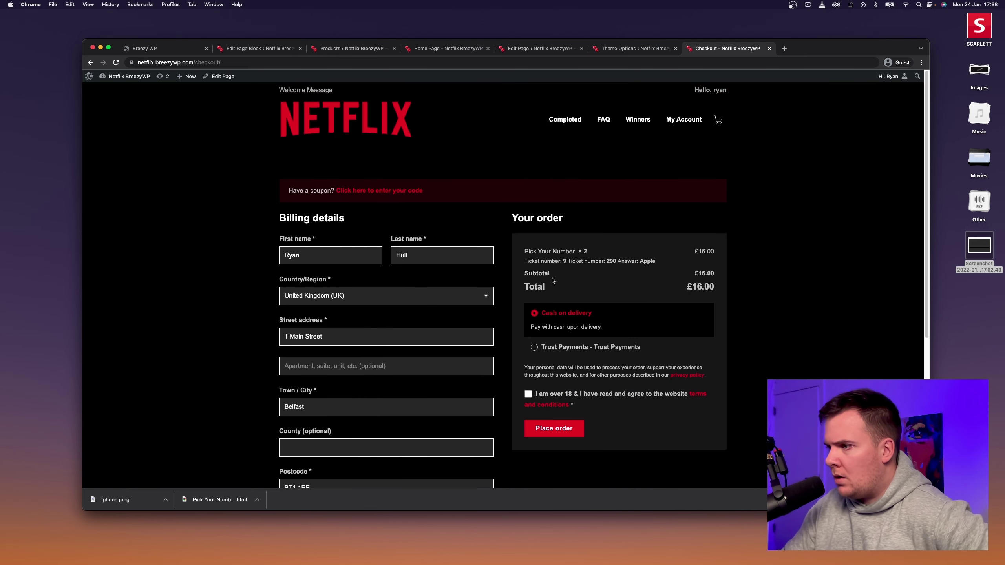
left_click(529, 261)
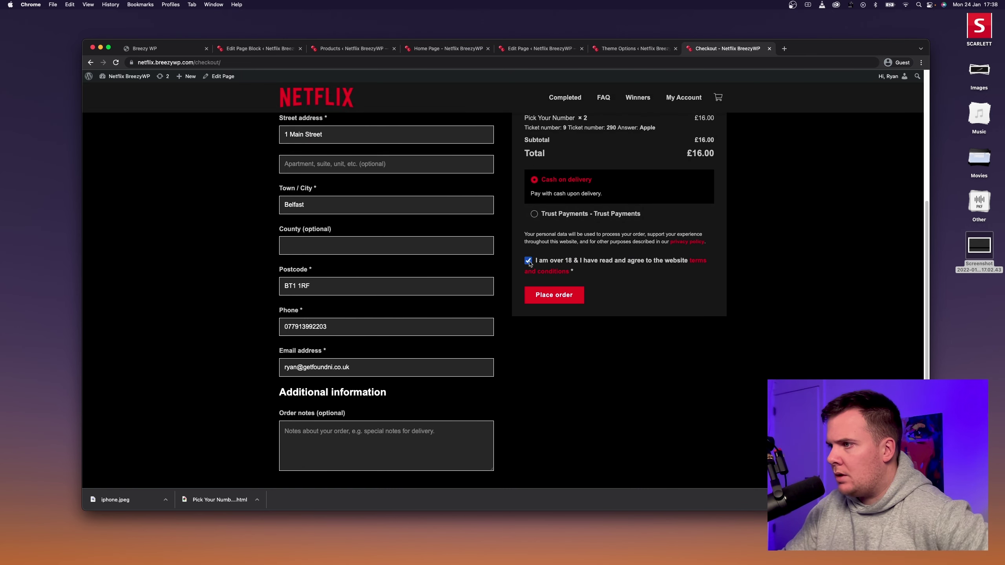
left_click(548, 303)
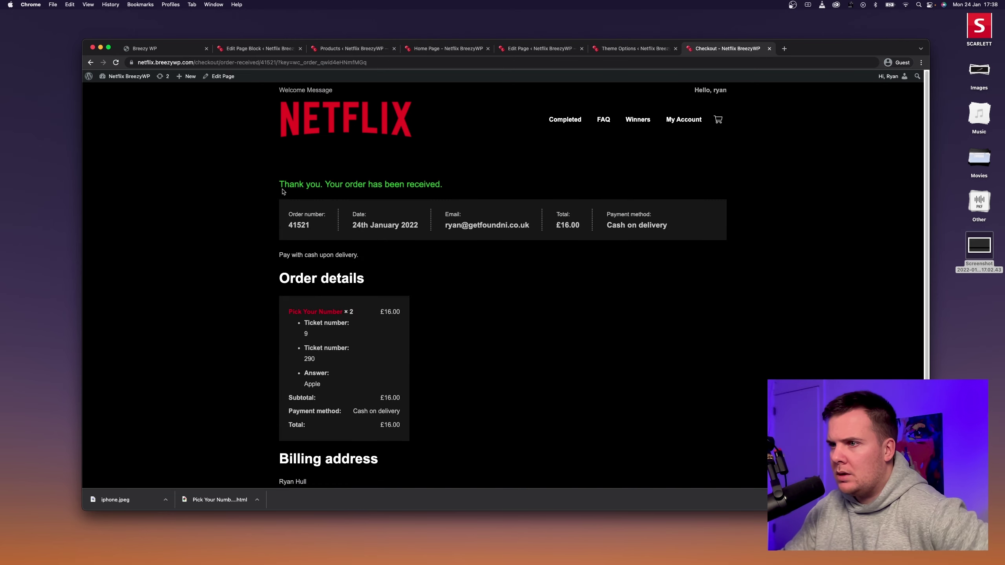
Select the green order-received thank-you message on the confirmation page.
scroll(475, 337, "down", 3)
scroll(491, 330, "up", 3)
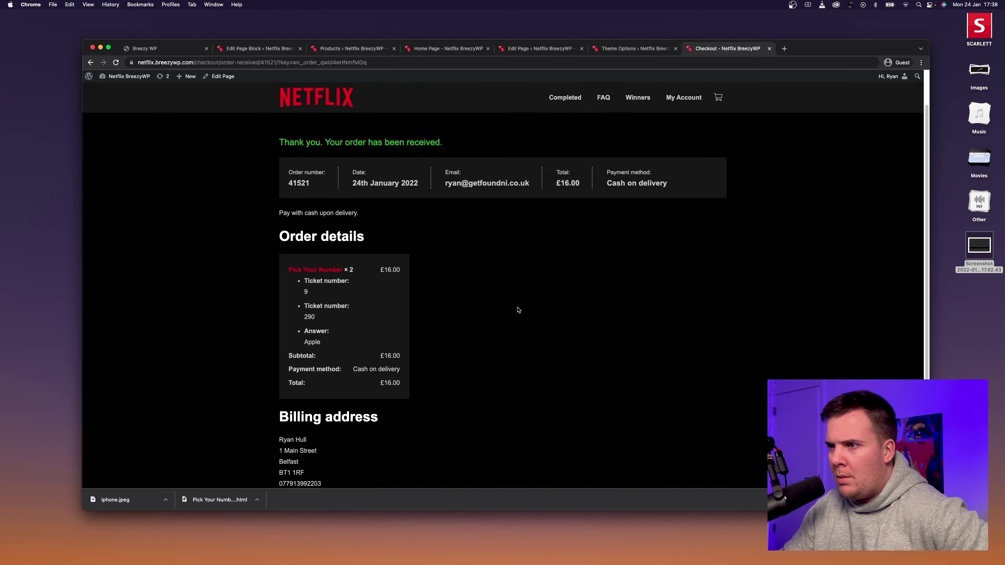
left_click_drag(278, 185, 469, 180)
left_click(469, 180)
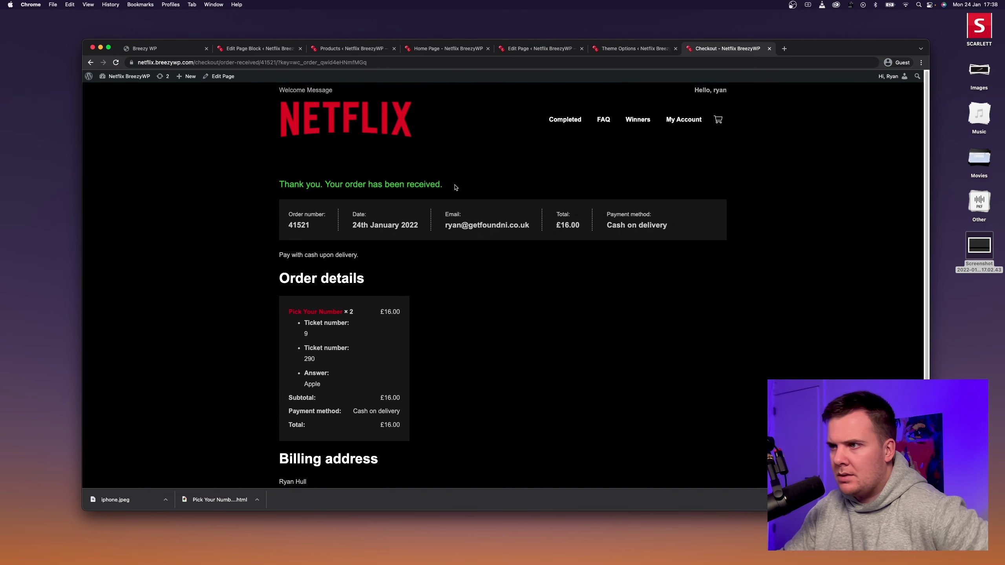
double_click(454, 186)
left_click_drag(295, 193, 279, 184)
left_click(336, 189)
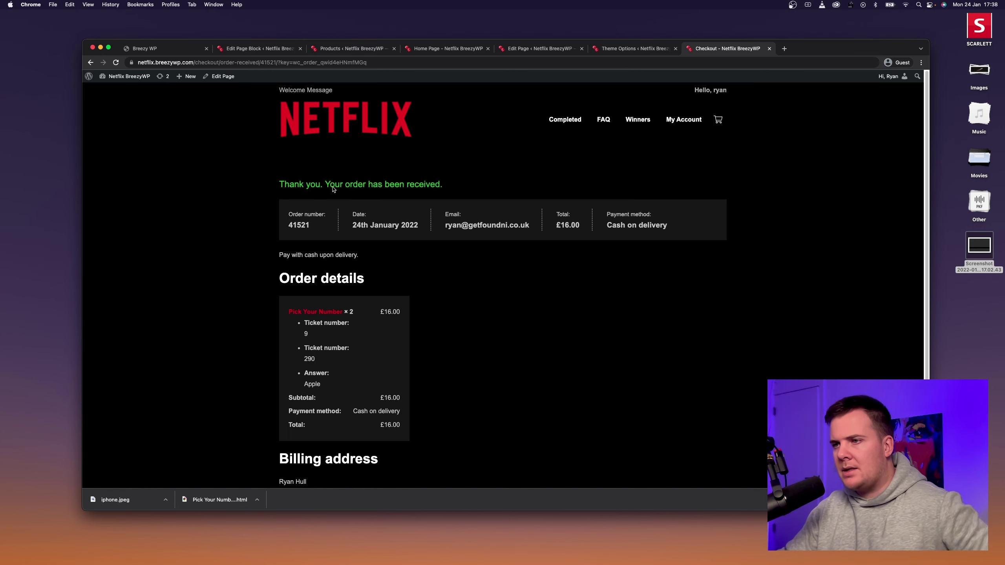
Inspect the thank-you message paragraph with the DevTools element picker.
key("super+shift+c")
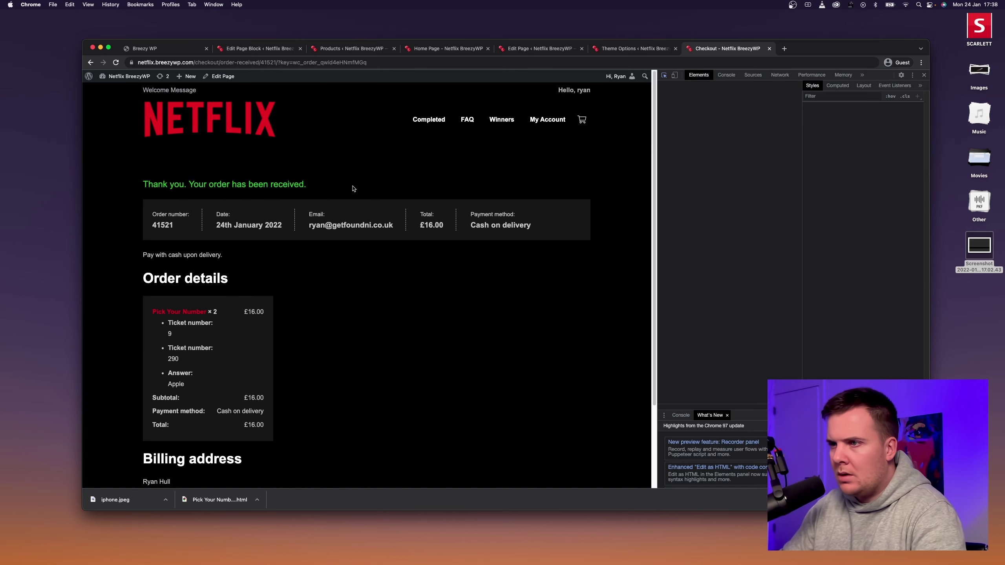
left_click(214, 186)
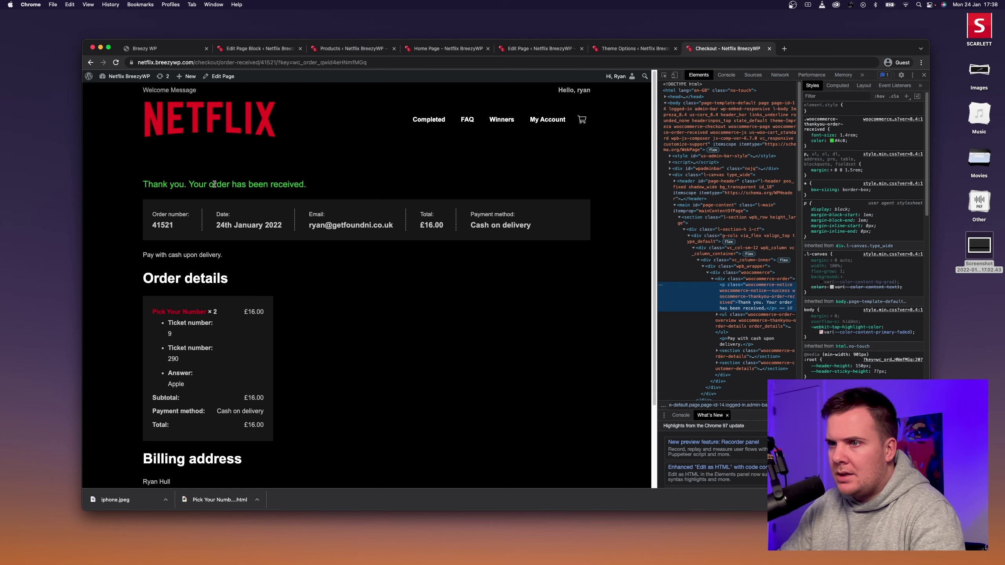
left_click(664, 76)
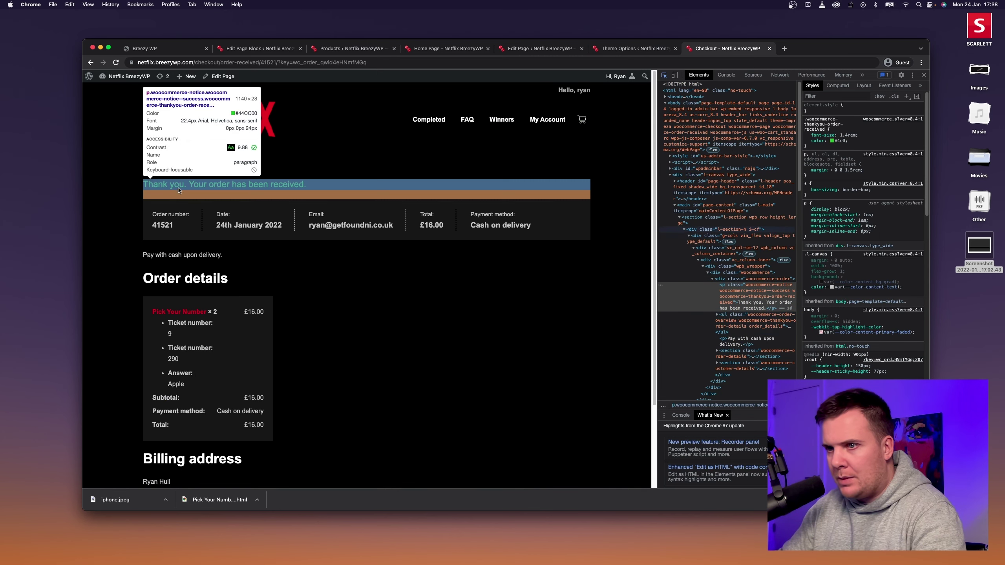
left_click(179, 185)
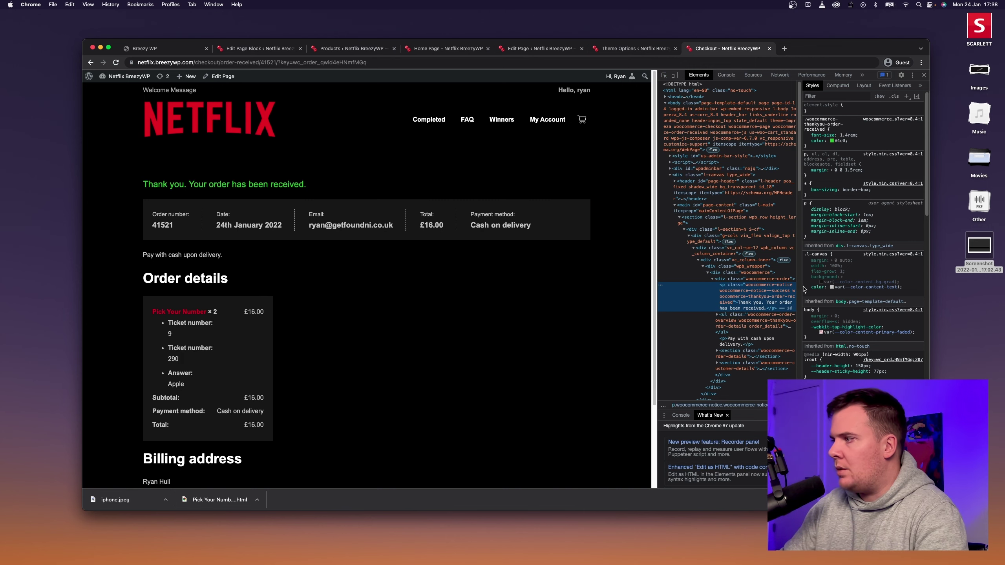
Read the success notice's class name, then open the theme's Custom Code CSS editor.
left_click_drag(804, 289, 860, 285)
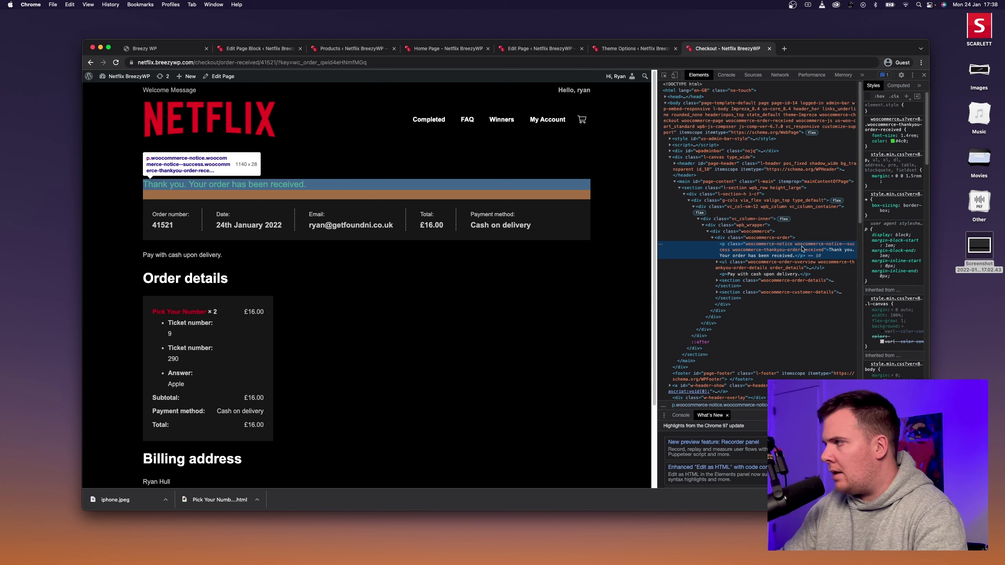
double_click(800, 248)
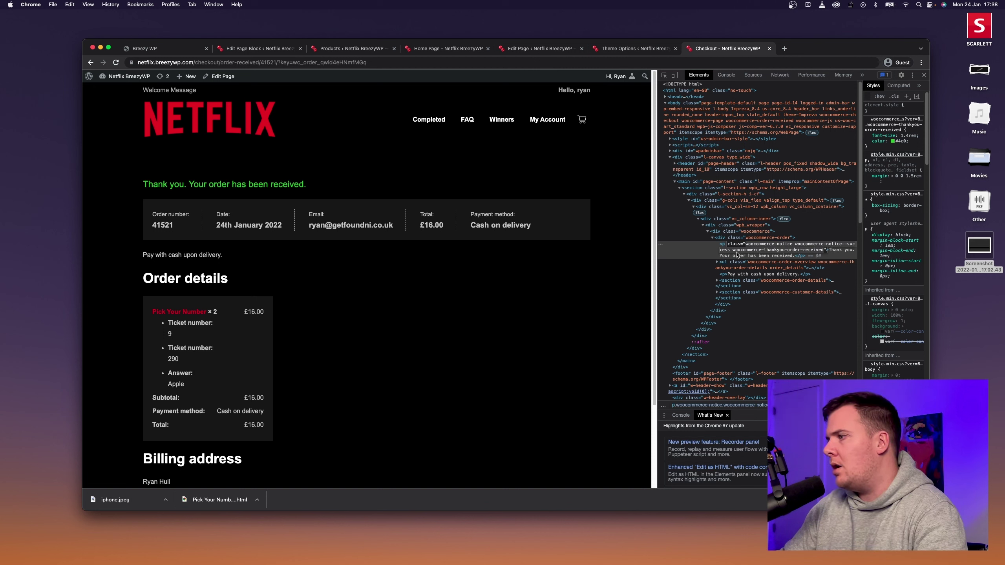
left_click(793, 247)
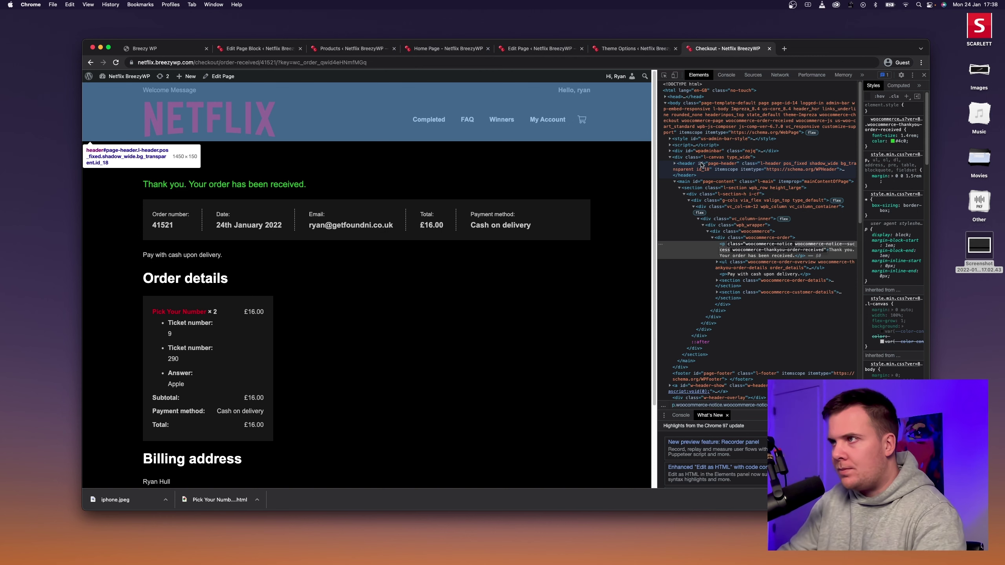
left_click(634, 49)
left_click(203, 303)
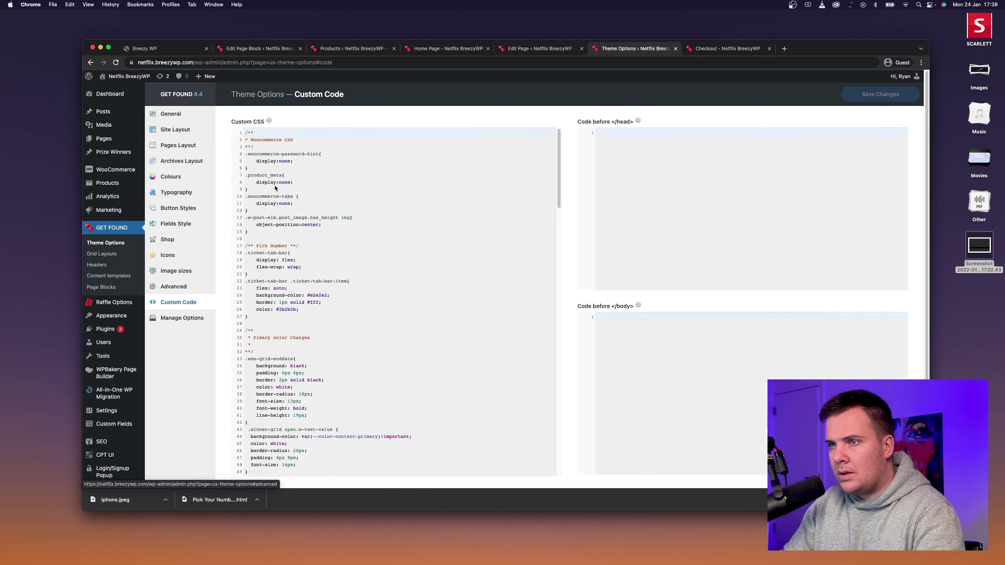
Start a .woocommerce-notice--success rule on new blank lines at the top of the Custom CSS.
left_click(245, 133)
key("Return")
key("Return")
key("Return")
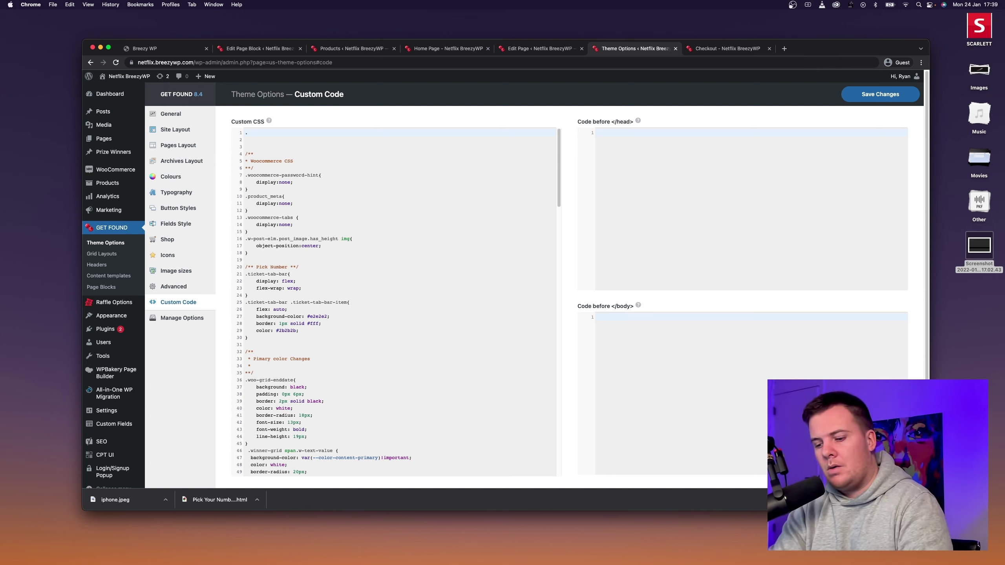
key("super+v")
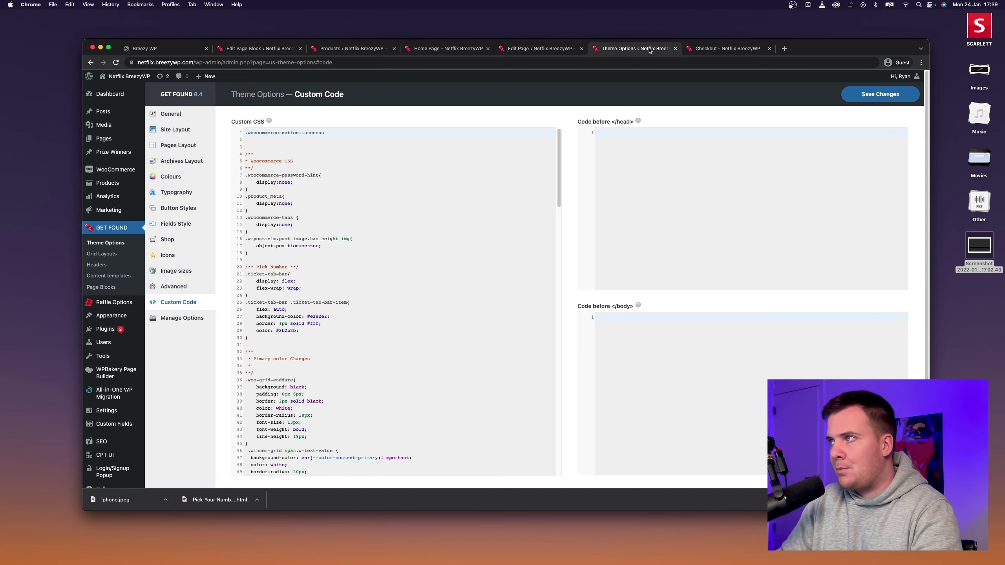
Inspect the green thank-you notice on the order-received page with the DevTools element picker.
left_click(707, 50)
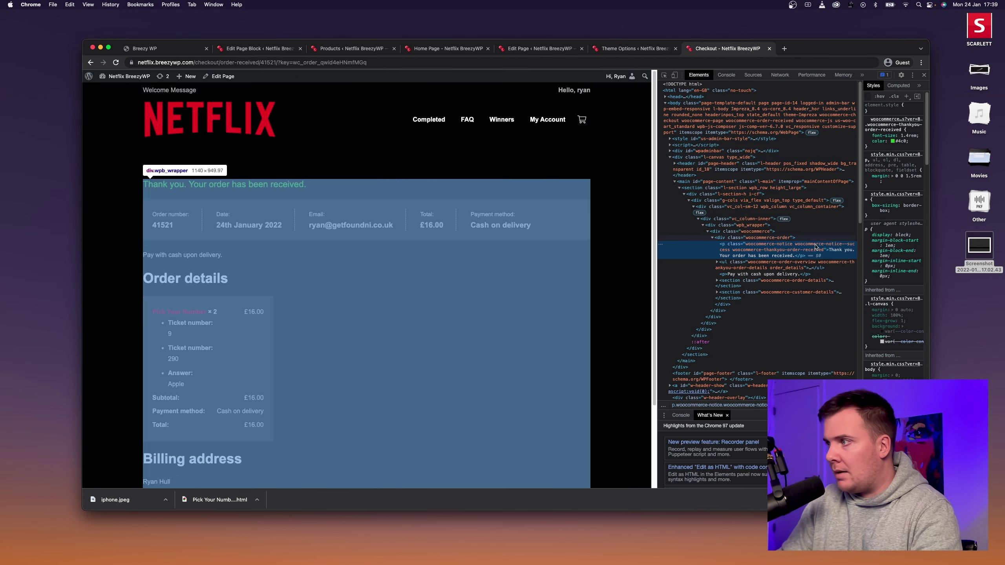
right_click(652, 229)
right_click(620, 217)
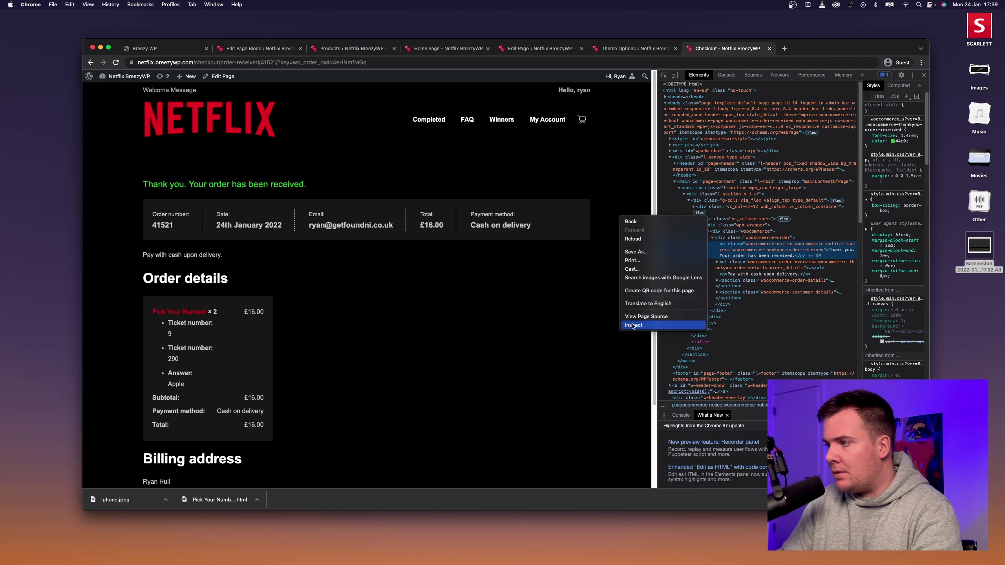
left_click(664, 76)
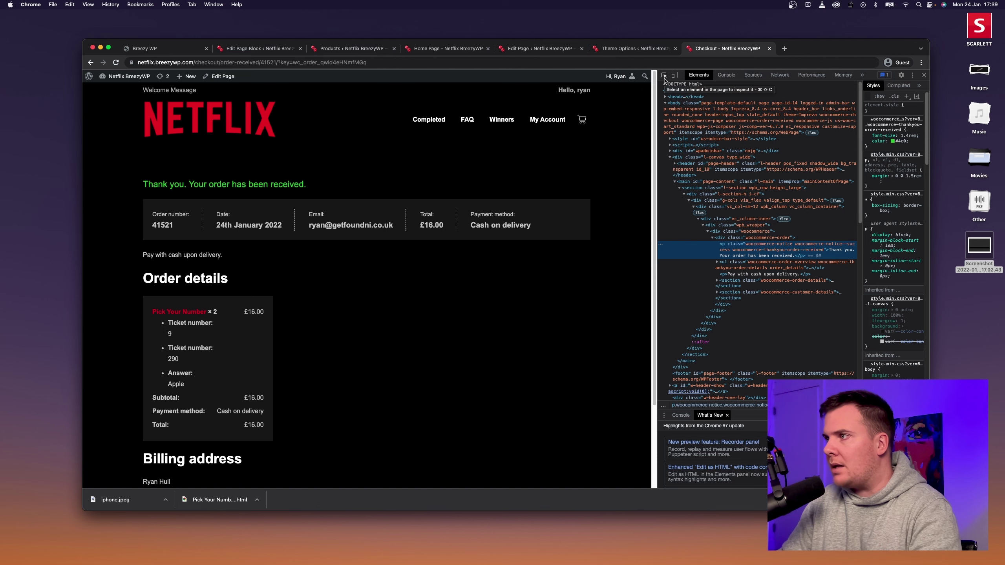
left_click(664, 78)
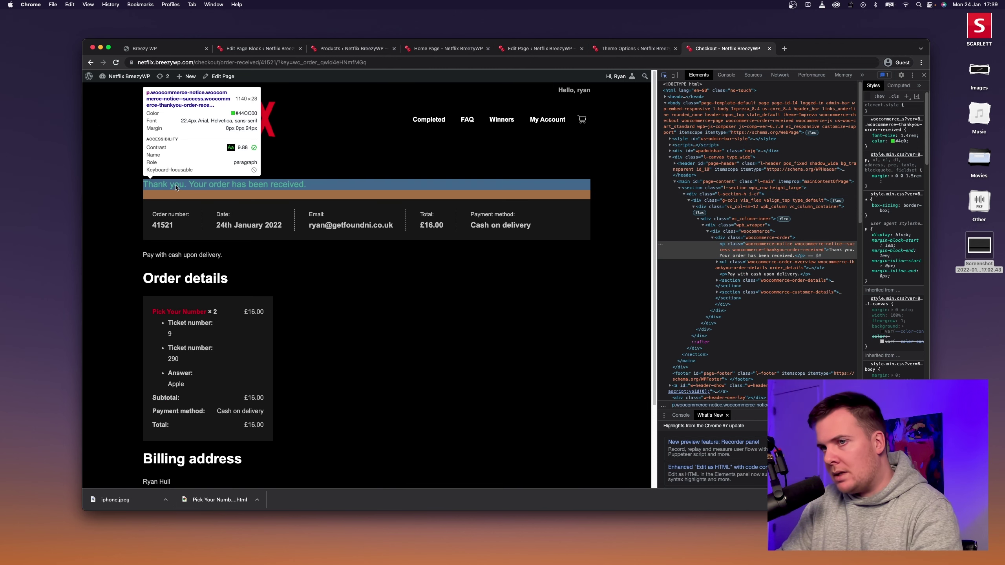
left_click(176, 188)
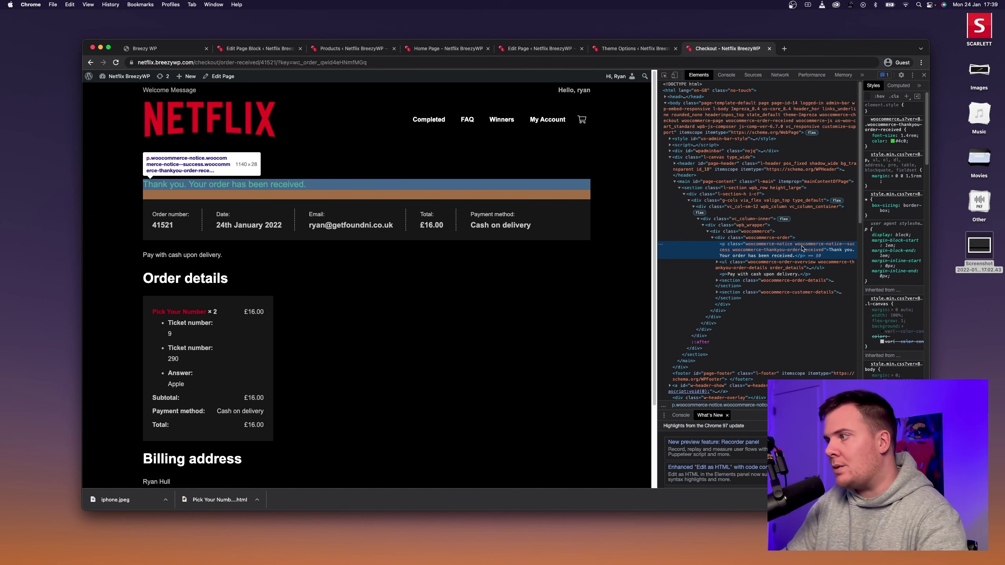
left_click_drag(862, 247, 940, 248)
scroll(682, 223, "up", 10)
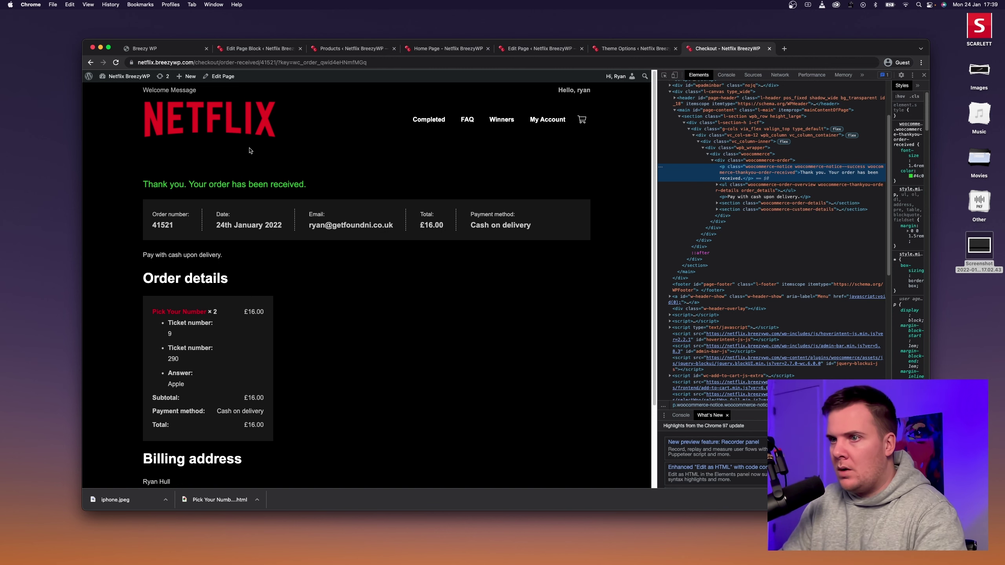
Set the notice rule's color to #E50914, copied from the link hover colour setting.
left_click(614, 47)
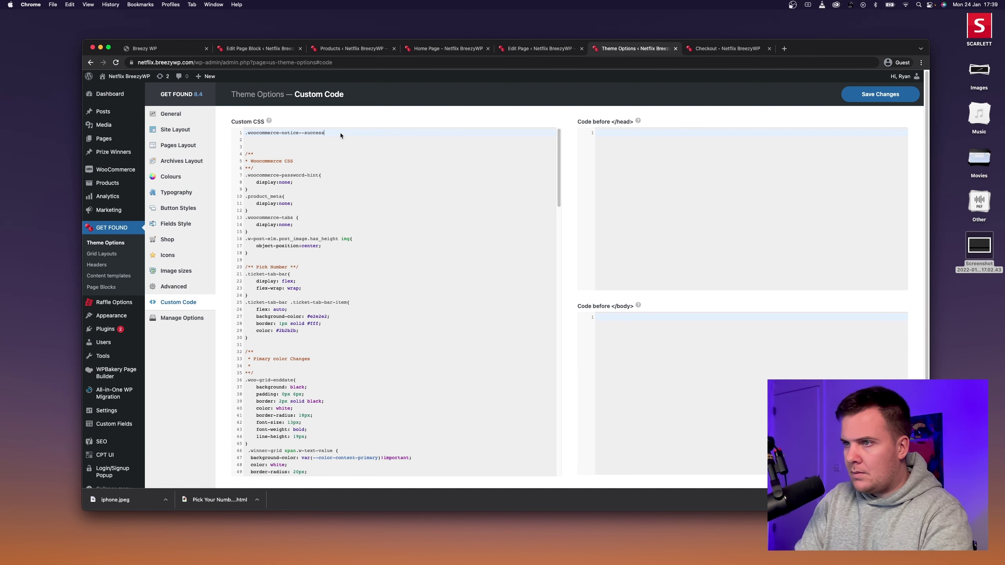
key("Return")
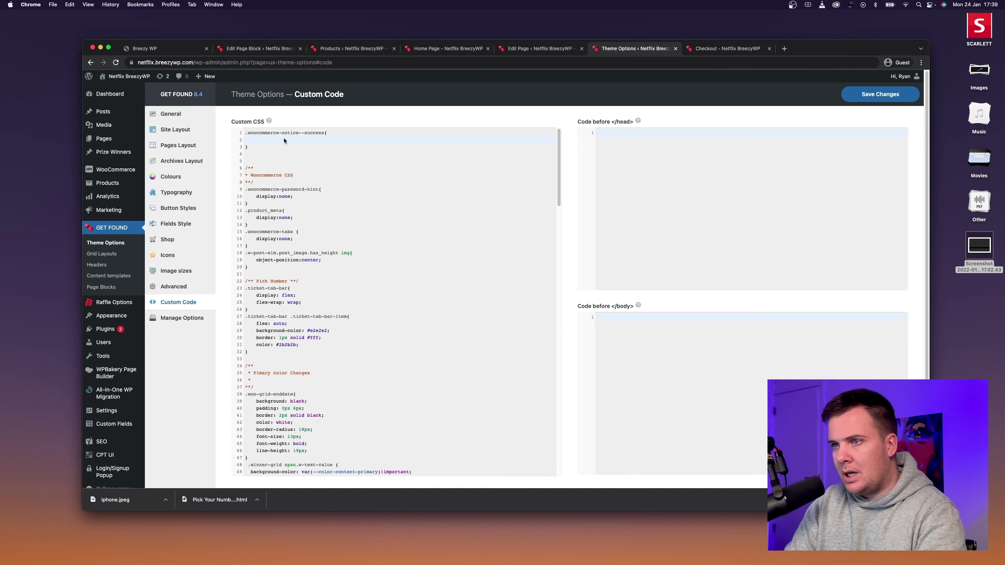
type("color:")
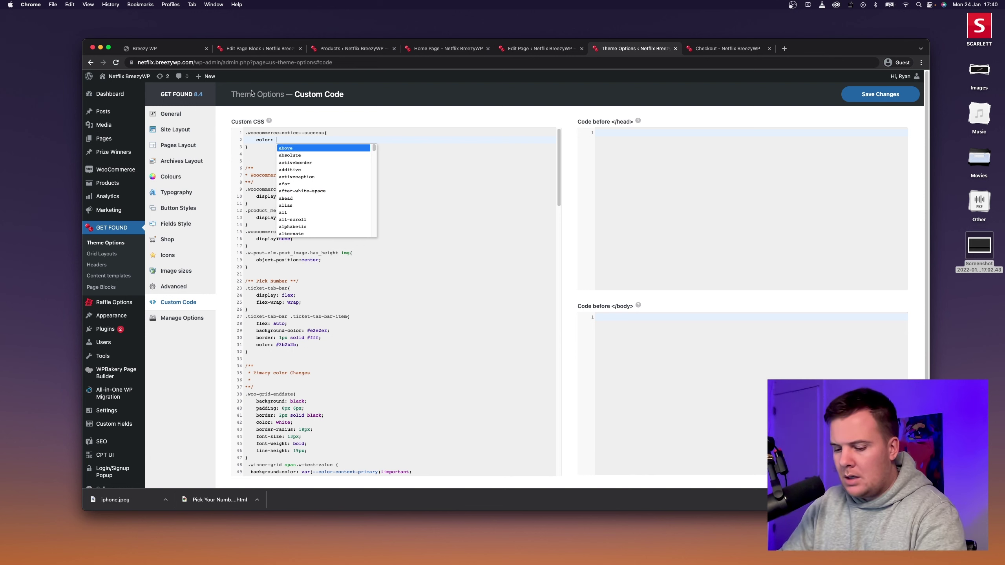
type(" #")
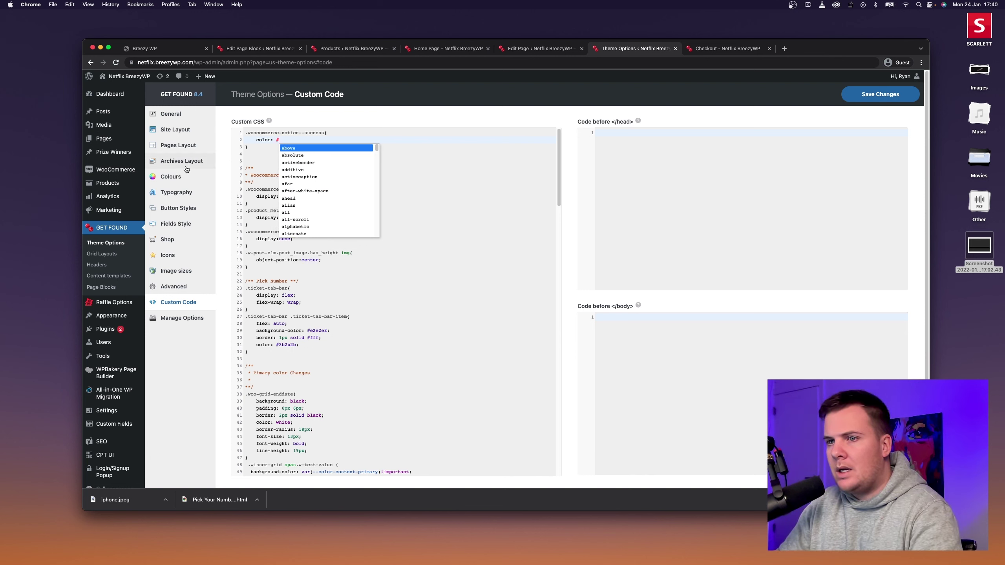
left_click(177, 178)
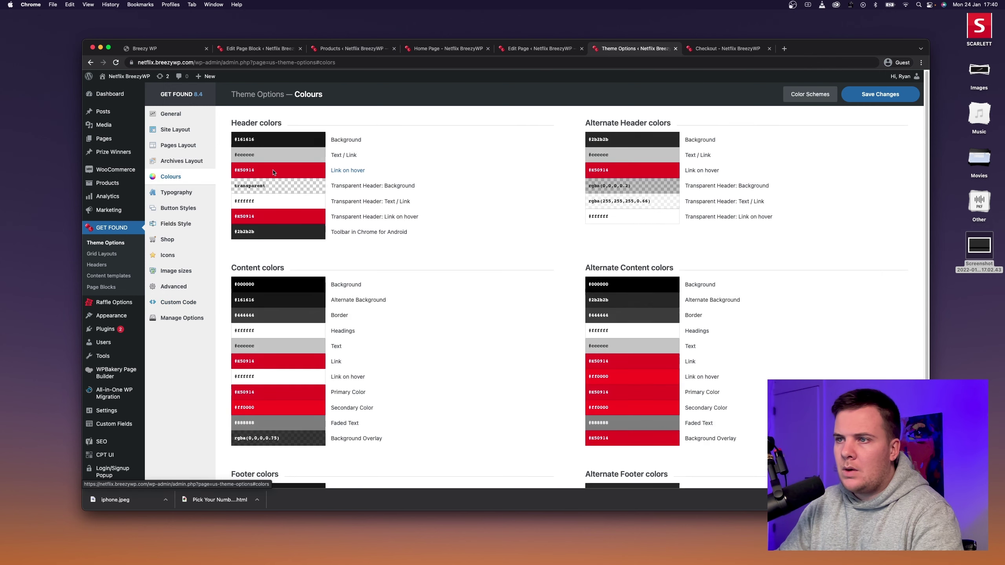
left_click(273, 173)
key("super+c")
left_click(178, 302)
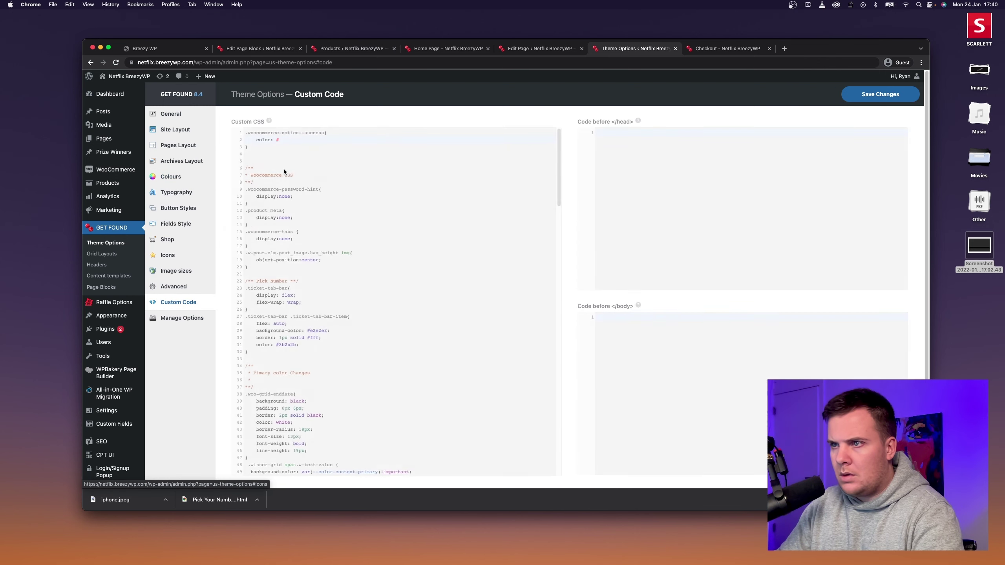
left_click(289, 139)
key("super+v")
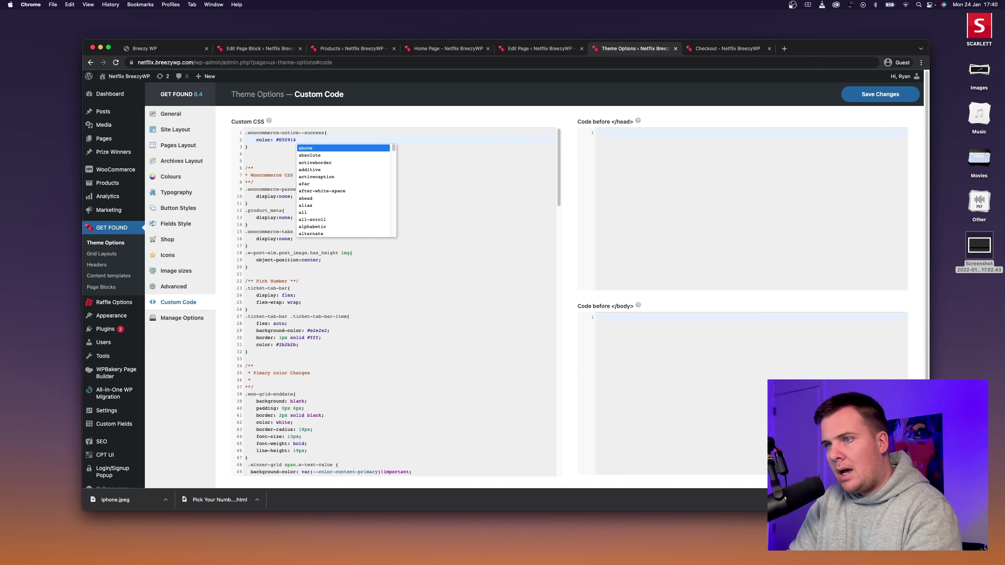
Mark the #E50914 colour !important and save the custom CSS.
type("!")
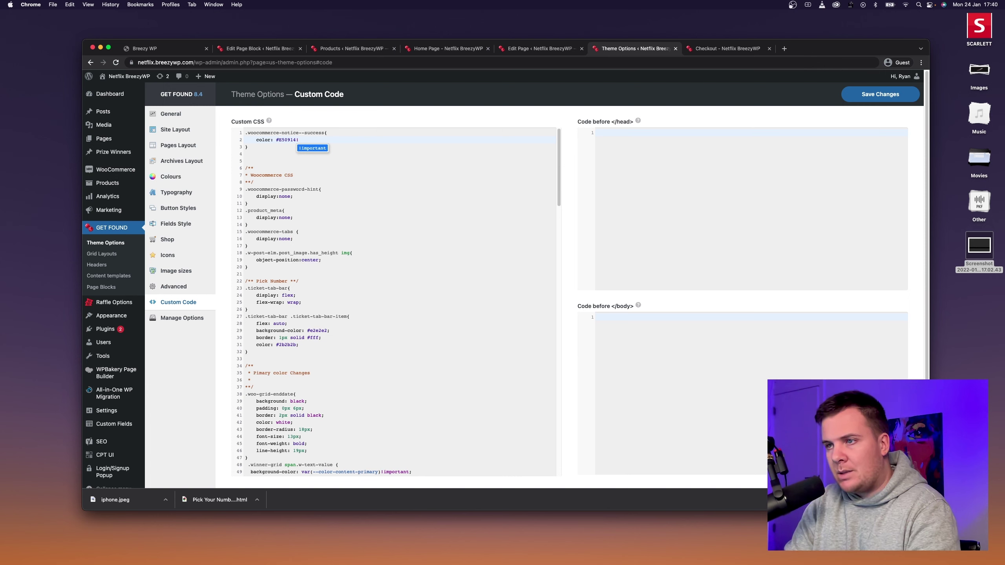
key("Return")
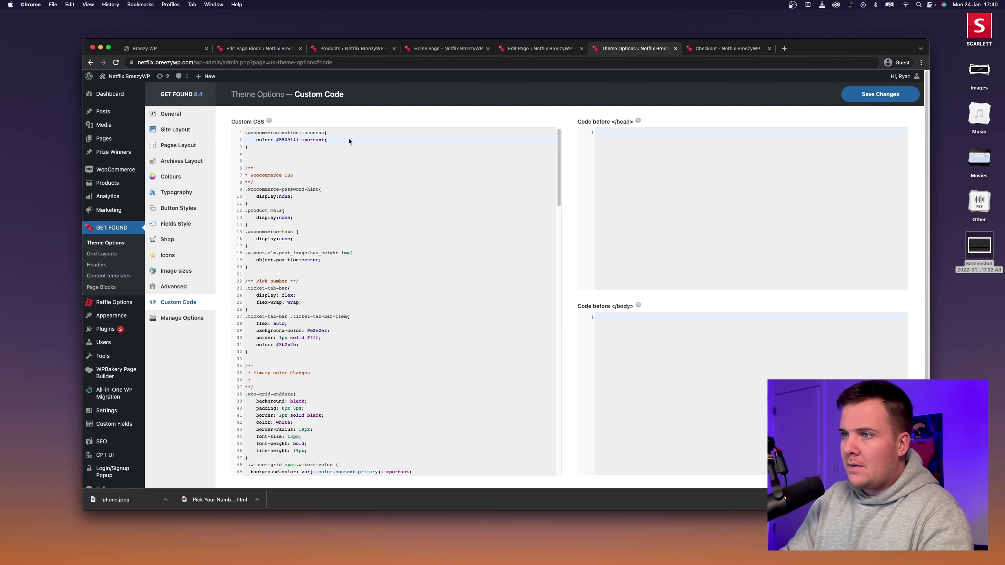
left_click(872, 94)
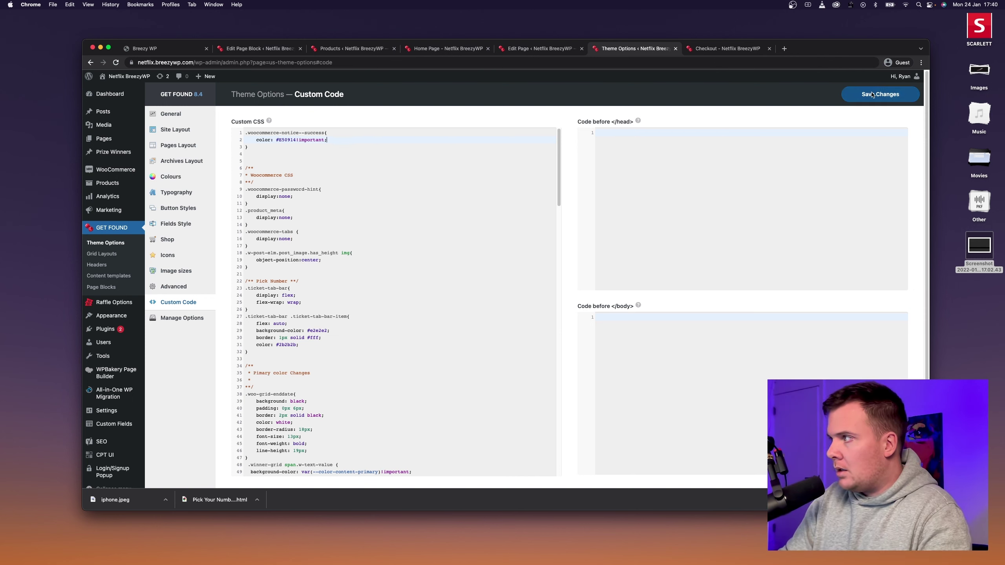
left_click(700, 49)
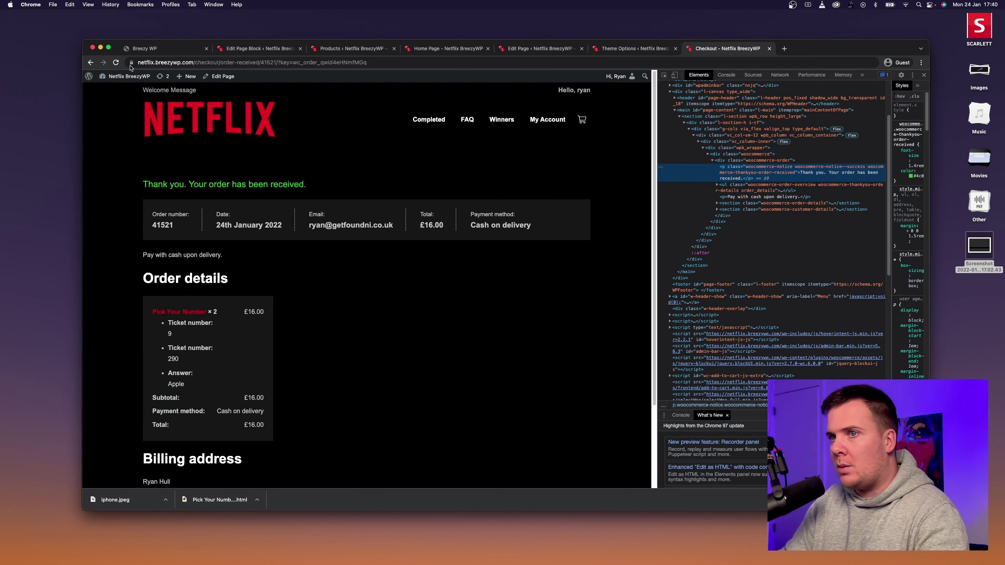
Add font-weight: bold; to the success-notice rule, save, and reload the order-received page.
left_click(116, 62)
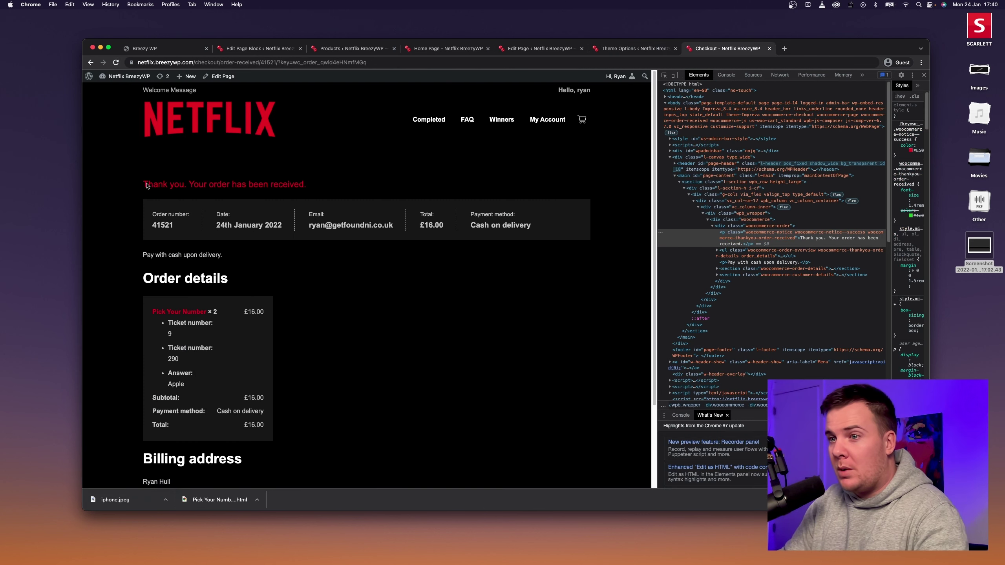
left_click(635, 48)
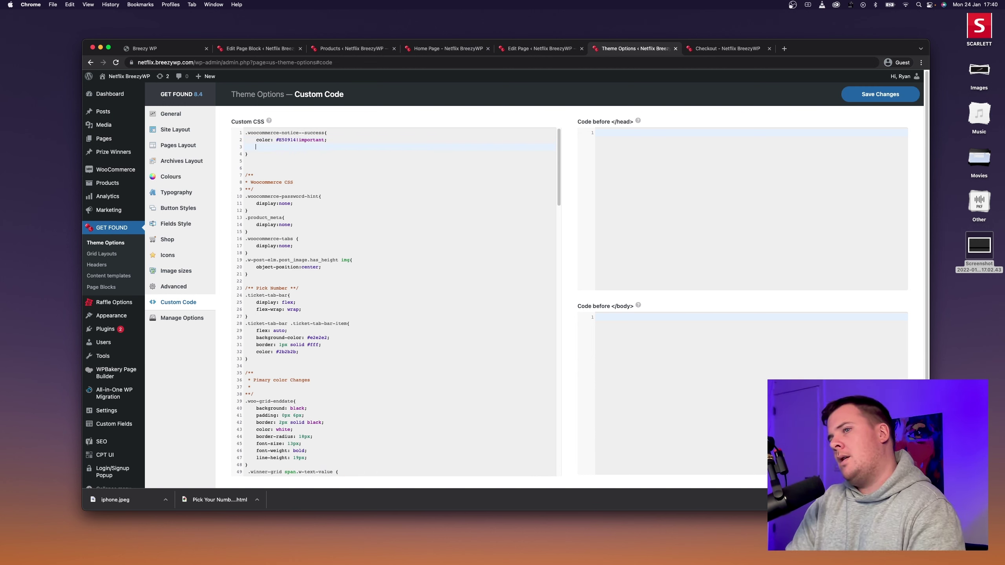
type("font-weight: ")
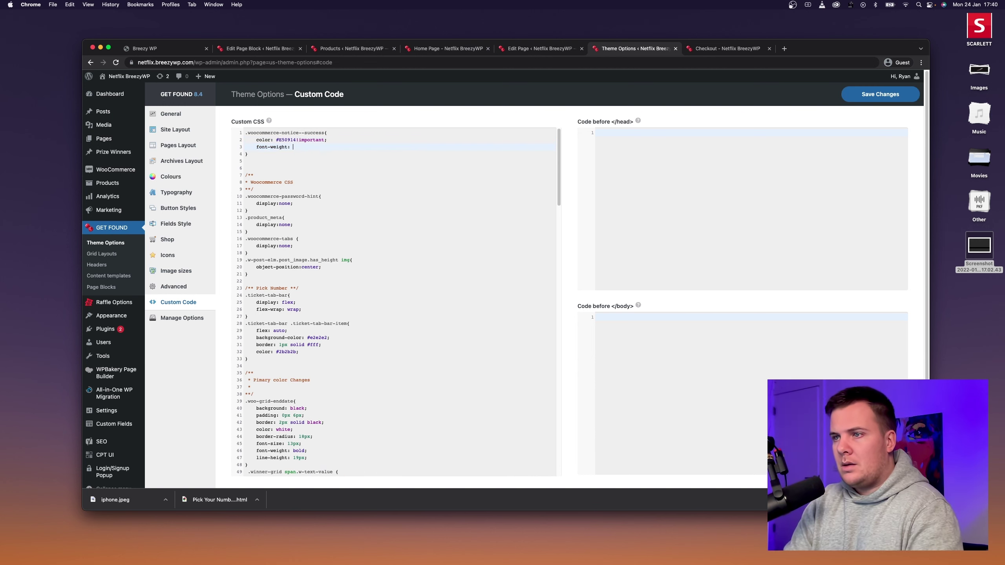
type("bold;")
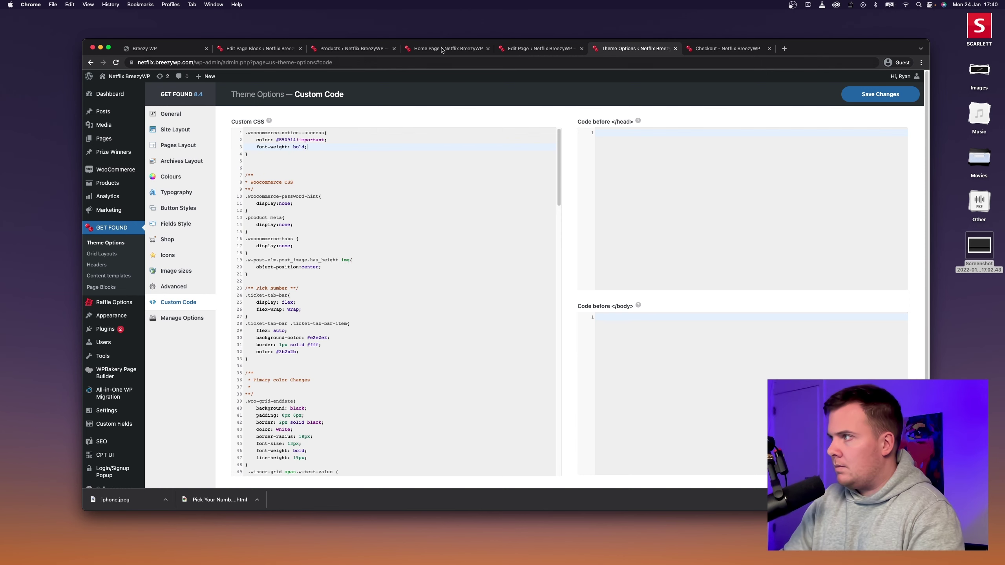
left_click(880, 94)
left_click(727, 49)
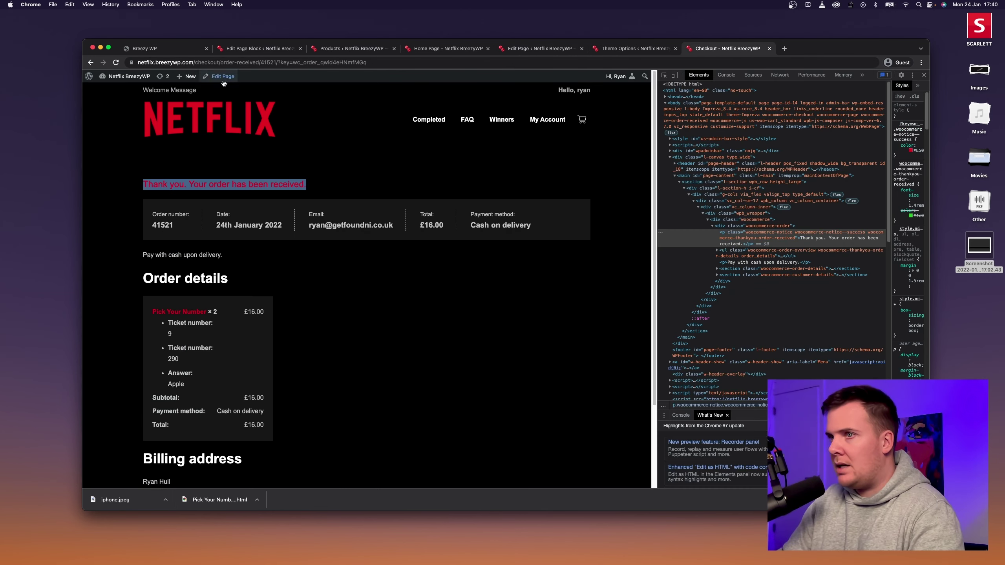
key("super+r")
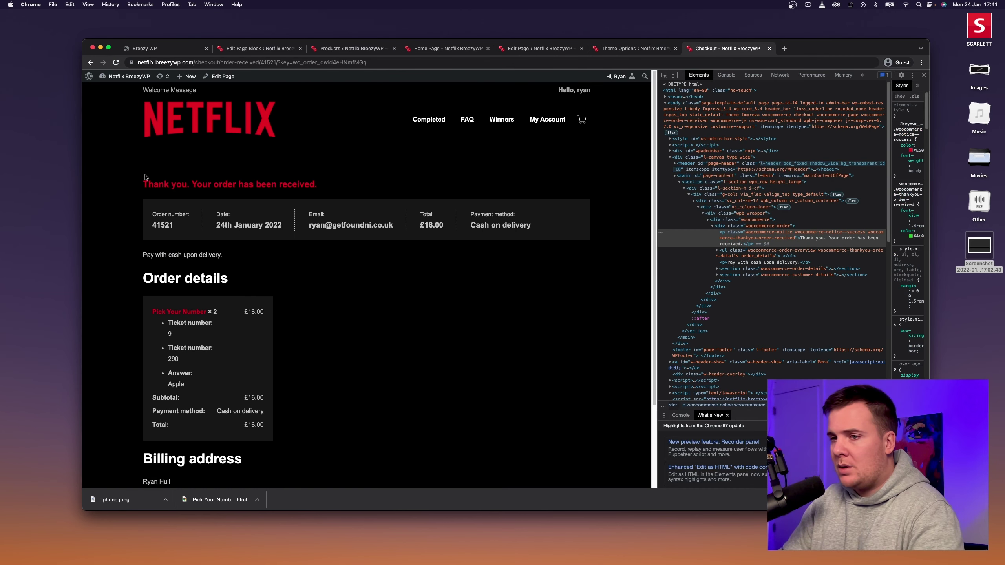